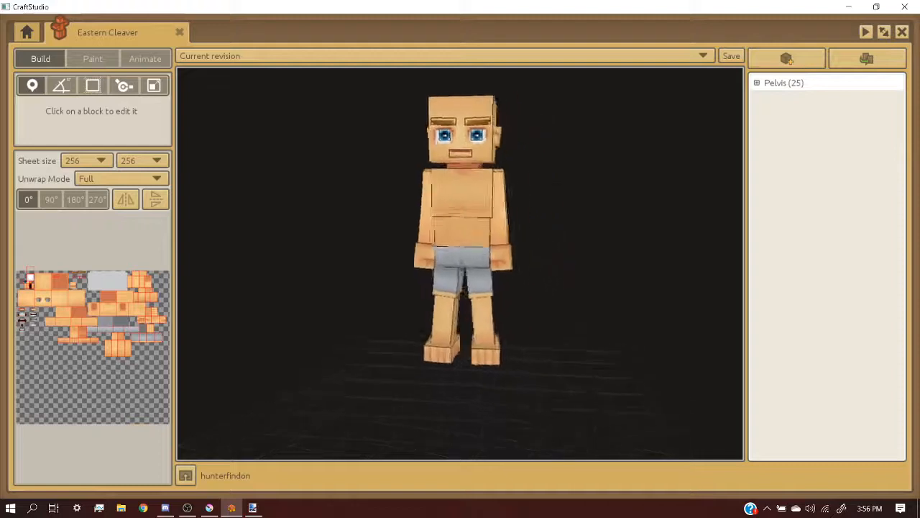
- Switch to paint.net and copy the whole bearded axe concept image
middle_click_drag(425, 296, 399, 305)
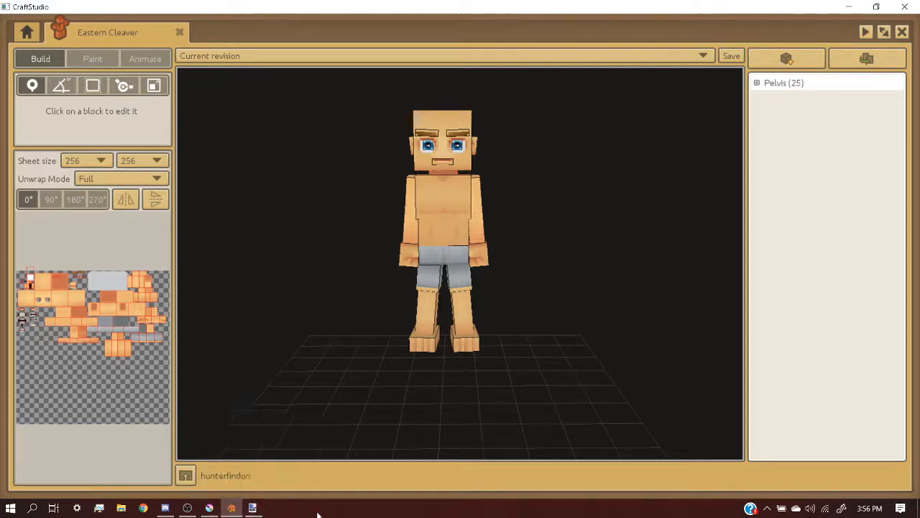
left_click(252, 508)
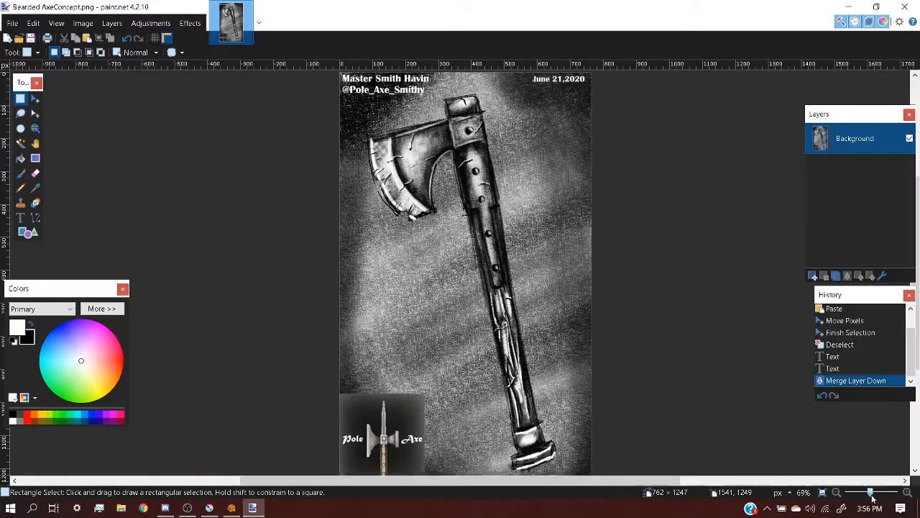
left_click_drag(871, 493, 868, 494)
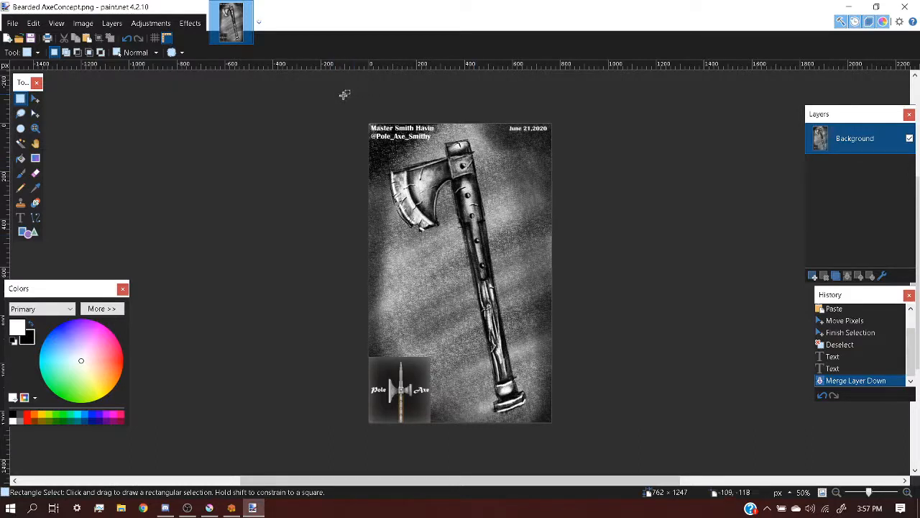
left_click_drag(362, 142, 558, 428)
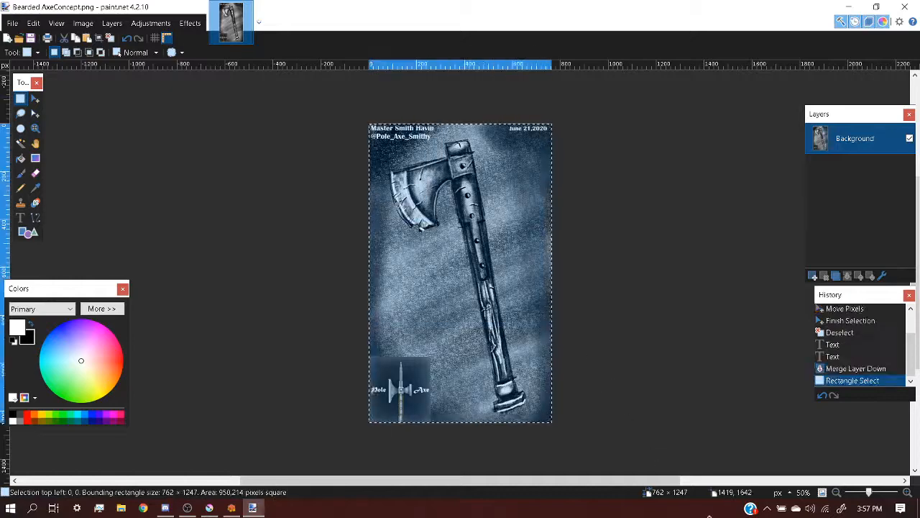
- Switch back to CraftStudio, widen the texture editing area and return the model to Build mode
left_click(231, 507)
left_click(93, 59)
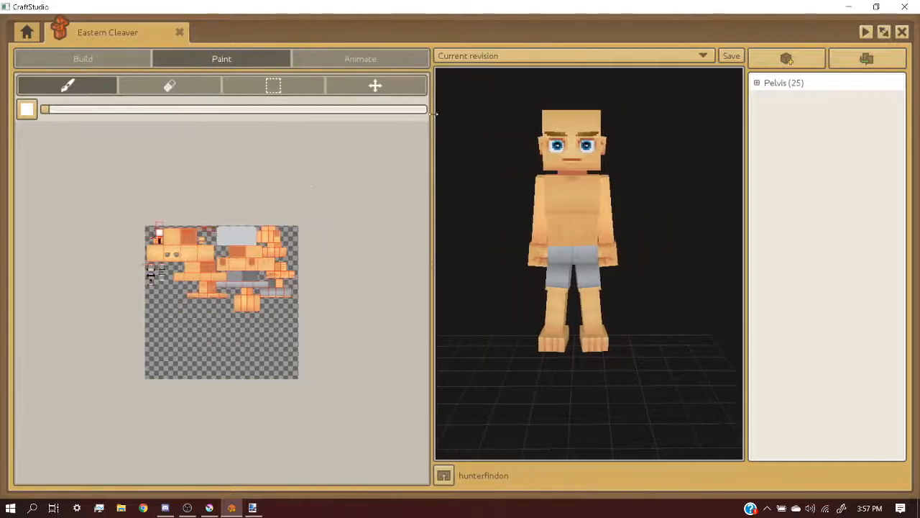
left_click(87, 56)
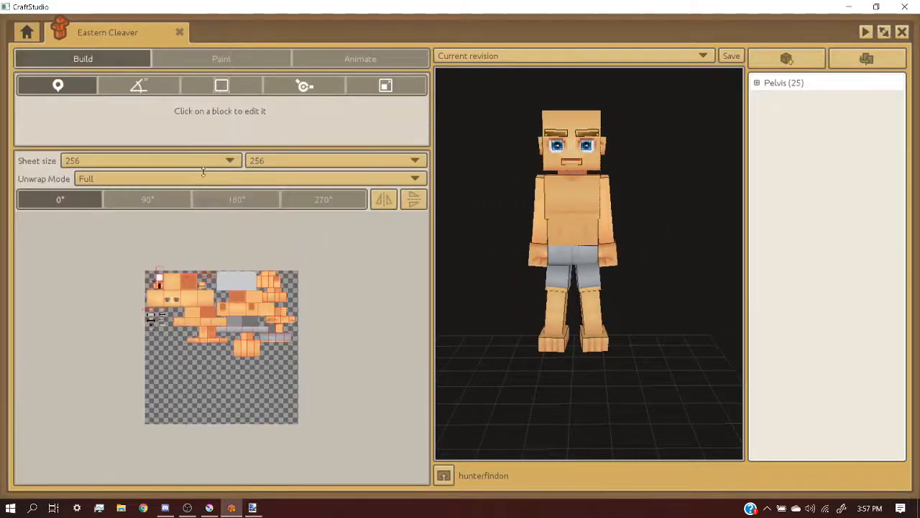
- Set the model's texture sheet size to 1024 by 1024
left_click(119, 161)
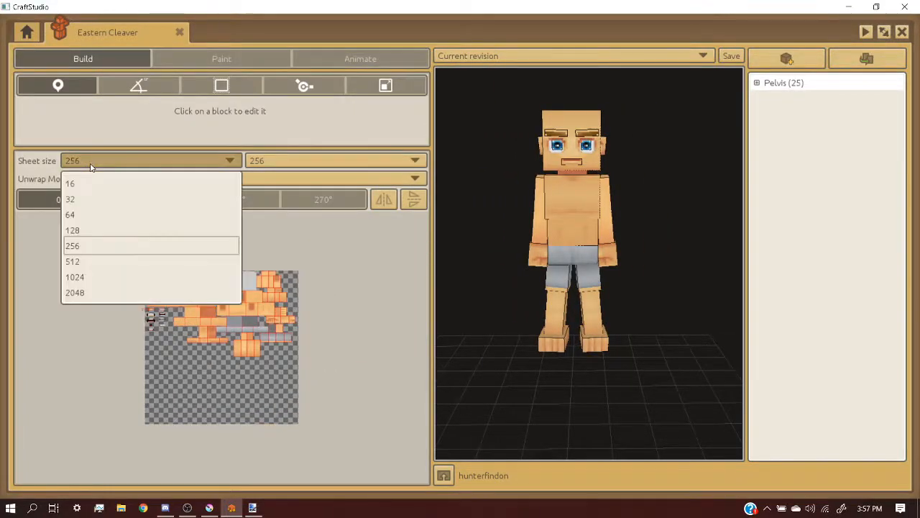
left_click(103, 278)
left_click(286, 161)
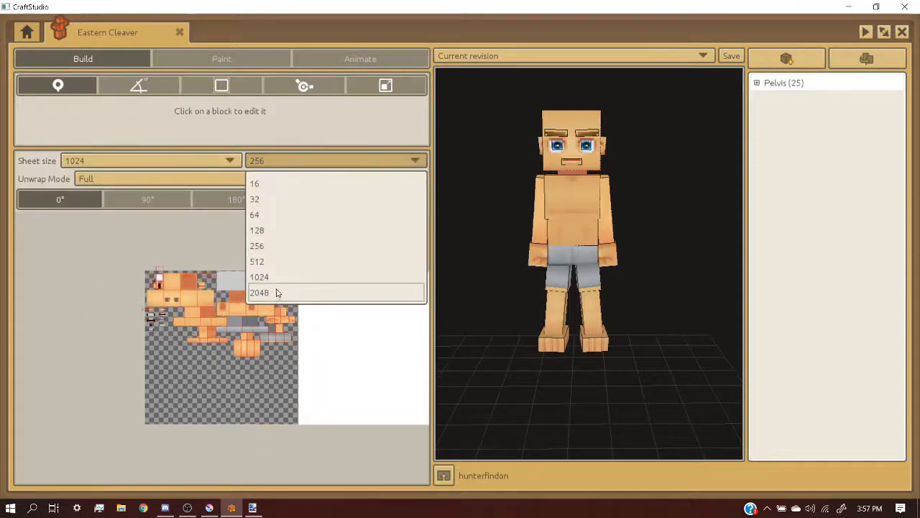
left_click(270, 277)
- Reduce the model's texture sheet size to 512 by 512
left_click(149, 159)
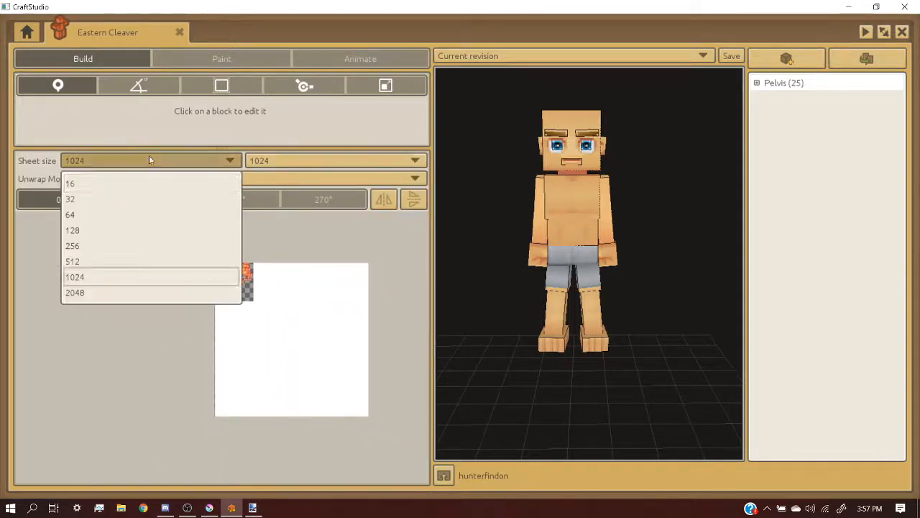
left_click(137, 261)
left_click(291, 161)
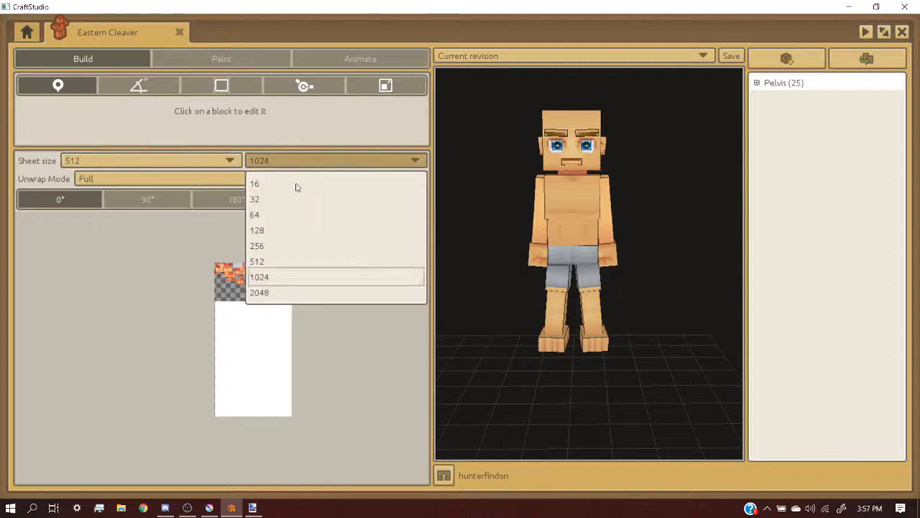
left_click(285, 260)
- In Paint mode, paint white with the largest brush over the transparent area below the character's texture pieces
left_click(221, 58)
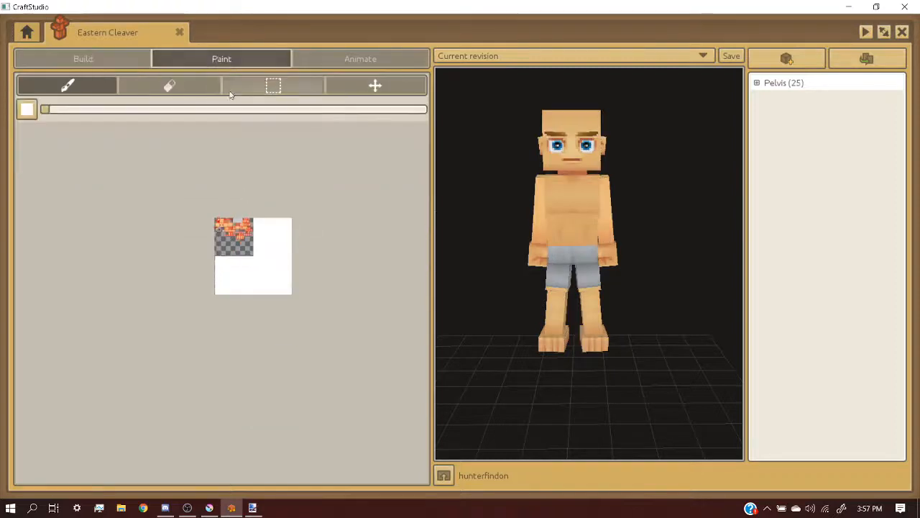
scroll(269, 249, "up", 5)
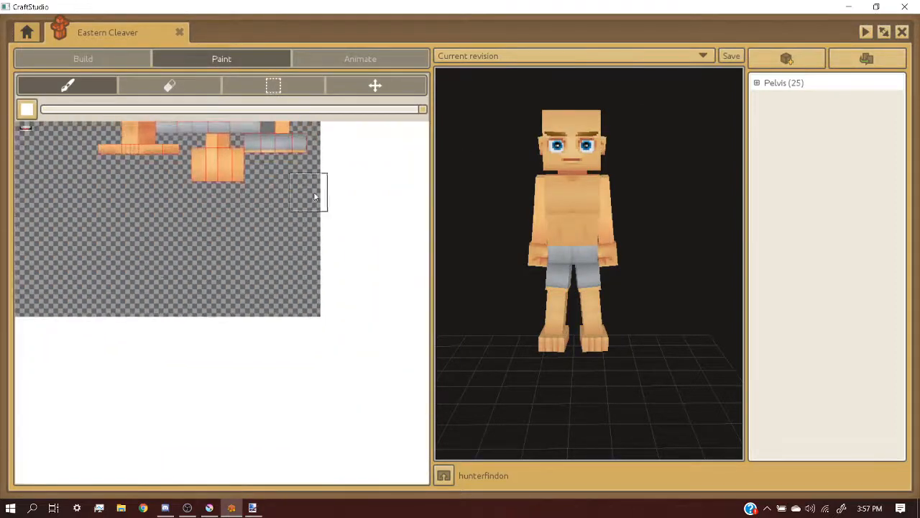
left_click(322, 204)
scroll(286, 207, "down", 1)
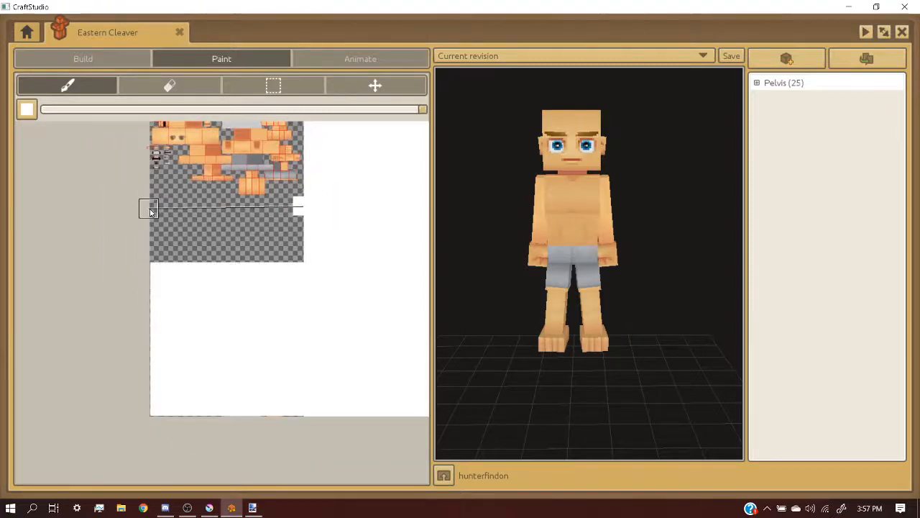
mouse_move(149, 209)
left_mouse_down()
mouse_move(154, 217)
mouse_move(312, 223)
mouse_move(150, 232)
mouse_move(293, 244)
mouse_move(163, 237)
mouse_move(300, 261)
mouse_move(237, 261)
left_mouse_up()
scroll(220, 260, "down", 1)
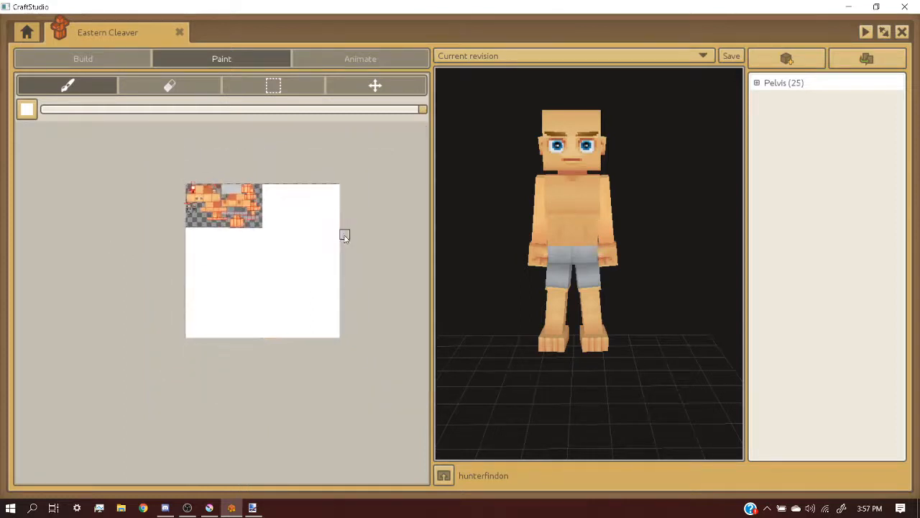
- Try placing the copied axe concept image on the texture sheet, and delete the pasted image
left_click(295, 86)
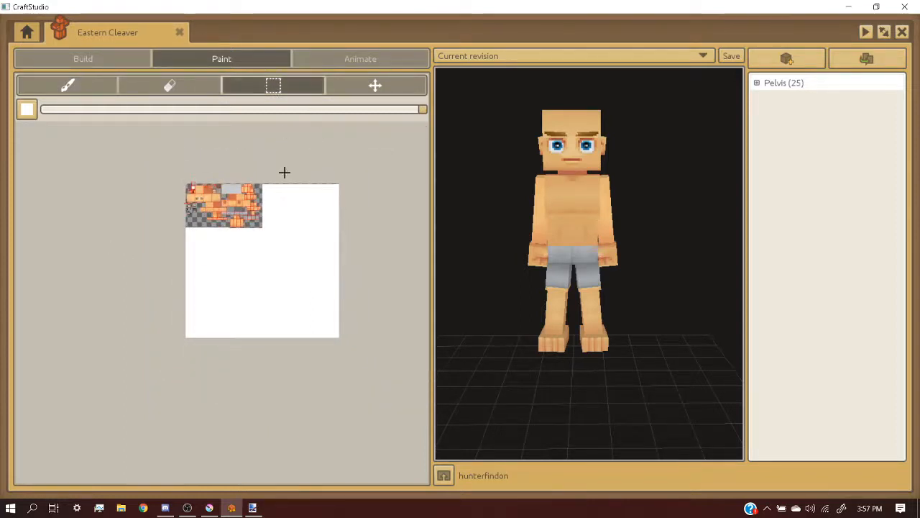
mouse_move(319, 224)
left_mouse_down()
mouse_move(282, 192)
mouse_move(312, 222)
left_mouse_up()
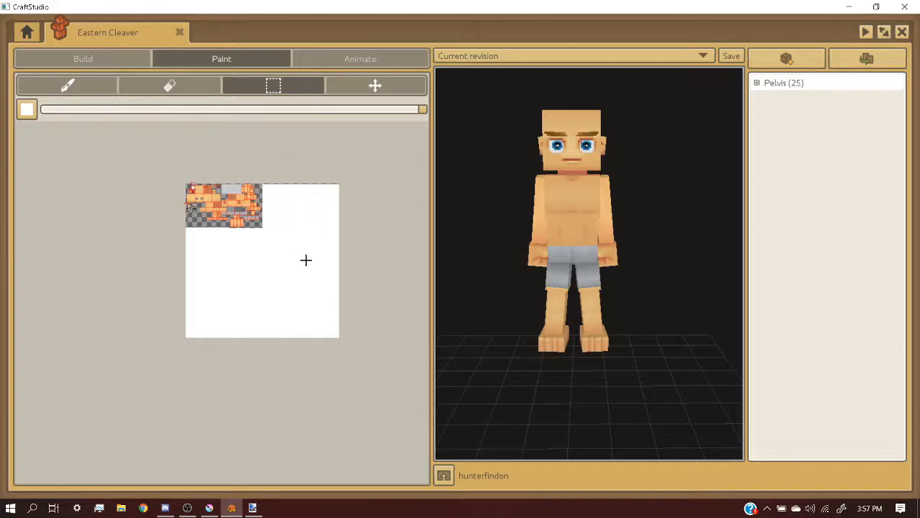
key("ctrl+v")
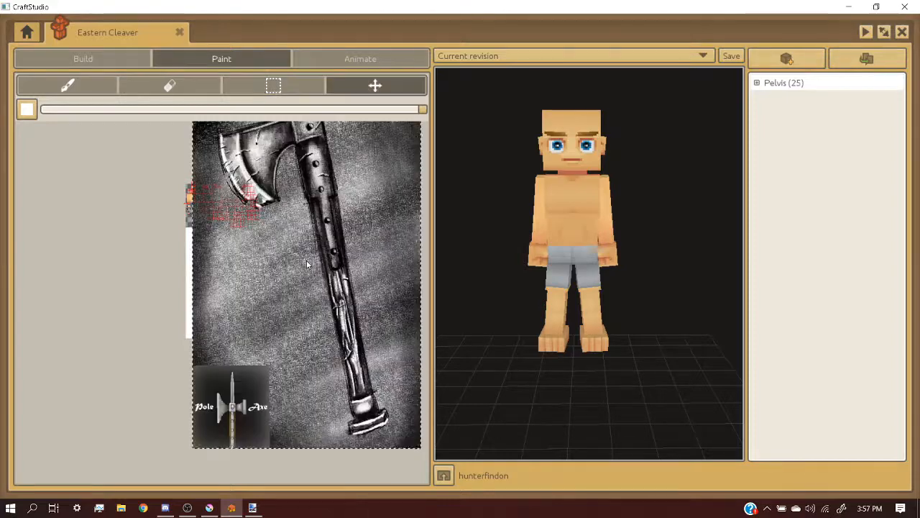
scroll(287, 257, "down", 1)
scroll(282, 255, "up", 1)
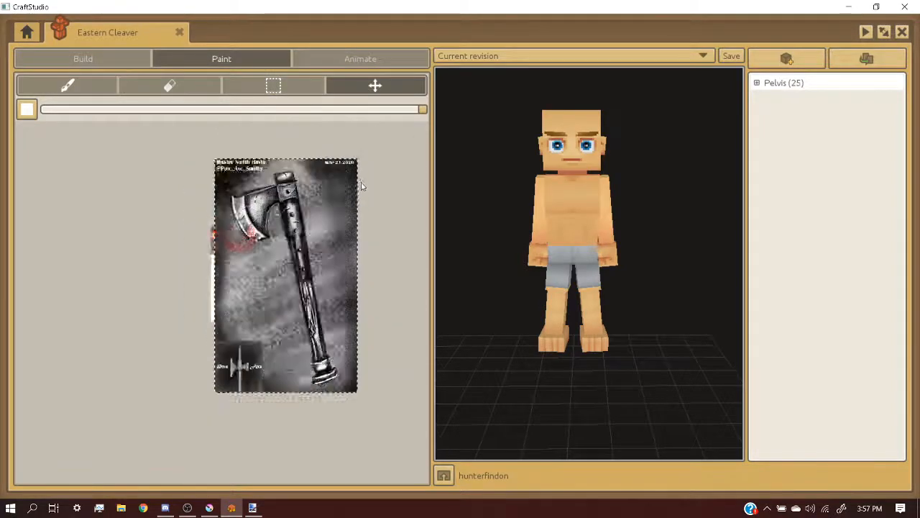
scroll(288, 255, "down", 1)
scroll(295, 253, "up", 1)
scroll(299, 252, "down", 1)
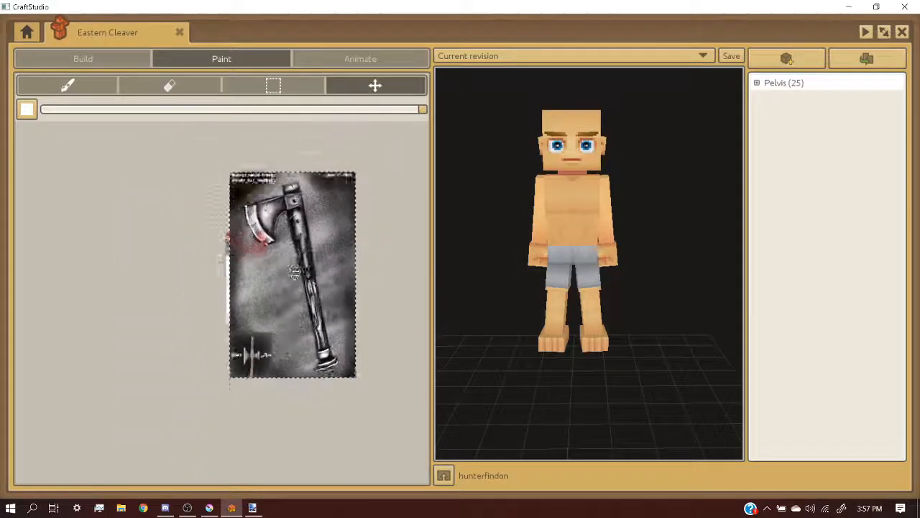
scroll(302, 253, "up", 1)
key("Delete")
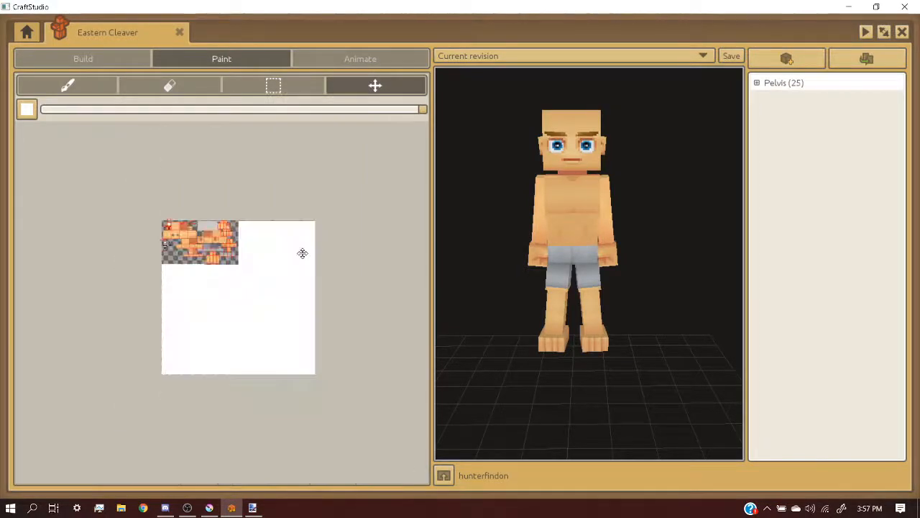
- Switch to paint.net and resize the axe concept image to 50 percent
left_click(253, 508)
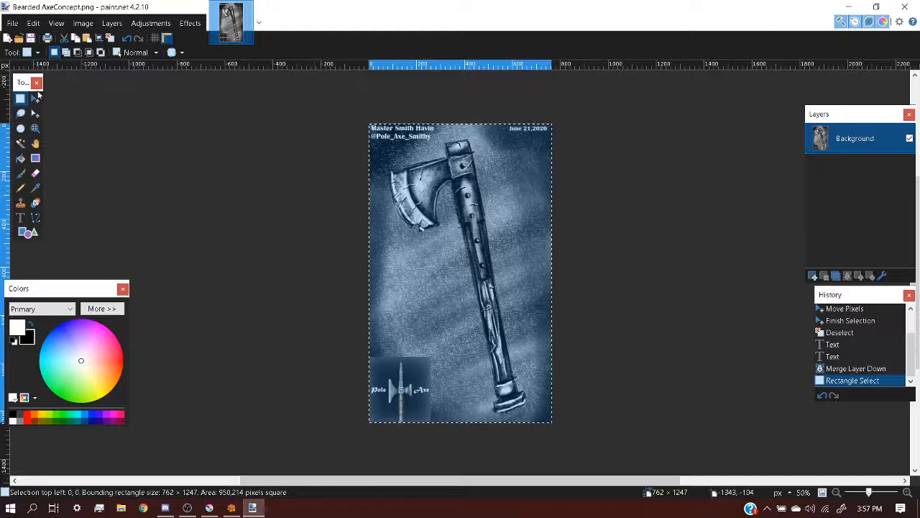
left_click(83, 23)
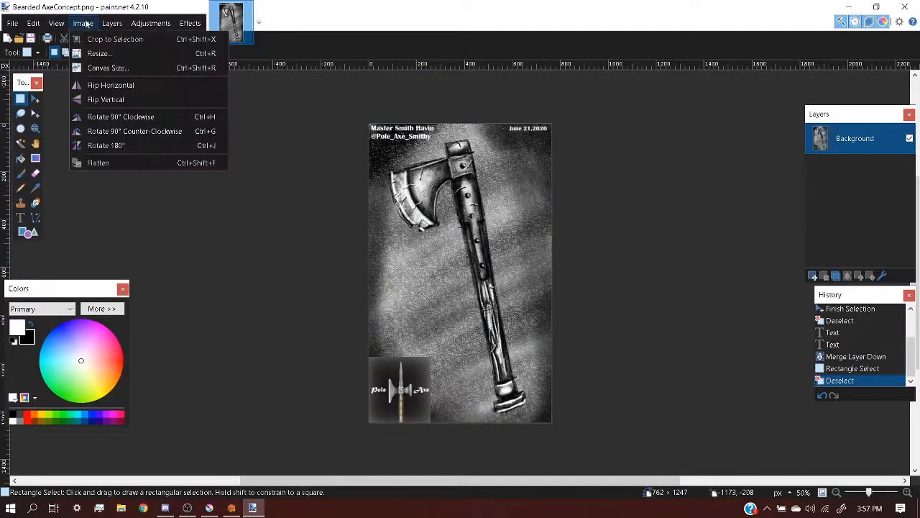
left_click(113, 56)
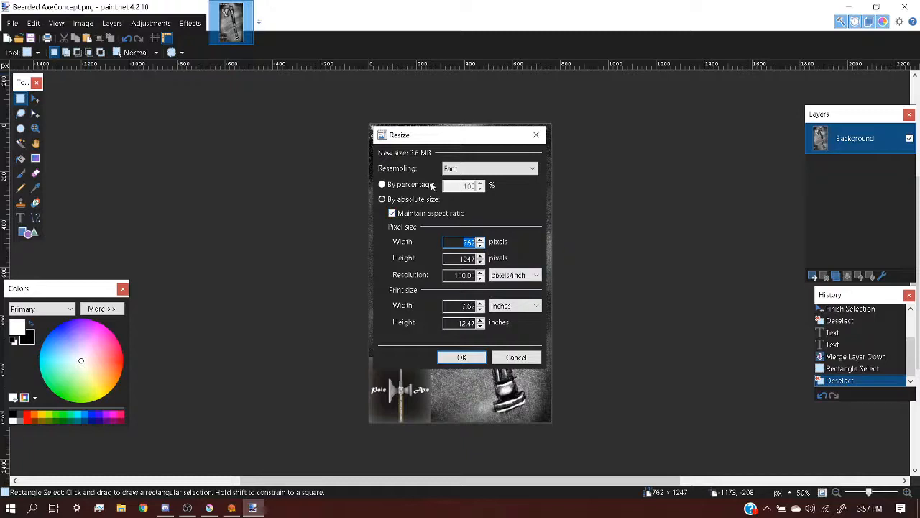
left_click(385, 185)
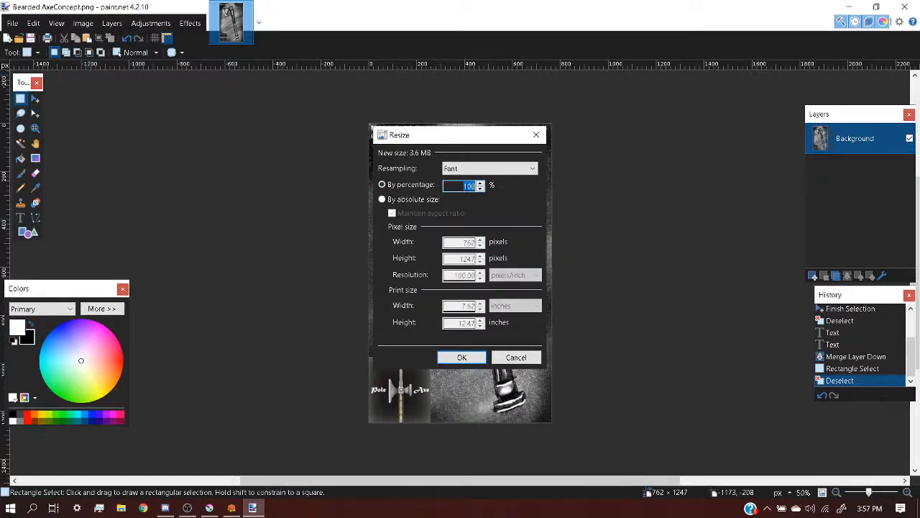
type("50")
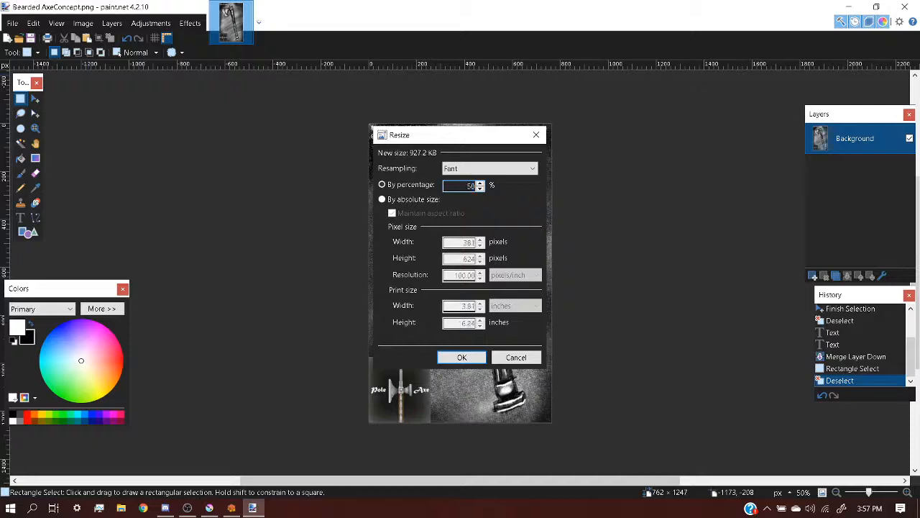
left_click(476, 356)
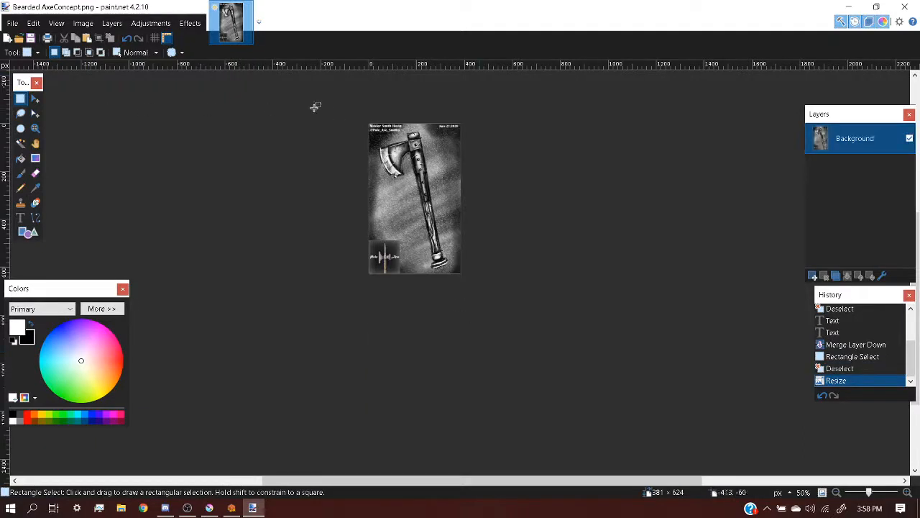
- Copy the whole reduced axe image, try pasting it onto the CraftStudio texture sheet and undo the paste
key("ctrl+a")
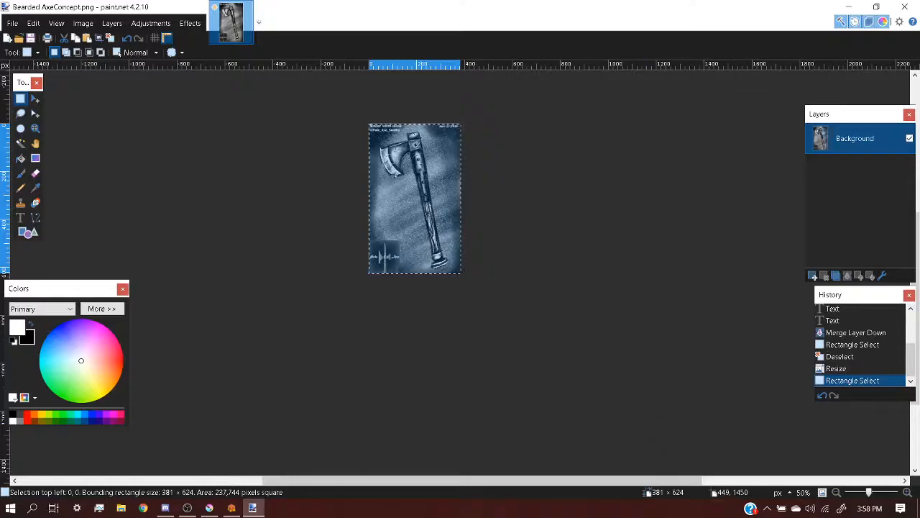
left_click(230, 509)
left_click(272, 86)
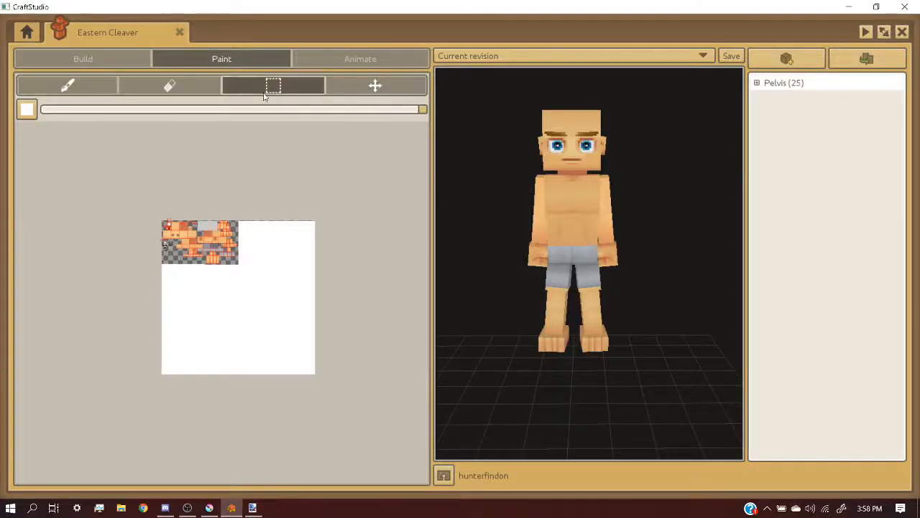
key("ctrl+v")
key("ctrl+z")
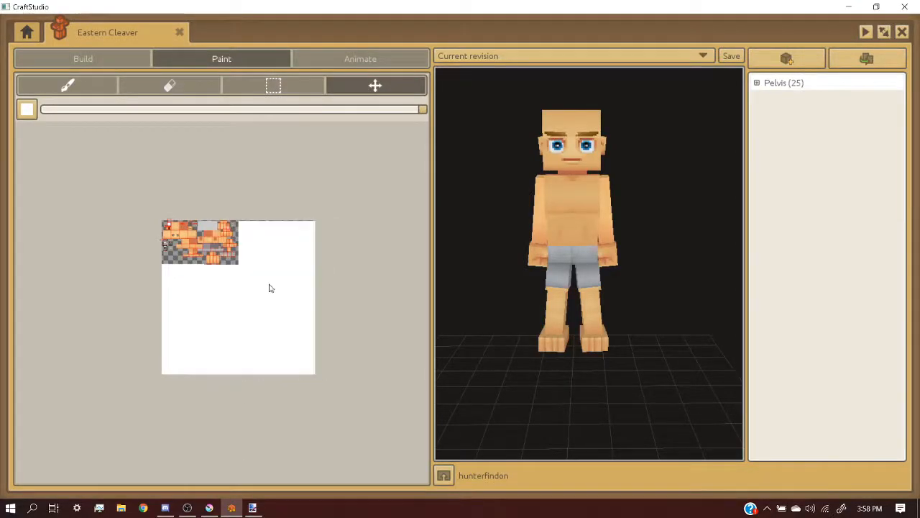
- Return to paint.net, deselect the axe image and resize it by another 50 percent
left_click(252, 508)
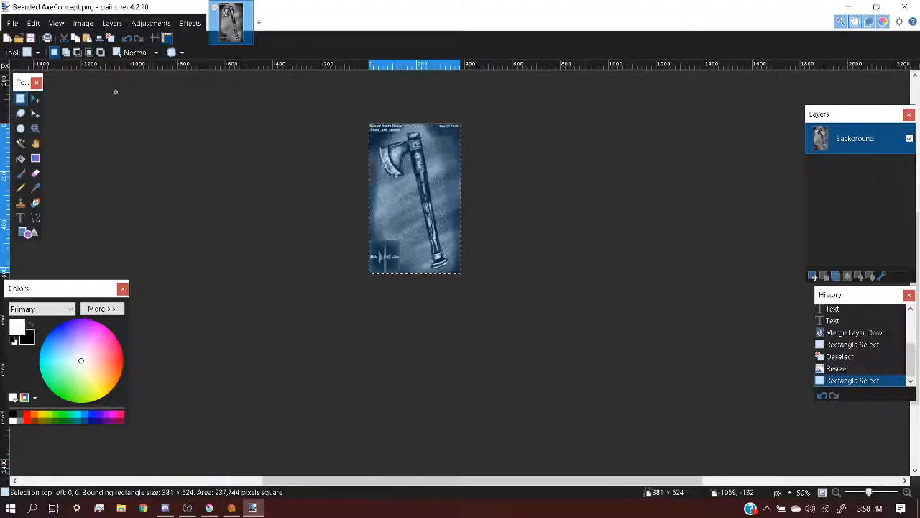
key("ctrl+d")
left_click(83, 23)
left_click(94, 53)
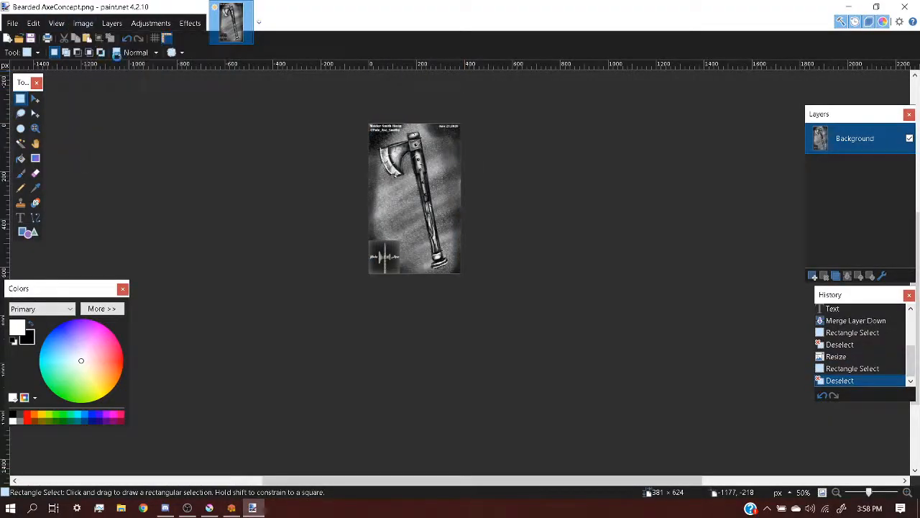
left_click(434, 187)
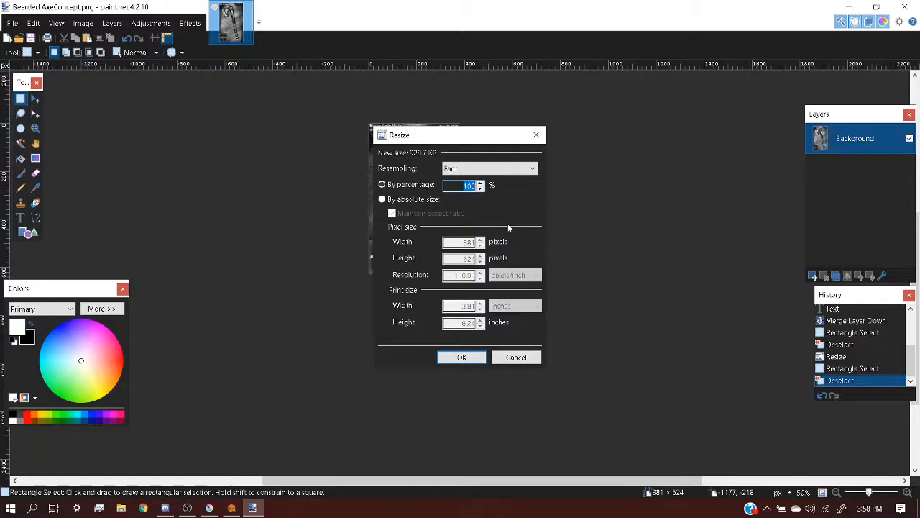
type("30")
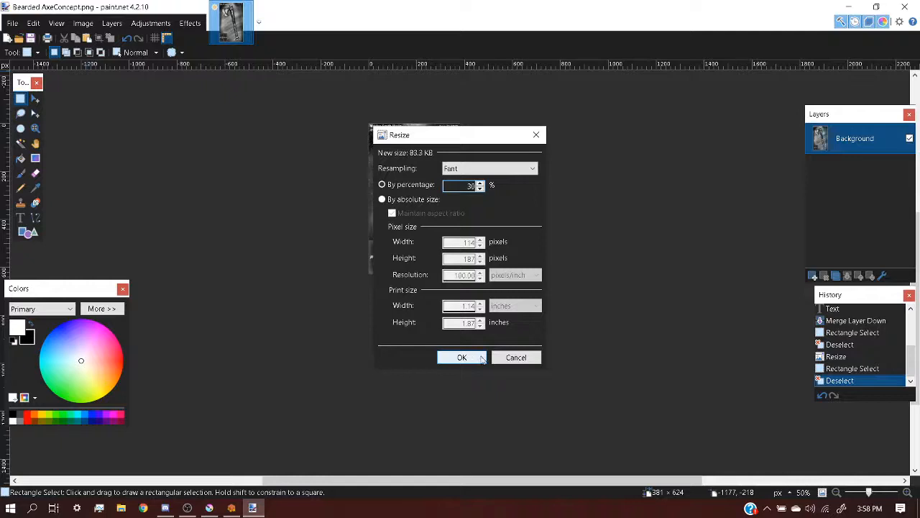
key("BackSpace")
key("BackSpace")
type("50")
left_click(462, 357)
- Copy the whole resized axe image and switch back to the model's texture sheet in CraftStudio
key("ctrl+a")
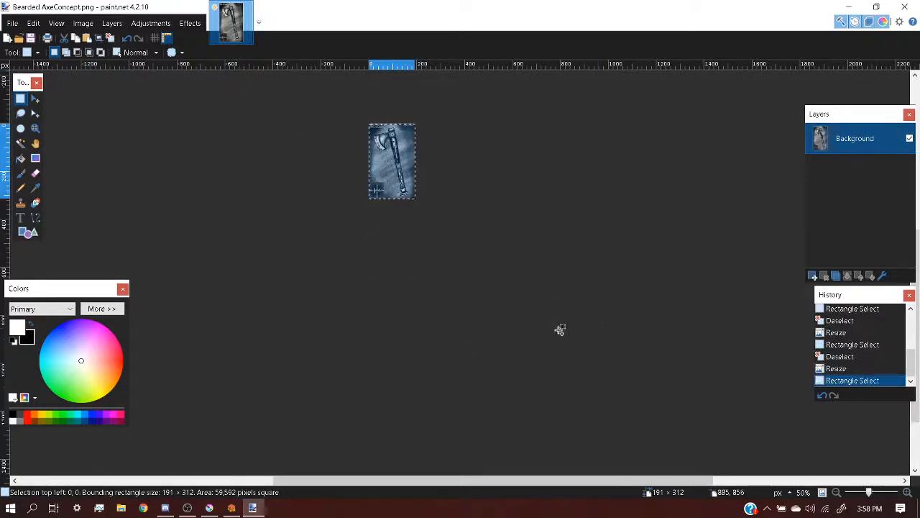
left_click(253, 507)
left_click(231, 508)
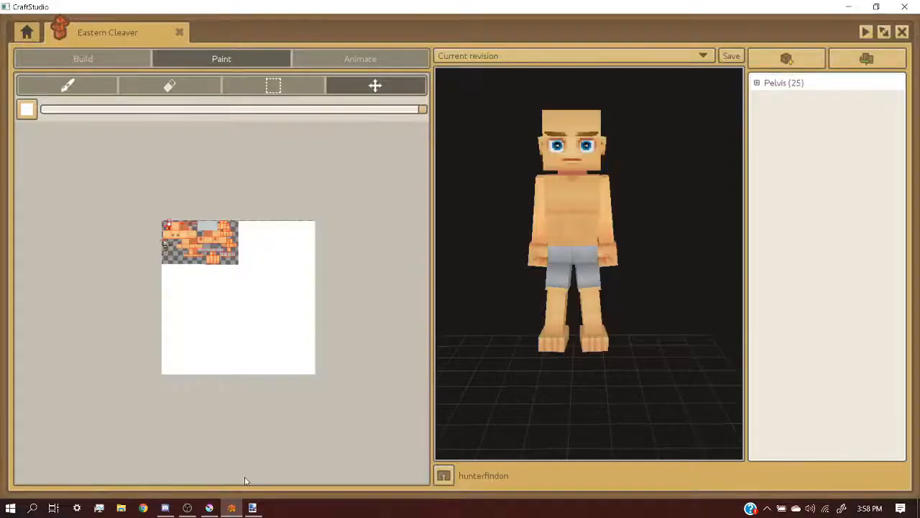
- Try pasting the axe image onto the texture sheet, move it into the white lower-right area and delete it
left_click(273, 84)
key("ctrl+v")
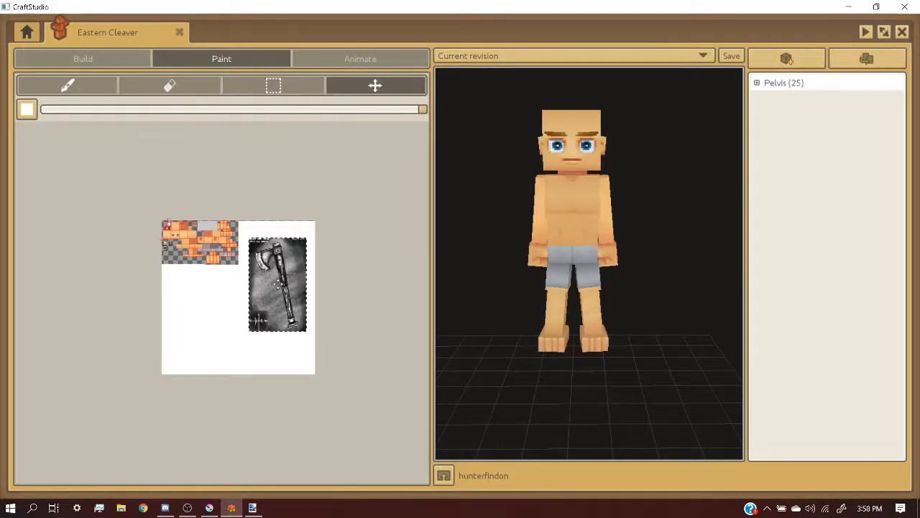
scroll(283, 252, "up", 1)
left_click_drag(283, 253, 290, 295)
scroll(291, 296, "down", 1)
scroll(300, 351, "up", 1)
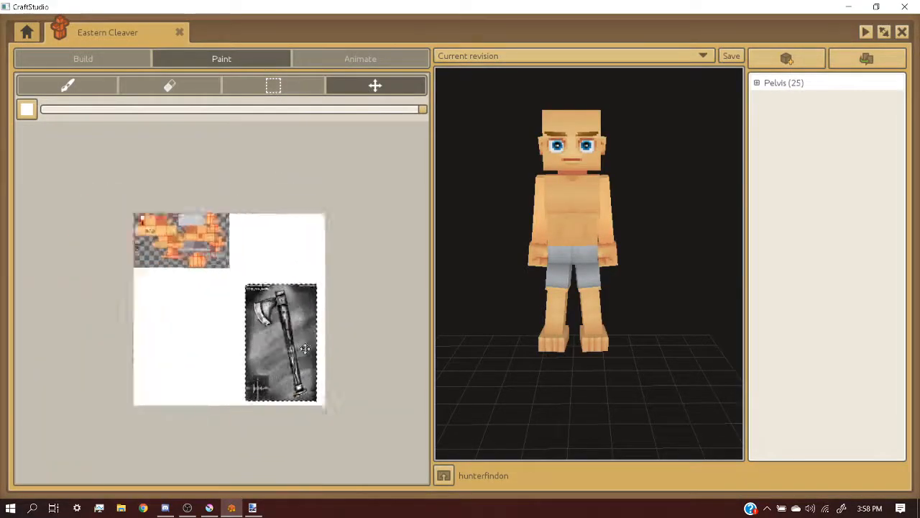
scroll(300, 356, "up", 1)
scroll(298, 329, "down", 1)
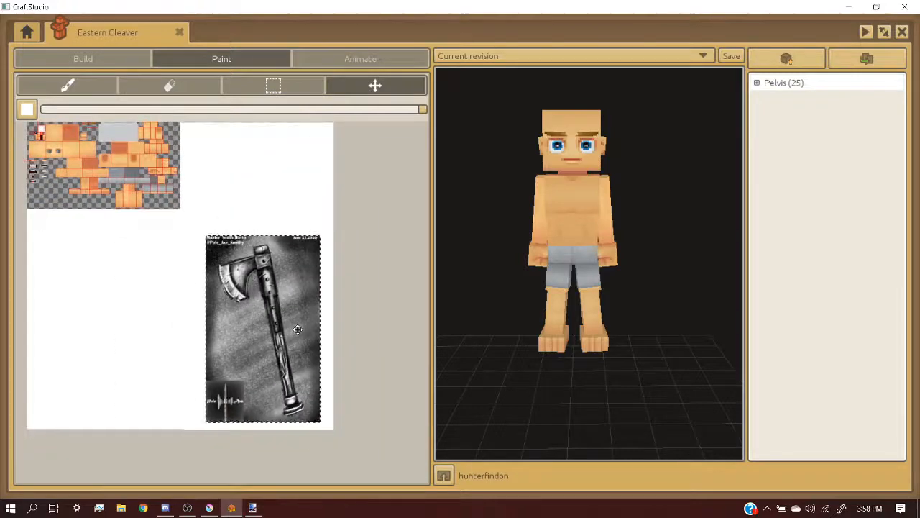
key("Delete")
- Switch to the axe concept image in paint.net
left_click(213, 510)
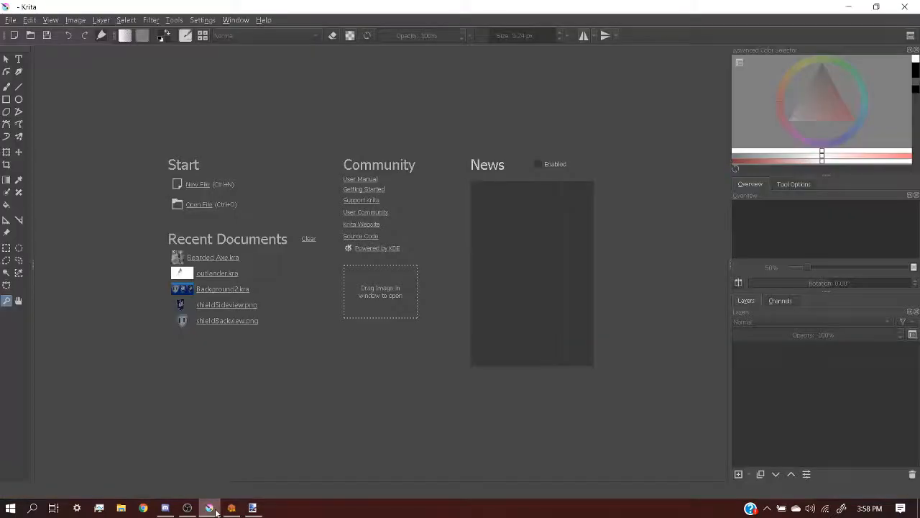
left_click(207, 508)
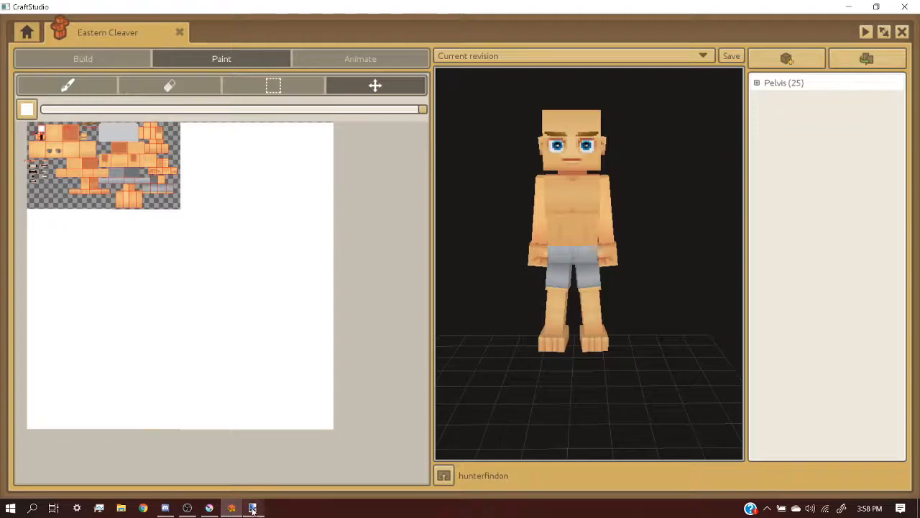
left_click(252, 507)
- Try resizing the axe concept image to 25 percent and undo the resize
left_click(84, 23)
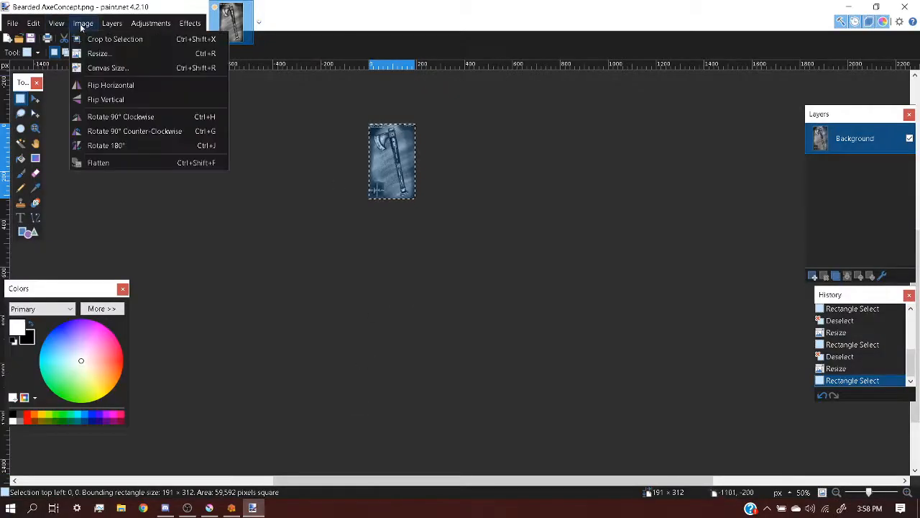
left_click(97, 53)
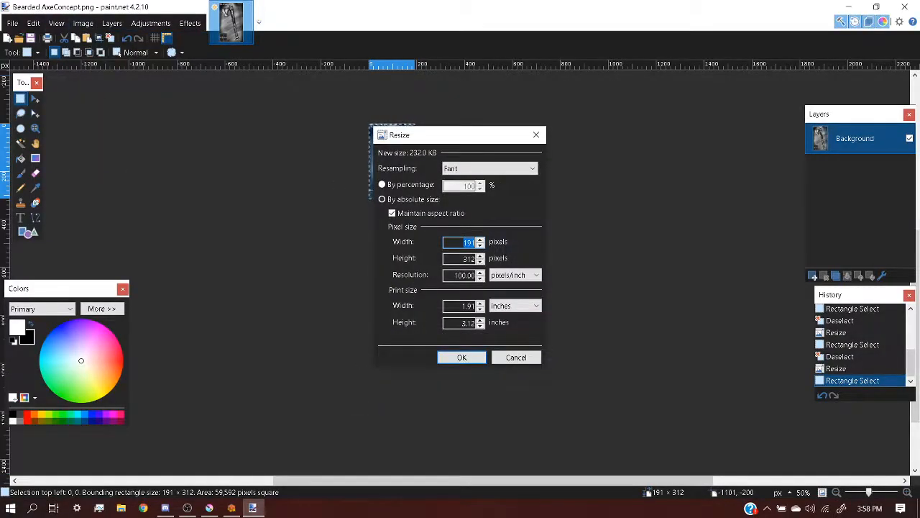
left_click(403, 185)
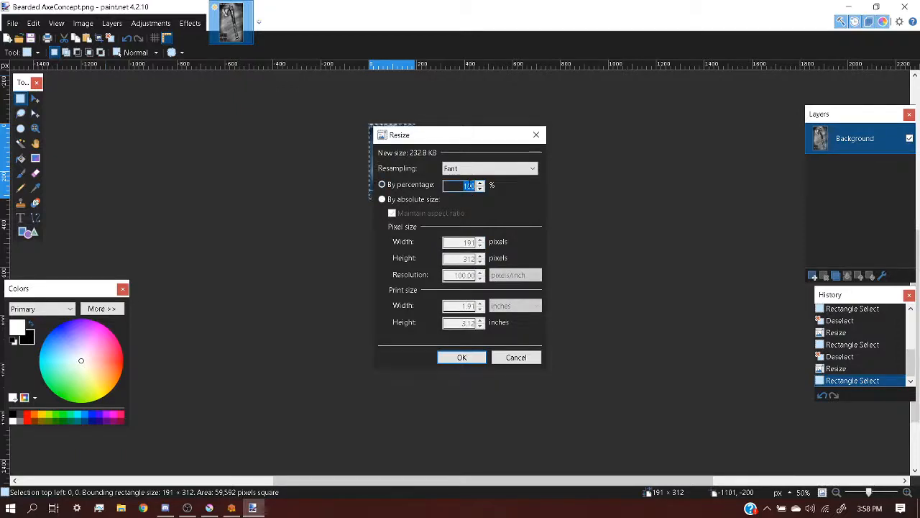
type("25")
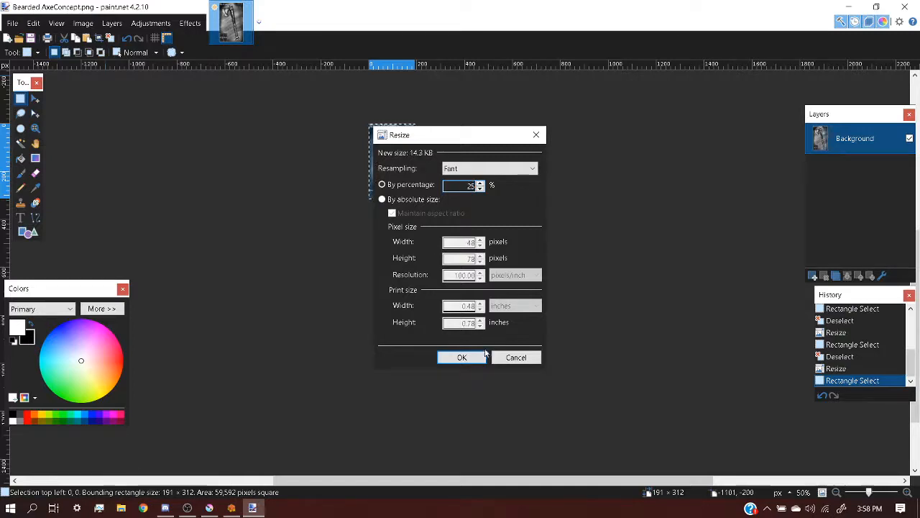
left_click(462, 357)
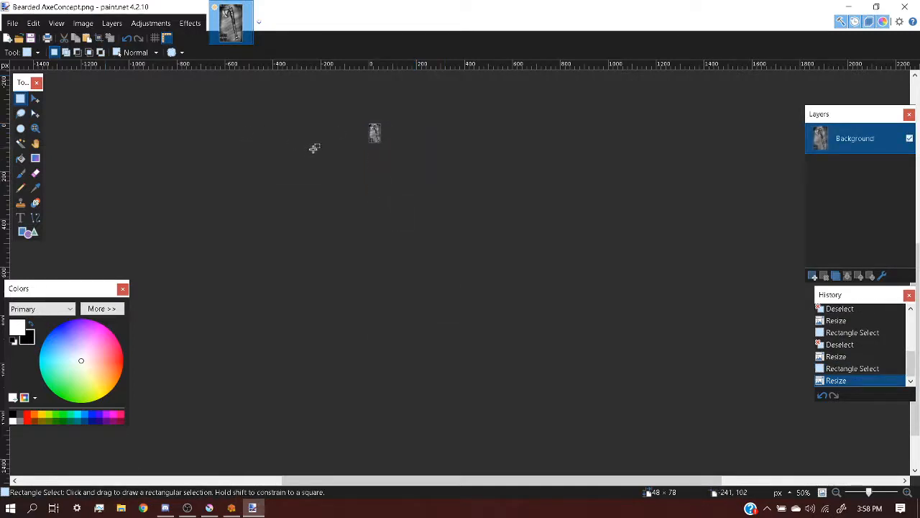
key("ctrl+z")
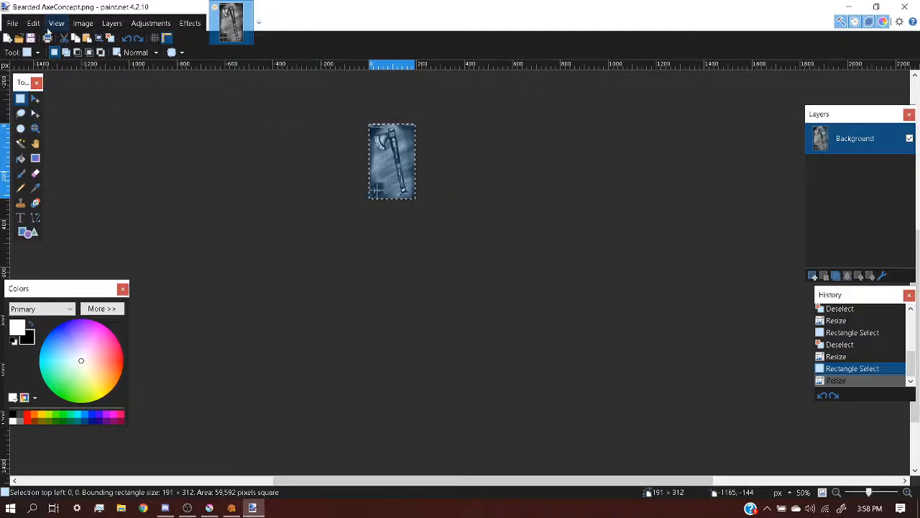
- Resize the axe concept image to 75 percent and copy the whole resized image
left_click(85, 23)
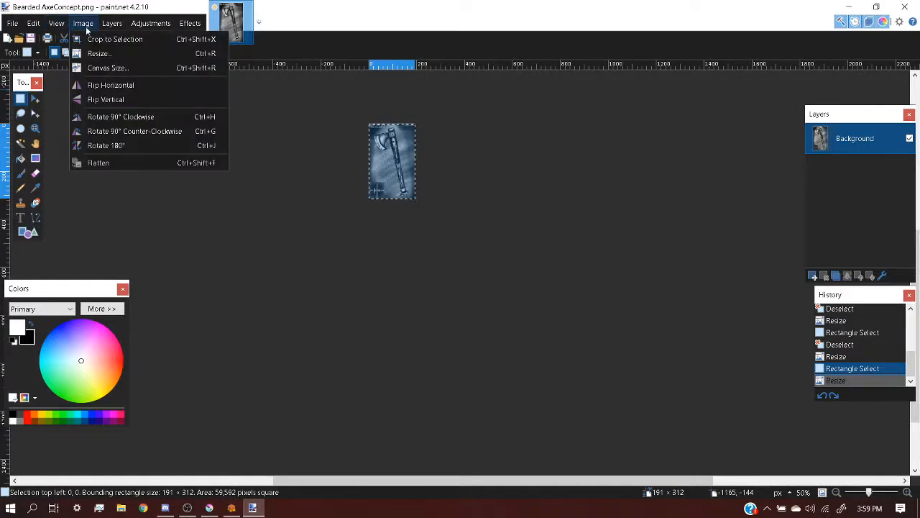
left_click(95, 54)
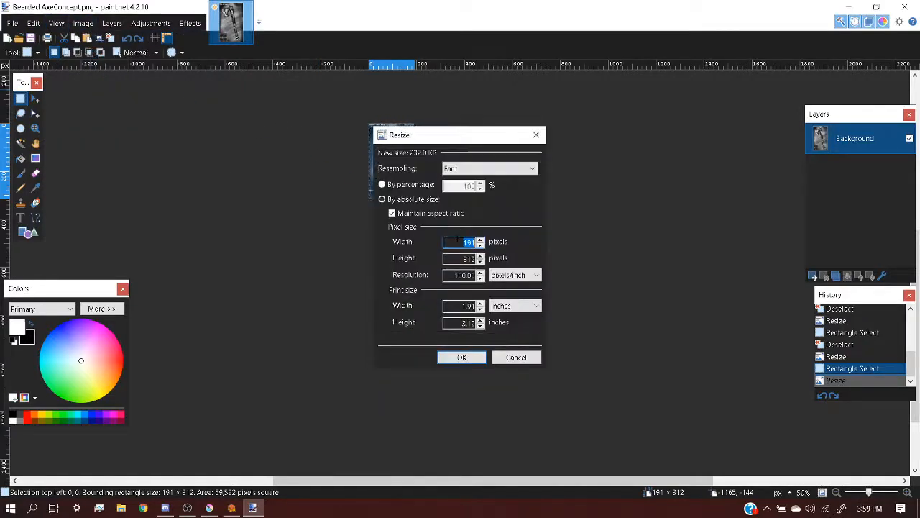
left_click(410, 185)
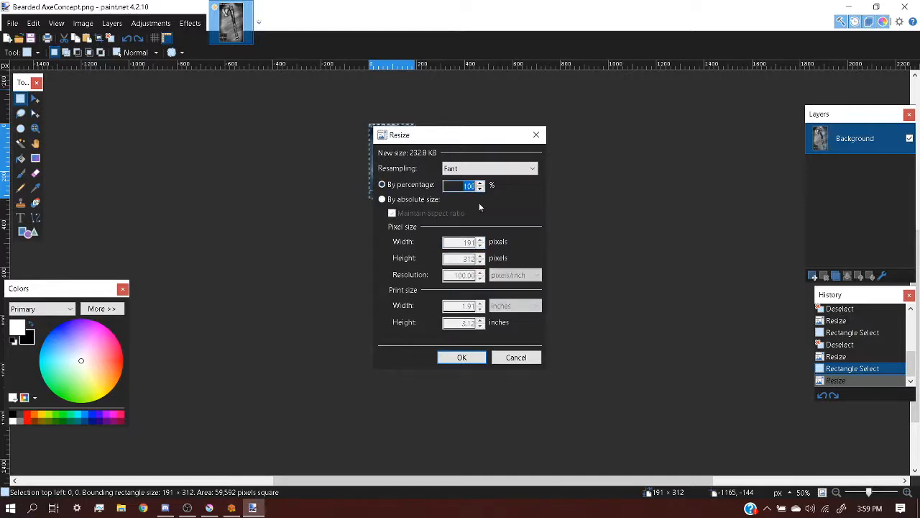
type("75")
left_click(482, 352)
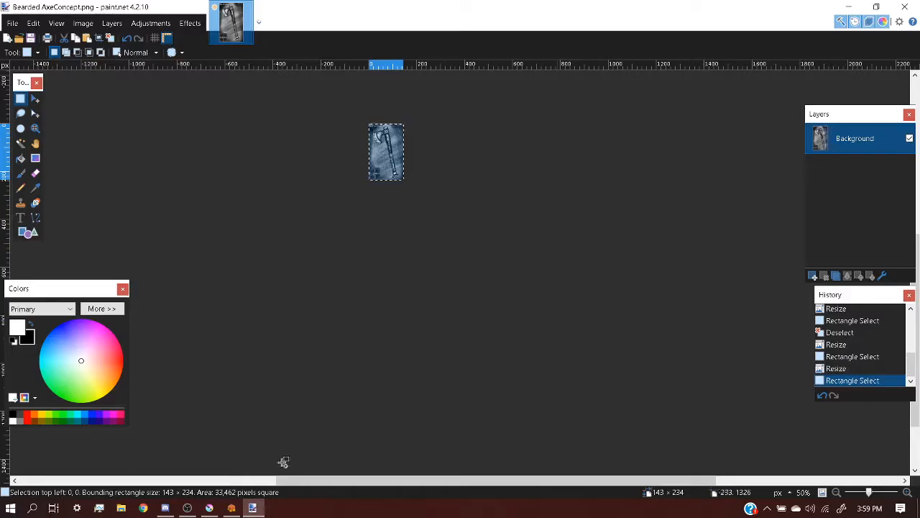
- Switch to CraftStudio, paste the resized axe image and fit it into the texture sheet's lower-right corner
left_click(230, 508)
left_click(291, 86)
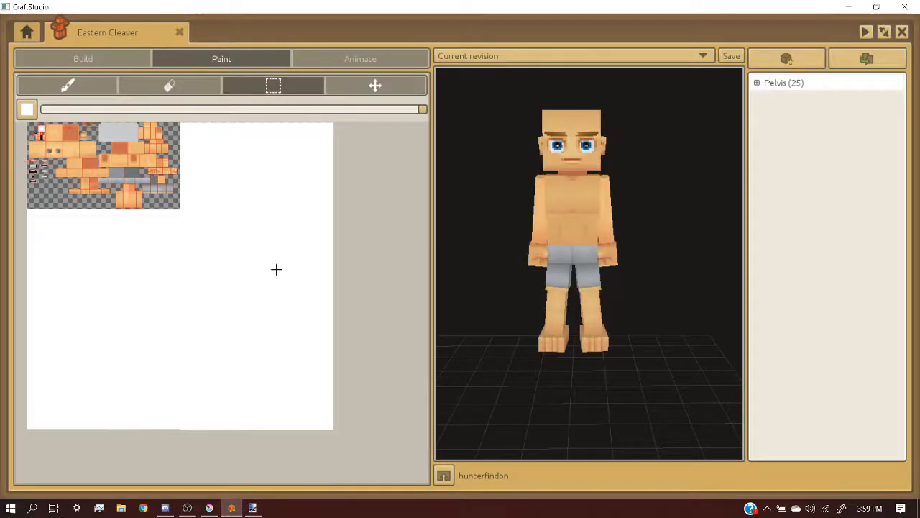
key("ctrl+v")
left_click(187, 507)
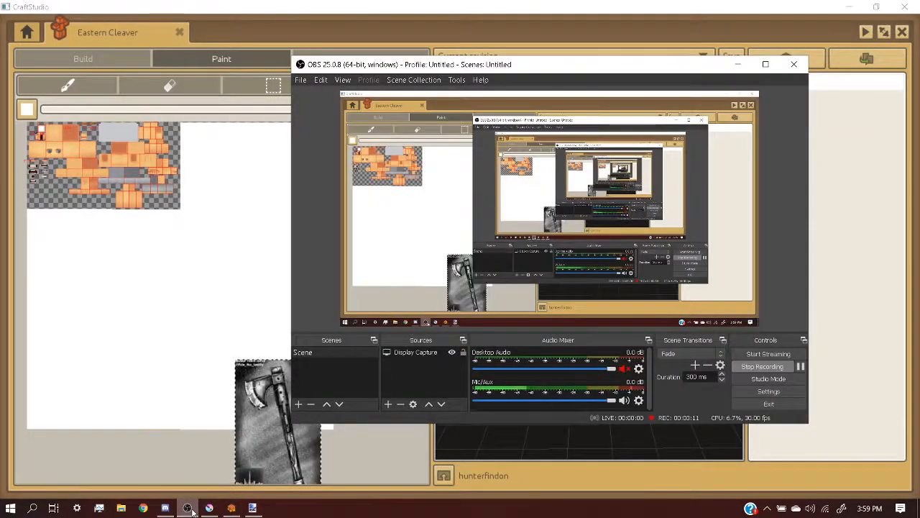
left_click(188, 508)
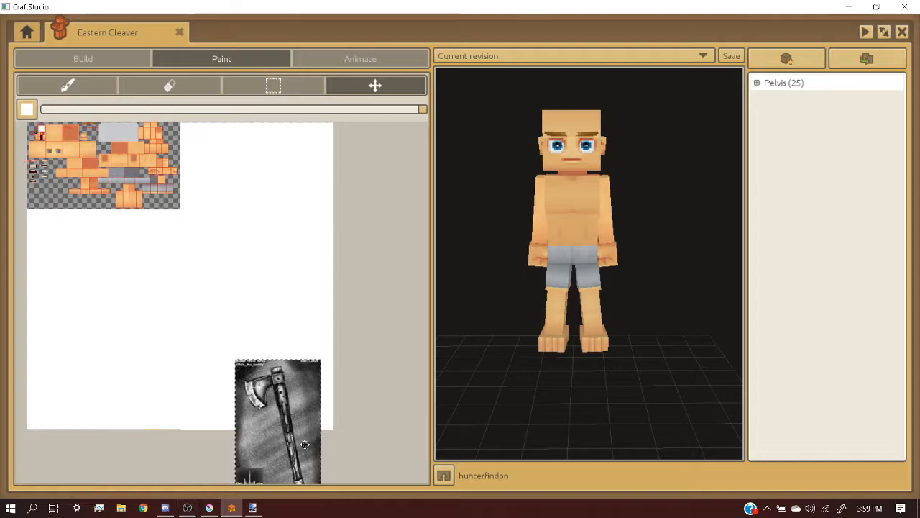
left_click_drag(310, 468, 312, 398)
scroll(333, 432, "up", 5)
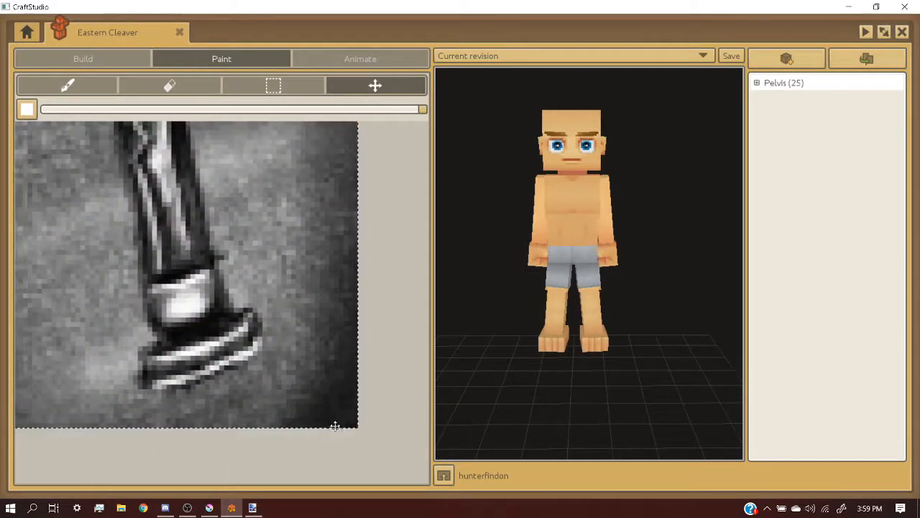
scroll(334, 427, "down", 5)
scroll(319, 347, "up", 3)
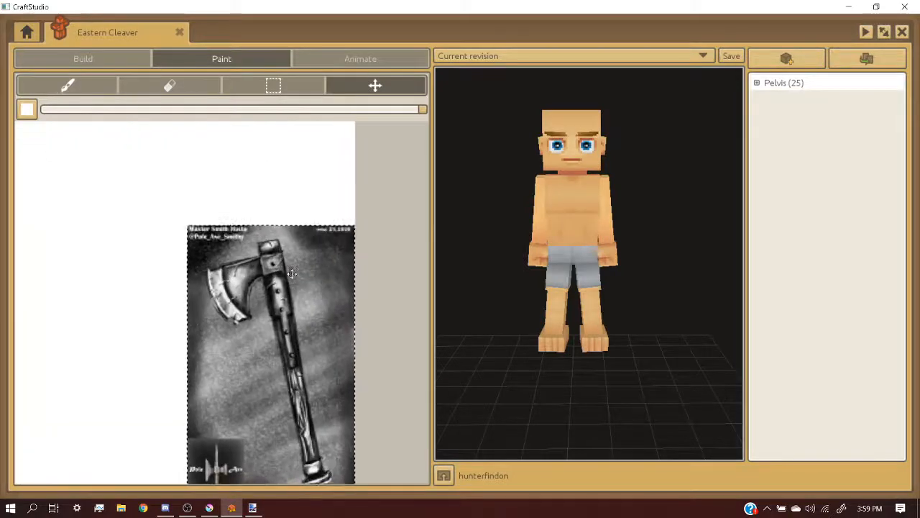
left_click(273, 85)
scroll(274, 195, "down", 3)
scroll(274, 195, "down", 1)
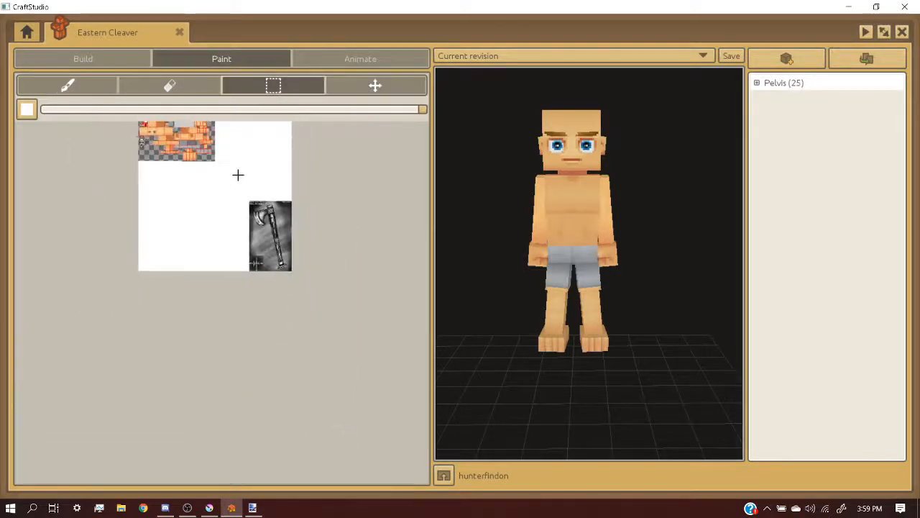
scroll(238, 174, "up", 1)
- Create a new block named Block and move its texture unwrap beside the axe image's upper-left corner
left_click(776, 60)
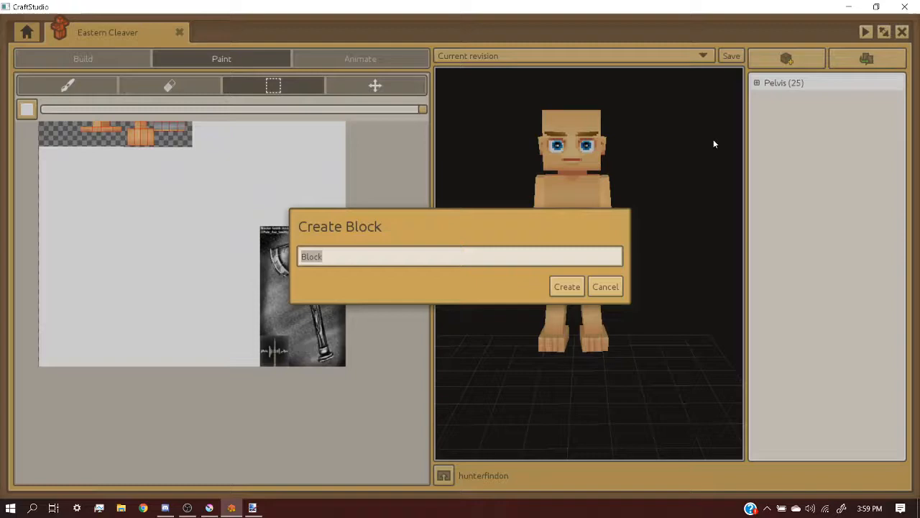
left_click(568, 286)
left_click(83, 58)
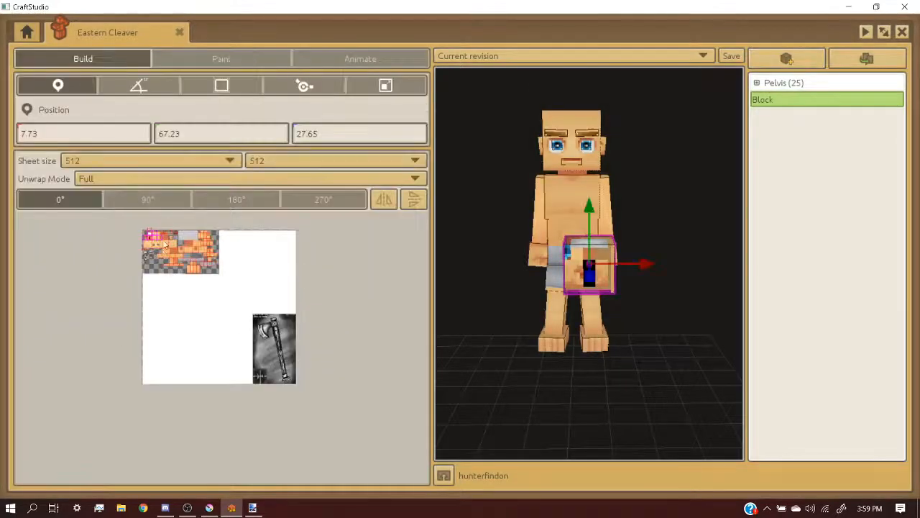
left_click_drag(157, 247, 249, 314)
- Flatten the new block into a thin plane by reducing its depth to 0
left_click(222, 85)
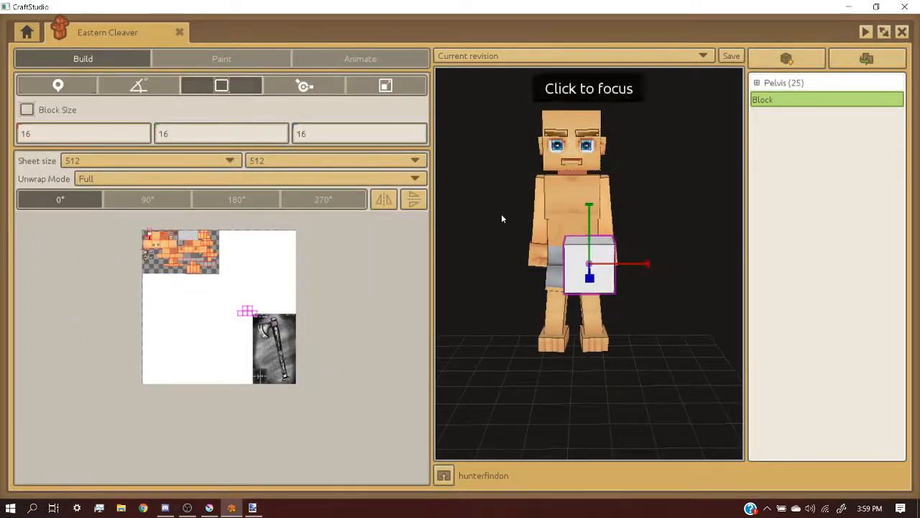
middle_click_drag(505, 220, 639, 288)
left_click_drag(639, 289, 637, 288)
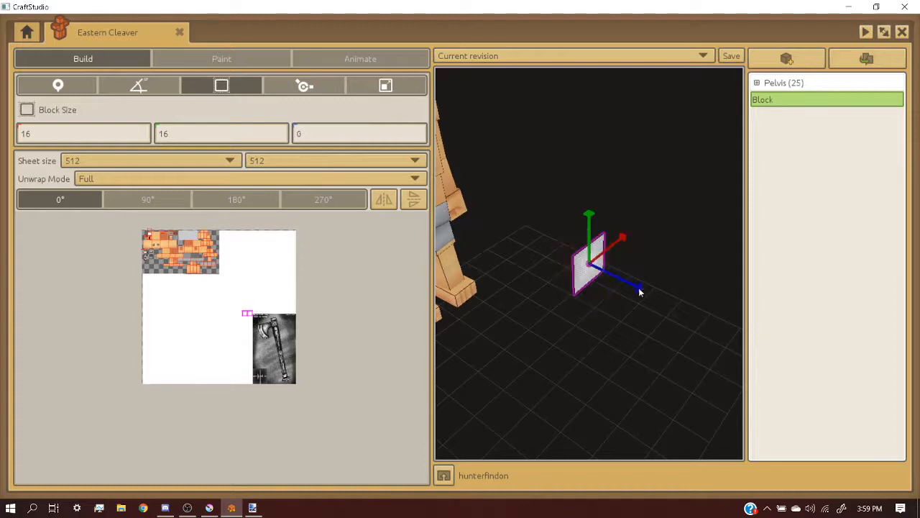
middle_click_drag(640, 289, 635, 290)
- Align the flat block's texture unwrap with the upper-left corner of the axe image
left_click_drag(97, 336, 119, 360)
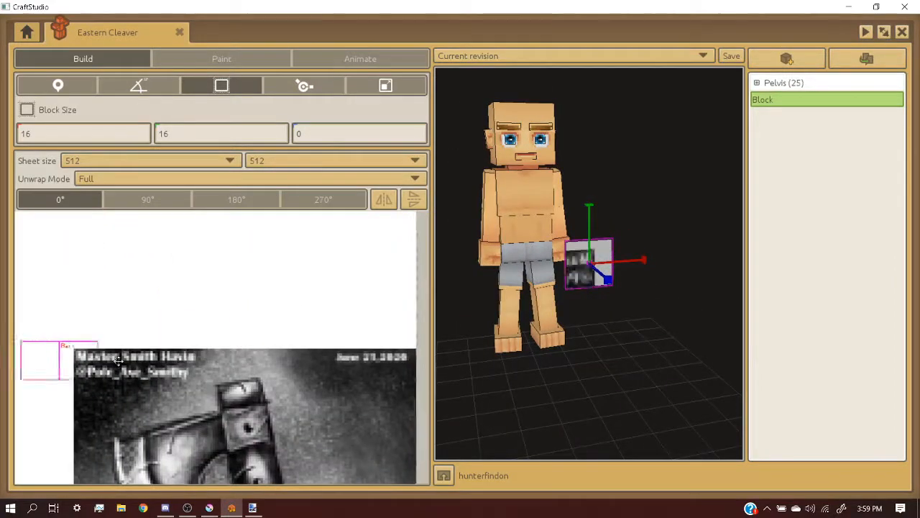
scroll(59, 366, "up", 2)
left_click_drag(370, 368, 161, 367)
scroll(161, 368, "down", 6)
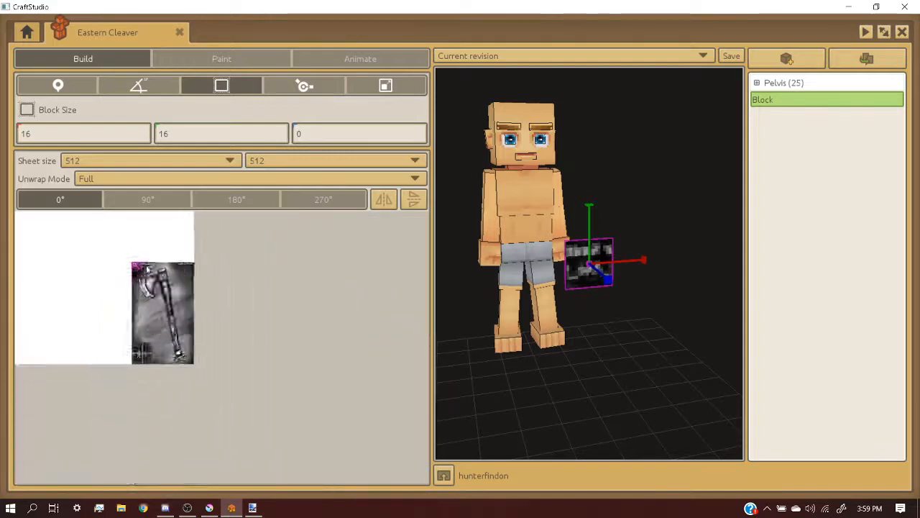
- Widen the block to 71 and compare its unwrap with the axe image's edges on the texture sheet
scroll(353, 264, "up", 3)
scroll(353, 265, "down", 2)
scroll(243, 287, "up", 4)
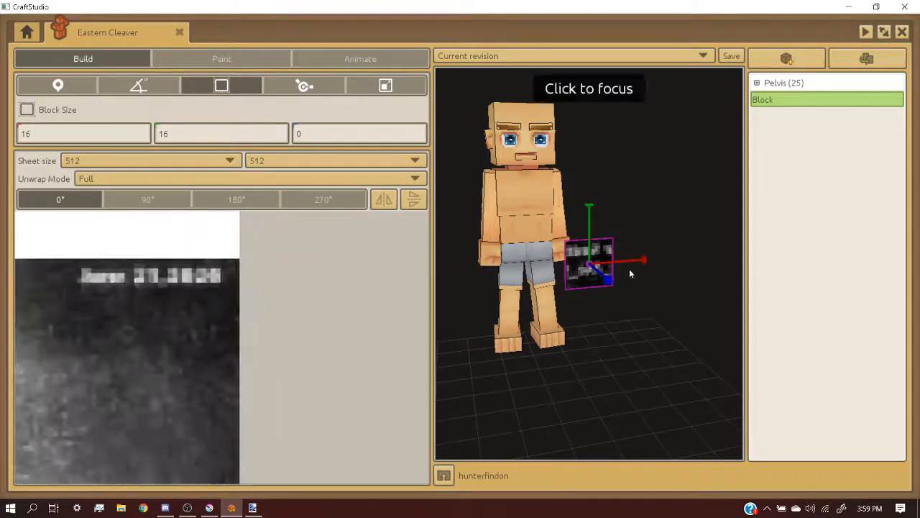
left_click_drag(644, 263, 779, 266)
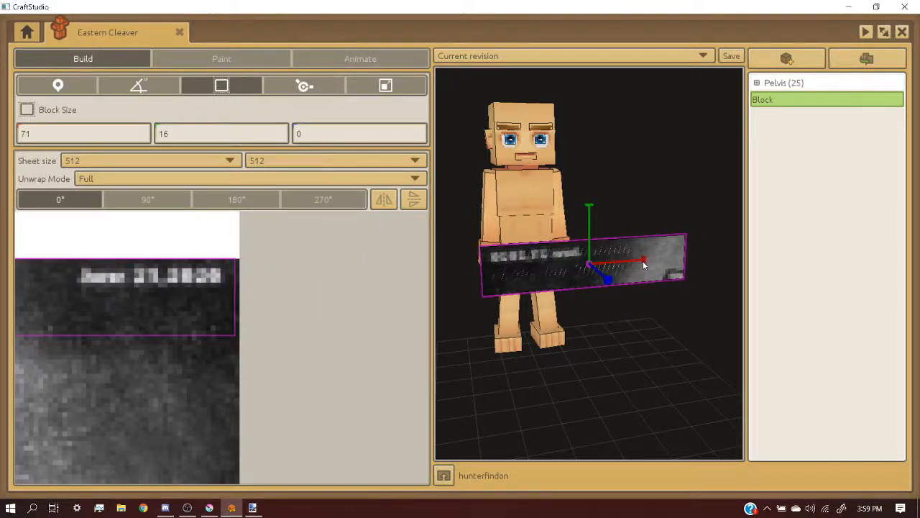
scroll(237, 266, "down", 4)
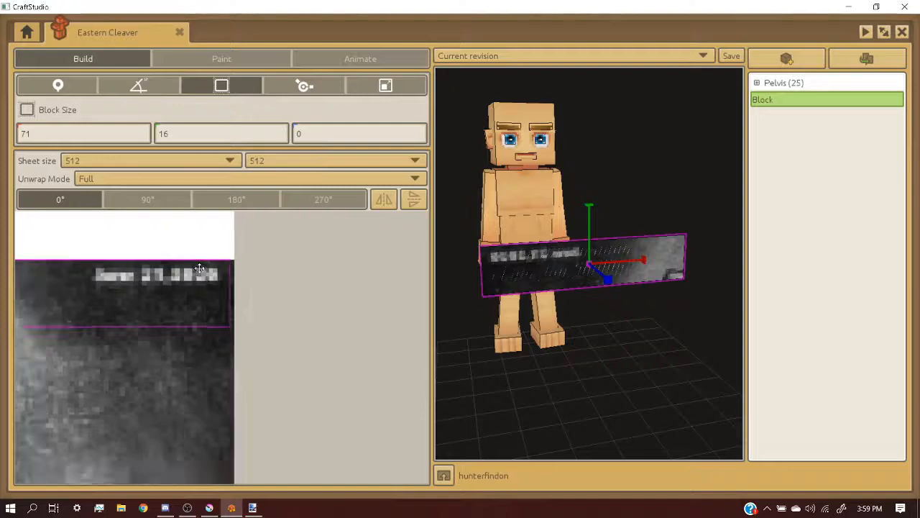
scroll(200, 432, "up", 5)
scroll(209, 387, "down", 3)
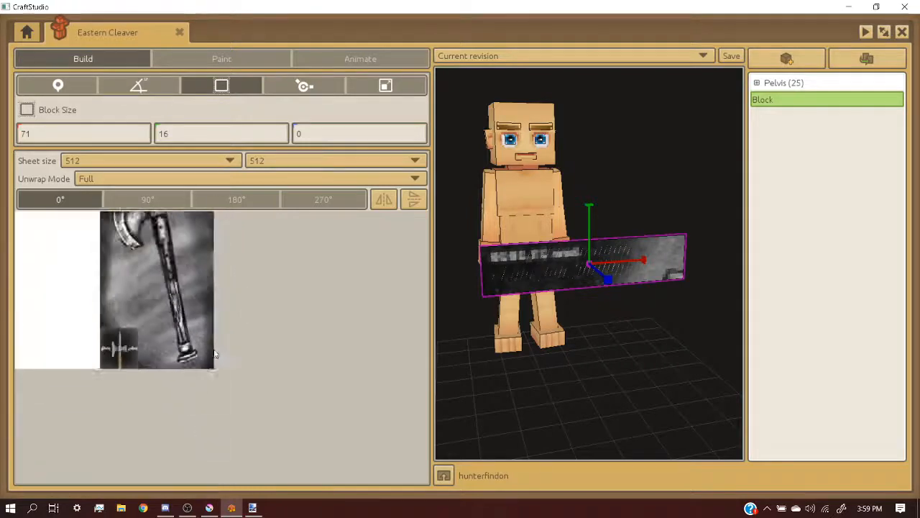
scroll(215, 287, "up", 5)
scroll(219, 288, "up", 3)
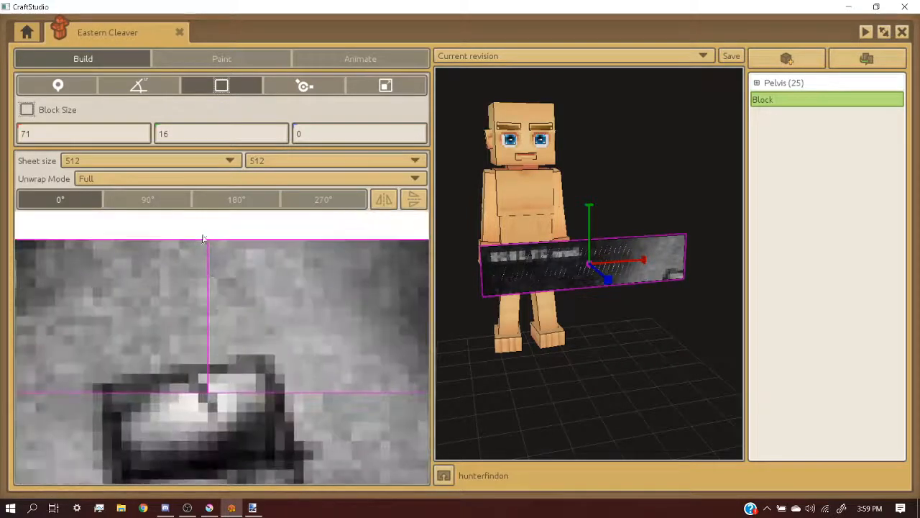
scroll(206, 345, "down", 3)
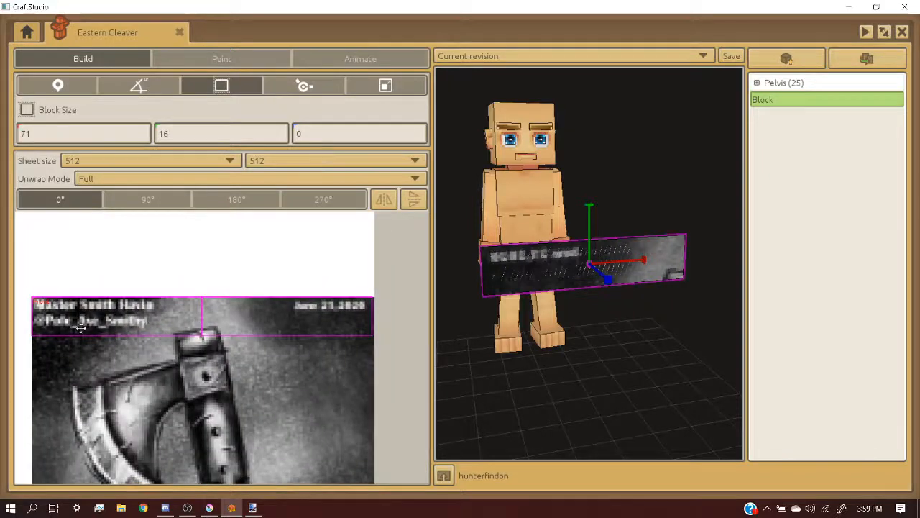
scroll(202, 330, "down", 4)
scroll(329, 328, "up", 4)
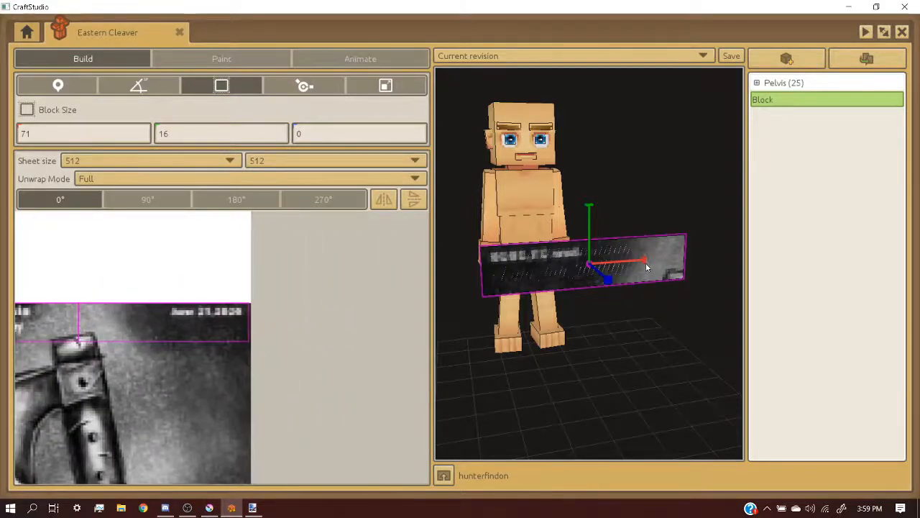
- Widen the flat block to 143 so one unwrapped face spans the axe image's full width
left_click_drag(650, 266, 815, 266)
scroll(237, 289, "down", 3)
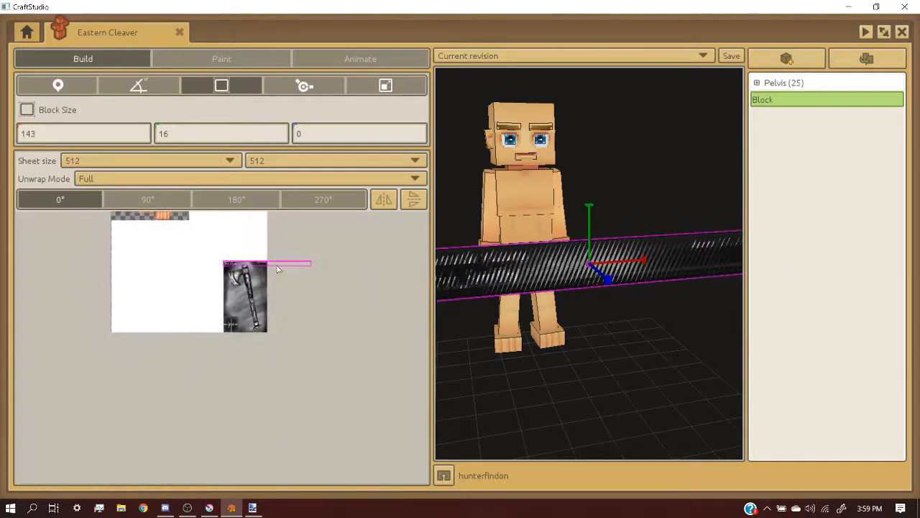
- Raise the flat block's height to 234 so its unwrapped face spans the axe image's full height
scroll(269, 349, "up", 4)
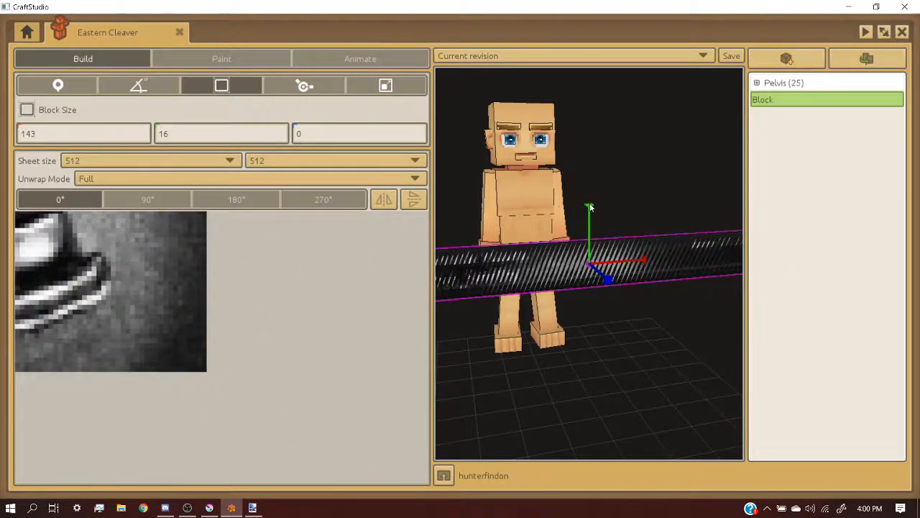
left_click_drag(590, 208, 589, 57)
left_click_drag(593, 202, 591, 172)
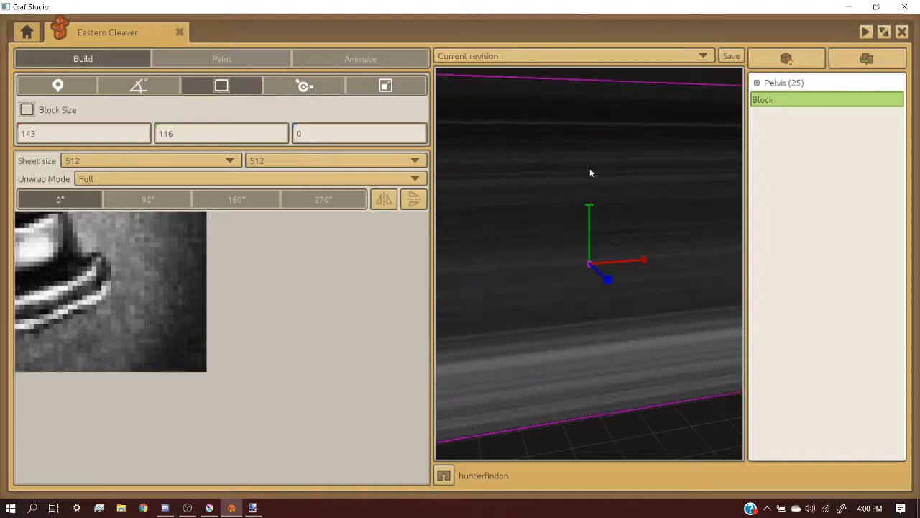
left_click_drag(589, 208, 597, 32)
left_click_drag(594, 207, 595, 47)
left_click_drag(588, 202, 587, 150)
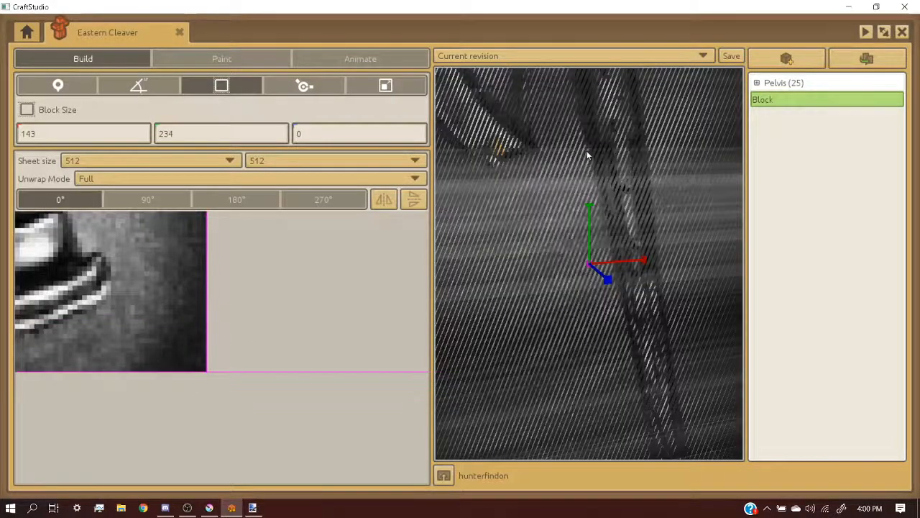
scroll(299, 318, "down", 3)
scroll(299, 318, "down", 2)
scroll(286, 246, "up", 6)
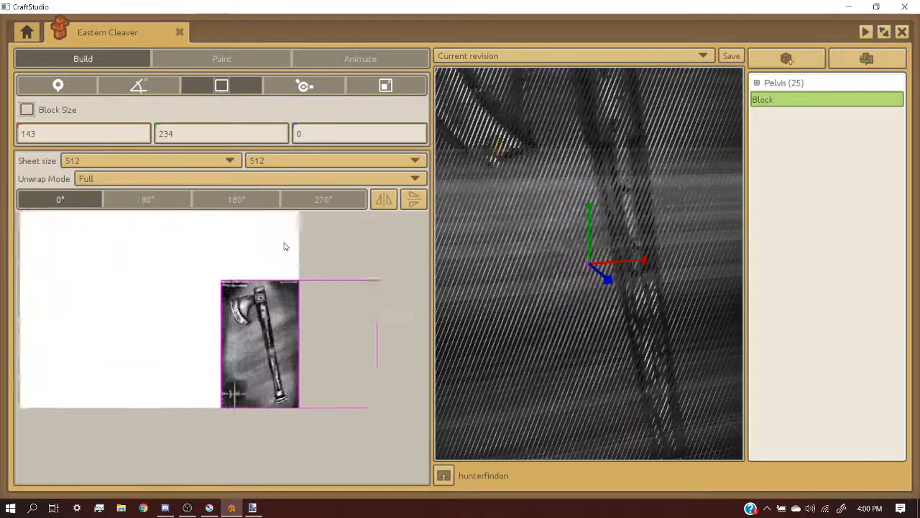
- Shift the block's unwrap one face width across the texture sheet so its other face covers the axe image exactly
left_click_drag(358, 355, 236, 357)
scroll(144, 321, "up", 4)
scroll(254, 286, "down", 5)
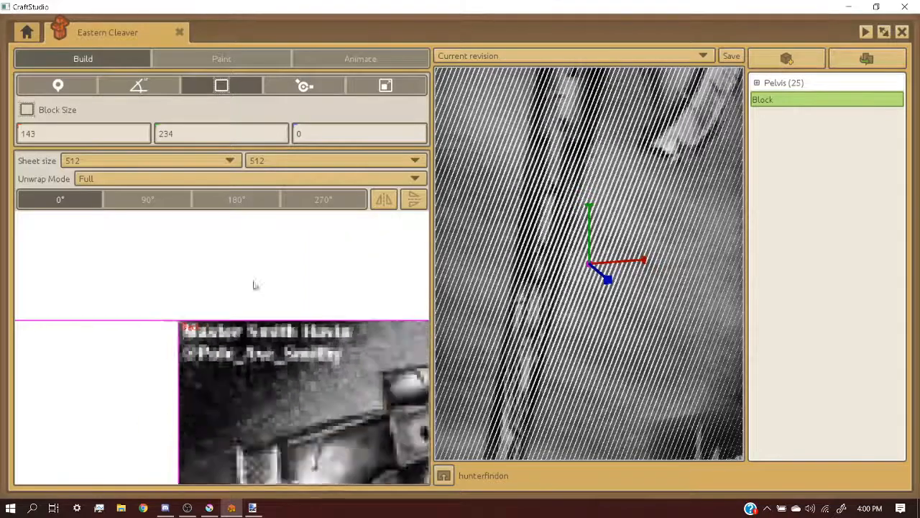
scroll(558, 279, "down", 5)
middle_click_drag(558, 279, 556, 278)
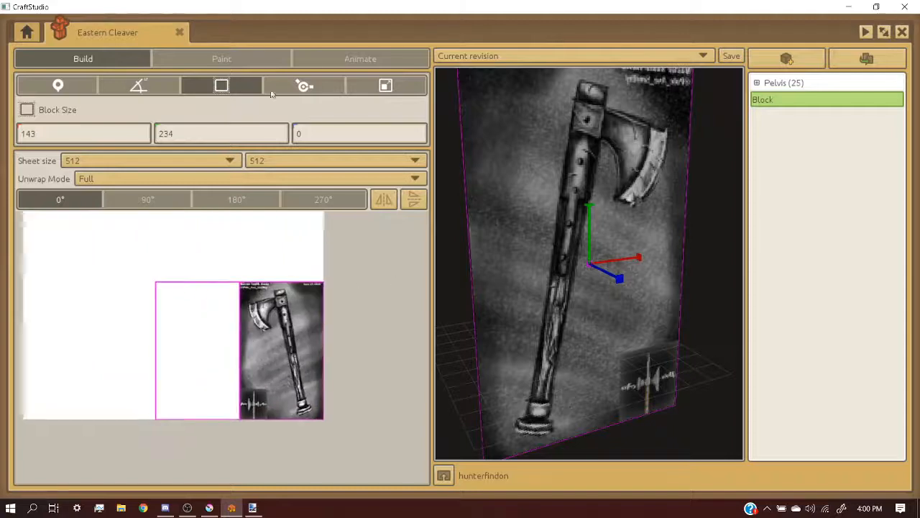
- Erase the white texture area beneath the unwrap's second face, beside the axe image
left_click(252, 61)
scroll(222, 215, "up", 6)
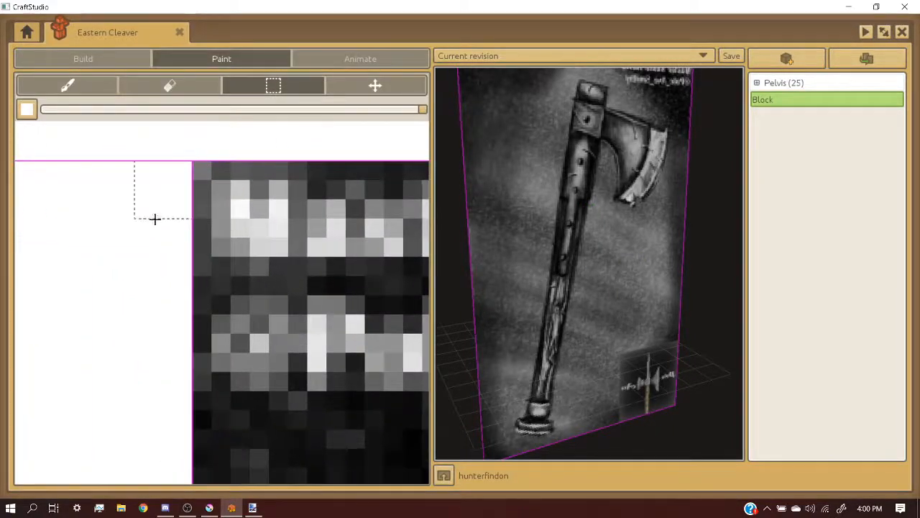
scroll(153, 221, "down", 7)
left_click_drag(154, 218, 222, 295)
scroll(137, 240, "up", 5)
scroll(292, 154, "up", 3)
key("Delete")
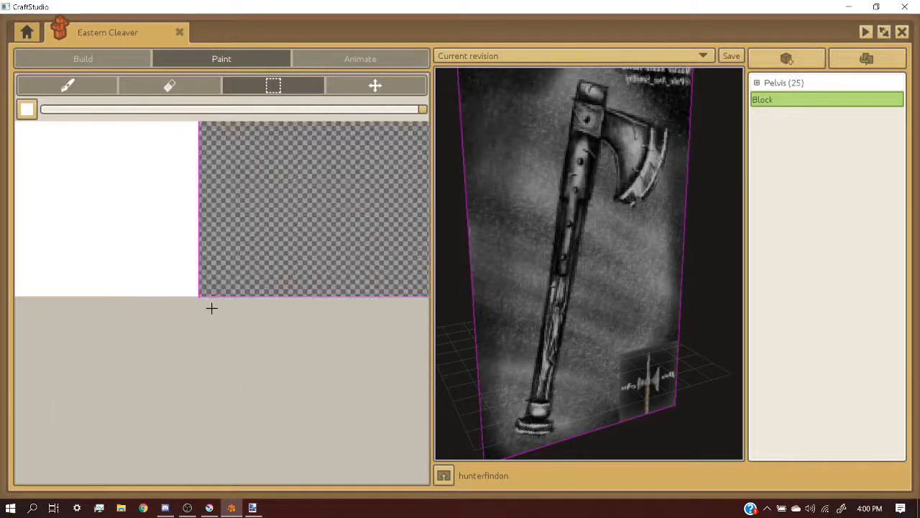
scroll(189, 277, "down", 5)
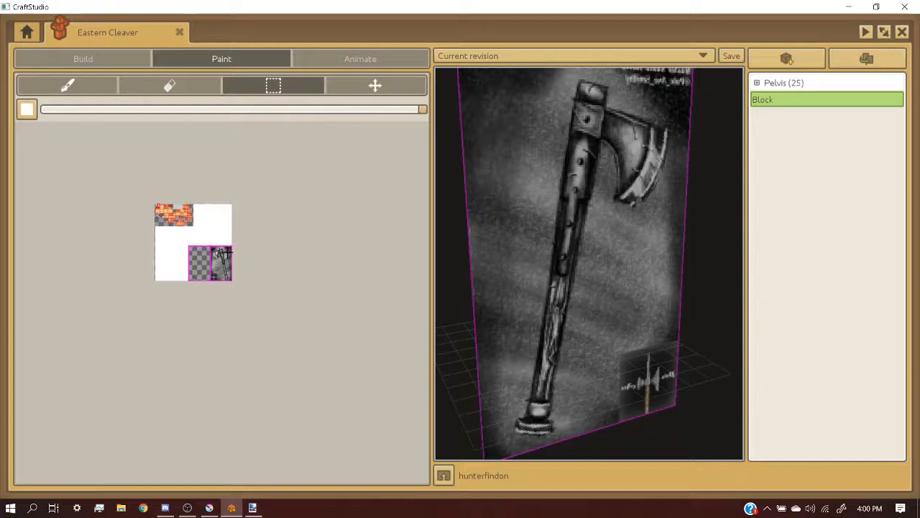
scroll(227, 252, "up", 2)
- Move the axe reference block to X -110 and Z -37, away from the character
left_click(112, 59)
middle_click_drag(495, 188, 527, 200)
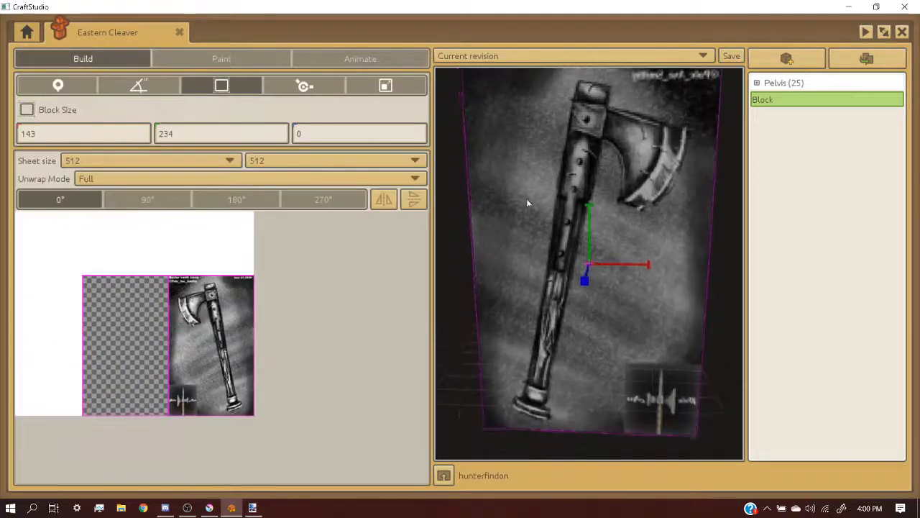
left_click(58, 91)
middle_click_drag(625, 260, 583, 289)
scroll(586, 289, "down", 2)
left_click_drag(573, 314, 623, 265)
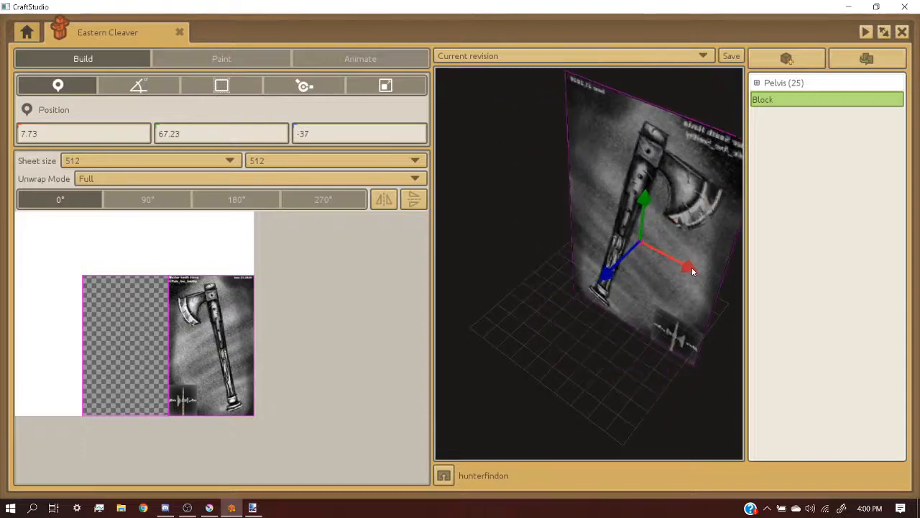
left_click_drag(691, 267, 585, 193)
right_click_drag(586, 192, 561, 206)
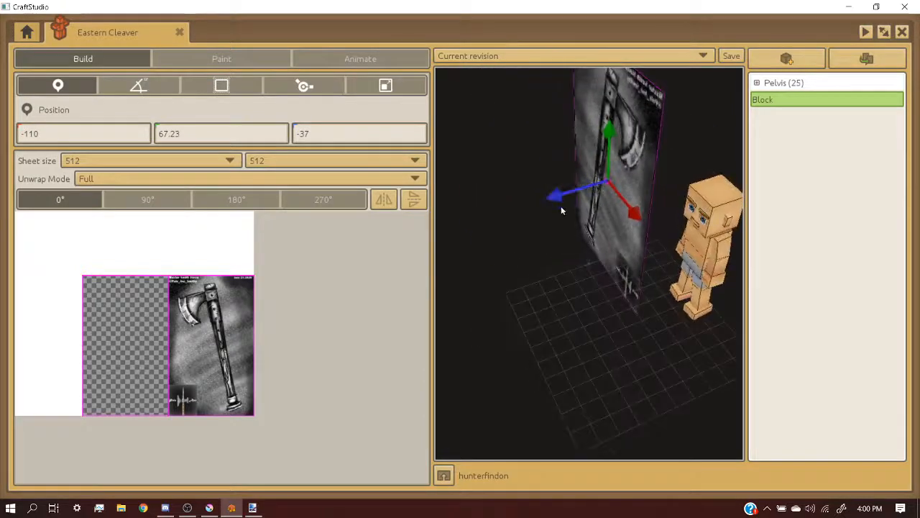
- Rotate the reference block about its vertical axis to about -116° and shift it in front of the character
left_click(149, 86)
left_click_drag(659, 204, 562, 207)
middle_click_drag(563, 211, 543, 165)
left_click(63, 87)
middle_click_drag(532, 208, 542, 210)
scroll(536, 288, "up", 2)
left_click_drag(529, 337, 550, 322)
left_click_drag(624, 324, 608, 310)
- Set the reference block's stretch to .5 on all three axes
left_click(379, 93)
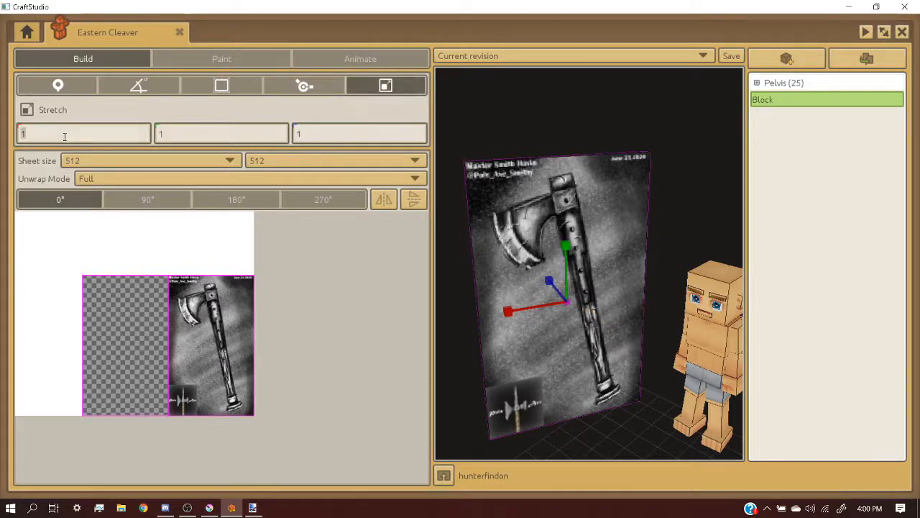
double_click(182, 137)
type(".5")
double_click(328, 138)
left_click(454, 145)
middle_click_drag(503, 194, 538, 175)
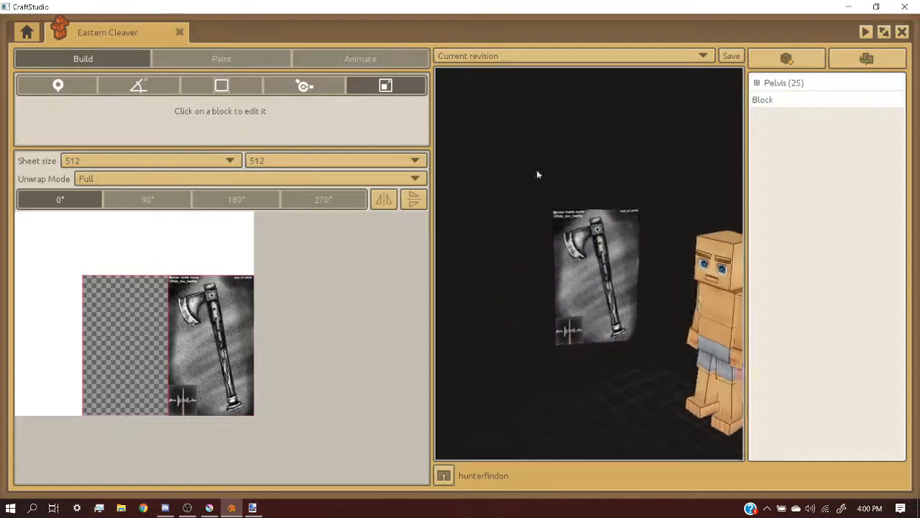
- Move the shrunken reference block closer to the character, to X -29 and Z -39
right_click_drag(537, 174, 552, 244)
left_click(552, 244)
left_click(44, 86)
middle_click_drag(532, 279, 612, 275)
left_click(611, 274)
left_click(599, 277)
left_click_drag(620, 280, 675, 310)
middle_click_drag(674, 311, 618, 294)
scroll(617, 292, "up", 2)
middle_click_drag(496, 272, 573, 269)
left_click_drag(524, 266, 499, 267)
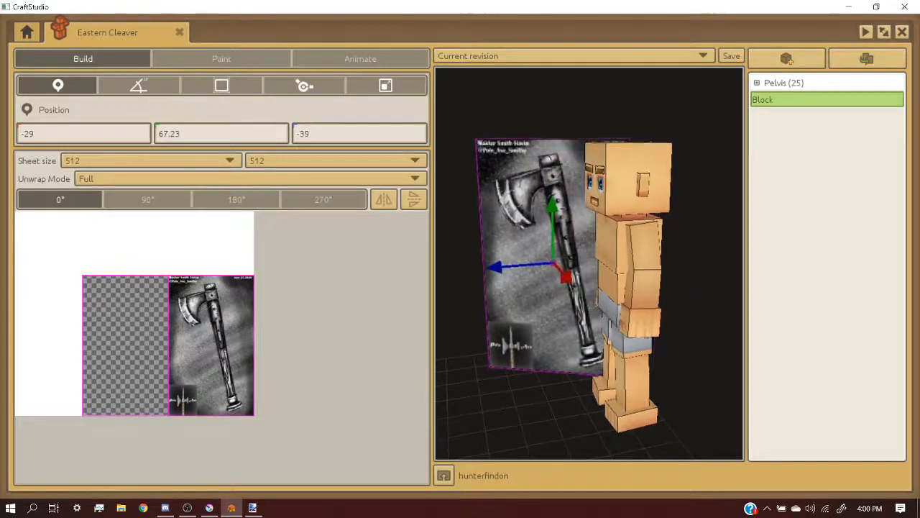
- Examine the axe reference's size against the character's body from several angles
middle_click_drag(586, 230, 597, 213)
scroll(555, 151, "up", 3)
middle_click_drag(554, 151, 549, 202)
scroll(573, 181, "down", 2)
scroll(568, 245, "up", 1)
middle_click_drag(575, 287, 577, 251)
scroll(577, 250, "down", 2)
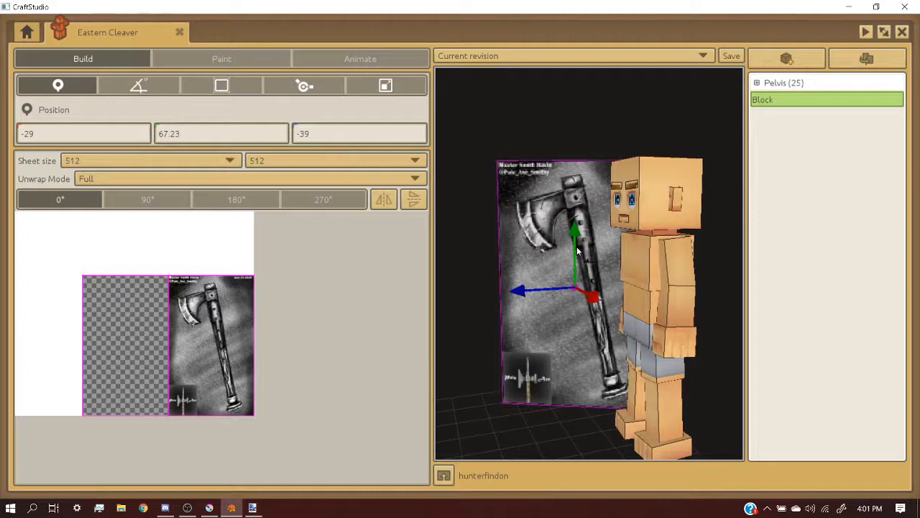
scroll(577, 251, "up", 1)
- Set the reference block's Y orientation to -90 so it stands square to the character's side
right_click_drag(578, 251, 590, 402)
left_click(139, 85)
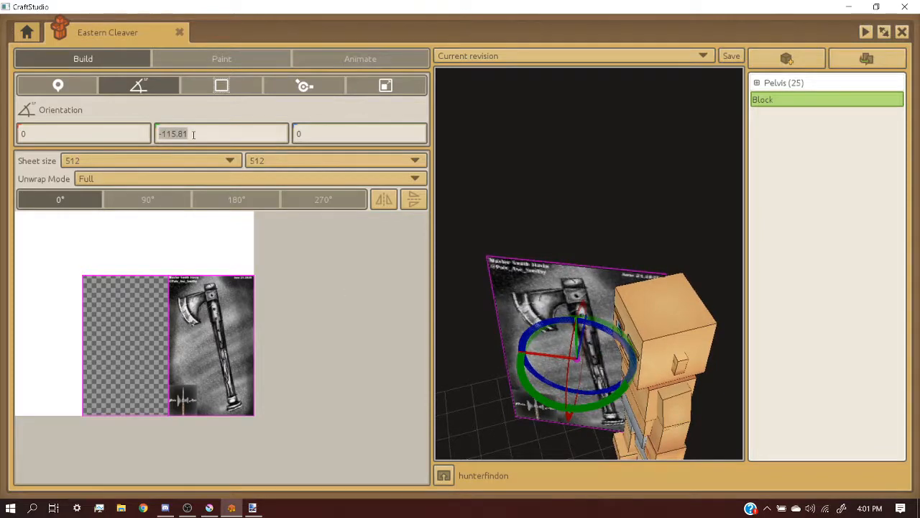
type("0")
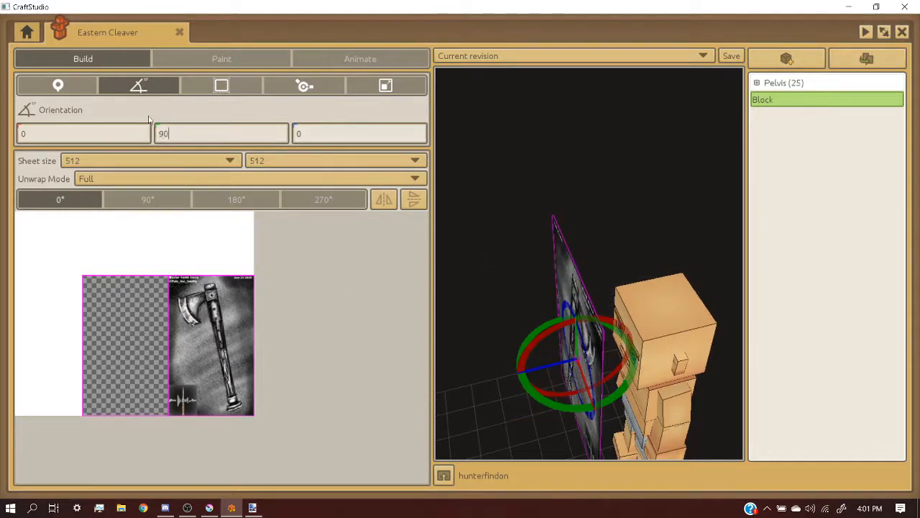
key("Return")
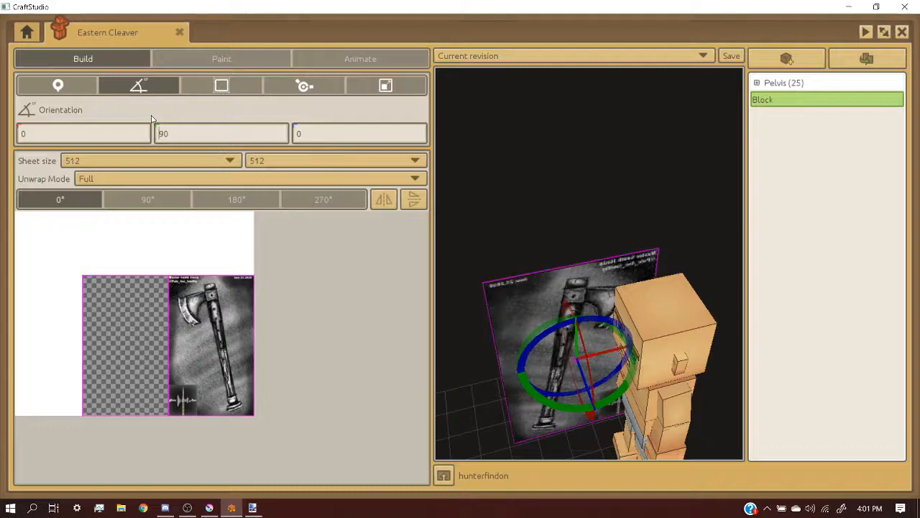
key("Return")
- Move the reference block forward along Z to about 9, in front of the character
middle_click_drag(617, 191, 72, 92)
left_click(62, 87)
left_click(533, 333)
left_click_drag(534, 332, 480, 337)
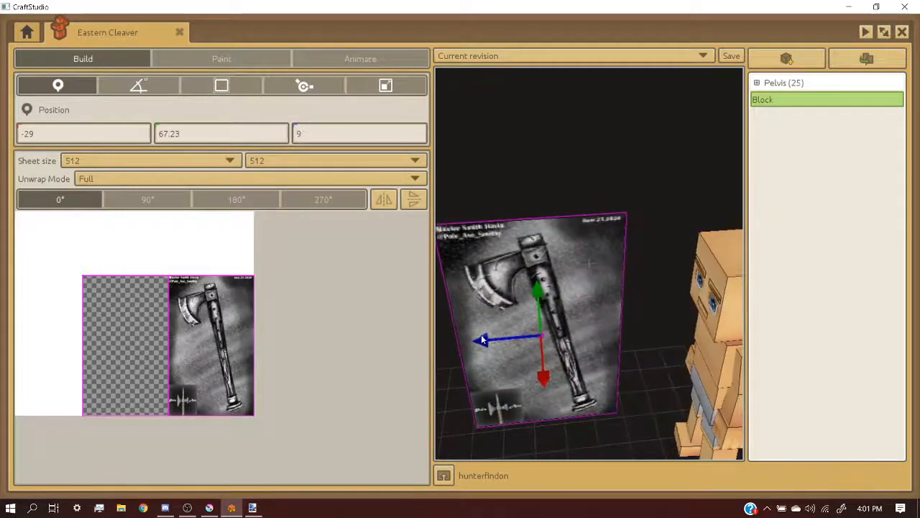
- Tilt the reference block about its Z axis until the pictured axe shaft stands vertical, and deselect the block
middle_click_drag(612, 327, 128, 65)
left_click(134, 85)
middle_click_drag(512, 127, 557, 174)
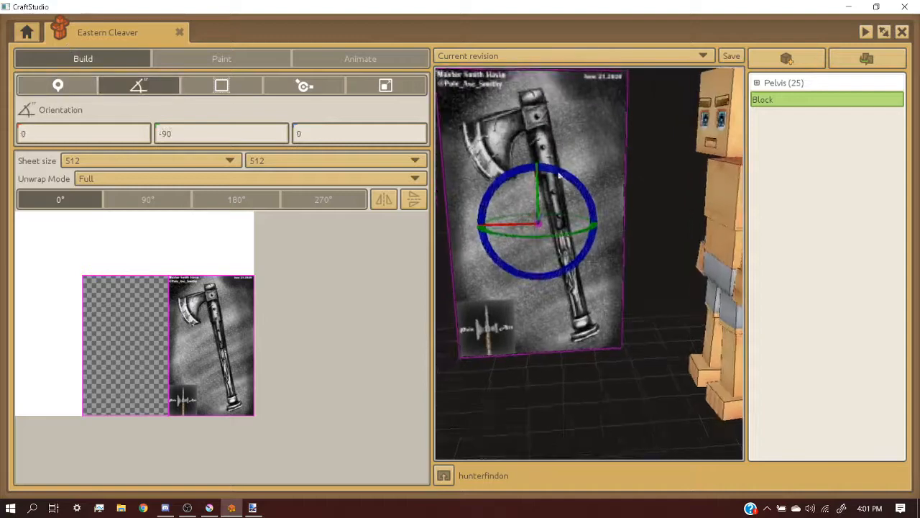
left_click_drag(560, 174, 573, 180)
middle_click_drag(573, 180, 620, 193)
left_click_drag(625, 194, 628, 191)
middle_click_drag(627, 191, 687, 268)
scroll(674, 256, "down", 2)
left_click(673, 255)
- Widen the 3D view at the expense of the texture area and frame the axe reference with the character
scroll(666, 255, "up", 3)
scroll(586, 177, "down", 2)
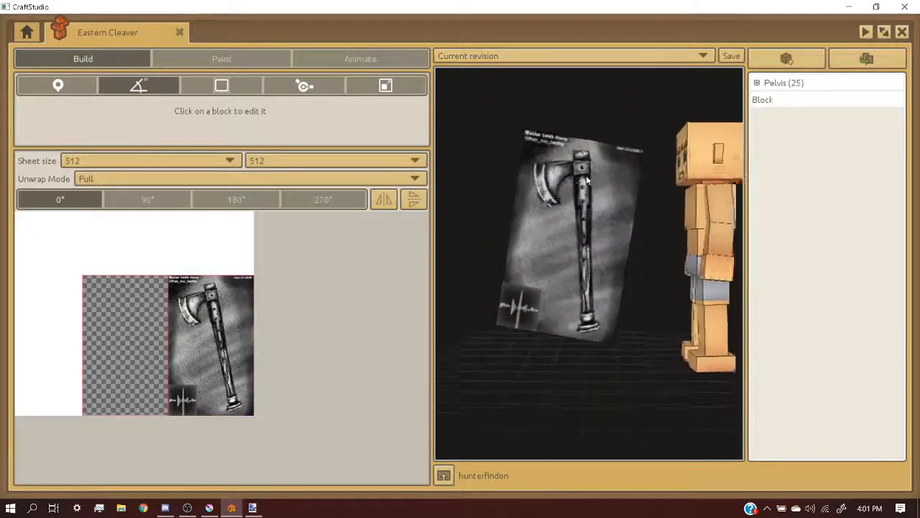
scroll(586, 180, "down", 1)
scroll(586, 180, "up", 3)
middle_click_drag(586, 180, 490, 212)
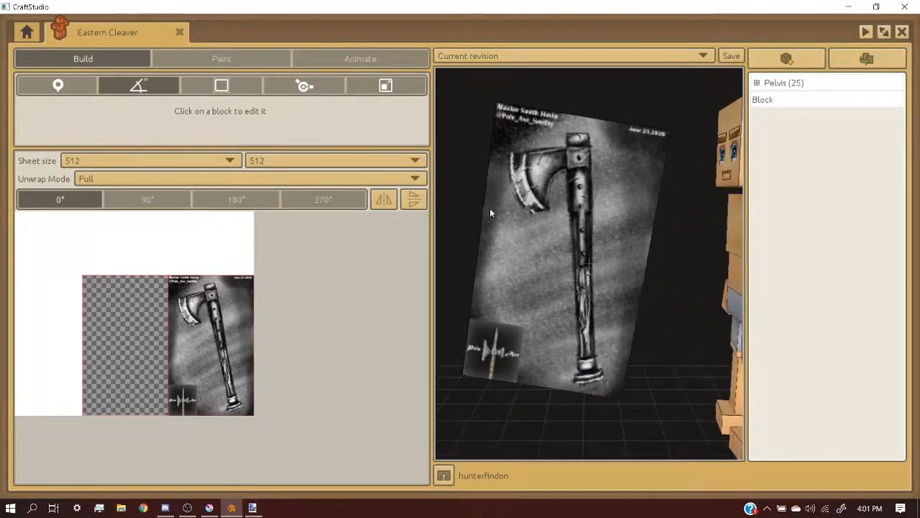
left_click_drag(407, 216, 123, 218)
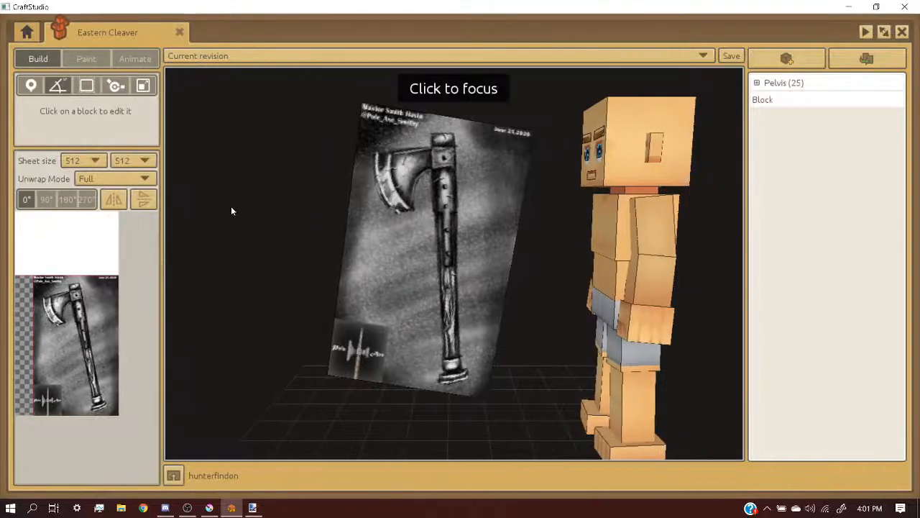
left_click(344, 210)
scroll(354, 229, "down", 3)
middle_click_drag(355, 230, 394, 234)
scroll(627, 131, "up", 2)
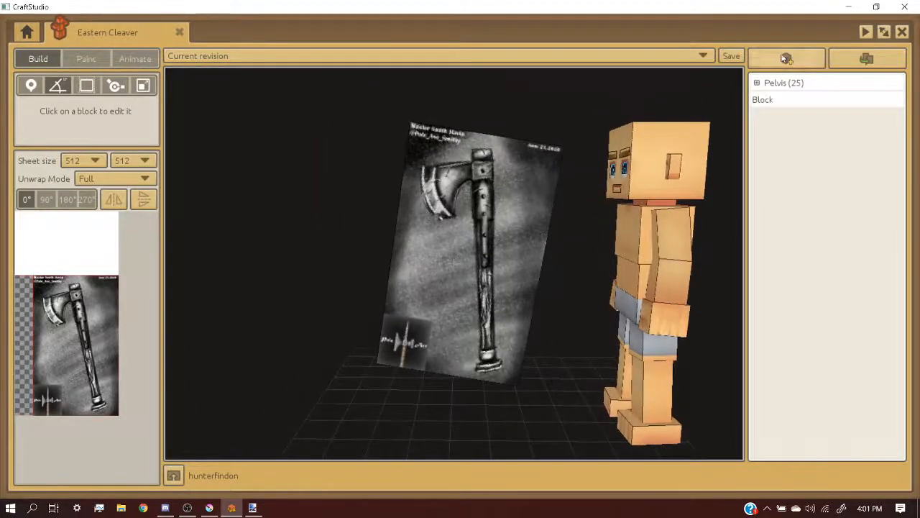
- Create a block named Shaft and place its unwrap on the blank white area of the texture sheet beside the character's texture
left_click(786, 59)
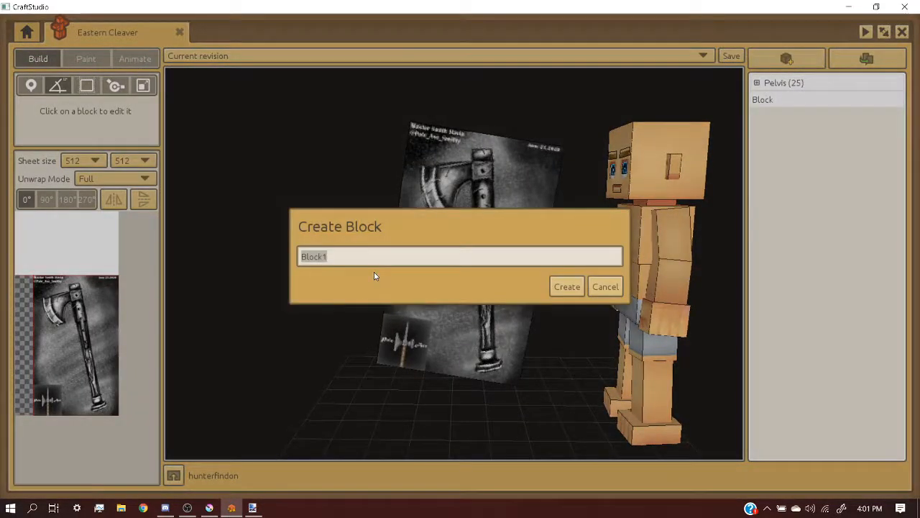
type("Shaft")
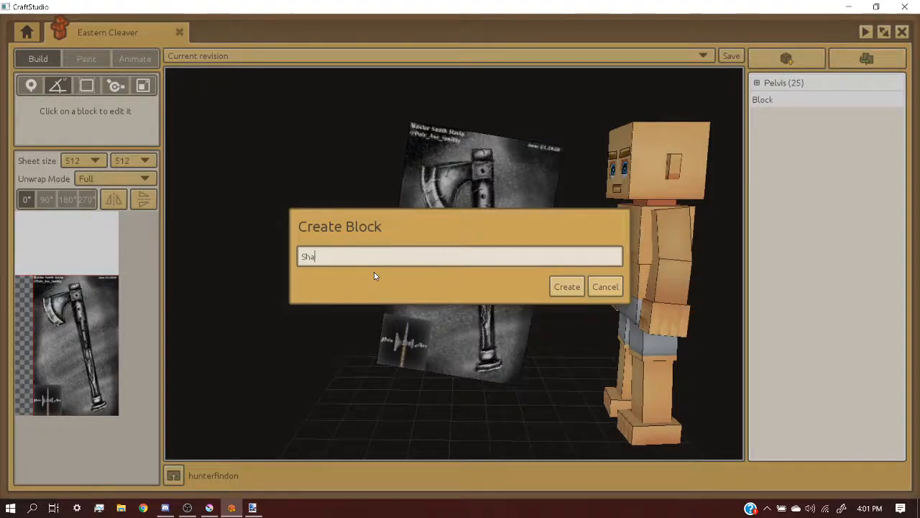
key("Return")
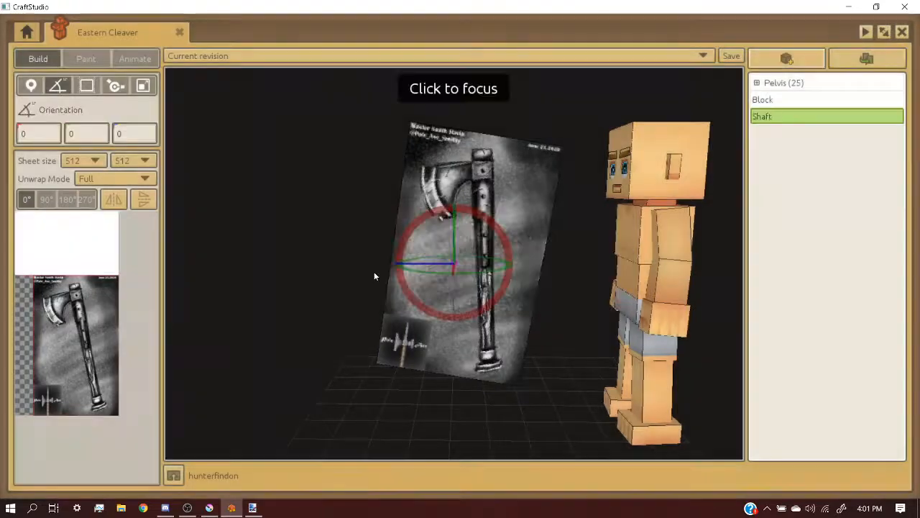
left_click(28, 85)
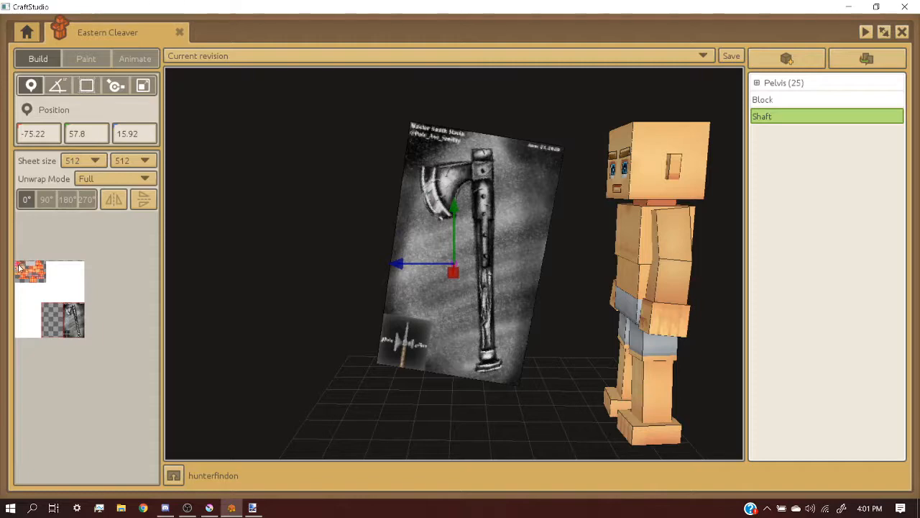
scroll(35, 272, "up", 4)
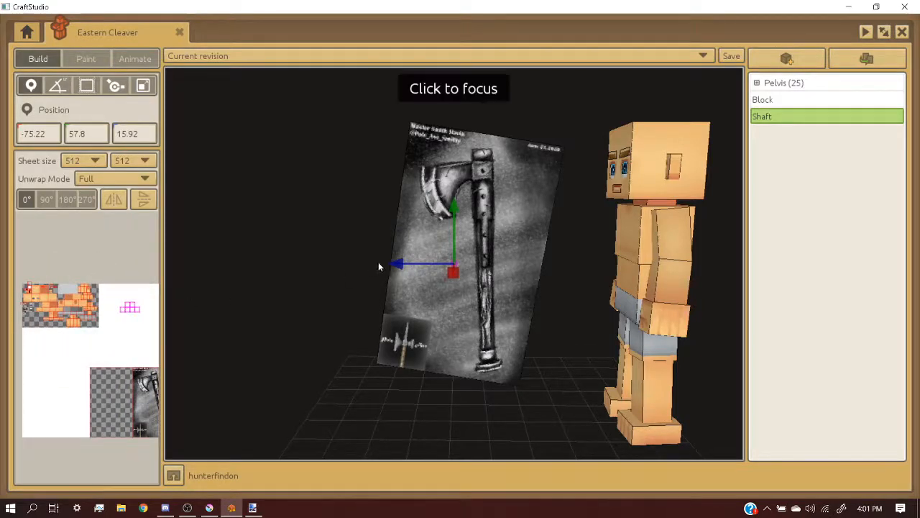
- Move the Shaft block to X 0 and enlarge the texture area again
middle_click_drag(378, 264, 486, 282)
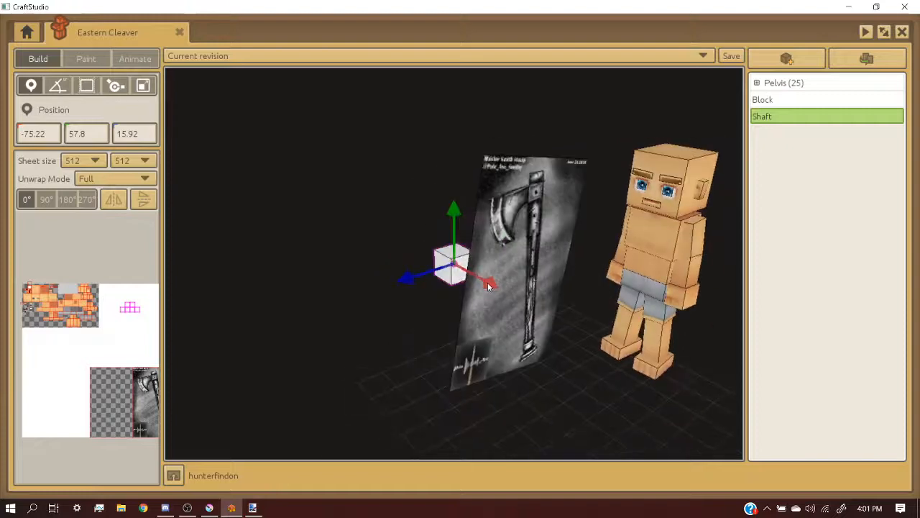
left_click_drag(487, 282, 554, 343)
left_click_drag(160, 179, 353, 194)
middle_click_drag(578, 220, 419, 160)
scroll(553, 200, "up", 1)
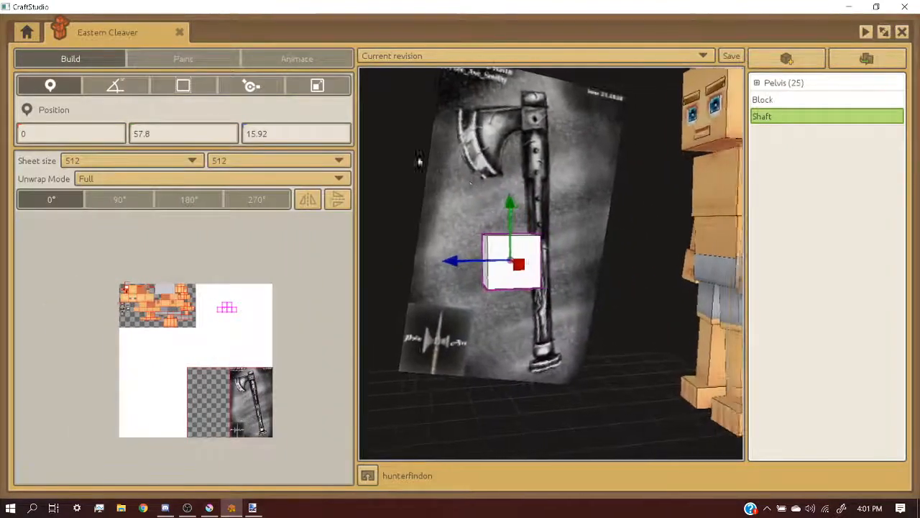
- Scale the Shaft block down with a stretch of .5 and enlarge its Z block size to 19
left_click(184, 85)
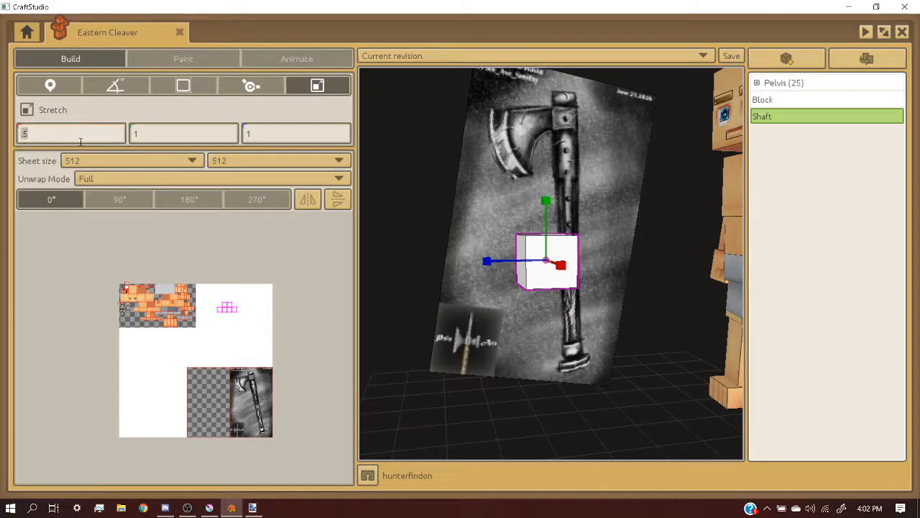
left_click(202, 83)
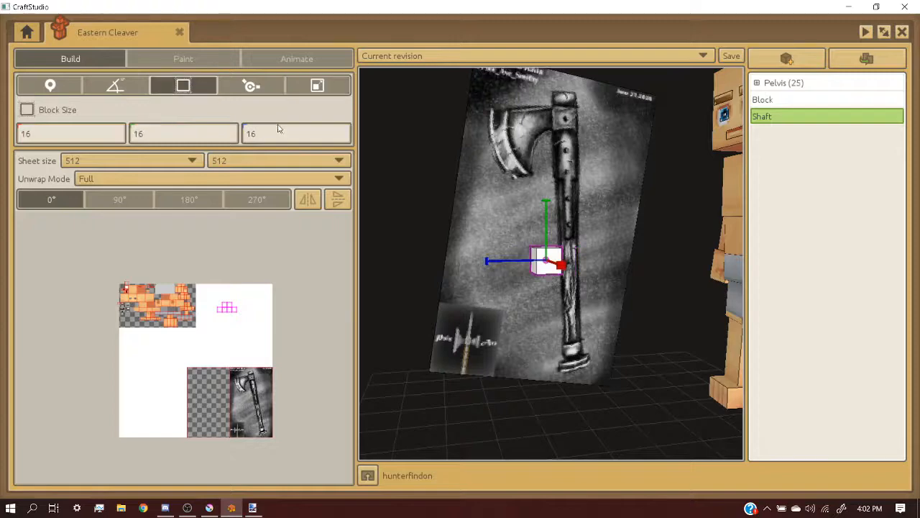
middle_click_drag(550, 198, 506, 197)
scroll(520, 255, "up", 1)
middle_click_drag(520, 255, 512, 276)
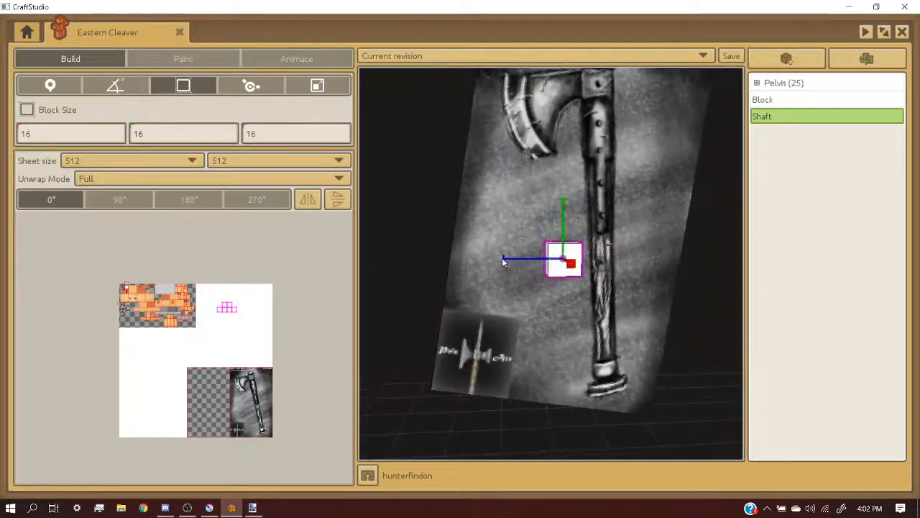
left_click_drag(503, 261, 492, 259)
middle_click_drag(491, 259, 550, 264)
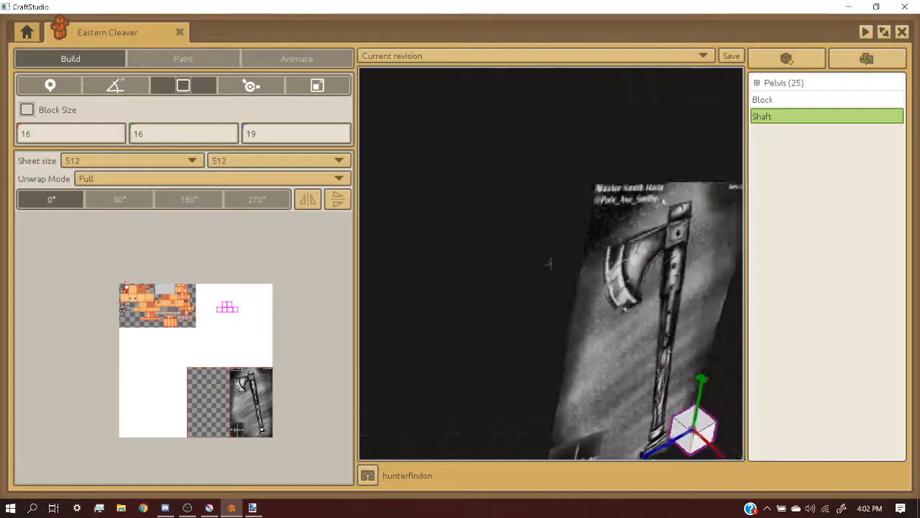
- Focus on the Shaft block from above and increase its X block size to 18
middle_click_drag(664, 199, 708, 180)
double_click(777, 119)
scroll(604, 180, "up", 2)
middle_click_drag(571, 223, 589, 302)
left_click(608, 307)
left_click(585, 281)
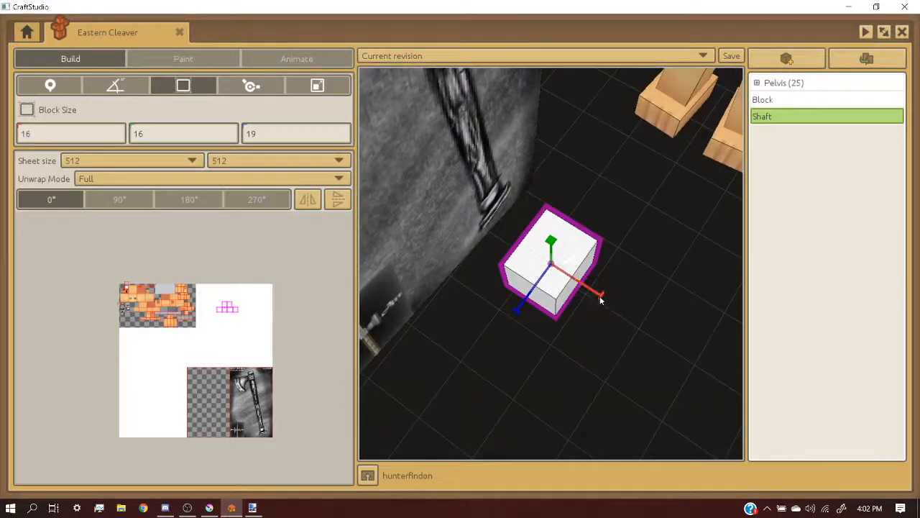
left_click_drag(601, 296, 615, 304)
- Move the Shaft block to X -29 and shift it along Z onto the pictured axe handle
middle_click_drag(615, 305, 550, 276)
left_click(56, 86)
middle_click_drag(515, 252, 568, 299)
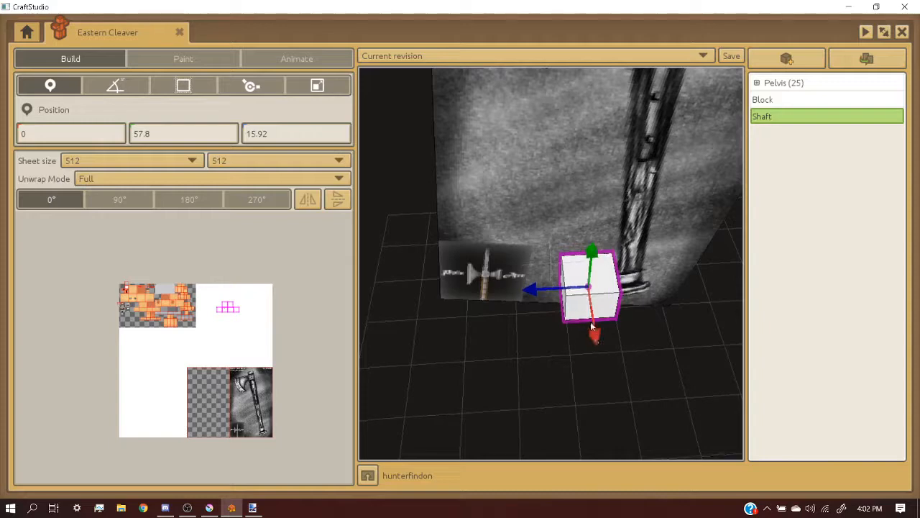
left_click_drag(591, 325, 573, 214)
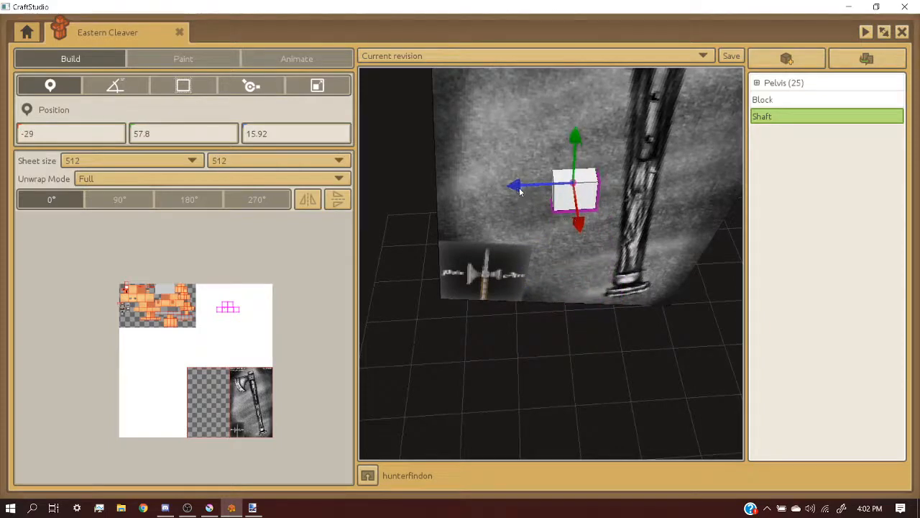
left_click_drag(526, 189, 580, 192)
middle_click_drag(583, 193, 509, 119)
- Narrow the Shaft block to a Z size of 17 and nudge its Z position to 0.24
left_click(189, 85)
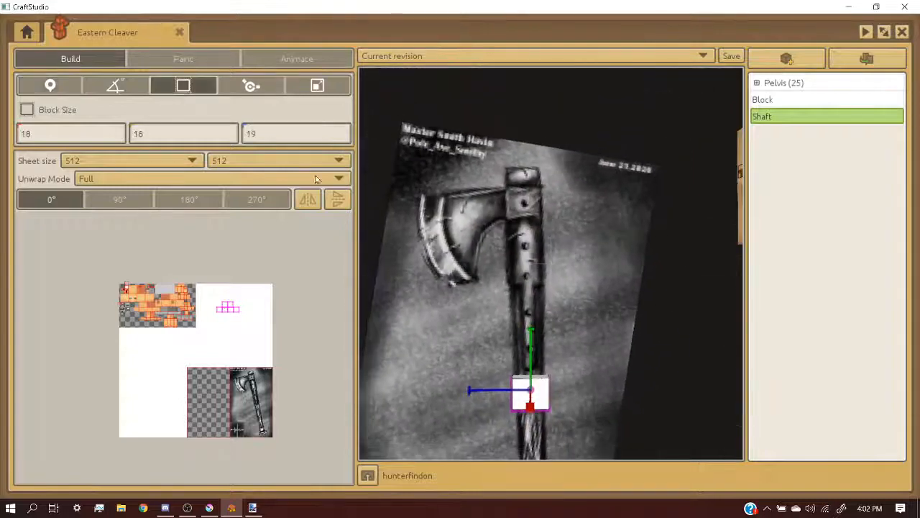
left_click_drag(469, 390, 475, 389)
middle_click_drag(476, 394, 569, 392)
scroll(452, 295, "down", 1)
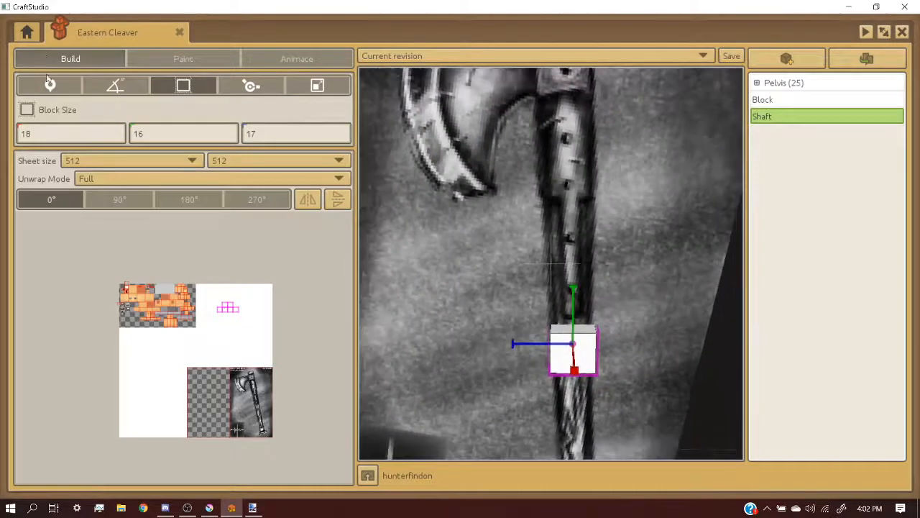
left_click(52, 86)
left_click_drag(517, 347, 512, 346)
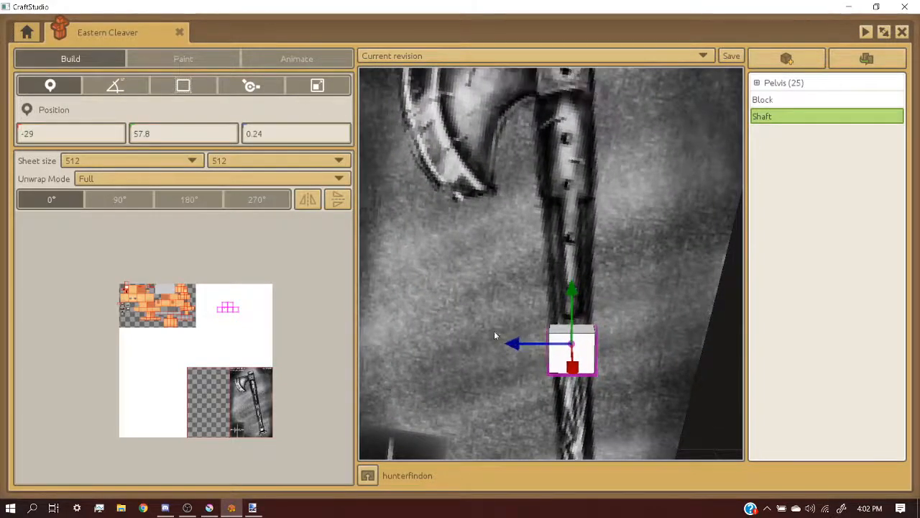
- Lengthen the Shaft block to a height of 195 and raise it to Y 66.49 to cover the pictured handle
left_click(214, 89)
scroll(655, 236, "down", 3)
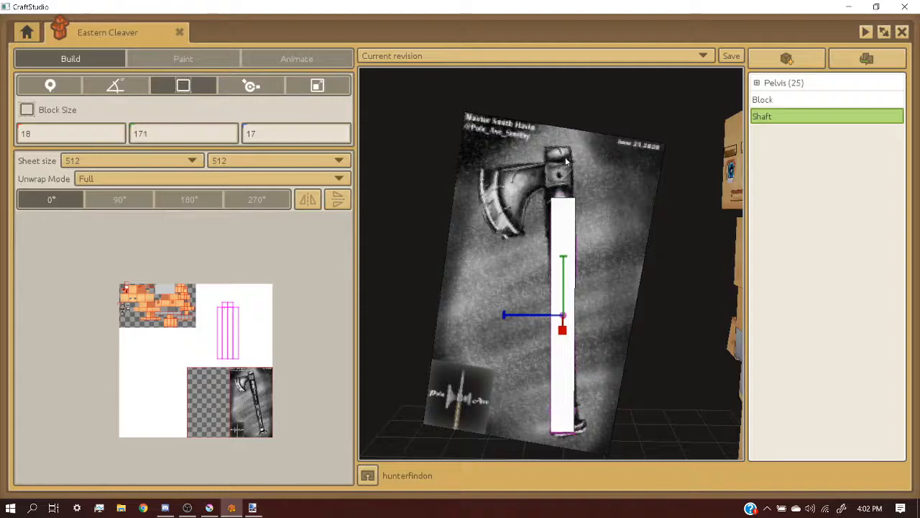
left_click(71, 90)
left_click_drag(563, 260, 565, 255)
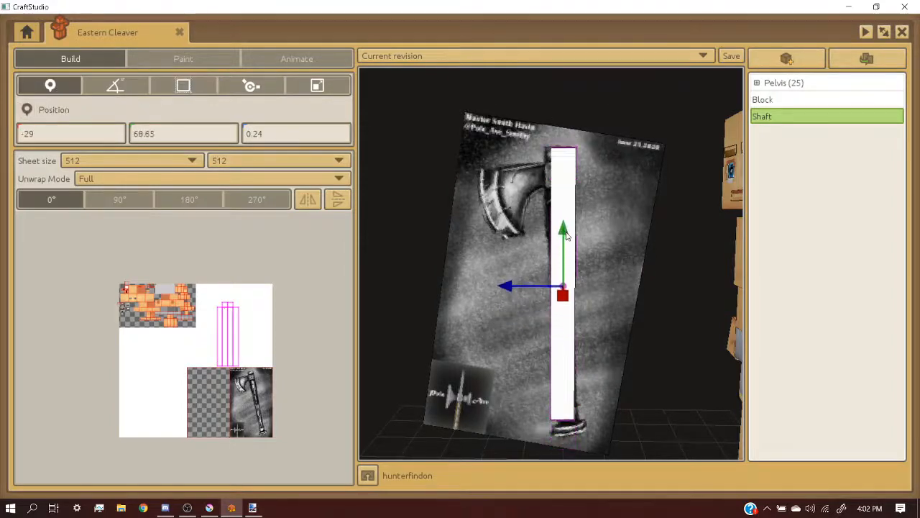
scroll(567, 239, "down", 2)
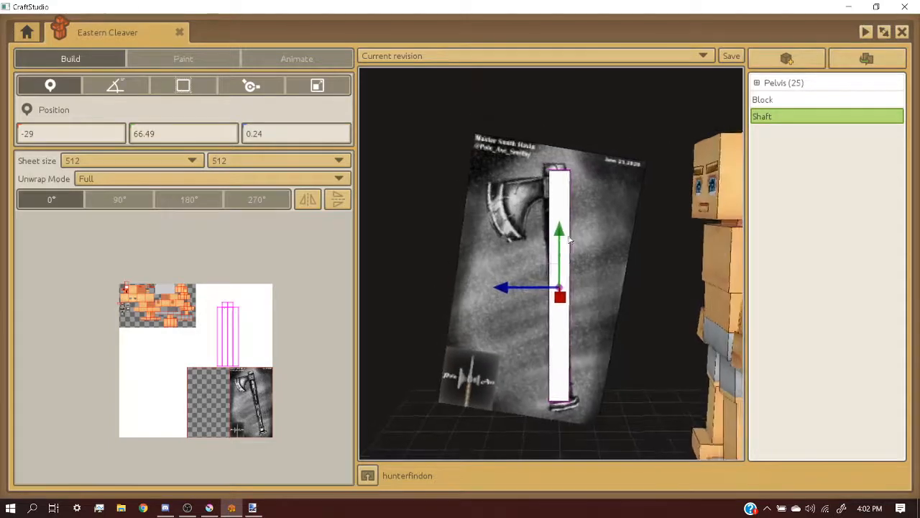
- Fine-tune the reference block's tilt about Z so the pictured axe lines up with the Shaft block, and deselect it
scroll(564, 238, "up", 1)
left_click(478, 215)
left_click(115, 85)
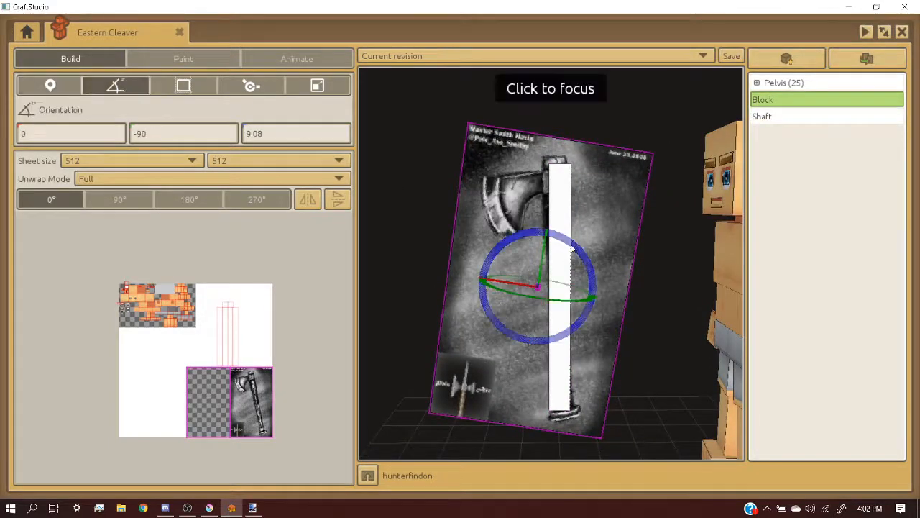
left_click_drag(571, 251, 574, 248)
left_click_drag(574, 249, 574, 249)
scroll(618, 279, "down", 2)
left_click(620, 279)
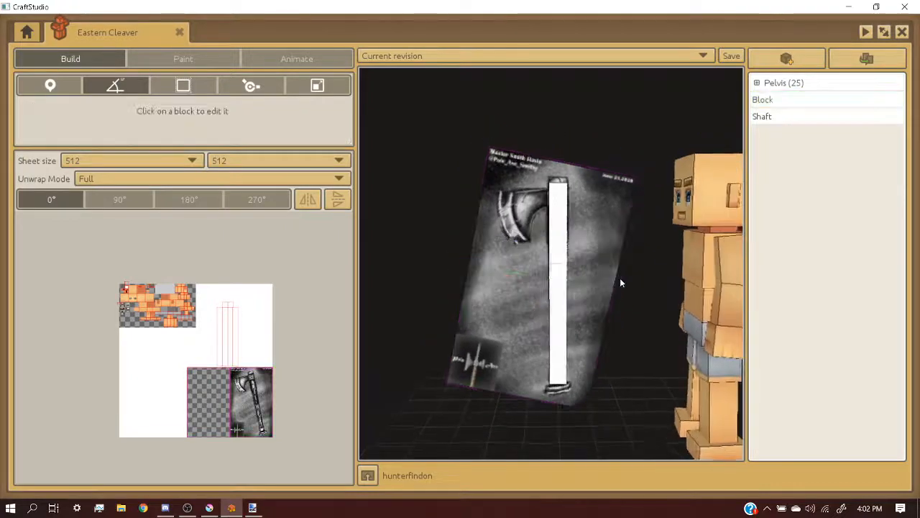
- Extend the Shaft block's height to 206 and move its unwrap to the blank right edge of the texture sheet
scroll(611, 278, "up", 3)
mouse_move(610, 277)
middle_mouse_down()
mouse_move(567, 279)
mouse_move(605, 279)
middle_mouse_up()
right_click_drag(605, 279, 566, 267)
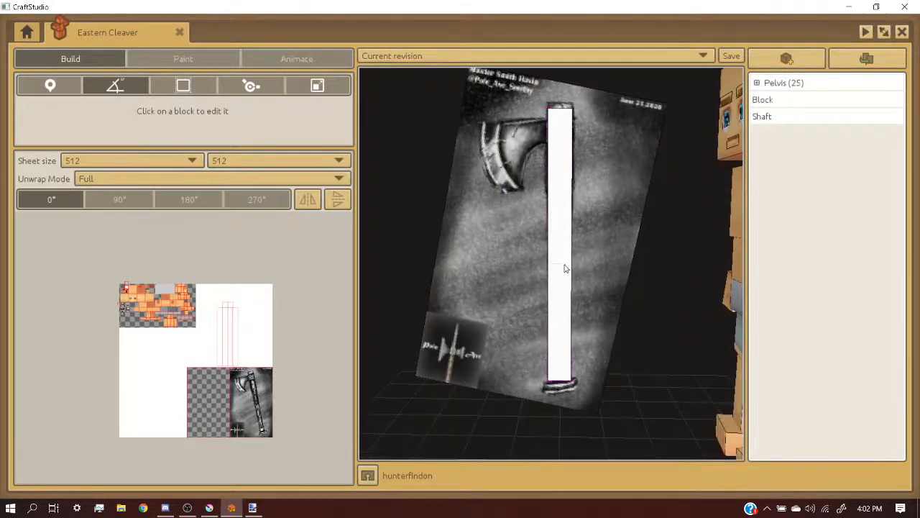
left_click(565, 267)
left_click(184, 85)
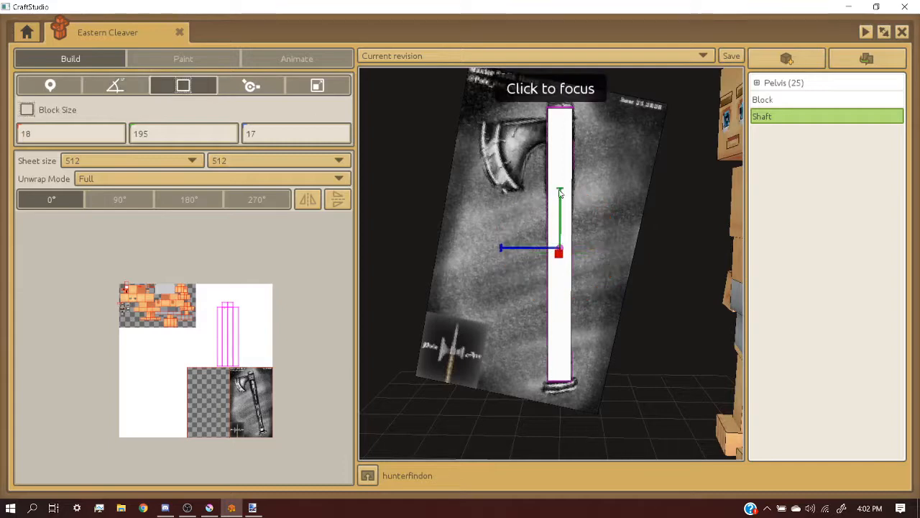
left_click_drag(560, 193, 560, 177)
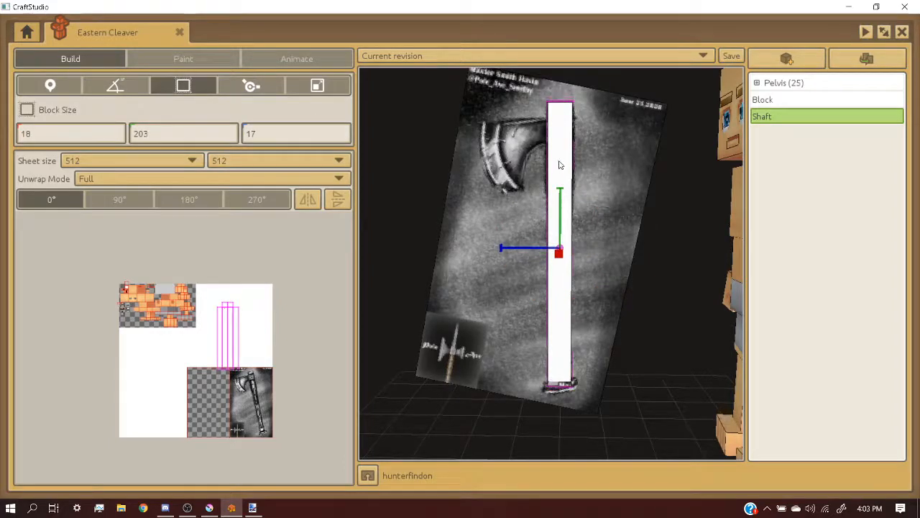
left_click_drag(222, 335, 253, 323)
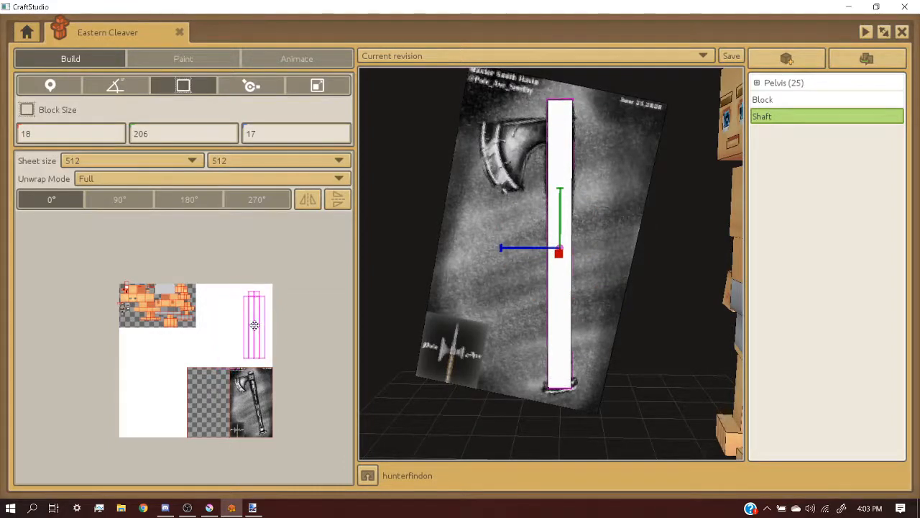
- Thin the Shaft block to a block size of 11 in X and 16 in Z
scroll(665, 177, "down", 1)
middle_click_drag(664, 177, 500, 236)
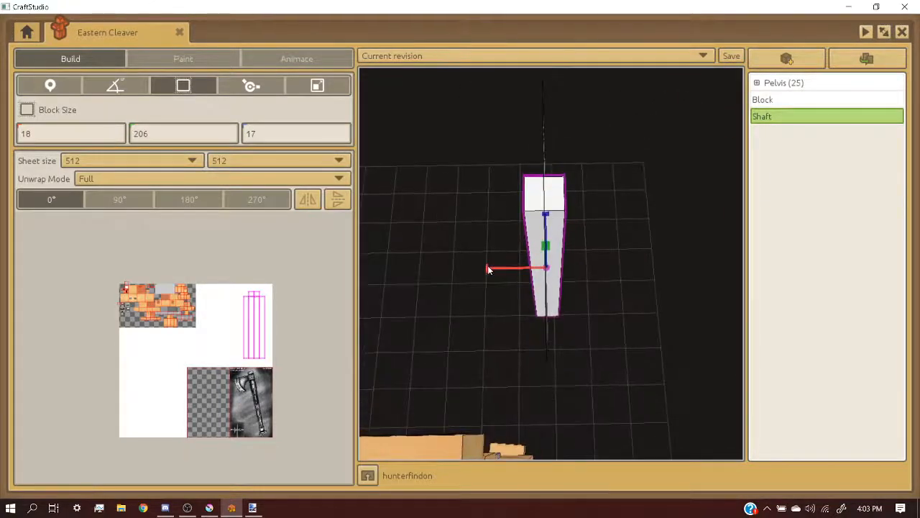
left_click_drag(487, 266, 507, 268)
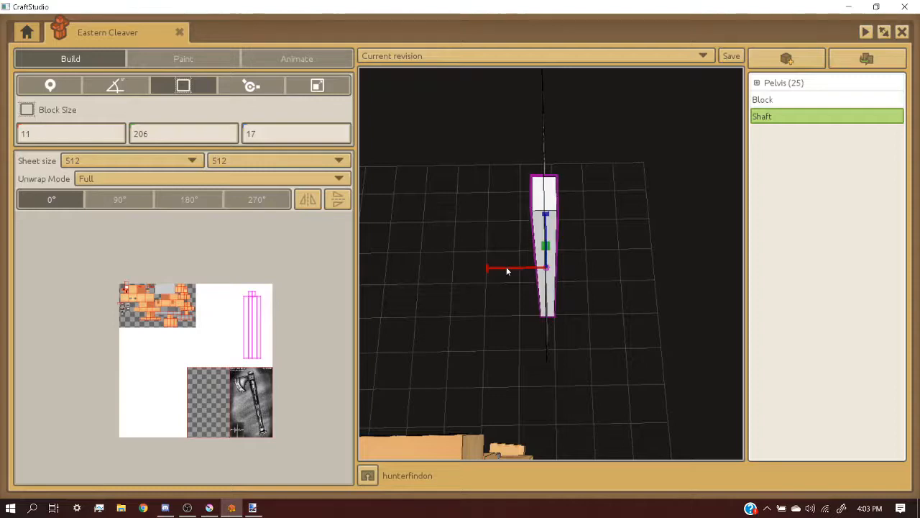
middle_click_drag(508, 269, 607, 220)
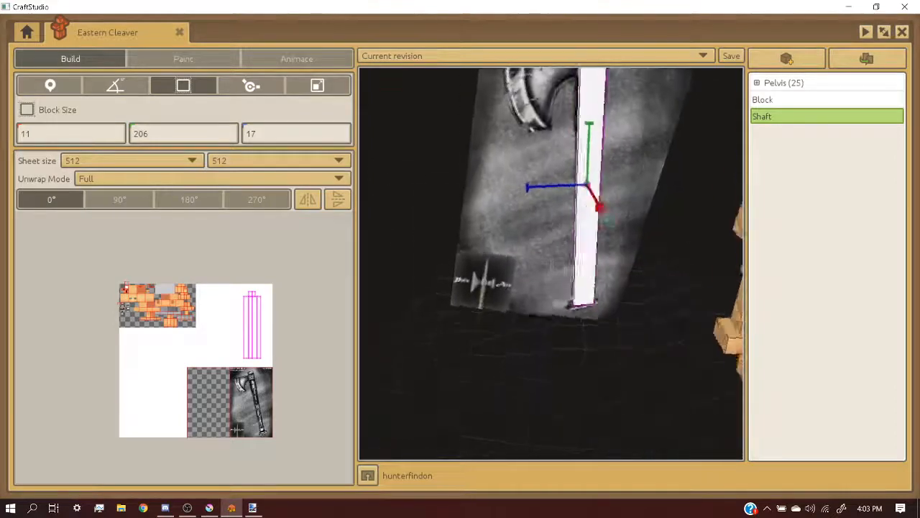
right_click_drag(479, 241, 570, 446)
right_click_drag(558, 375, 610, 349)
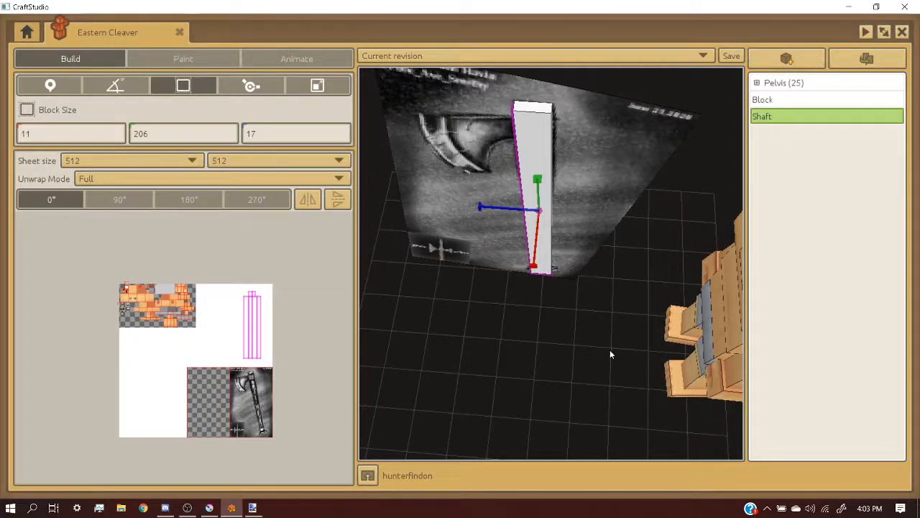
right_click_drag(471, 235, 528, 227)
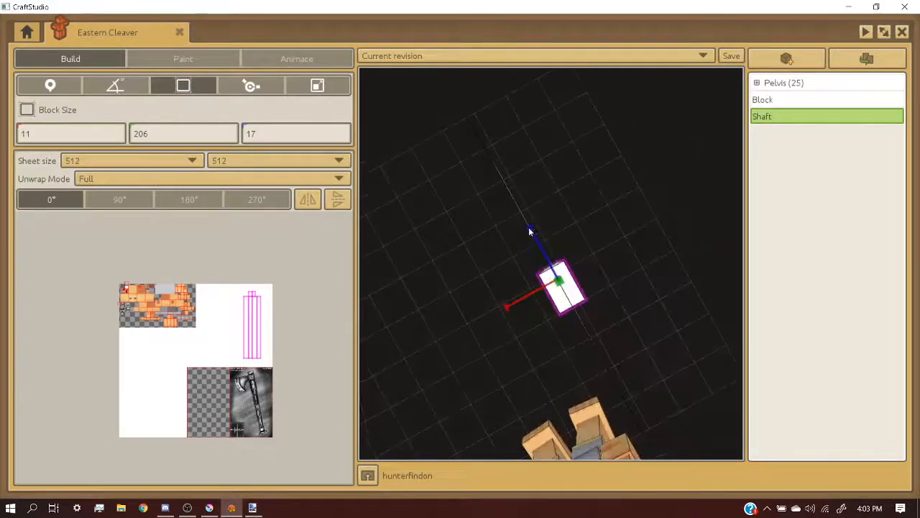
left_click_drag(530, 227, 530, 230)
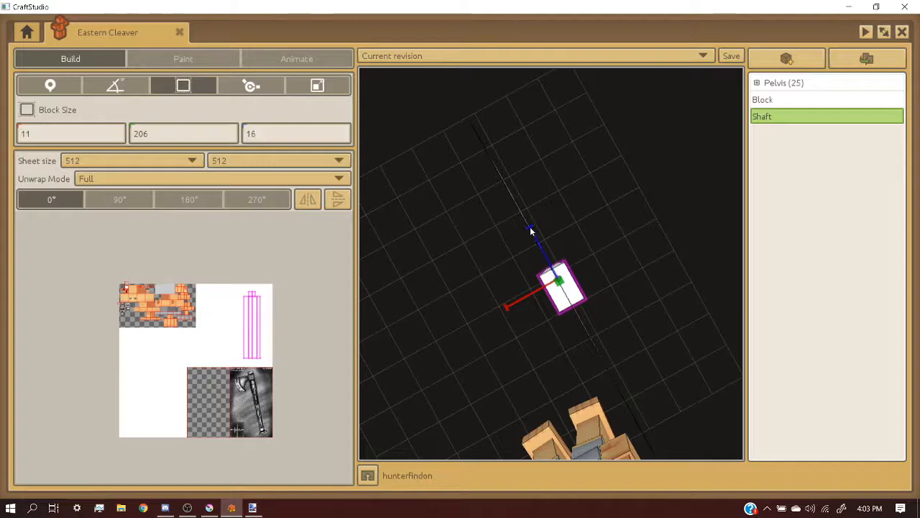
right_click_drag(531, 230, 544, 245)
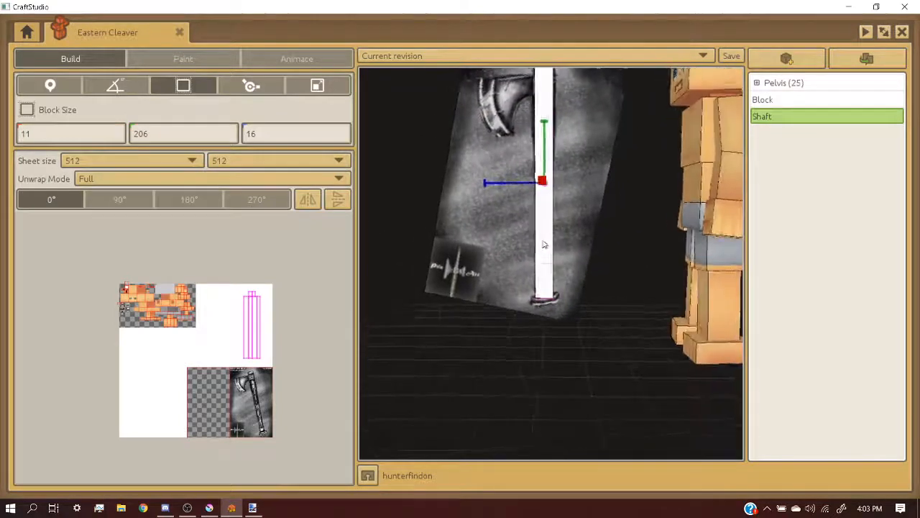
- Check the Shaft block against the axe reference and adjust its vertical position to Y 66.08
mouse_move(544, 245)
middle_mouse_down()
mouse_move(544, 280)
mouse_move(540, 243)
middle_mouse_up()
scroll(543, 278, "down", 2)
scroll(540, 242, "up", 4)
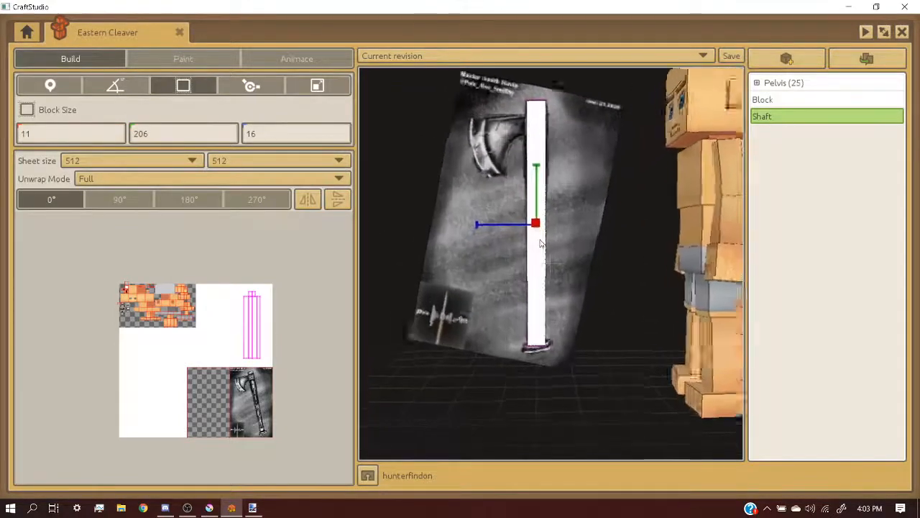
right_click_drag(540, 242, 579, 286)
scroll(539, 259, "down", 1)
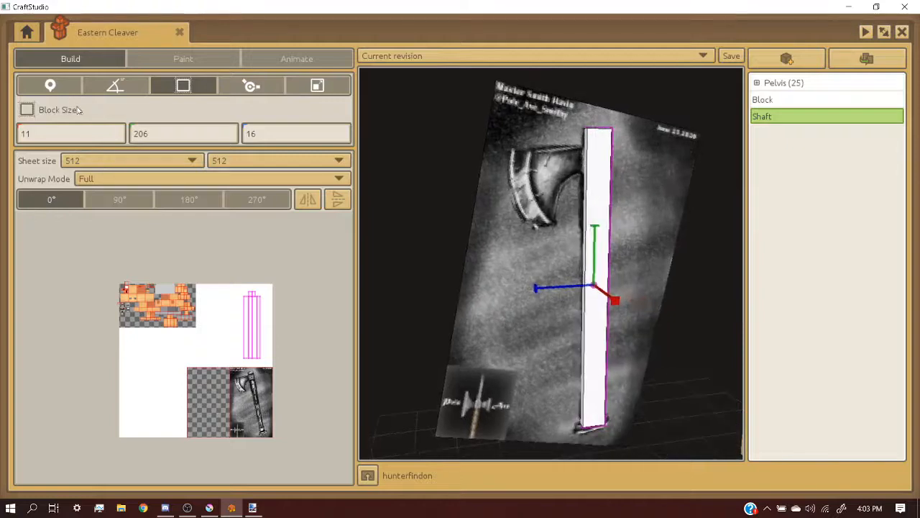
left_click(49, 85)
left_click_drag(596, 230, 596, 234)
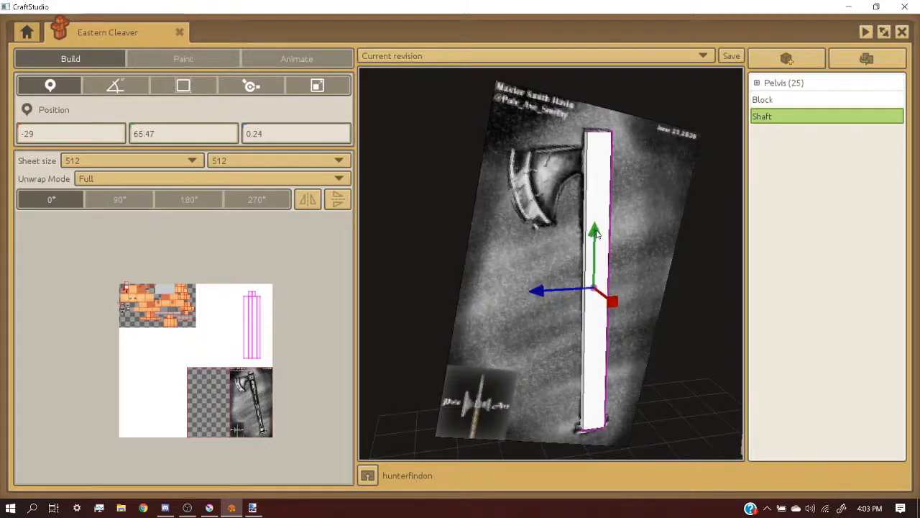
mouse_move(596, 231)
right_mouse_down()
mouse_move(573, 232)
mouse_move(599, 228)
right_mouse_up()
scroll(599, 228, "up", 2)
scroll(600, 228, "down", 1)
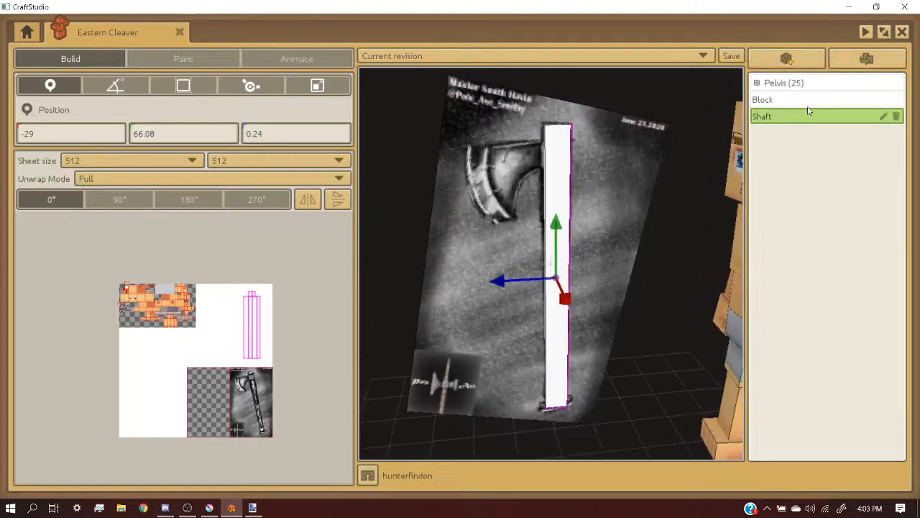
- Duplicate the Shaft block and shift the copy upward along the handle using its Y pivot offset
left_click(843, 61)
left_click(444, 236)
key("Return")
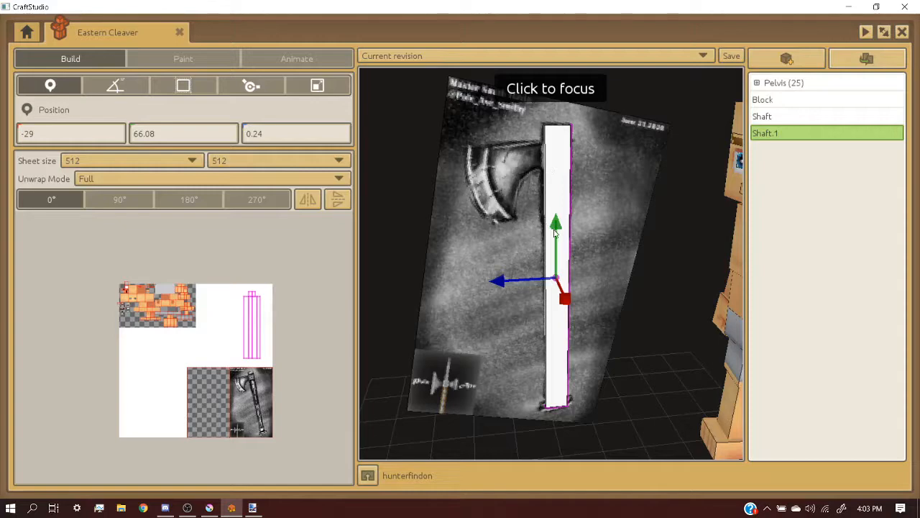
left_click_drag(555, 230, 563, 56)
left_click(277, 83)
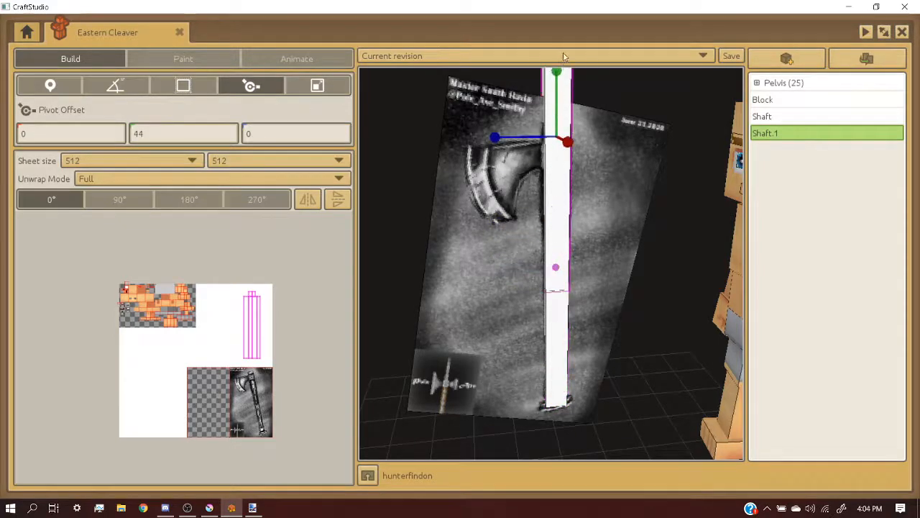
- Shorten the duplicated shaft block to a height of 81 and set its Y pivot offset to 22
left_click(184, 92)
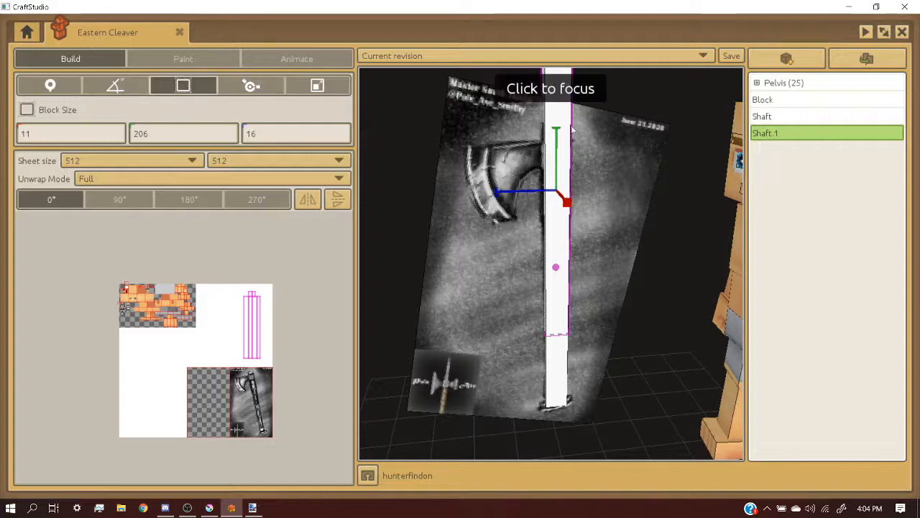
left_click_drag(561, 131, 563, 474)
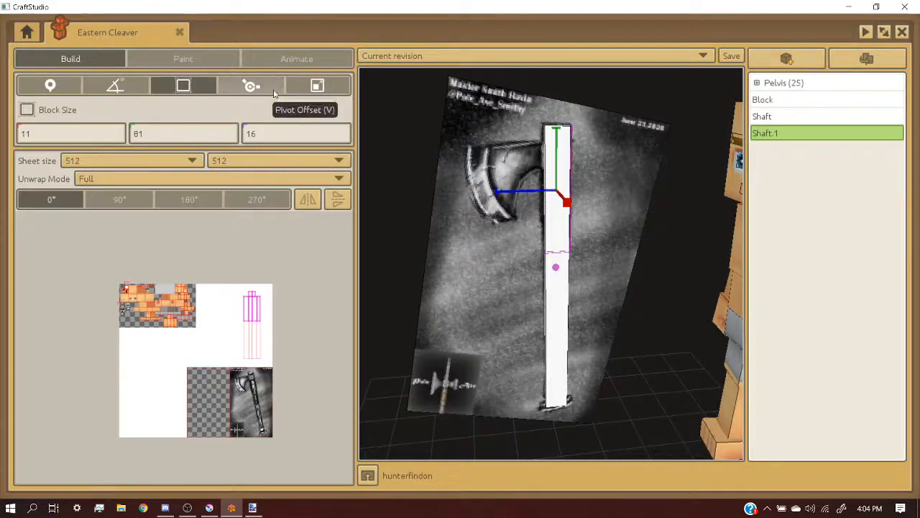
left_click(252, 87)
left_click_drag(555, 126, 558, 132)
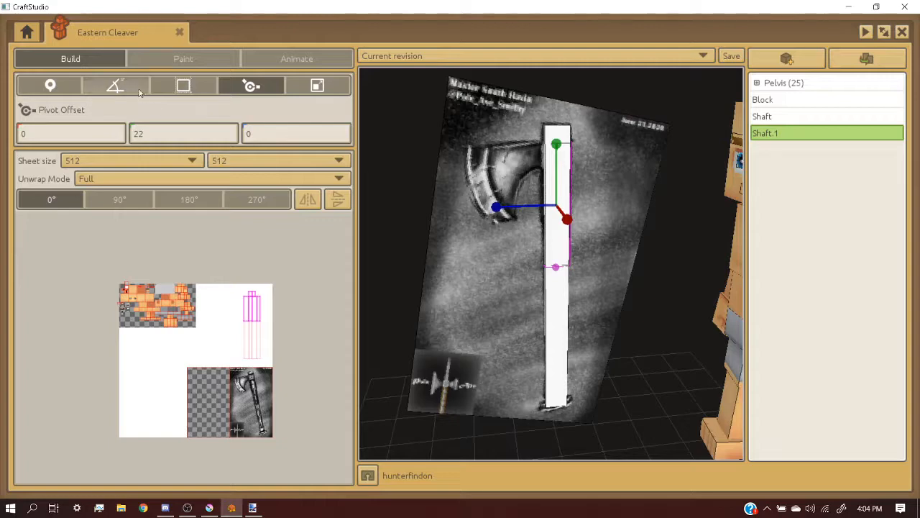
- Move the duplicated shaft block out of the handle toward the axe head, to a Z position of 18
left_click(74, 93)
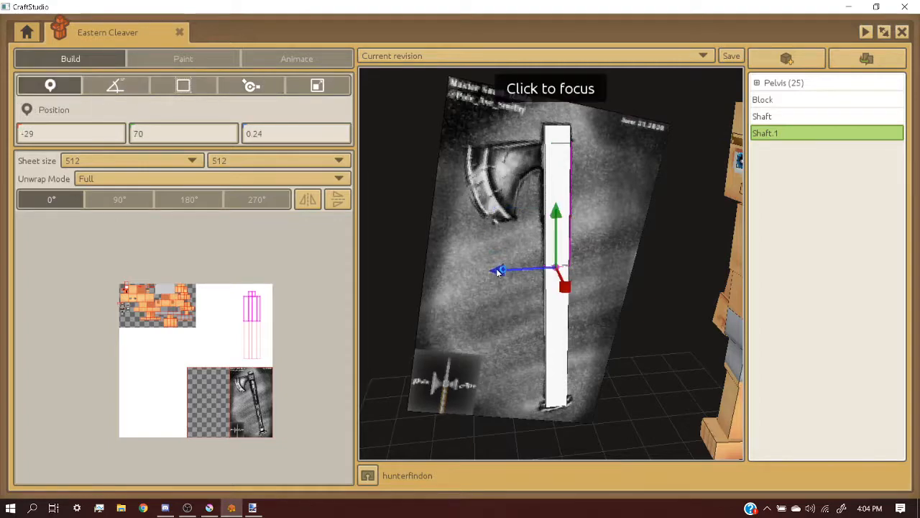
left_click_drag(498, 271, 448, 275)
scroll(542, 276, "up", 3)
middle_click_drag(464, 277, 536, 278)
scroll(536, 278, "up", 3)
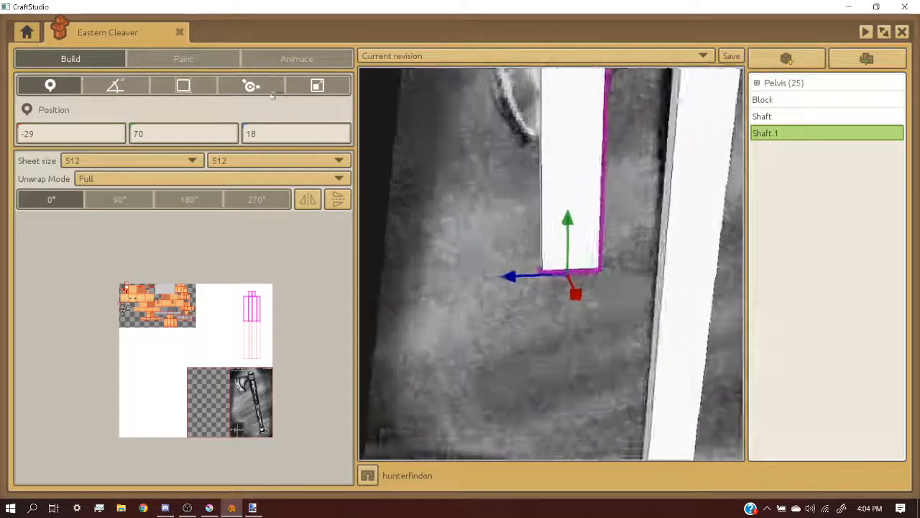
- Shift the duplicated shaft block sideways from its pivot with a Z pivot offset of -4
left_click(271, 91)
middle_click_drag(529, 216, 504, 214)
scroll(505, 214, "down", 3)
left_click_drag(491, 137, 516, 141)
middle_click_drag(552, 264, 503, 263)
scroll(503, 263, "up", 5)
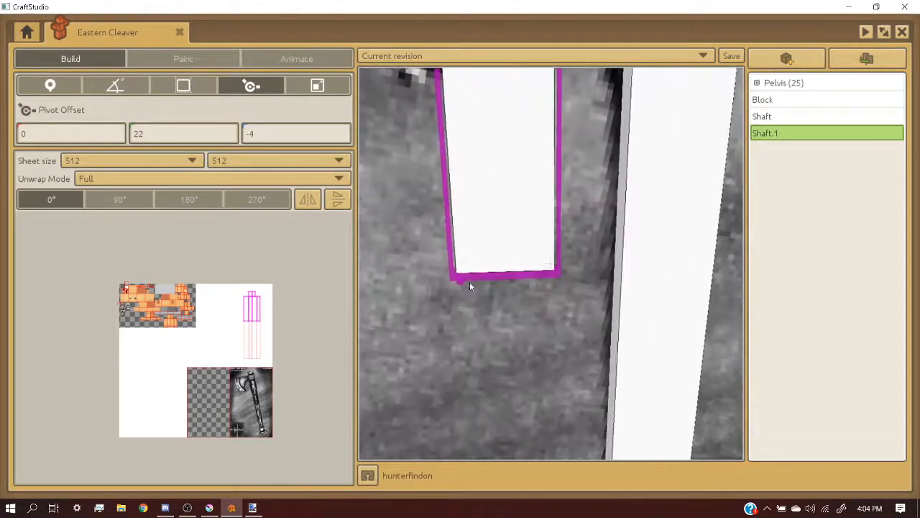
middle_click_drag(417, 283, 596, 283)
scroll(597, 287, "down", 8)
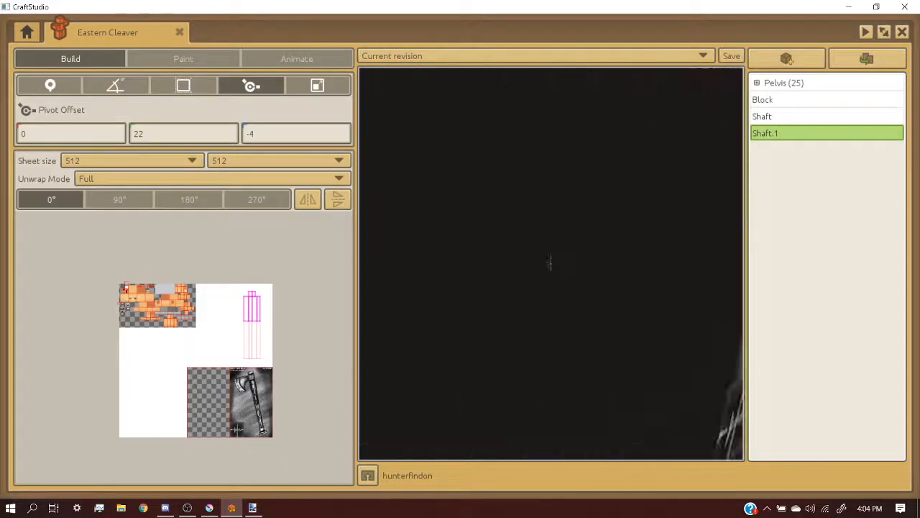
- Narrow the duplicated shaft block to a Z block size of 14
left_click(72, 87)
mouse_move(580, 238)
middle_mouse_down()
mouse_move(510, 237)
mouse_move(567, 235)
middle_mouse_up()
scroll(479, 229, "up", 4)
scroll(475, 210, "down", 3)
middle_click_drag(475, 209, 510, 302)
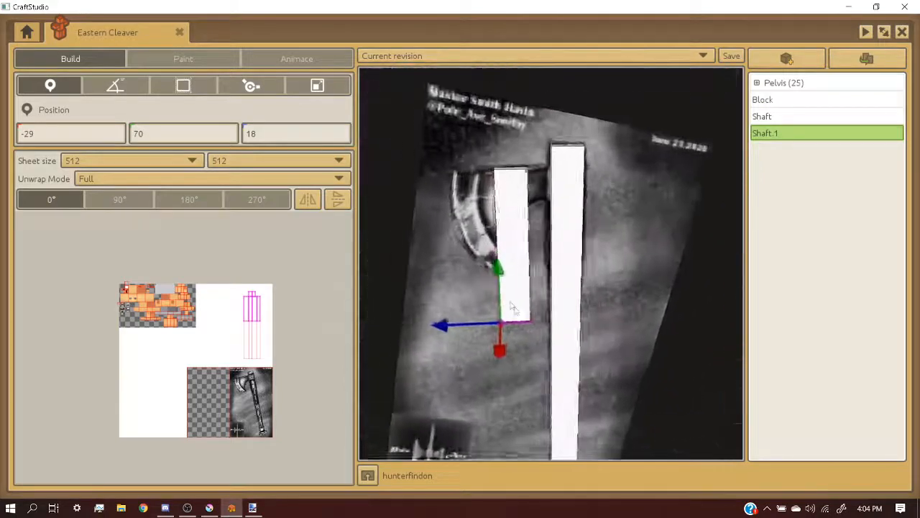
scroll(511, 308, "up", 1)
left_click(183, 85)
middle_click_drag(453, 251, 496, 268)
scroll(496, 269, "up", 2)
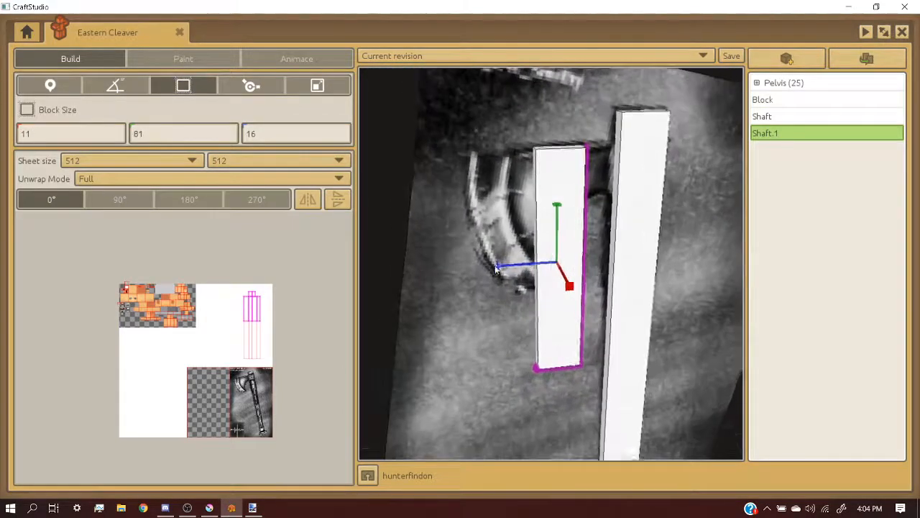
left_click_drag(496, 267, 506, 269)
scroll(680, 254, "down", 3)
- Thin the duplicated shaft block to an X block size of 10
left_click(818, 134)
scroll(638, 127, "down", 3)
scroll(625, 144, "up", 3)
right_click_drag(637, 127, 642, 178)
scroll(584, 313, "up", 2)
left_click_drag(586, 312, 574, 303)
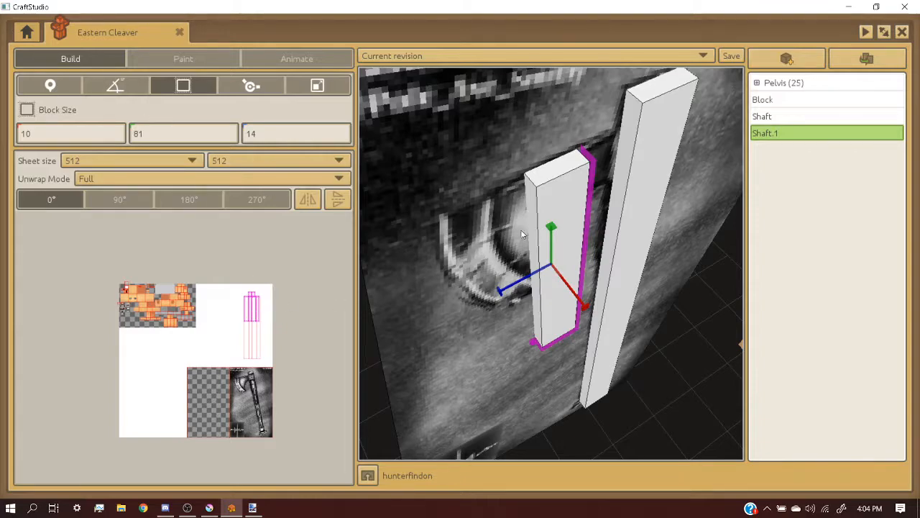
- Set the duplicated block's Y pivot offset to 21 and adjust its Z pivot offset so the pivot meets its lower corner on the axe-head side
right_click_drag(522, 234, 488, 200)
scroll(524, 232, "up", 4)
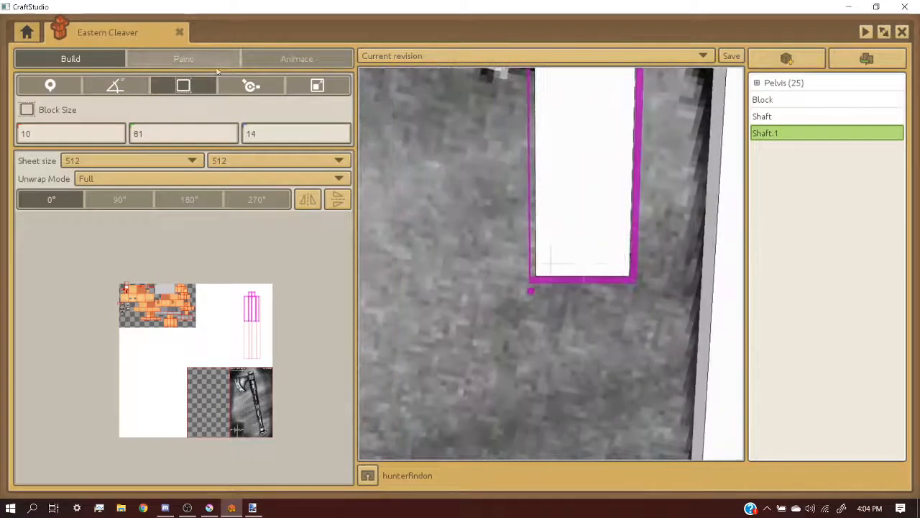
left_click(252, 85)
right_click_drag(450, 175, 450, 174)
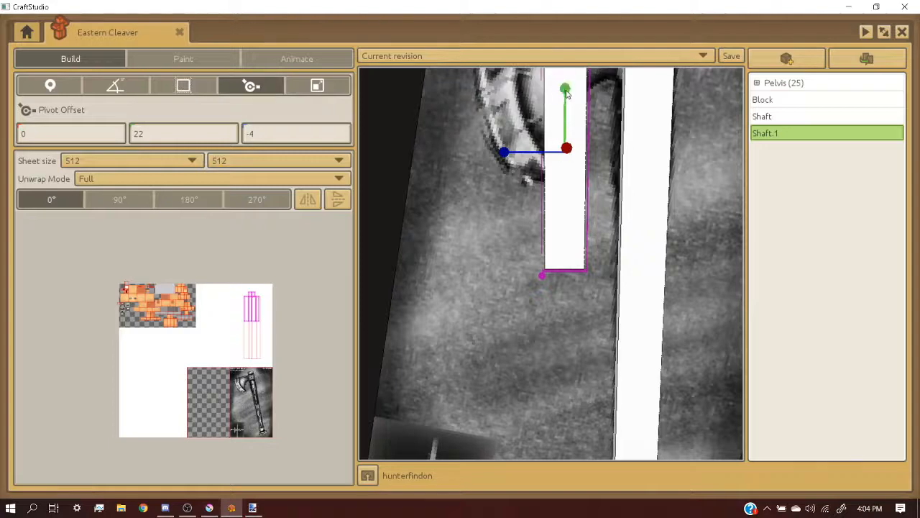
right_click_drag(564, 105, 567, 122)
scroll(567, 179, "up", 3)
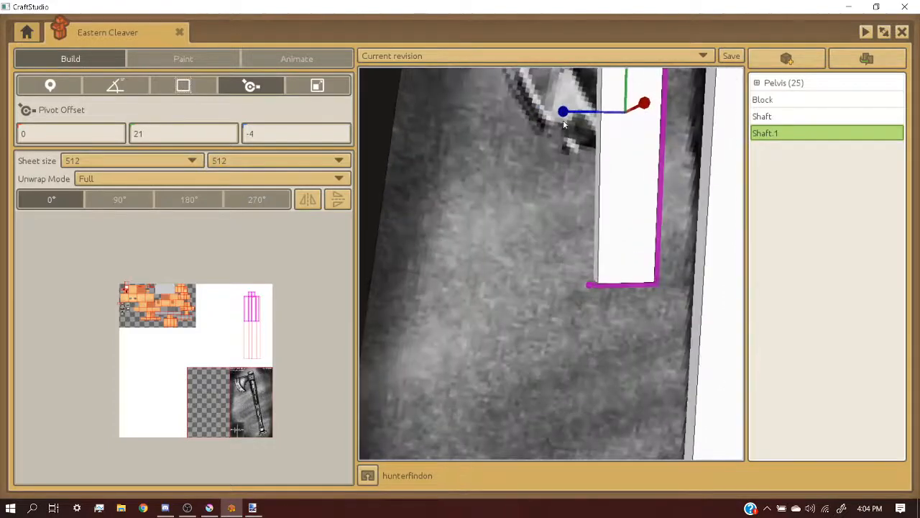
left_click_drag(564, 112, 556, 112)
right_click_drag(556, 112, 517, 112)
- Move the duplicated block back onto the shaft at Z 4 and raise it to a Y position of 74
left_click(50, 86)
middle_click_drag(444, 169, 440, 260)
scroll(440, 261, "down", 3)
right_click_drag(440, 260, 447, 278)
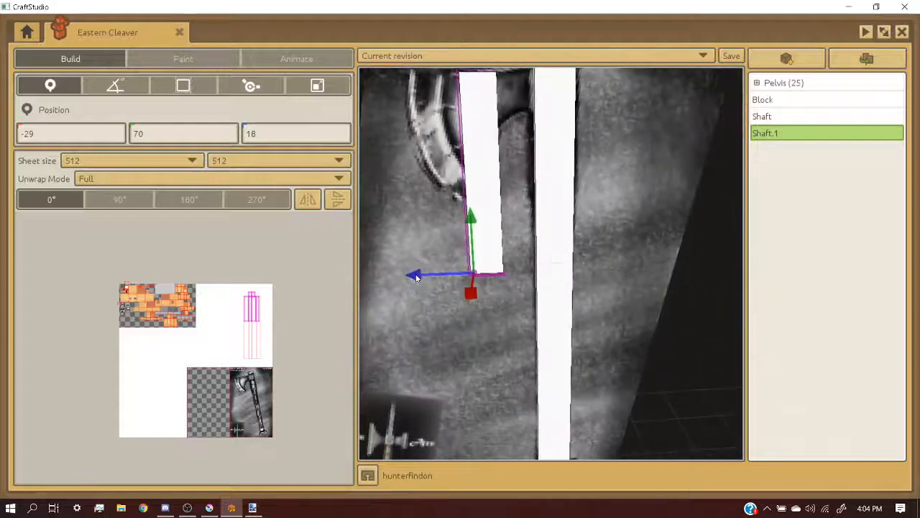
left_click_drag(414, 277, 476, 281)
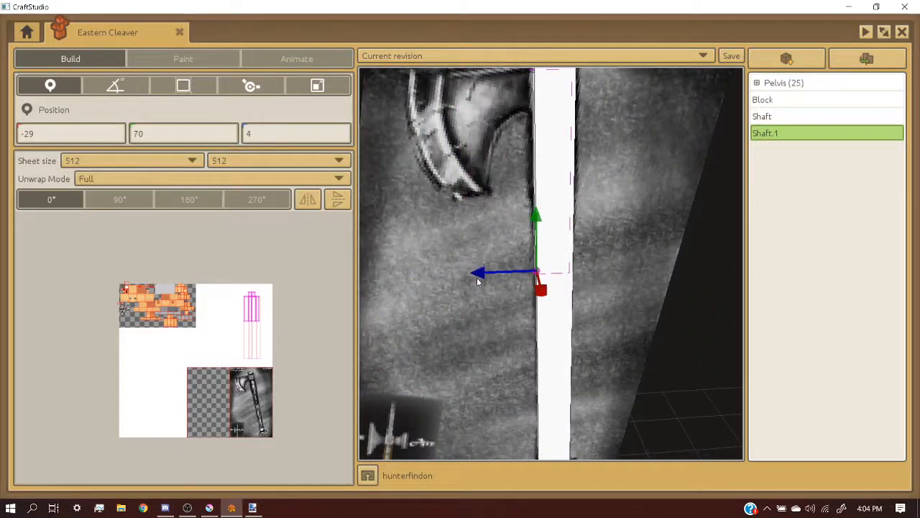
right_click_drag(478, 281, 493, 248)
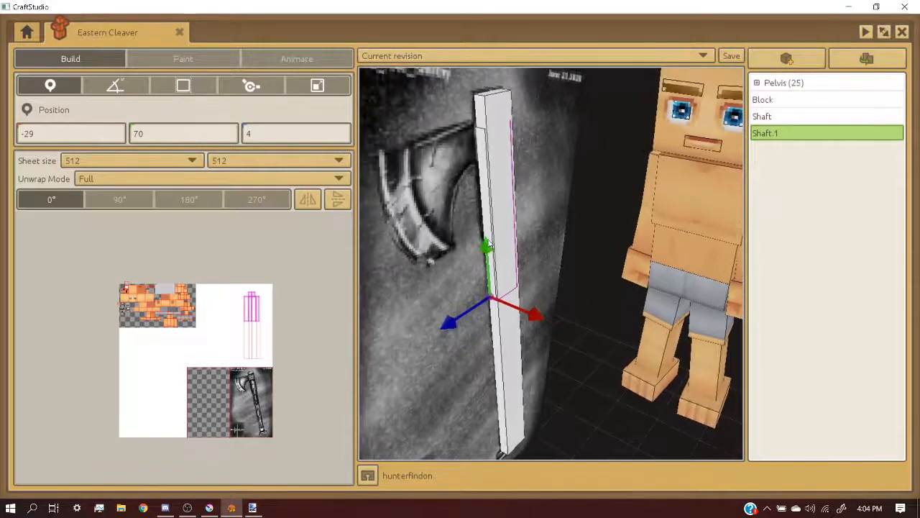
left_click_drag(488, 245, 489, 225)
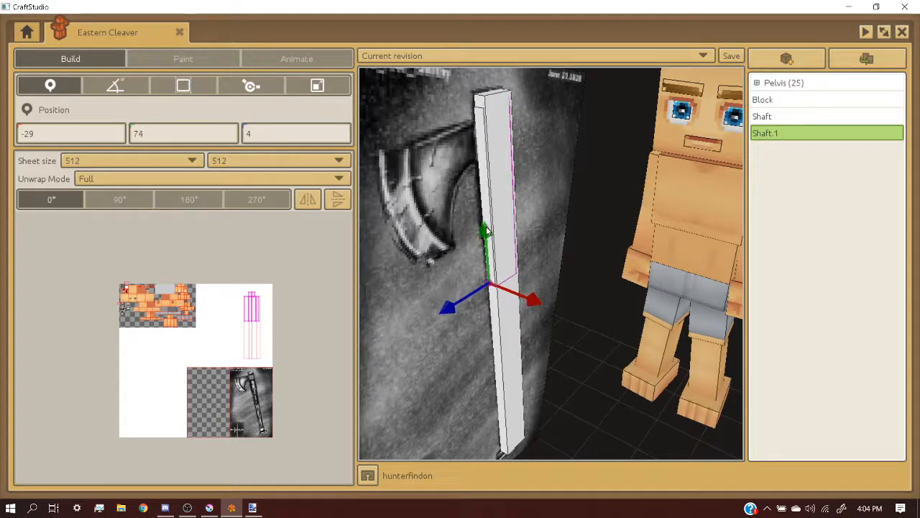
- Tilt the duplicated block toward the axe head with an X orientation of 2.33
left_click(143, 90)
scroll(480, 235, "up", 5)
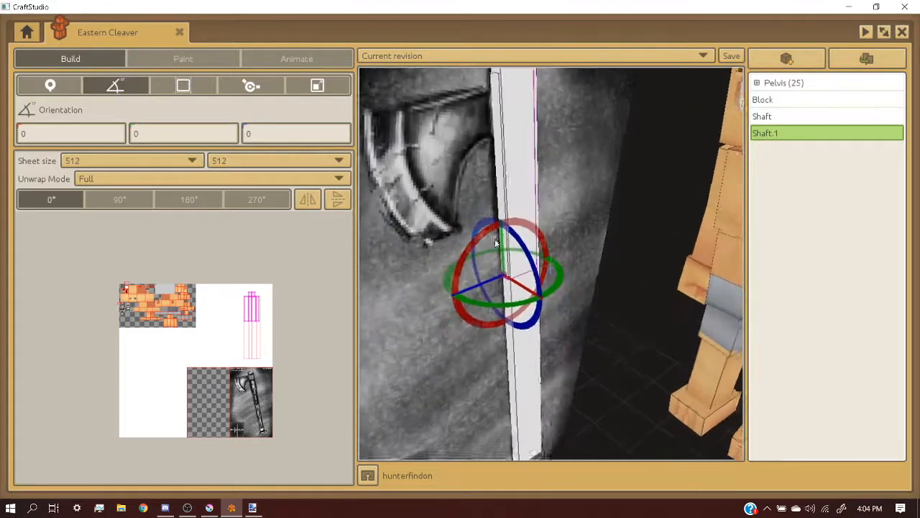
left_click_drag(480, 236, 479, 235)
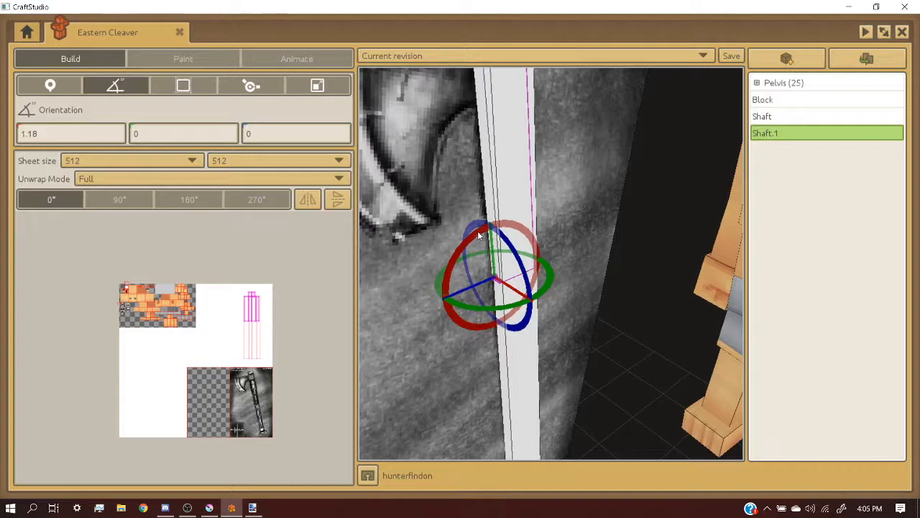
scroll(479, 234, "down", 3)
middle_click_drag(479, 235, 528, 226)
middle_click_drag(493, 197, 487, 246)
left_click_drag(525, 242, 524, 242)
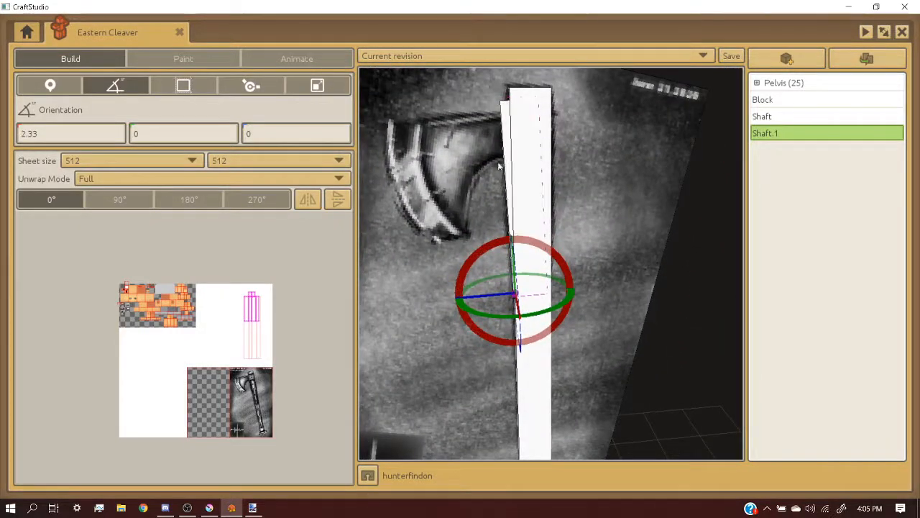
middle_click_drag(515, 186, 512, 182)
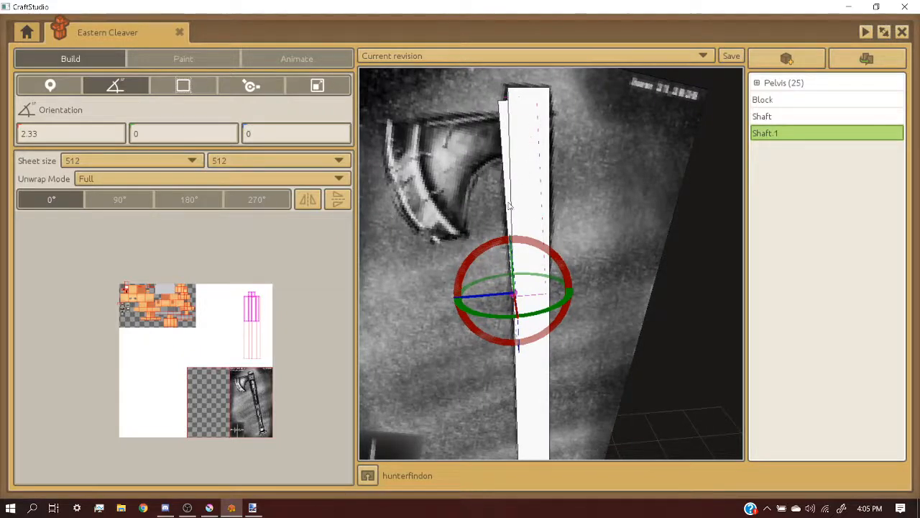
- Narrow the tilted block to a Z block size of 6 and reposition it at Y 73.89 and Z 5.85
left_click(183, 86)
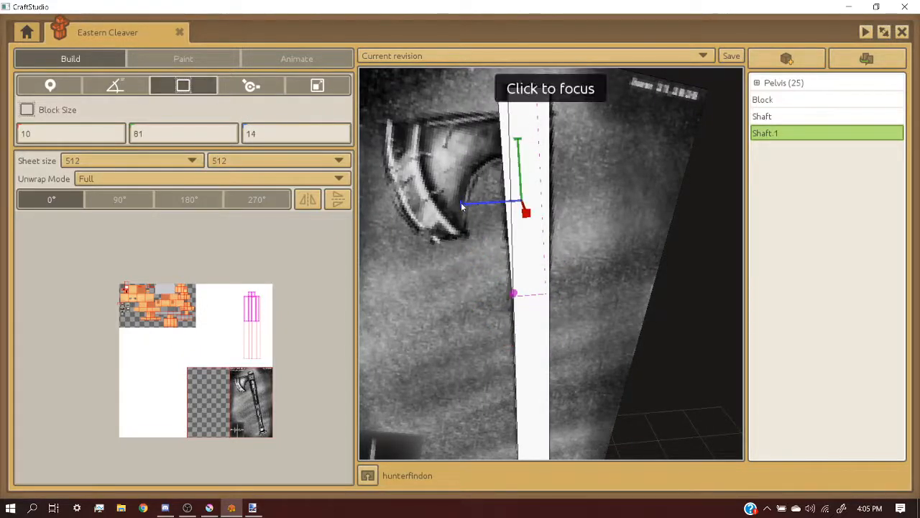
left_click_drag(461, 203, 491, 205)
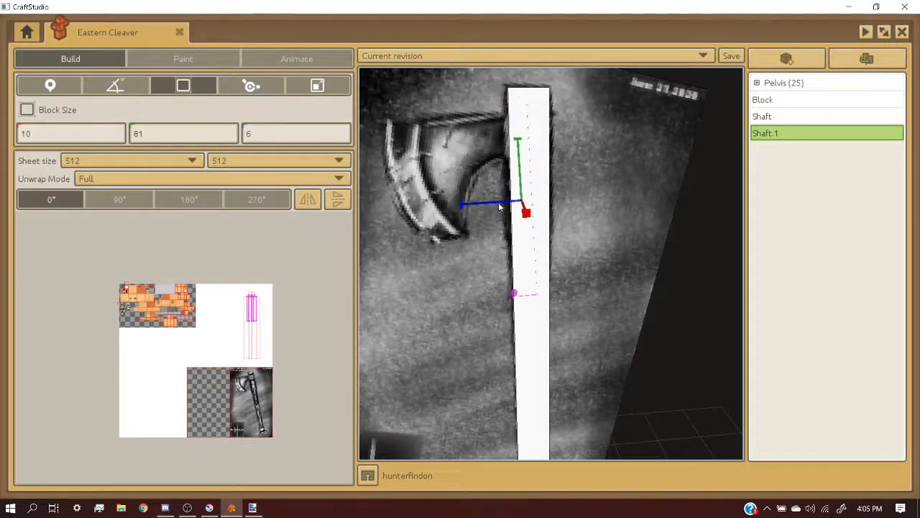
left_click(58, 86)
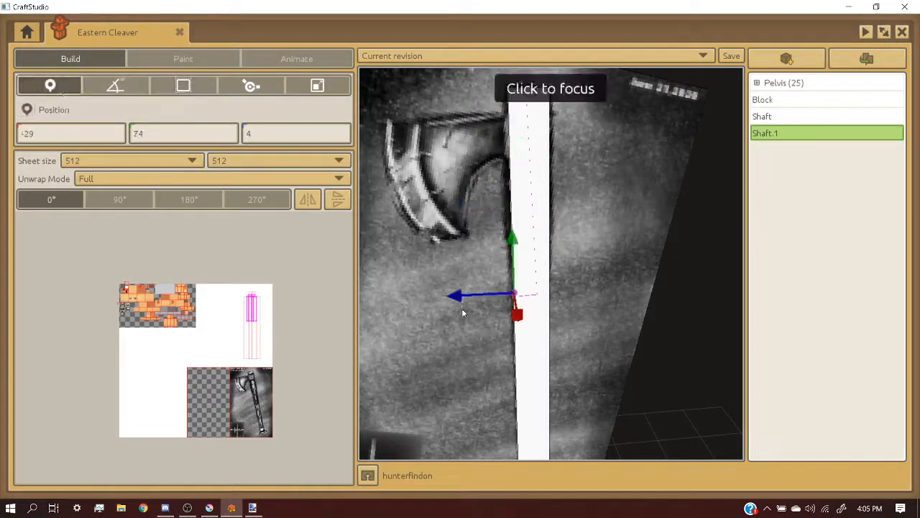
left_click_drag(455, 295, 450, 298)
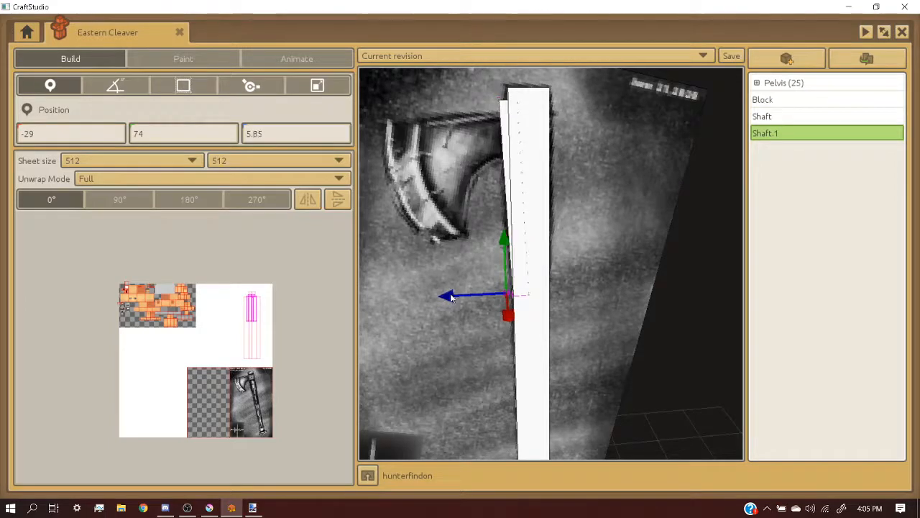
scroll(521, 227, "down", 2)
scroll(517, 234, "up", 1)
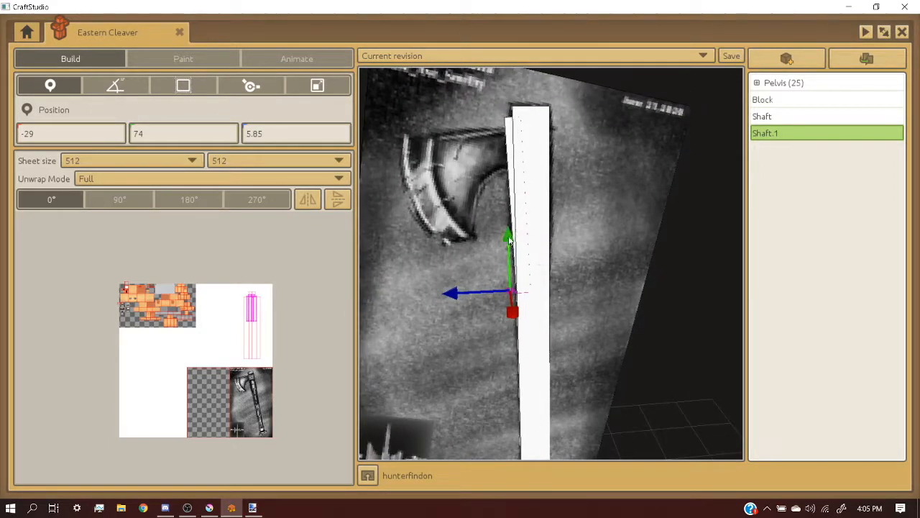
left_click_drag(509, 242, 509, 233)
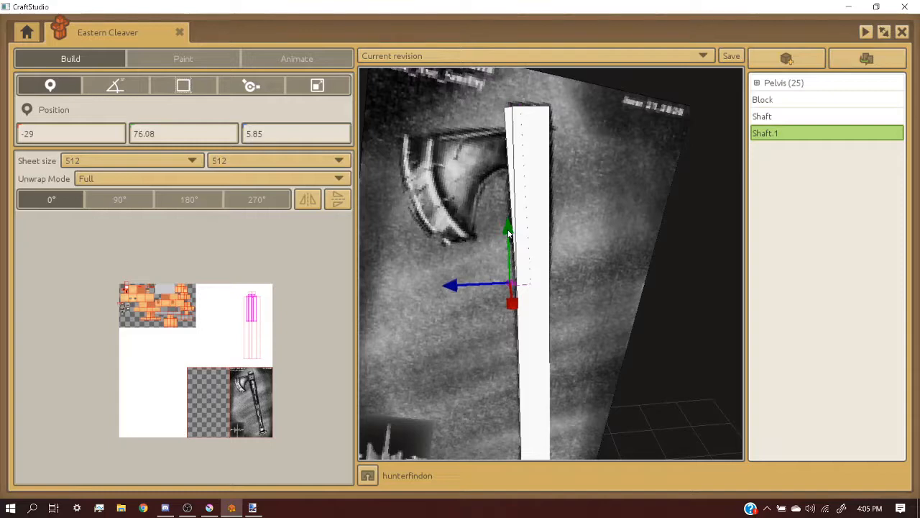
left_click_drag(508, 244, 506, 240)
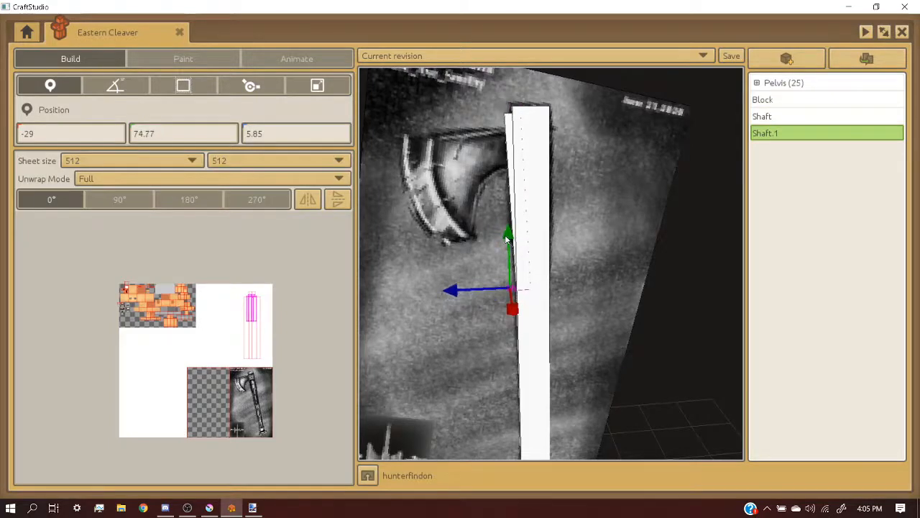
- Refine the narrow block's tilt against the reference shaft's edge, using an X orientation of 2.91
left_click(117, 88)
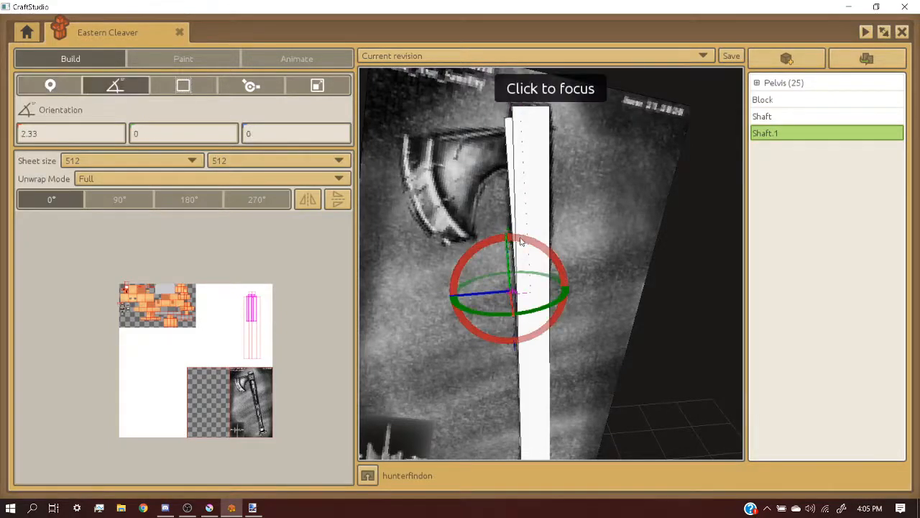
left_click_drag(518, 239, 525, 243)
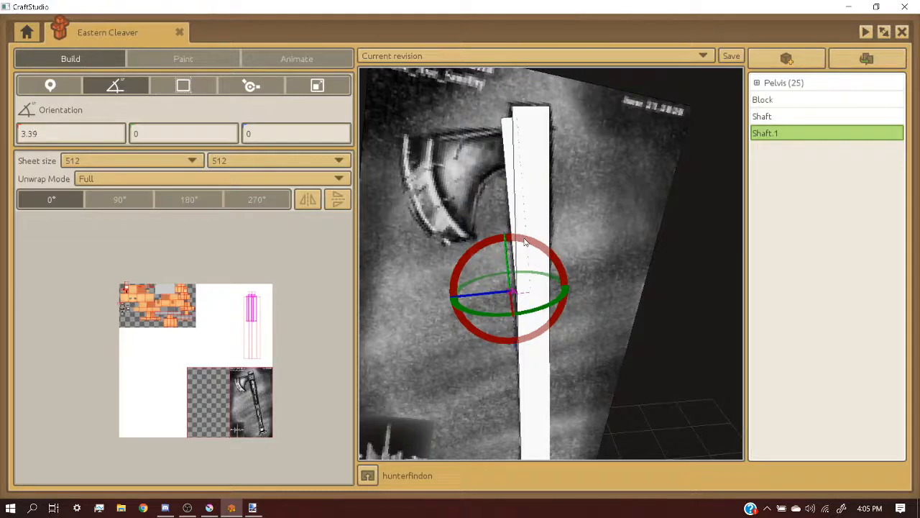
left_click(50, 85)
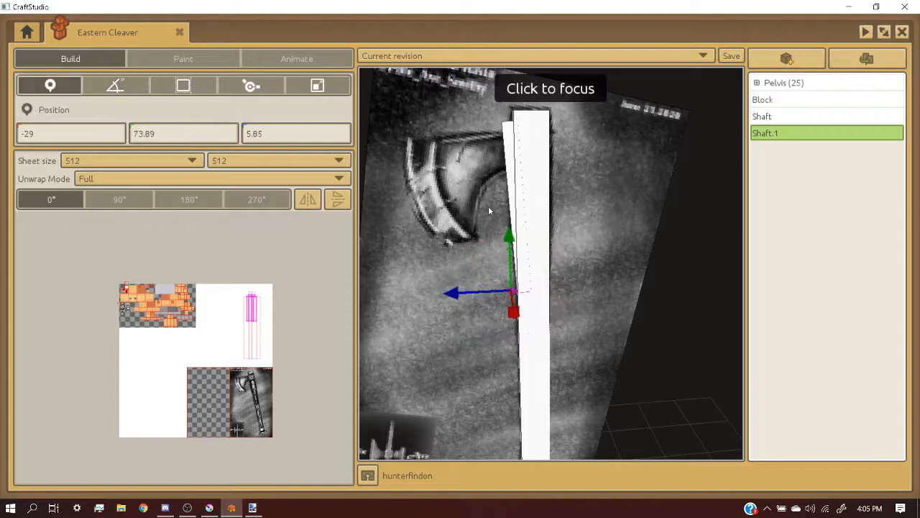
left_click(558, 196)
scroll(558, 195, "down", 3)
left_click(573, 97)
scroll(578, 162, "up", 6)
middle_click_drag(550, 120, 481, 139)
scroll(496, 162, "down", 2)
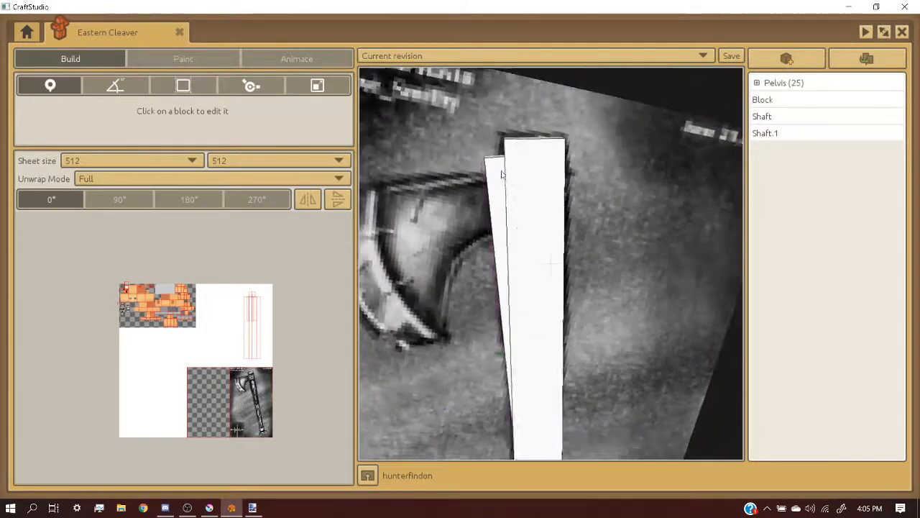
left_click(503, 174)
left_click(115, 85)
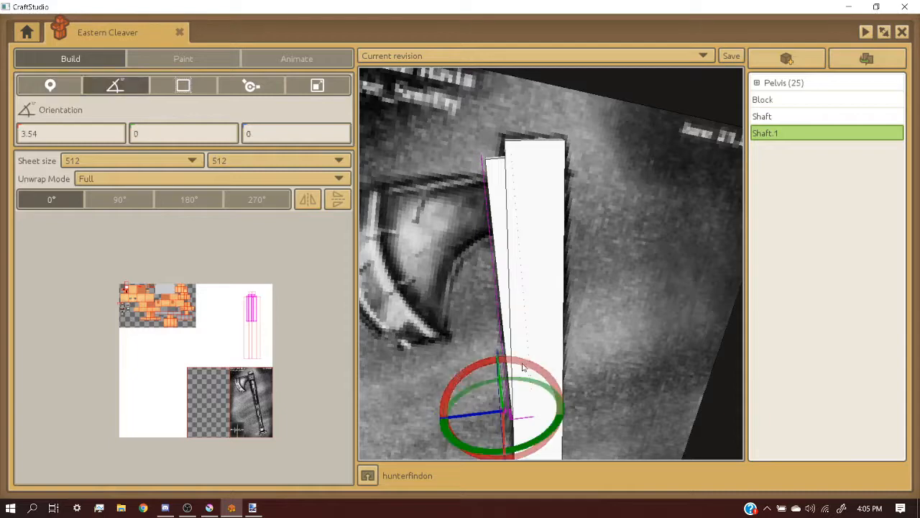
left_click_drag(525, 366, 513, 362)
scroll(514, 361, "down", 3)
right_click_drag(514, 362, 647, 245)
- Duplicate the tilted side block and give the copy the opposite tilt with an X orientation of -2.91
left_click(868, 61)
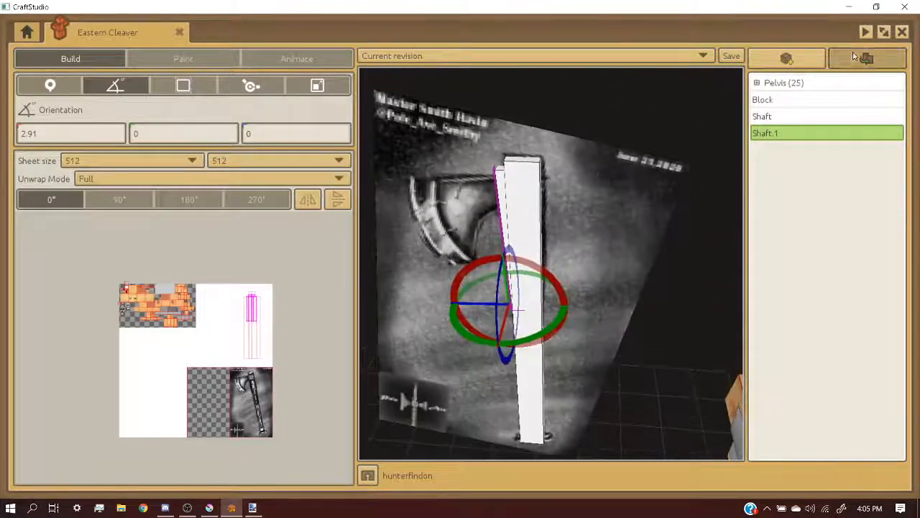
key("Return")
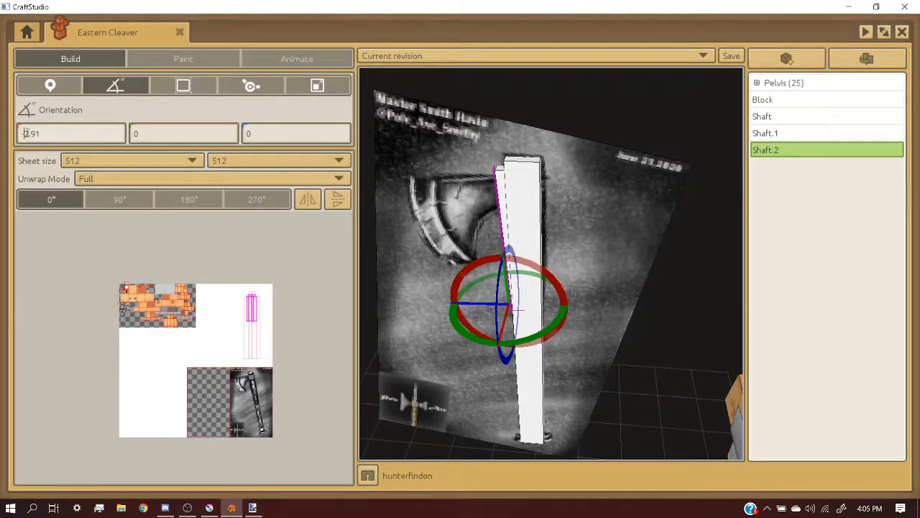
key("Return")
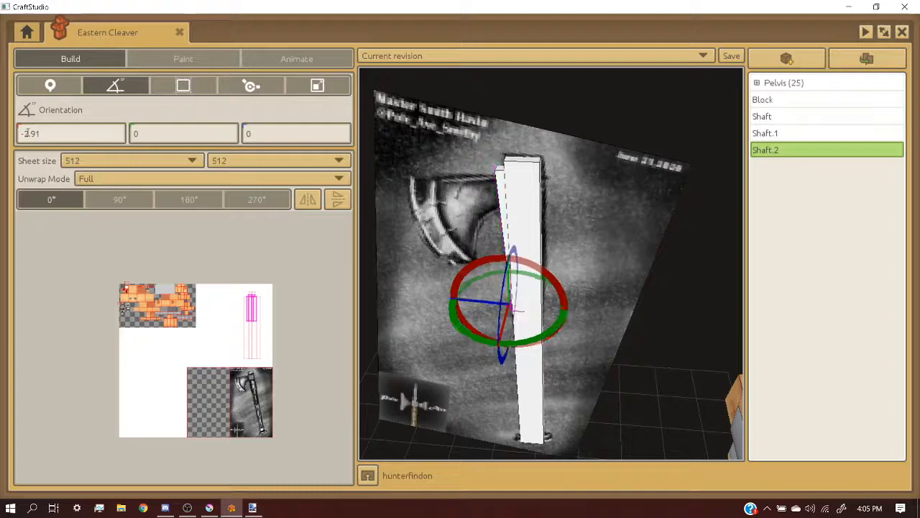
- Move the mirrored copy to the shaft's opposite edge, at a Z position of 0.77
left_click(52, 90)
scroll(472, 293, "up", 3)
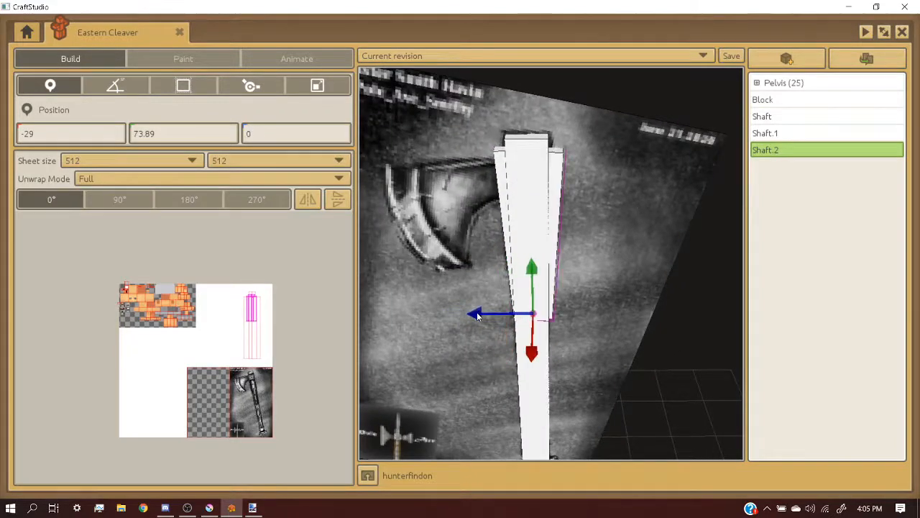
left_click_drag(476, 314, 468, 328)
scroll(514, 310, "up", 2)
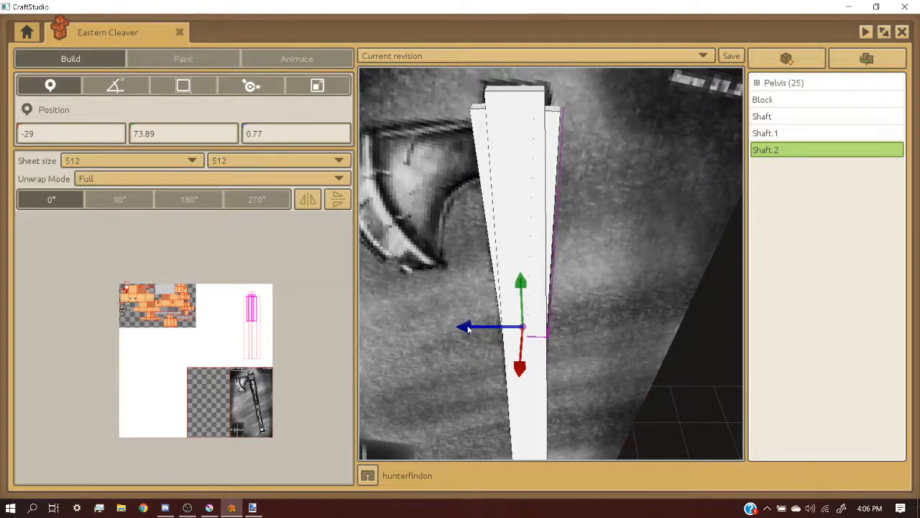
- Examine the flared shaft's fit against the axe reference plane in Paint mode
scroll(468, 328, "down", 5)
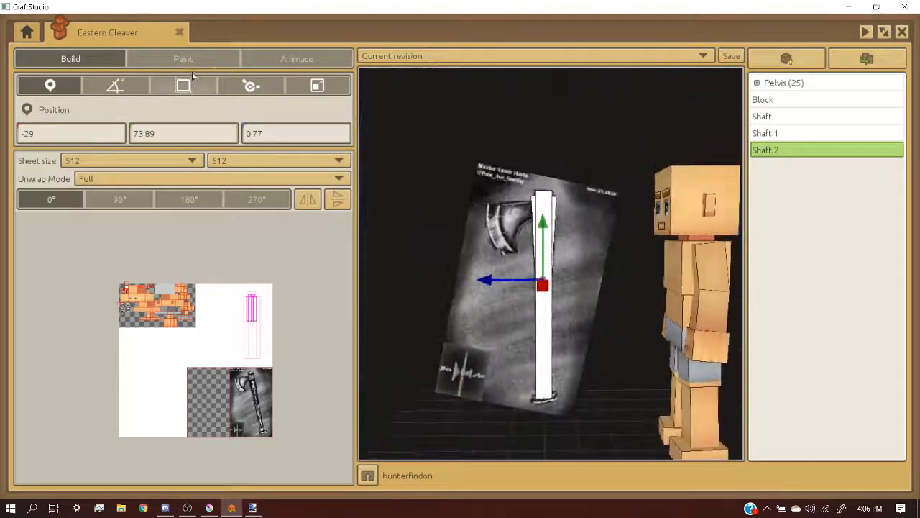
left_click(188, 61)
mouse_move(504, 289)
middle_mouse_down()
mouse_move(545, 297)
mouse_move(553, 317)
middle_mouse_up()
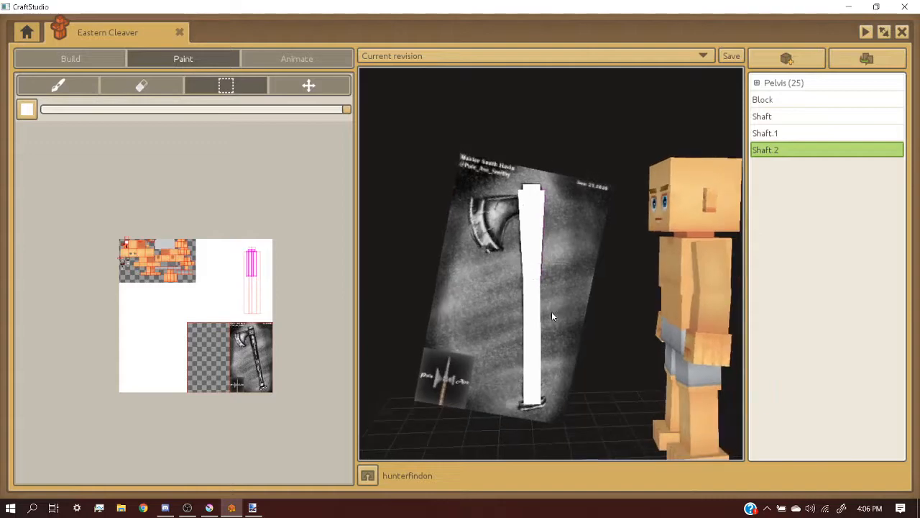
right_click_drag(552, 312, 550, 192)
middle_click_drag(550, 193, 550, 147)
scroll(549, 218, "up", 3)
scroll(530, 288, "down", 1)
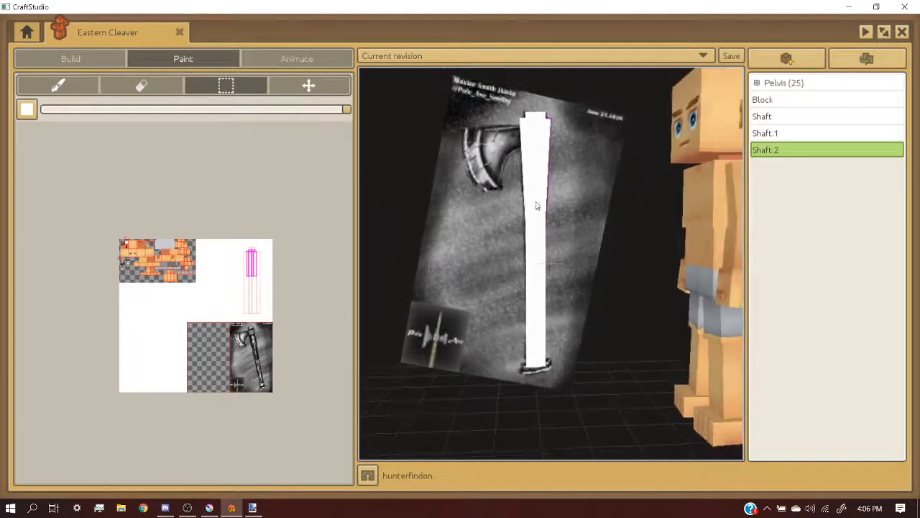
scroll(539, 216, "up", 2)
left_click(538, 282)
scroll(536, 304, "down", 3)
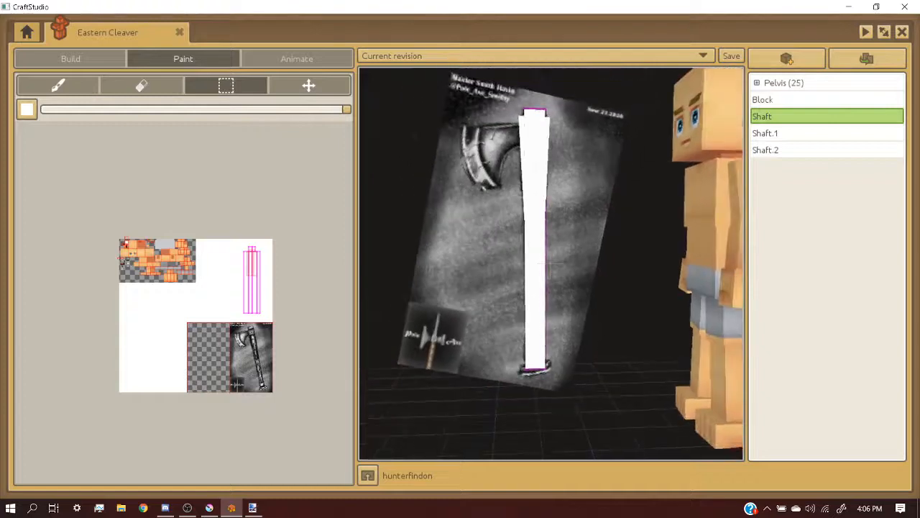
middle_click_drag(539, 280, 556, 275)
scroll(550, 262, "up", 2)
- Nest the two tilted side blocks, Shaft.1 and Shaft.2, under the Shaft block in the hierarchy
left_click(538, 184)
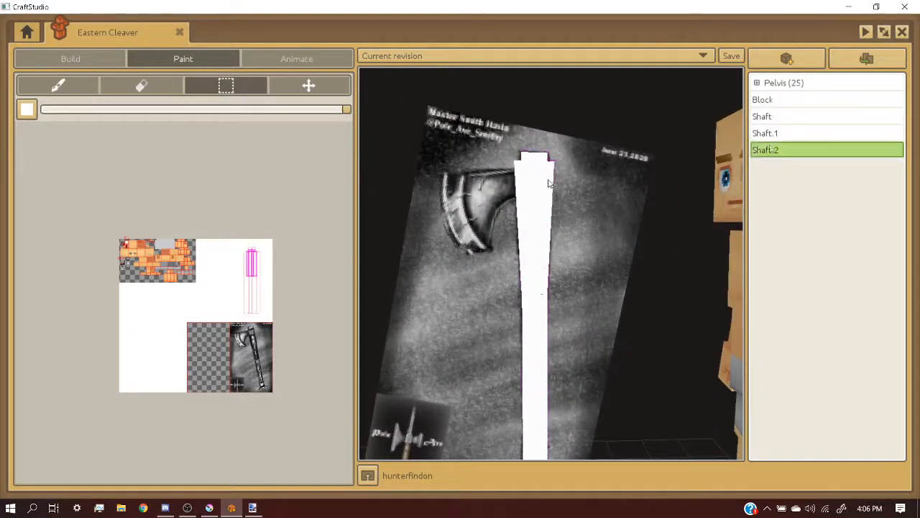
left_click_drag(794, 135, 786, 117)
left_click_drag(776, 151, 785, 119)
left_click(787, 120)
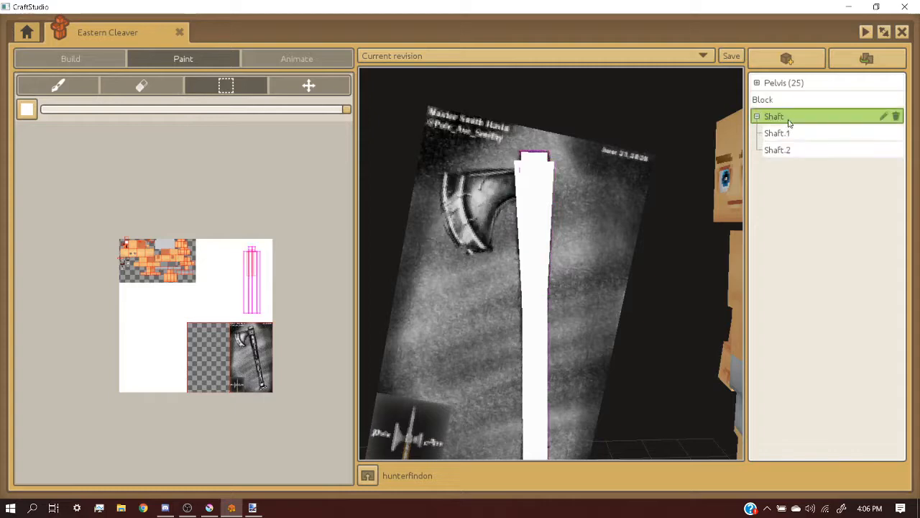
- Try rotating the Shaft group about X in Build mode, and reset its X orientation to 0
left_click(79, 60)
left_click(119, 86)
left_click_drag(514, 269, 683, 305)
left_click(110, 130)
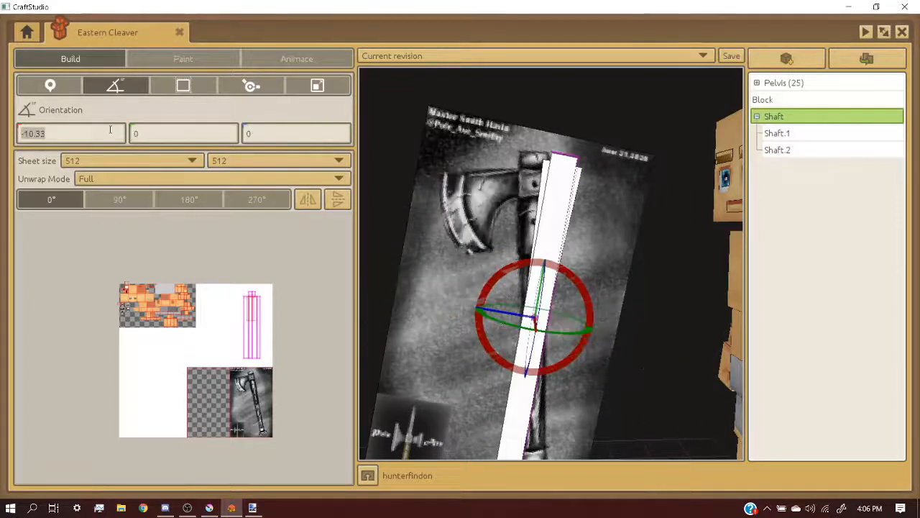
key("Return")
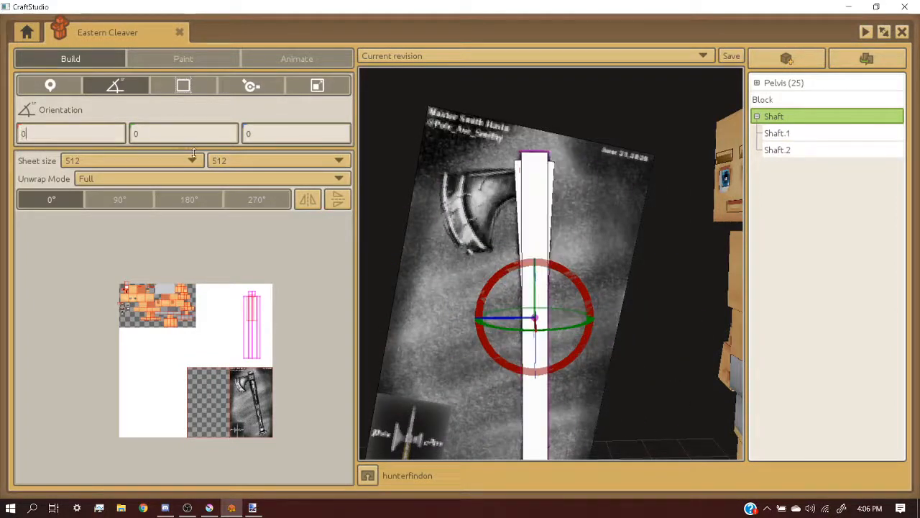
- Duplicate the Shaft block with its descendants and name the copy Cap
left_click(496, 100)
middle_click_drag(496, 99, 518, 128)
scroll(519, 130, "up", 3)
left_click(534, 228)
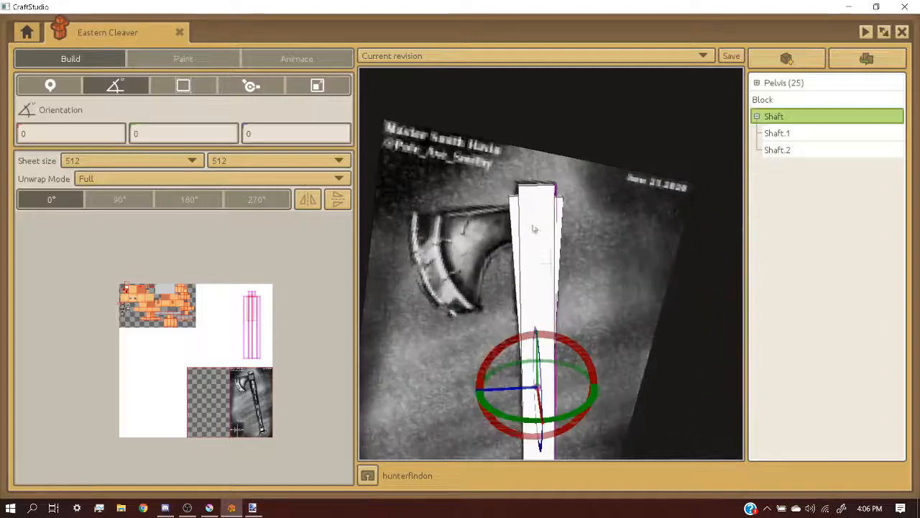
left_click(849, 62)
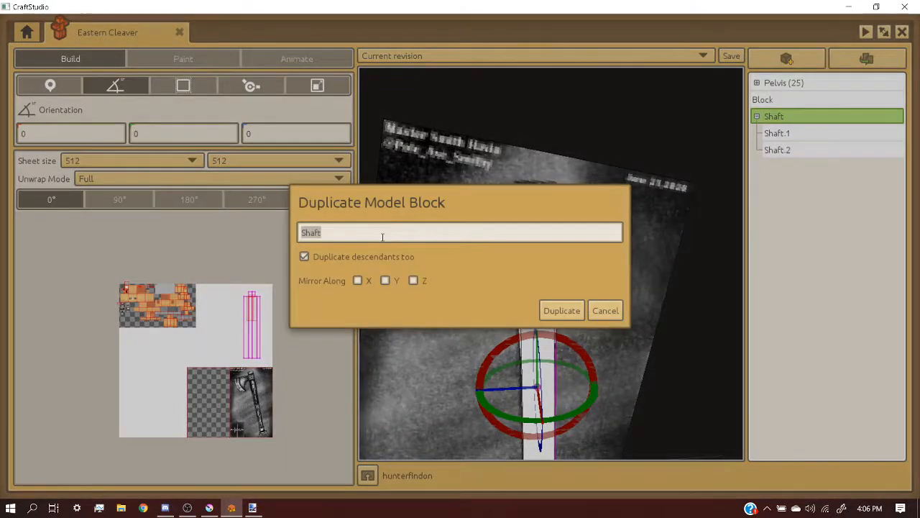
type("Cap")
key("Return")
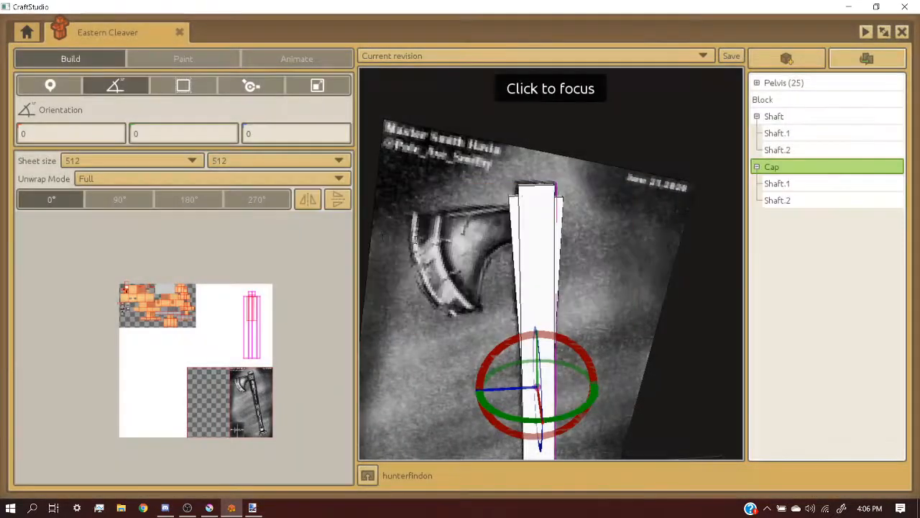
- Delete the duplicated Shaft.1 and Shaft.2 child blocks from under Cap
left_click(806, 116)
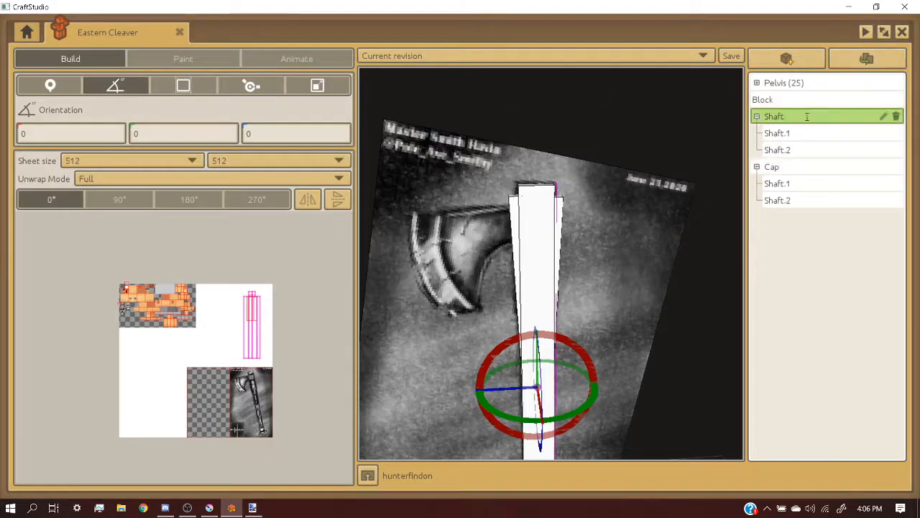
left_click(796, 185)
left_click(796, 200)
left_click(799, 185)
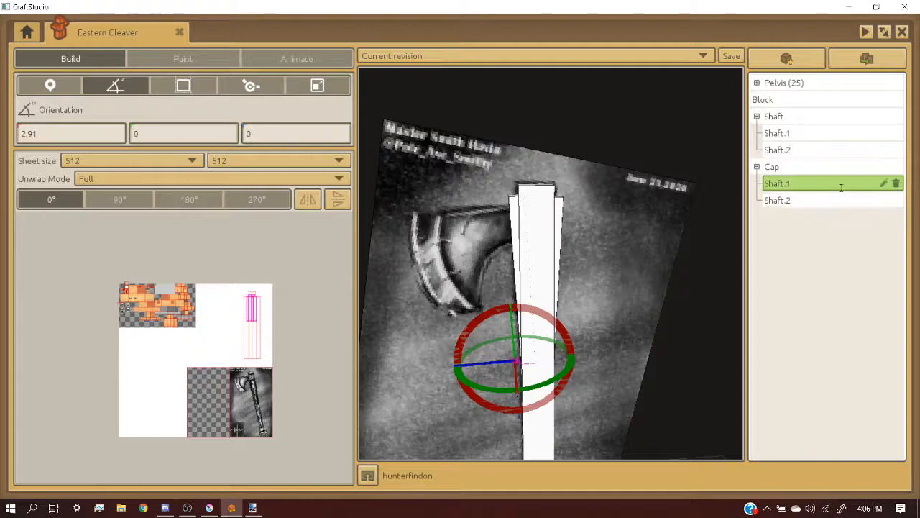
left_click(896, 183)
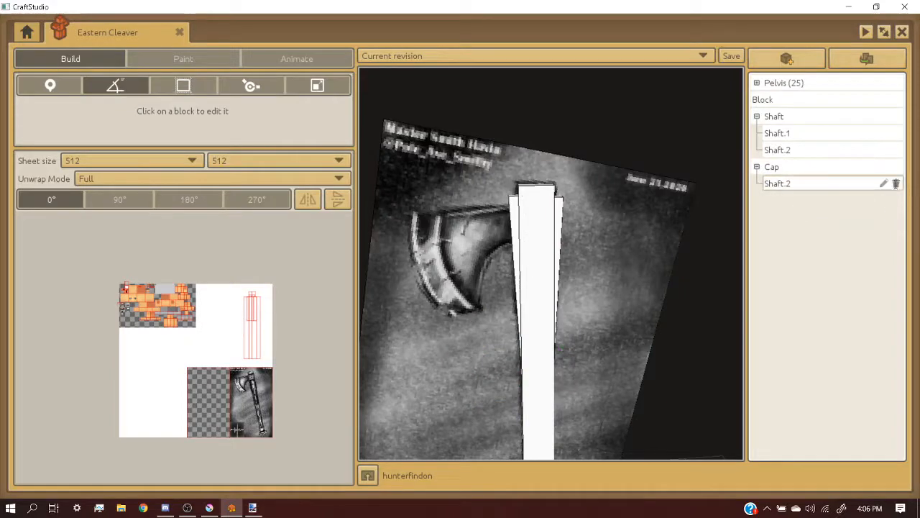
left_click(896, 183)
- Raise the Cap block to the shaft's upper end and shorten it to a Y block size of 17
left_click(790, 167)
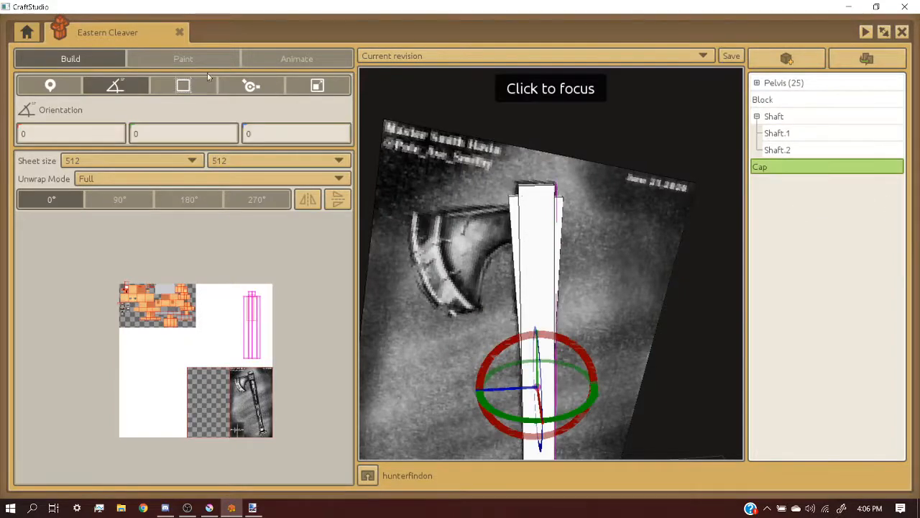
left_click(50, 86)
left_click(481, 213)
scroll(512, 247, "down", 4)
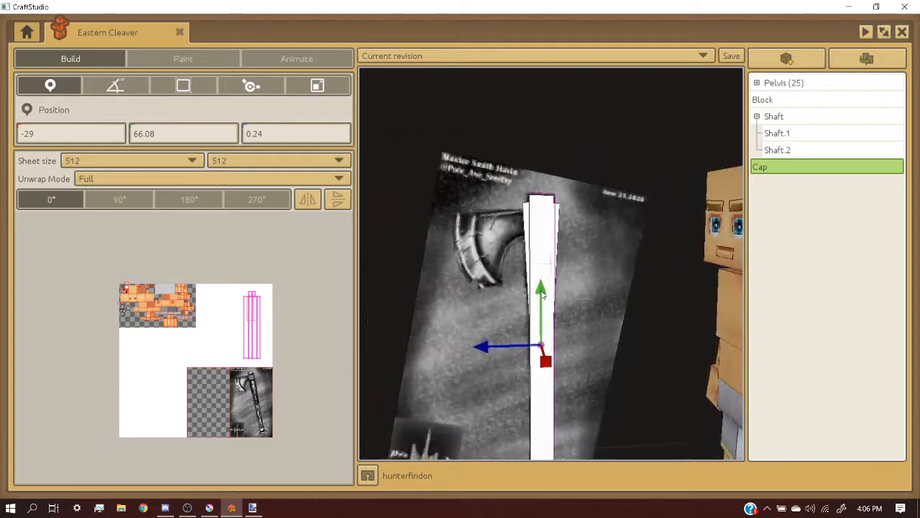
left_click_drag(544, 288, 554, 337)
left_click(184, 85)
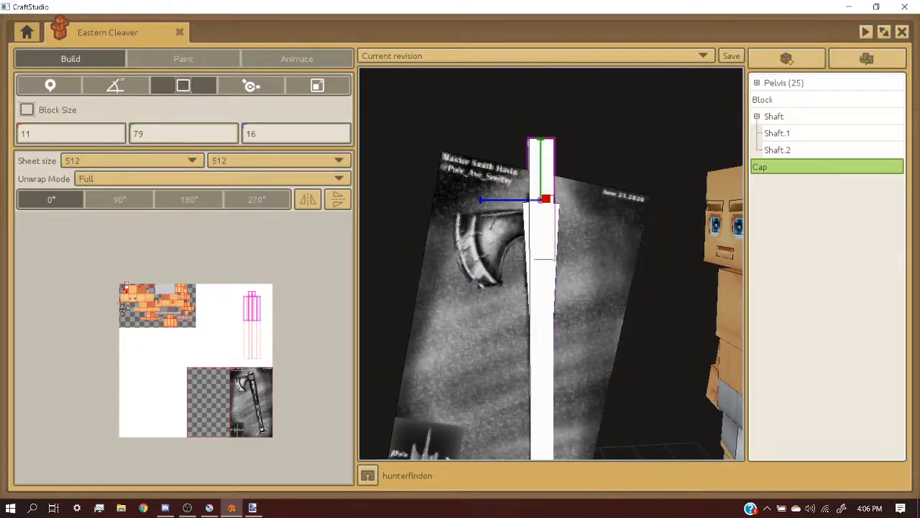
left_click_drag(543, 144, 547, 318)
scroll(548, 323, "up", 4)
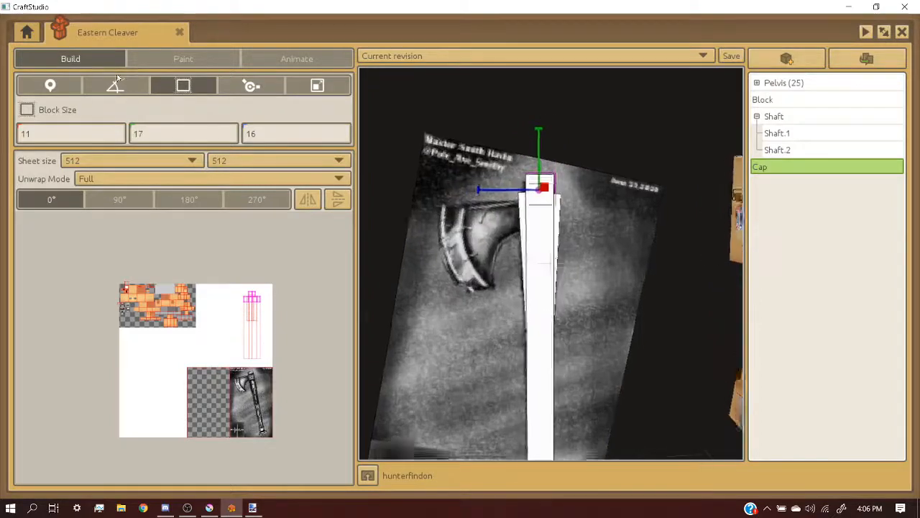
- Position the Cap block at Y 115.51 and widen it to a Z block size of 26
left_click(52, 86)
left_click_drag(534, 108, 534, 108)
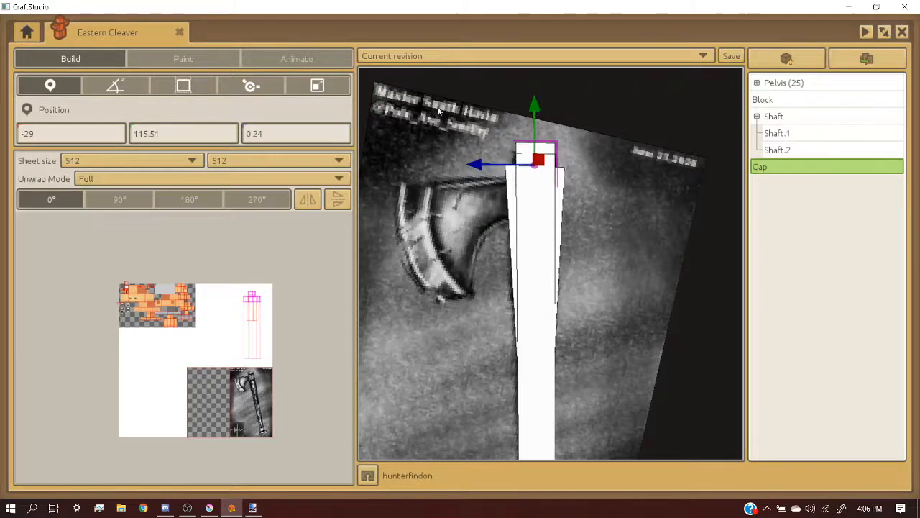
left_click(197, 92)
middle_click_drag(503, 187, 522, 223)
scroll(494, 186, "up", 1)
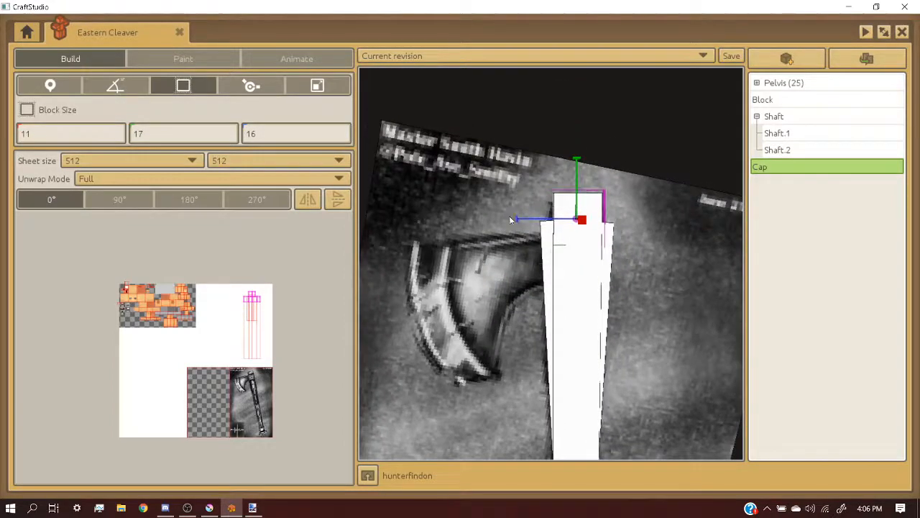
left_click_drag(510, 219, 454, 216)
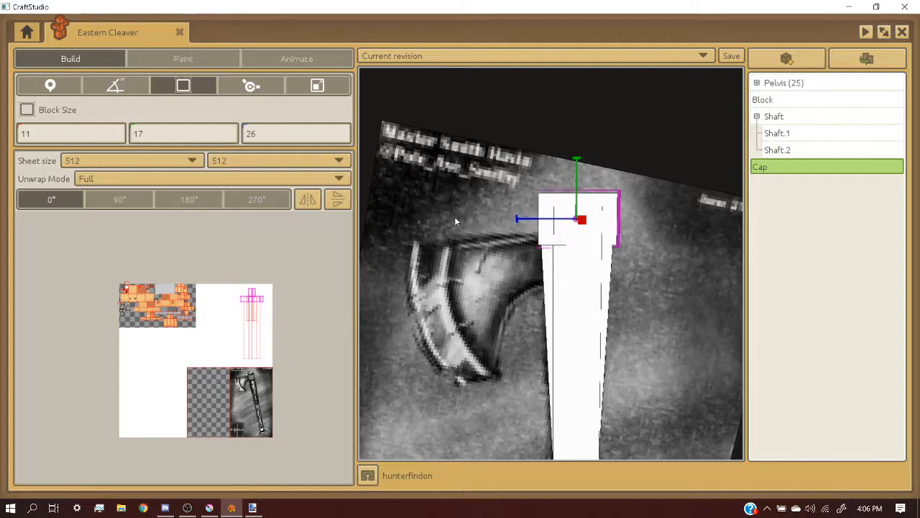
- Reduce the Cap's Y block size to 13 and move it to a Y position of 117
middle_click_drag(627, 212, 647, 211)
scroll(646, 209, "up", 2)
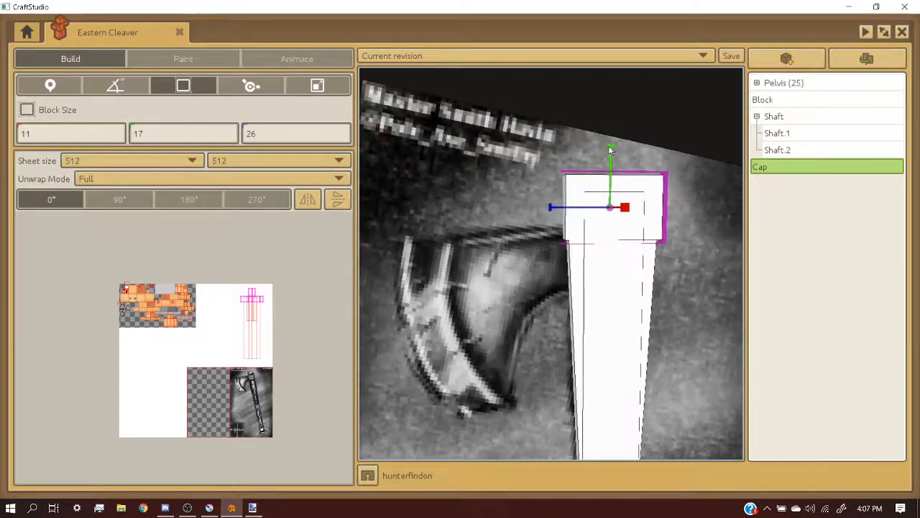
mouse_move(612, 151)
left_mouse_down()
mouse_move(613, 178)
mouse_move(612, 139)
left_mouse_up()
left_click(64, 82)
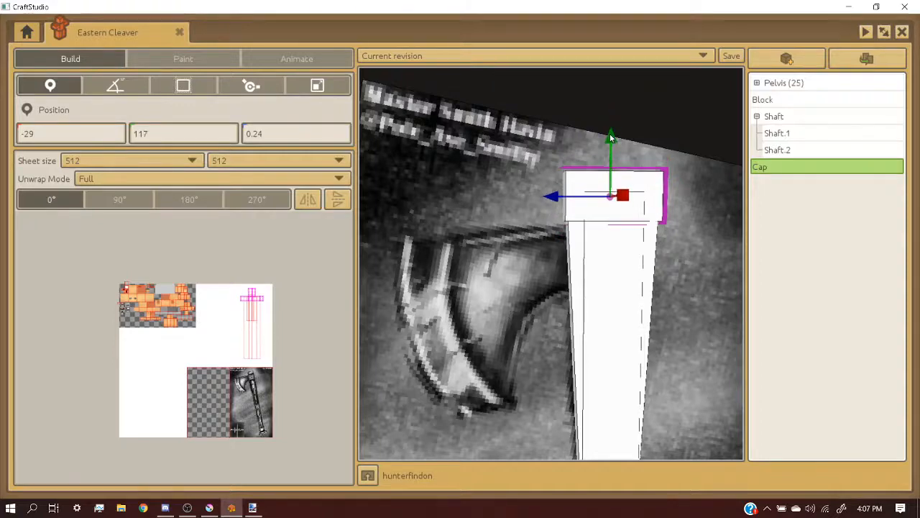
left_click(184, 85)
- Thicken the Cap block to an X block size of 12 and check its fit on the shaft
double_click(780, 166)
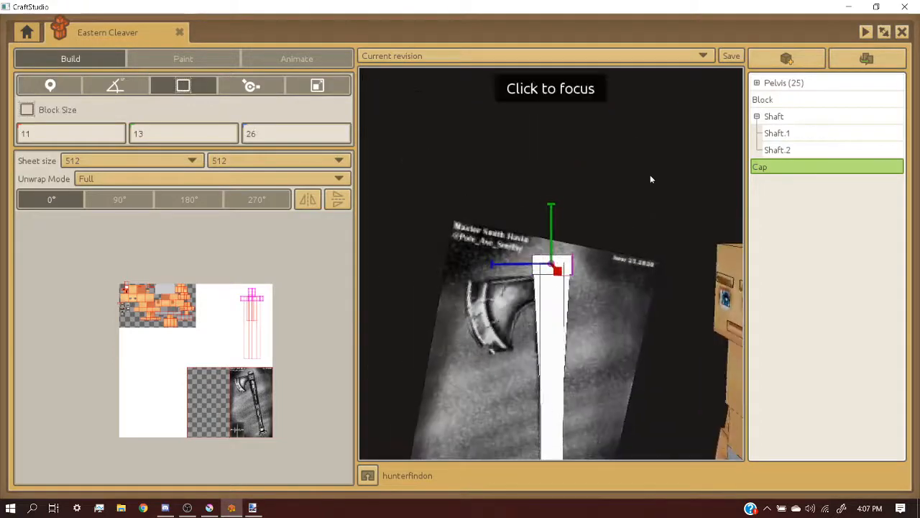
scroll(611, 175, "up", 3)
middle_click_drag(507, 162, 579, 209)
scroll(624, 305, "up", 3)
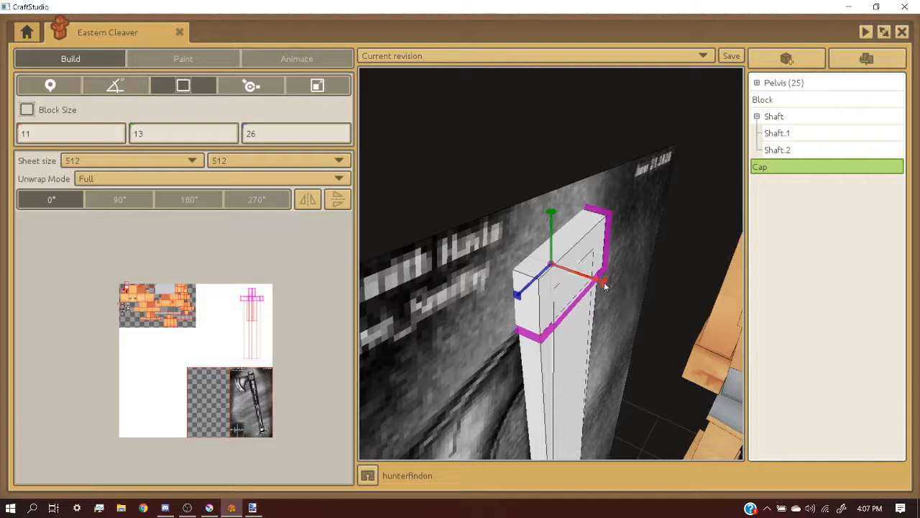
left_click_drag(604, 282, 617, 280)
middle_click_drag(619, 283, 543, 258)
scroll(619, 282, "down", 5)
left_click(609, 214)
scroll(609, 214, "down", 3)
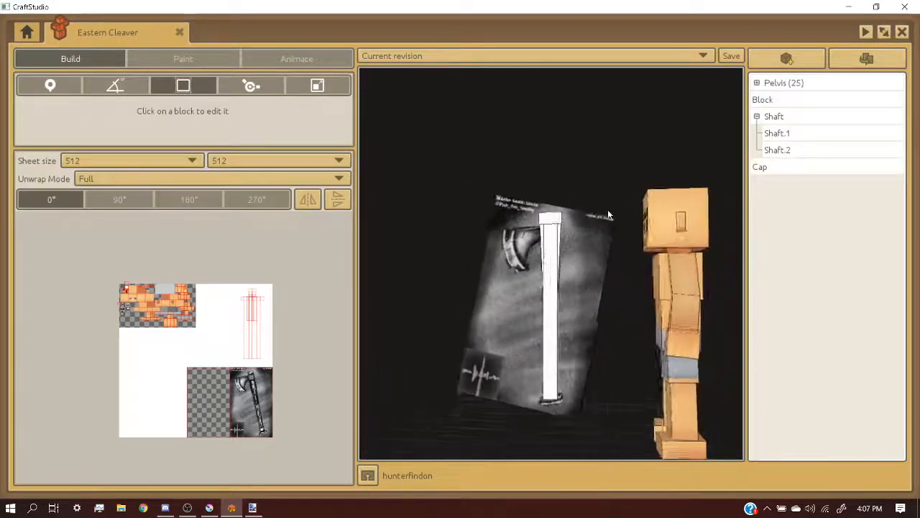
- Nest the Cap block under the Shaft block in the hierarchy
scroll(609, 214, "up", 5)
scroll(605, 213, "up", 1)
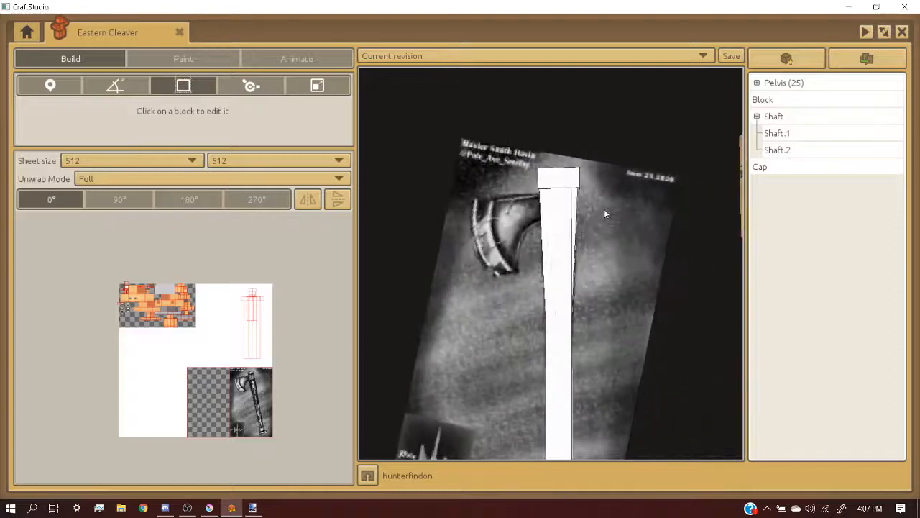
scroll(605, 214, "down", 2)
middle_click_drag(606, 214, 532, 190)
left_click(579, 197)
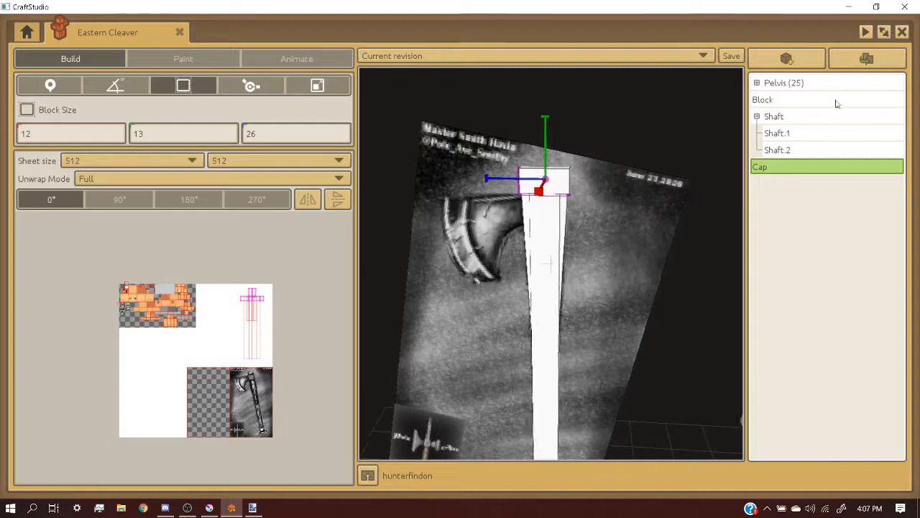
left_click(545, 220)
left_click_drag(781, 171, 782, 120)
left_click(780, 121)
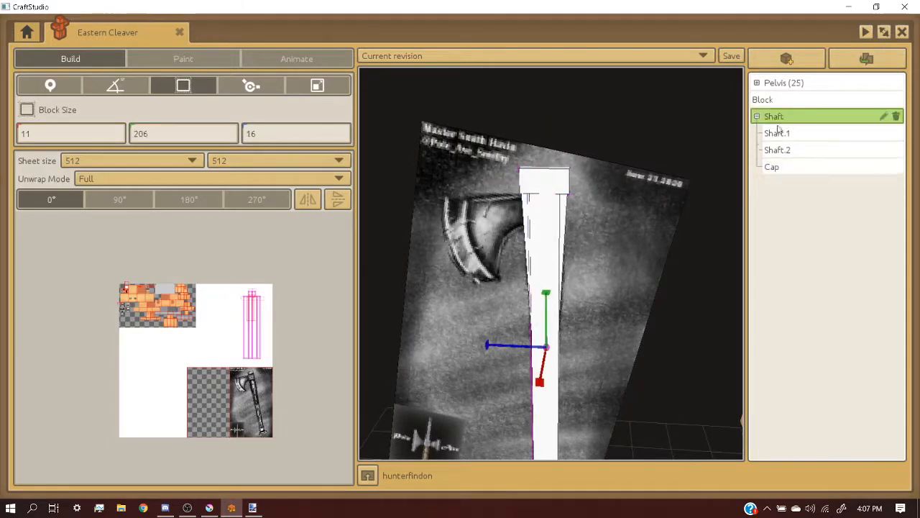
- Shift the Shaft group aside to a Z position of 78 to examine the reference axe, and return it to 0.24
left_click(56, 88)
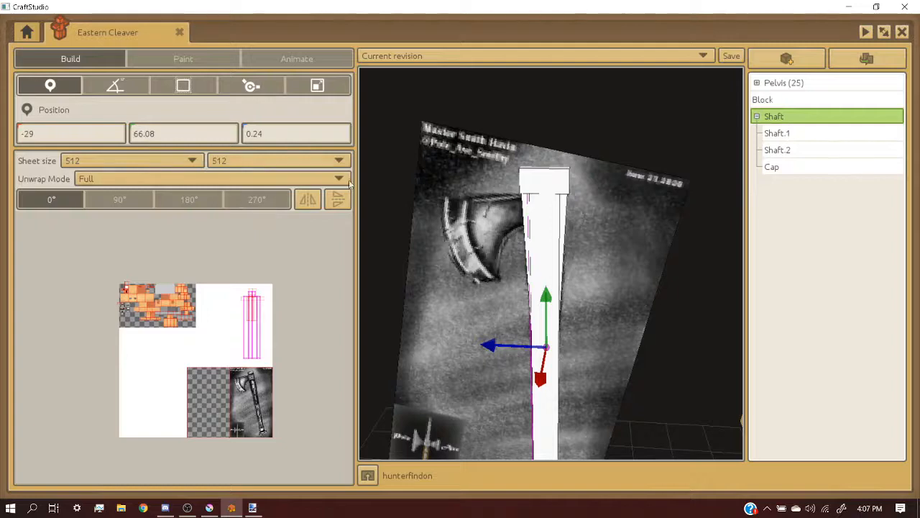
middle_click_drag(493, 345, 520, 292)
right_click_drag(509, 292, 505, 303)
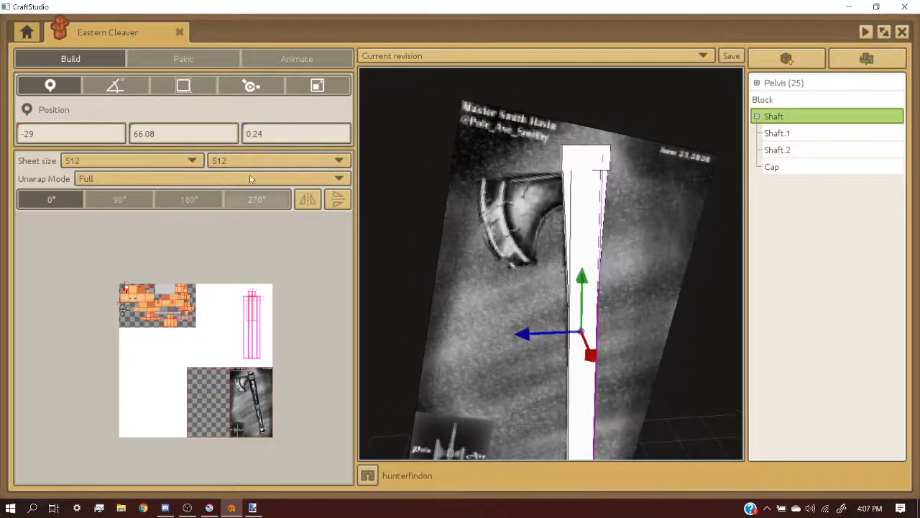
middle_click_drag(504, 303, 501, 303)
left_click(512, 337)
scroll(514, 341, "up", 2)
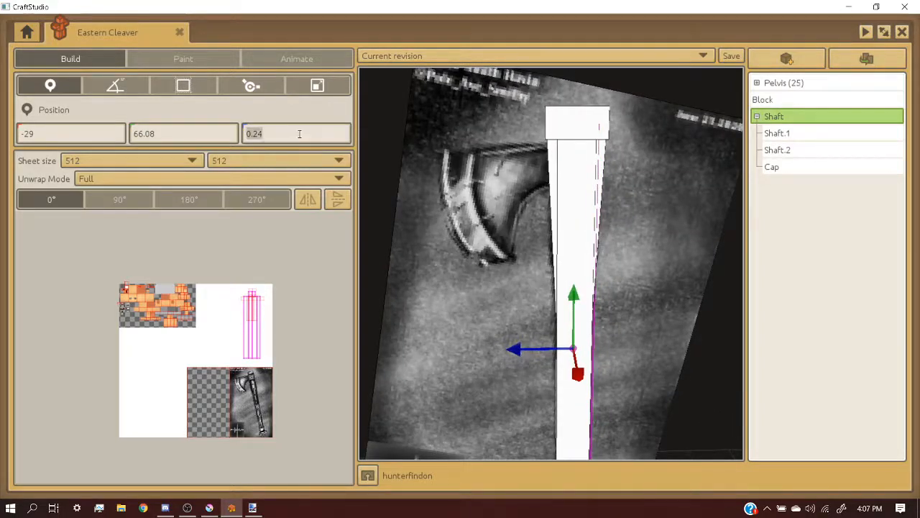
type("78")
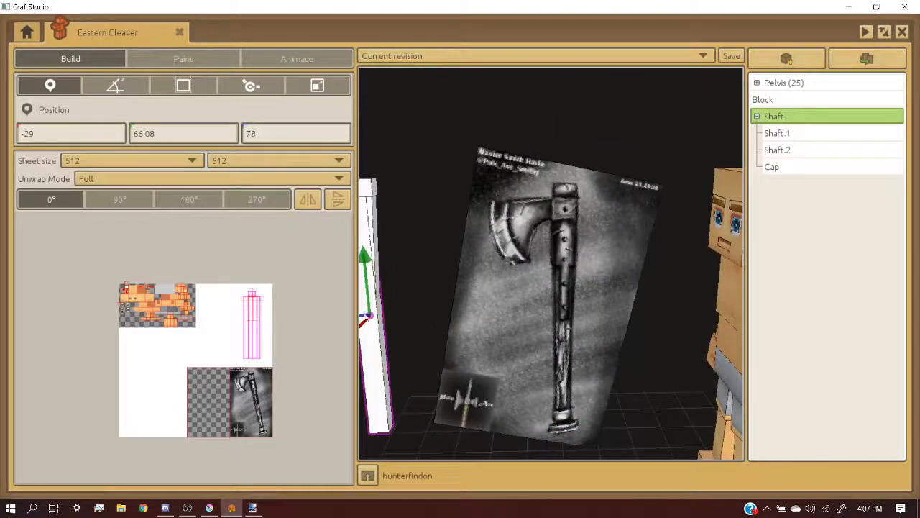
middle_click_drag(548, 197, 531, 195)
scroll(531, 194, "up", 3)
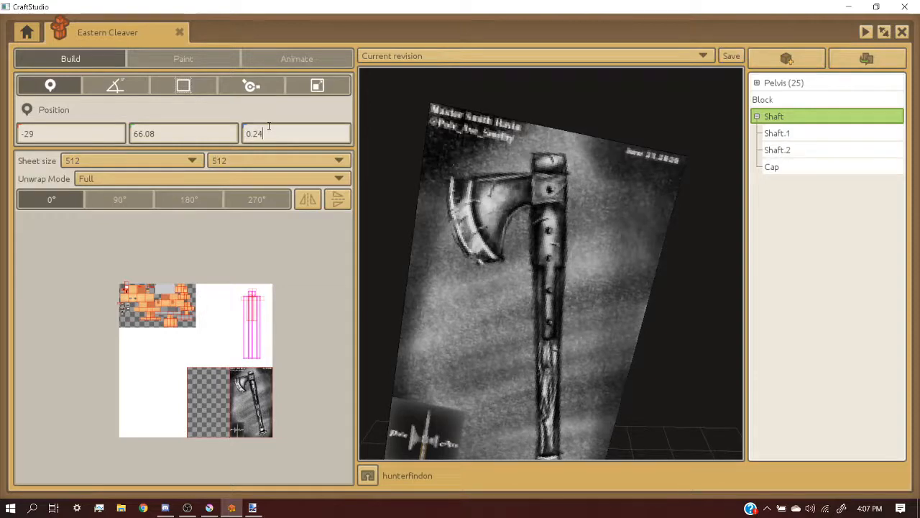
key("Return")
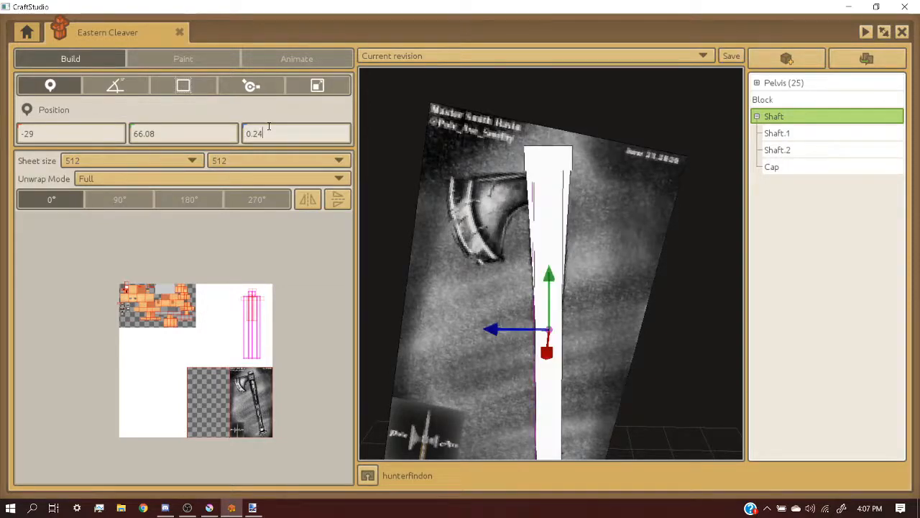
- Duplicate the Cap block under the name HeadMain
scroll(541, 171, "down", 3)
scroll(541, 171, "up", 3)
right_click_drag(541, 173, 503, 195)
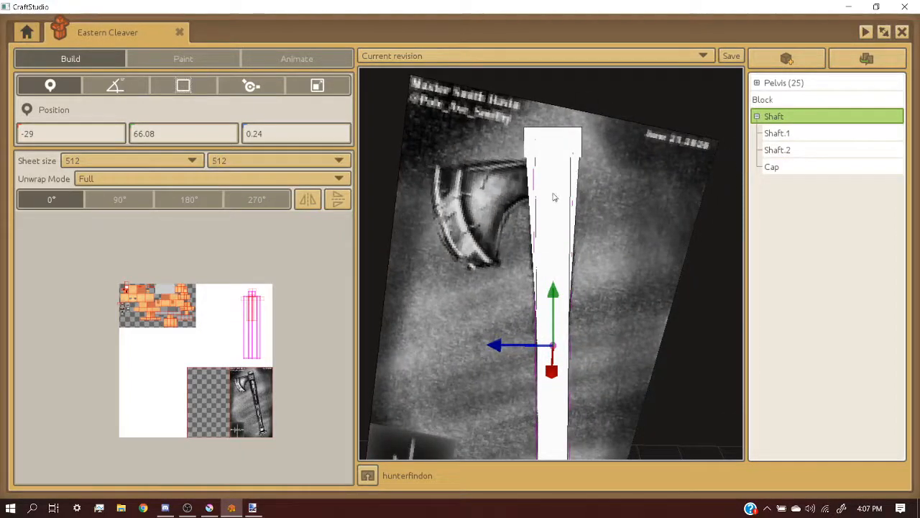
left_click(552, 147)
left_click(898, 61)
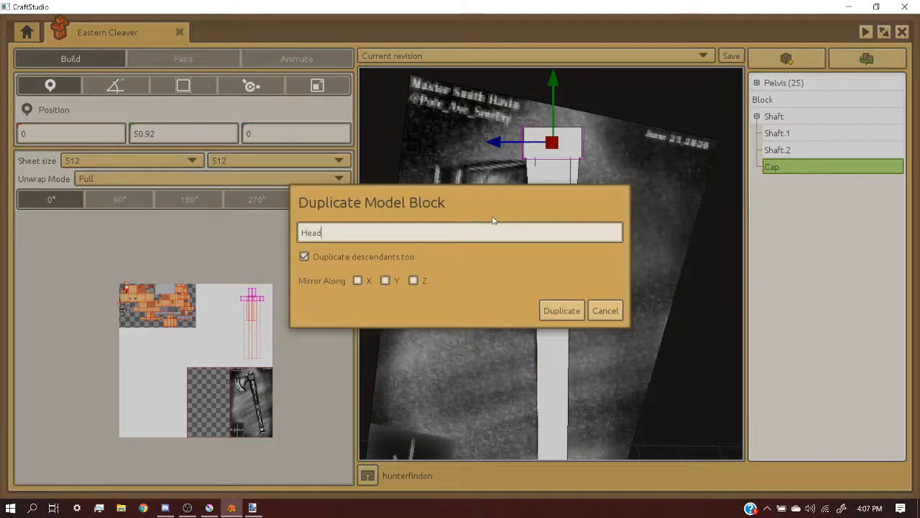
key("Return")
- Move HeadMain down below the Cap to a Y position of 43 and set its Y block size to 20
scroll(503, 210, "down", 2)
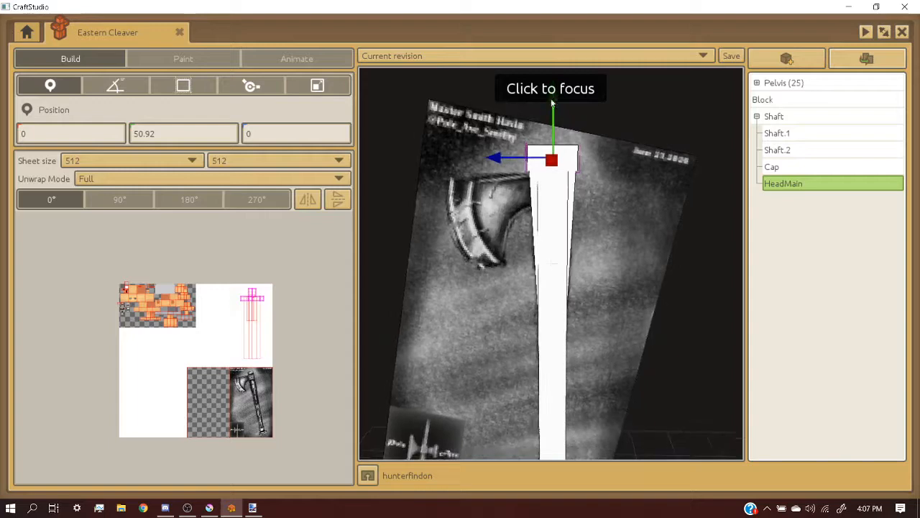
mouse_move(553, 102)
left_mouse_down()
mouse_move(550, 135)
mouse_move(552, 101)
left_mouse_up()
left_click(183, 86)
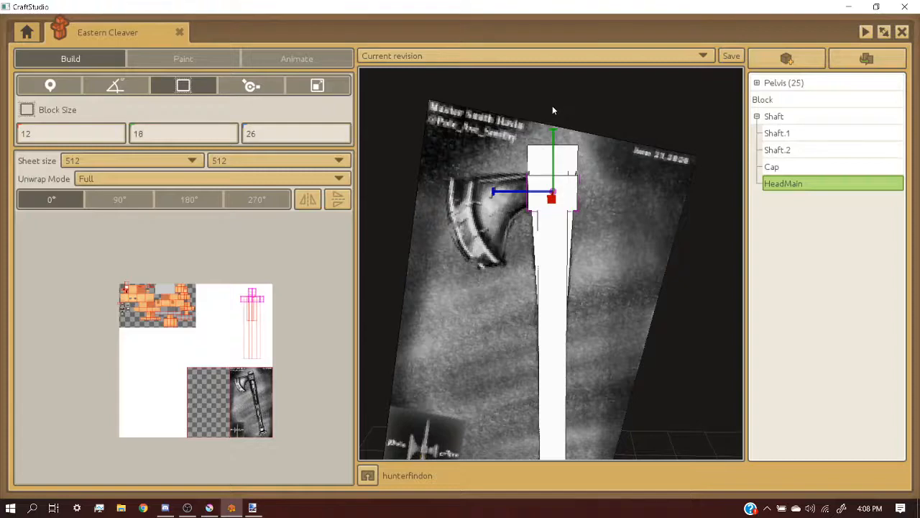
left_click(49, 86)
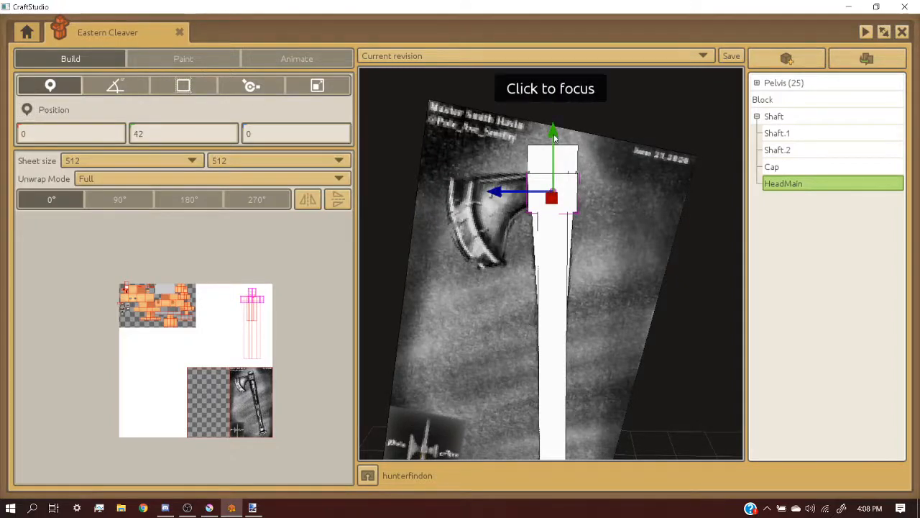
left_click_drag(553, 137, 555, 130)
middle_click_drag(551, 264, 489, 263)
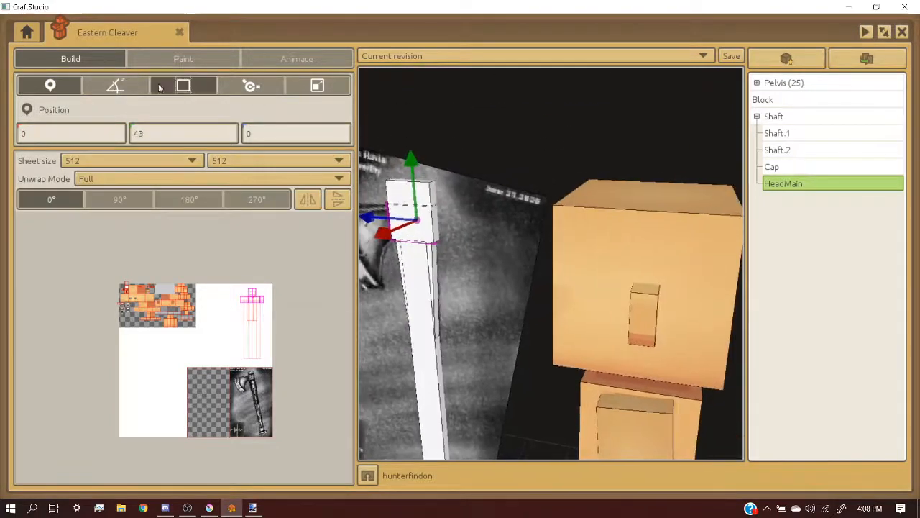
- Enlarge HeadMain to an X block size of 13 and a Z block size of 27
left_click(177, 86)
double_click(785, 190)
scroll(644, 260, "up", 3)
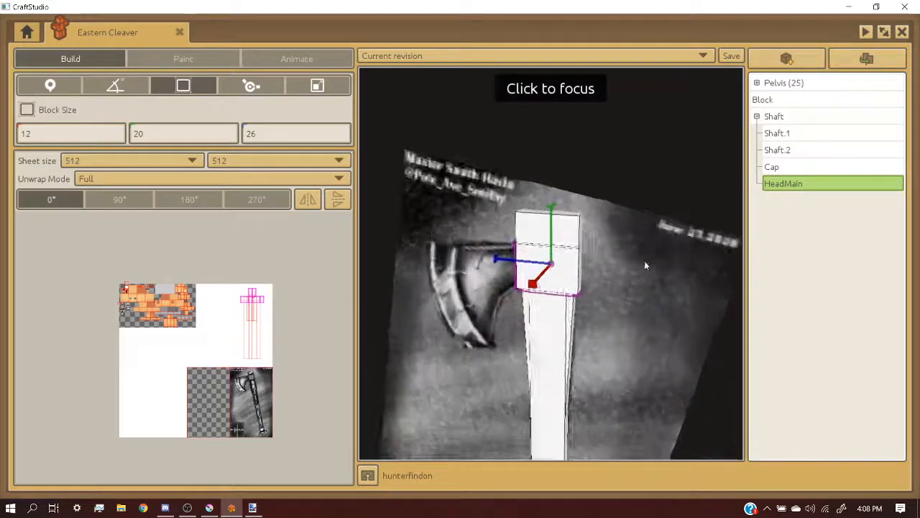
middle_click_drag(644, 261, 639, 265)
scroll(639, 266, "up", 2)
scroll(640, 265, "up", 2)
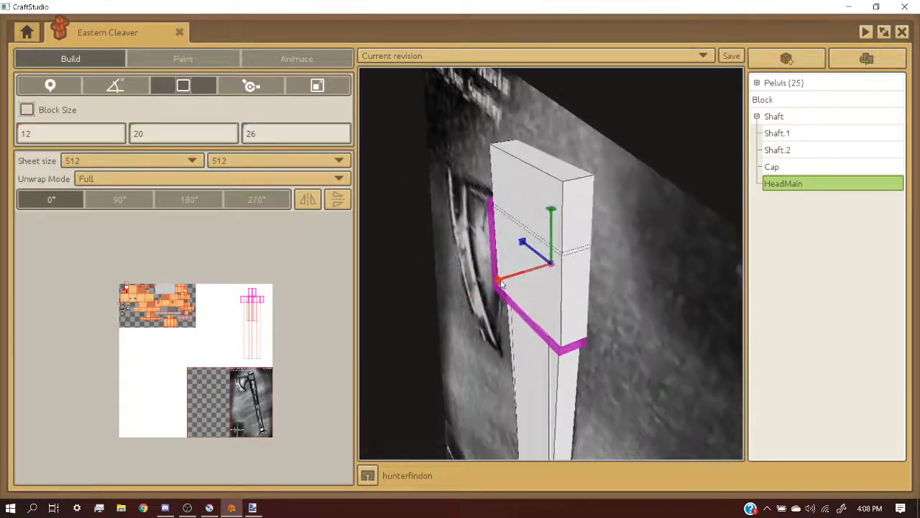
left_click_drag(496, 284, 489, 286)
right_click_drag(489, 286, 494, 259)
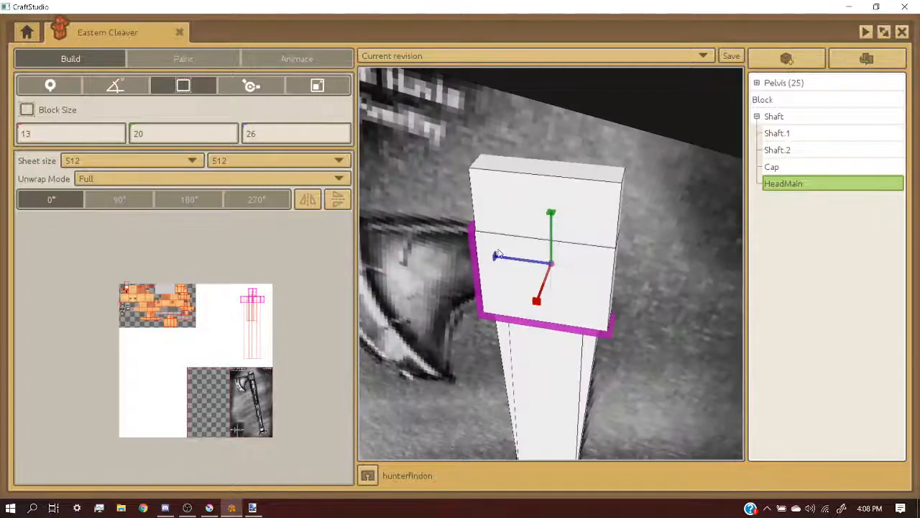
left_click_drag(495, 259, 483, 260)
middle_click_drag(489, 262, 516, 251)
- Examine how HeadMain lines up with the axe blade on the reference plane
scroll(499, 261, "down", 6)
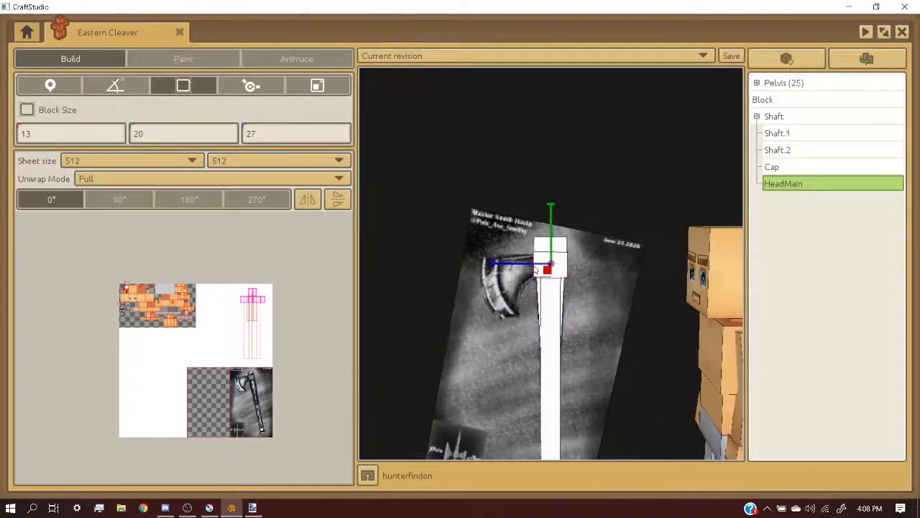
scroll(535, 269, "up", 5)
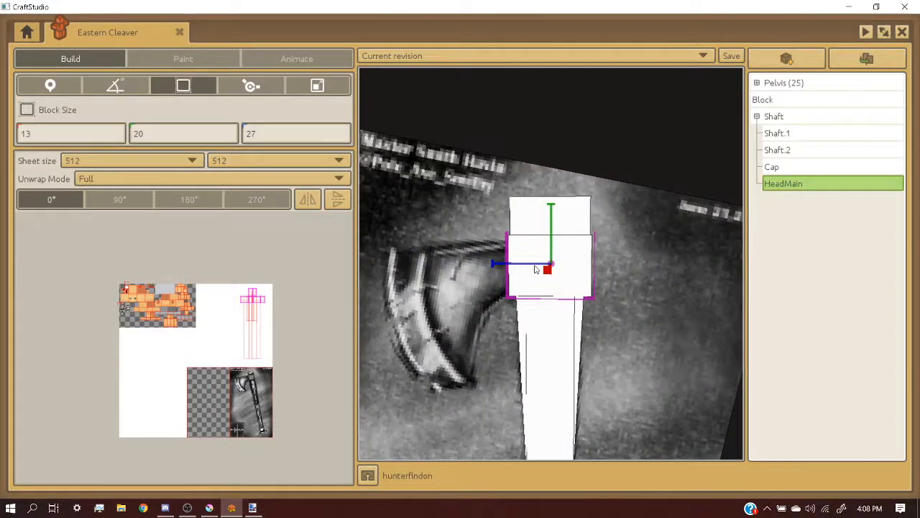
scroll(535, 269, "down", 3)
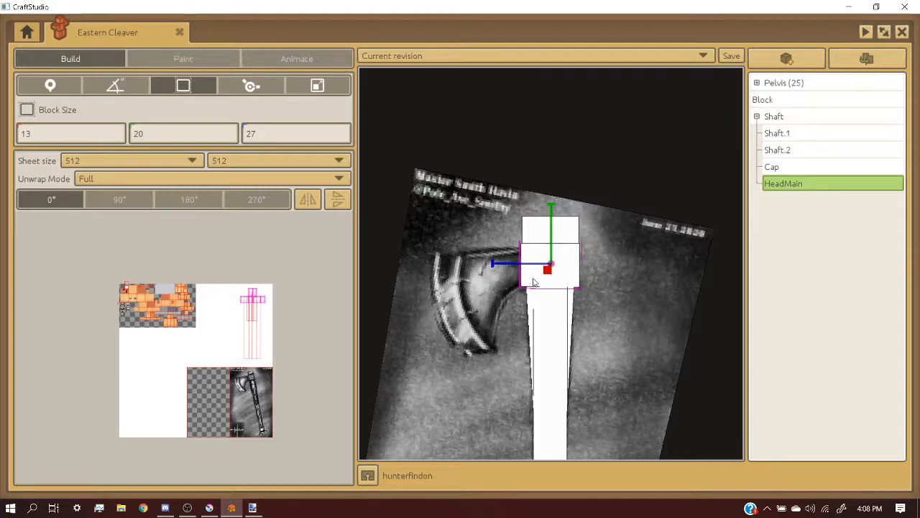
scroll(535, 281, "down", 5)
left_click(568, 171)
scroll(567, 243, "up", 4)
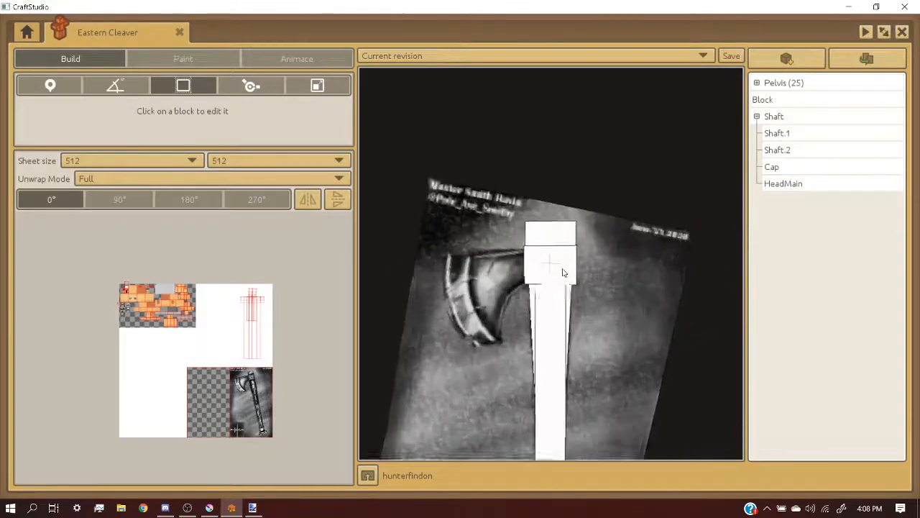
scroll(564, 272, "up", 3)
scroll(563, 272, "down", 1)
left_click(564, 271)
middle_click_drag(563, 272, 657, 275)
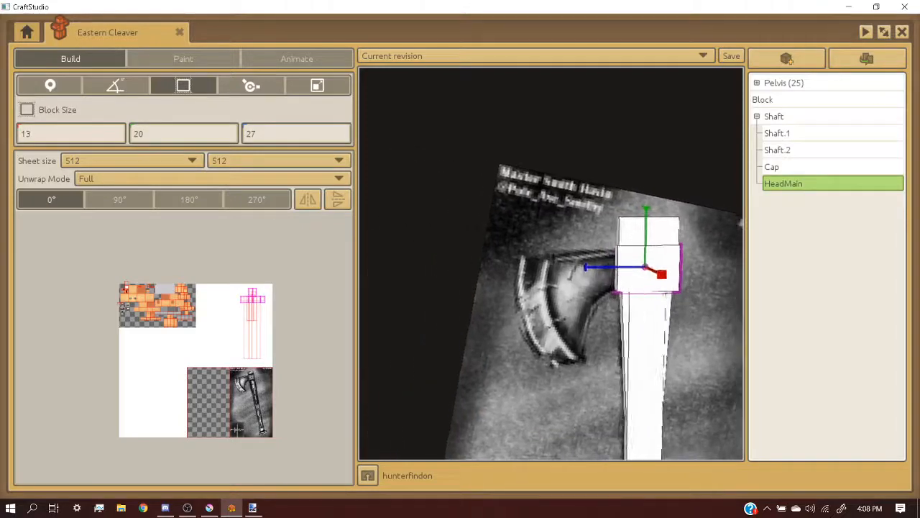
scroll(568, 270, "down", 4)
middle_click_drag(568, 270, 575, 273)
scroll(575, 272, "up", 3)
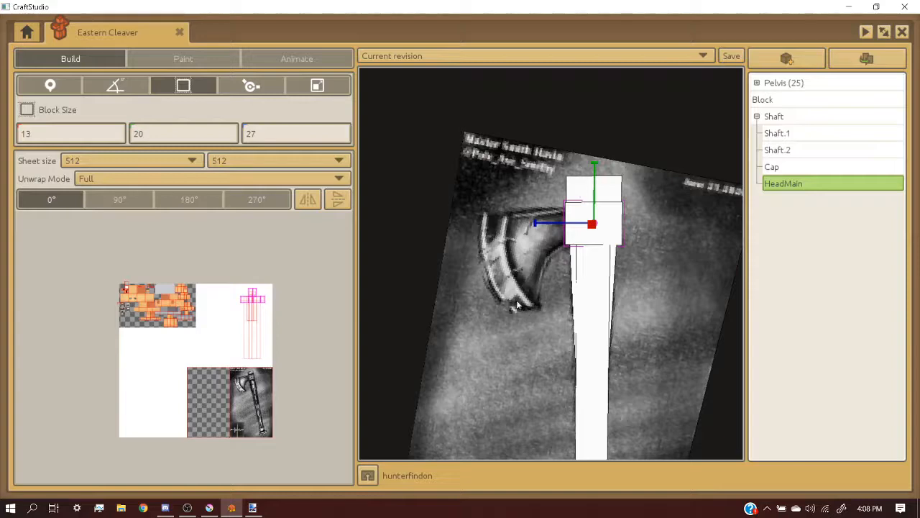
- Duplicate the HeadMain block under the name Head2
left_click(866, 58)
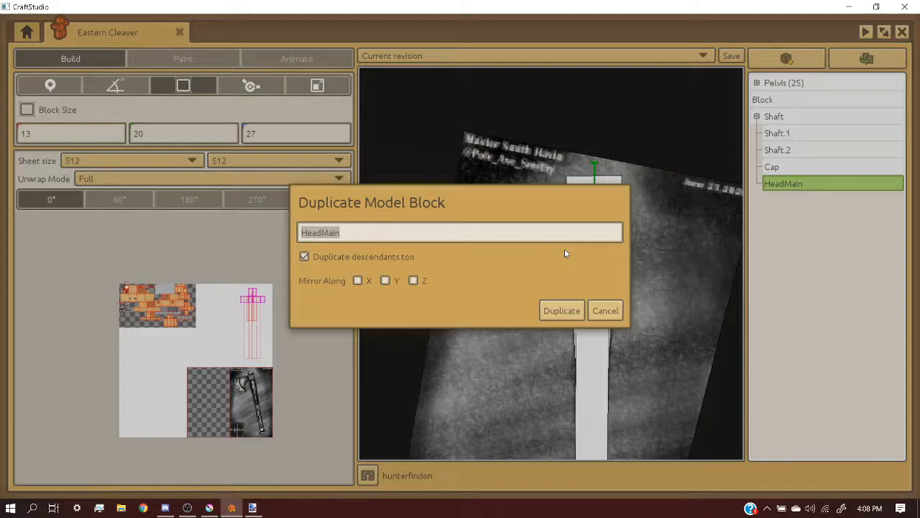
type("Head2")
key("Return")
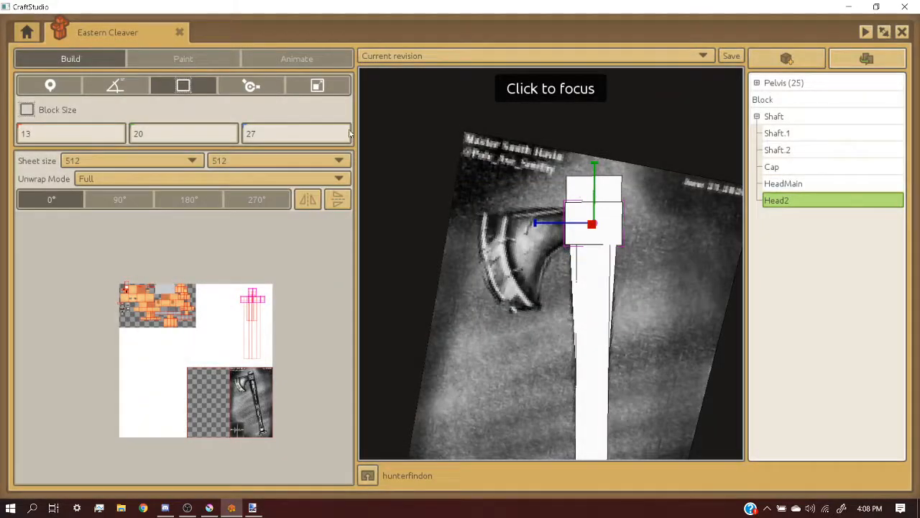
- Move Head2 out from HeadMain toward the reference blade to a Z position of 13
key("w")
mouse_move(535, 227)
left_mouse_down()
mouse_move(492, 225)
mouse_move(554, 229)
left_mouse_up()
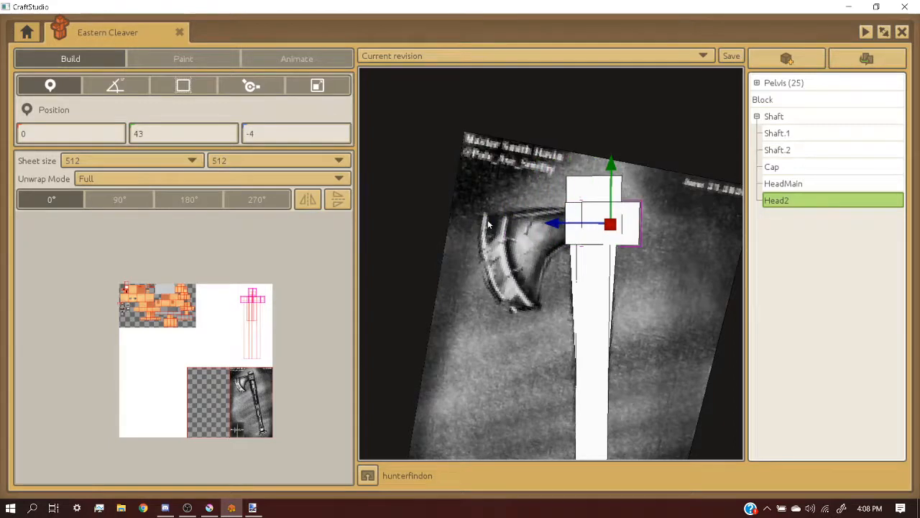
middle_click_drag(532, 205, 555, 217)
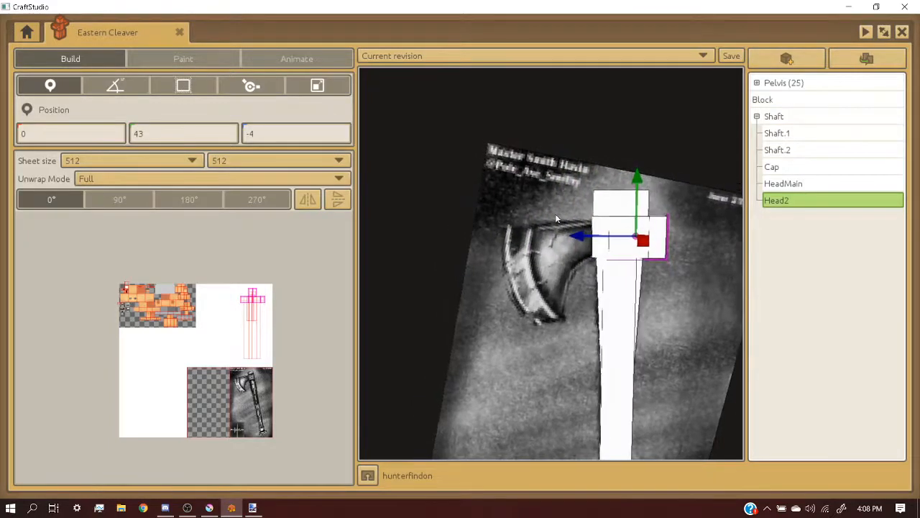
scroll(523, 247, "up", 3)
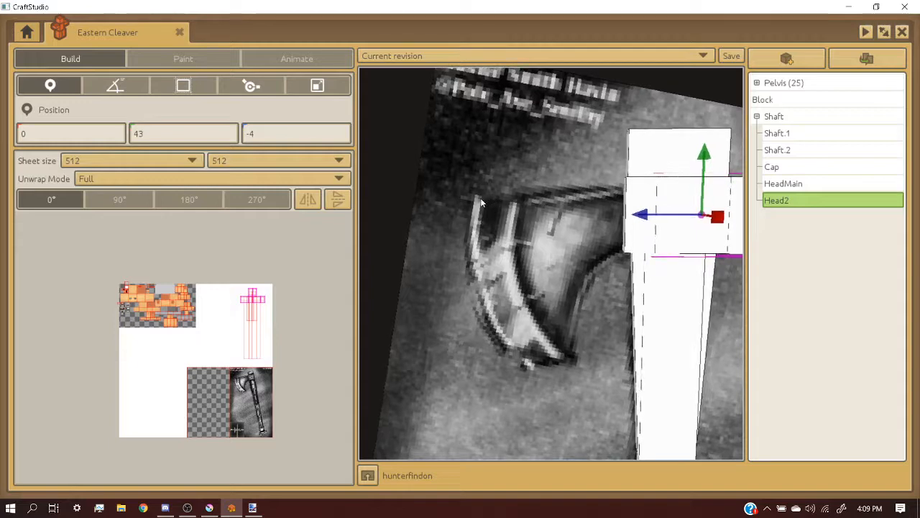
left_click_drag(642, 215, 514, 210)
- Shift the Shaft group aside to a Z position of 94 to examine the reference blade, and return it to 0.24
scroll(515, 209, "down", 2)
scroll(514, 210, "down", 6)
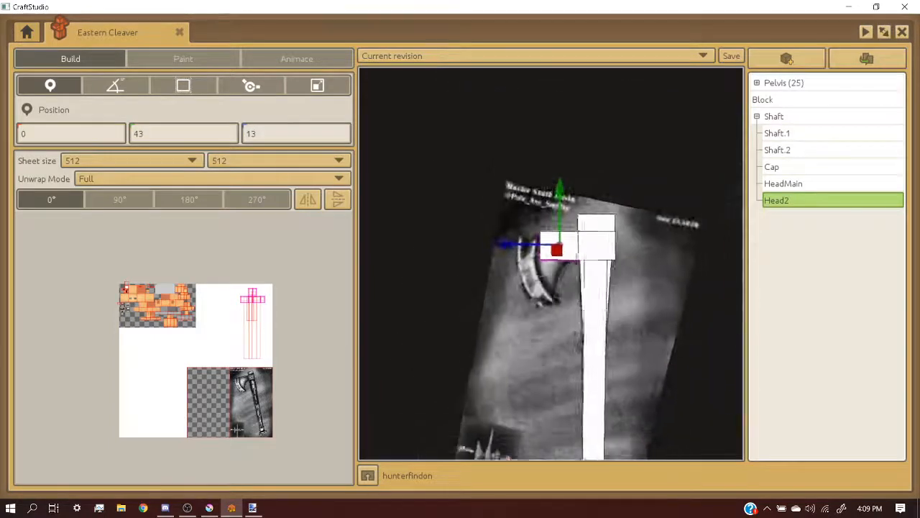
middle_click_drag(518, 210, 519, 146)
scroll(540, 149, "up", 2)
scroll(542, 151, "up", 2)
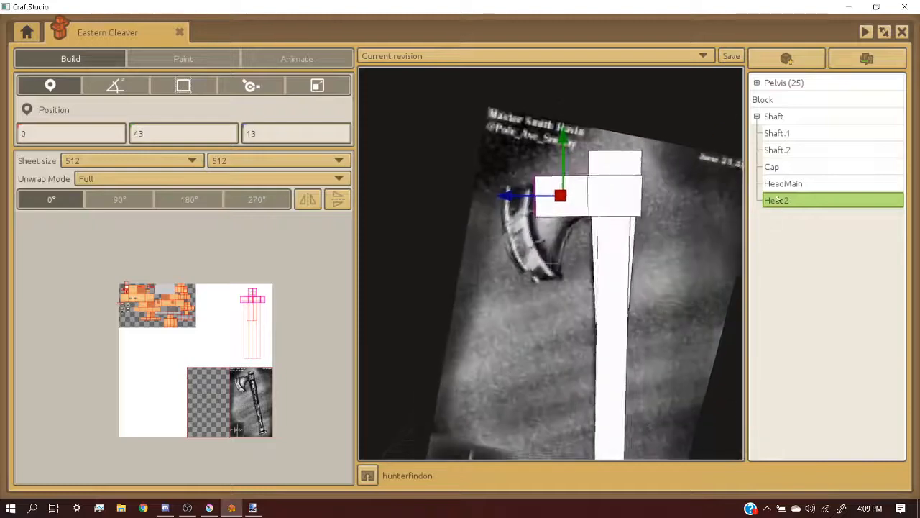
left_click(791, 115)
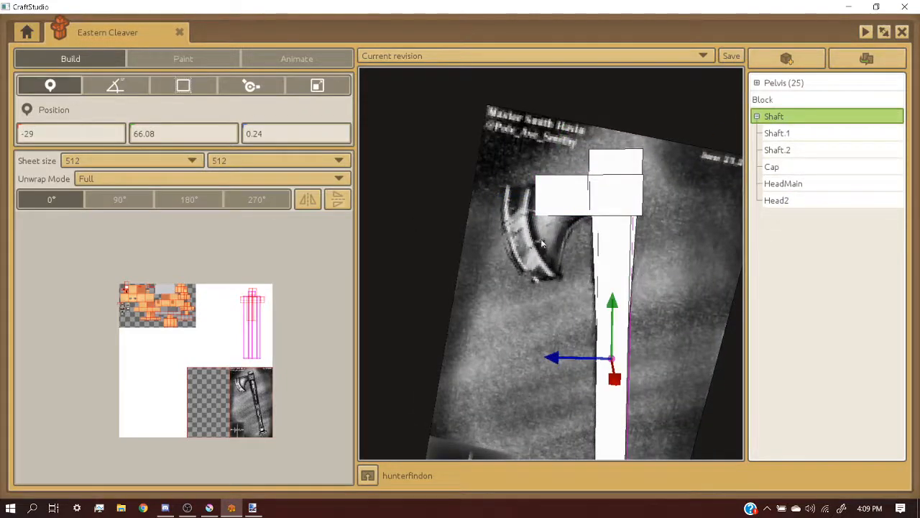
scroll(425, 187, "down", 5)
left_click(302, 141)
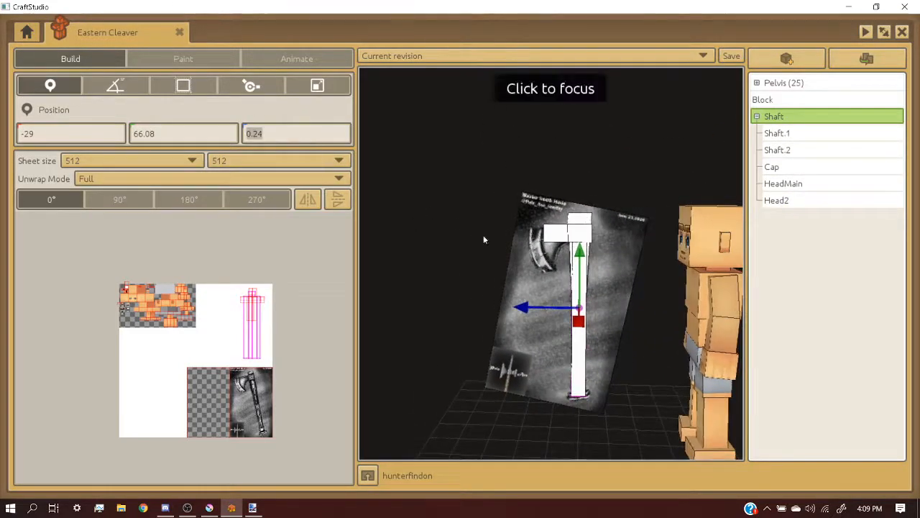
left_click_drag(525, 309, 367, 299)
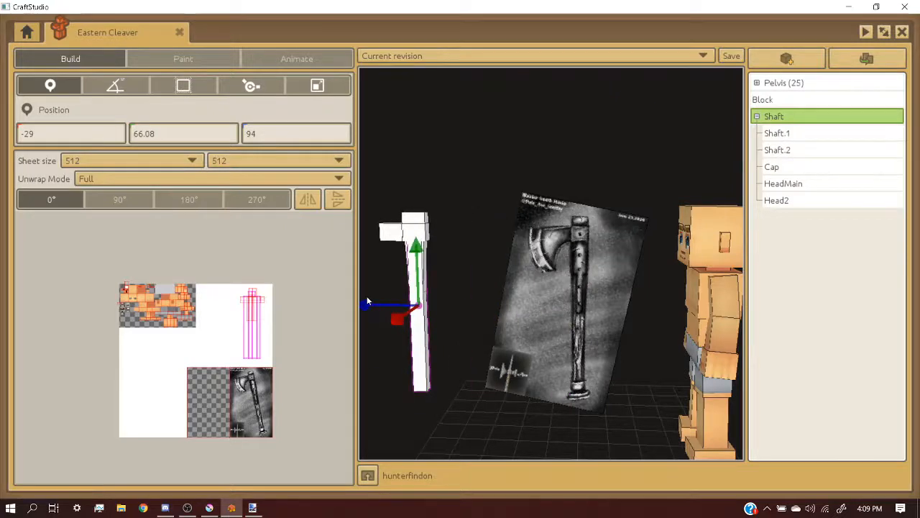
scroll(498, 262, "up", 3)
scroll(518, 223, "down", 2)
left_click(288, 135)
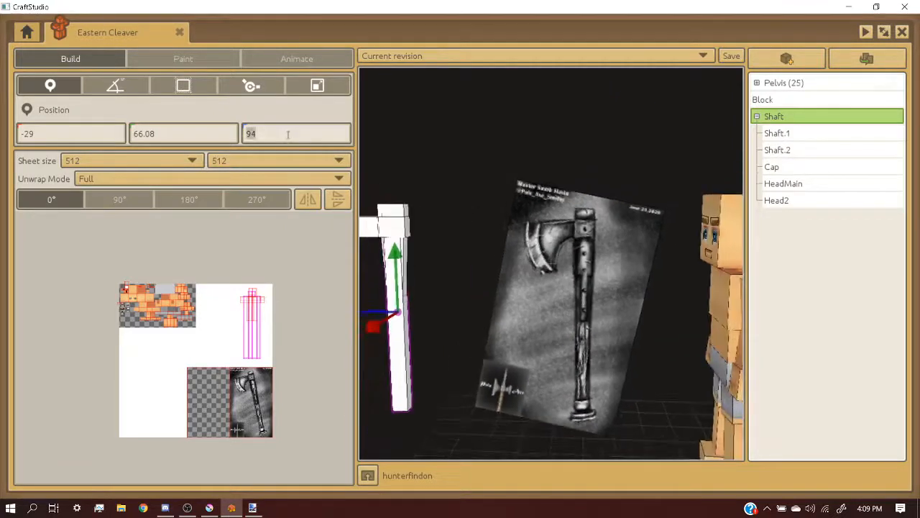
type("0.24")
key("Return")
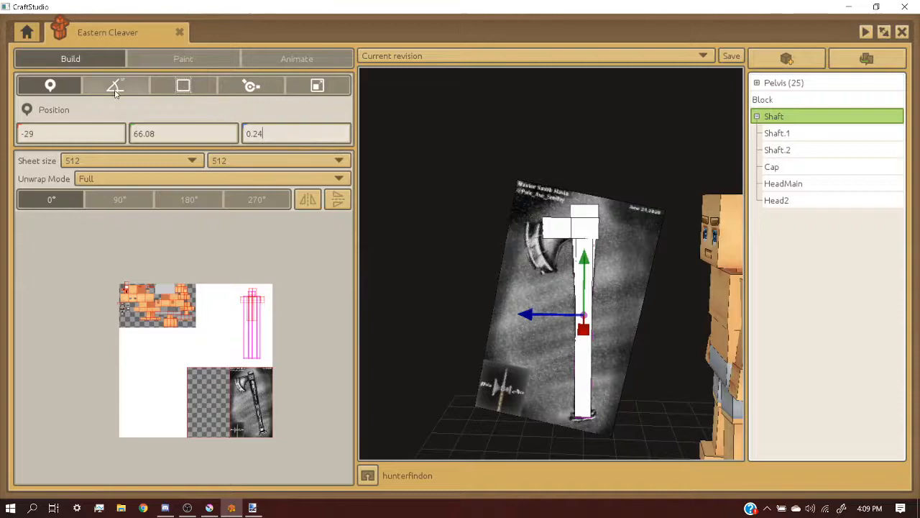
- Adjust Head2's Z position to 13.49 so it sits flush against HeadMain
scroll(495, 232, "up", 5)
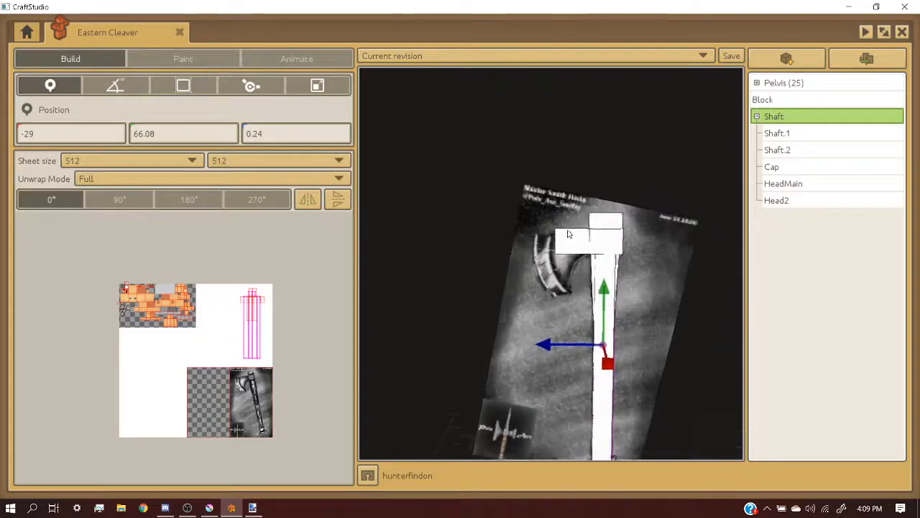
left_click(560, 249)
scroll(507, 235, "up", 2)
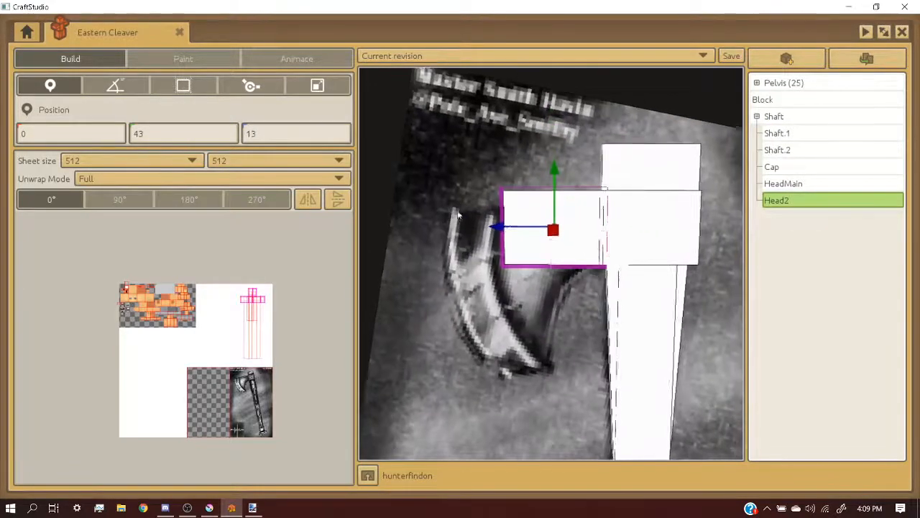
left_click_drag(497, 231, 499, 228)
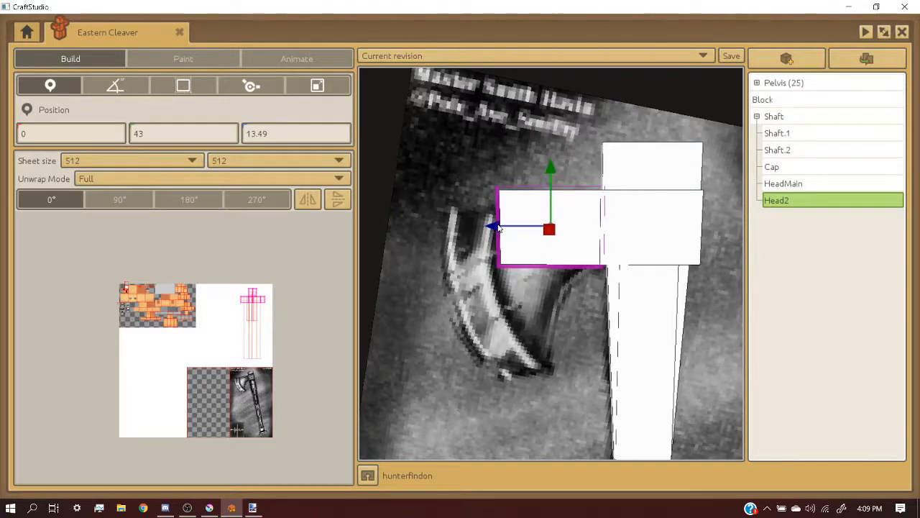
- Thin Head2 to an X block size of 11 and check it against HeadMain
right_click_drag(504, 229, 551, 263)
double_click(800, 202)
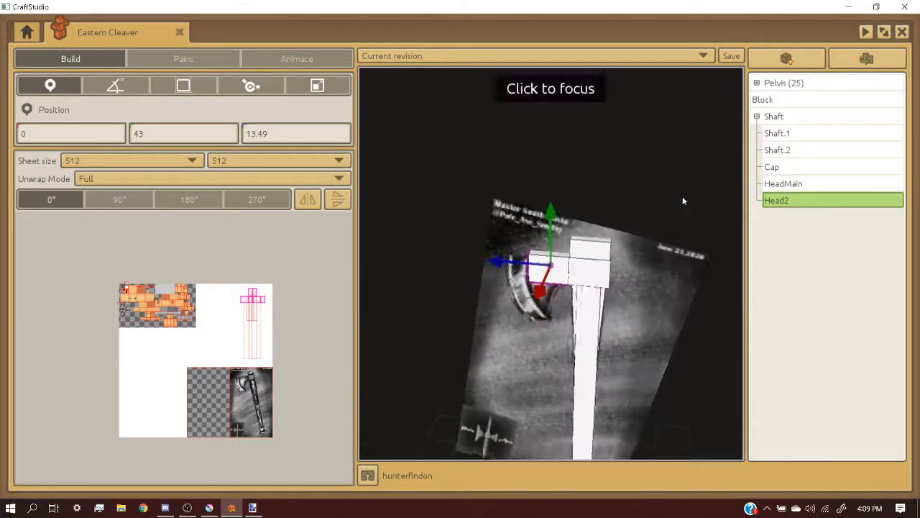
left_click(193, 90)
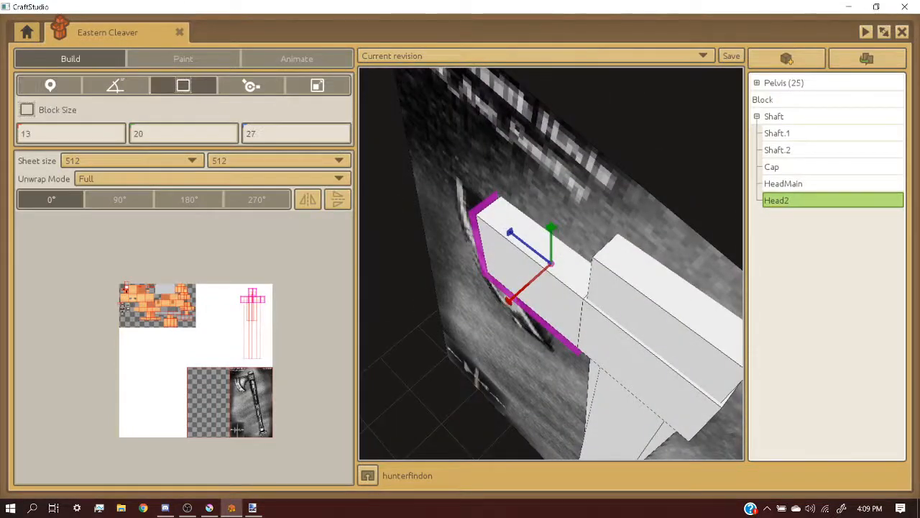
middle_click_drag(575, 187, 503, 276)
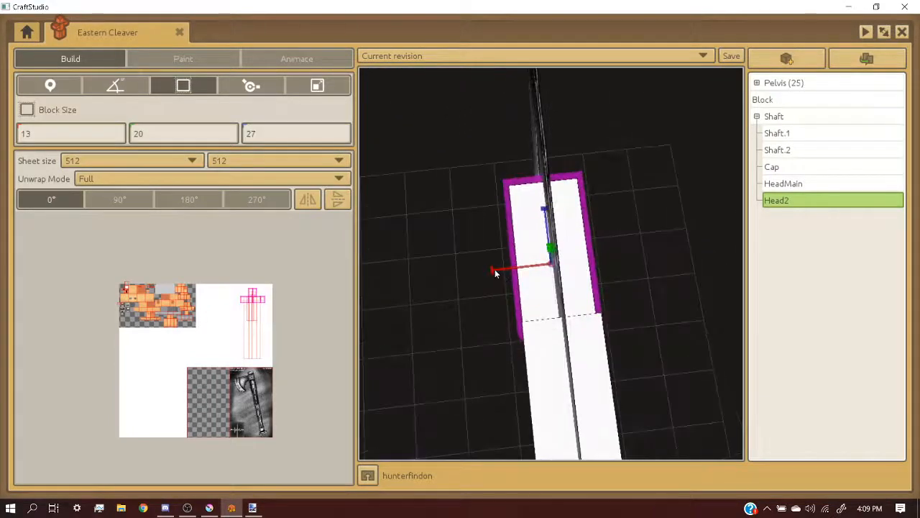
left_click_drag(492, 269, 499, 268)
left_click_drag(503, 272, 506, 273)
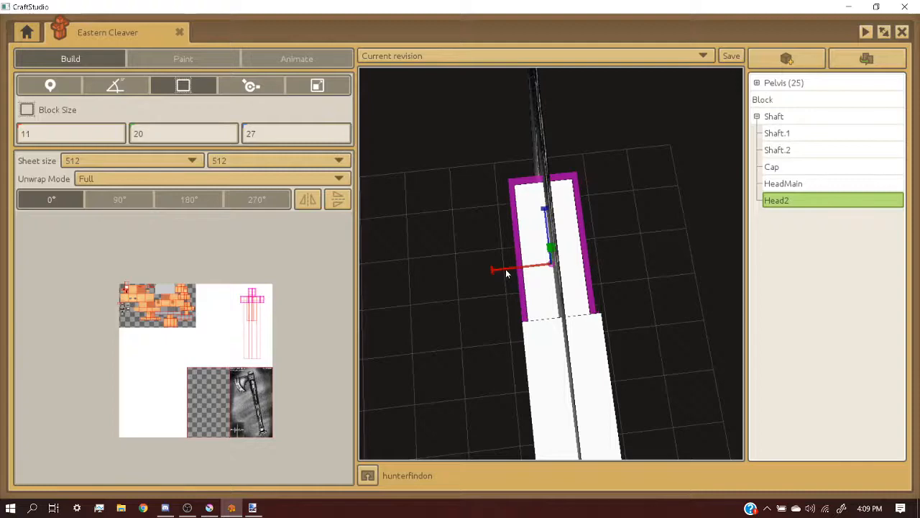
middle_click_drag(507, 273, 524, 283)
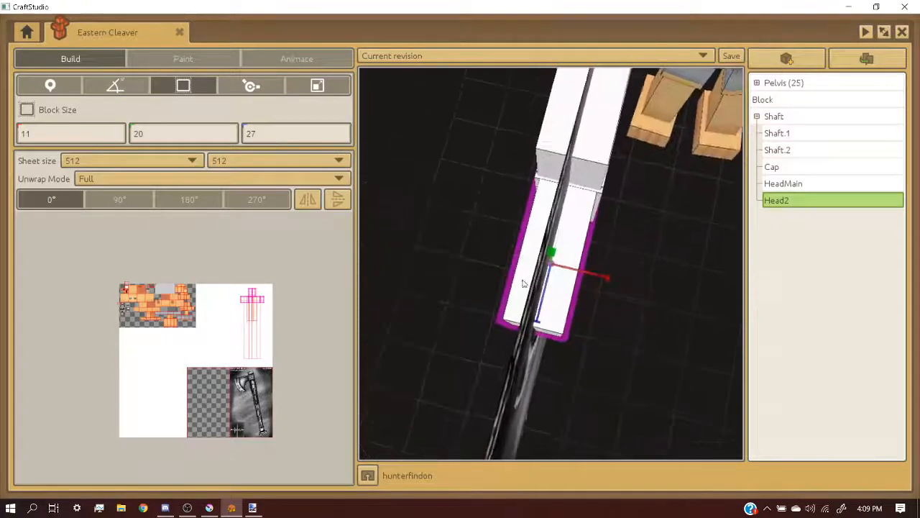
- Shorten Head2 to a Z block size of 20 and move it back against HeadMain at a Z position of 11.7
middle_click_drag(608, 277, 532, 204)
right_click_drag(579, 271, 503, 280)
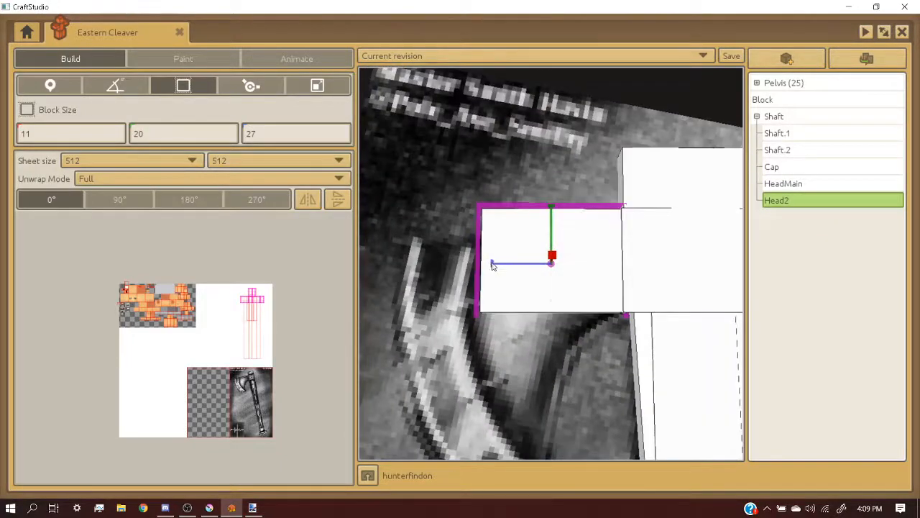
left_click_drag(493, 265, 519, 266)
left_click(49, 86)
middle_click_drag(554, 289, 363, 280)
right_click_drag(618, 288, 620, 251)
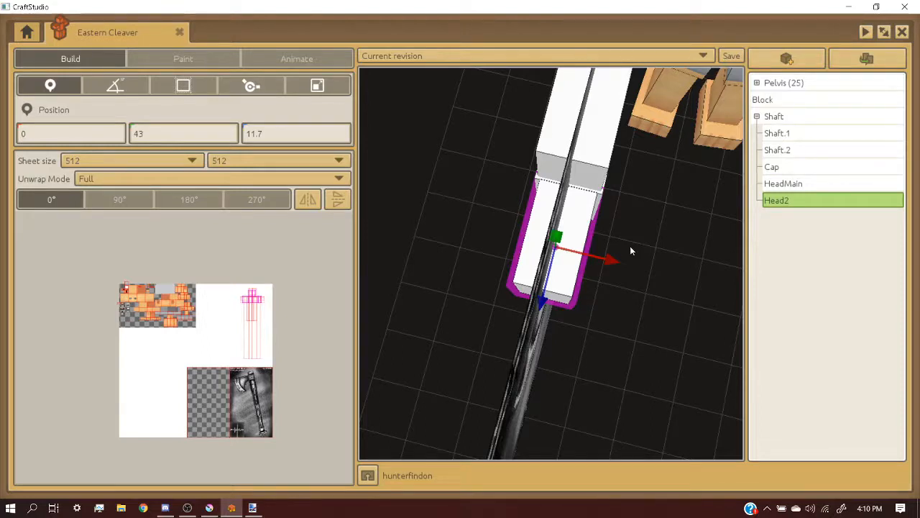
middle_click_drag(630, 250, 581, 245)
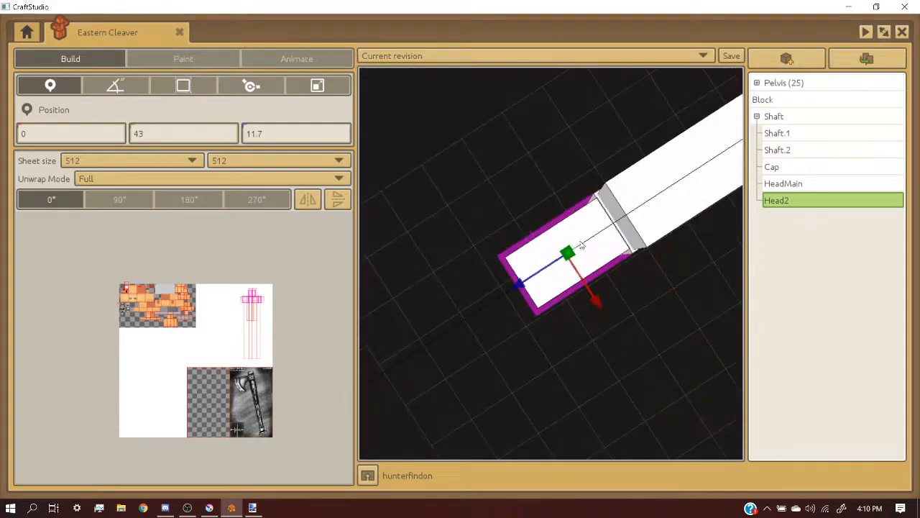
right_click_drag(581, 245, 611, 274)
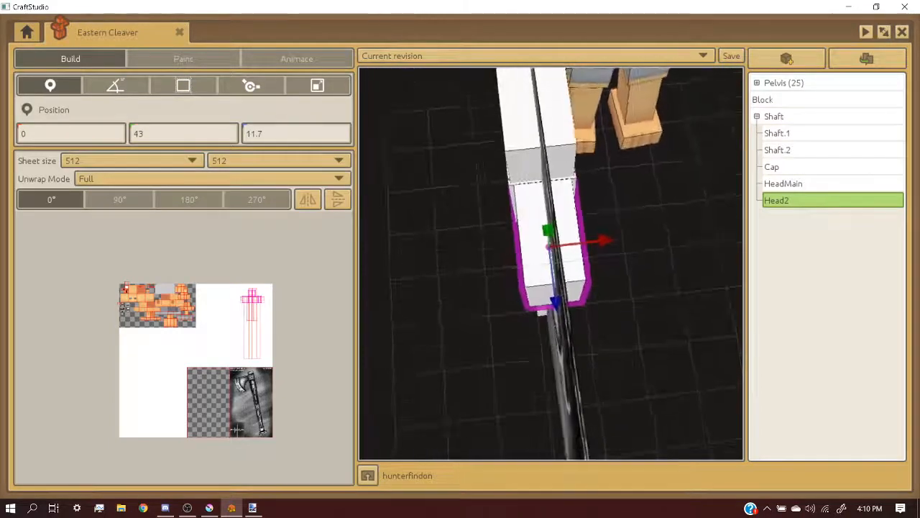
middle_click_drag(611, 284, 586, 253)
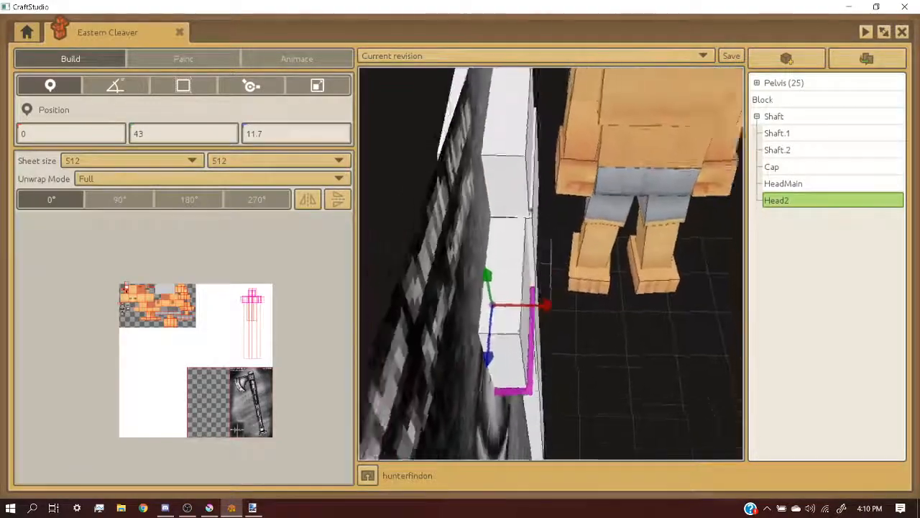
right_click_drag(605, 286, 600, 277)
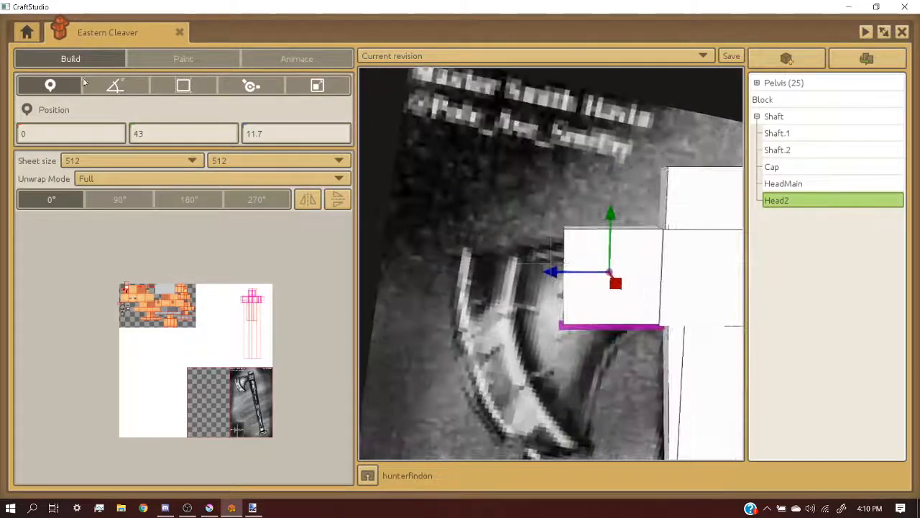
- Duplicate Head2 as Head3 and move the copy out toward the reference blade to a Z position of 21
left_click(867, 59)
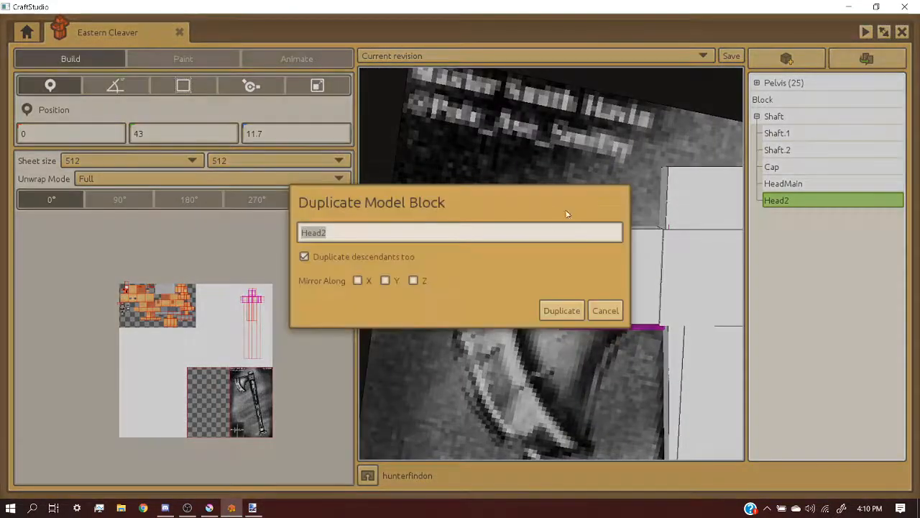
type("Head3")
key("Return")
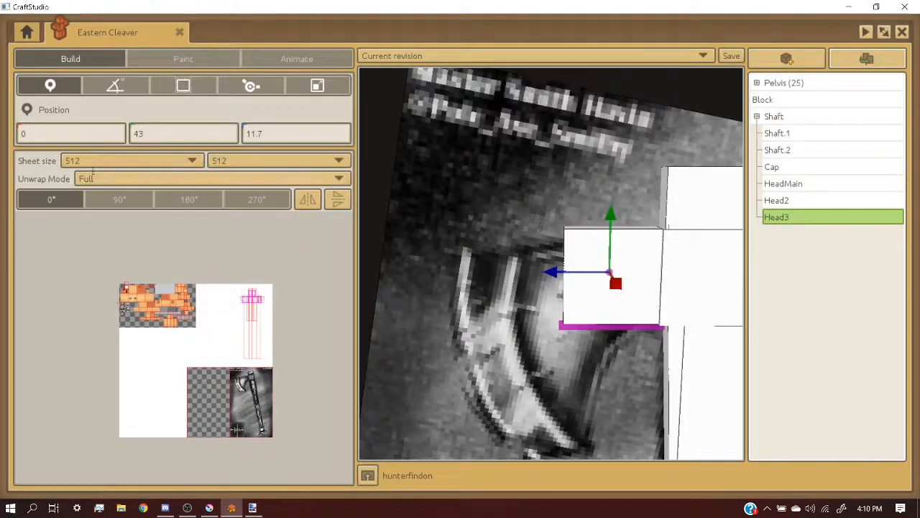
left_click_drag(550, 273, 460, 280)
scroll(460, 280, "down", 3)
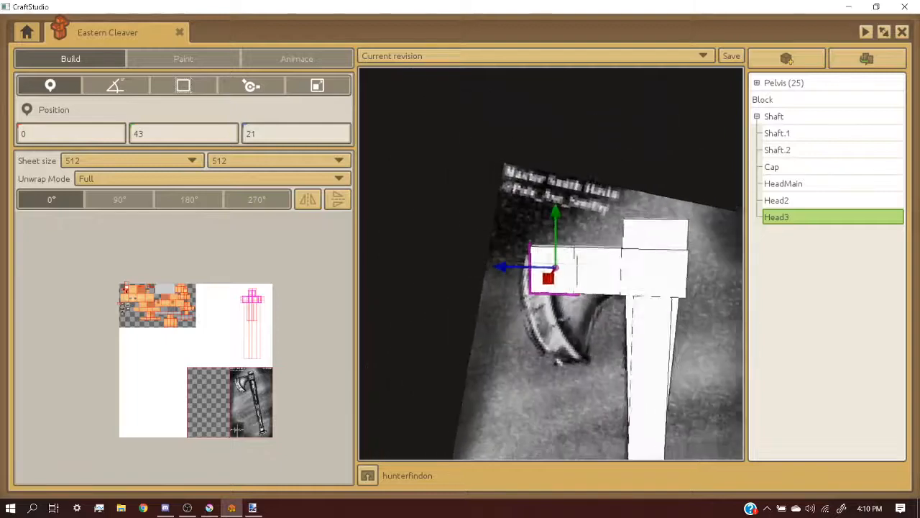
- Slim Head3 along X and shorten it to a Z block size of 17
middle_click_drag(460, 281, 363, 338)
left_click(183, 86)
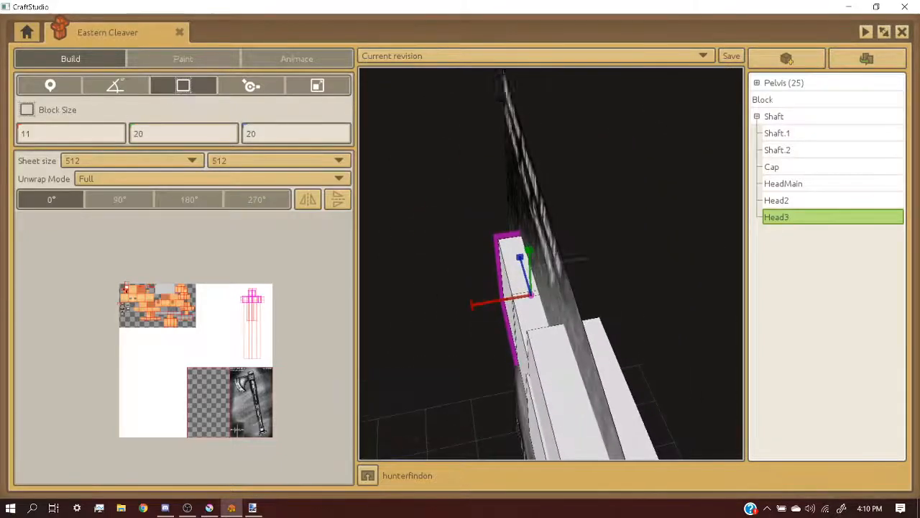
scroll(560, 302, "up", 3)
middle_click_drag(561, 302, 592, 334)
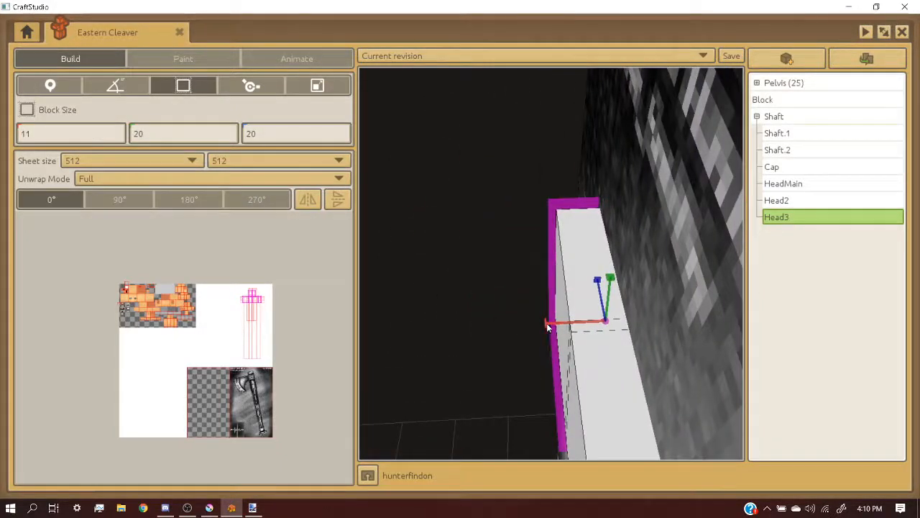
left_click_drag(547, 324, 557, 324)
middle_click_drag(558, 324, 612, 305)
right_click_drag(550, 263, 426, 288)
left_click_drag(430, 287, 462, 292)
- Thin Head3 to an X block size of 2 so it forms a narrow blade in front of Head2
right_click_drag(462, 292, 560, 260)
left_click_drag(561, 260, 624, 257)
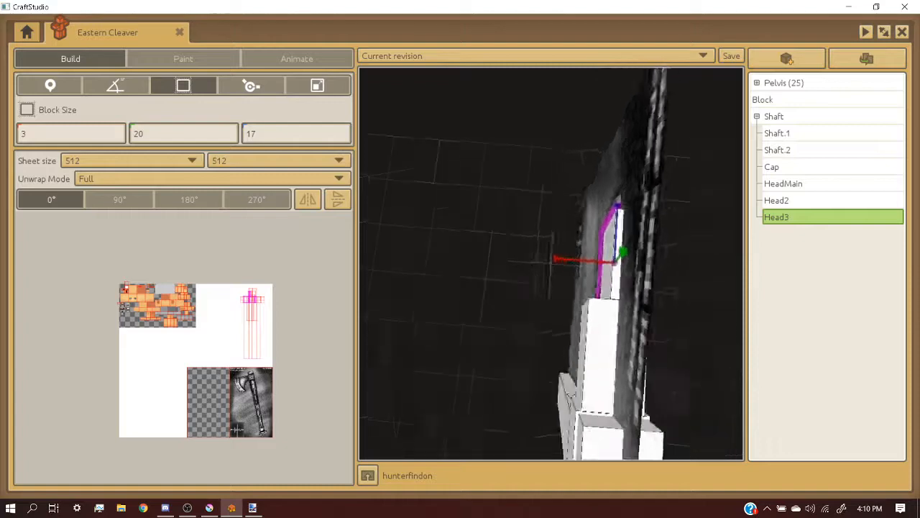
right_click_drag(624, 257, 496, 280)
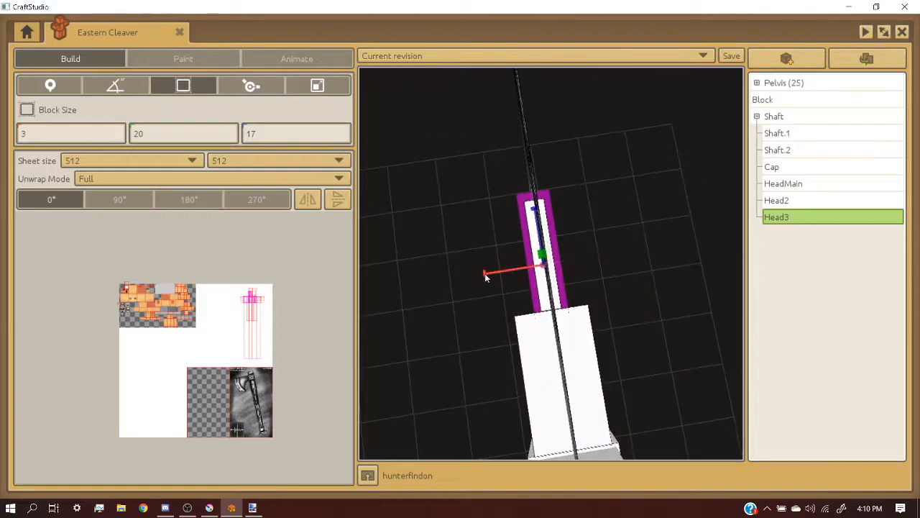
left_click_drag(485, 274, 481, 274)
right_click_drag(480, 274, 504, 153)
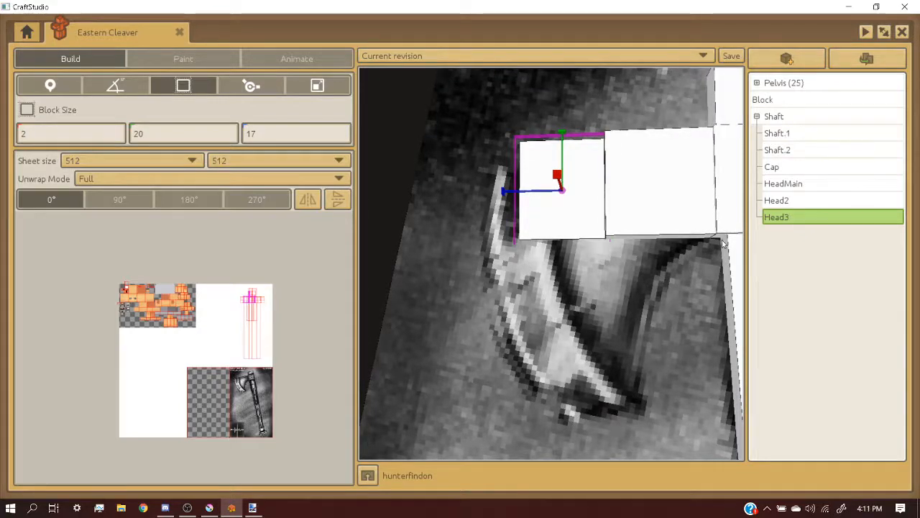
- Thin Head2 to an X block size of 3 so it tapers toward Head3
right_click_drag(515, 259, 516, 343)
left_click(525, 311)
scroll(511, 373, "up", 1)
left_click_drag(501, 361, 604, 359)
right_click_drag(603, 359, 521, 376)
mouse_move(499, 377)
left_mouse_down()
mouse_move(518, 375)
mouse_move(510, 375)
left_mouse_up()
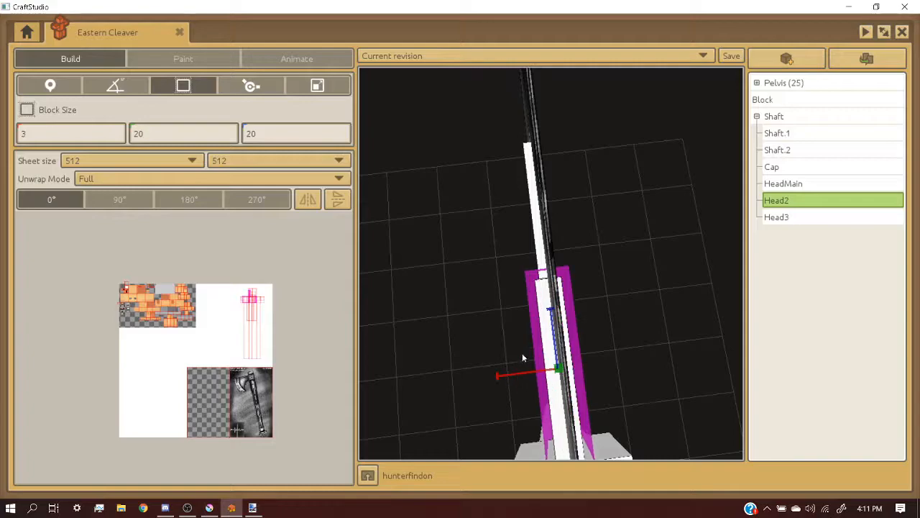
right_click_drag(522, 354, 568, 288)
- Reduce the Cap to an X block size of 11
right_click_drag(503, 366, 554, 316)
left_click(568, 283)
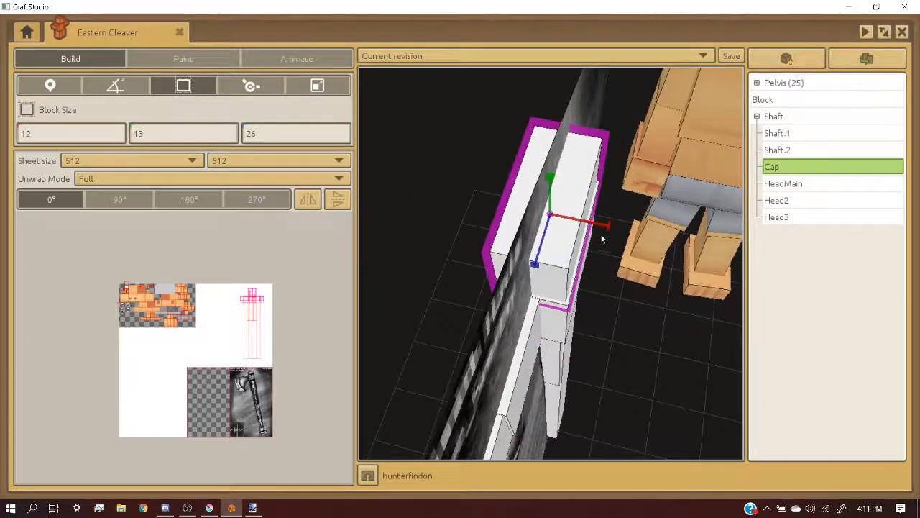
mouse_move(608, 233)
right_mouse_down()
mouse_move(588, 219)
mouse_move(603, 225)
right_mouse_up()
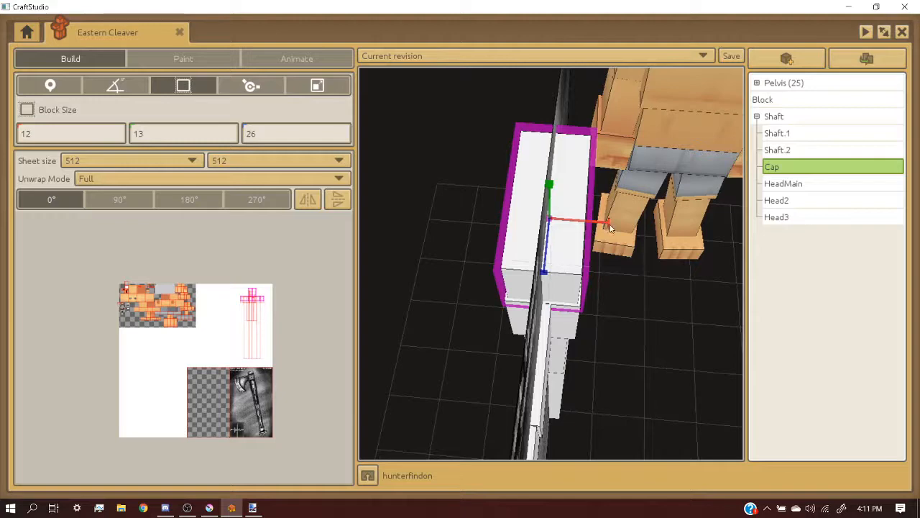
left_click_drag(609, 227, 604, 227)
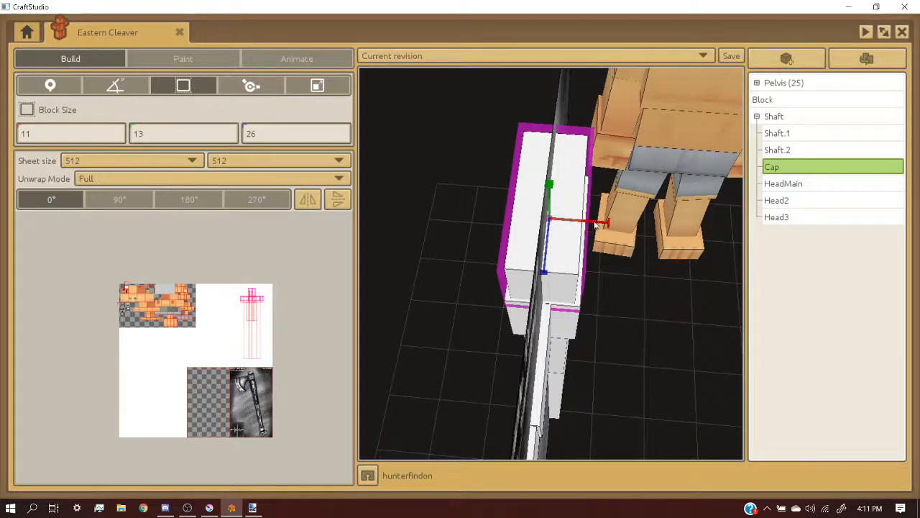
right_click_drag(595, 226, 575, 220)
left_click_drag(517, 280, 515, 283)
- Thin the main Shaft block to an X block size of 10
left_click(573, 307)
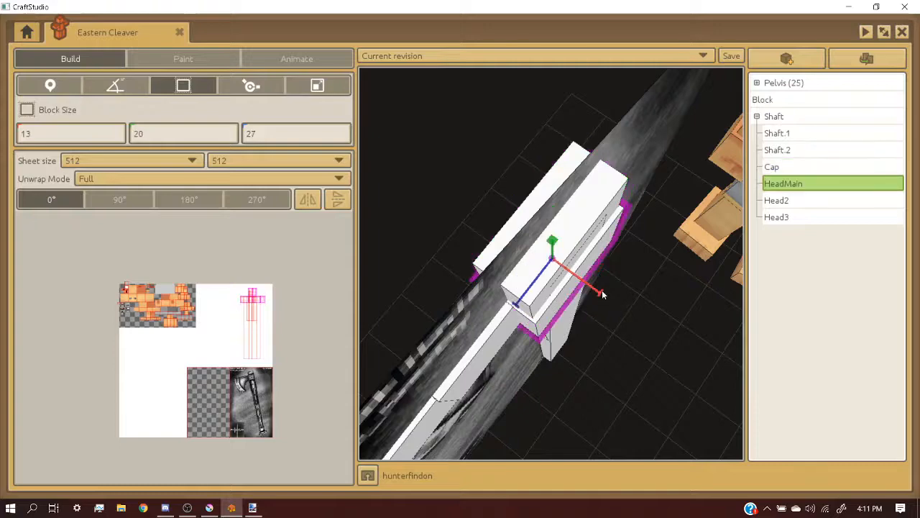
right_click_drag(596, 288, 589, 345)
left_click(587, 362)
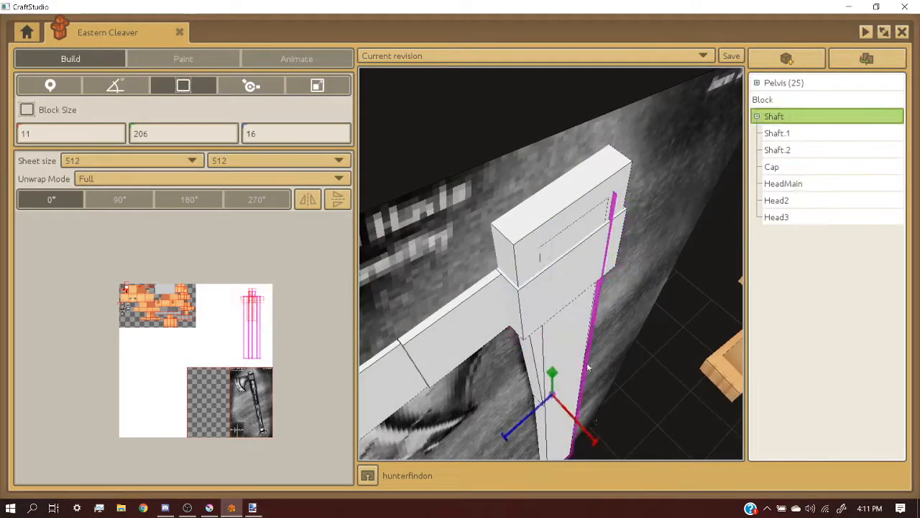
left_click_drag(602, 445, 595, 442)
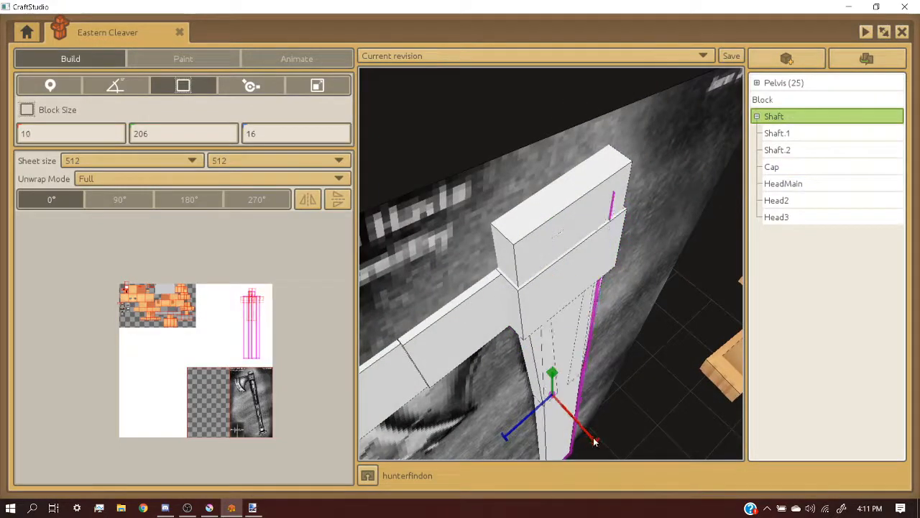
- Thin Shaft.1 and Shaft.2 to an X block size of 9 each
left_click(532, 349)
left_click_drag(572, 382, 570, 382)
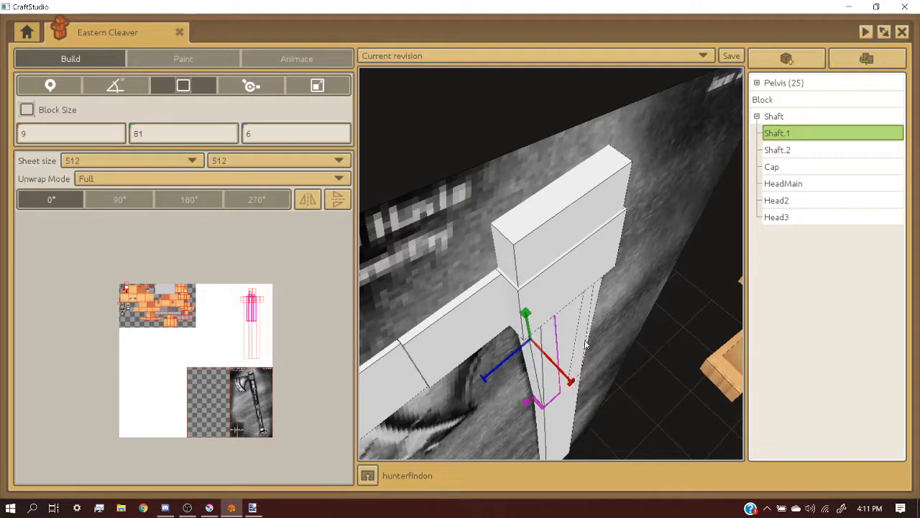
left_click(594, 319)
left_click_drag(615, 349, 613, 348)
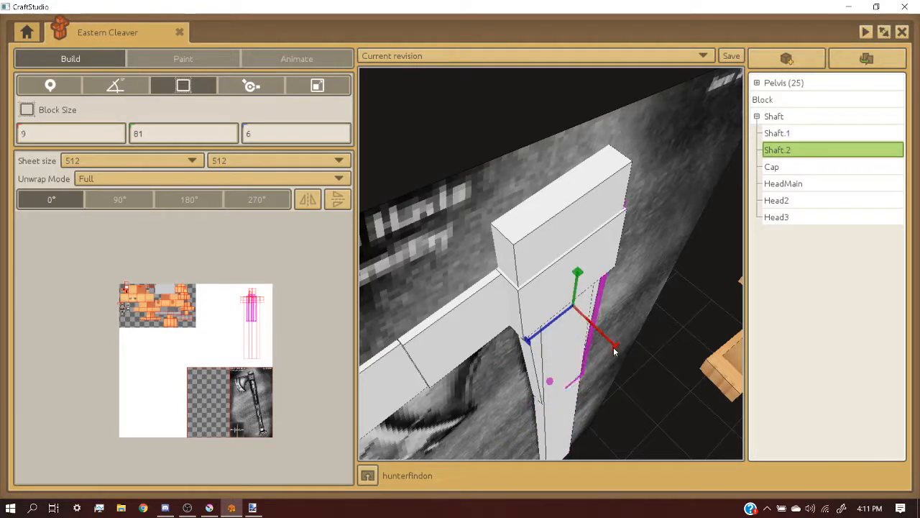
- Deselect the blocks and compare the axe head from the side with the reference blade
middle_click_drag(614, 349, 609, 343)
scroll(609, 343, "down", 3)
scroll(609, 343, "up", 3)
left_click(600, 148)
middle_click_drag(619, 133, 647, 133)
middle_click_drag(551, 243, 601, 148)
scroll(610, 266, "down", 7)
scroll(601, 148, "up", 5)
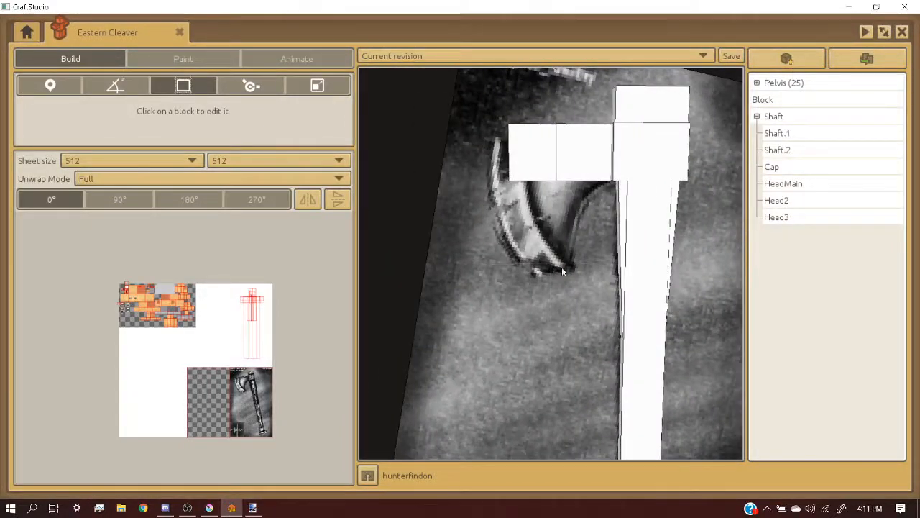
scroll(503, 137, "down", 3)
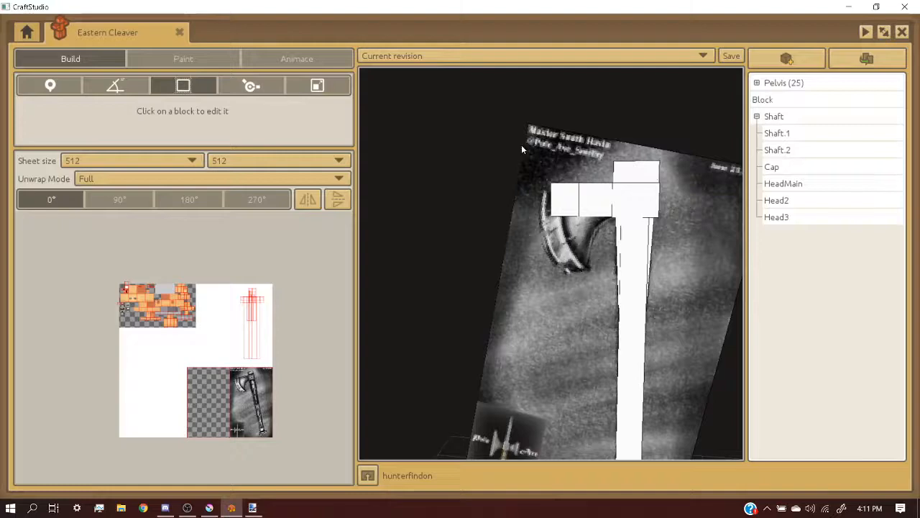
middle_click_drag(555, 186, 555, 186)
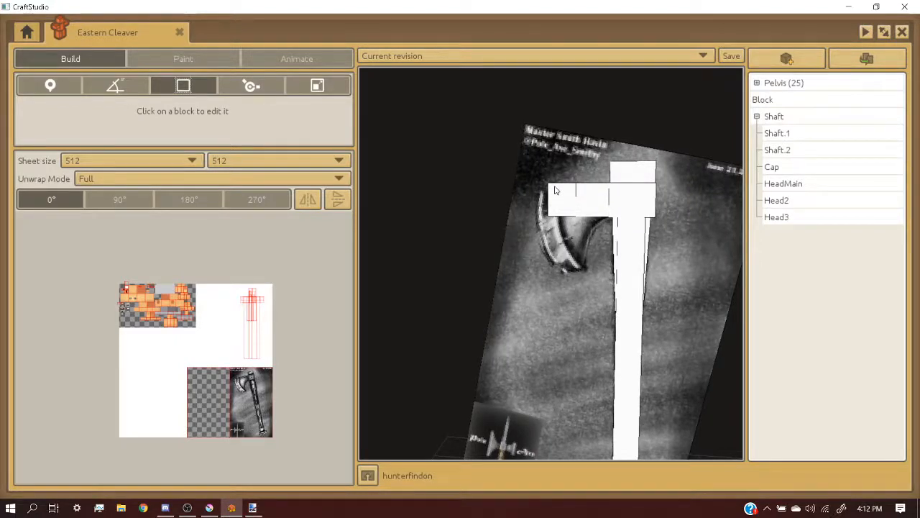
middle_click_drag(549, 190, 515, 190)
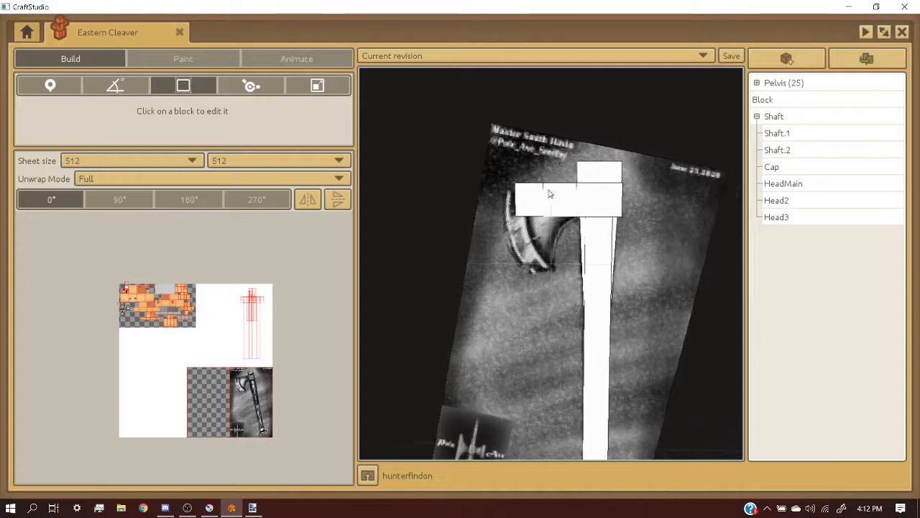
scroll(551, 214, "up", 3)
middle_click_drag(551, 213, 632, 246)
key("s")
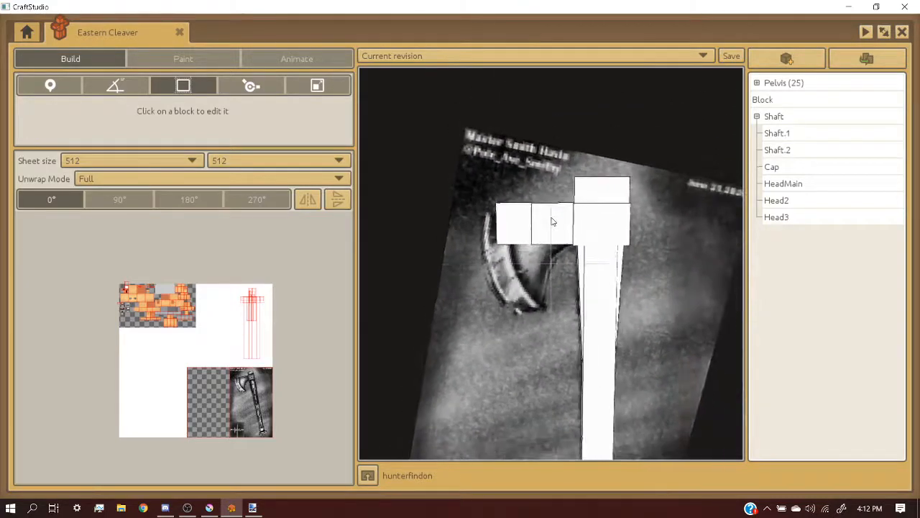
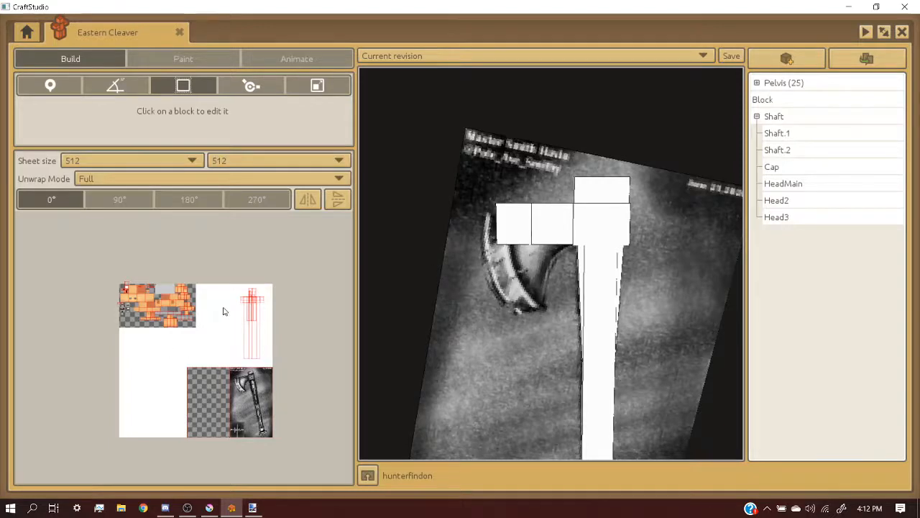
- Examine the texture sheet layout and the full length of the axe against the reference plane and the character
scroll(223, 311, "up", 1)
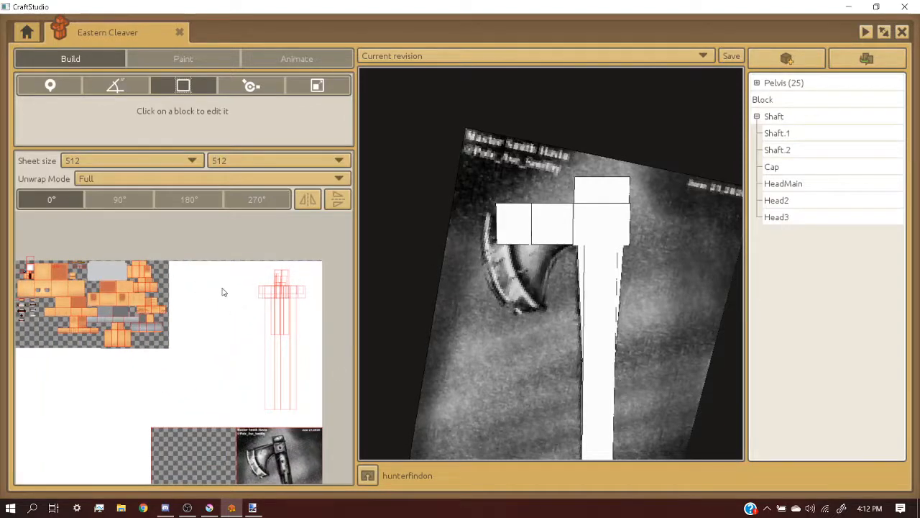
scroll(250, 290, "down", 1)
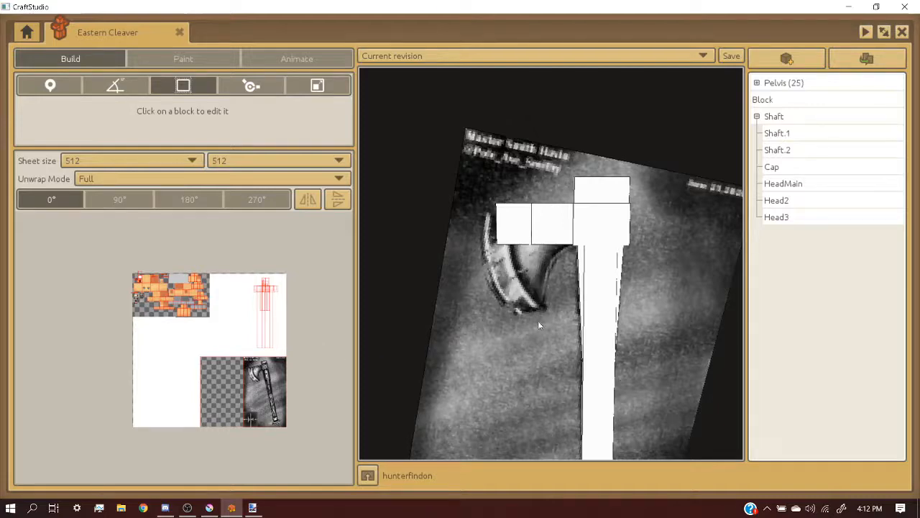
scroll(546, 281, "down", 4)
middle_click_drag(546, 281, 551, 259)
scroll(546, 282, "up", 3)
right_click_drag(552, 264, 571, 261)
left_click(582, 263)
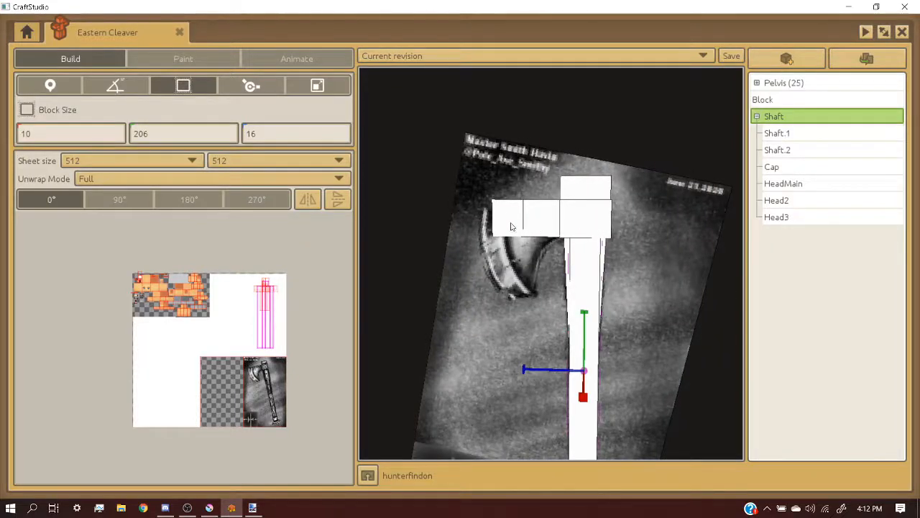
middle_click_drag(511, 226, 517, 248)
right_click_drag(547, 202, 541, 239)
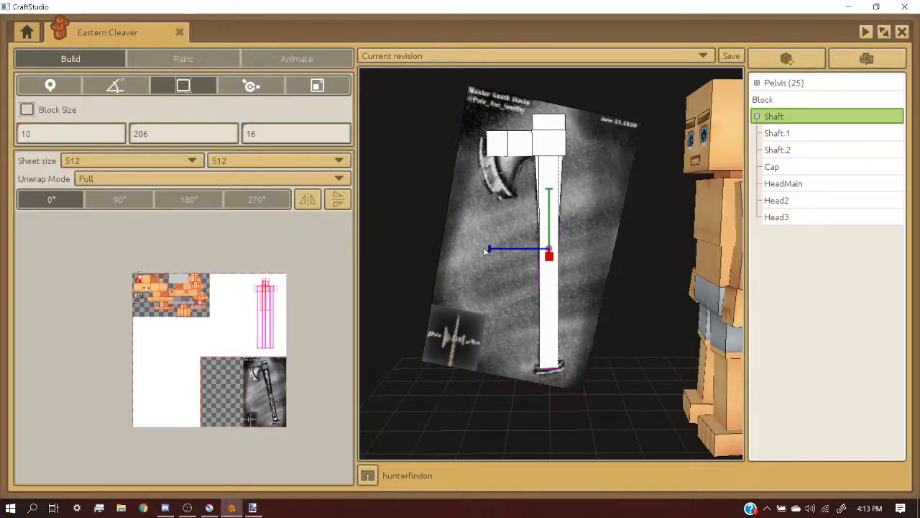
left_click(477, 240)
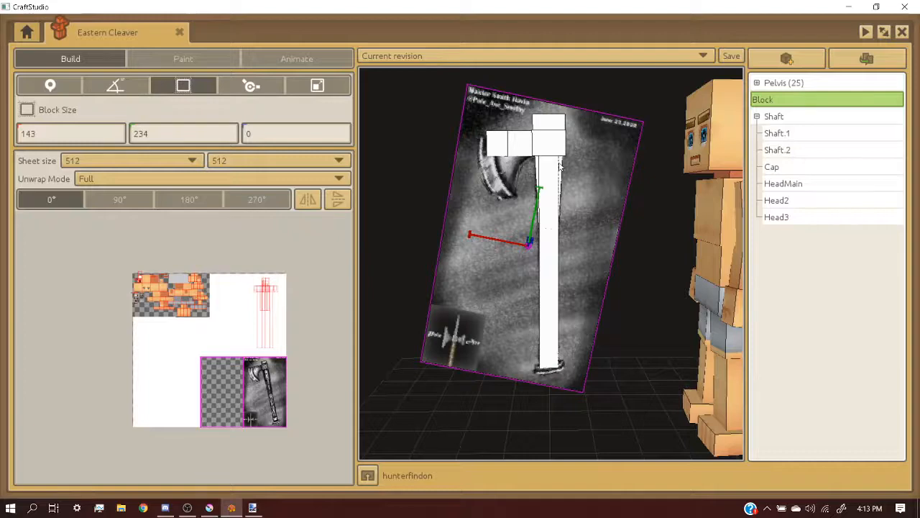
scroll(562, 160, "down", 3)
left_click(574, 135)
middle_click_drag(575, 135, 575, 172)
right_click_drag(551, 263, 618, 122)
right_click_drag(514, 176, 530, 167)
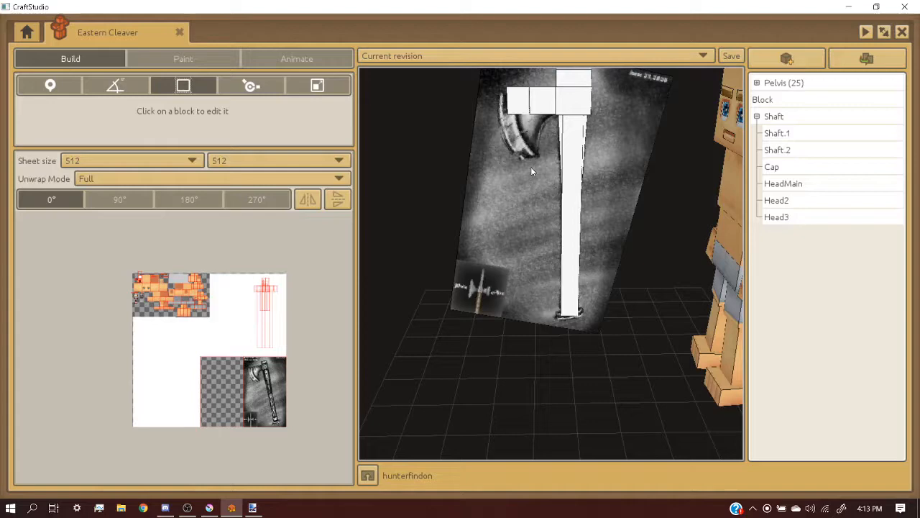
- Shorten Head2 to a Z block size of 17 and move it along Z flush against HeadMain
right_click_drag(530, 167, 521, 176)
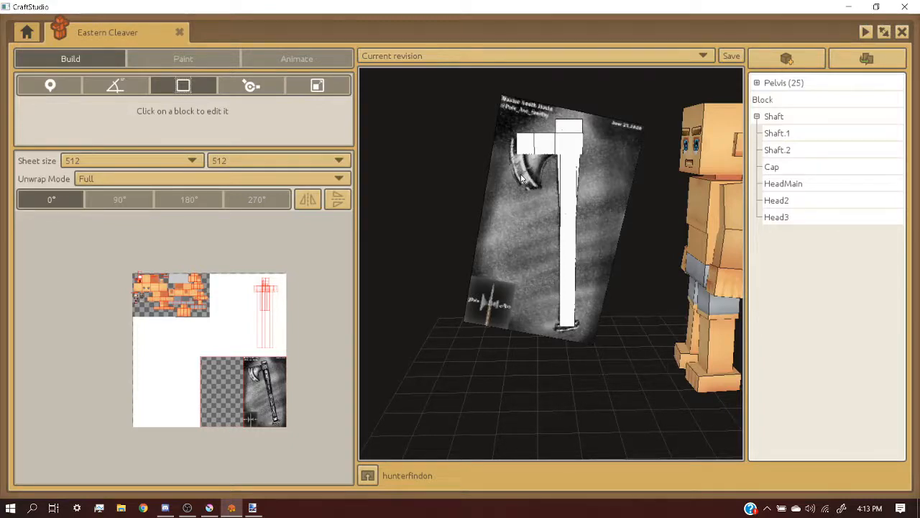
middle_click_drag(522, 179, 529, 178)
scroll(535, 171, "up", 3)
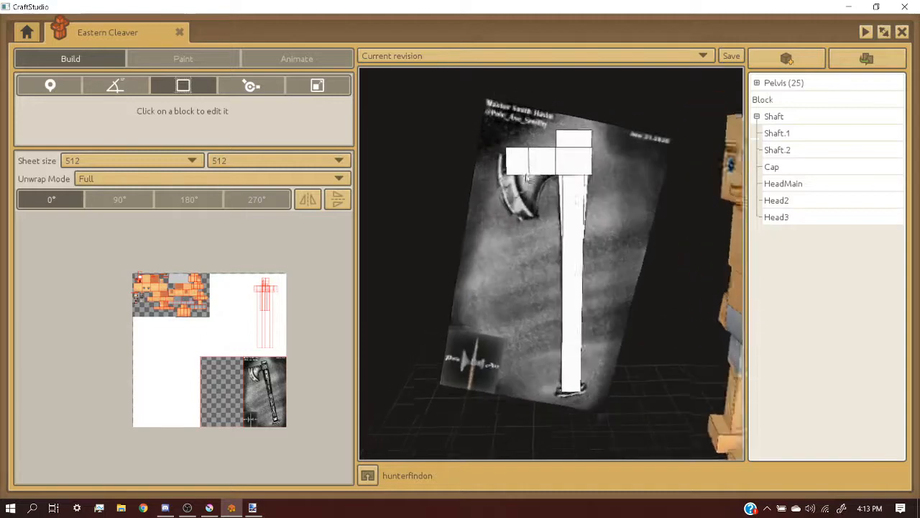
scroll(536, 171, "down", 1)
middle_click_drag(528, 137, 529, 186)
scroll(529, 185, "up", 3)
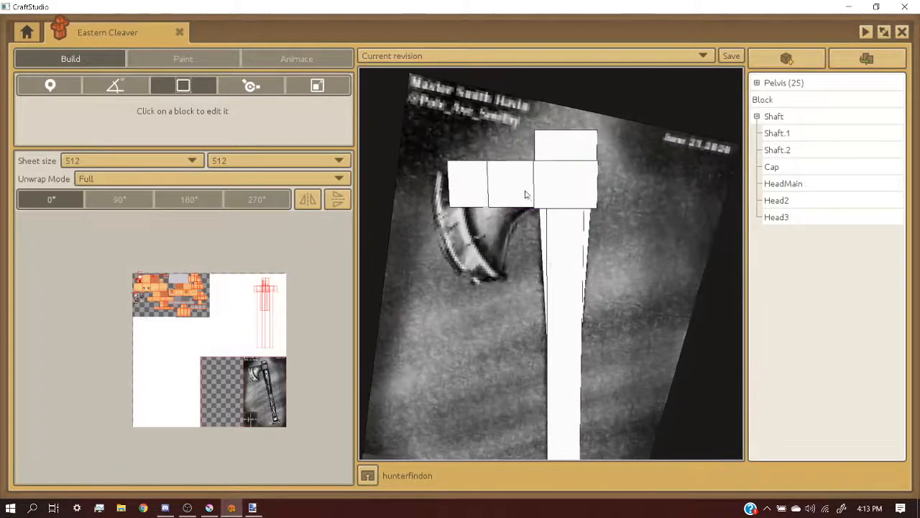
left_click(450, 184)
scroll(528, 222, "up", 4)
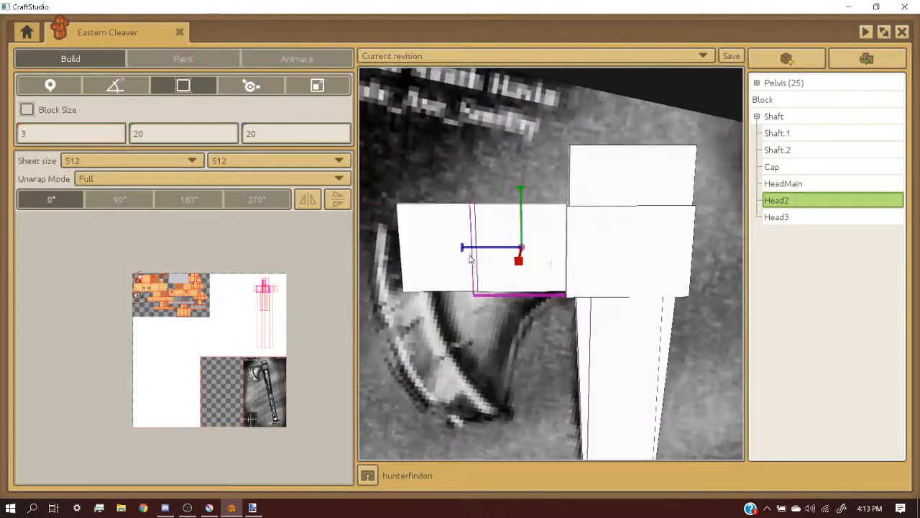
left_click_drag(464, 250, 485, 251)
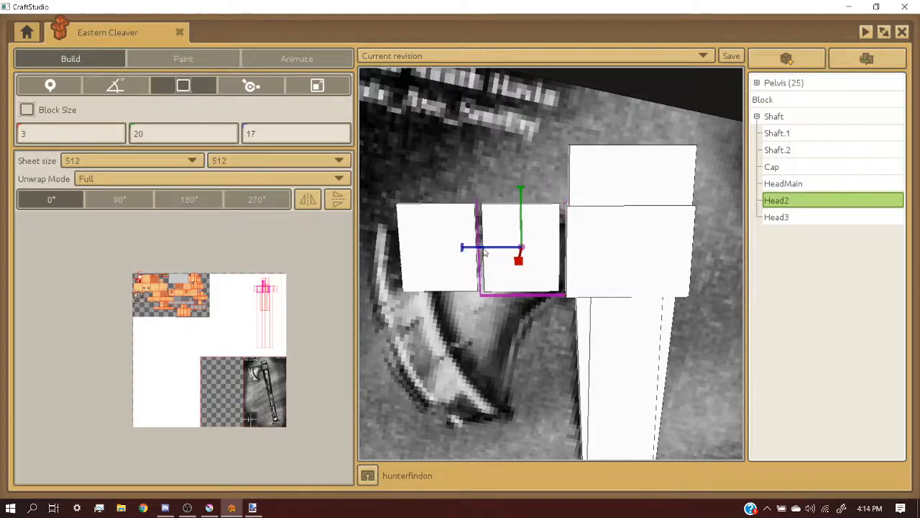
left_click(70, 87)
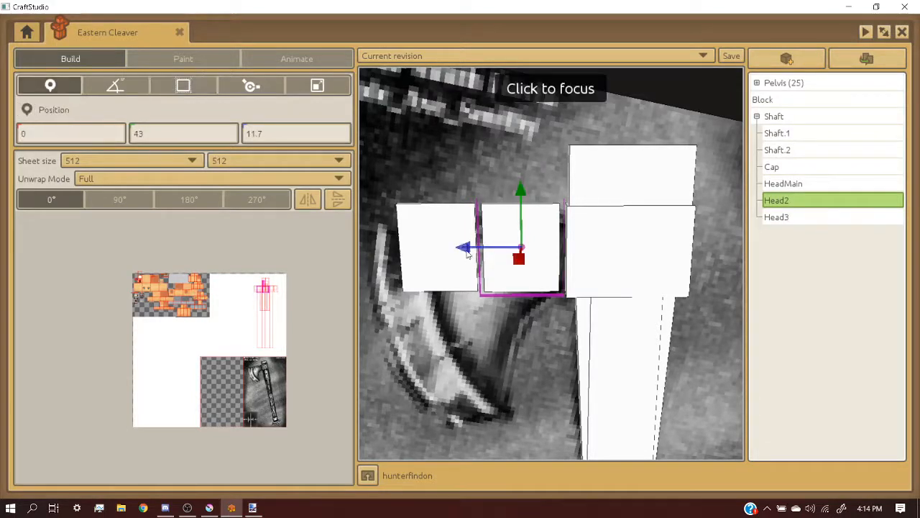
- Shorten Head3 along Z and move it to Z position 19 so it sits flush against Head2
left_click(430, 239)
left_click(181, 87)
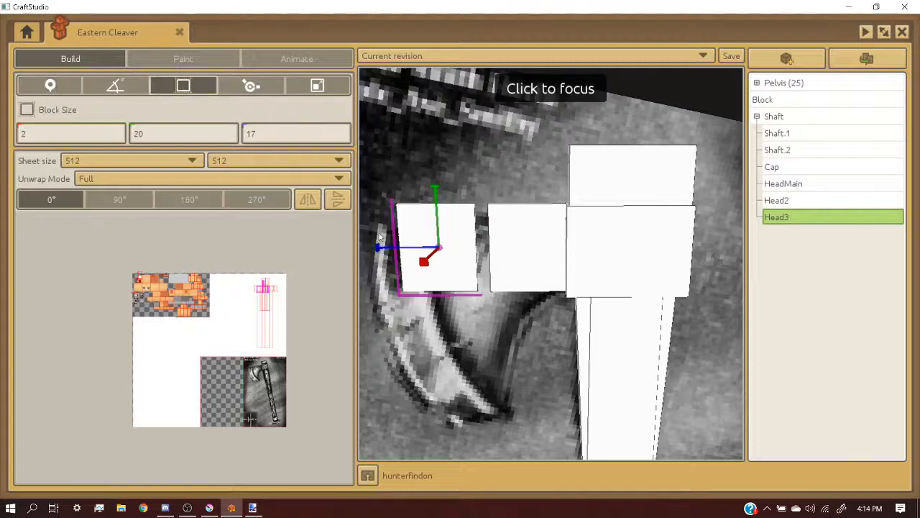
left_click_drag(379, 250, 398, 251)
left_click(51, 85)
scroll(472, 250, "down", 1)
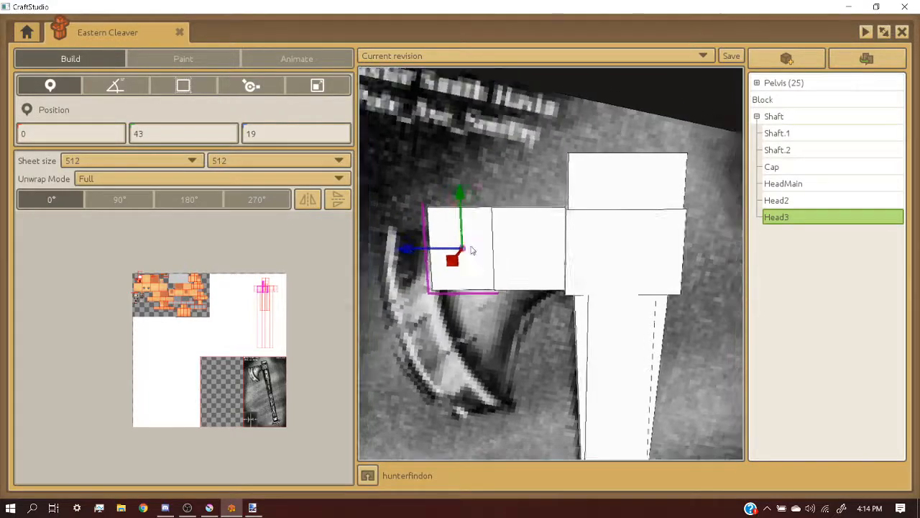
- Duplicate the Head3 block as Head4
mouse_move(472, 250)
right_mouse_down()
mouse_move(551, 263)
mouse_move(491, 246)
right_mouse_up()
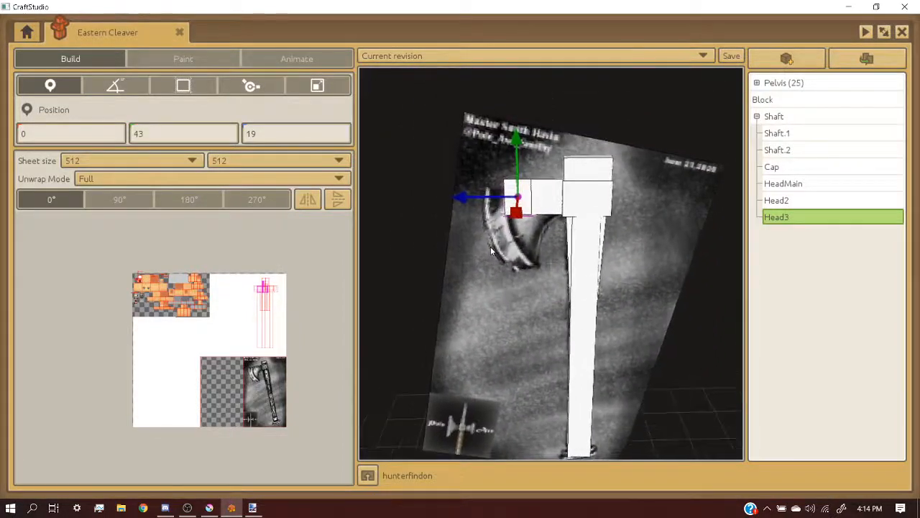
scroll(490, 247, "up", 2)
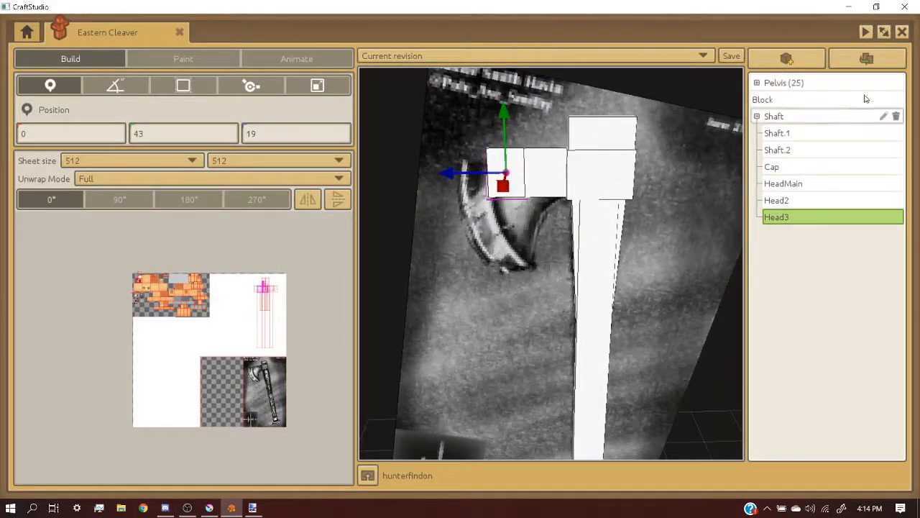
left_click(856, 58)
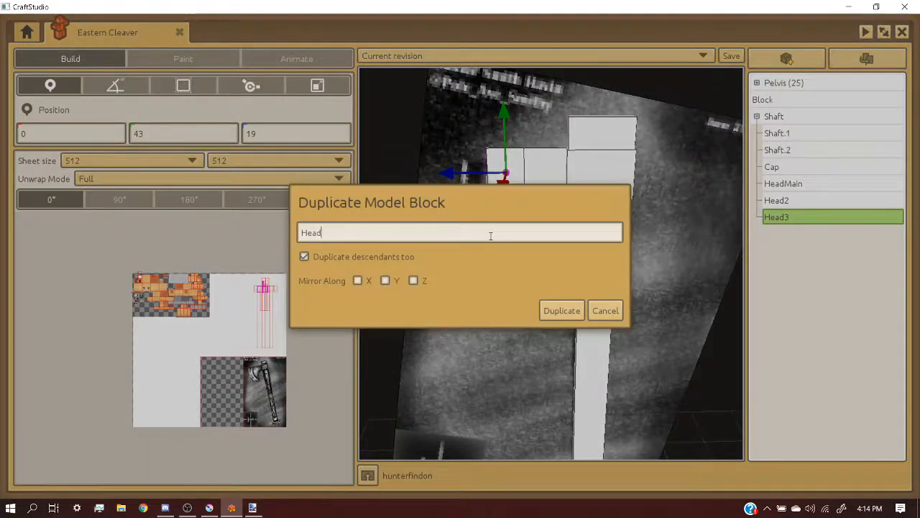
type("4")
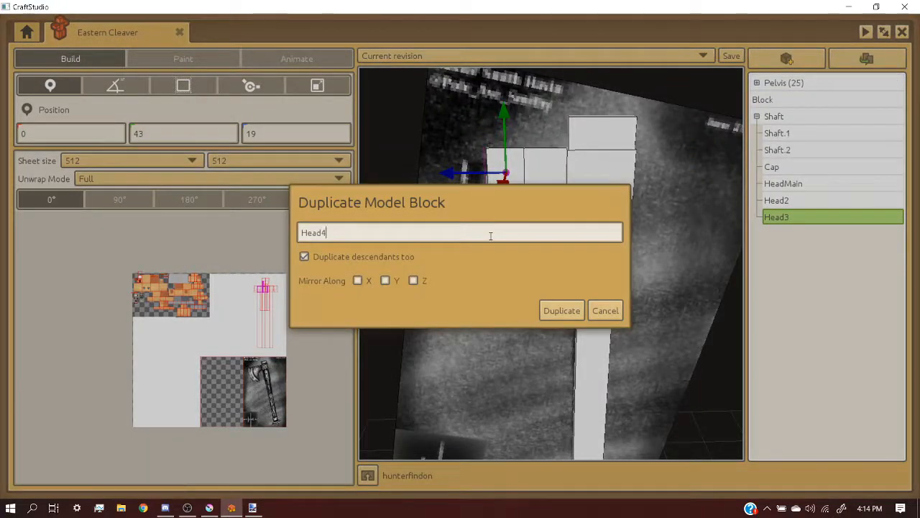
key("Return")
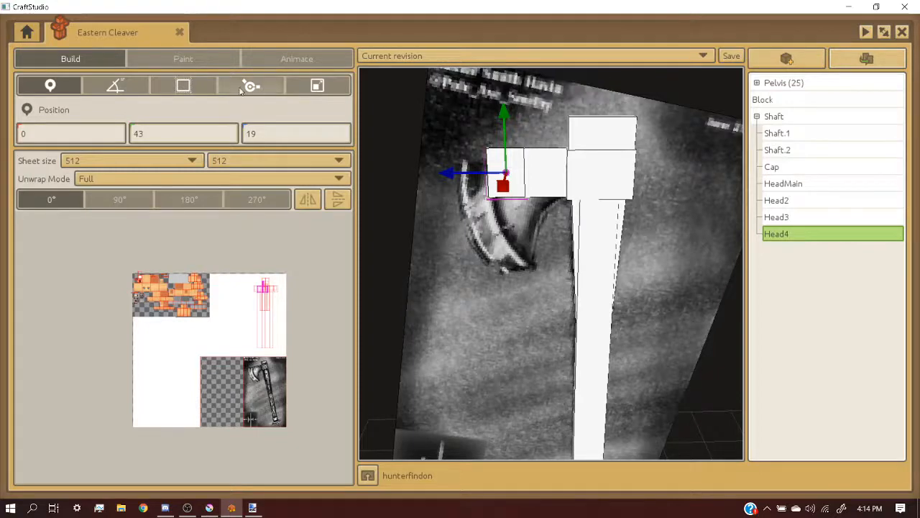
- Lengthen Head4 to a Z block size of 52 and shift it toward the shaft to span the reference blade's width
left_click(184, 86)
left_click_drag(446, 171, 467, 183)
left_click(50, 86)
left_click(180, 85)
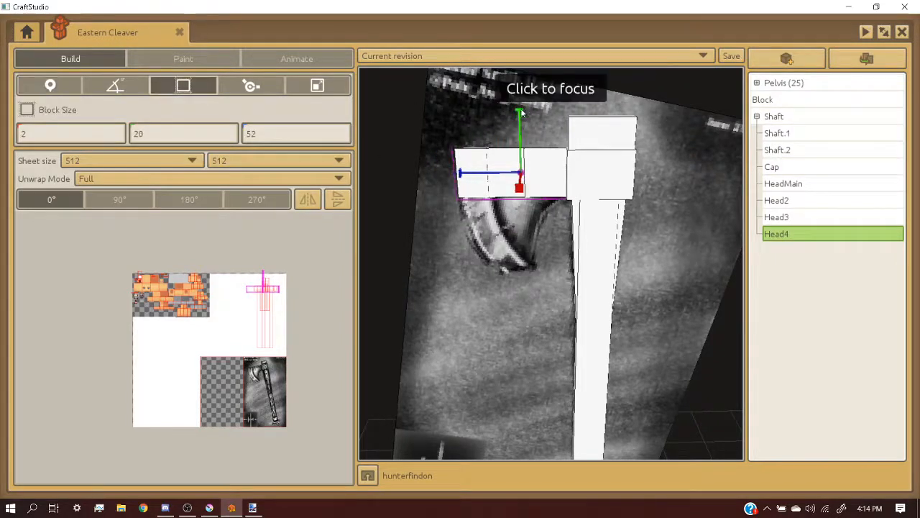
- Set Head4's Y block size to 53 and lower the block over the reference blade
left_click_drag(521, 113, 520, 153)
left_click(50, 86)
right_click_drag(520, 154, 551, 264)
left_click(183, 86)
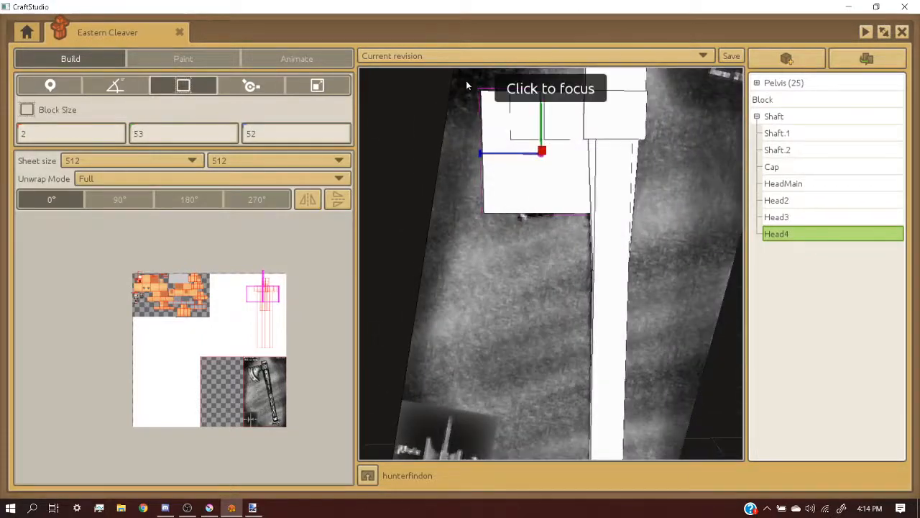
- Increase Head4's block height to 55 and lower its Y position to 34
left_click(541, 91)
left_click_drag(541, 91, 542, 85)
right_click_drag(542, 81, 551, 264)
key("1")
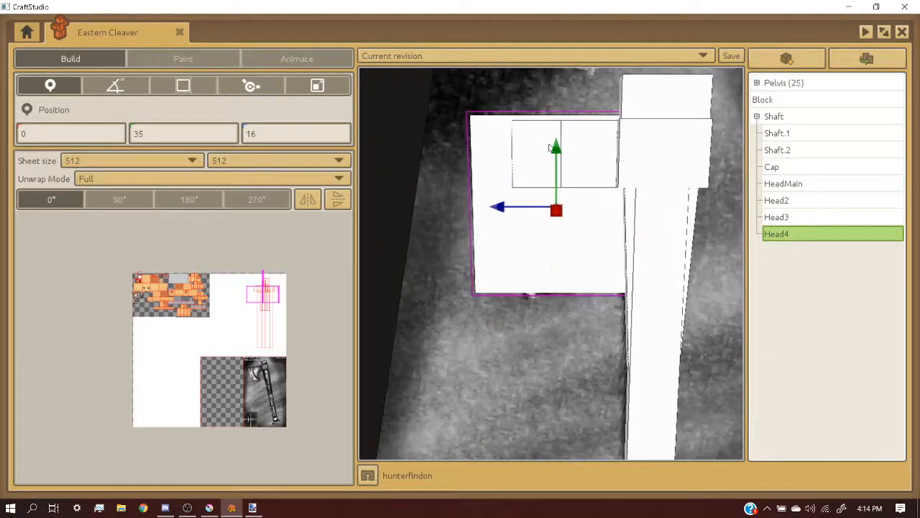
left_click_drag(556, 148, 556, 155)
right_click_drag(557, 154, 551, 264)
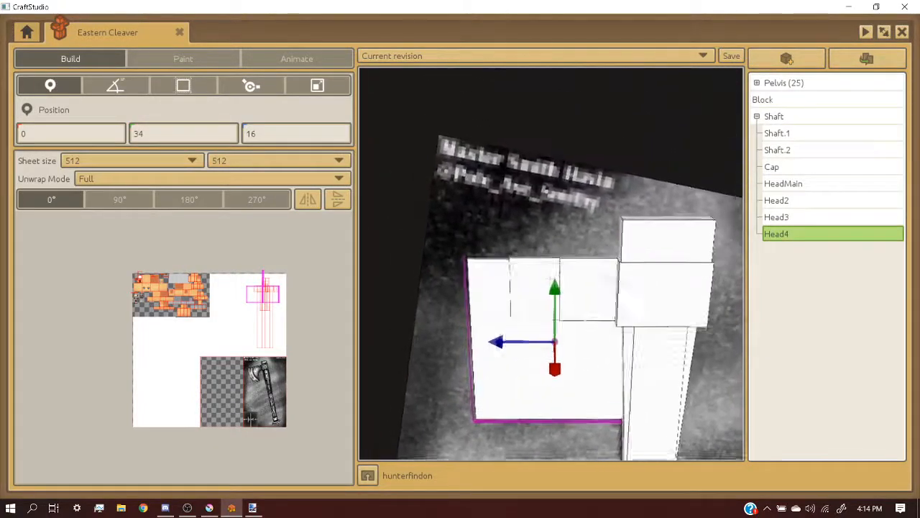
- Flatten the Head4 block by reducing its X size to 0
double_click(800, 234)
scroll(536, 187, "up", 8)
right_click_drag(537, 187, 545, 205)
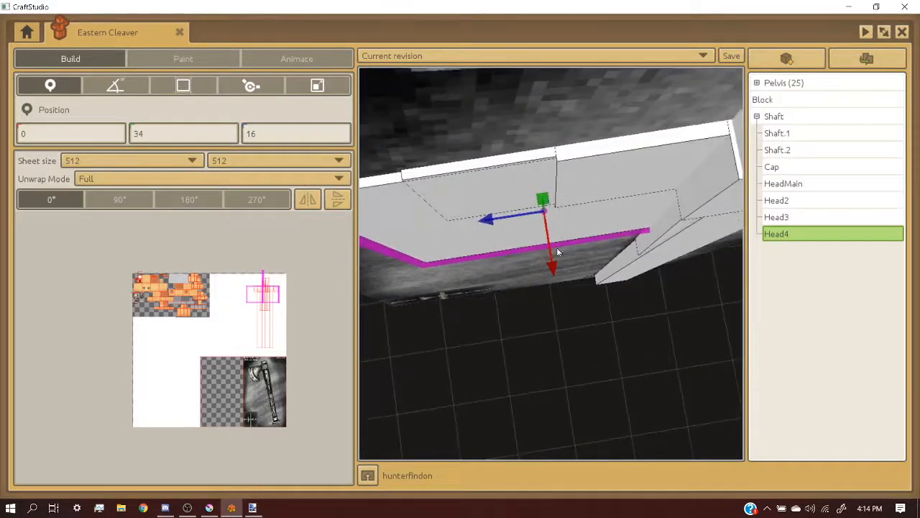
right_click_drag(553, 258, 468, 212)
left_click(177, 84)
right_click_drag(532, 258, 679, 305)
left_click_drag(679, 305, 668, 299)
right_click_drag(651, 284, 657, 270)
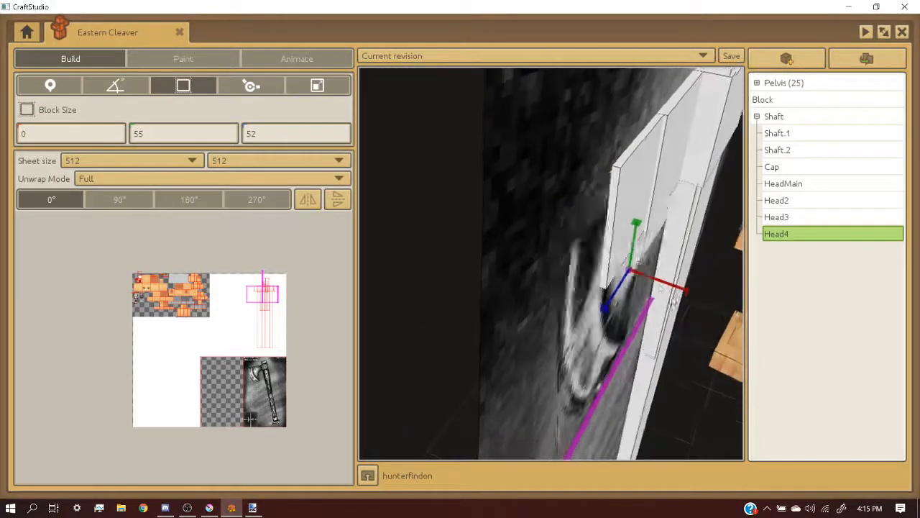
- Thin the Head3 block to an X size of 1 and reduce Head2's thickness as well
left_click(628, 200)
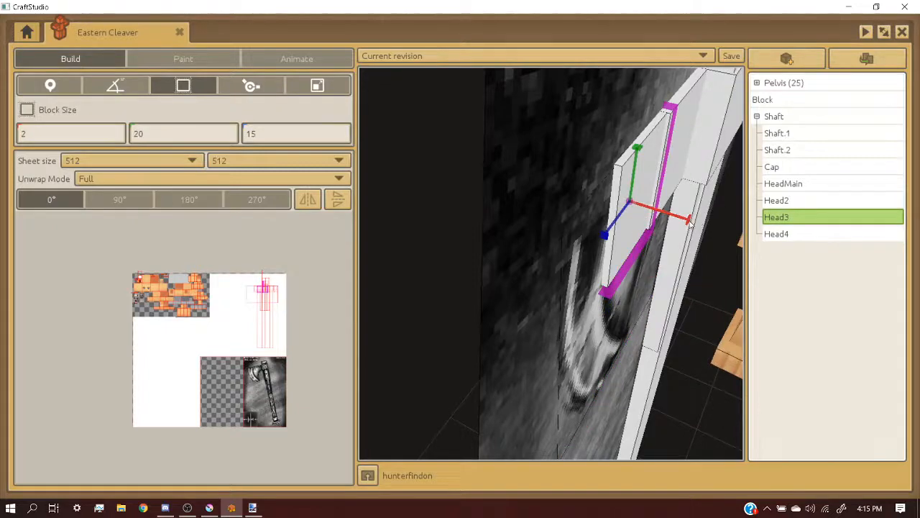
left_click(680, 168)
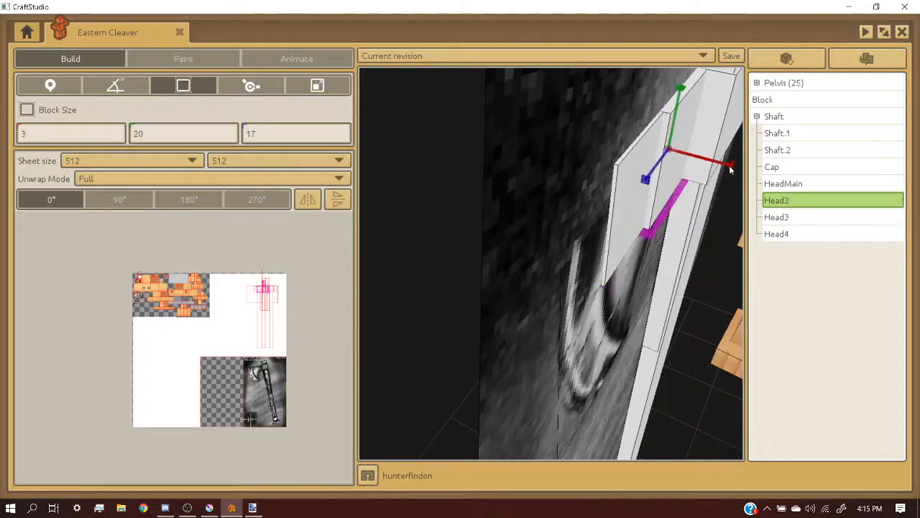
left_click_drag(730, 169, 728, 167)
right_click_drag(727, 168, 633, 176)
- Move Head4's unwrap off the other blocks' unwraps, against the character texture at the upper edge of the sheet
right_click_drag(529, 188, 391, 209)
left_click(528, 211)
left_click(176, 59)
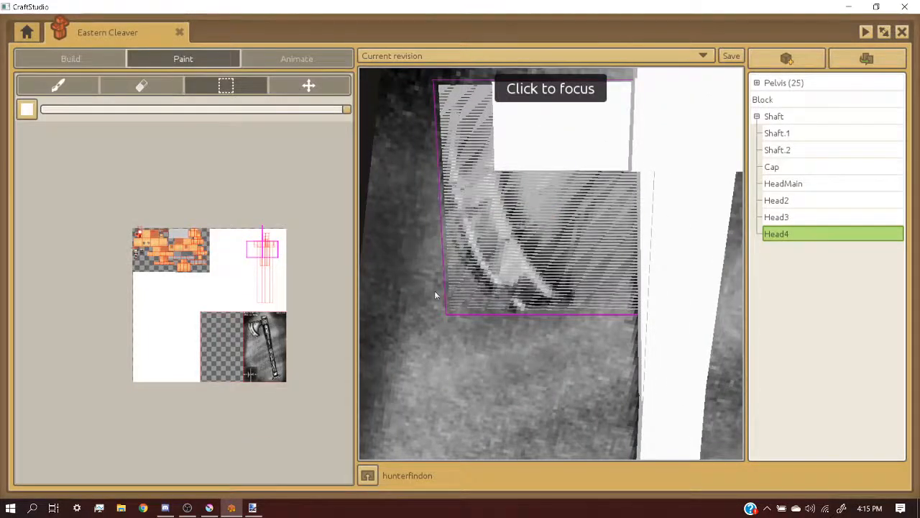
scroll(277, 252, "up", 2)
left_click(92, 60)
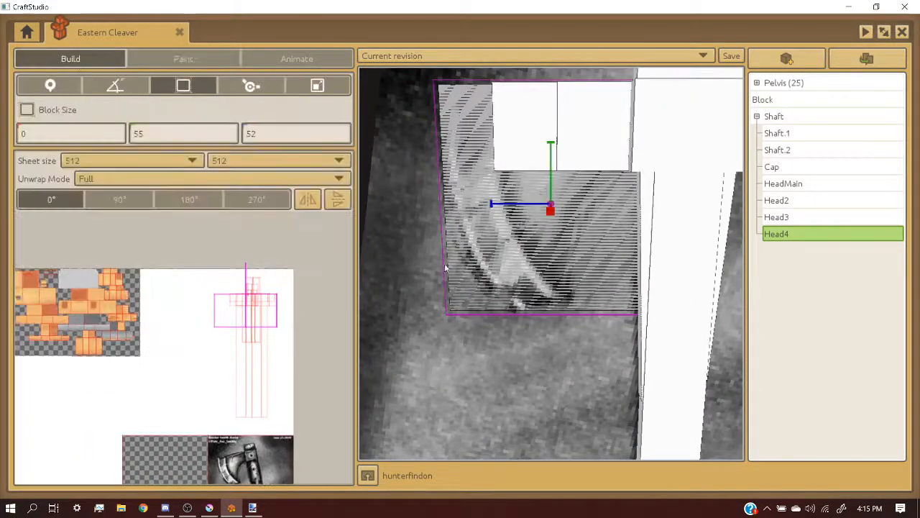
scroll(442, 258, "down", 1)
scroll(315, 263, "up", 2)
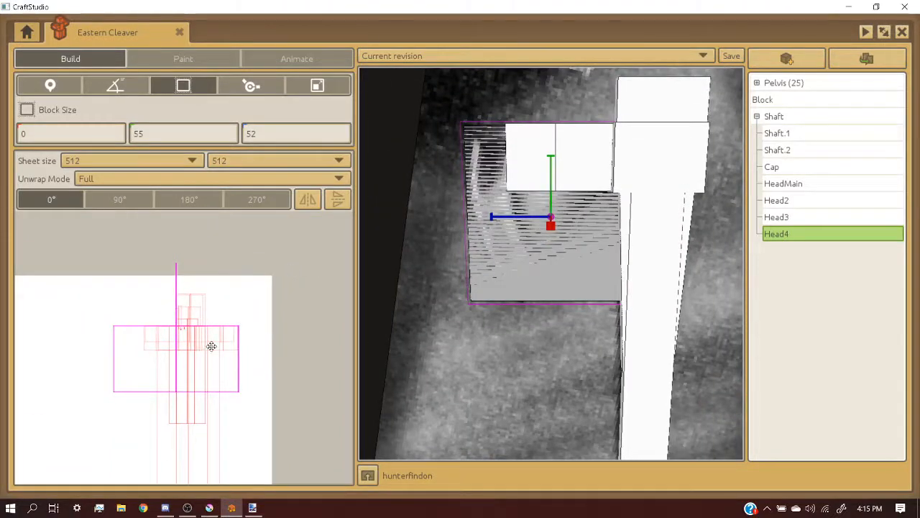
scroll(209, 346, "down", 3)
left_click_drag(186, 347, 134, 328)
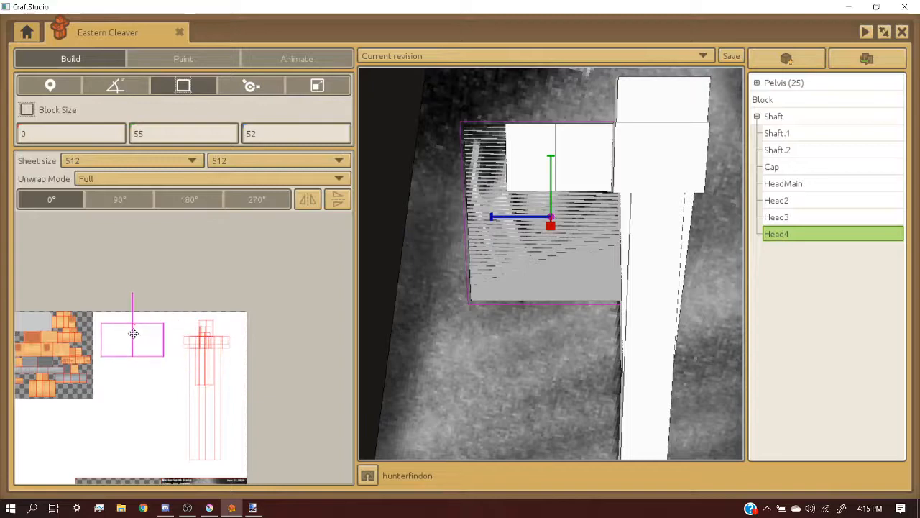
scroll(268, 371, "up", 3)
scroll(265, 355, "up", 3)
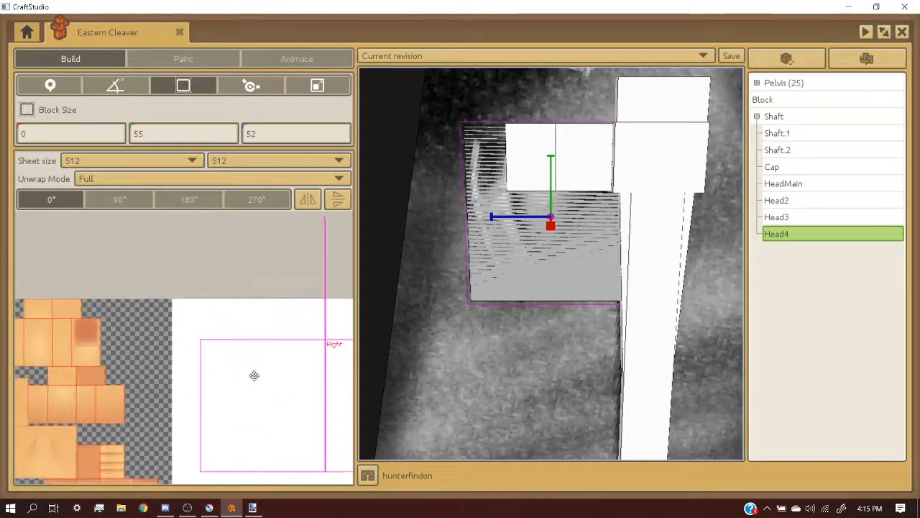
left_click_drag(255, 376, 223, 335)
scroll(191, 321, "down", 1)
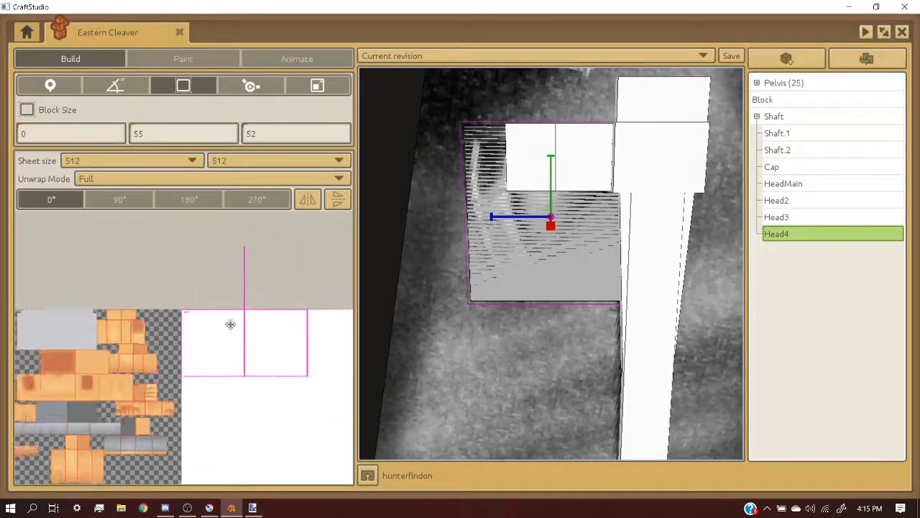
scroll(230, 324, "up", 1)
scroll(172, 260, "down", 3)
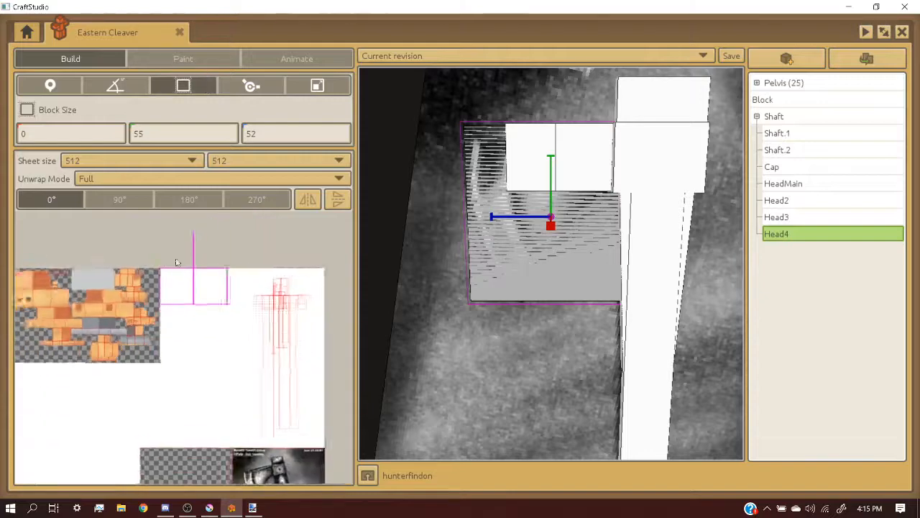
- Move Head4's unwrap into the blank area of the sheet below the orange character texture
left_click_drag(193, 284, 128, 407)
scroll(212, 381, "down", 2)
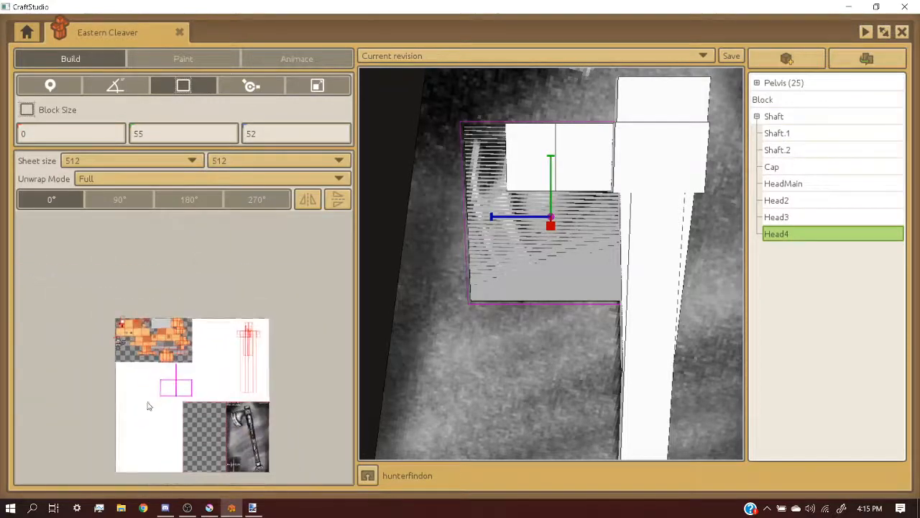
scroll(148, 388, "up", 2)
left_click_drag(179, 376, 141, 382)
scroll(137, 384, "up", 1)
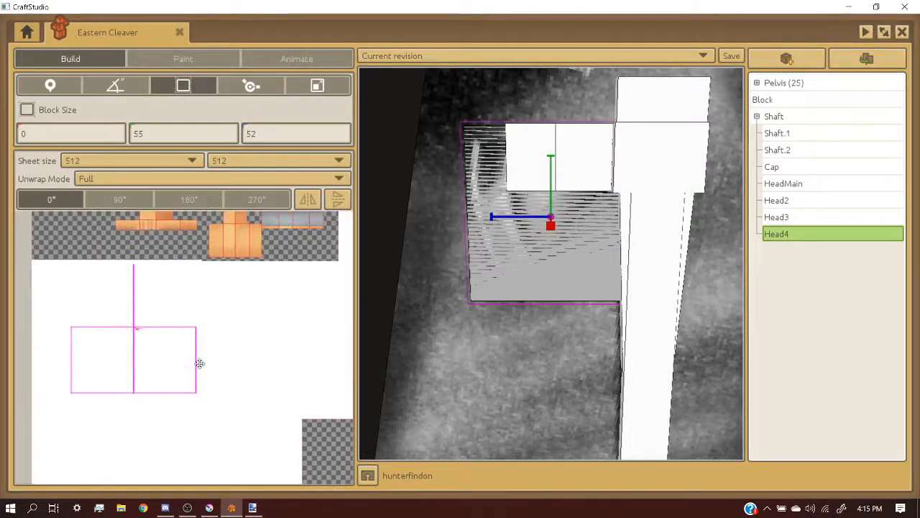
- Check where the Head3, reference Block and HeadMain unwraps lie on the texture sheet compared with Head4's
left_click(539, 154)
left_click(575, 149)
left_click(551, 151)
left_click(564, 151)
left_click(561, 149)
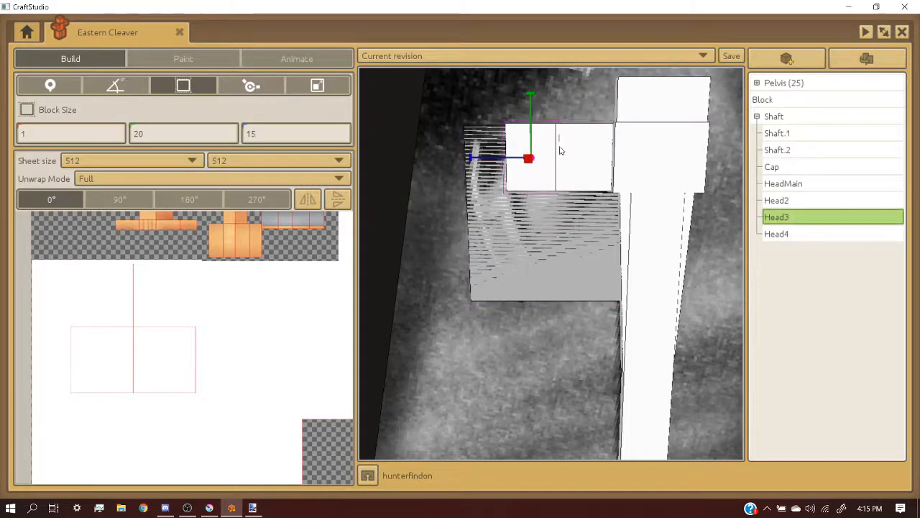
left_click(559, 148)
left_click(529, 234)
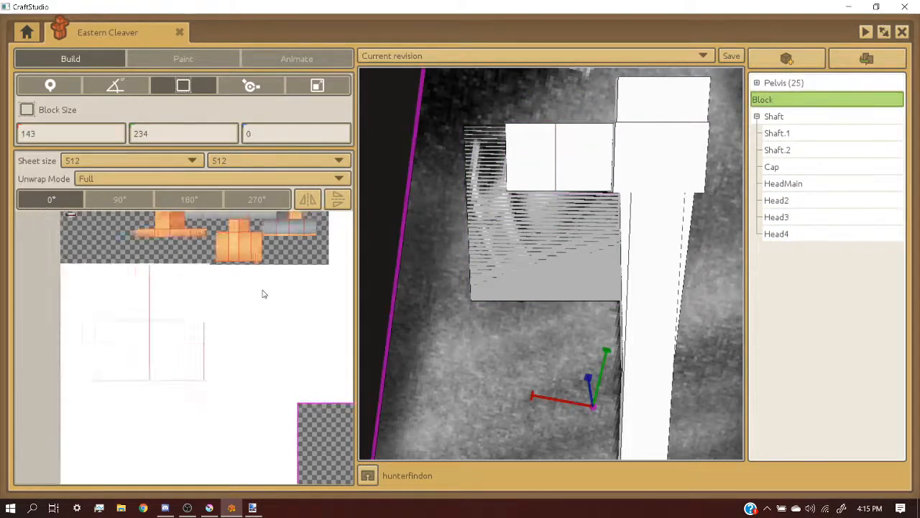
scroll(237, 318, "down", 2)
left_click(703, 151)
scroll(230, 288, "down", 1)
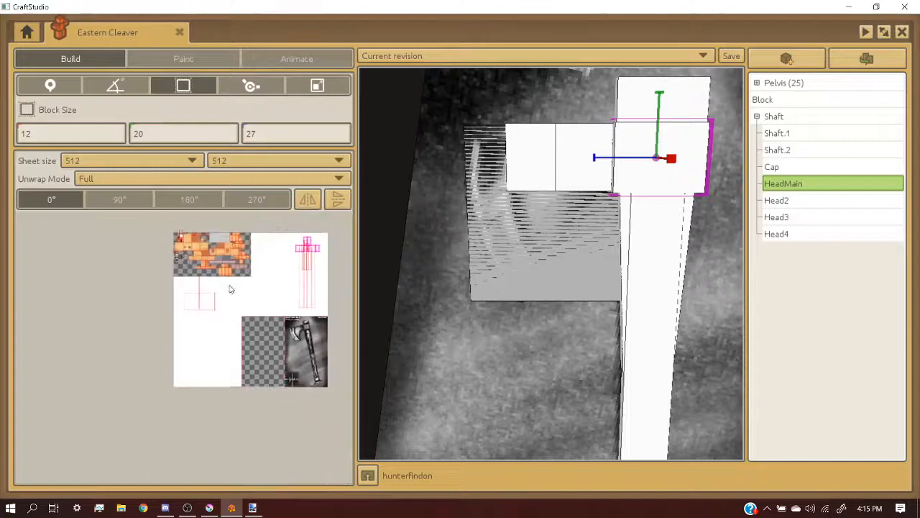
scroll(288, 313, "down", 1)
scroll(304, 313, "up", 2)
scroll(304, 313, "down", 1)
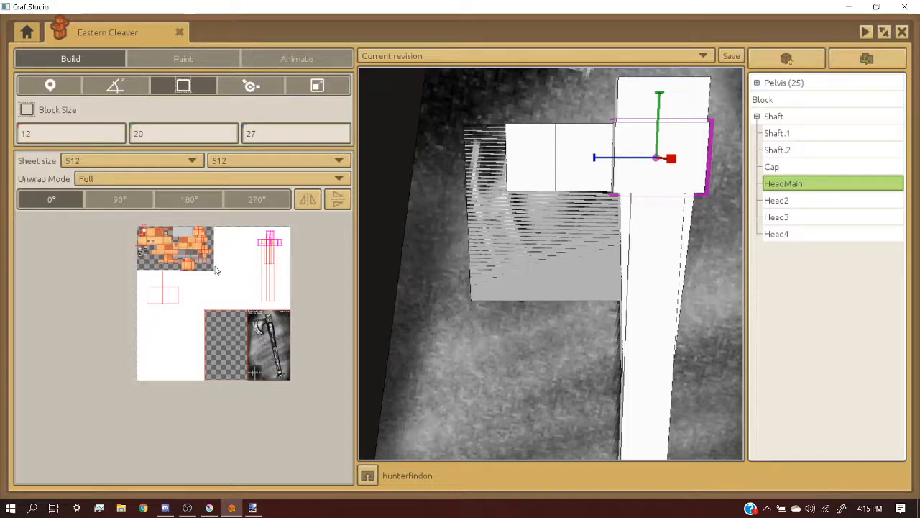
scroll(153, 295, "up", 2)
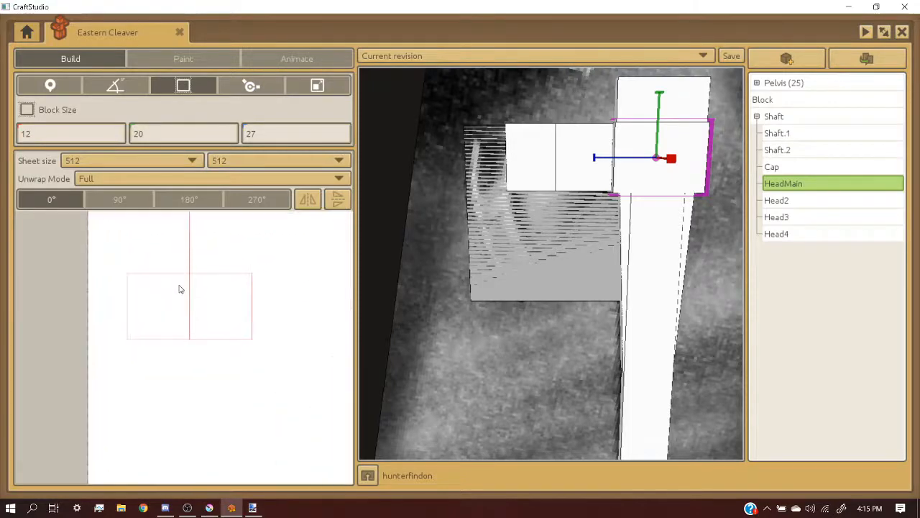
scroll(190, 259, "up", 1)
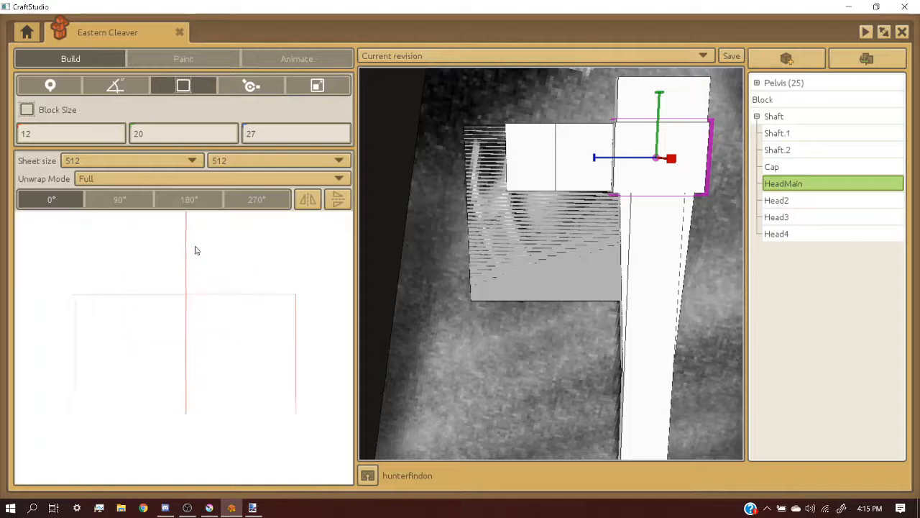
- Set Head4's unwrap mode to Custom and stack its Right face on the adjacent large face
left_click(554, 226)
scroll(165, 305, "down", 1)
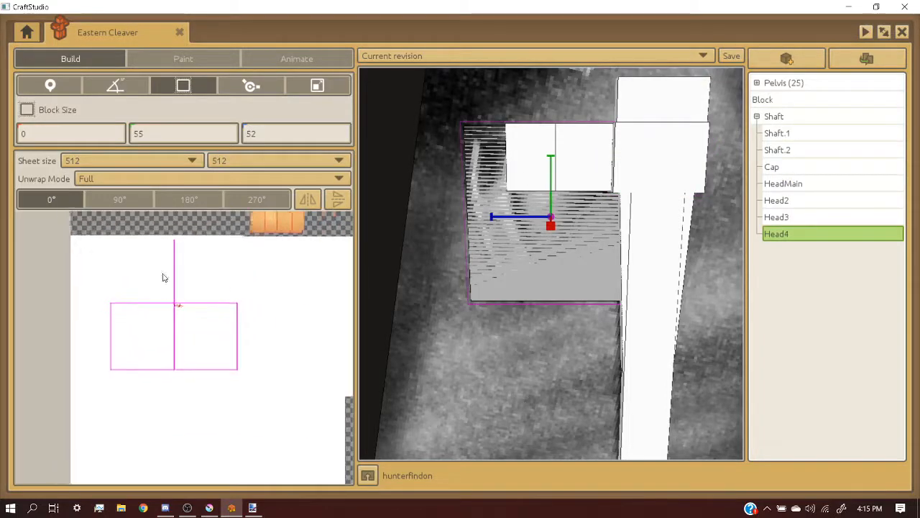
left_click(128, 177)
left_click(129, 232)
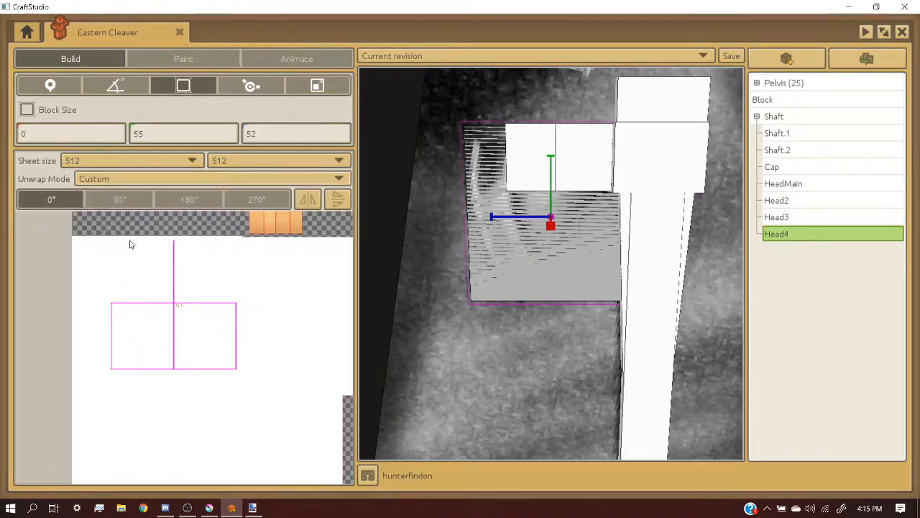
left_click(137, 179)
left_click(151, 183)
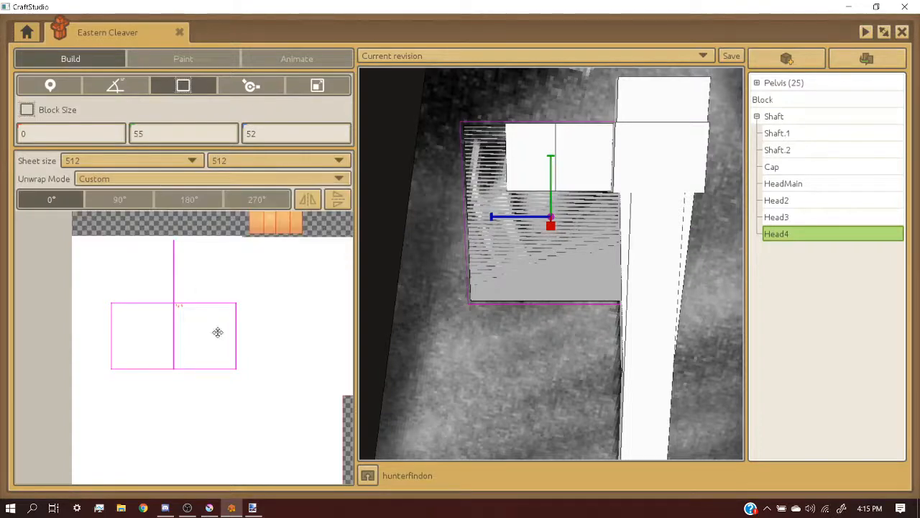
left_click_drag(218, 331, 149, 330)
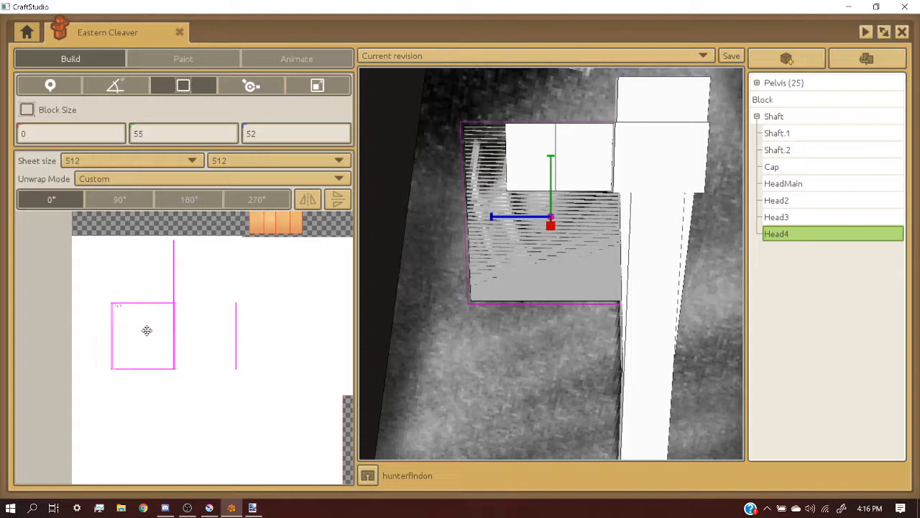
- Mirror Head4's Right face horizontally in the unwrap
scroll(141, 328, "up", 5)
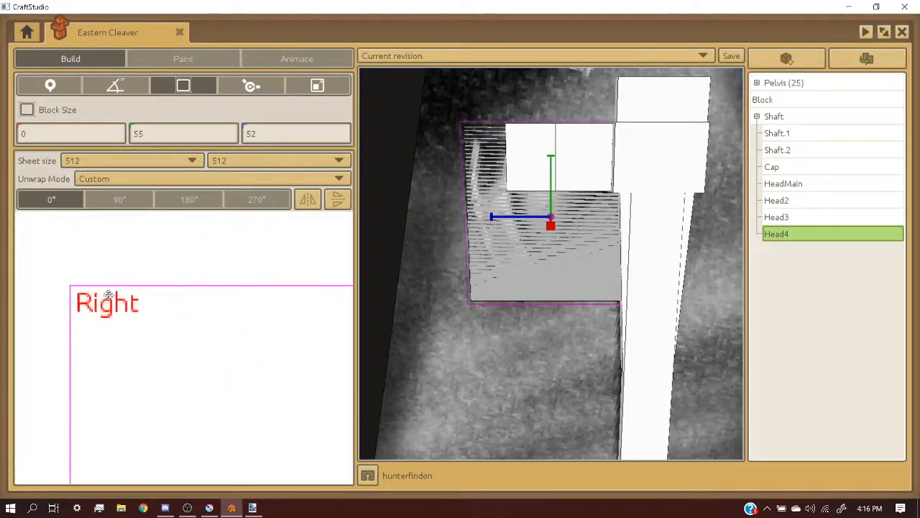
left_click(308, 200)
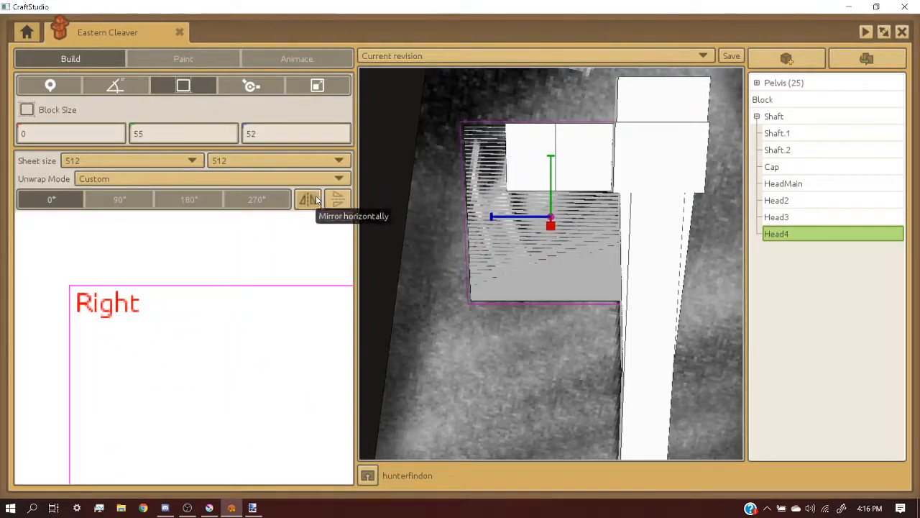
scroll(202, 290, "down", 2)
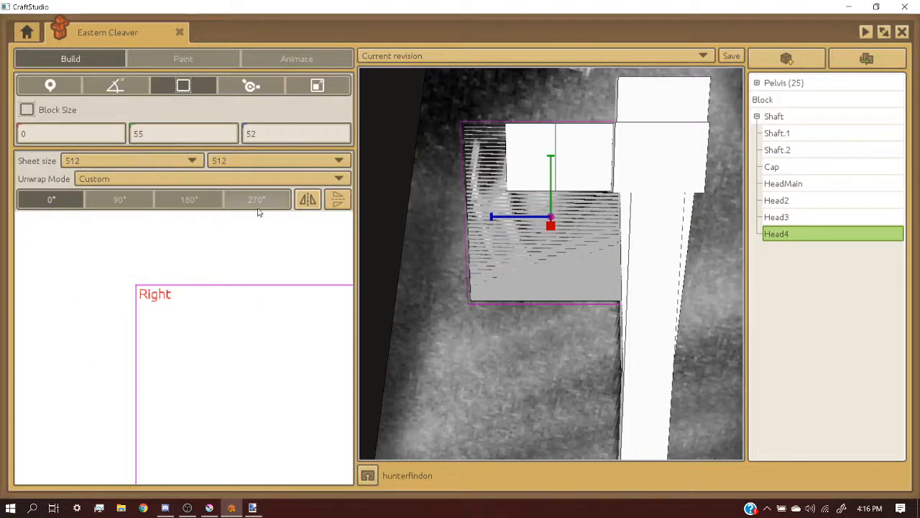
scroll(229, 272, "down", 2)
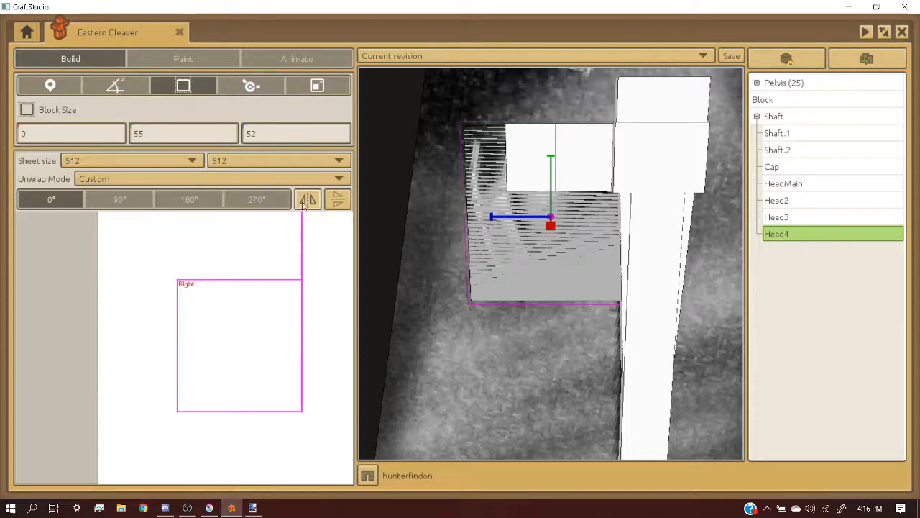
- Select the texture area covered by Head4's stacked faces in Paint mode and erase it to transparent
left_click(188, 59)
left_click(226, 86)
scroll(276, 199, "up", 3)
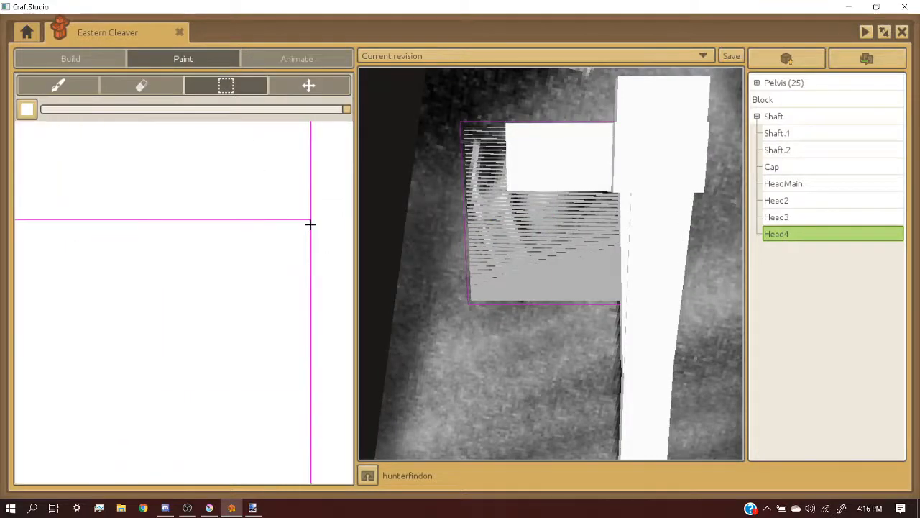
left_click_drag(310, 224, 117, 374)
scroll(270, 267, "down", 3)
scroll(173, 384, "up", 4)
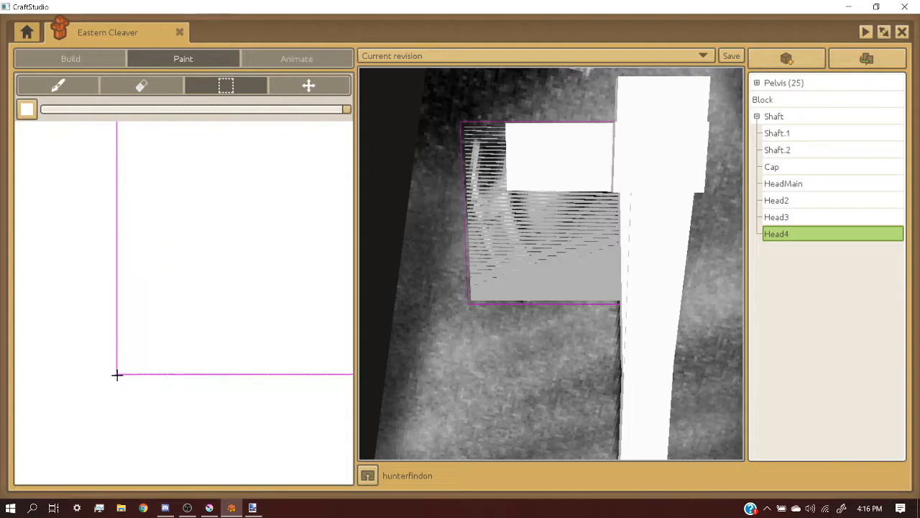
key("Delete")
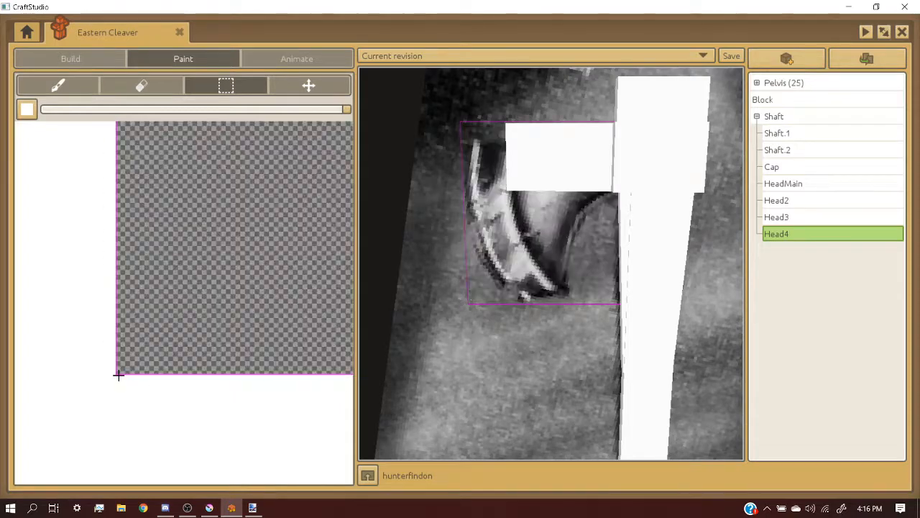
- Mix a muted blue-grey paint colour in HSL with hue 130, low saturation and lightness 156
scroll(127, 328, "down", 2)
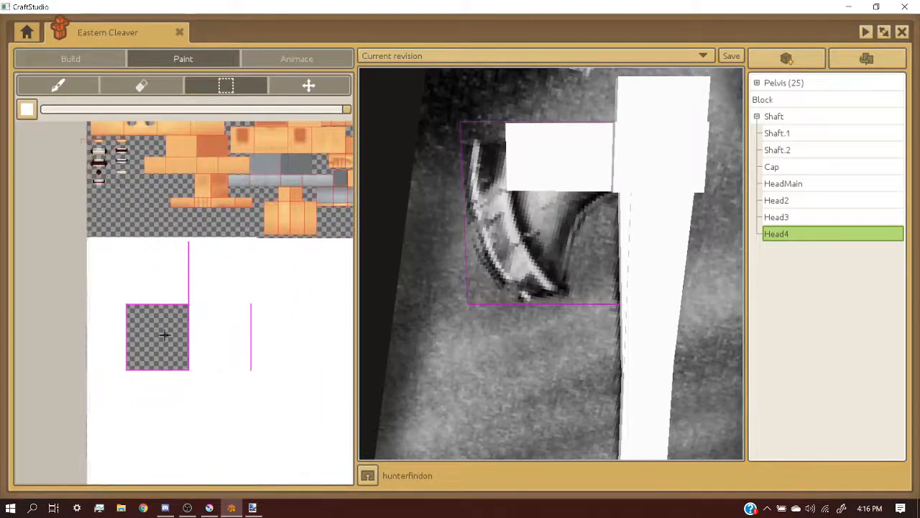
left_click(27, 109)
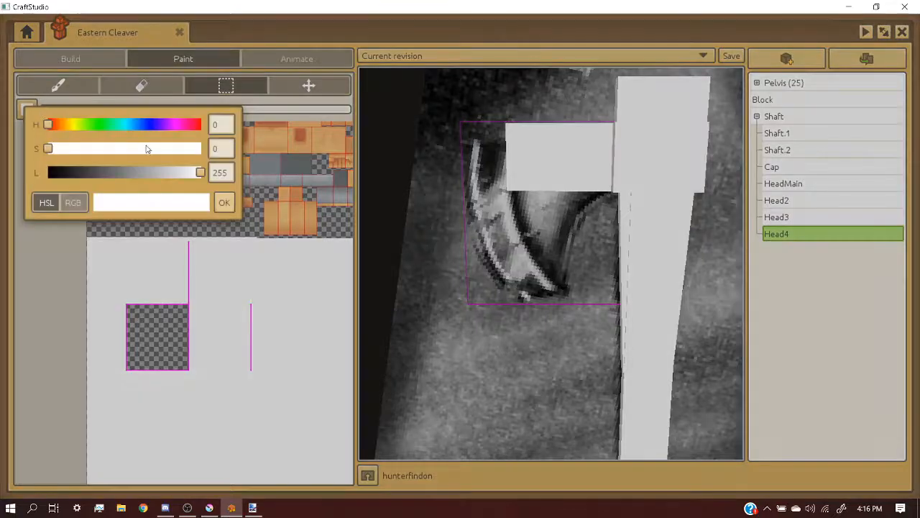
left_click(166, 150)
left_click_drag(163, 174, 92, 152)
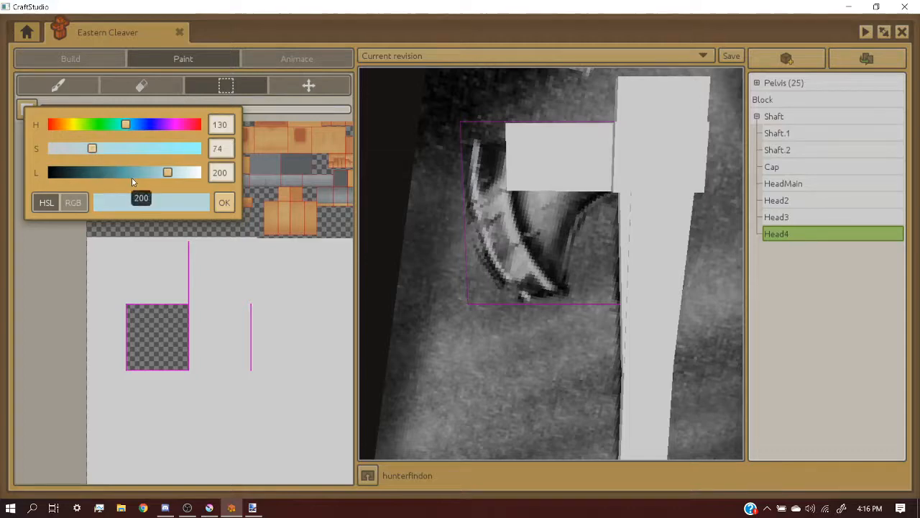
left_click_drag(140, 177, 87, 163)
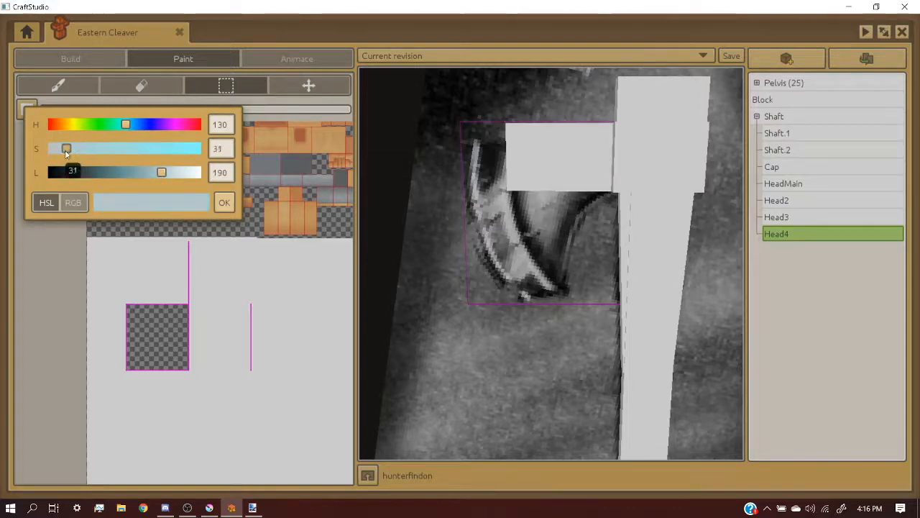
left_click_drag(166, 172, 81, 169)
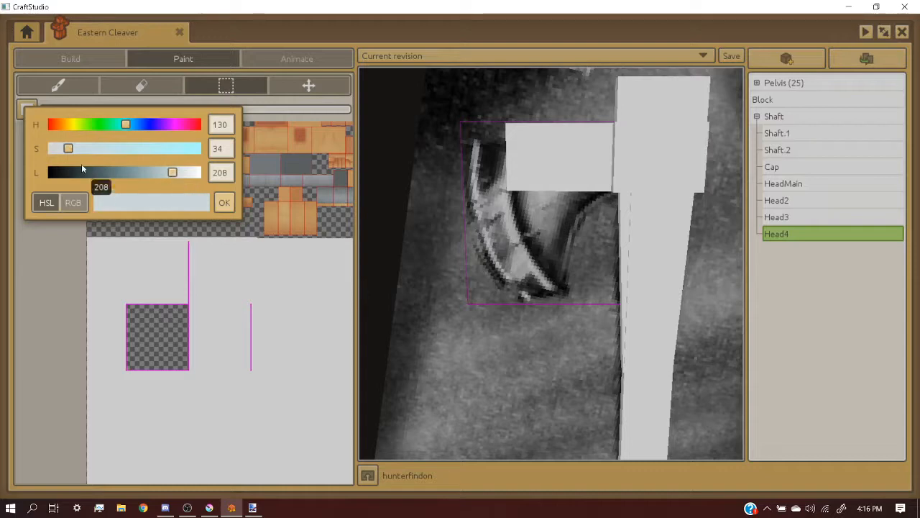
left_click_drag(177, 172, 179, 172)
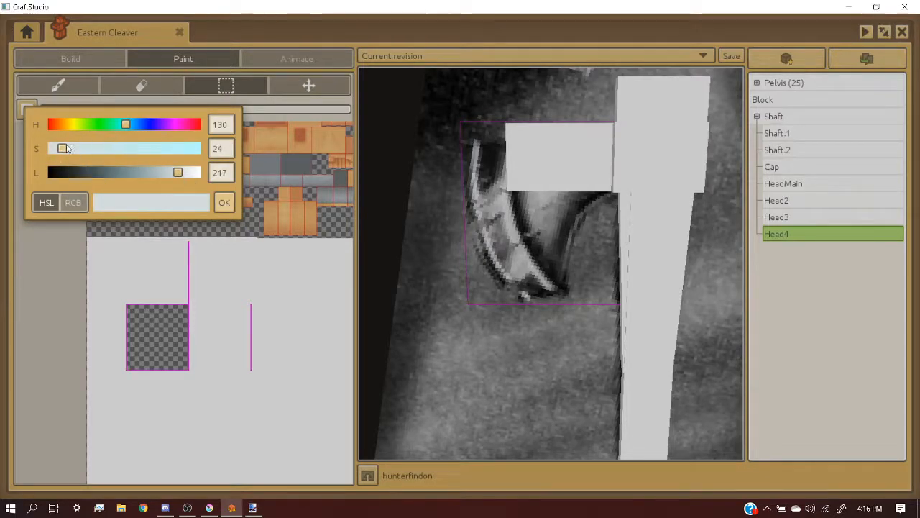
left_click_drag(62, 150, 62, 150)
left_click_drag(178, 173, 144, 181)
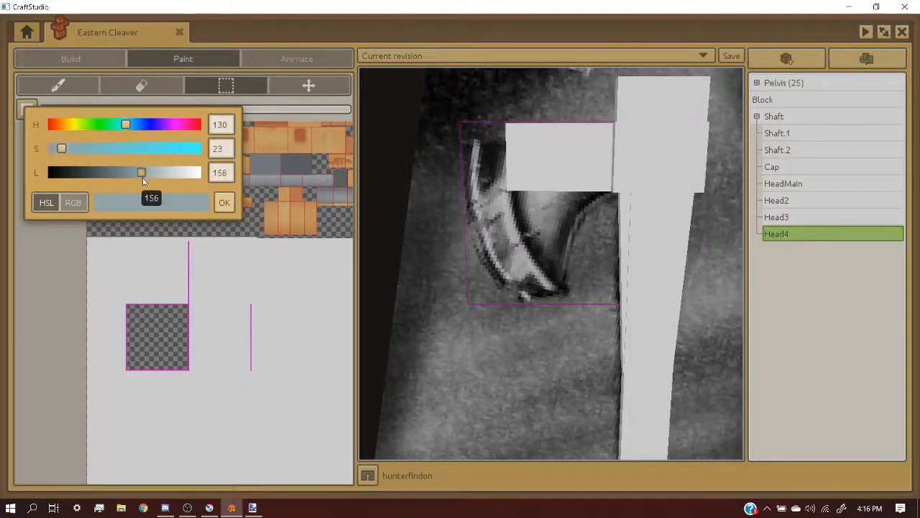
left_click_drag(60, 156, 58, 153)
left_click(222, 204)
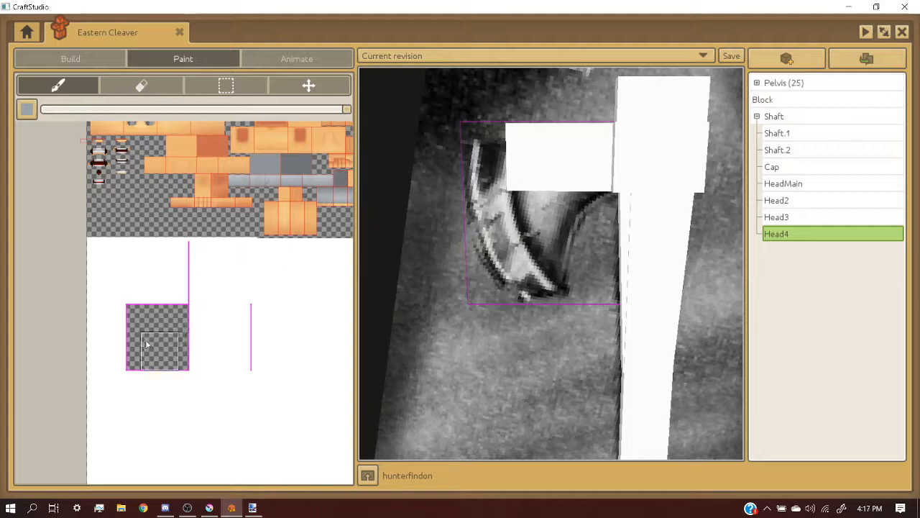
- Fill Head4's transparent texture square completely with the blue-grey using the largest brush
scroll(147, 338, "up", 5)
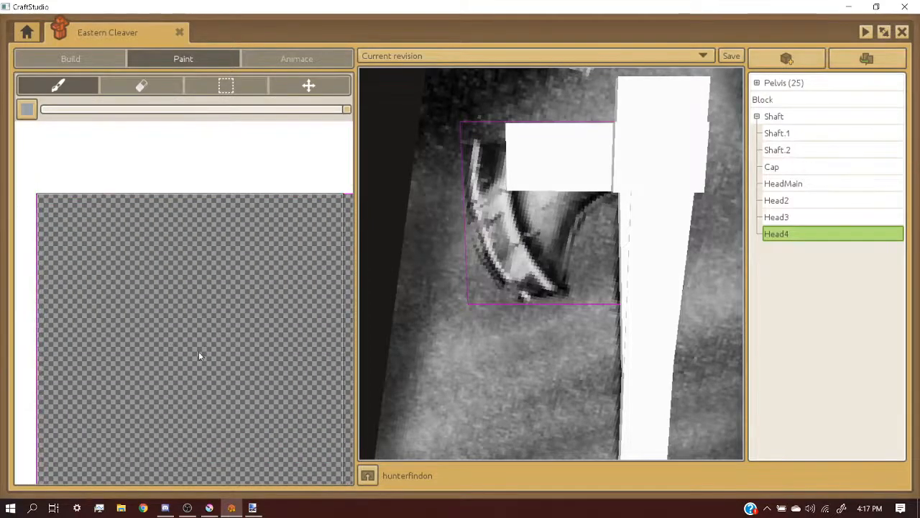
scroll(199, 350, "down", 4)
scroll(184, 344, "up", 4)
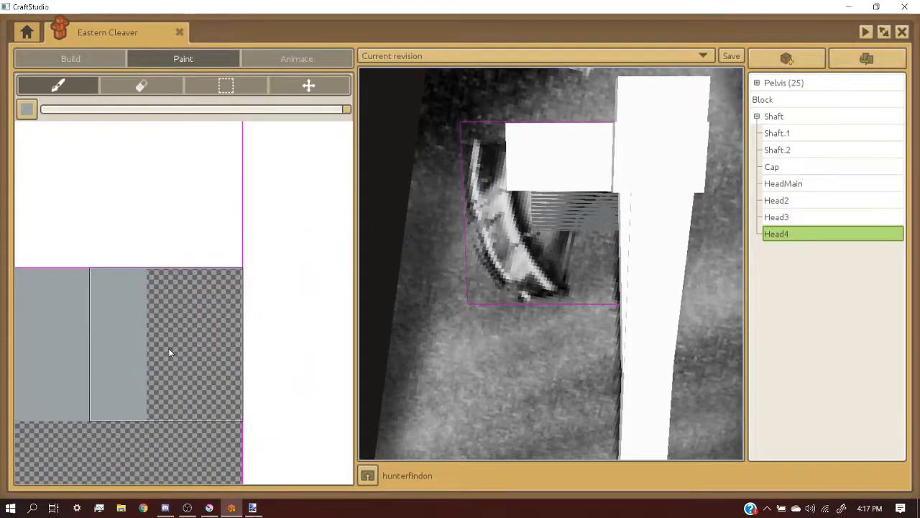
left_click(170, 349)
scroll(190, 351, "down", 4)
scroll(190, 363, "up", 4)
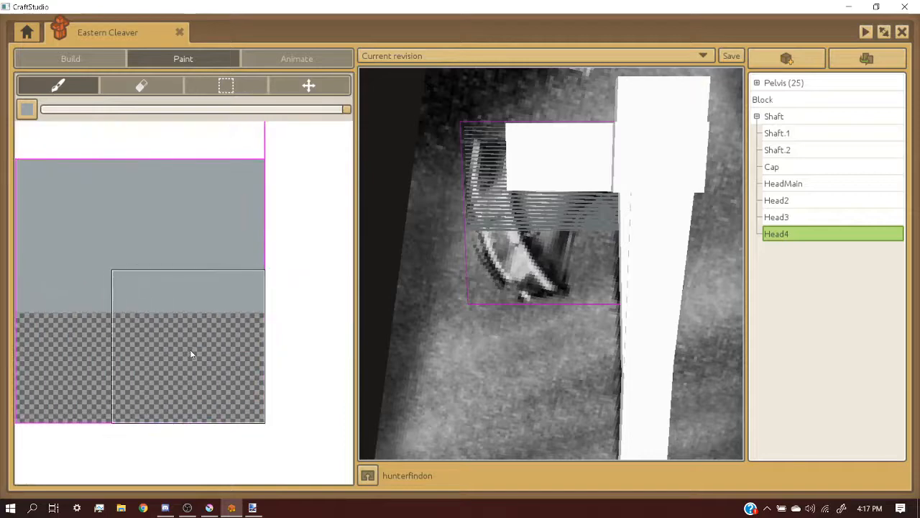
left_click_drag(191, 352, 236, 349)
scroll(187, 348, "down", 4)
scroll(142, 348, "up", 4)
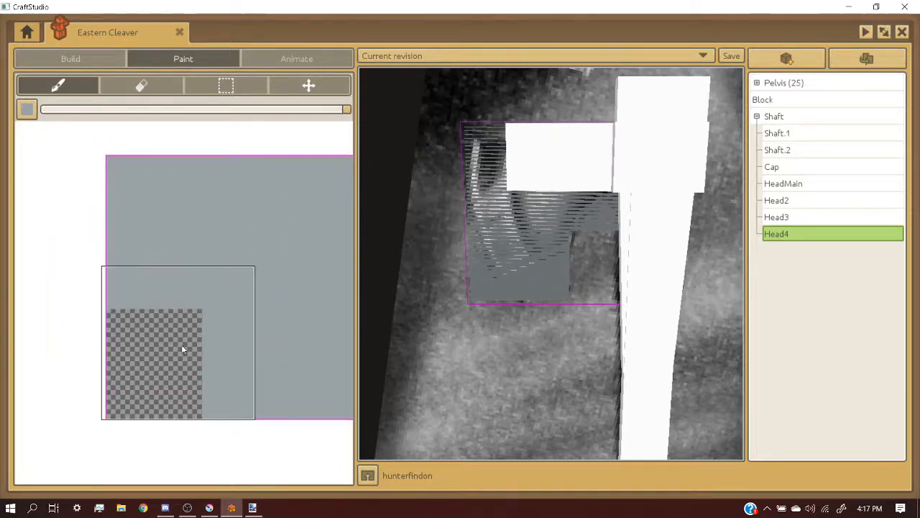
left_click(182, 345)
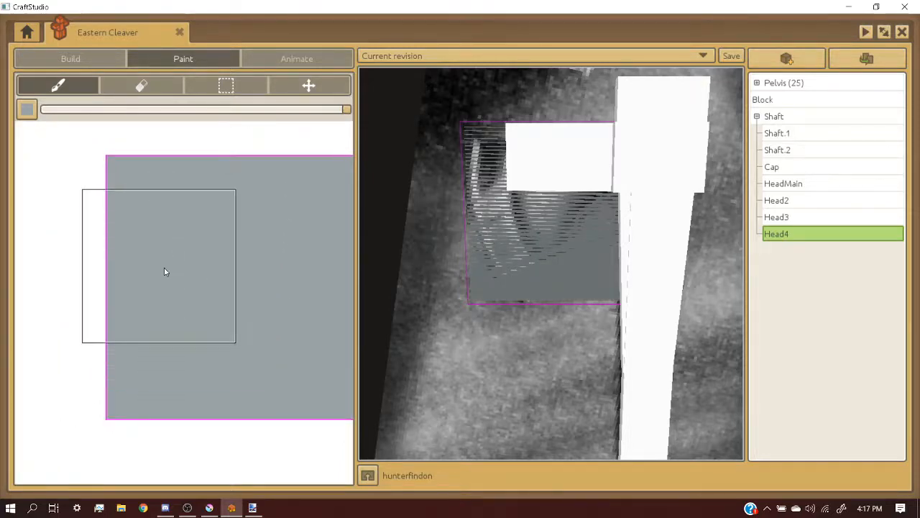
- Try to erase a thin curved blade outline from Head4's blue-grey texture with the smallest eraser
scroll(164, 271, "down", 2)
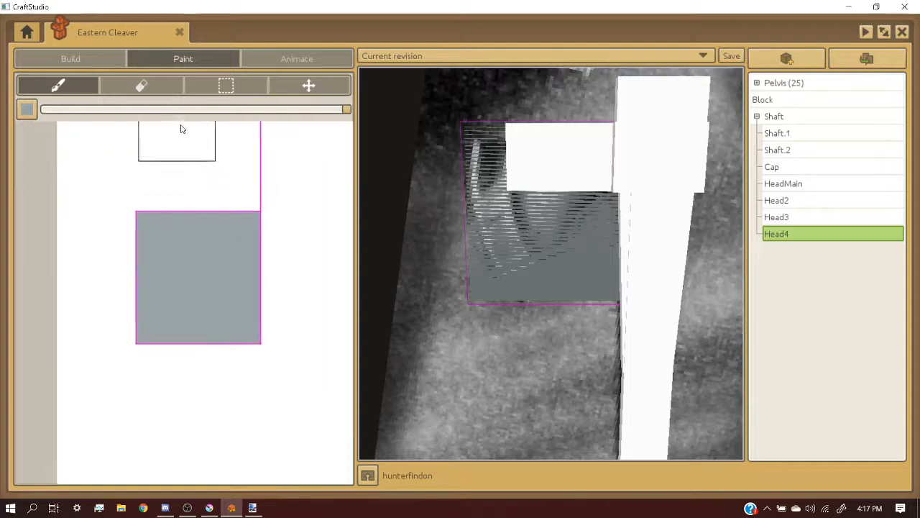
left_click(142, 86)
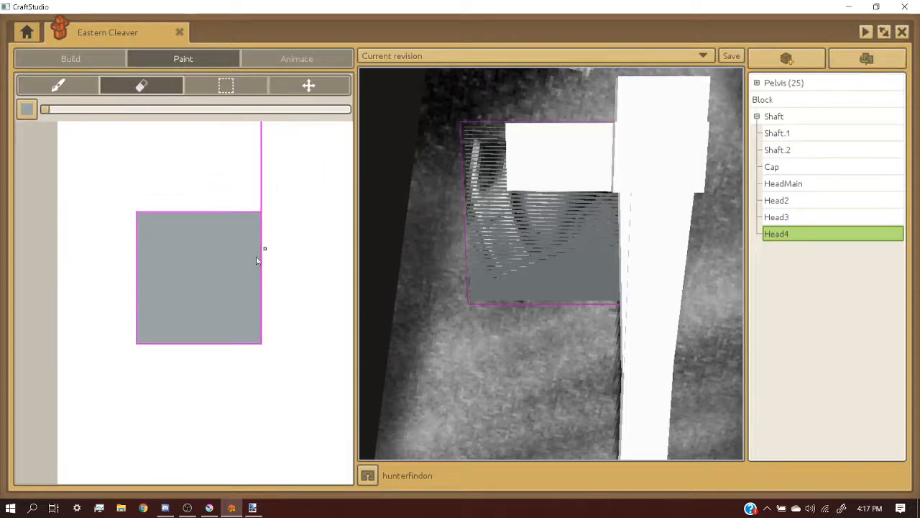
scroll(257, 260, "up", 2)
scroll(259, 281, "down", 2)
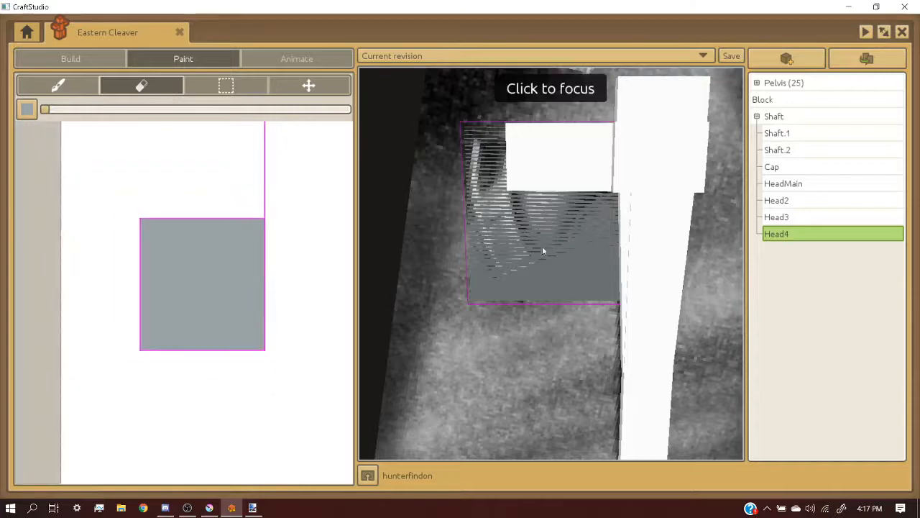
left_click(547, 206)
scroll(548, 205, "up", 5)
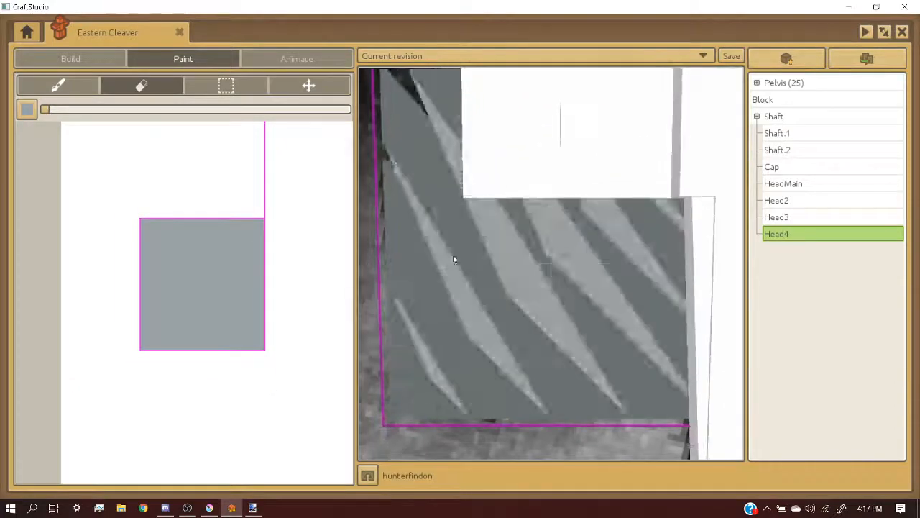
scroll(265, 290, "up", 2)
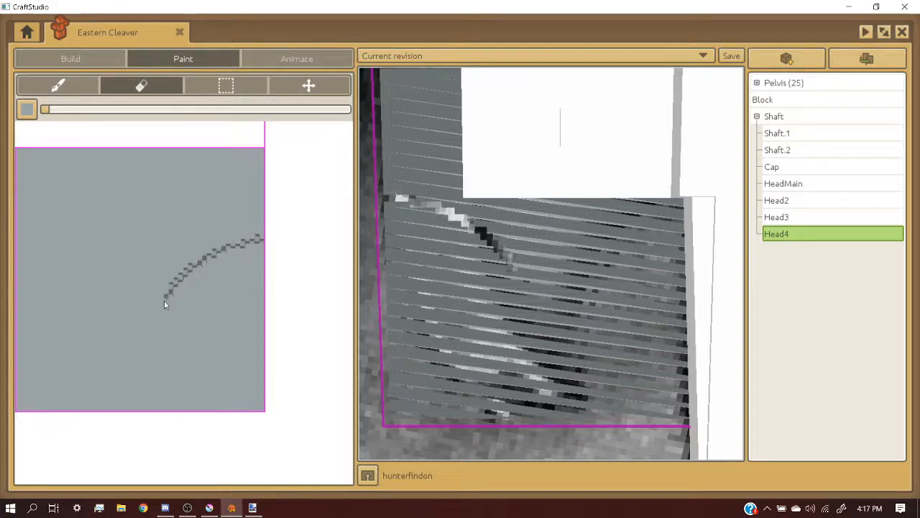
scroll(194, 269, "down", 2)
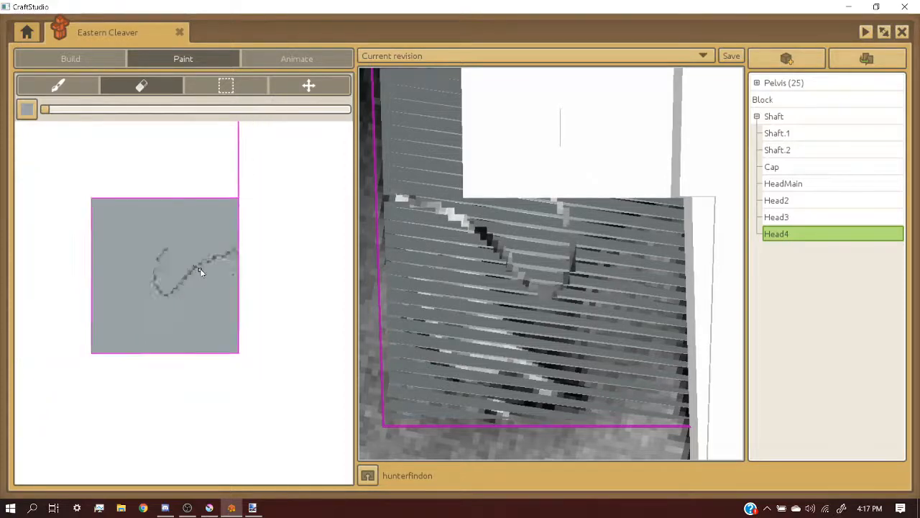
- Flip Head4's viewer-facing large face horizontally in the unwrap and return to Paint mode
left_click(70, 58)
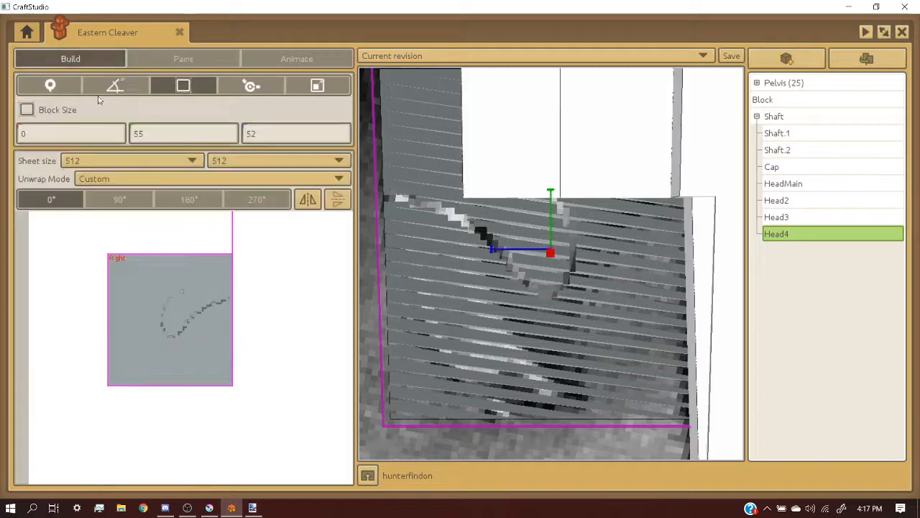
left_click(309, 202)
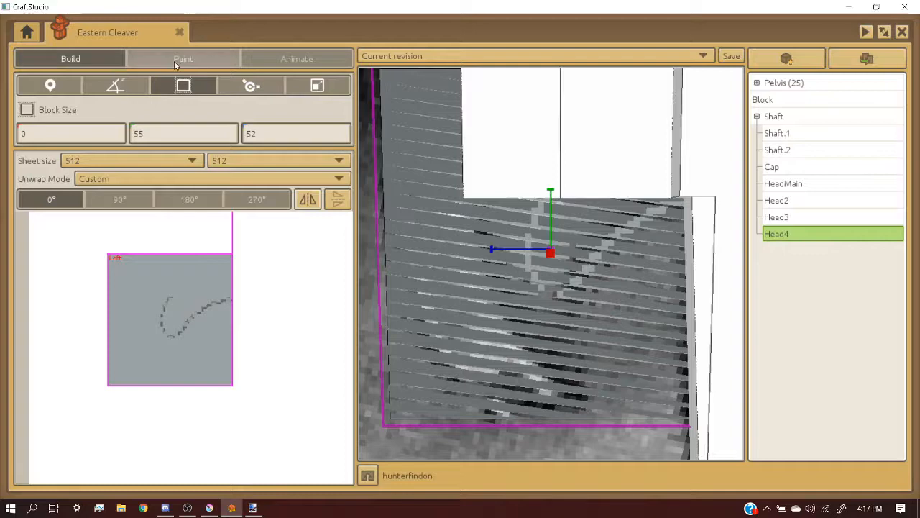
left_click(143, 63)
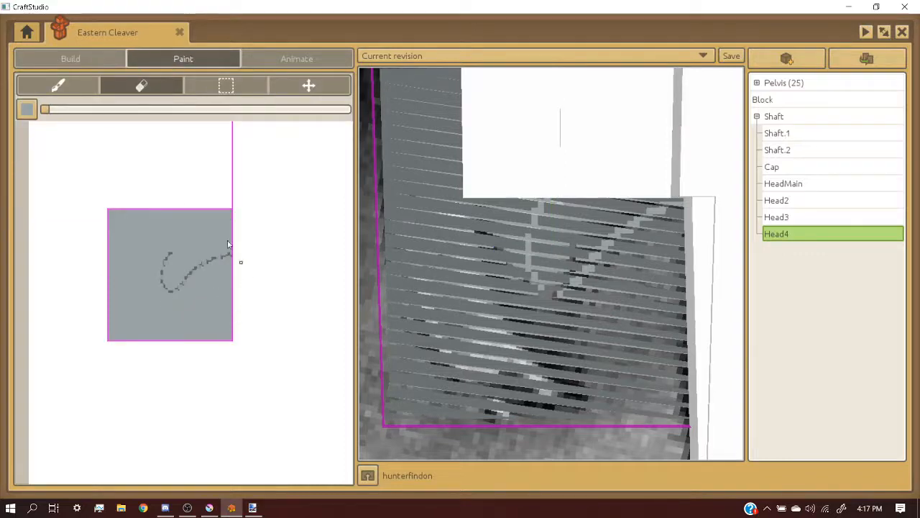
- Paint over the erased curve on Head4's texture with the blue-grey using a medium brush
scroll(225, 241, "up", 1)
left_click(80, 88)
mouse_move(119, 258)
left_mouse_down()
mouse_move(134, 376)
mouse_move(204, 283)
left_mouse_up()
left_click(207, 282)
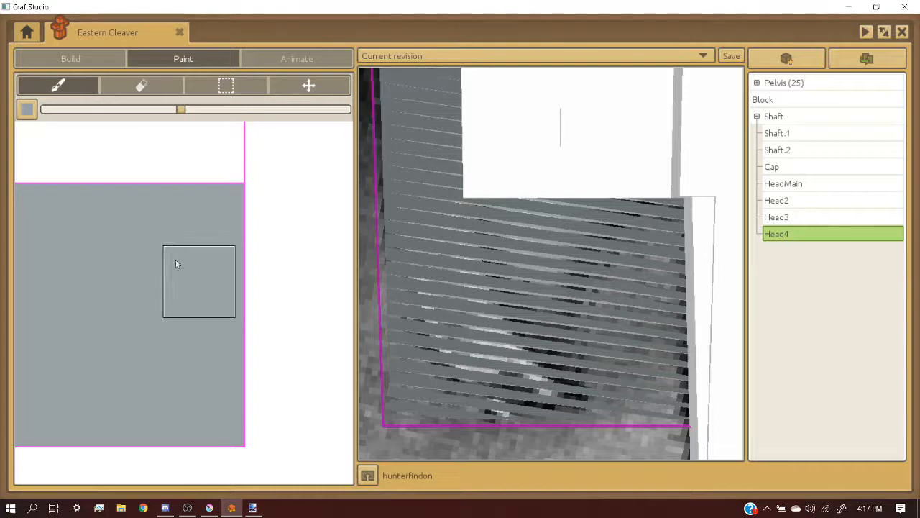
- Erase a small test mark near the shaft side of Head4's texture with the smallest eraser
left_click(134, 94)
left_click_drag(147, 110, 43, 113)
scroll(182, 333, "down", 2)
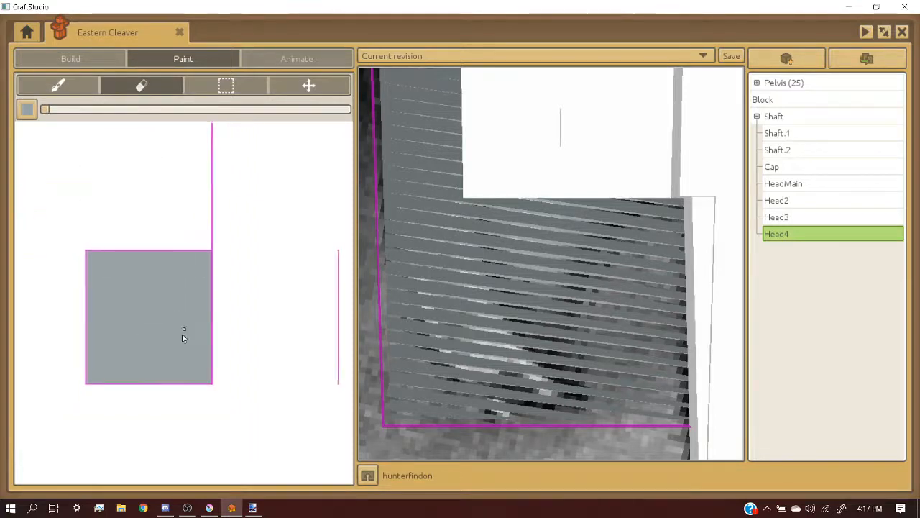
scroll(192, 333, "up", 2)
- Move the reference image Block along its blue axis until it stands clear of the axe, and deselect it
scroll(453, 272, "down", 6)
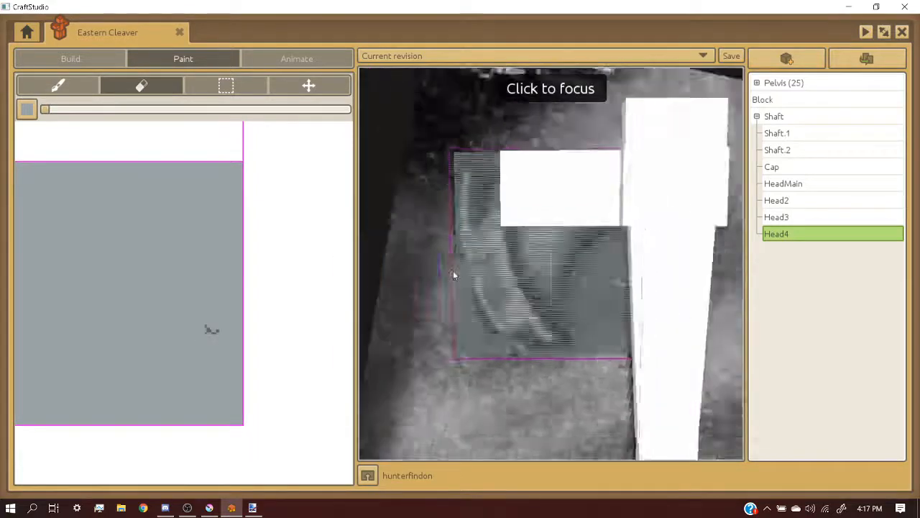
left_click(501, 215)
left_click(67, 61)
left_click(50, 86)
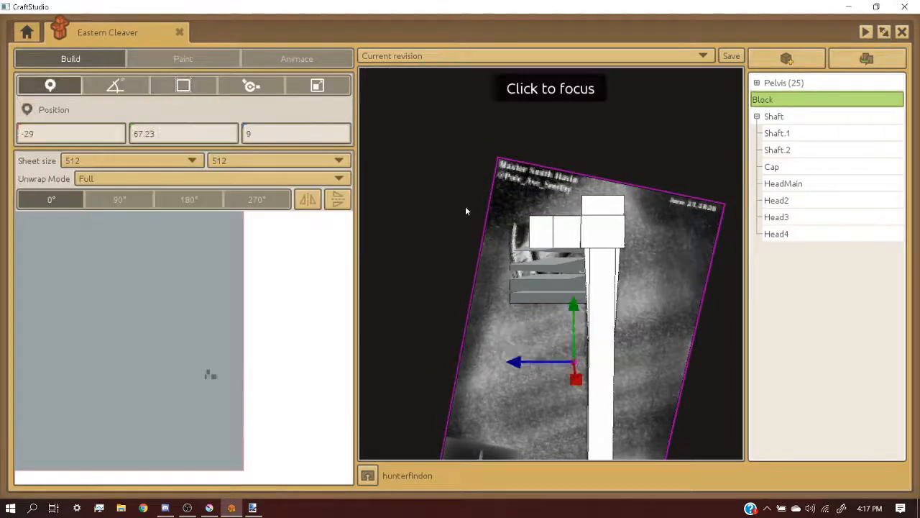
scroll(464, 220, "down", 3)
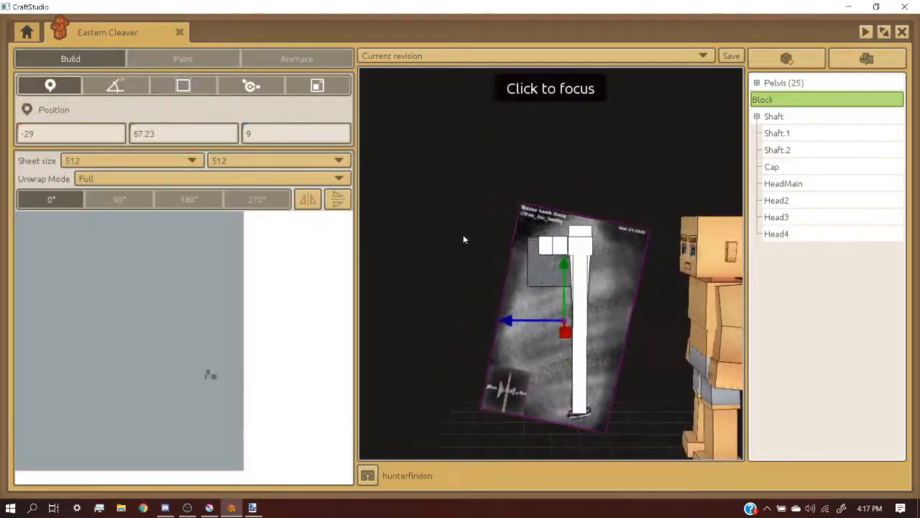
left_click_drag(508, 316, 321, 325)
left_click(493, 316)
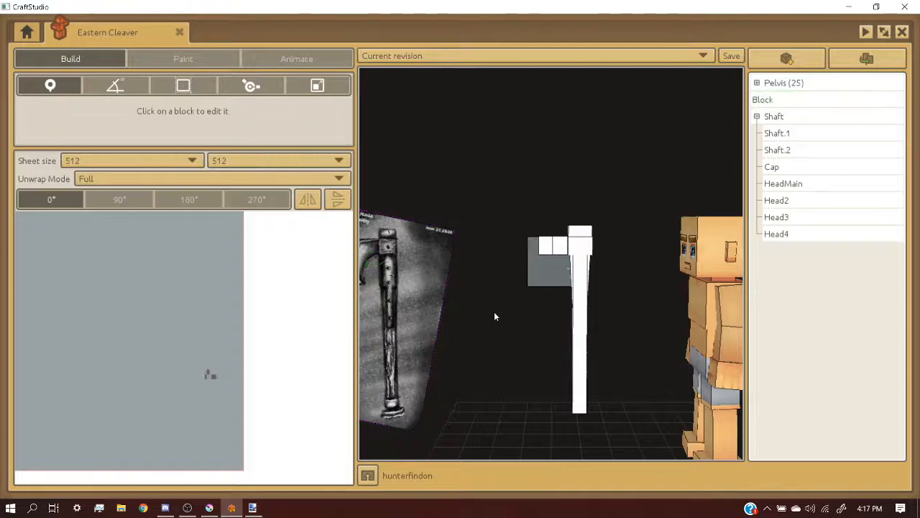
- Erase a larger rounded patch from the lower shaft-side corner of Head4's texture with an enlarged eraser
scroll(558, 313, "up", 5)
left_click(557, 282)
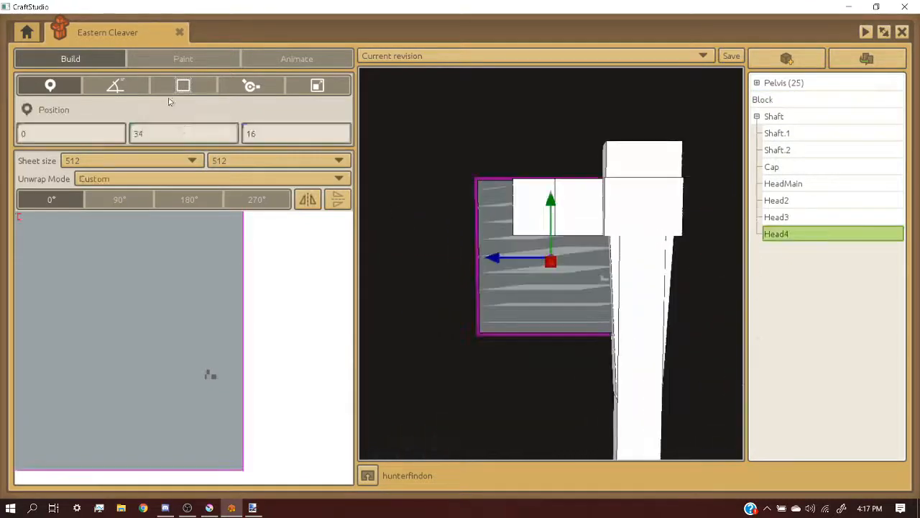
left_click(182, 58)
left_click_drag(112, 112, 122, 109)
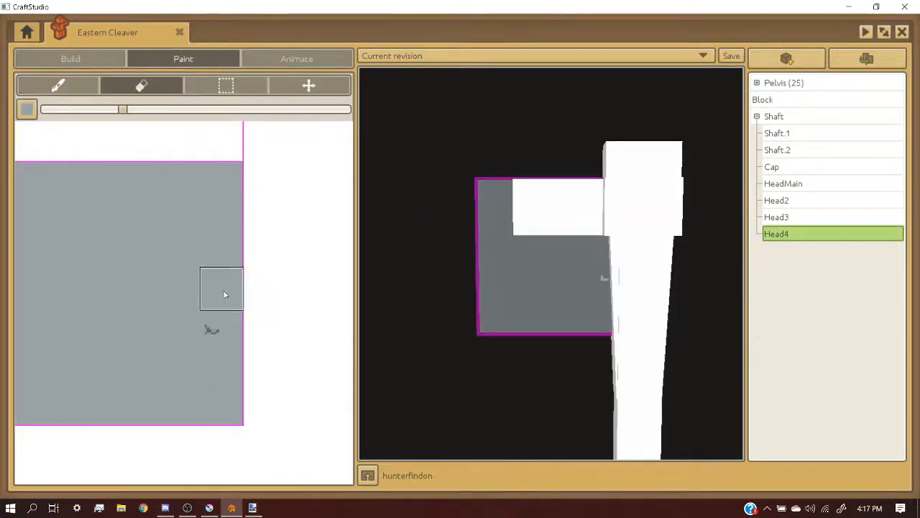
left_click_drag(208, 353, 202, 392)
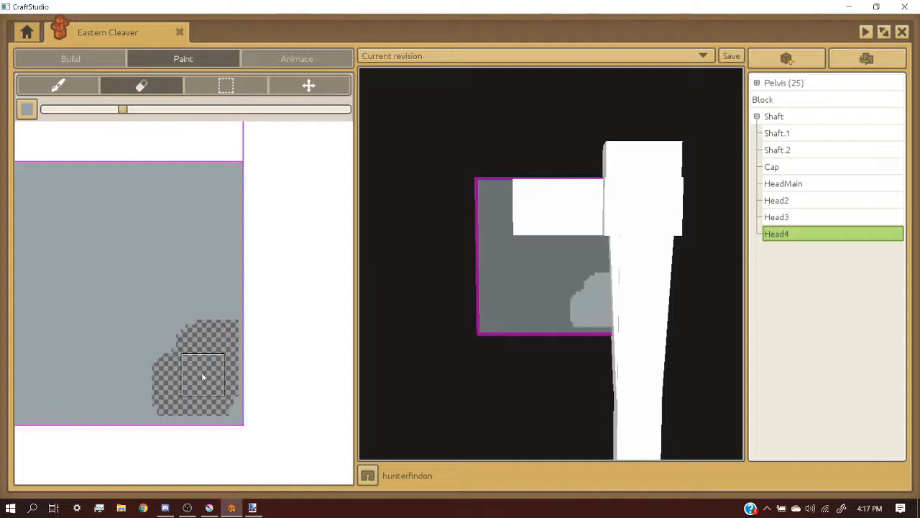
scroll(237, 351, "down", 2)
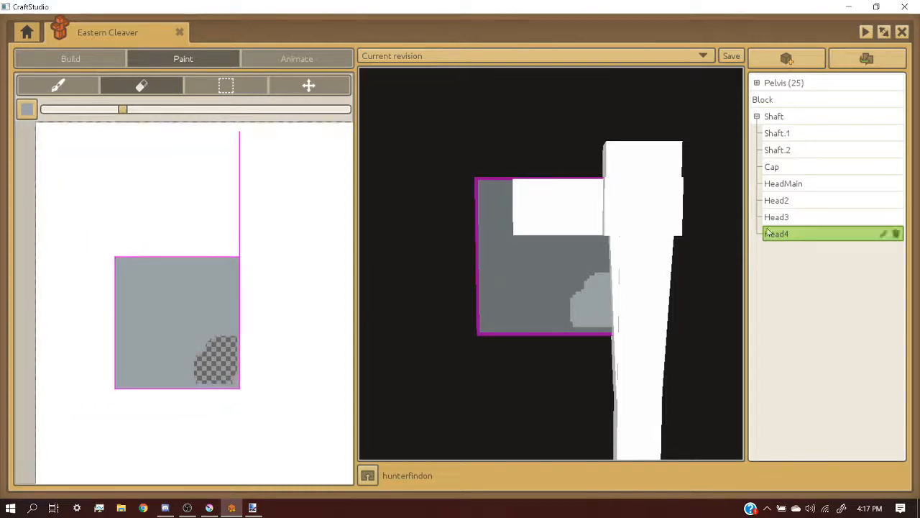
- Mirror Head4's opposite large face horizontally in the unwrap to align both sides' cutouts, and return to Paint mode
left_click(70, 59)
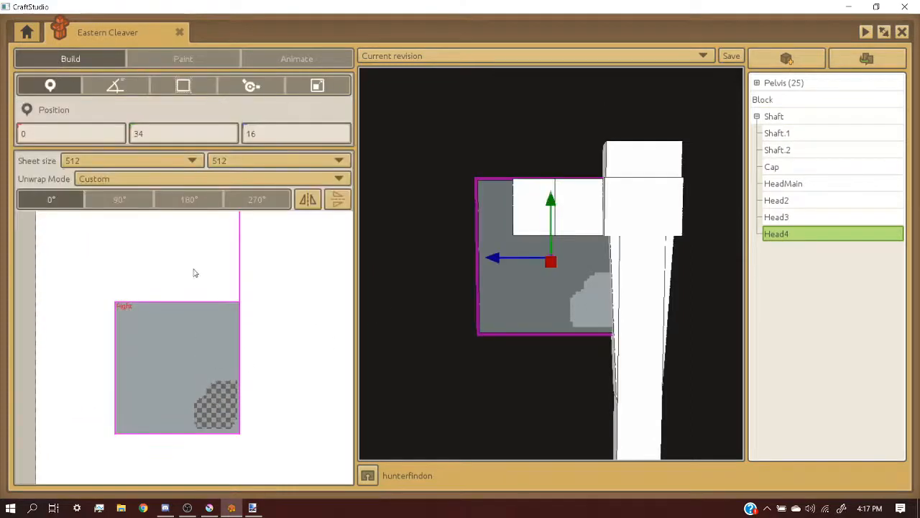
left_click(308, 199)
scroll(184, 386, "up", 2)
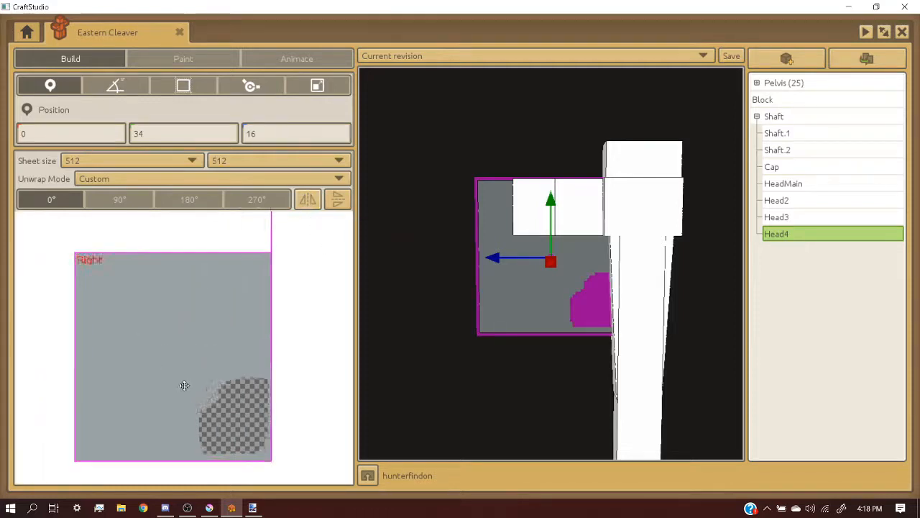
scroll(184, 385, "up", 1)
scroll(173, 286, "down", 3)
scroll(218, 368, "up", 3)
left_click(139, 65)
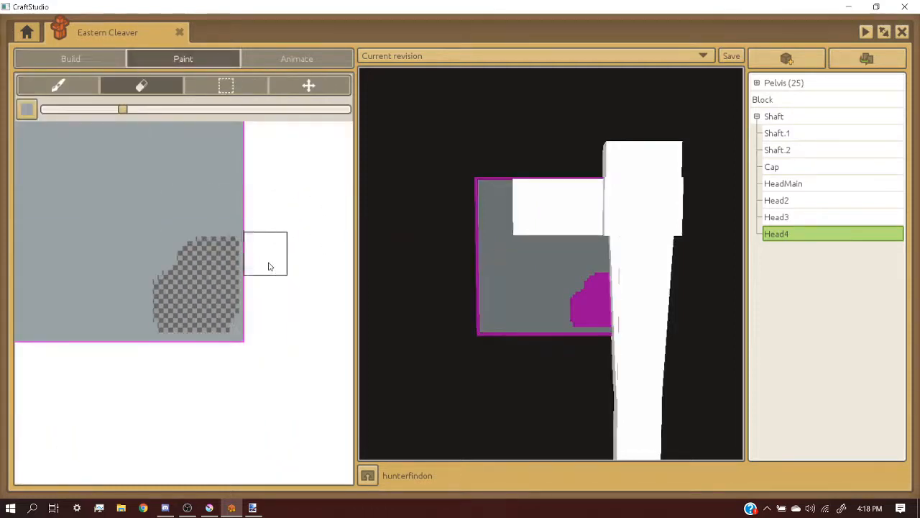
- Extend Head4's rounded cutout to the lower and shaft-side edges of its texture with the eraser, and deselect the block
scroll(269, 267, "down", 2)
scroll(220, 206, "up", 3)
mouse_move(288, 369)
left_mouse_down()
mouse_move(276, 380)
mouse_move(268, 364)
mouse_move(267, 243)
mouse_move(269, 277)
left_mouse_up()
left_click(454, 214)
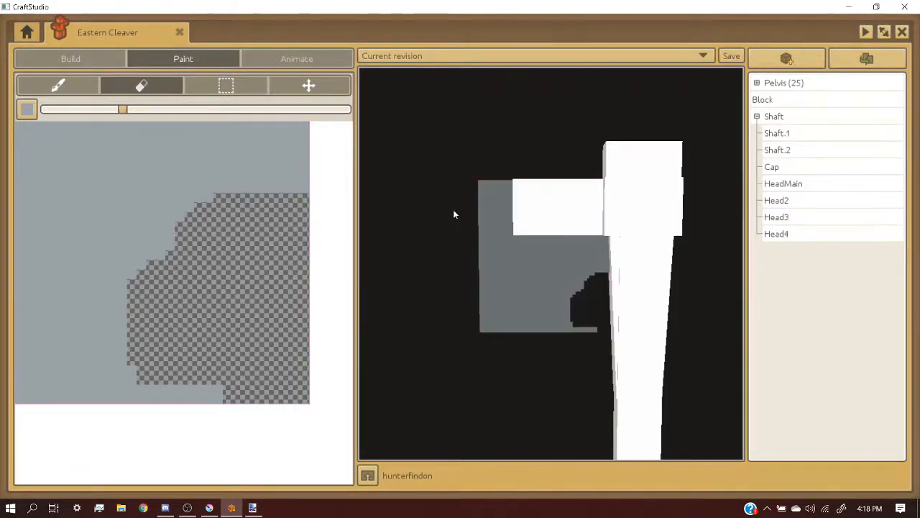
- Select the reference image Block in Build mode and set its Z position to 9, back behind the axe
key("w")
key("s")
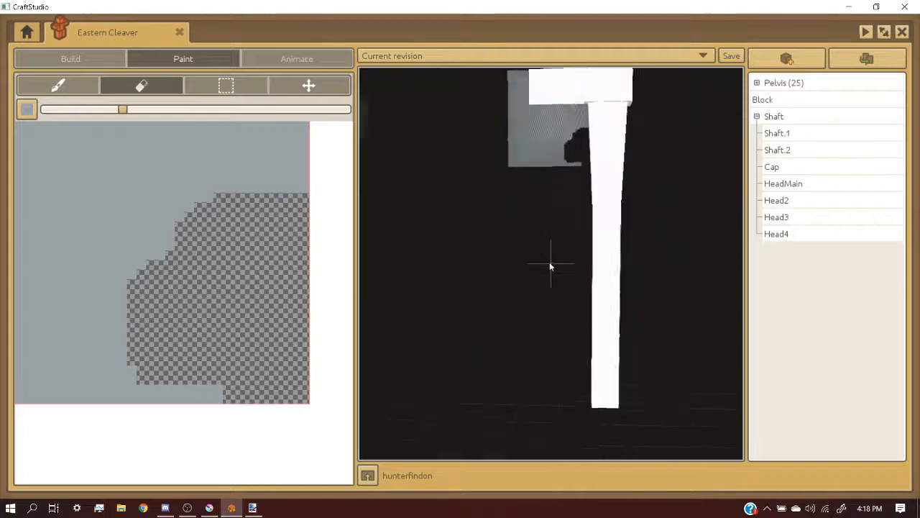
key("w")
key("s")
key("a")
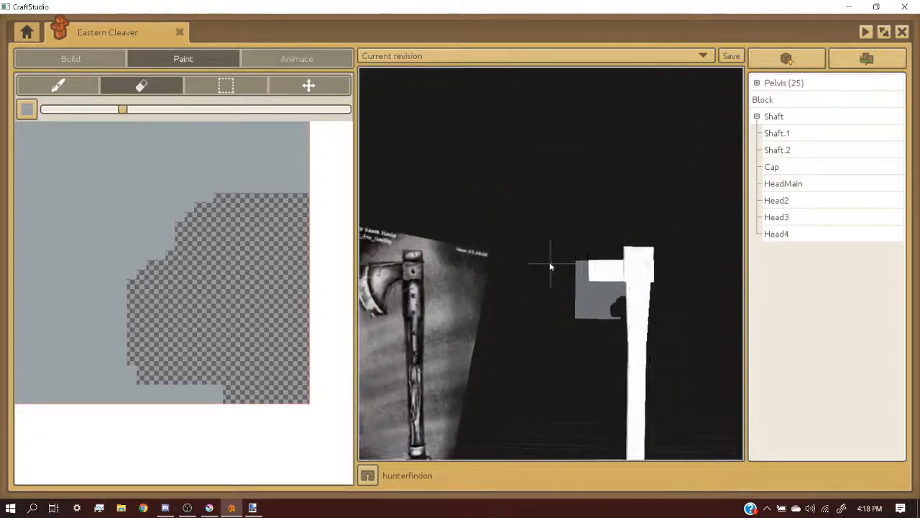
left_click(386, 276)
left_click(84, 60)
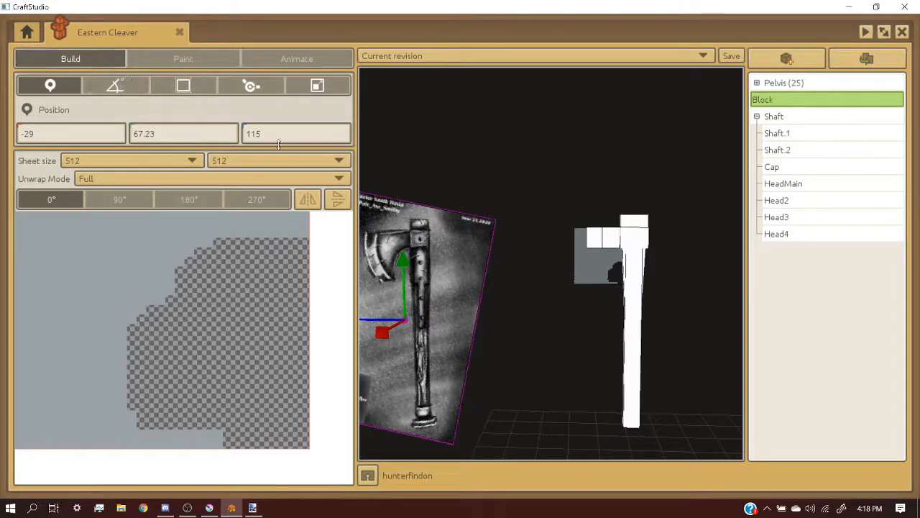
key("Return")
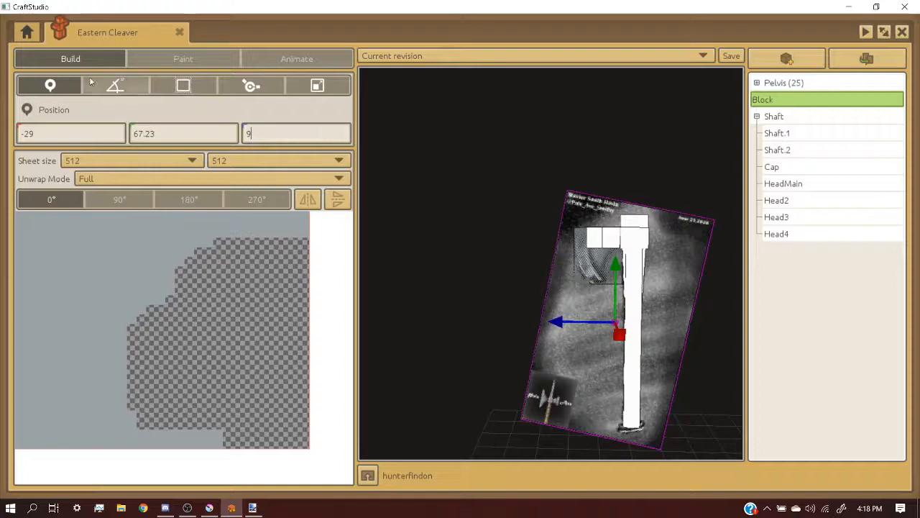
- Try the reference Block at X positions -41 and -32, and return it to -29
middle_click_drag(575, 237, 649, 299)
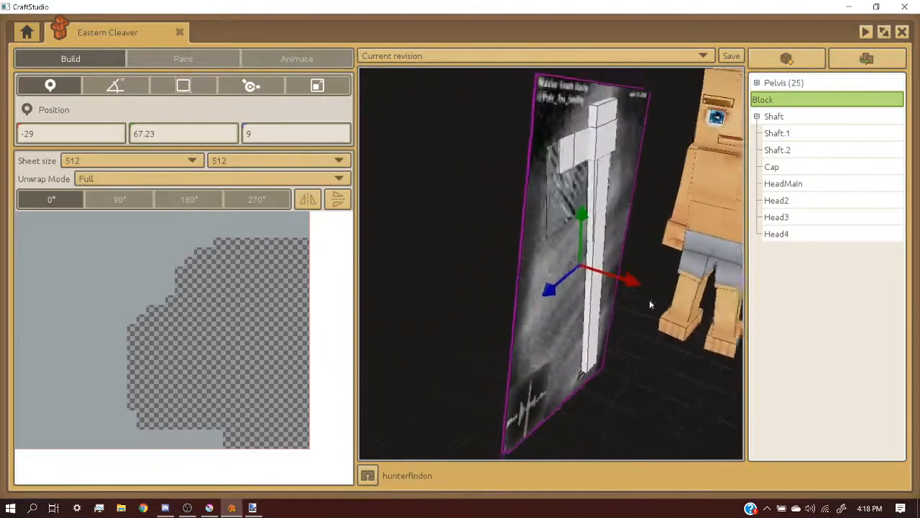
scroll(665, 290, "up", 2)
left_click_drag(660, 288, 616, 268)
middle_click_drag(632, 268, 679, 237)
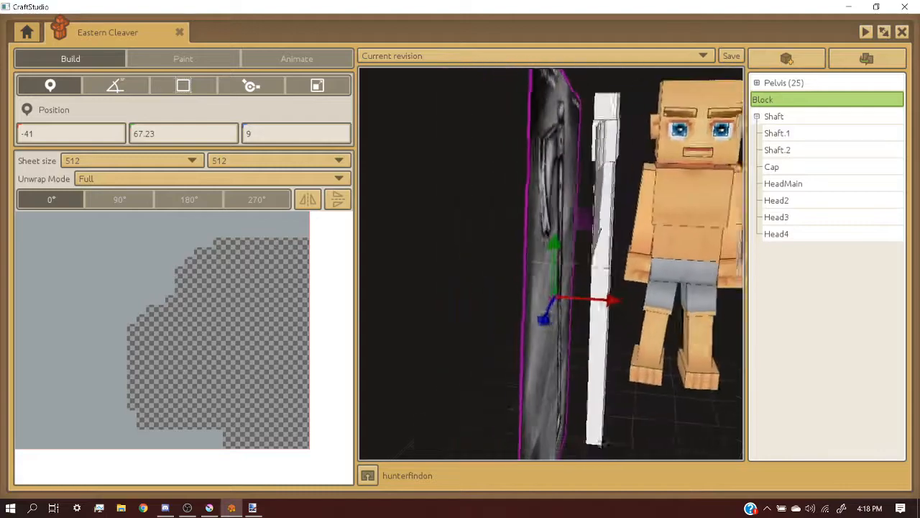
scroll(604, 224, "up", 3)
middle_click_drag(604, 224, 617, 253)
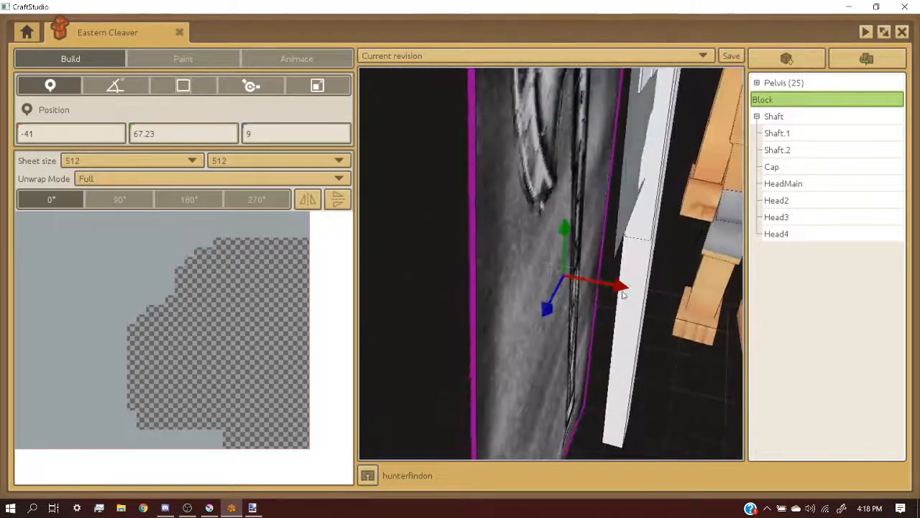
left_click_drag(623, 289, 671, 296)
middle_click_drag(671, 295, 549, 266)
right_click_drag(654, 286, 568, 248)
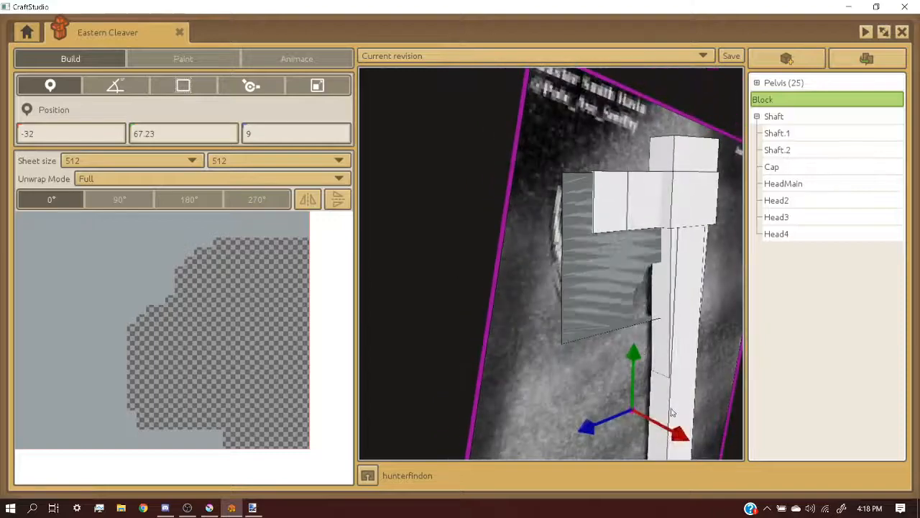
mouse_move(682, 438)
left_mouse_down()
mouse_move(698, 448)
mouse_move(689, 443)
left_mouse_up()
right_click_drag(663, 394, 621, 202)
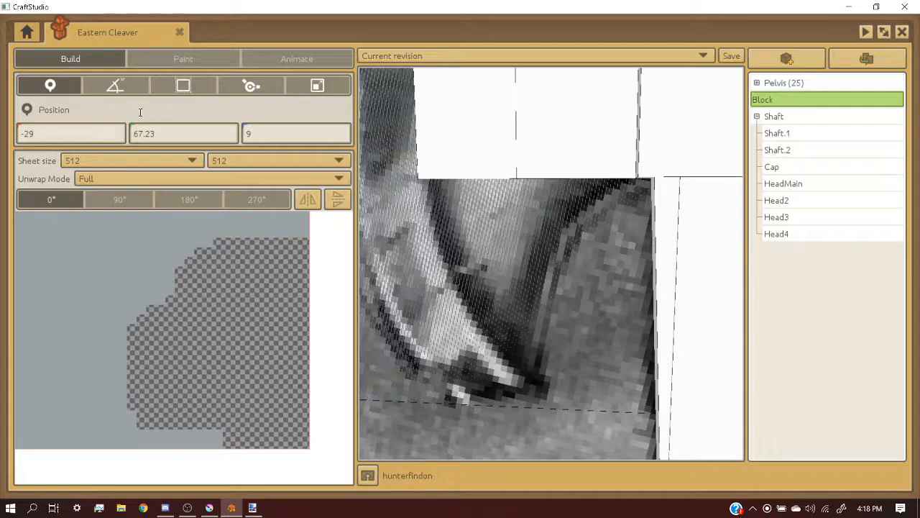
- Try tracing the reference blade's inner curve on Head4's texture in Paint mode with the smallest eraser
left_click(181, 59)
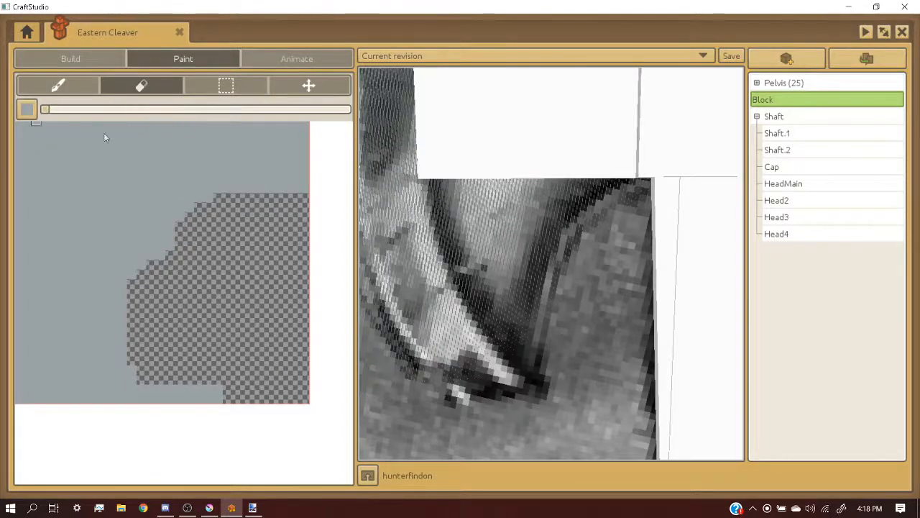
scroll(250, 258, "down", 3)
scroll(249, 216, "up", 3)
left_click_drag(312, 219, 287, 232)
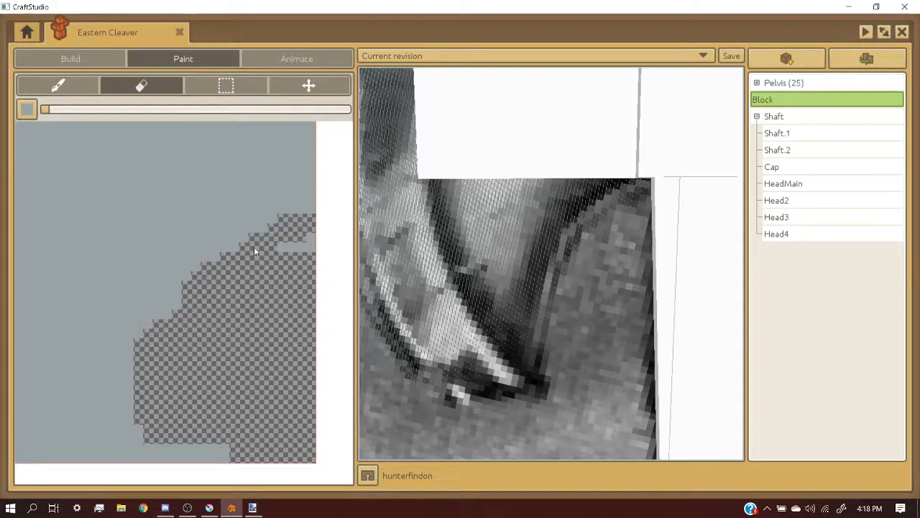
right_click_drag(582, 230, 576, 236)
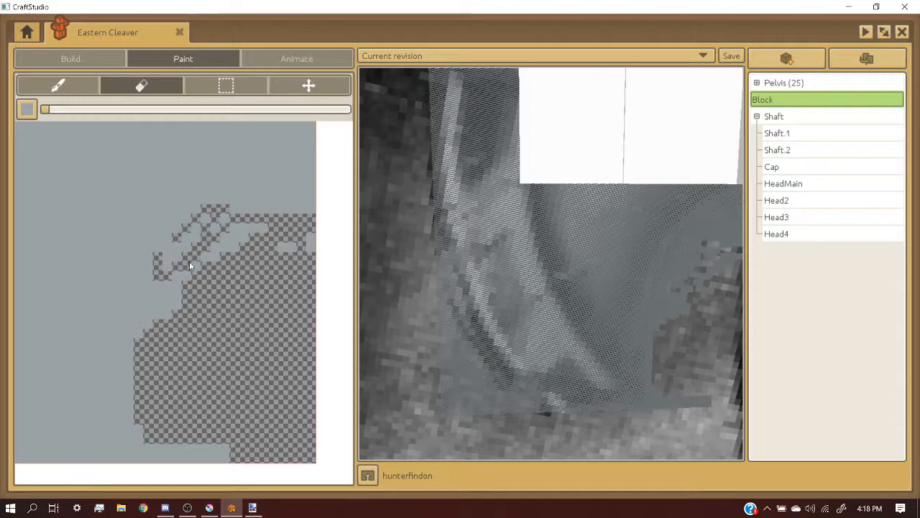
key("d")
key("a")
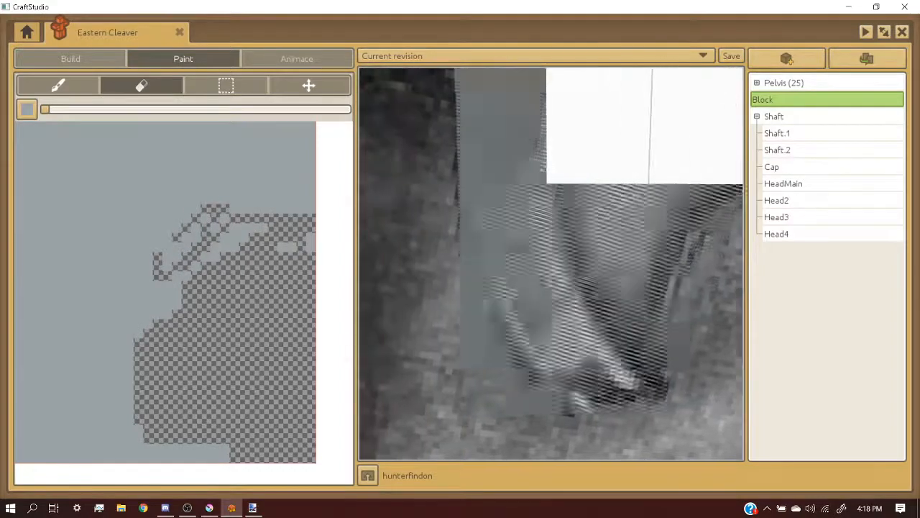
key("d")
right_click_drag(552, 263, 559, 241)
right_click_drag(677, 223, 668, 223)
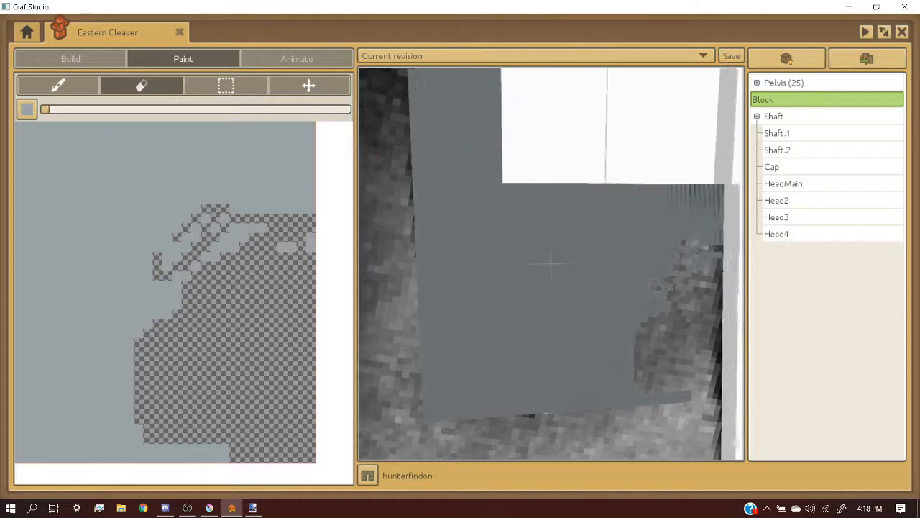
right_click_drag(551, 263, 673, 223)
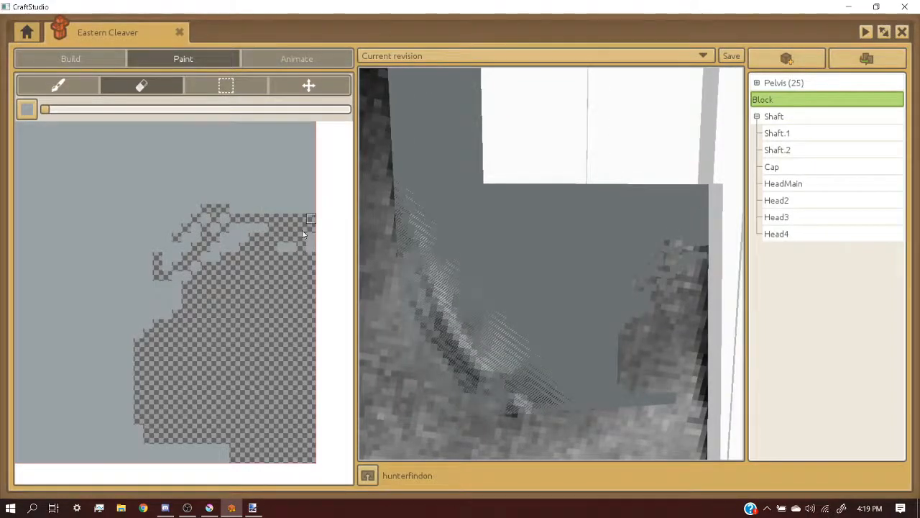
- Nudge the reference Block slightly along its X axis in Build mode, and return to Paint mode
scroll(581, 242, "down", 5)
left_click(102, 64)
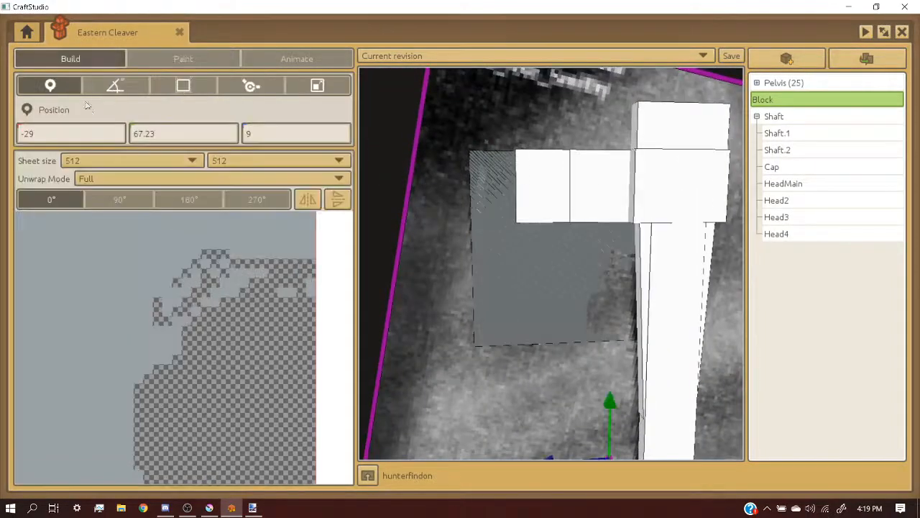
right_click_drag(464, 243, 471, 244)
scroll(470, 244, "down", 3)
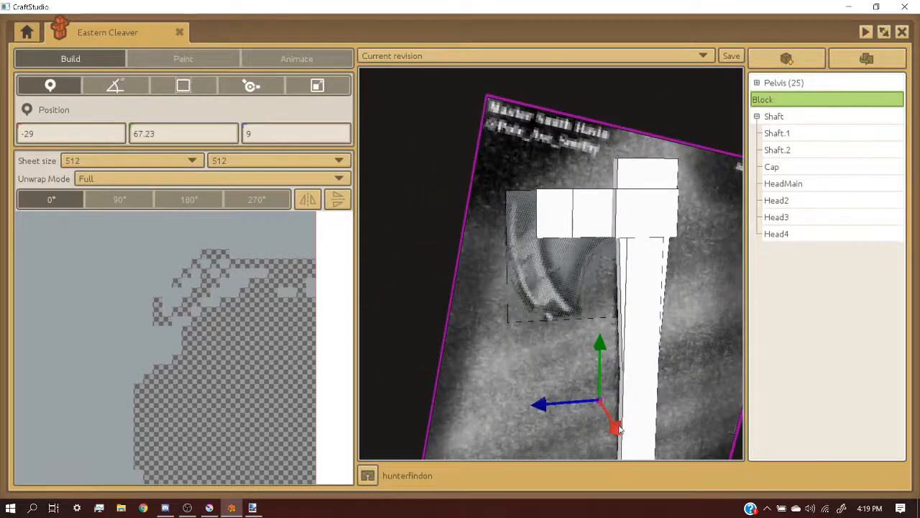
left_click_drag(617, 427, 615, 425)
left_click(183, 59)
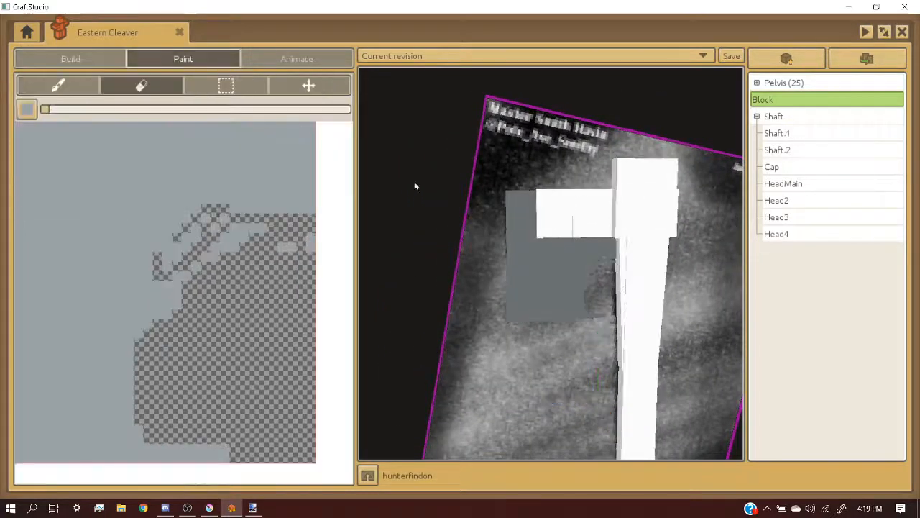
- Erase a much larger rounded cutout from the shaft side of Head4's texture with an enlarged eraser
scroll(415, 178, "up", 8)
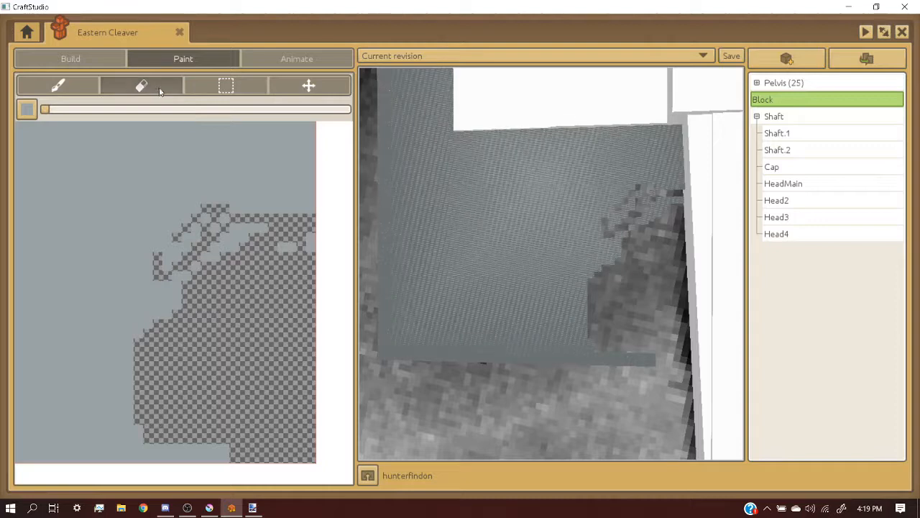
left_click(162, 109)
mouse_move(205, 218)
left_mouse_down()
mouse_move(253, 202)
mouse_move(210, 245)
mouse_move(140, 374)
mouse_move(175, 394)
mouse_move(172, 401)
left_mouse_up()
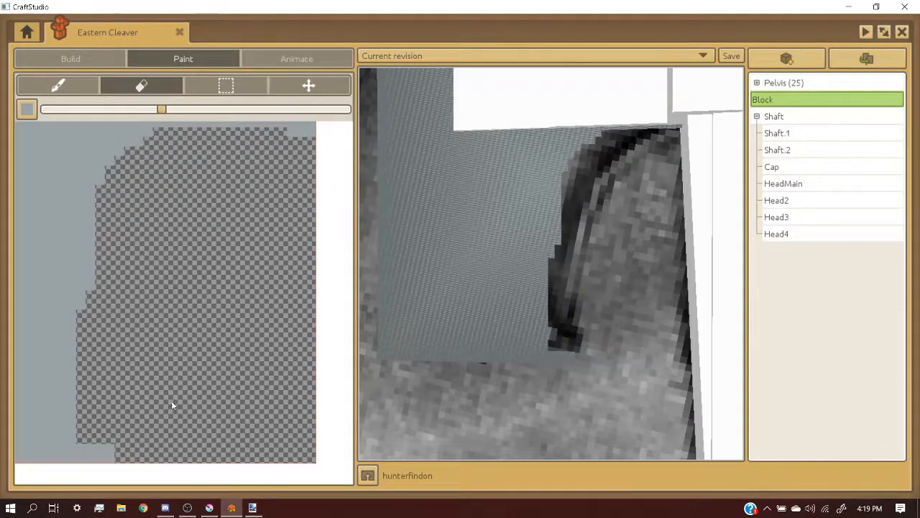
- Paint a thin blue-grey outline inside the cutout along the reference blade's inner curve with the smallest brush, erasing stray strokes
scroll(149, 403, "down", 4)
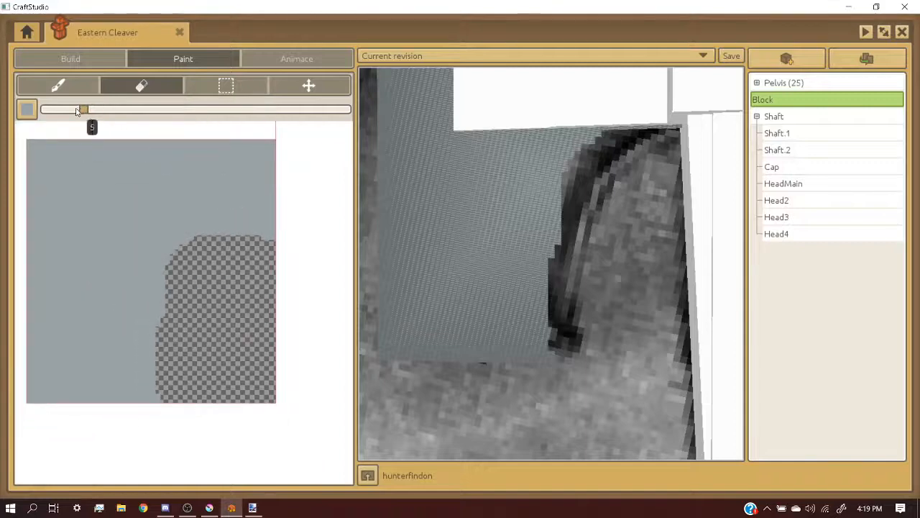
left_click(65, 85)
scroll(226, 269, "up", 3)
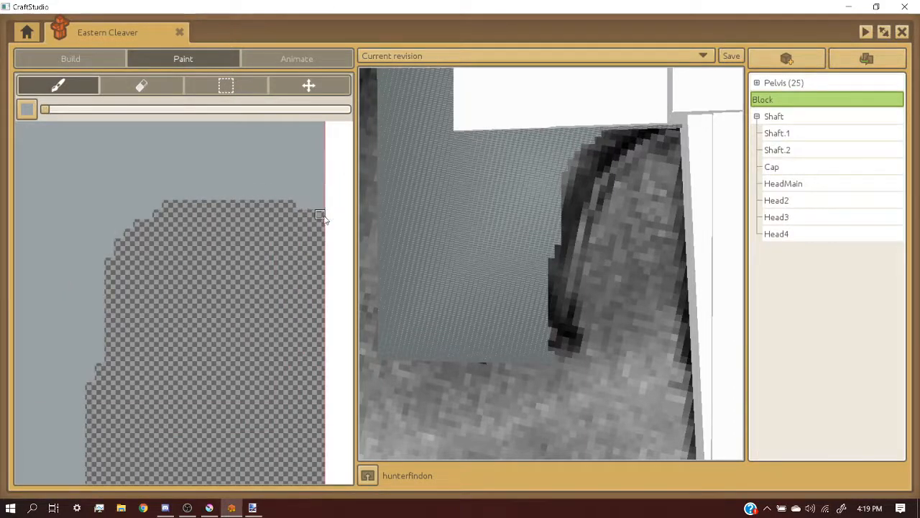
key("e")
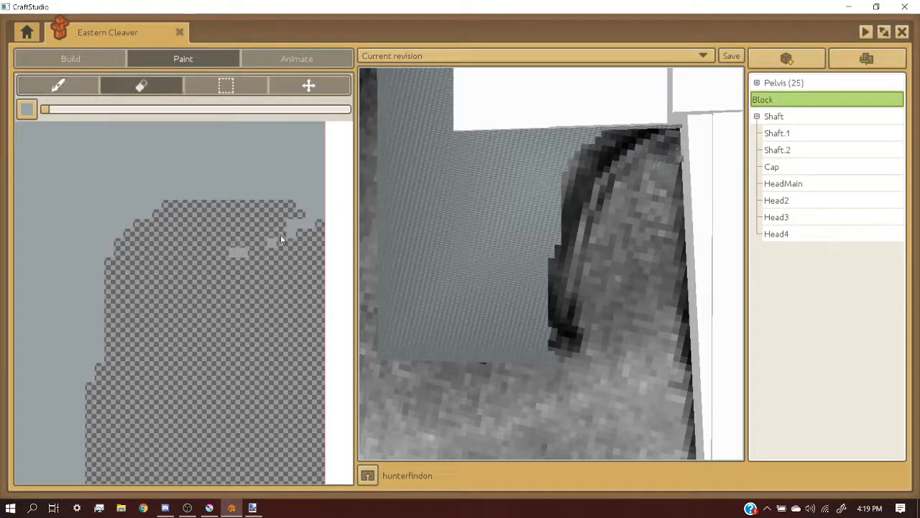
key("b")
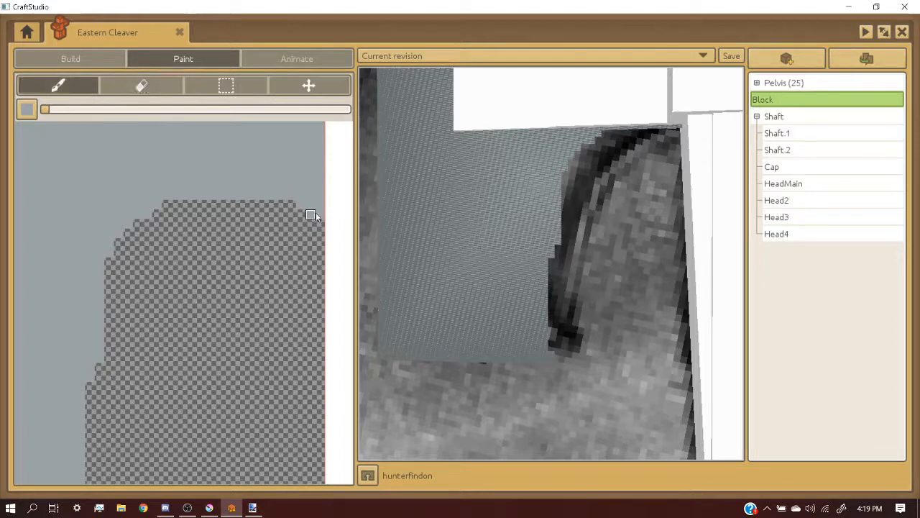
left_click_drag(228, 230, 166, 272)
left_click(530, 200)
key("s")
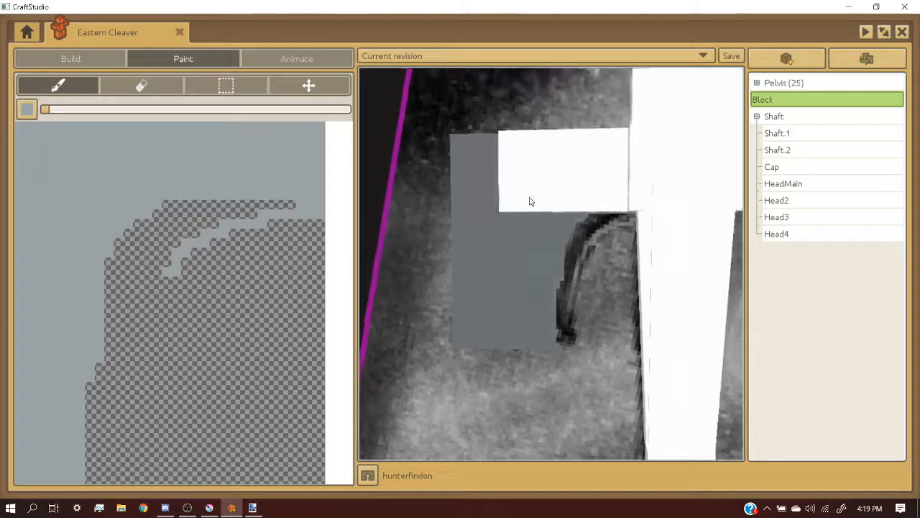
scroll(230, 325, "down", 2)
scroll(215, 273, "up", 3)
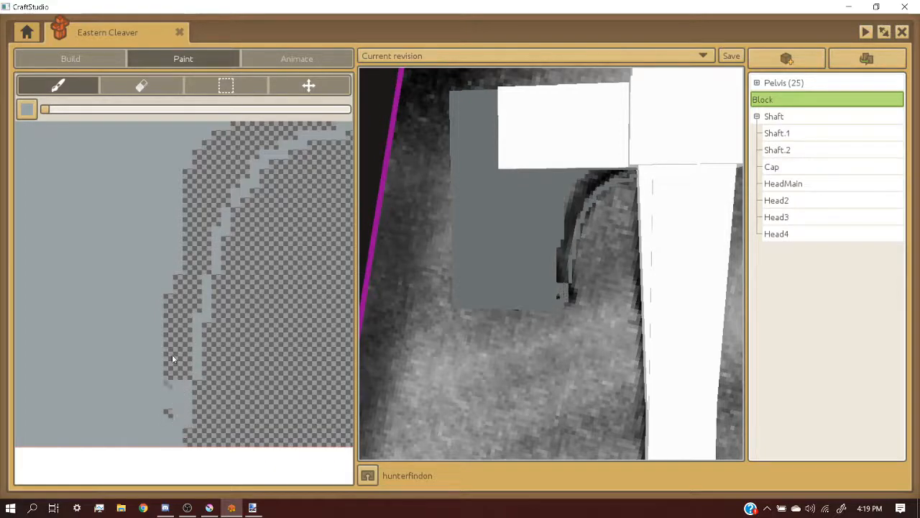
- Fill the gap between the thin outline and the blade with blue-grey using a size 5 brush
left_click_drag(186, 359, 167, 351)
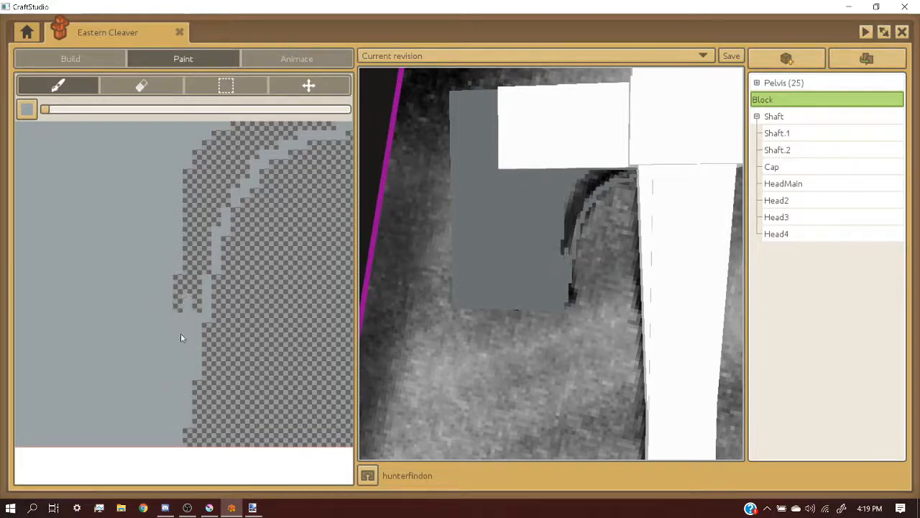
left_click(84, 110)
mouse_move(177, 261)
left_mouse_down()
mouse_move(176, 294)
mouse_move(187, 199)
mouse_move(226, 156)
left_mouse_up()
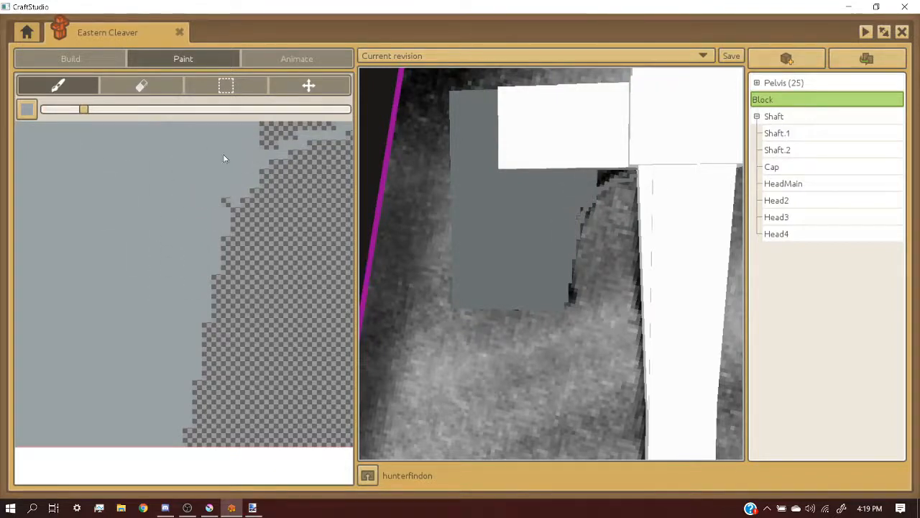
scroll(154, 259, "down", 1)
scroll(257, 160, "up", 1)
left_click_drag(248, 198, 155, 220)
- Examine how the blade's reshaped inner curve lines up with the reference image from several angles
scroll(571, 194, "down", 1)
mouse_move(573, 193)
middle_mouse_down()
mouse_move(604, 194)
mouse_move(575, 196)
middle_mouse_up()
scroll(552, 210, "down", 1)
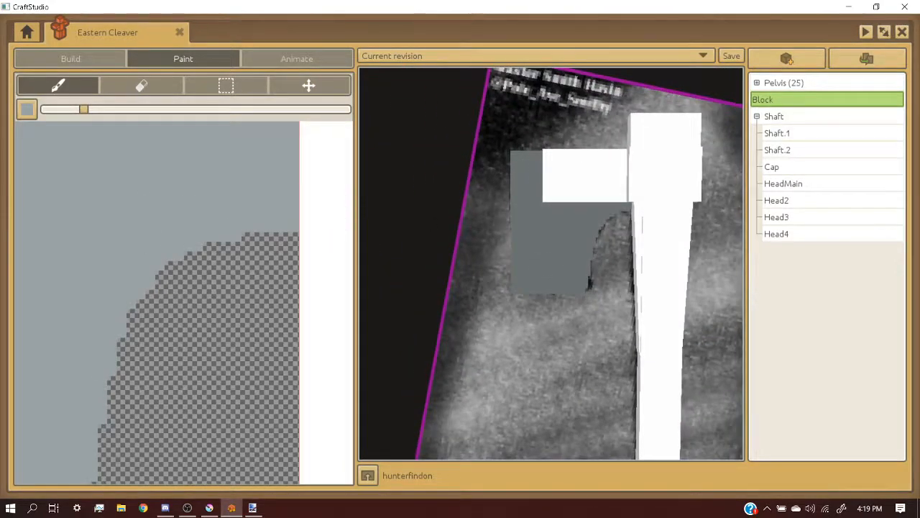
middle_click_drag(388, 224, 550, 228)
scroll(550, 227, "up", 3)
middle_click_drag(551, 263, 482, 252)
scroll(551, 263, "down", 5)
middle_click_drag(415, 56, 345, 57)
- Erase the lower front corner of Head4's texture into a rounded curve for the cutting edge with the size 5 eraser
left_click(164, 85)
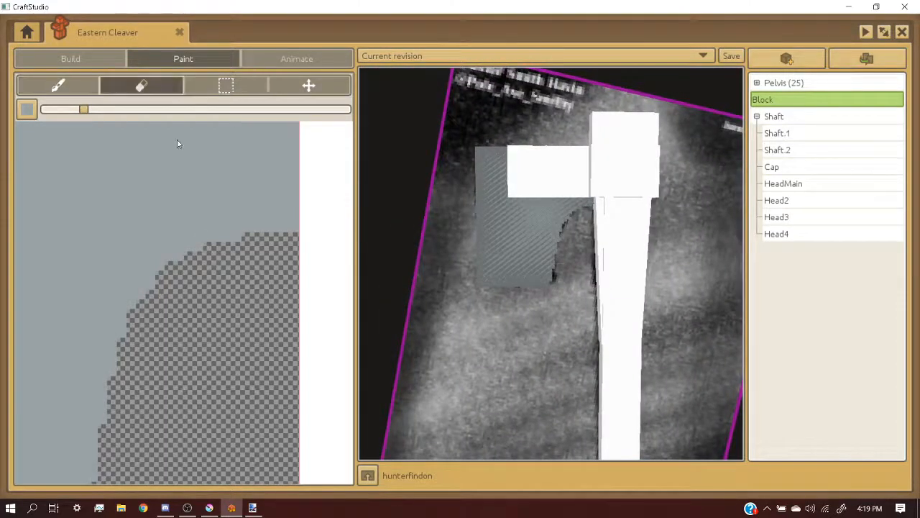
scroll(190, 205, "down", 2)
scroll(102, 221, "up", 1)
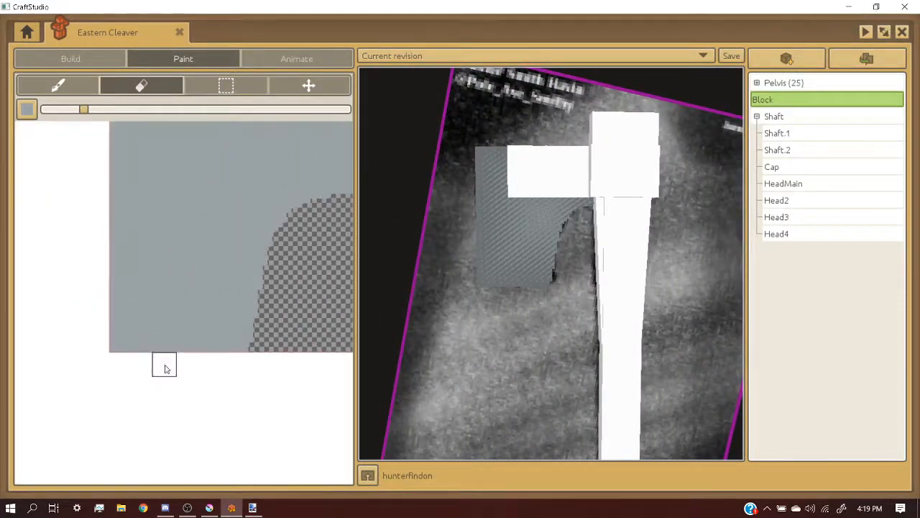
mouse_move(164, 369)
left_mouse_down()
mouse_move(133, 338)
mouse_move(107, 255)
mouse_move(108, 363)
mouse_move(123, 336)
left_mouse_up()
scroll(113, 298, "down", 2)
scroll(93, 257, "up", 3)
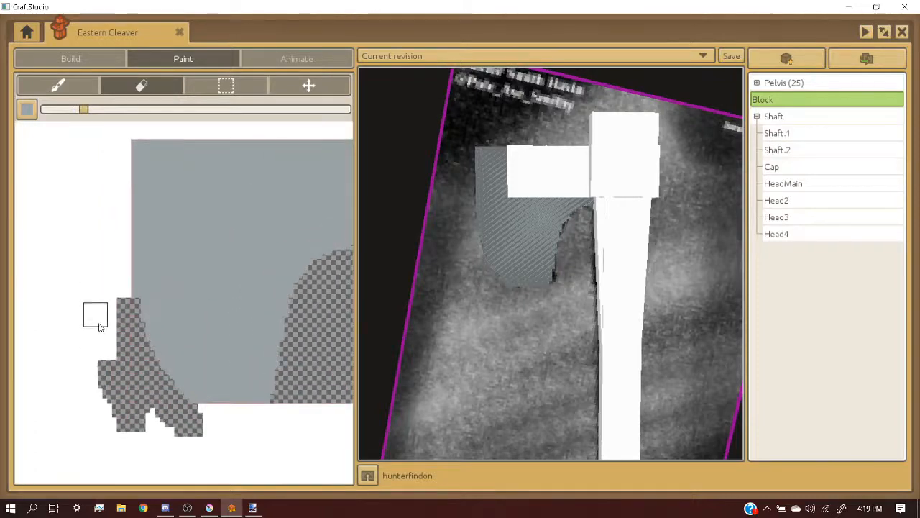
scroll(109, 305, "down", 3)
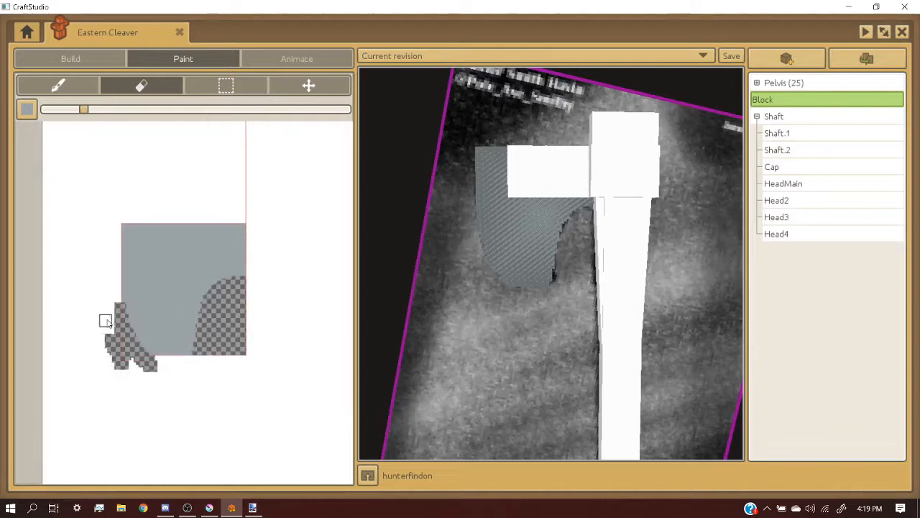
scroll(98, 305, "up", 3)
scroll(129, 203, "down", 3)
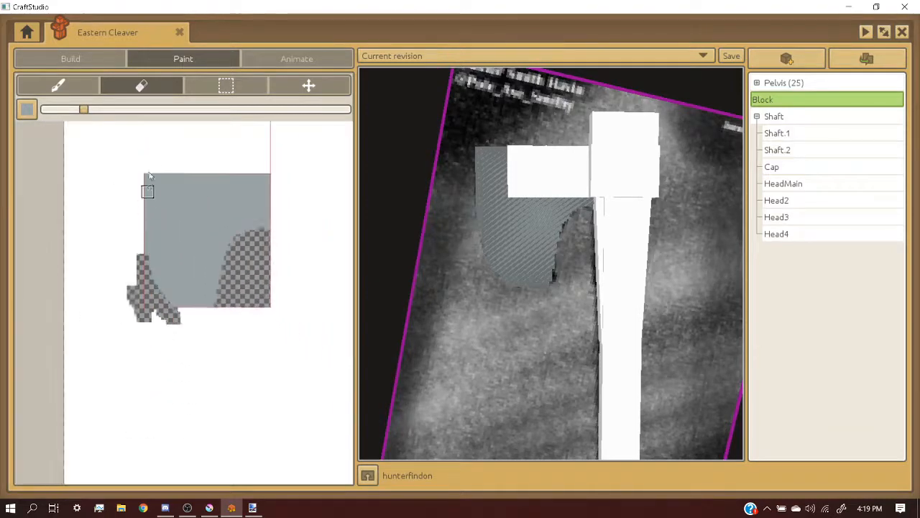
- Try to round off the upper front corner of Head4's texture with the size 5 eraser
scroll(144, 185, "up", 3)
left_click(174, 184)
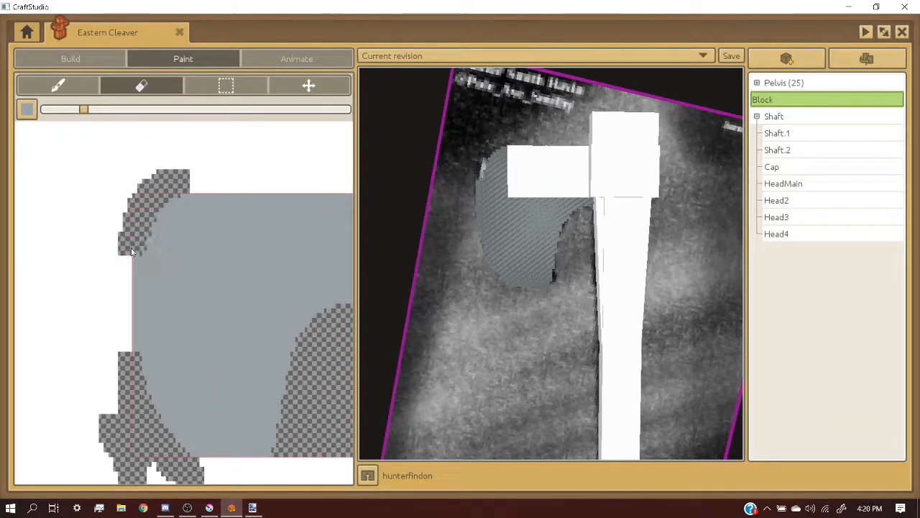
key("b")
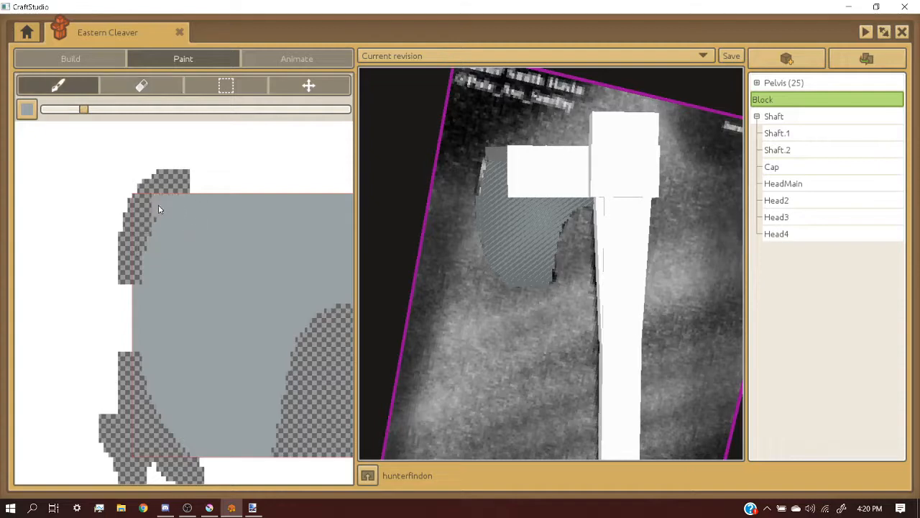
scroll(148, 226, "up", 3)
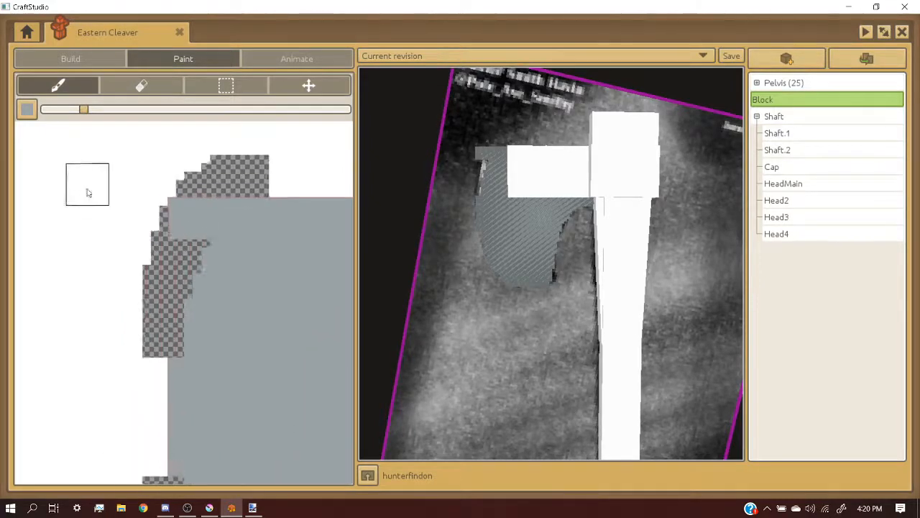
- Erase a band along the front of Head4's texture, from below the upper corner down to the lower edge, with the size 5 eraser
key("e")
left_click_drag(201, 297, 201, 299)
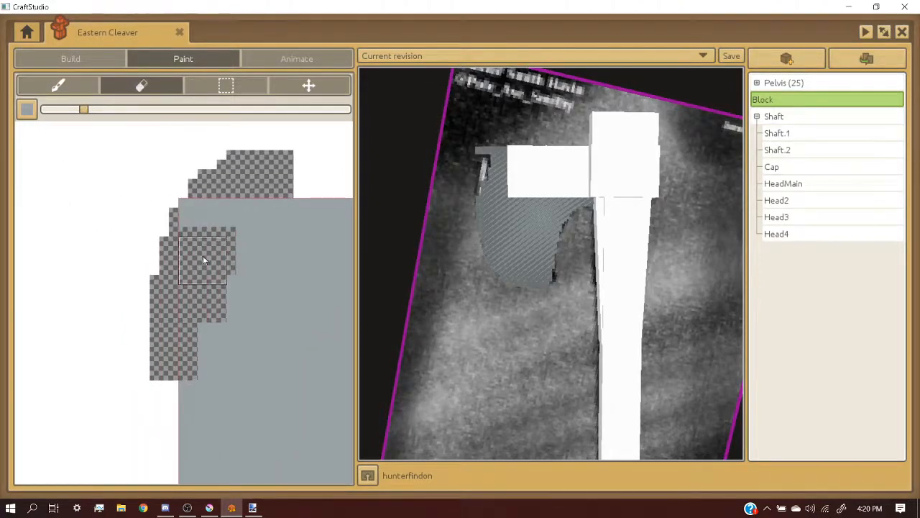
scroll(204, 256, "down", 2)
scroll(213, 349, "up", 2)
mouse_move(191, 243)
left_mouse_down()
mouse_move(209, 404)
mouse_move(204, 442)
left_mouse_up()
scroll(194, 273, "down", 2)
scroll(228, 433, "up", 2)
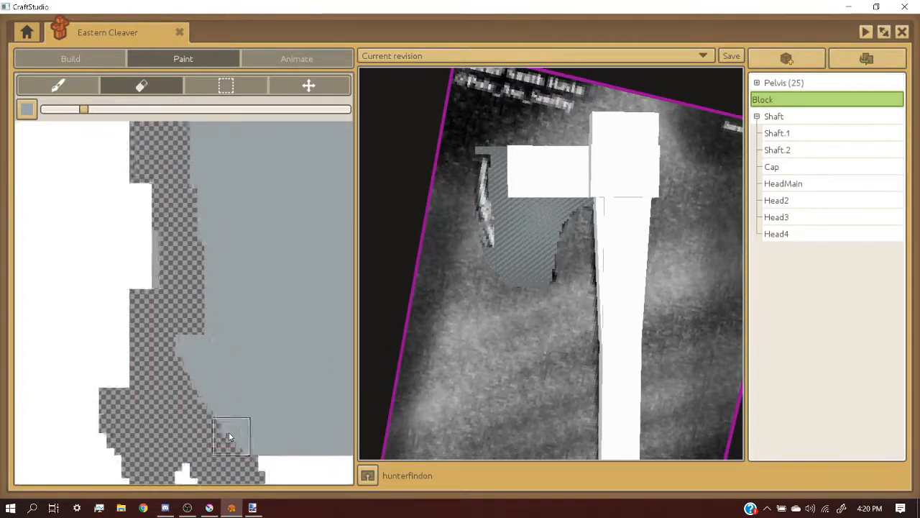
left_click_drag(177, 303, 233, 415)
left_click_drag(161, 273, 149, 179)
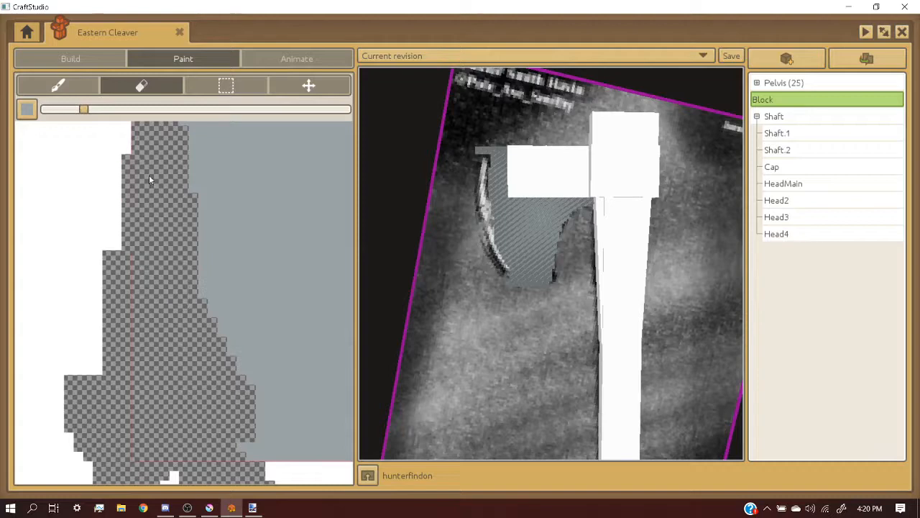
scroll(158, 213, "down", 2)
scroll(245, 331, "up", 2)
mouse_move(160, 310)
left_mouse_down()
mouse_move(255, 317)
mouse_move(213, 321)
left_mouse_up()
- Paint a thin blue-grey outline inside the erased band along the reference blade's cutting edge with the smallest brush
left_click(52, 85)
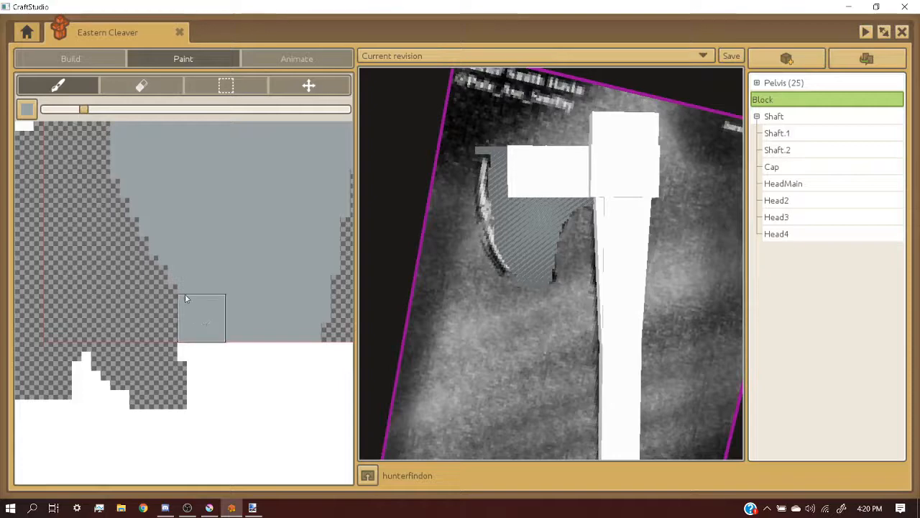
left_click_drag(84, 110, 44, 112)
scroll(250, 309, "down", 4)
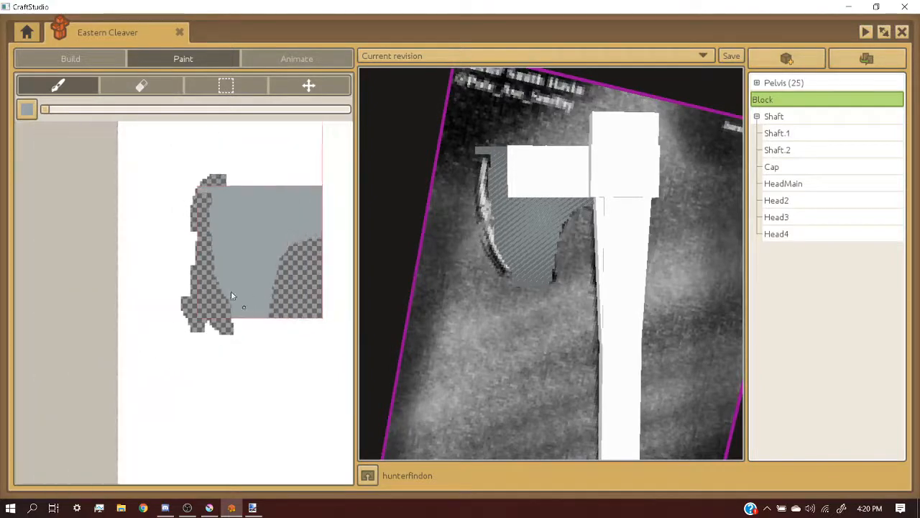
scroll(231, 295, "up", 3)
scroll(233, 359, "down", 2)
scroll(223, 309, "up", 1)
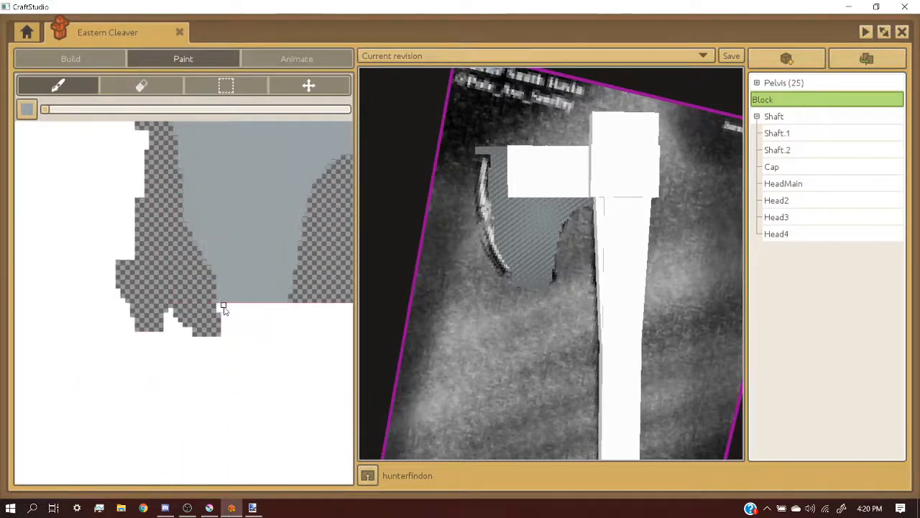
scroll(218, 299, "down", 1)
scroll(197, 189, "up", 2)
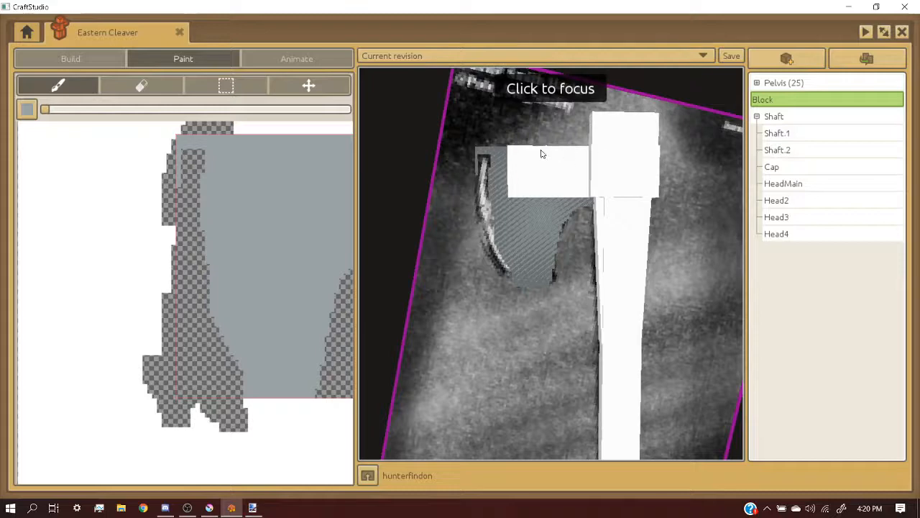
scroll(479, 138, "up", 2)
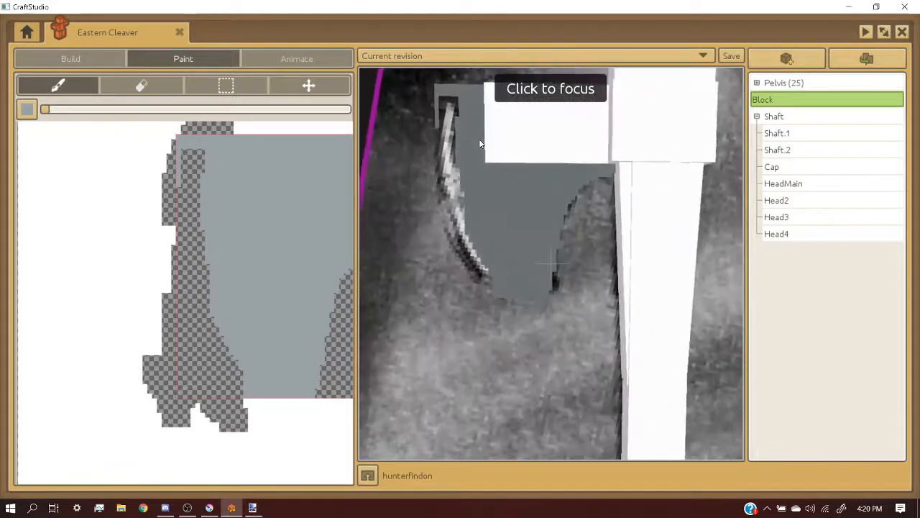
scroll(481, 140, "down", 2)
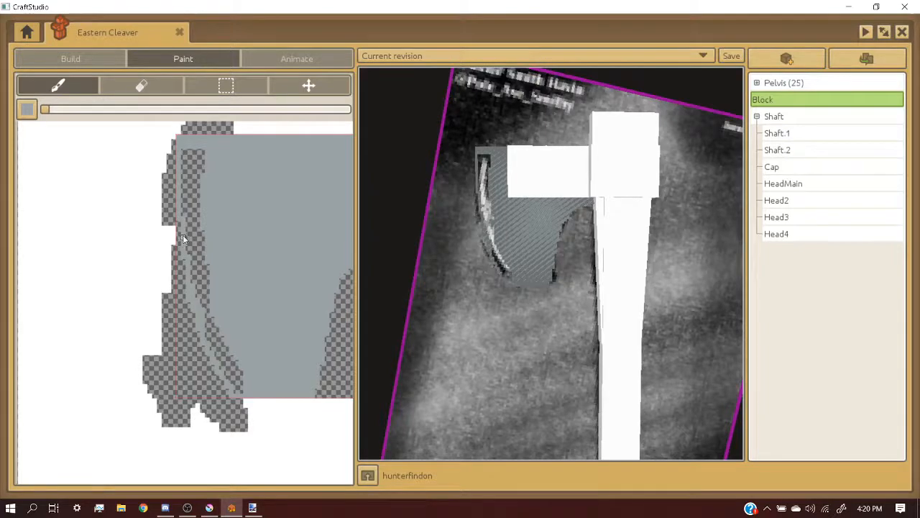
- Fill the gap between the cutting-edge outline and the blade with blue-grey using a size 8 brush
scroll(182, 238, "up", 2)
scroll(168, 127, "down", 2)
scroll(189, 153, "up", 2)
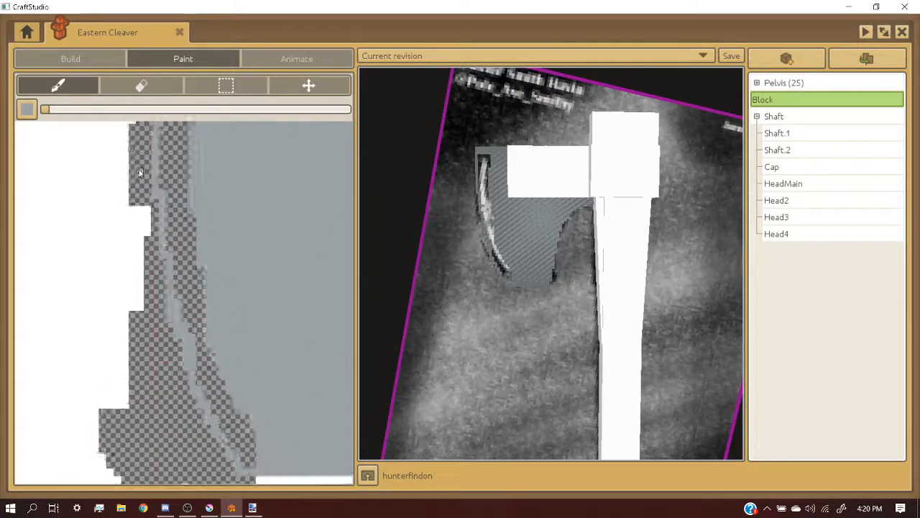
scroll(140, 172, "down", 3)
left_click_drag(44, 109, 113, 109)
scroll(183, 184, "down", 2)
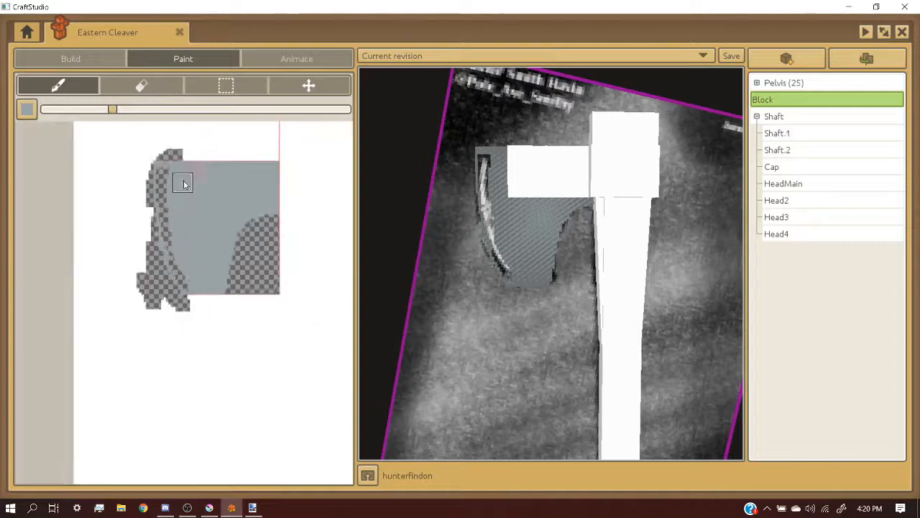
scroll(183, 184, "up", 4)
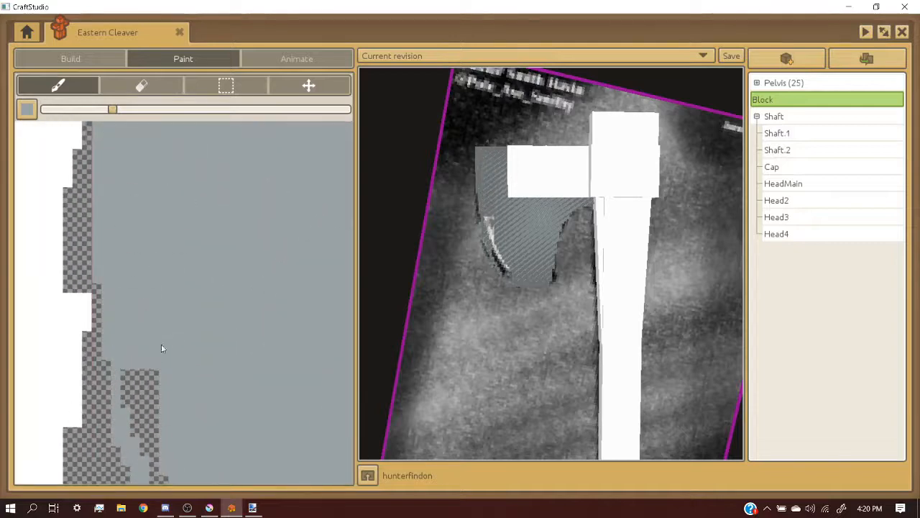
scroll(163, 401, "down", 3)
scroll(170, 281, "up", 3)
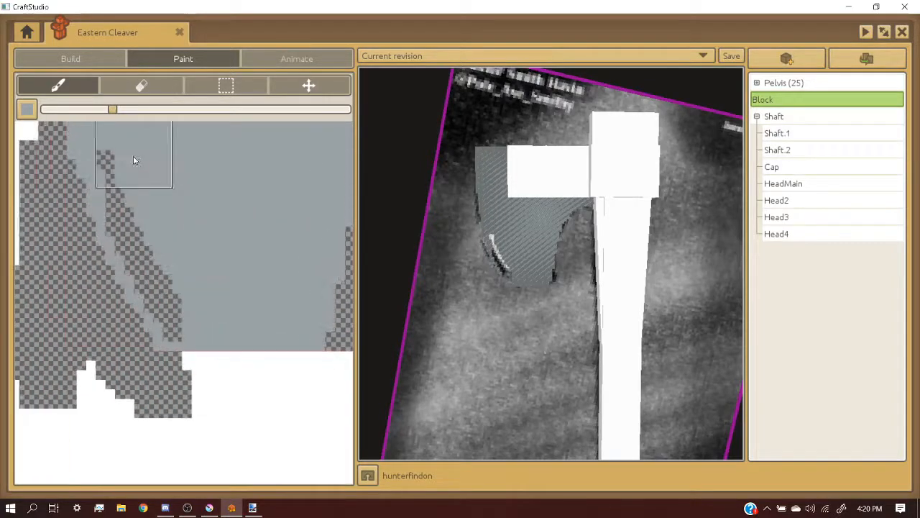
left_click_drag(133, 160, 206, 318)
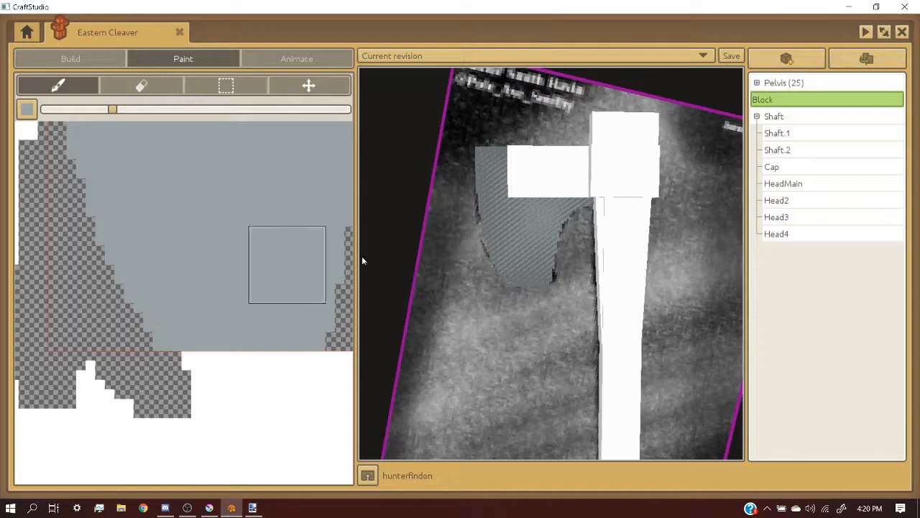
- Erase a thin line for a deeper inner curve, from the cutout's upper edge to the blade's lower edge, with the smallest eraser
middle_click_drag(497, 77, 480, 77)
left_click(129, 89)
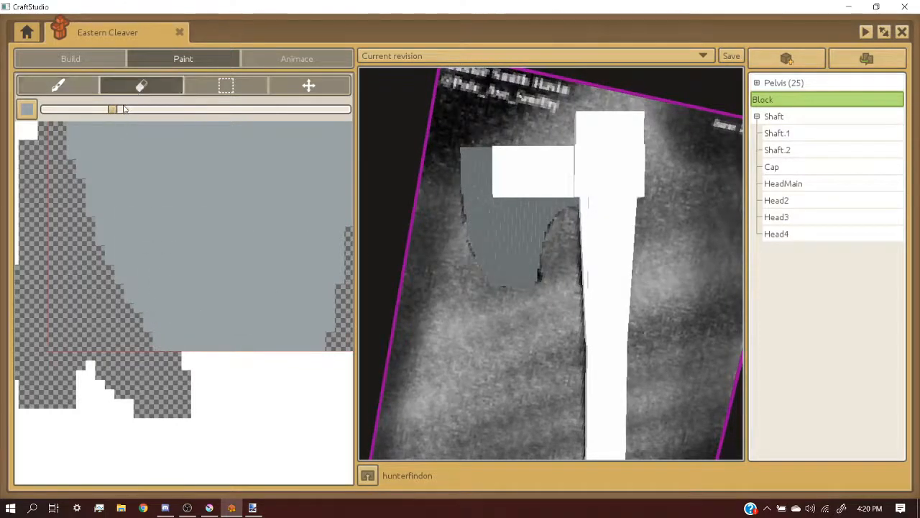
left_click_drag(113, 110, 45, 110)
scroll(112, 215, "down", 2)
scroll(243, 199, "up", 2)
scroll(550, 269, "down", 2)
scroll(558, 229, "down", 4)
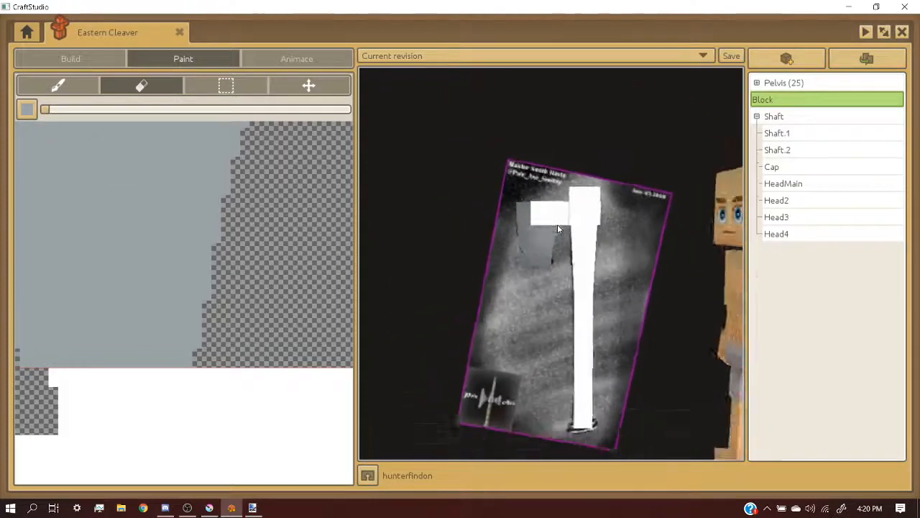
scroll(559, 228, "up", 5)
scroll(558, 228, "up", 3)
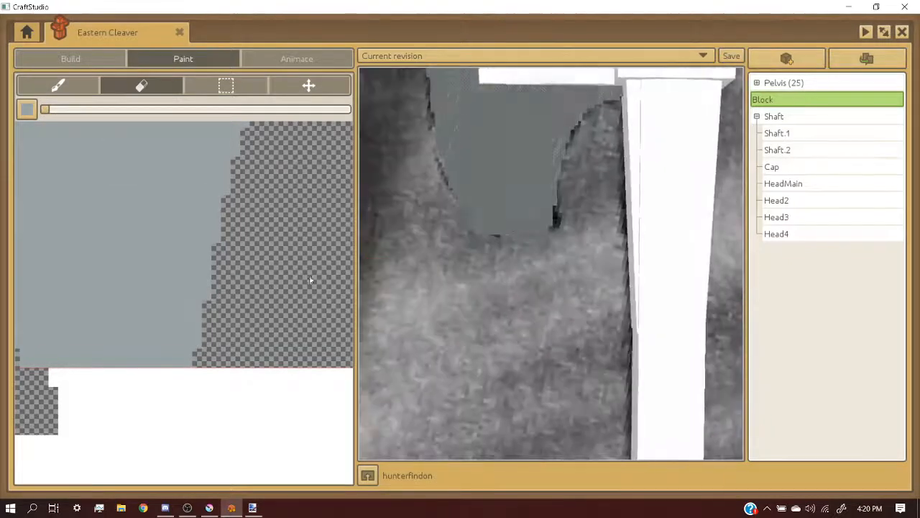
scroll(189, 208, "down", 2)
scroll(312, 180, "up", 2)
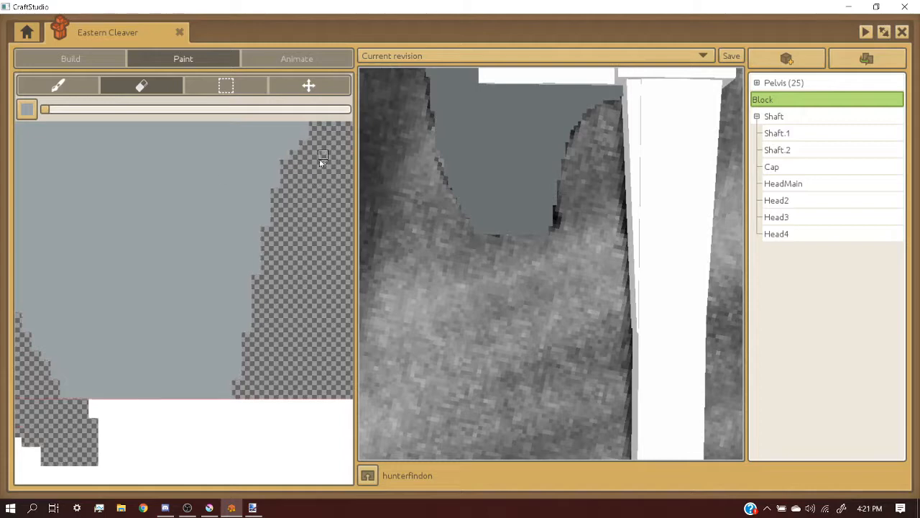
left_click_drag(257, 201, 215, 249)
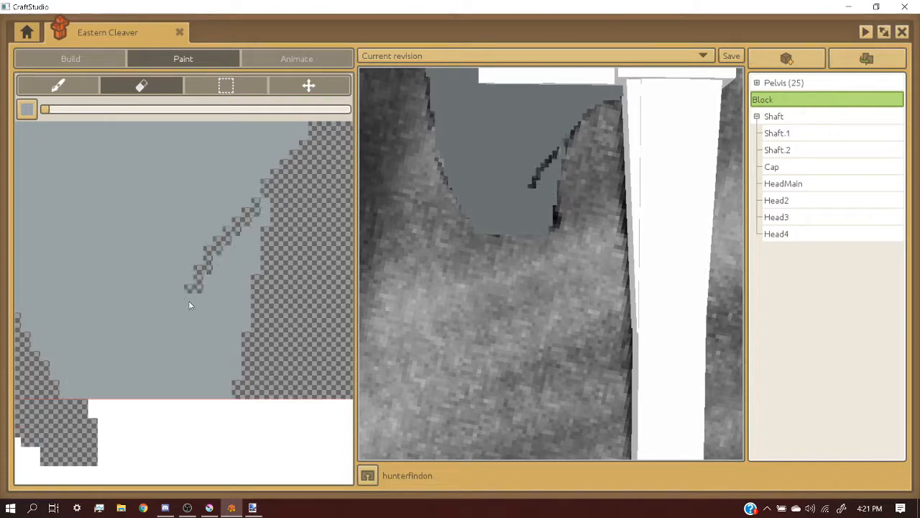
left_click_drag(184, 400, 232, 396)
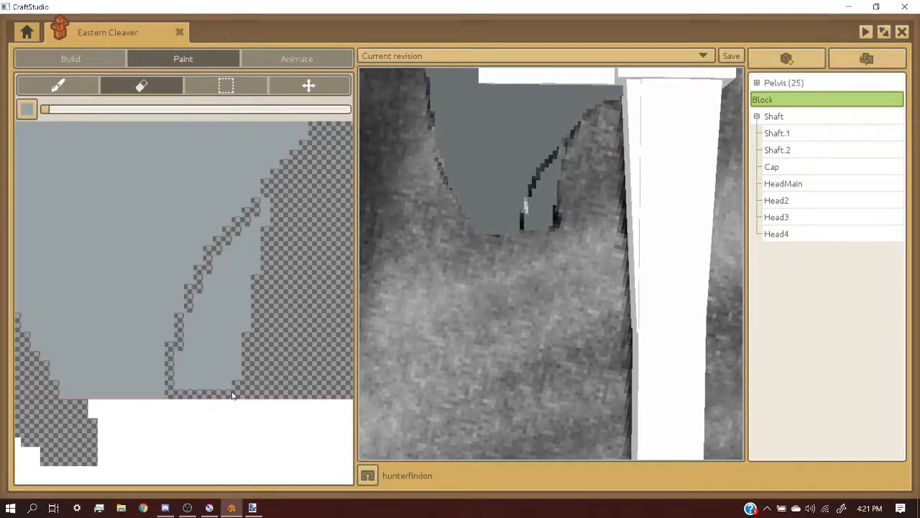
- Erase the remaining blue-grey between the new inner curve line and the existing cutout, enlarging the eraser to size 3
left_click_drag(257, 234, 238, 336)
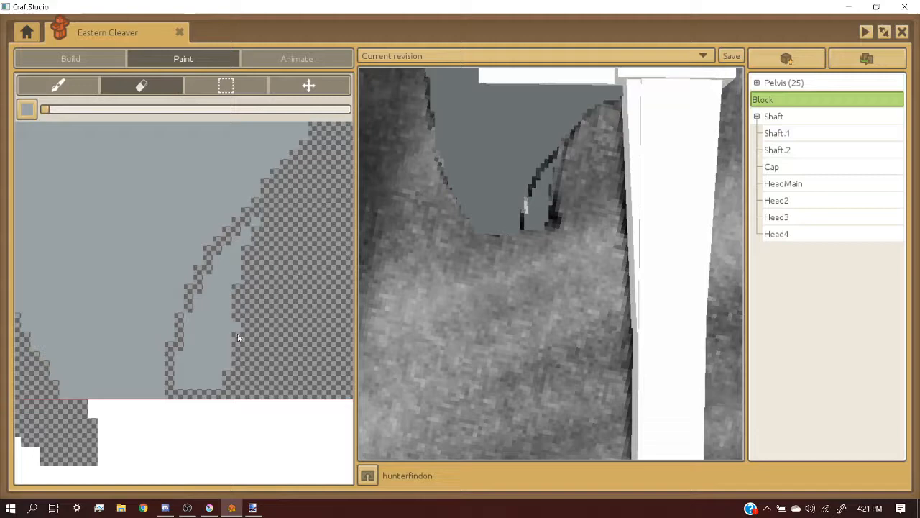
left_click_drag(225, 381, 181, 374)
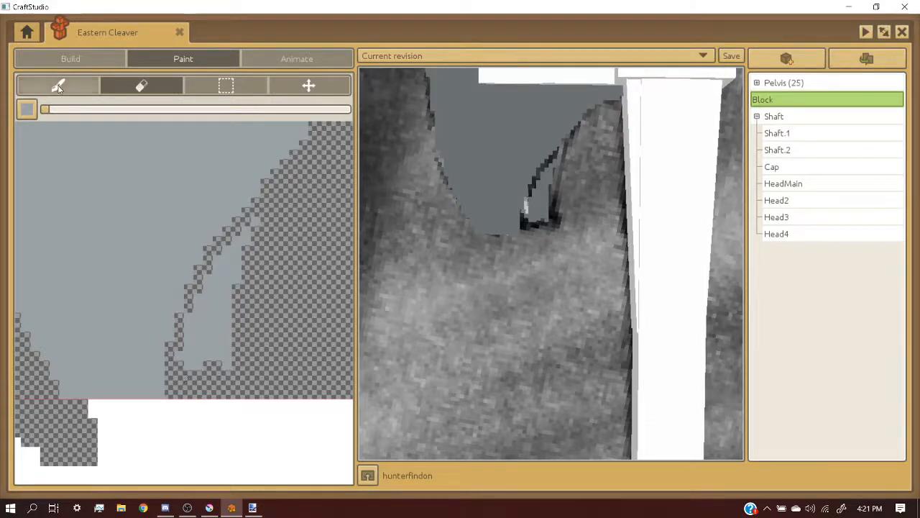
left_click_drag(44, 109, 64, 109)
left_click_drag(239, 344, 210, 367)
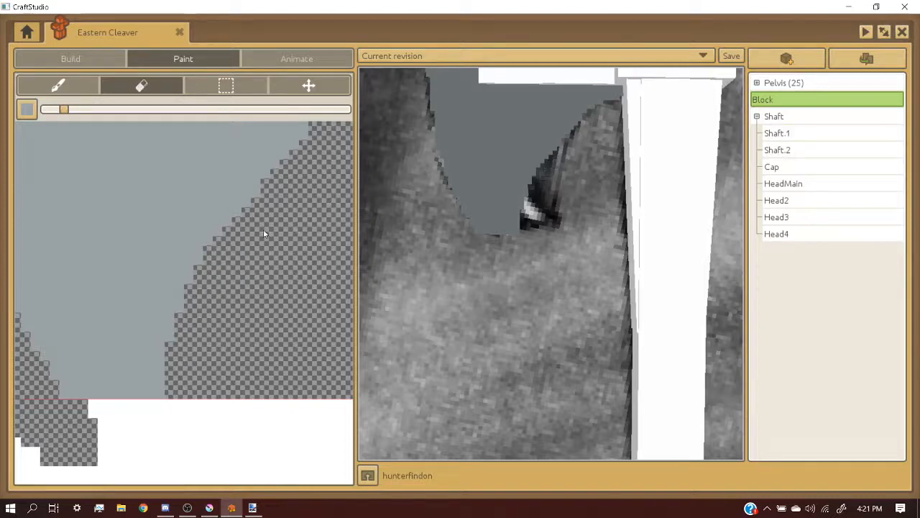
- Paint a blue-grey strip along the lower part of the blade's inner curve with the size 3 brush to widen the tip
scroll(584, 230, "down", 8)
middle_click_drag(583, 230, 597, 231)
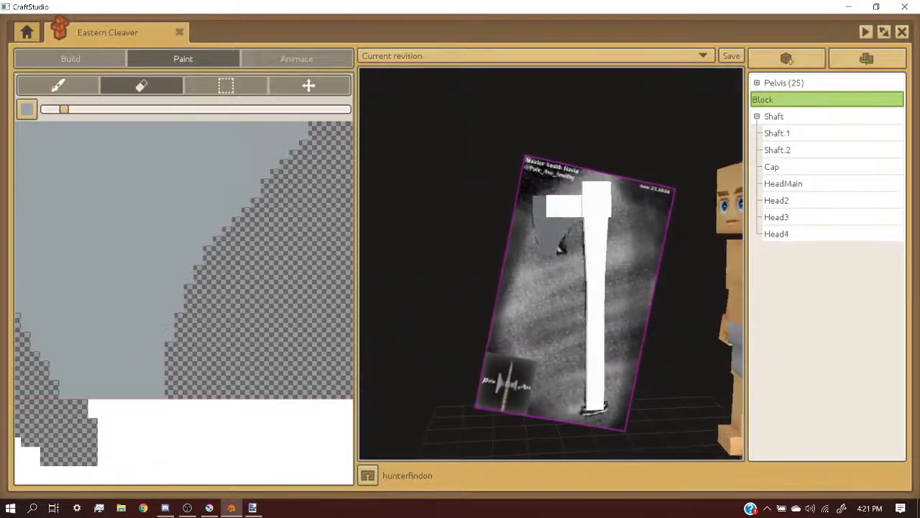
scroll(402, 242, "up", 1)
scroll(216, 367, "down", 6)
scroll(202, 293, "up", 6)
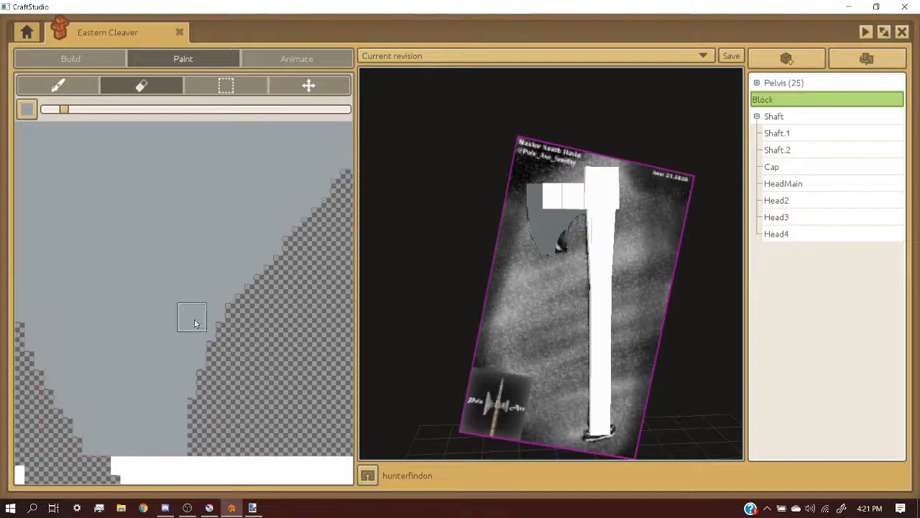
key("b")
left_click_drag(203, 447, 202, 410)
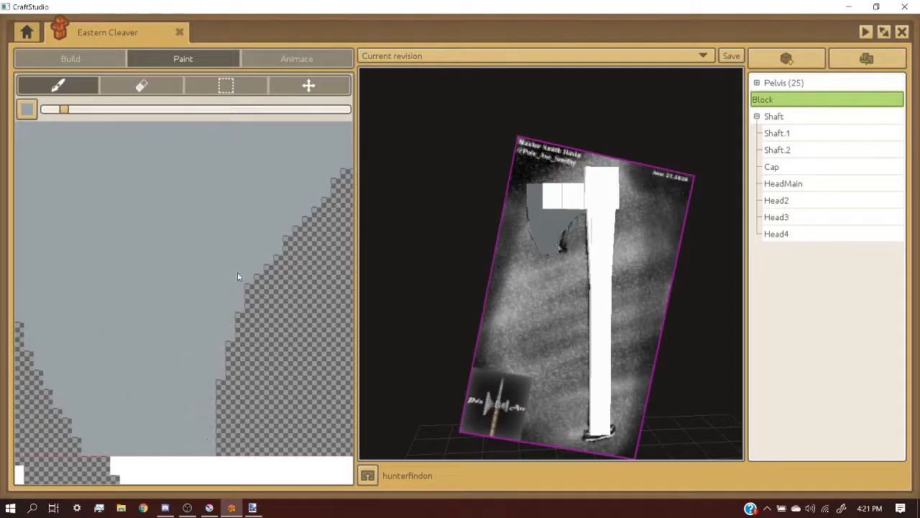
- Erase the upper part of the blade's inner curve into a rounder, deeper arc with the size 3 eraser
scroll(261, 241, "down", 3)
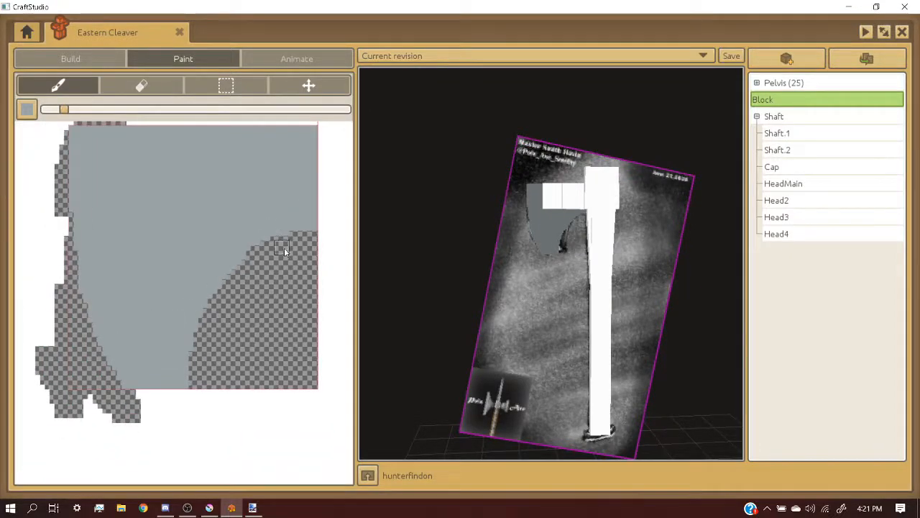
key("e")
scroll(282, 248, "up", 2)
left_click_drag(234, 247, 176, 270)
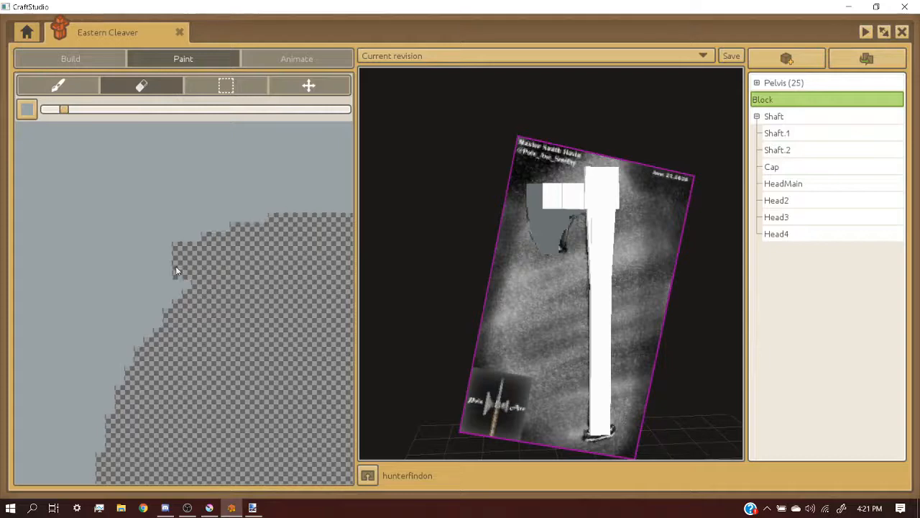
left_click_drag(142, 307, 117, 336)
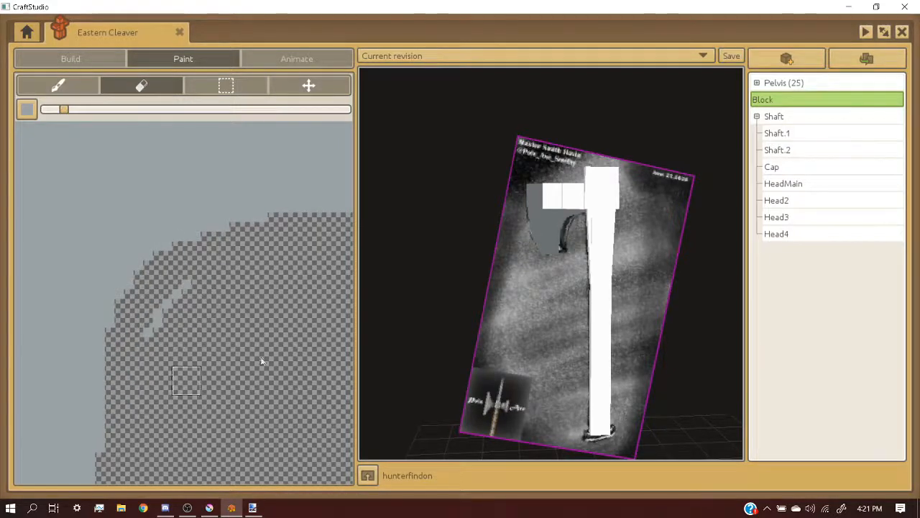
- Move the reference image block along the Z axis to 39, clear of the axe model
middle_click_drag(568, 338, 544, 233)
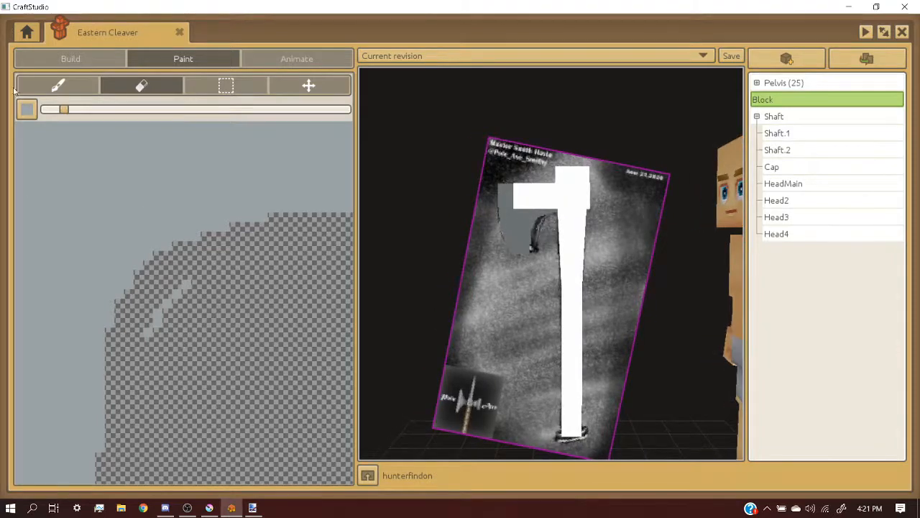
left_click(70, 58)
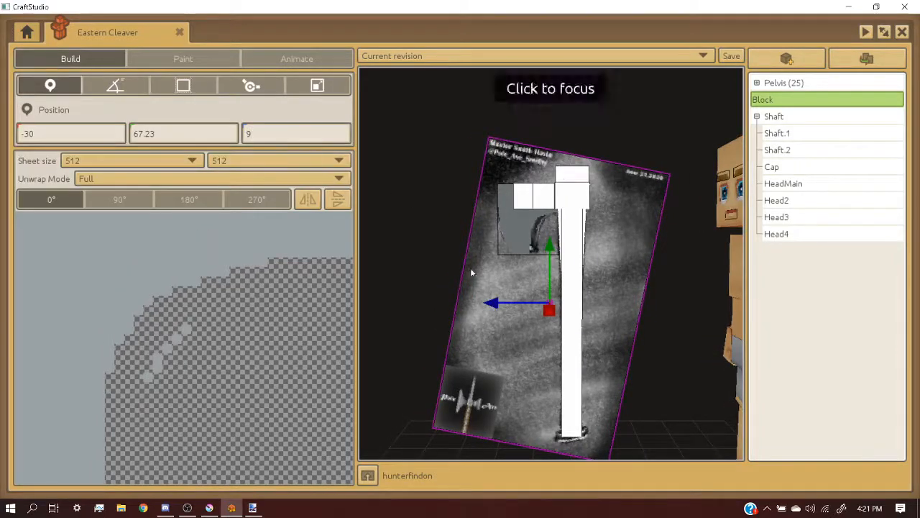
left_click_drag(496, 302, 424, 303)
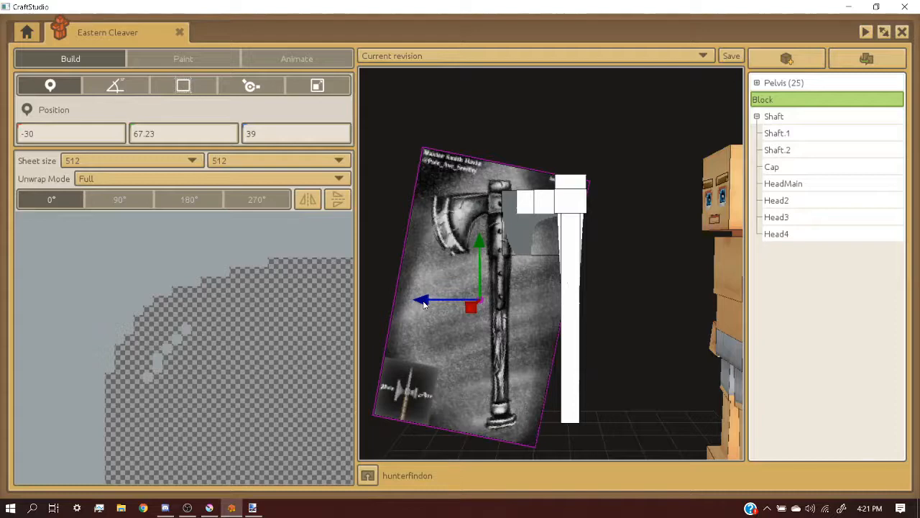
- Examine the axe head blocks beside the reference image and where their texture areas lie on the sheet
left_click(191, 60)
key("b")
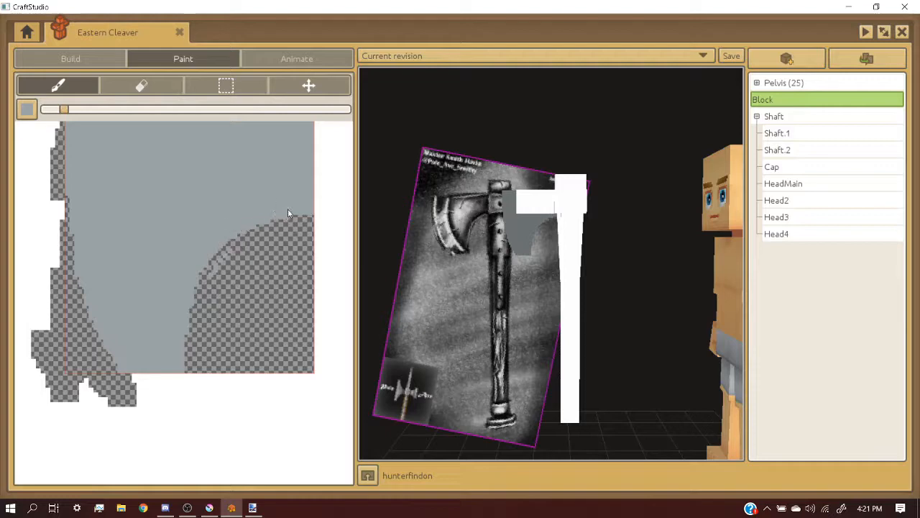
scroll(524, 201, "up", 5)
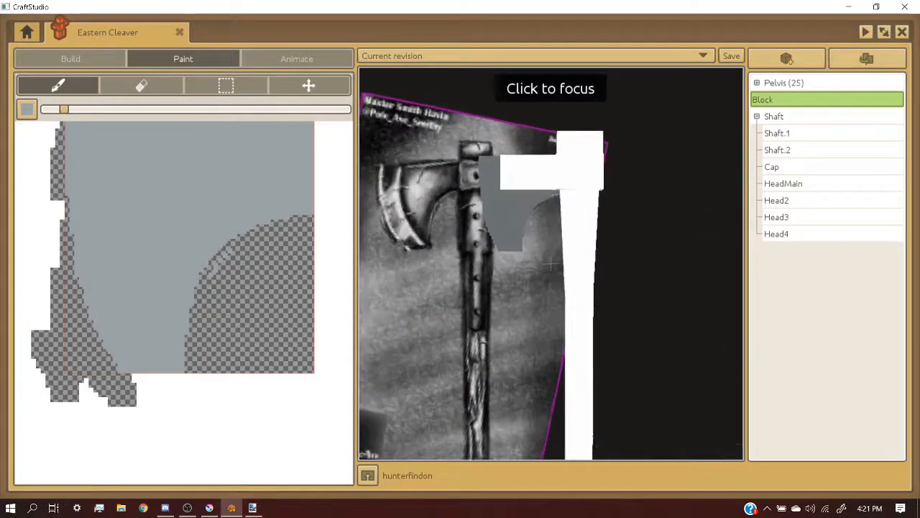
mouse_move(533, 216)
middle_mouse_down()
mouse_move(503, 216)
mouse_move(546, 216)
middle_mouse_up()
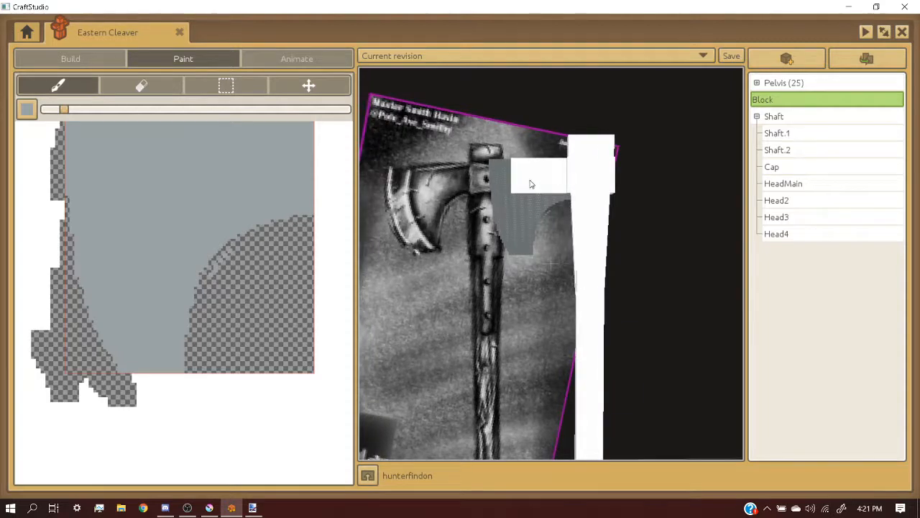
left_click(531, 185)
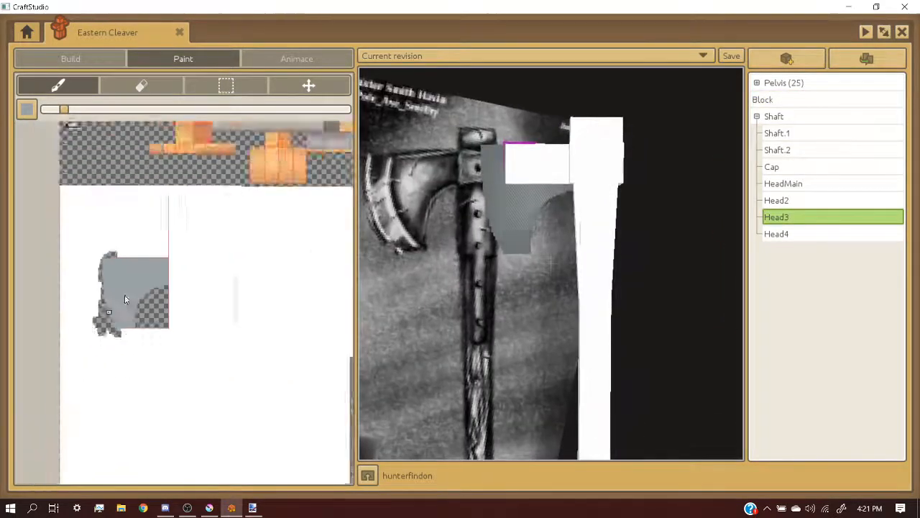
scroll(124, 299, "down", 2)
left_click(557, 171)
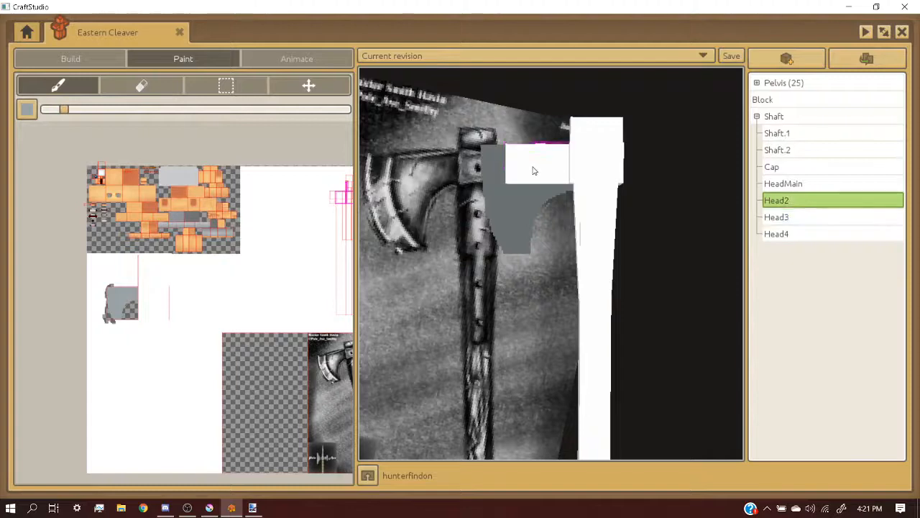
left_click(535, 170)
left_click(553, 168)
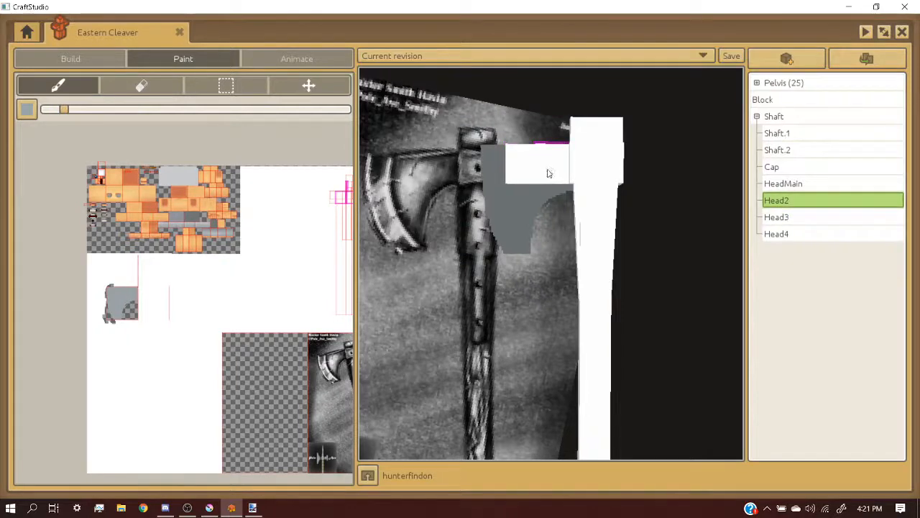
scroll(548, 173, "down", 1)
middle_click_drag(515, 197, 535, 242)
left_click(535, 242)
left_click(534, 246)
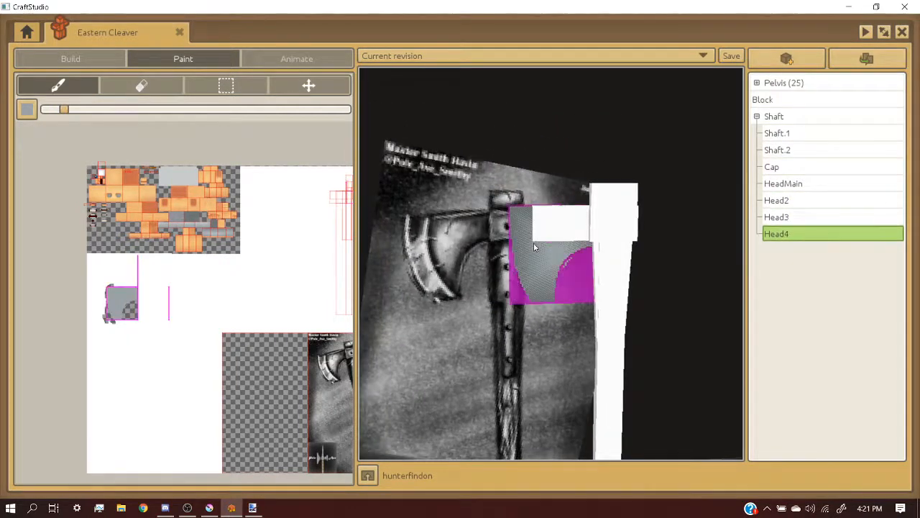
- Move the texture areas of Head2 and Head3 into the empty sheet space beside the blade's blue-grey texture
left_click(551, 234)
left_click(57, 54)
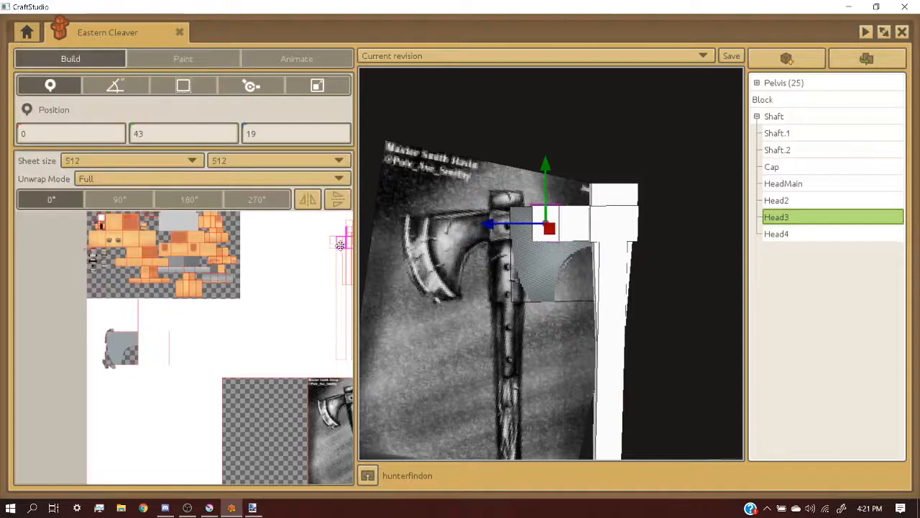
left_click(574, 225)
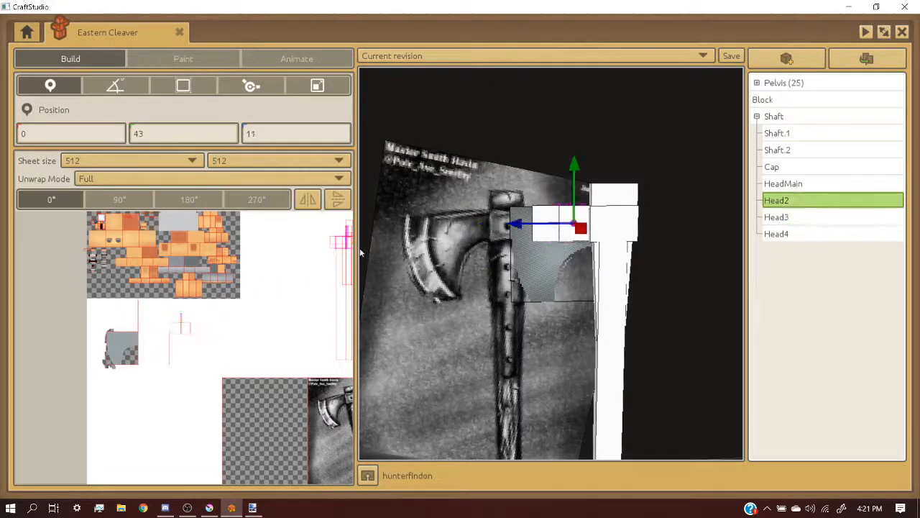
left_click_drag(346, 245, 205, 325)
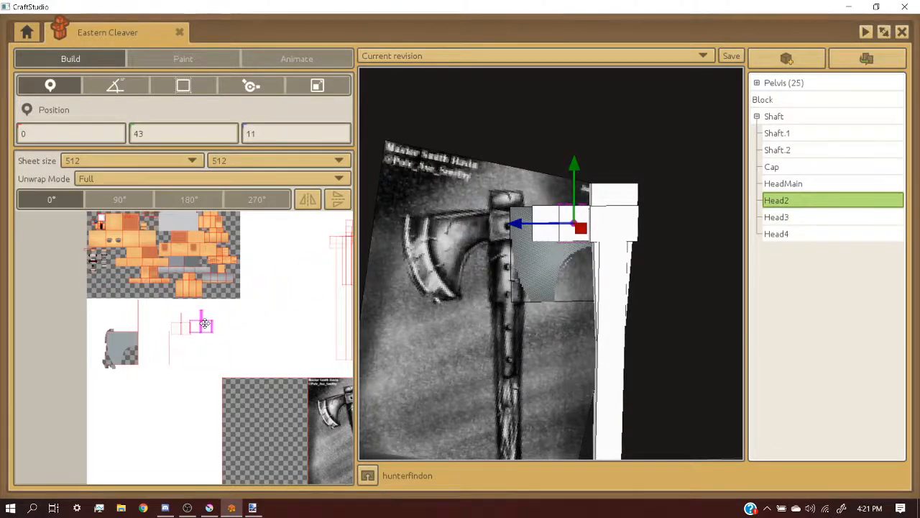
left_click(563, 211)
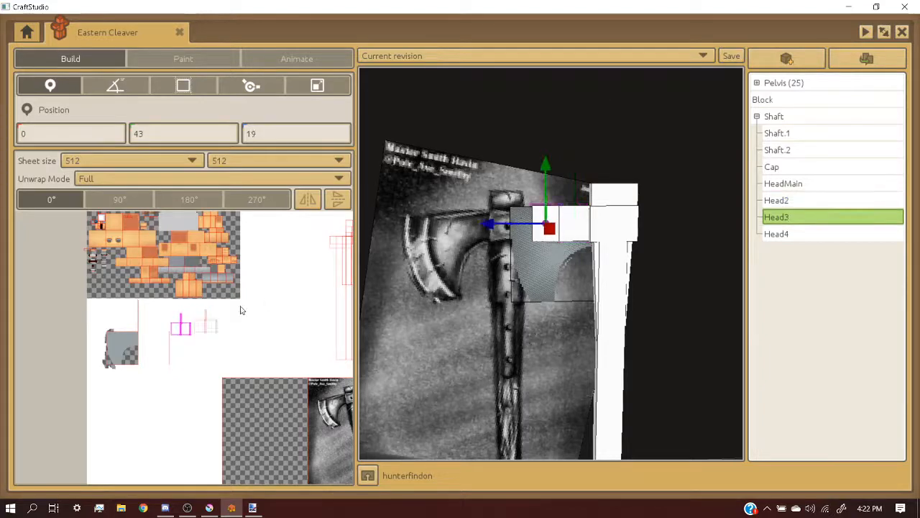
scroll(143, 335, "up", 2)
scroll(176, 329, "up", 2)
left_click_drag(261, 323, 129, 361)
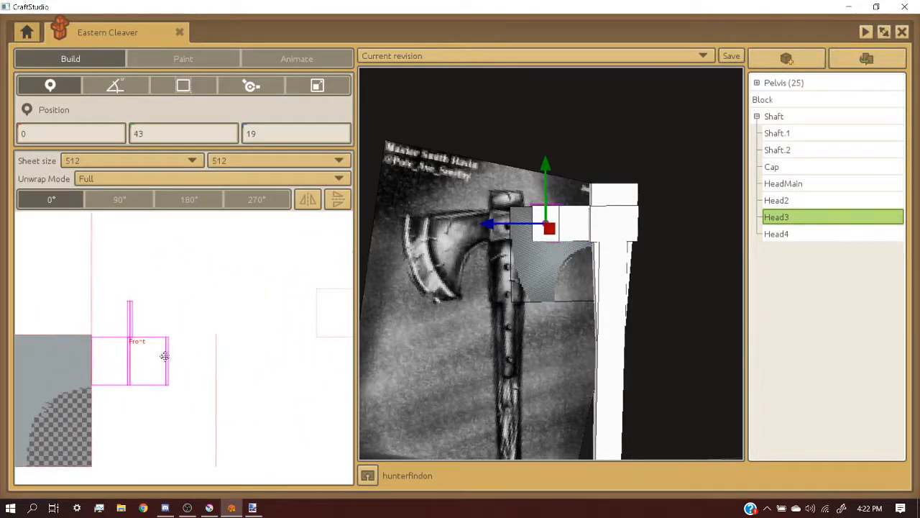
scroll(166, 356, "down", 2)
scroll(81, 365, "up", 2)
- Paint a one-pixel-wide white vertical marker on the Head4 blade texture where Head3's outer edge meets it
left_click(148, 59)
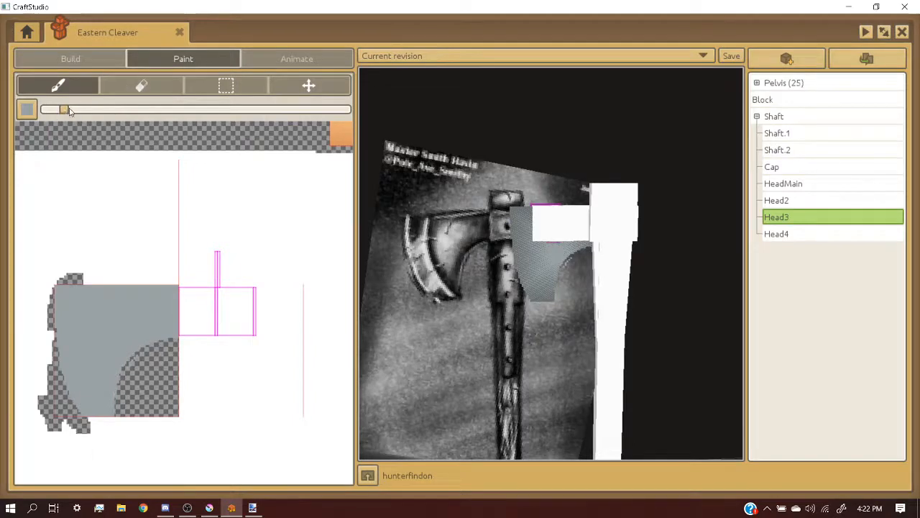
left_click(27, 110)
left_click(230, 206)
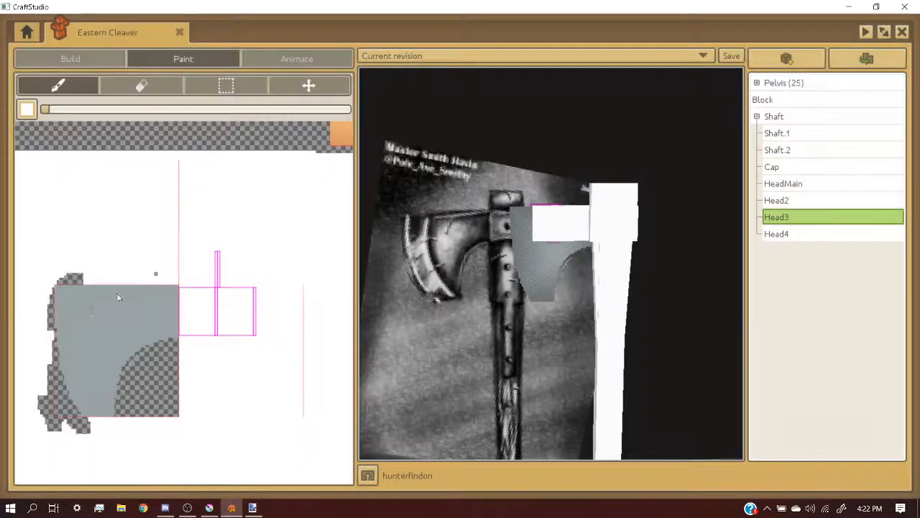
scroll(93, 307, "up", 2)
mouse_move(544, 223)
middle_mouse_down()
mouse_move(558, 220)
mouse_move(543, 217)
middle_mouse_up()
scroll(557, 224, "up", 8)
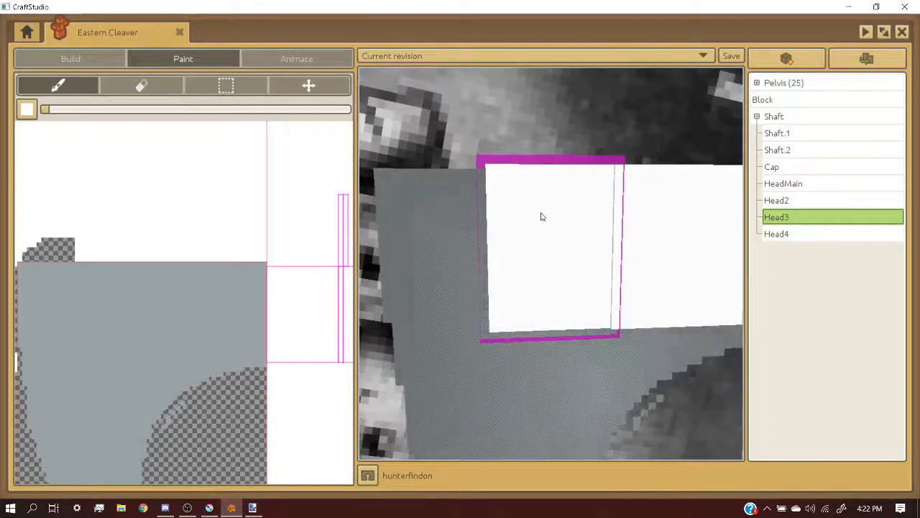
left_click(422, 216)
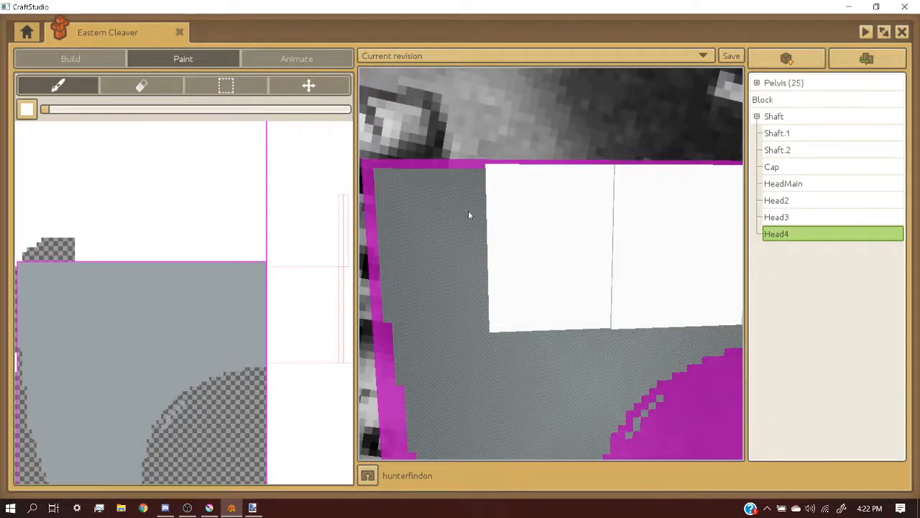
scroll(169, 252, "down", 1)
scroll(109, 265, "up", 2)
left_click(127, 266)
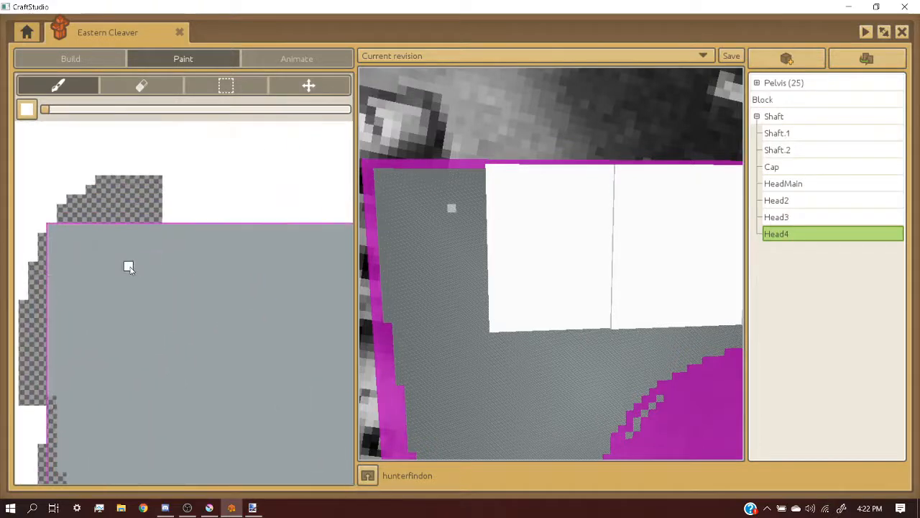
left_click_drag(146, 266, 157, 268)
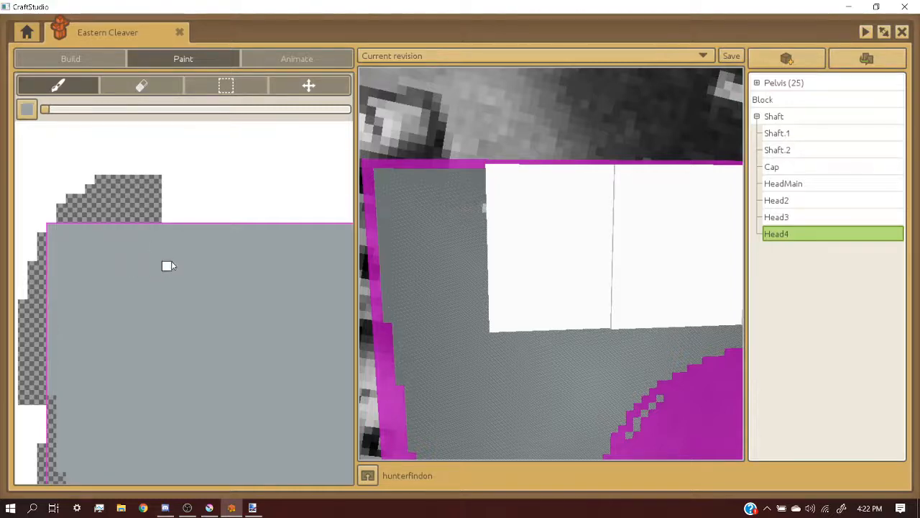
left_click(166, 305)
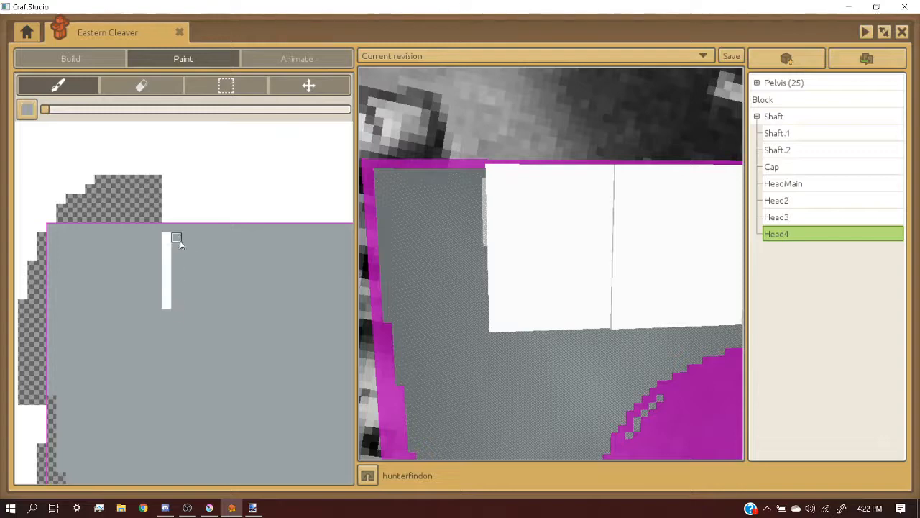
- Move Head3's texture area onto the blue-grey blade texture, directly beside the white marker and level with the blade's upper edge
scroll(147, 295, "down", 1)
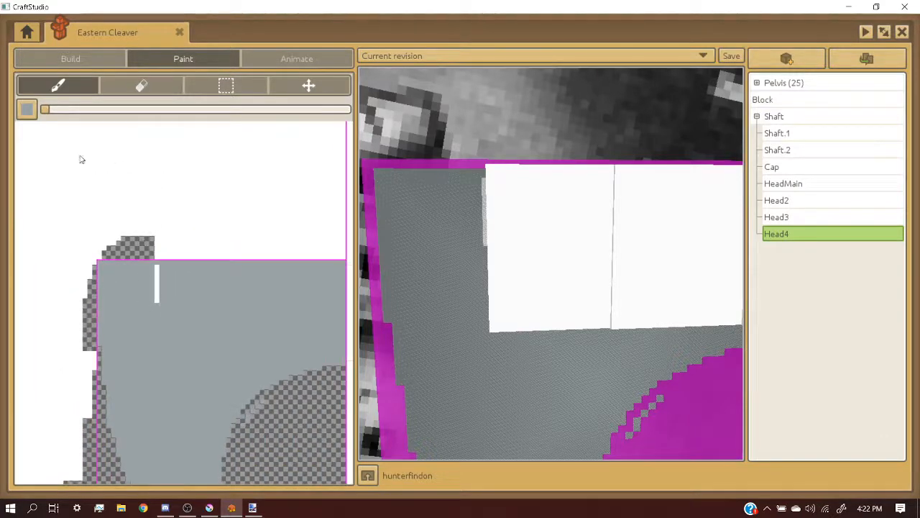
scroll(81, 160, "down", 1)
left_click(280, 229)
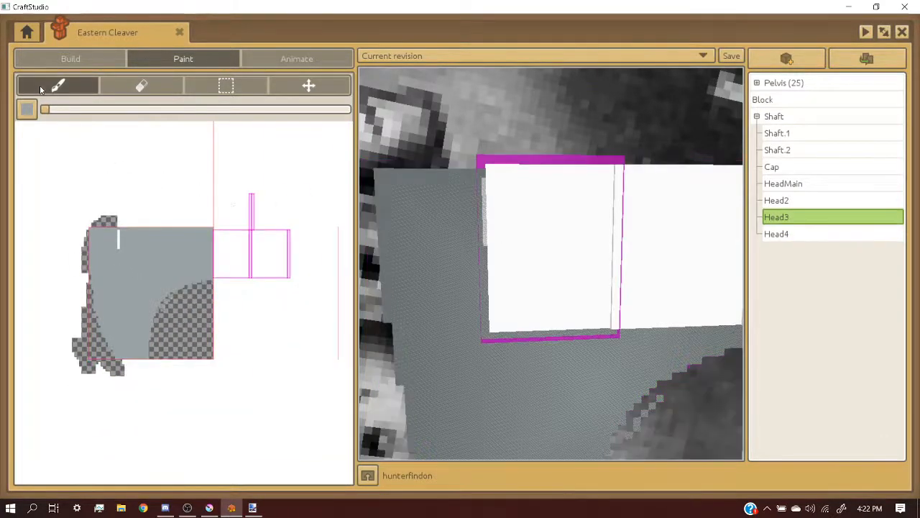
left_click(71, 59)
left_click_drag(246, 288, 153, 286)
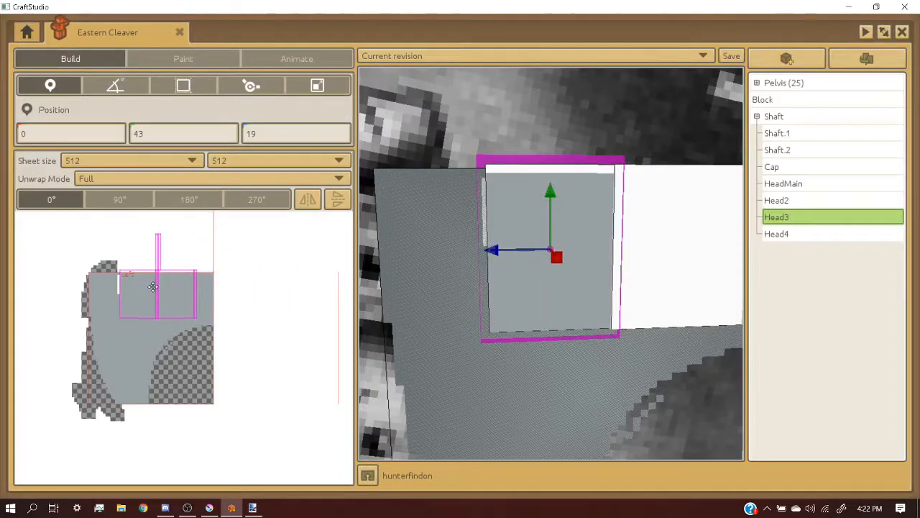
scroll(140, 276, "up", 2)
- Set Head3's unwrap mode to Custom and overlay its Right face on the Left face, mirrored horizontally
left_click(122, 179)
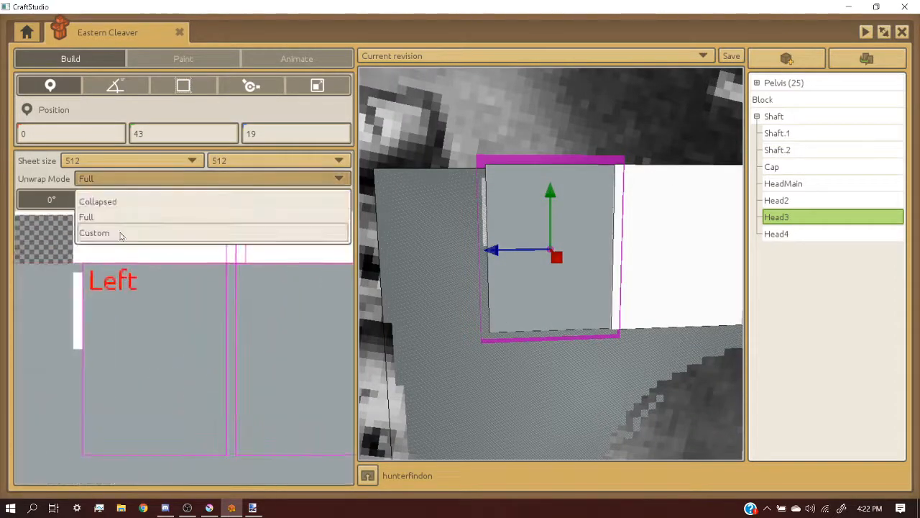
left_click(94, 233)
left_click_drag(289, 309, 152, 310)
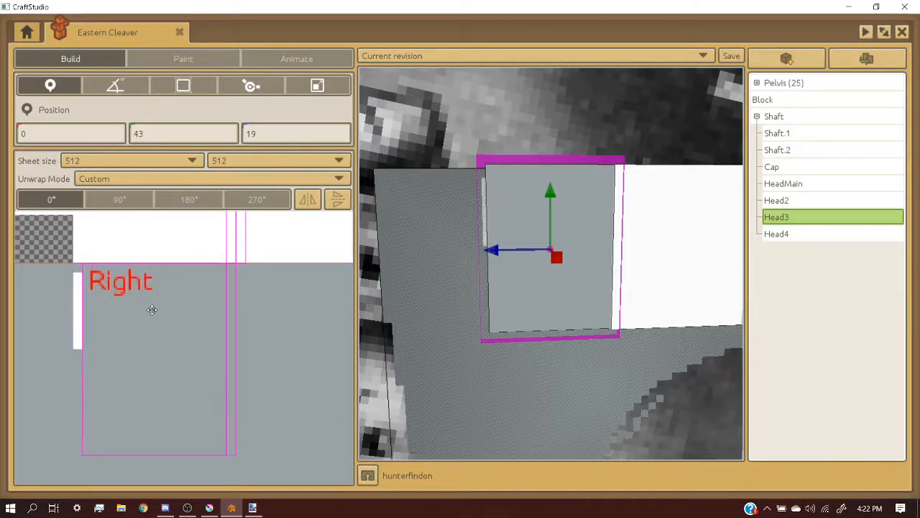
left_click(304, 206)
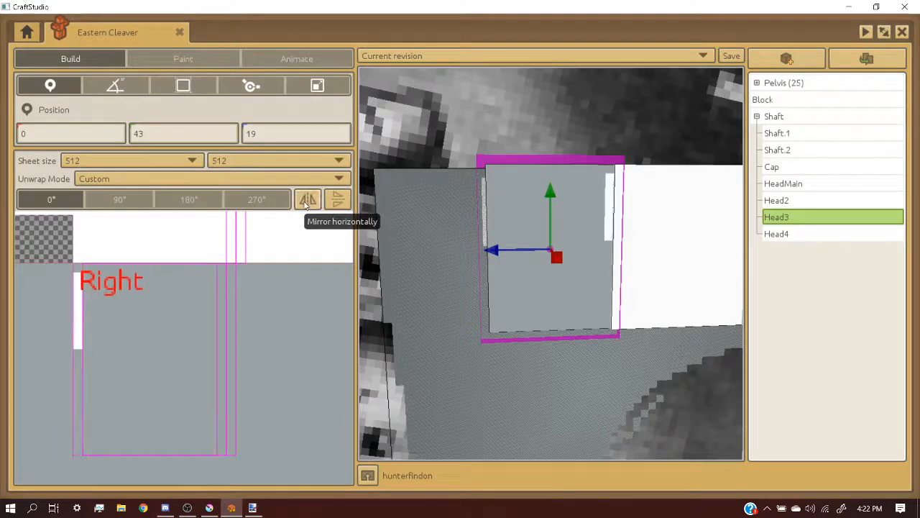
left_click_drag(159, 299, 165, 299)
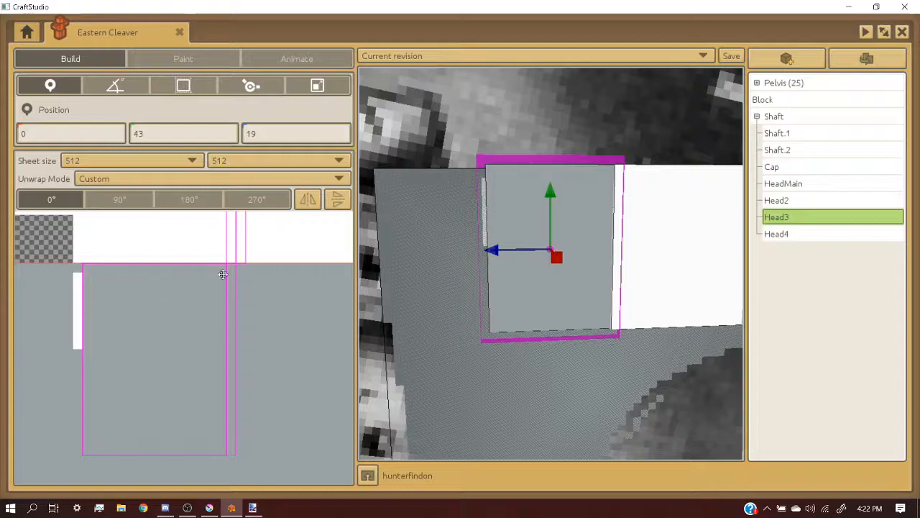
- Rotate Head3's Top face 90° and place it along the upper edge of the overlaid side faces
scroll(216, 259, "down", 3)
scroll(201, 266, "up", 2)
scroll(208, 277, "up", 3)
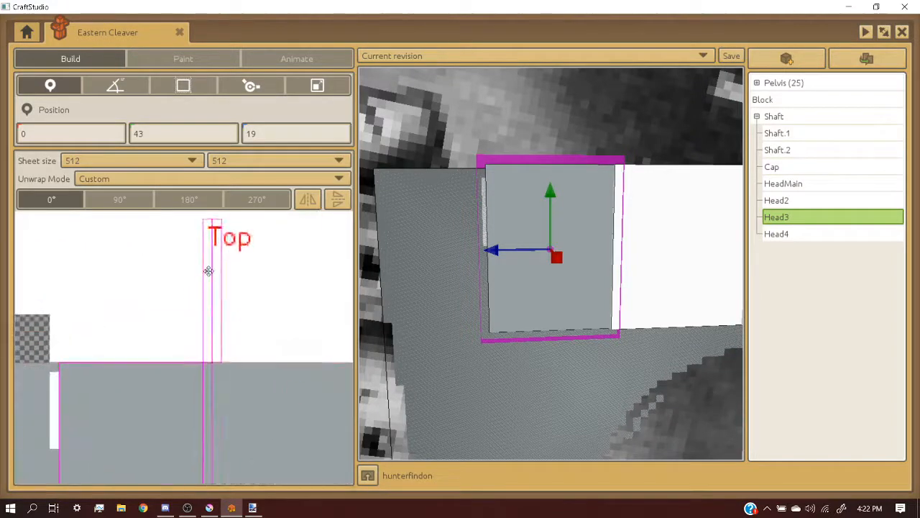
left_click(120, 199)
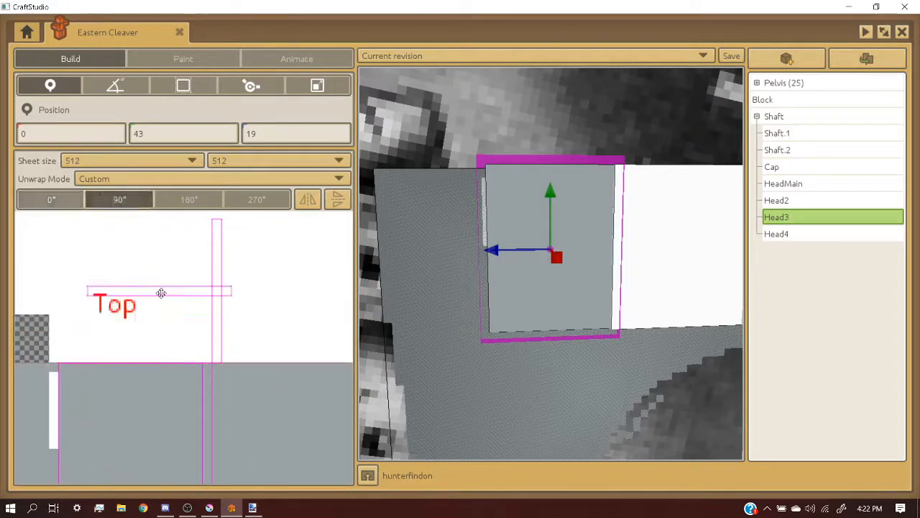
left_click_drag(161, 293, 129, 357)
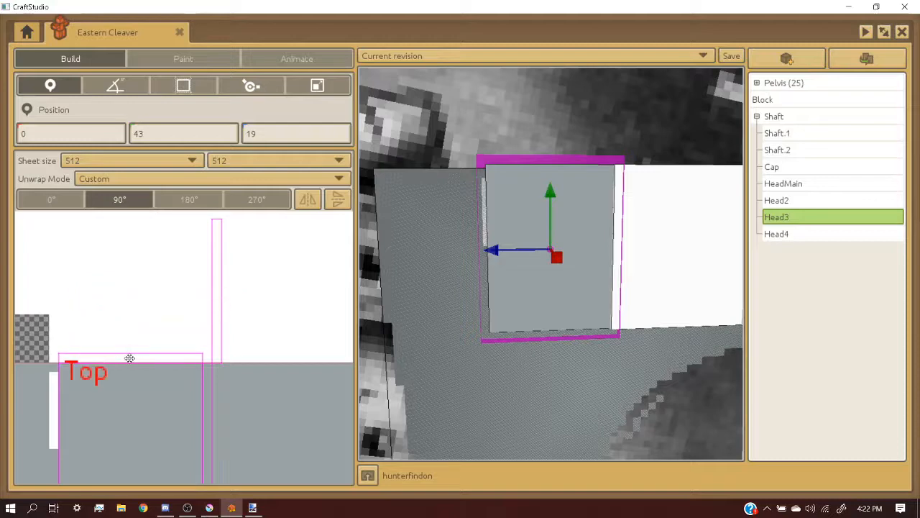
- Rotate Head3's Bottom face 270° and place it along the lower edge of the overlaid side faces
left_click(220, 255)
left_click(254, 201)
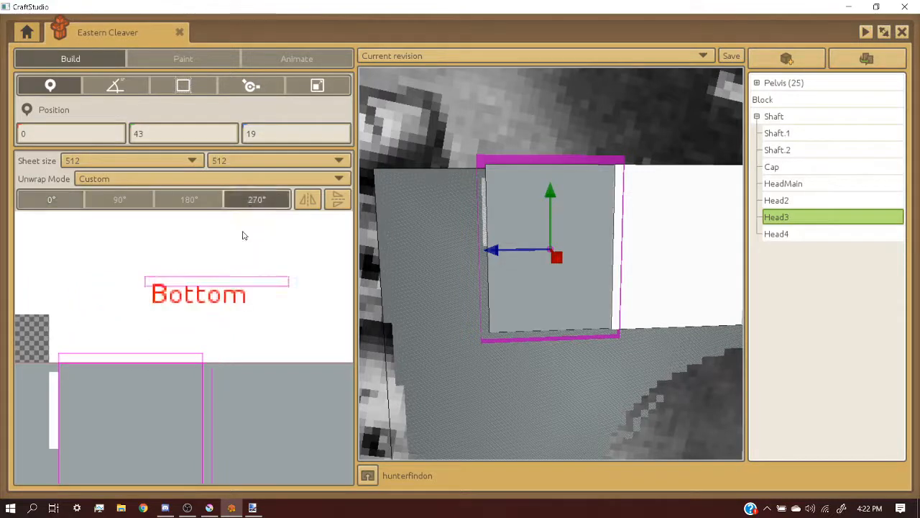
left_click_drag(216, 285, 222, 265)
scroll(222, 266, "down", 1)
scroll(204, 358, "up", 1)
left_click_drag(204, 357, 192, 318)
scroll(203, 331, "up", 1)
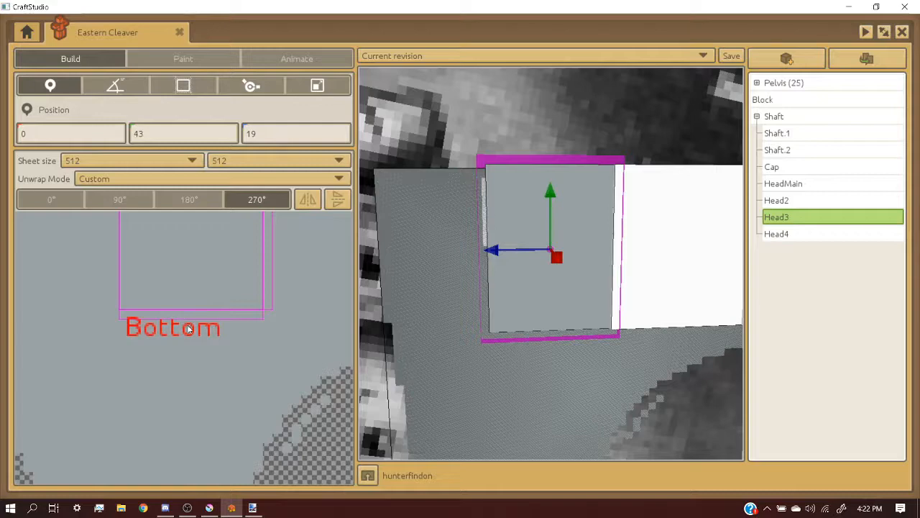
scroll(188, 328, "down", 3)
- Move Head3's Back face onto the blade texture, along the side faces' edge at the white marker, and return to painting
left_click_drag(303, 257, 174, 258)
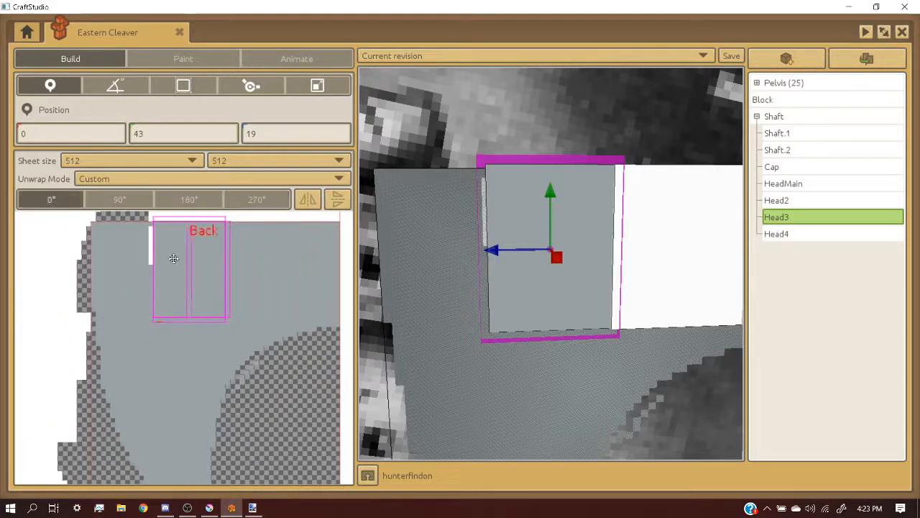
scroll(168, 311, "down", 2)
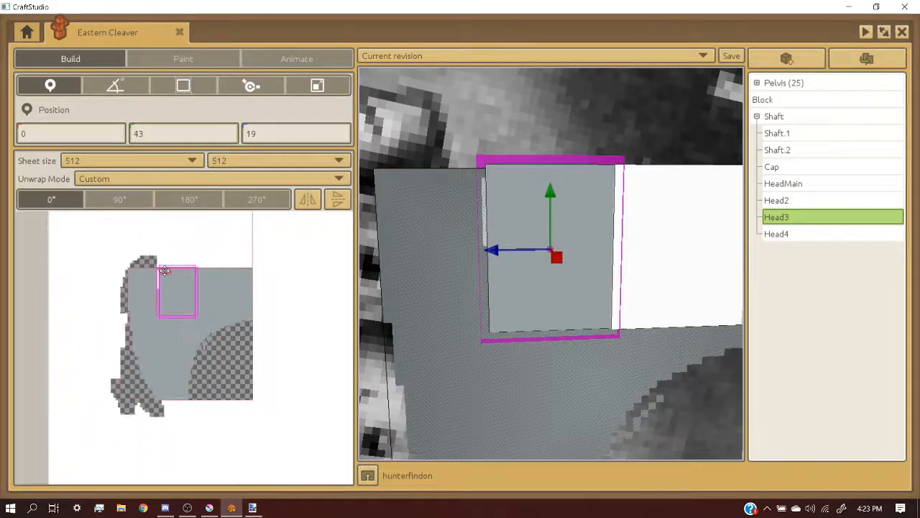
scroll(164, 269, "up", 4)
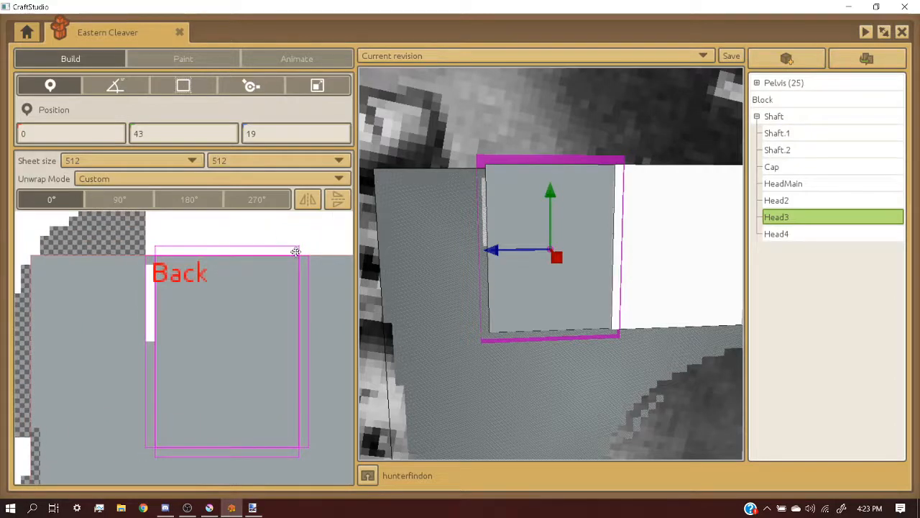
left_click(180, 59)
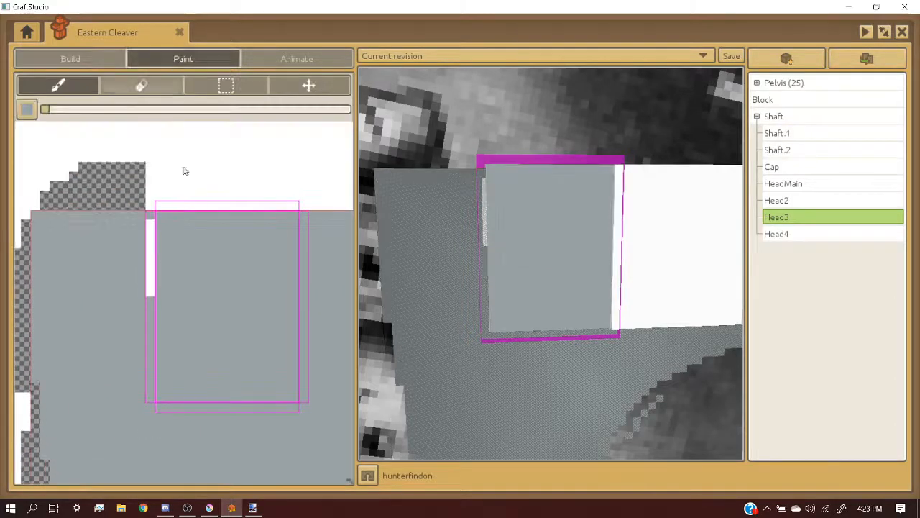
- Paint the white strips beside and above Head3's side faces blue-grey to match the blade texture
scroll(146, 204, "up", 2)
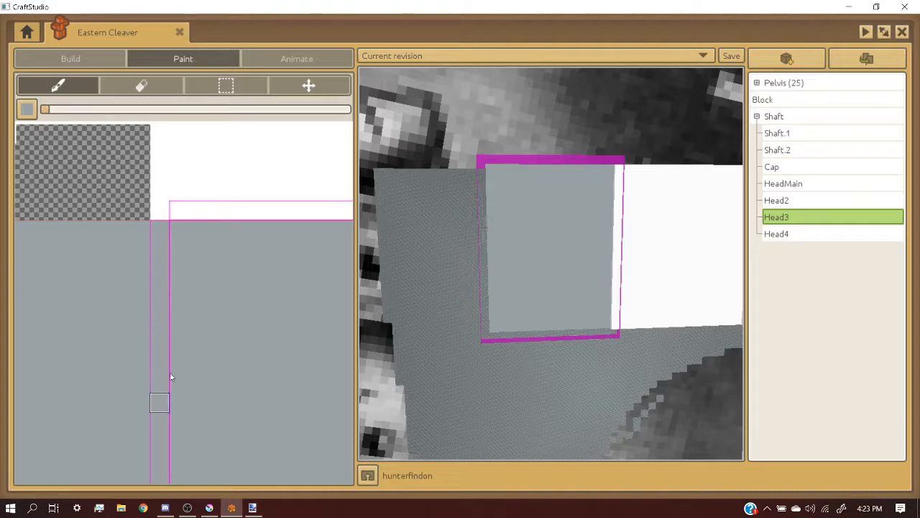
left_click(183, 215)
scroll(133, 283, "down", 2)
scroll(309, 234, "up", 2)
left_click(281, 261, "shift")
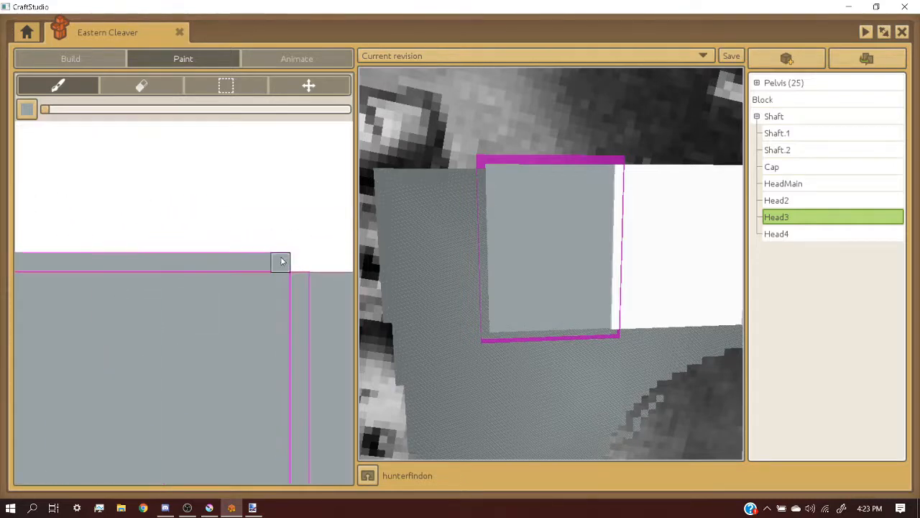
scroll(202, 205, "down", 2)
scroll(251, 252, "down", 2)
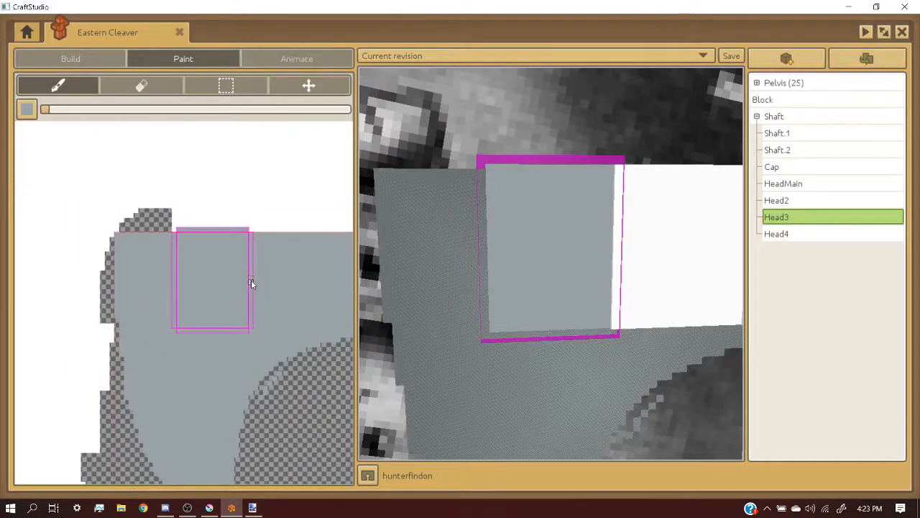
scroll(549, 253, "down", 5)
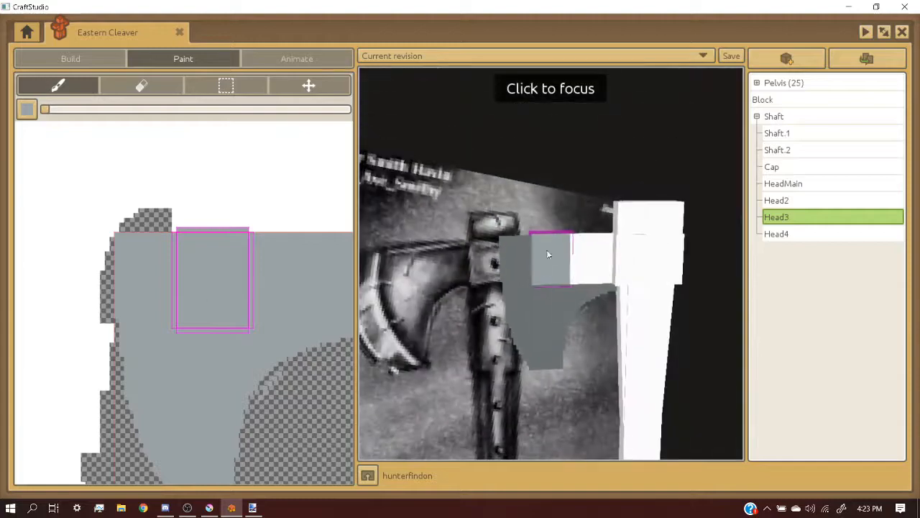
- Move Head2's unwrap onto the blade texture so its Left face directly adjoins Head3's side faces
left_click(578, 255)
scroll(49, 293, "down", 2)
left_click(71, 58)
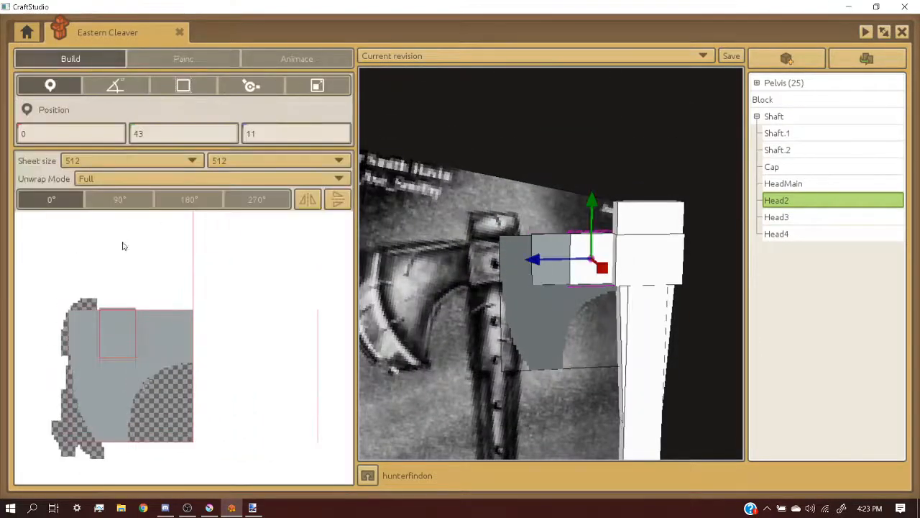
scroll(123, 243, "up", 2)
scroll(159, 324, "up", 1)
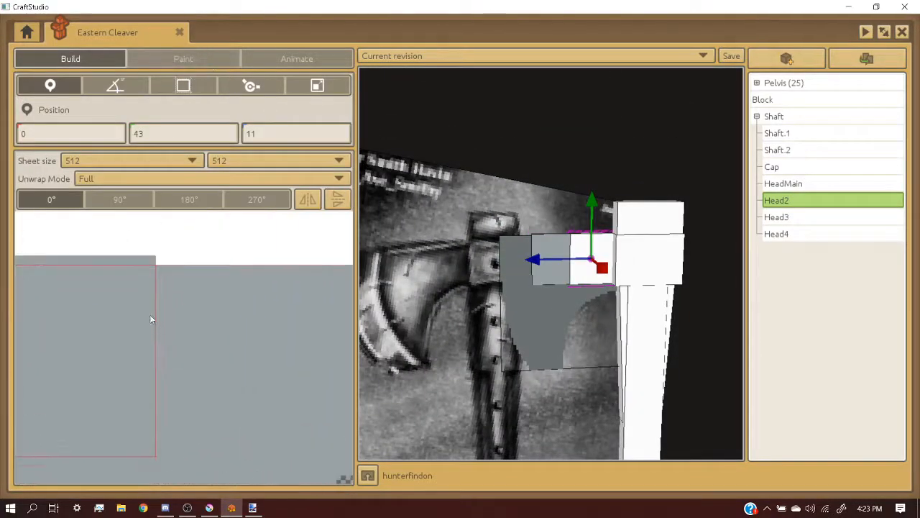
scroll(243, 315, "down", 3)
left_click_drag(308, 298, 180, 314)
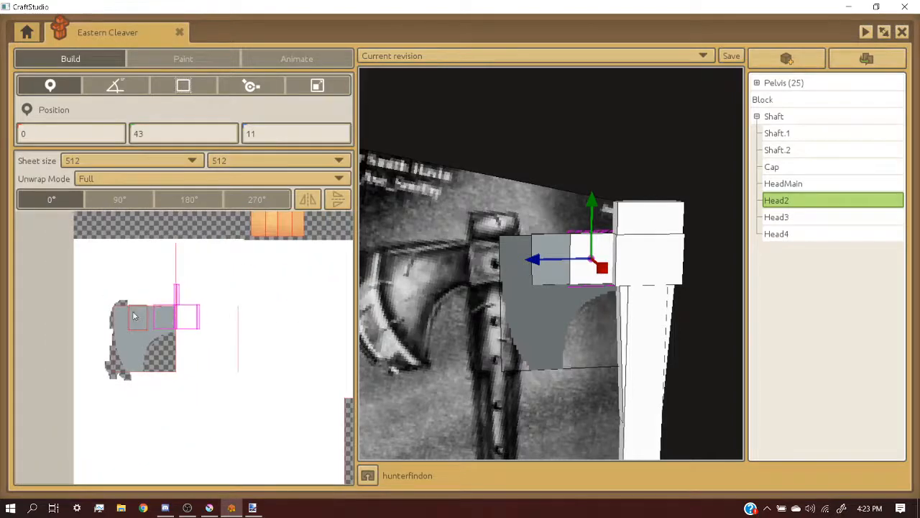
scroll(133, 316, "up", 3)
left_click_drag(251, 304, 224, 305)
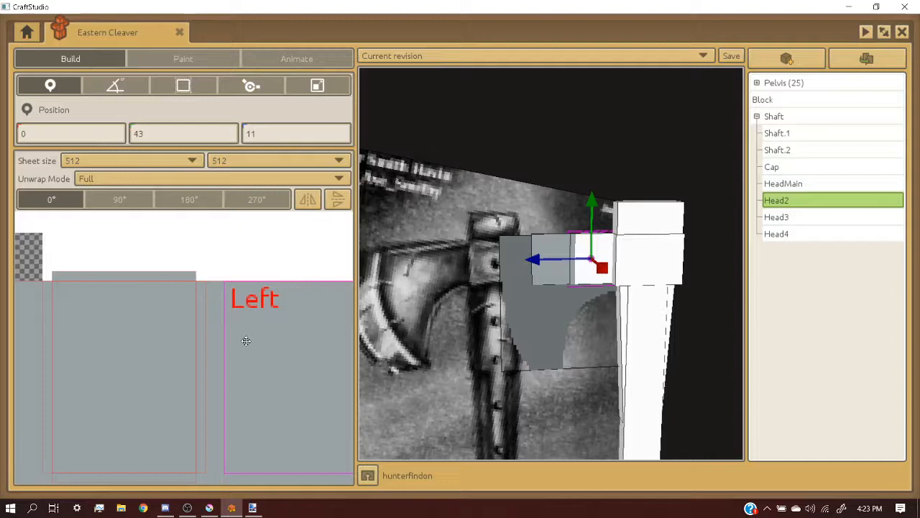
left_click_drag(246, 340, 223, 339)
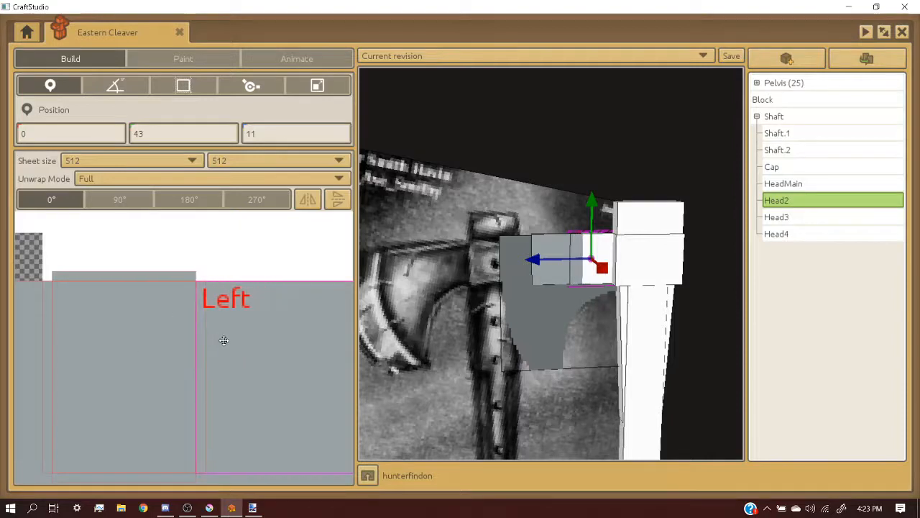
left_click(154, 58)
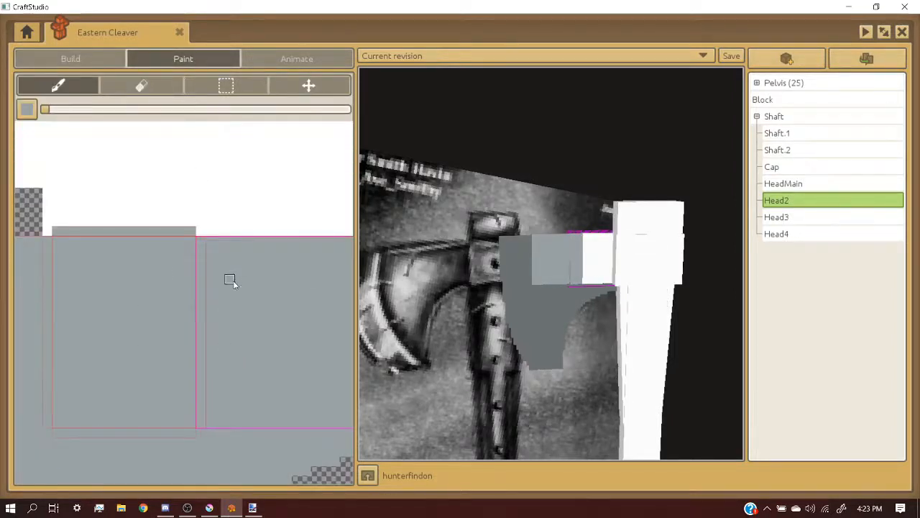
scroll(58, 154, "down", 2)
scroll(103, 149, "up", 1)
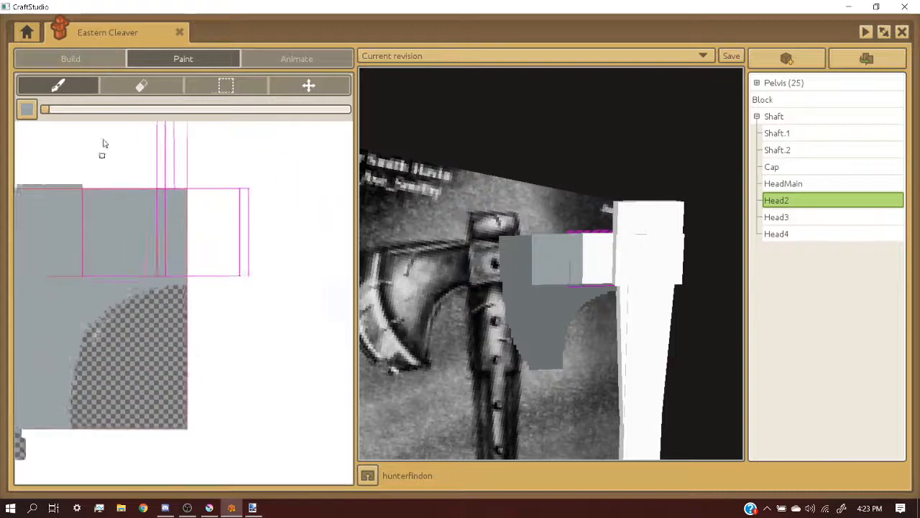
- Set Head2's unwrap mode to Custom and overlay its Right face on the Left face
left_click(71, 58)
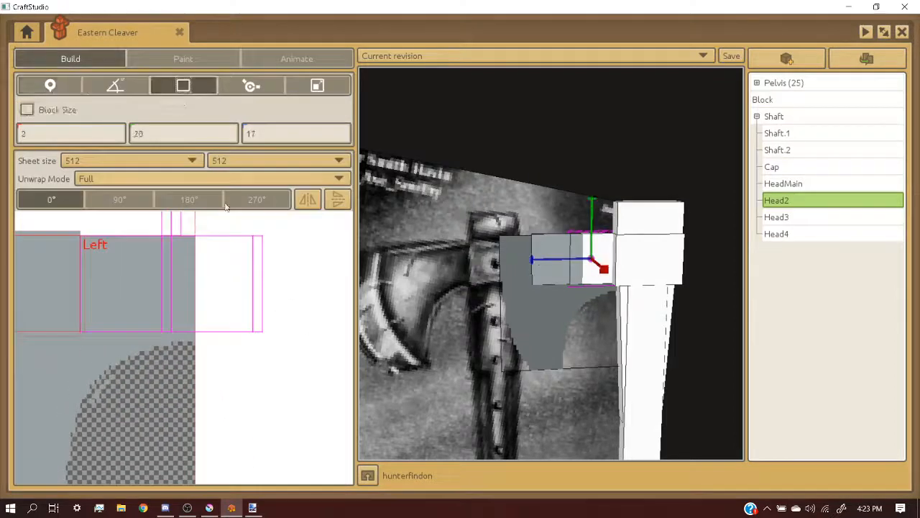
left_click(215, 178)
left_click(211, 231)
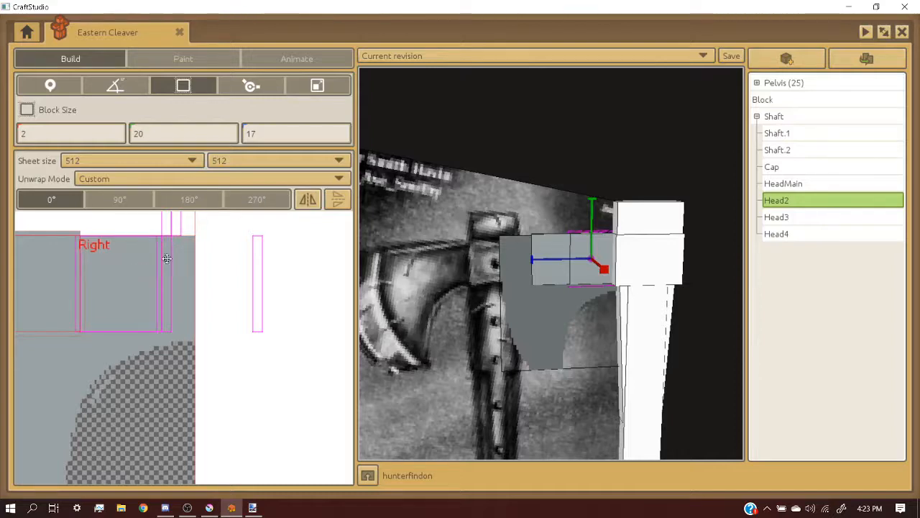
- Move Head2's Right face aside to toggle its horizontal mirroring and place it back over the Left face
left_click_drag(148, 258, 285, 273)
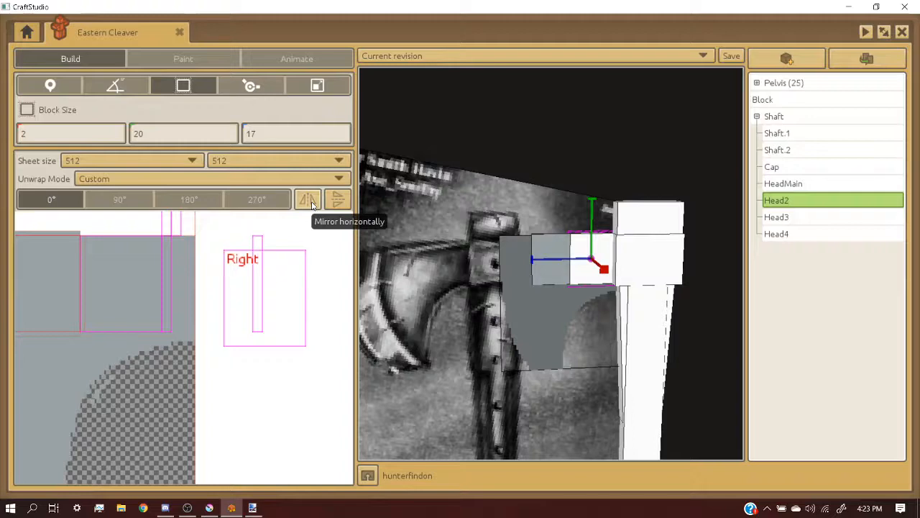
left_click(312, 206)
left_click(312, 206)
left_click(308, 201)
left_click(308, 201)
left_click(308, 201)
left_click(308, 201)
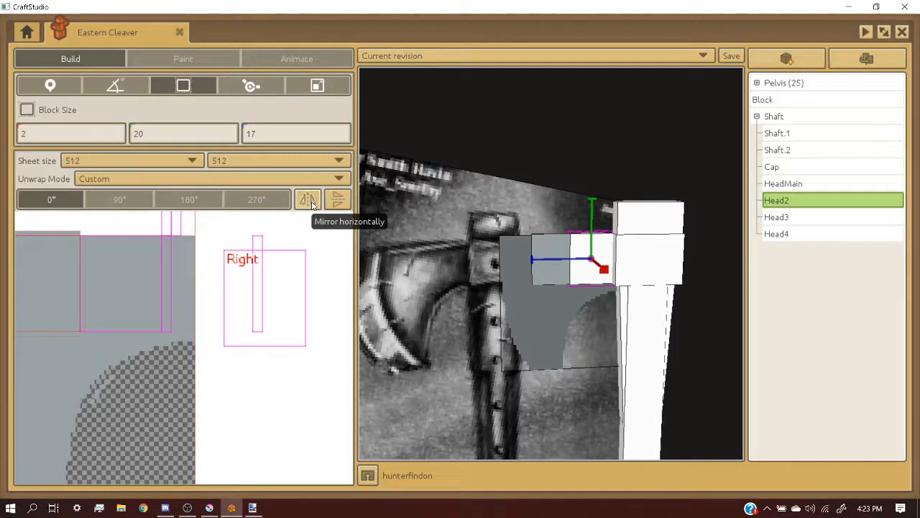
left_click(310, 201)
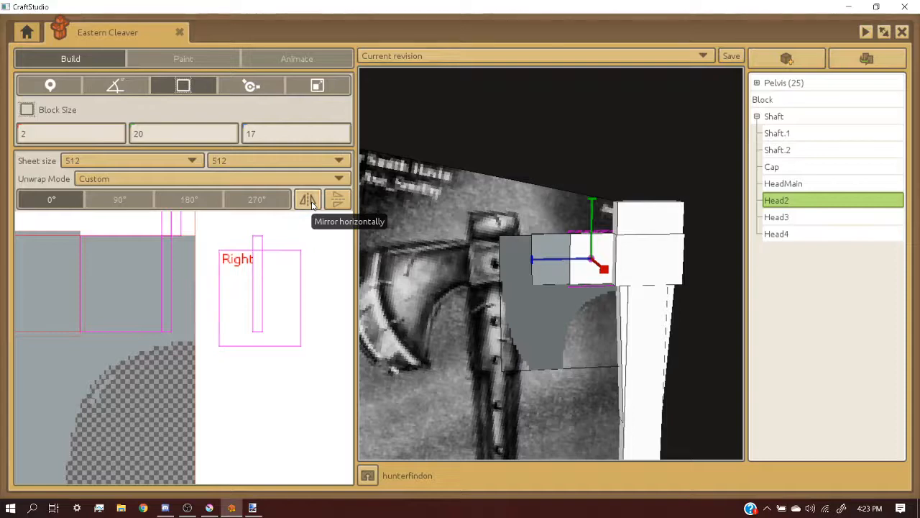
left_click(308, 201)
left_click(308, 201)
left_click(307, 200)
scroll(312, 289, "up", 3)
left_click_drag(327, 304, 207, 291)
left_click(306, 201)
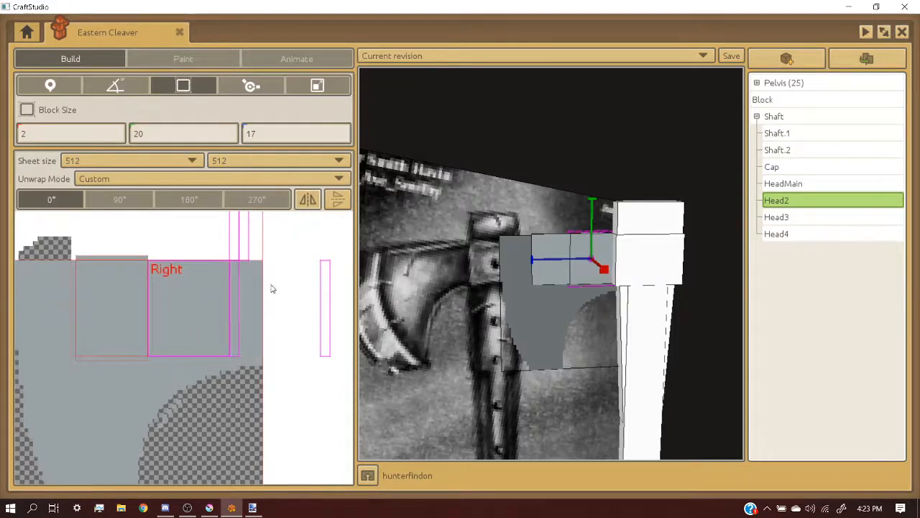
- Move Head2's Back face onto the blade texture, along the side faces' edge that adjoins Head3
left_click_drag(316, 303, 187, 301)
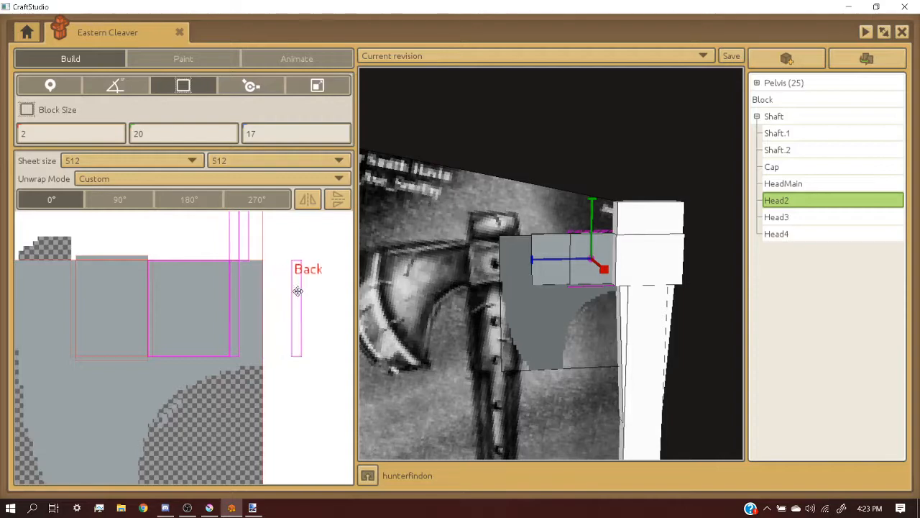
left_click_drag(298, 290, 288, 310)
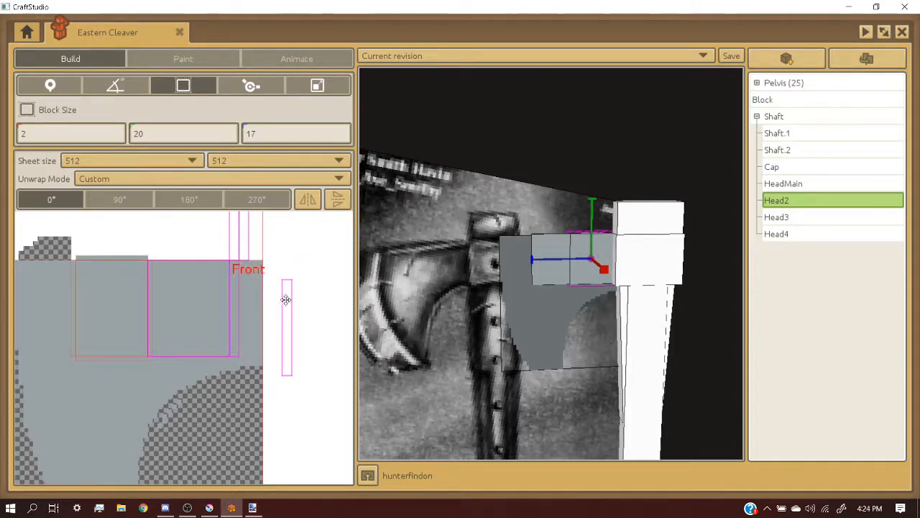
left_click_drag(286, 300, 146, 283)
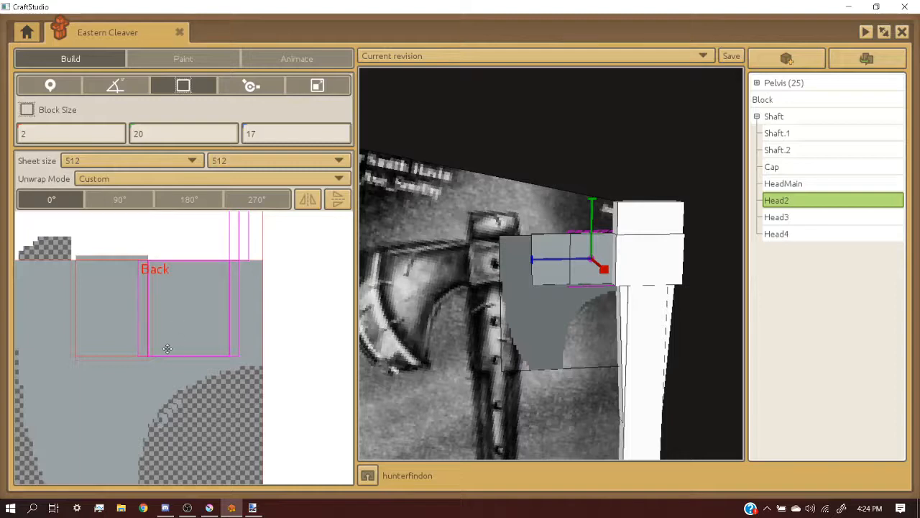
- Rotate Head2's Top face 90° and place it along the upper edge of the overlaid side faces
scroll(167, 348, "up", 2)
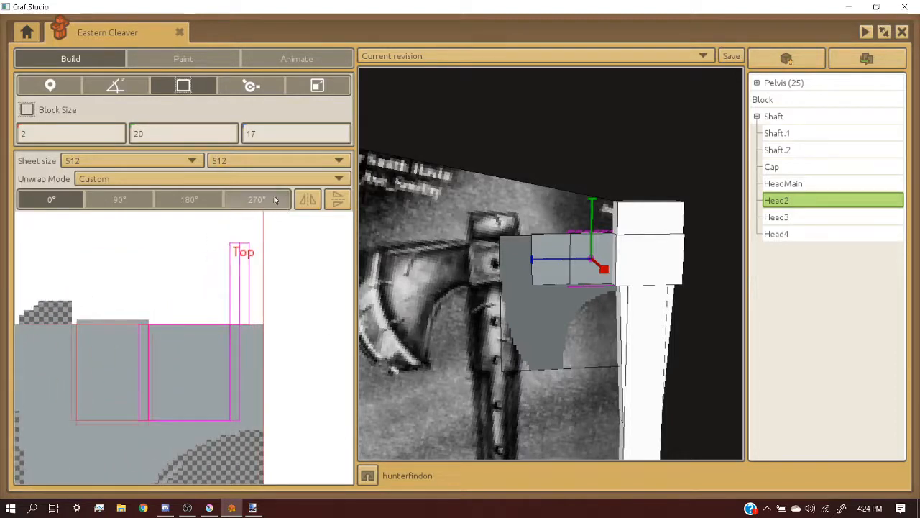
left_click(119, 200)
left_click_drag(231, 279, 190, 316)
- Rotate Head2's Bottom face 270° and place it along the lower edge of the overlaid side faces
left_click(241, 283)
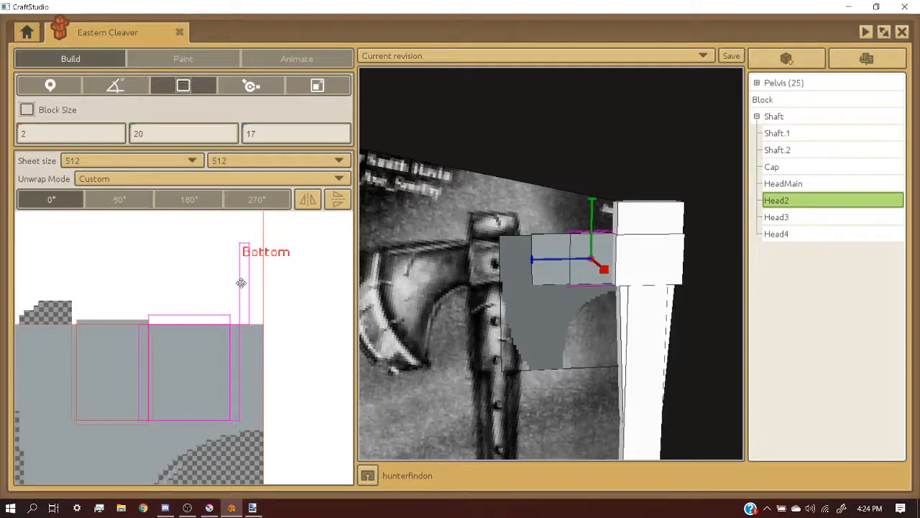
left_click(237, 201)
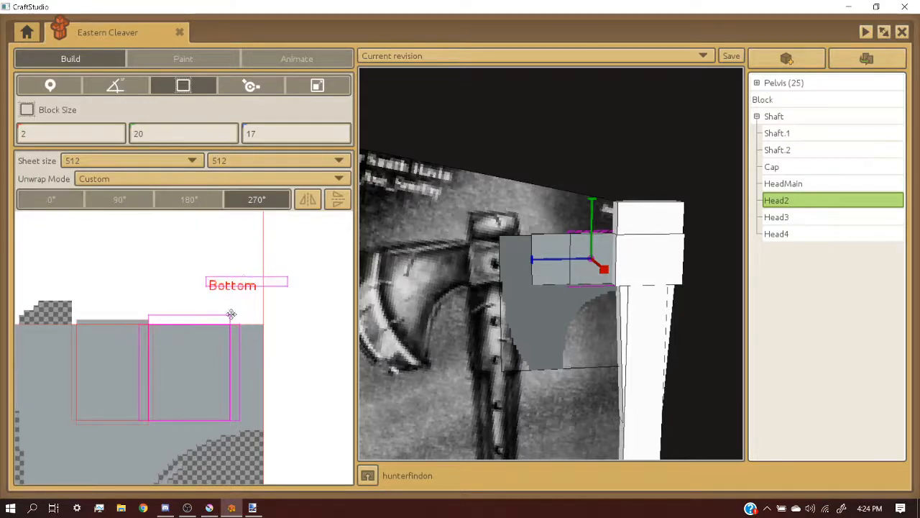
left_click_drag(243, 282, 185, 422)
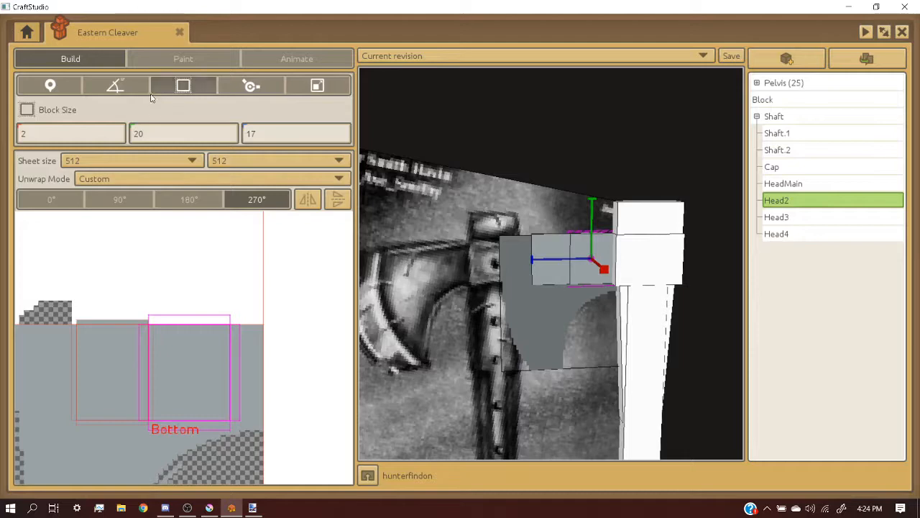
- Select the Head4 block and paint the white strip under Head2's Top face blue-grey with a larger brush
left_click(622, 228)
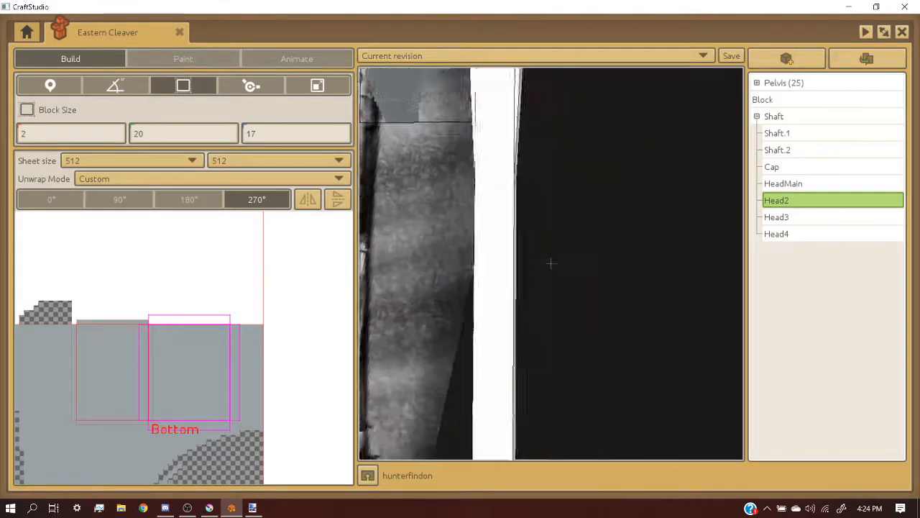
right_click_drag(552, 263, 719, 228)
double_click(791, 202)
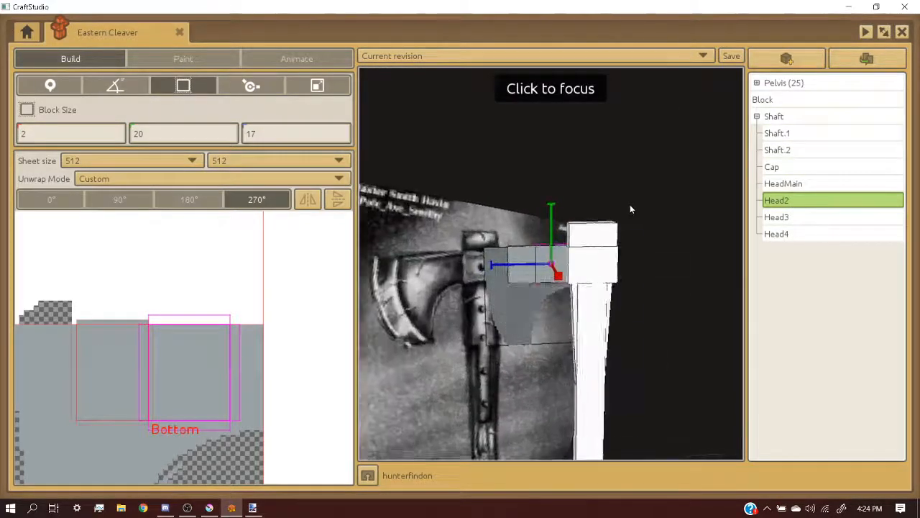
scroll(631, 210, "up", 3)
left_click(512, 315)
scroll(148, 305, "down", 4)
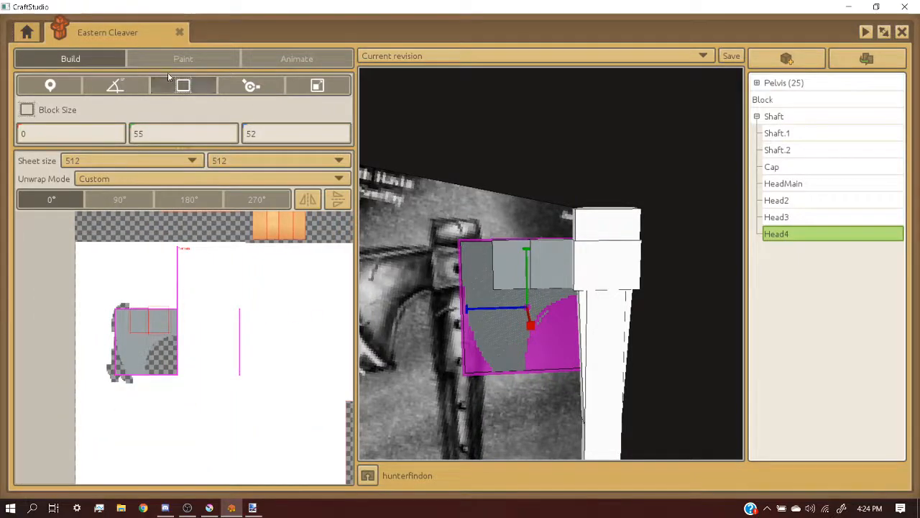
scroll(541, 318, "up", 3)
right_click_drag(541, 318, 519, 310)
mouse_move(541, 319)
middle_mouse_down()
mouse_move(533, 333)
mouse_move(586, 381)
mouse_move(591, 363)
mouse_move(540, 319)
middle_mouse_up()
scroll(143, 338, "up", 3)
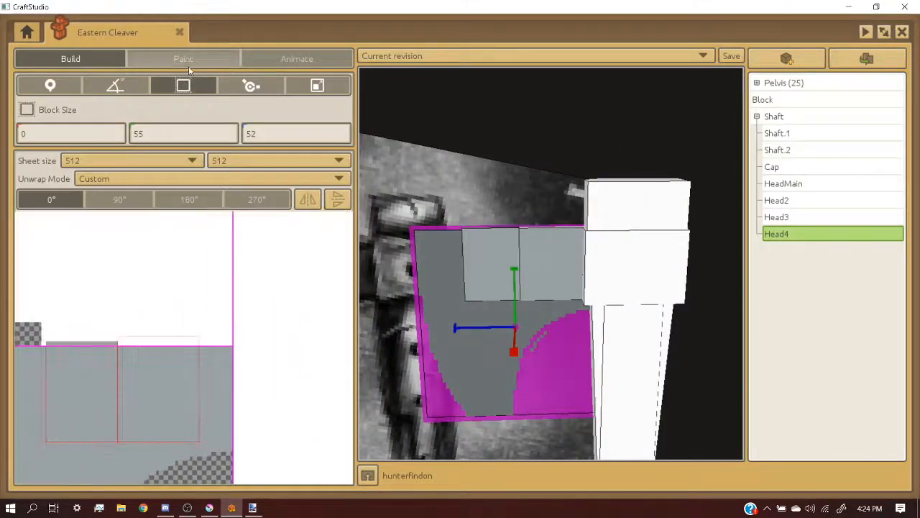
left_click(183, 59)
scroll(182, 273, "up", 1)
left_click(71, 109)
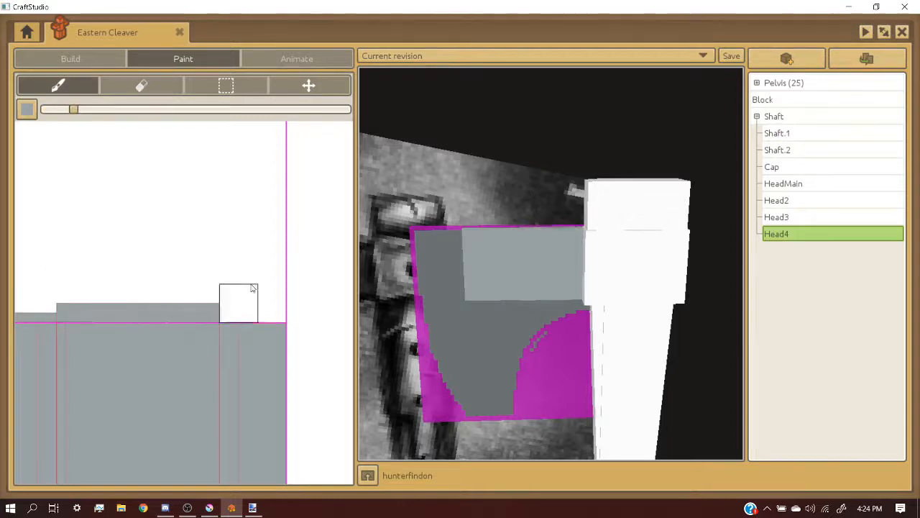
- Move Head4's Left face off the blade texture onto the transparent area higher up the sheet
left_click(71, 58)
scroll(218, 264, "down", 2)
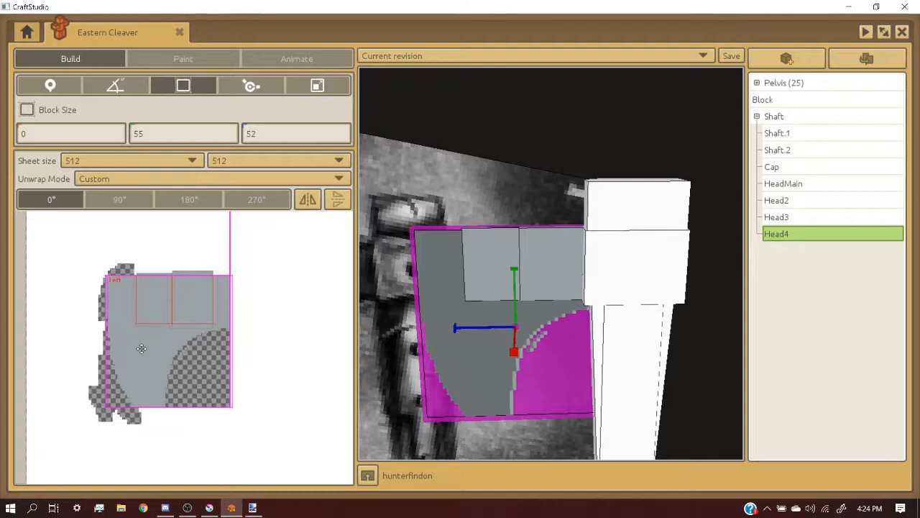
left_click_drag(141, 348, 148, 375)
scroll(153, 429, "down", 5)
scroll(143, 392, "up", 5)
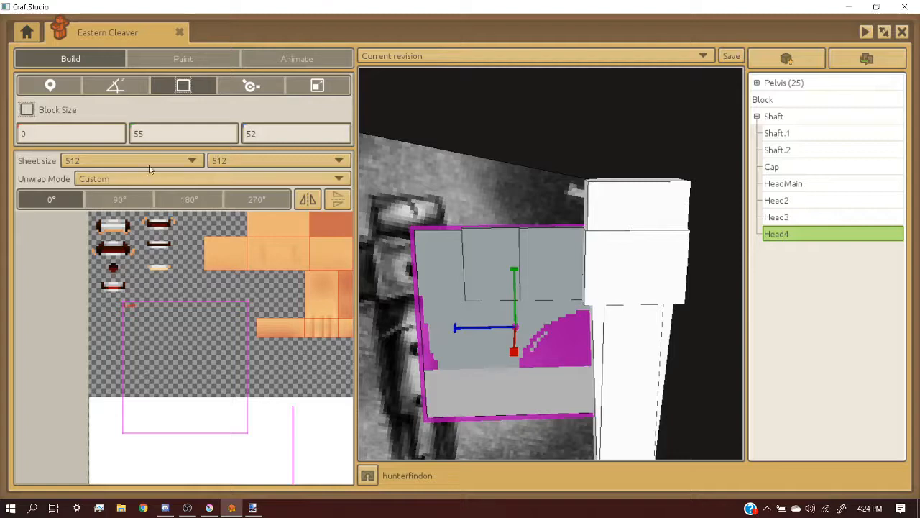
- Erase the white area inside Head4's relocated face outline with a large eraser, making that part transparent
left_click(183, 59)
left_click(141, 86)
scroll(194, 358, "up", 1)
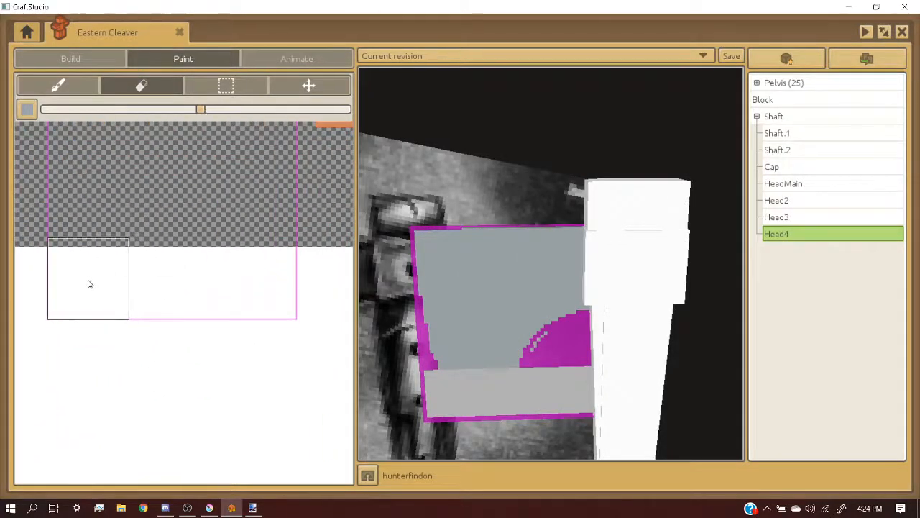
left_click_drag(88, 284, 257, 278)
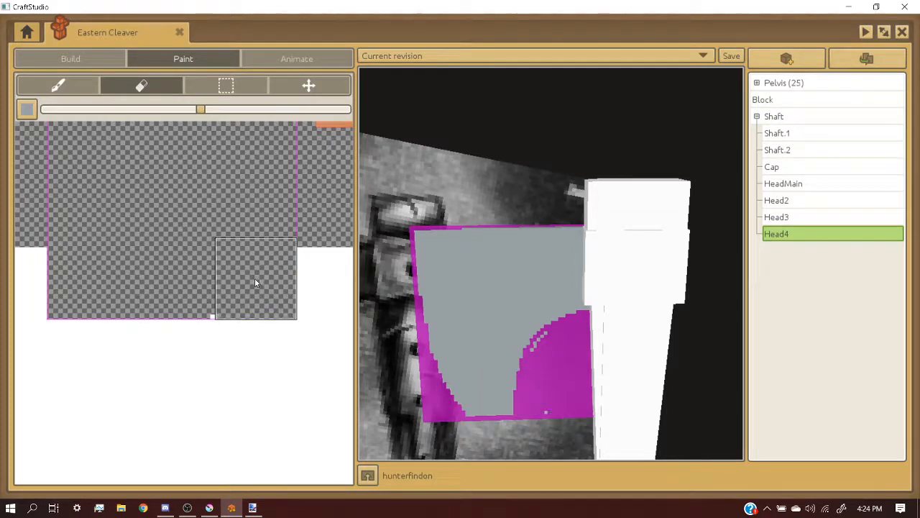
scroll(478, 298, "down", 4)
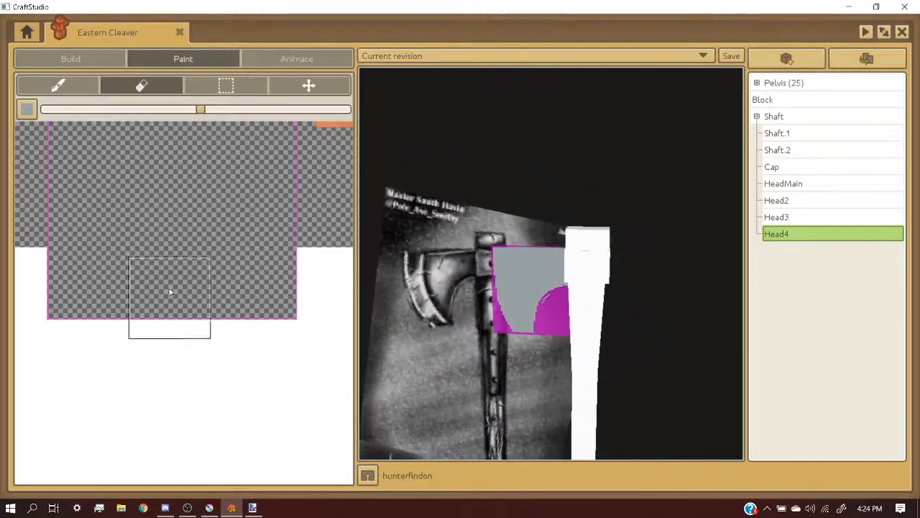
scroll(171, 291, "down", 2)
scroll(211, 384, "up", 5)
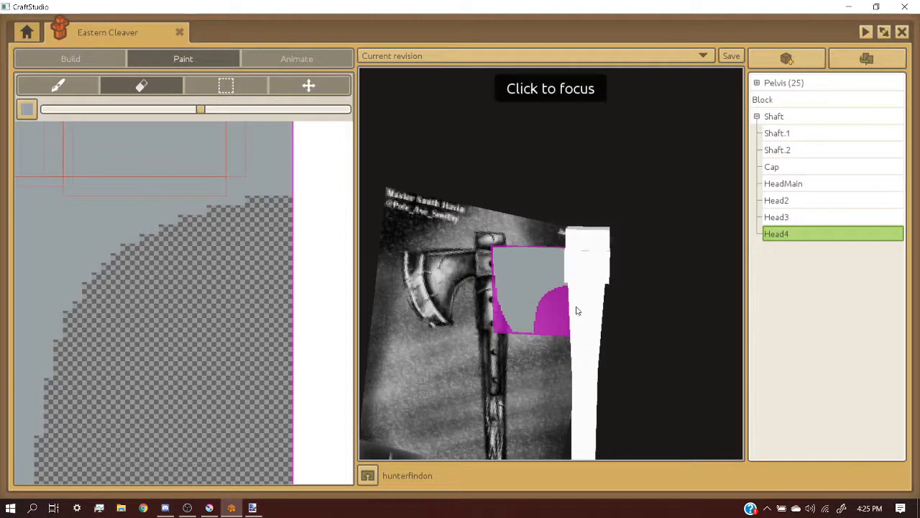
- Shorten the Head4 block to a Z size of 47
middle_click_drag(578, 307, 578, 290)
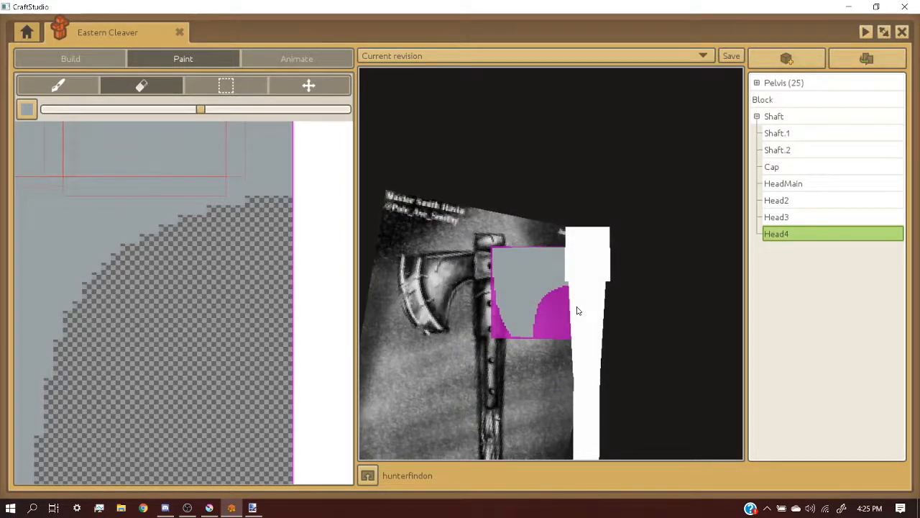
right_click_drag(575, 314, 573, 315)
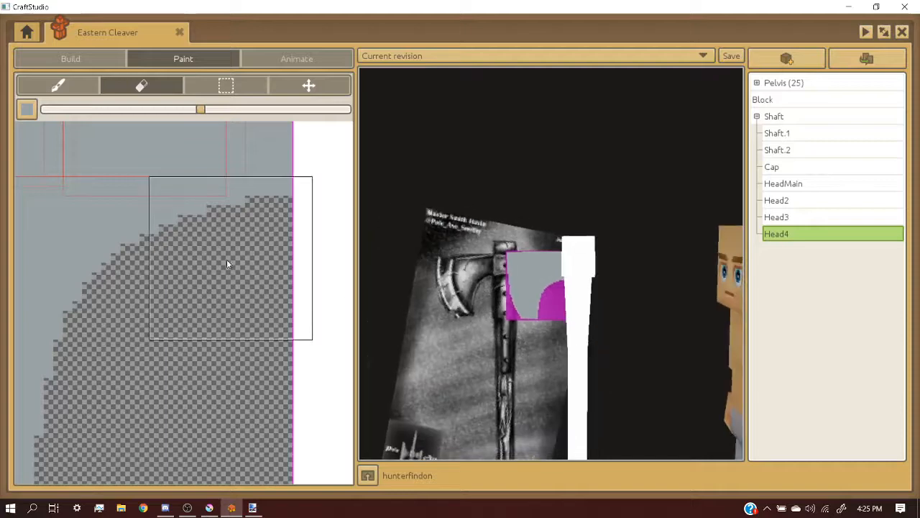
scroll(227, 259, "down", 3)
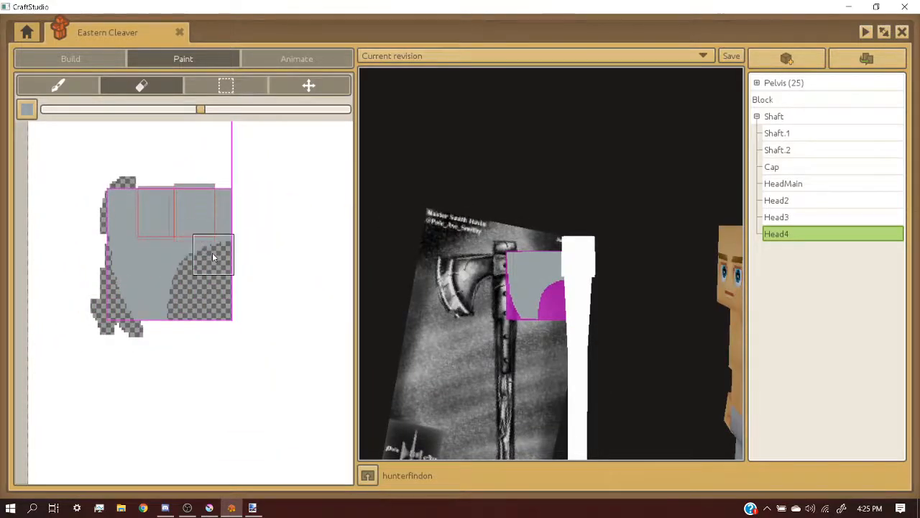
left_click(102, 63)
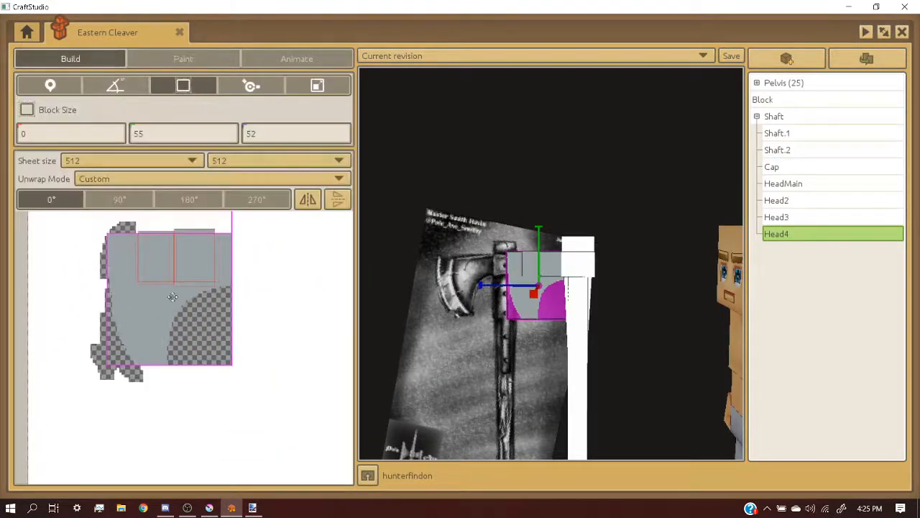
scroll(175, 303, "down", 3)
right_click_drag(568, 322, 573, 322)
scroll(573, 322, "up", 1)
scroll(378, 232, "up", 3)
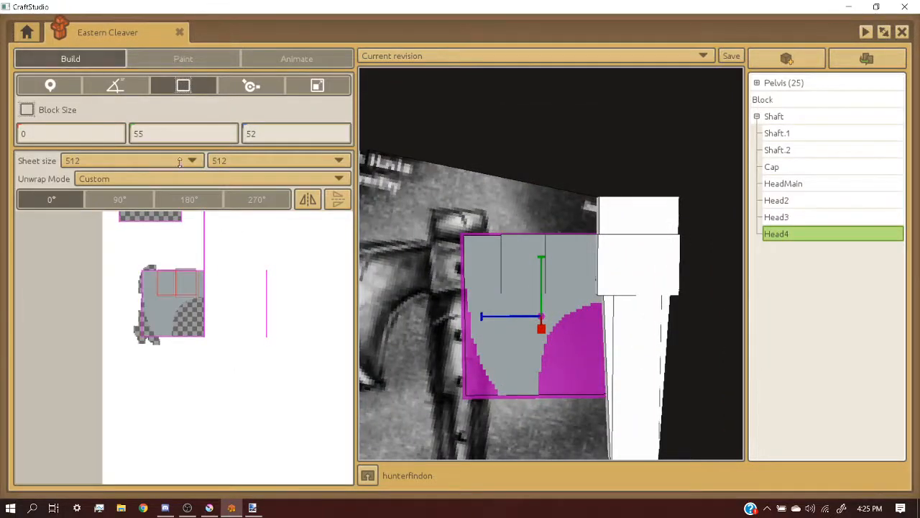
scroll(198, 232, "up", 3)
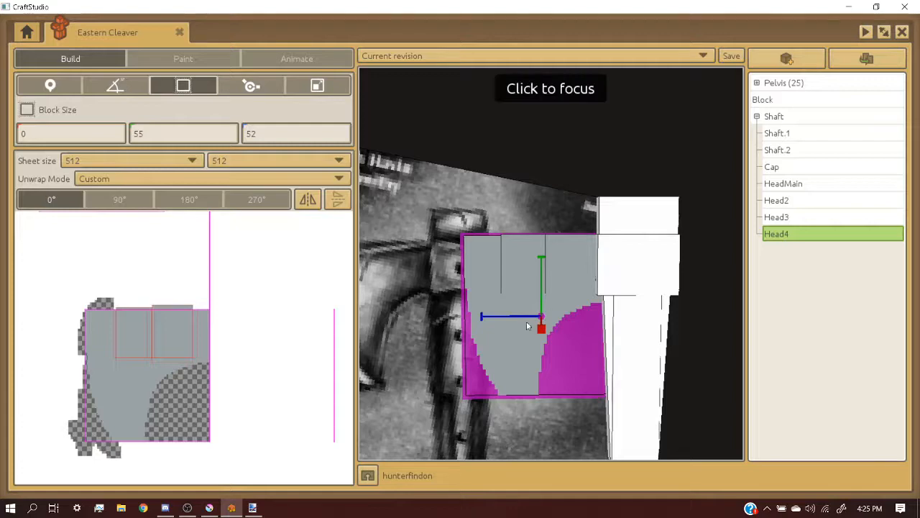
left_click(481, 316)
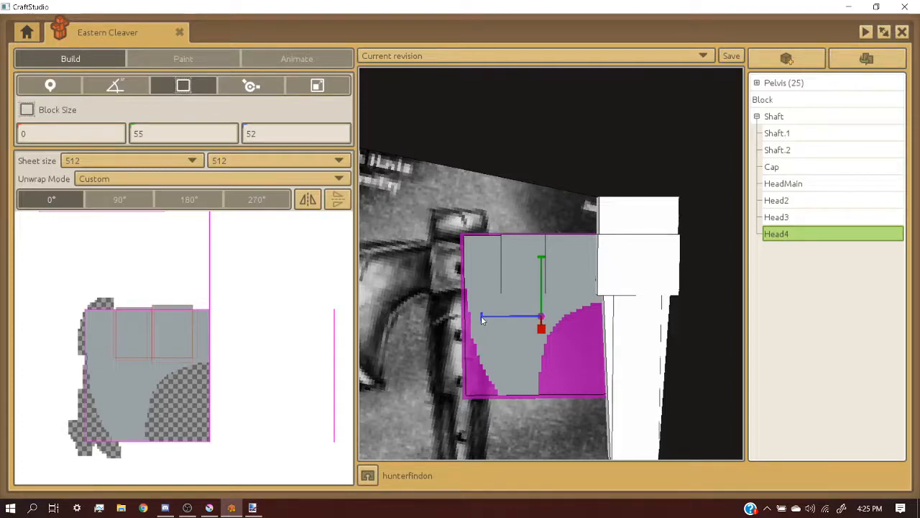
left_click_drag(481, 316, 506, 316)
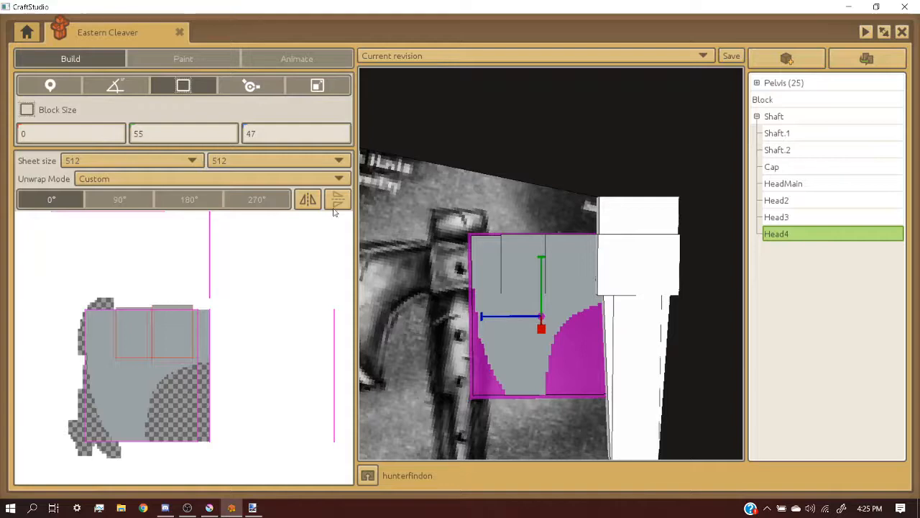
- Shift Head4 along its Z axis to position 16.92, away from the shaft, and deselect it
left_click(52, 86)
mouse_move(481, 316)
left_mouse_down()
mouse_move(375, 317)
mouse_move(481, 322)
left_mouse_up()
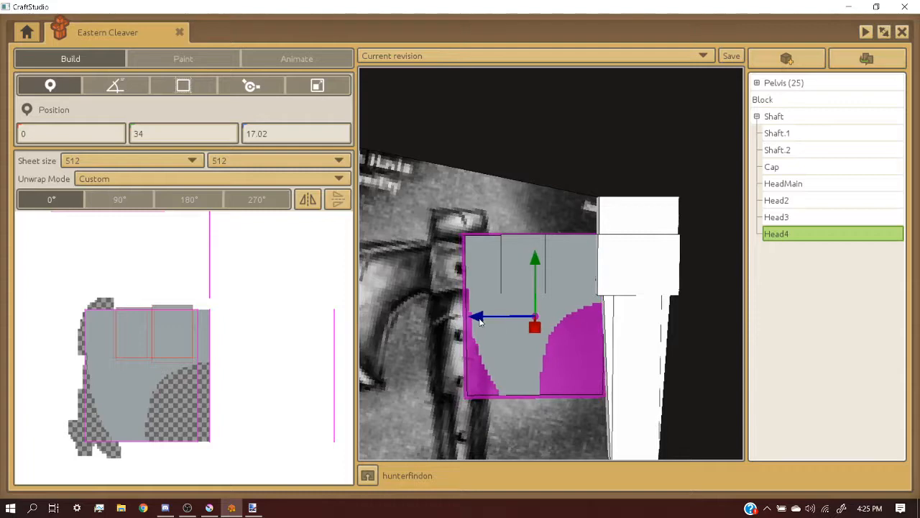
middle_click_drag(525, 324, 472, 246)
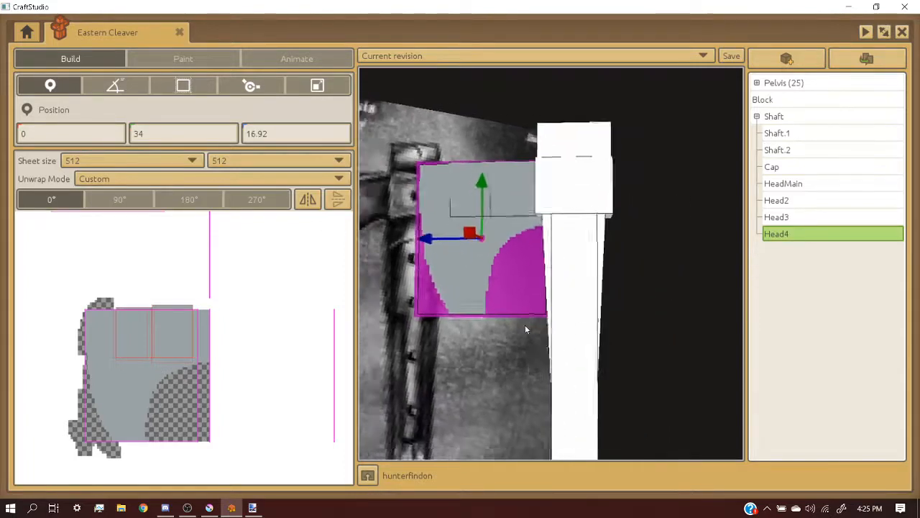
scroll(525, 324, "down", 4)
left_click(637, 350)
middle_click_drag(633, 347, 644, 342)
scroll(640, 344, "down", 5)
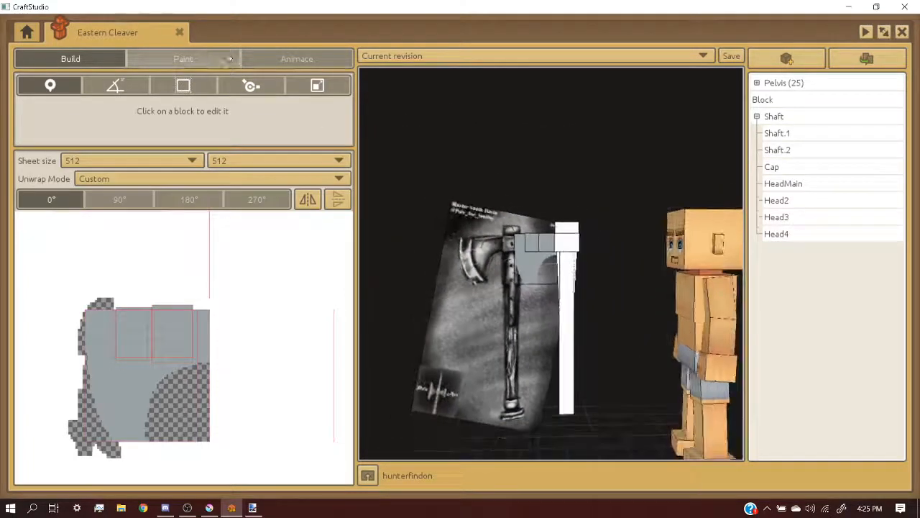
- Examine the painted blade, the head and the upper shaft blocks against the axe reference image
left_click(213, 59)
mouse_move(575, 291)
middle_mouse_down()
mouse_move(554, 262)
mouse_move(613, 237)
mouse_move(626, 269)
middle_mouse_up()
scroll(613, 238, "up", 2)
scroll(612, 238, "down", 3)
scroll(612, 238, "up", 2)
right_click_drag(612, 237, 613, 237)
middle_click_drag(561, 259, 504, 133)
scroll(554, 128, "up", 3)
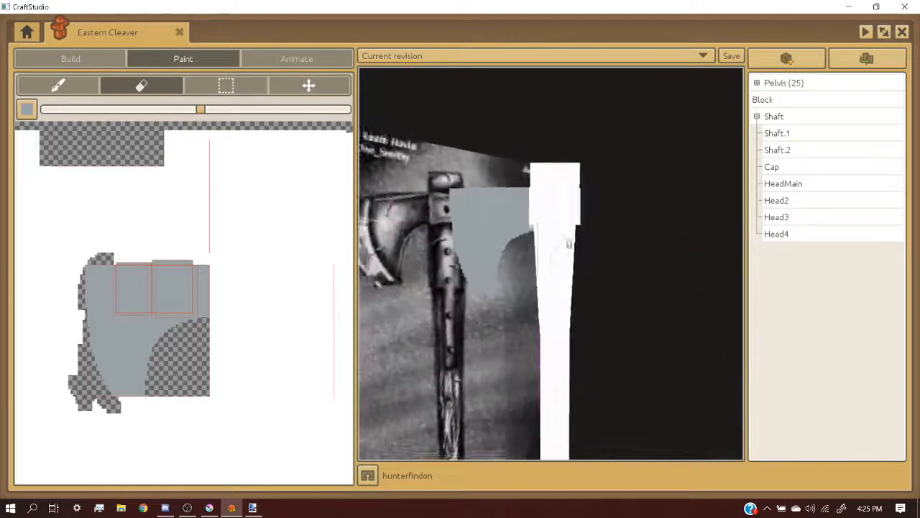
left_click(573, 237)
scroll(573, 238, "up", 2)
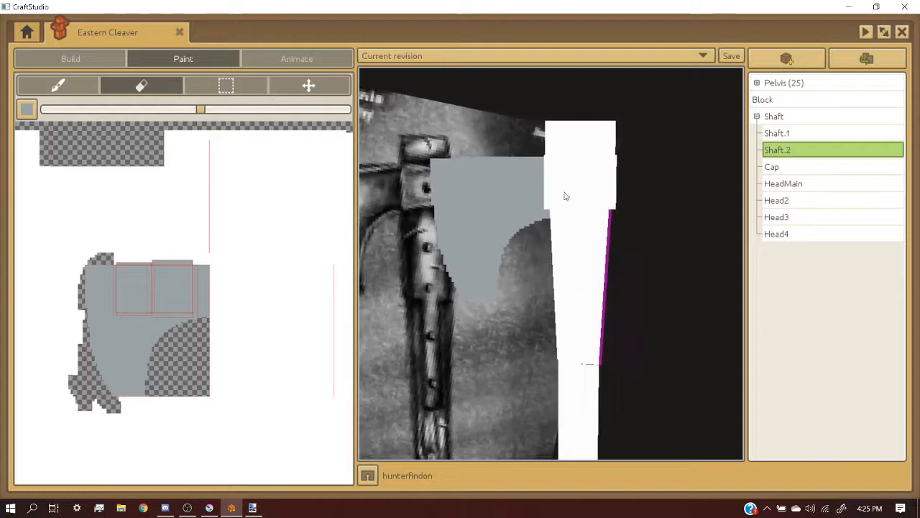
scroll(586, 244, "down", 5)
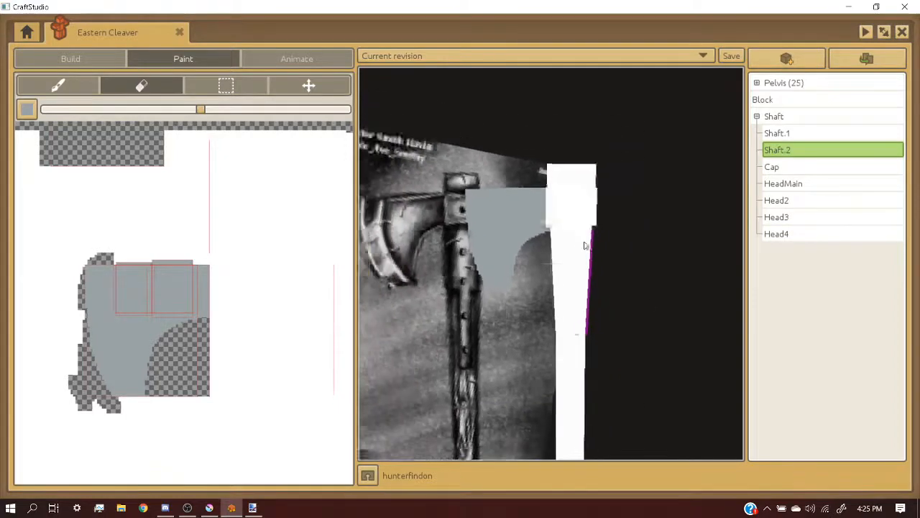
scroll(588, 251, "up", 3)
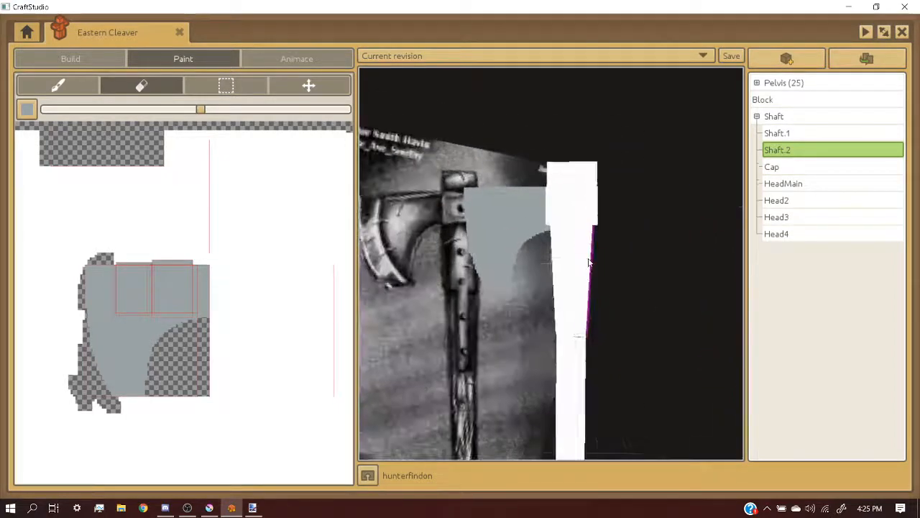
scroll(590, 261, "down", 3)
scroll(590, 261, "up", 2)
scroll(590, 262, "down", 2)
middle_click_drag(590, 262, 584, 257)
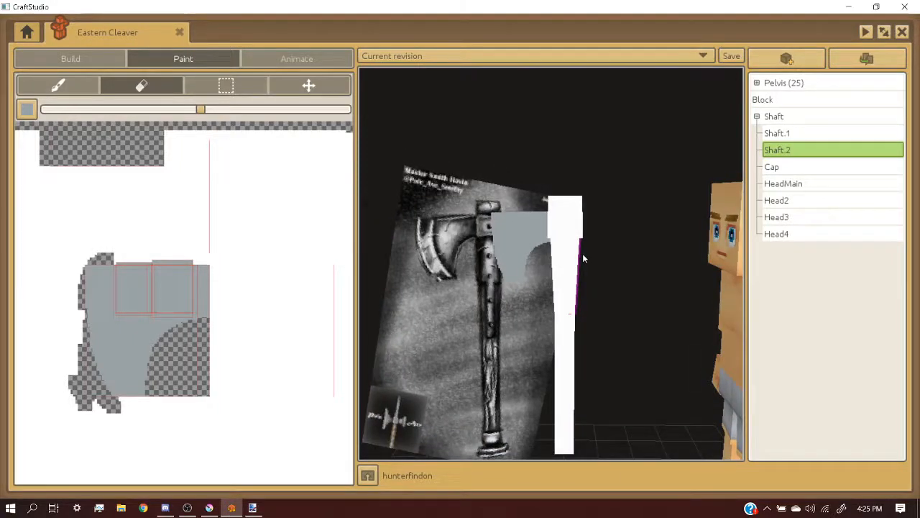
scroll(582, 258, "up", 2)
scroll(583, 261, "down", 2)
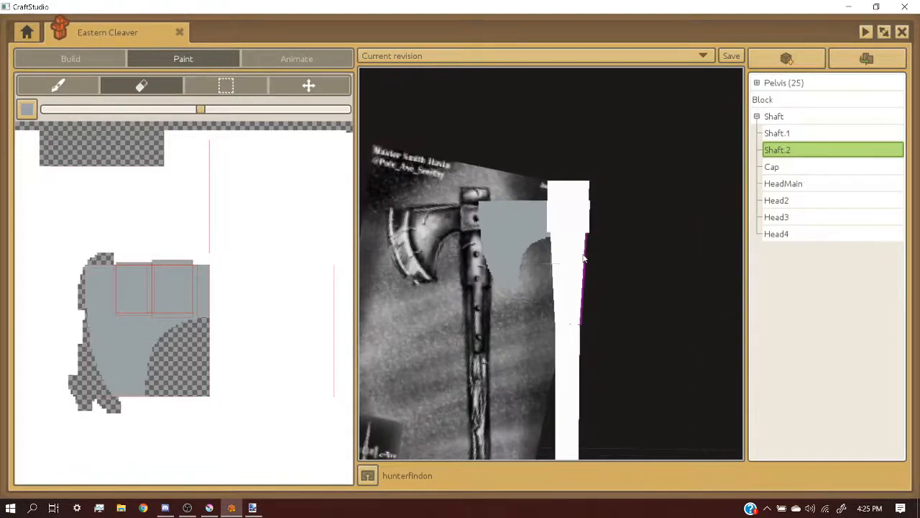
scroll(584, 267, "up", 3)
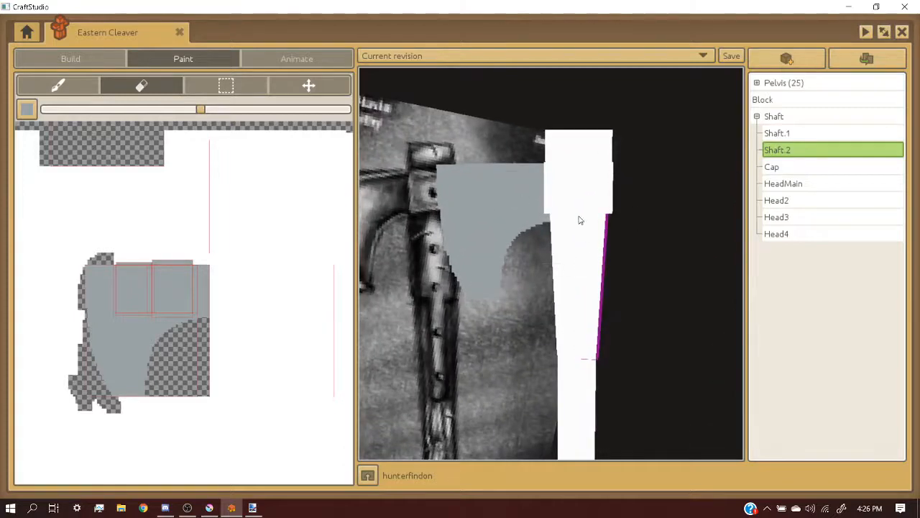
left_click(559, 229)
left_click(562, 239)
left_click(568, 239)
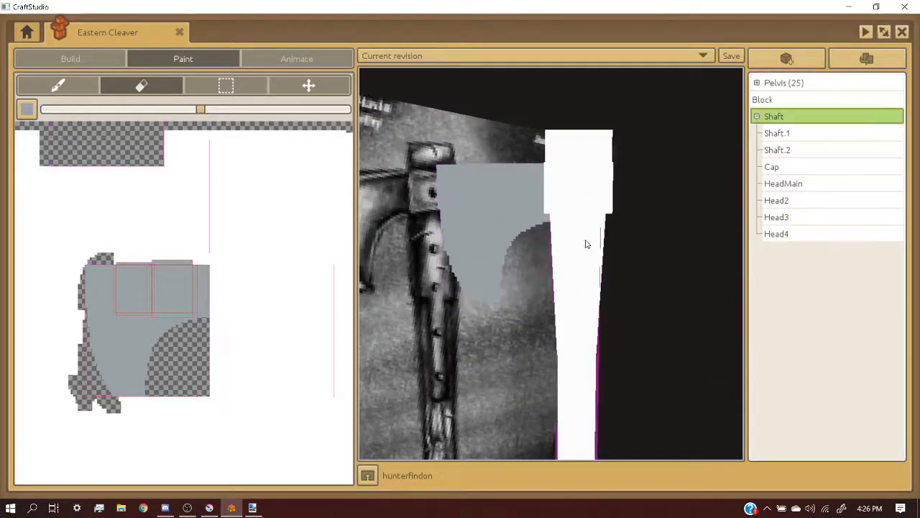
left_click(601, 243)
scroll(576, 246, "down", 2)
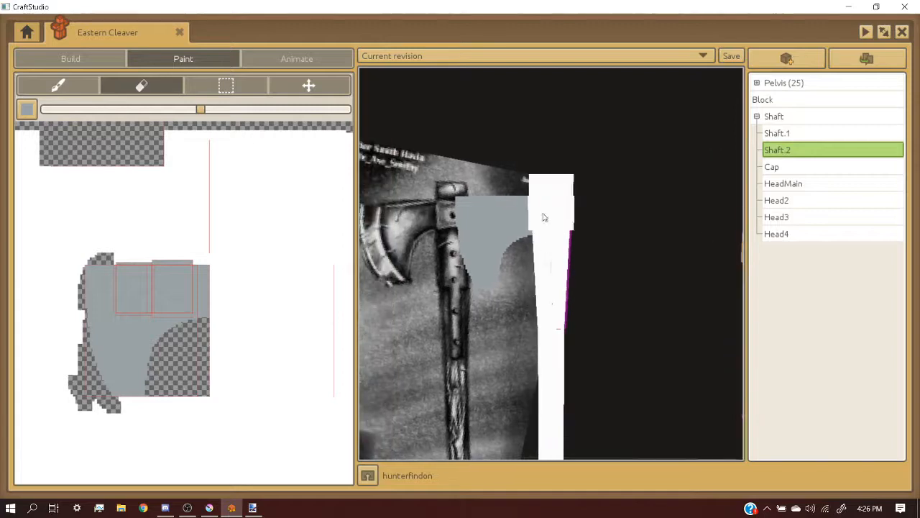
left_click(557, 240)
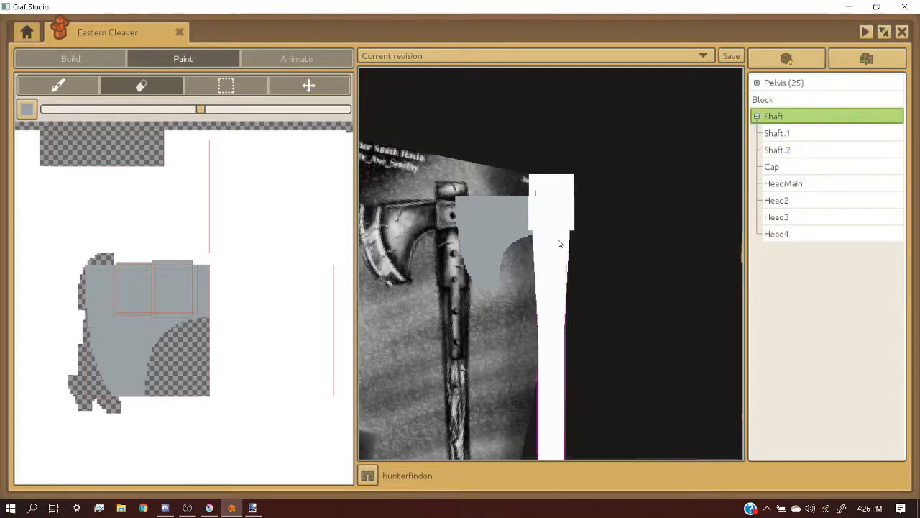
- Select HeadMain and move its unwrap on the sheet so the Left face adjoins Head2's face on the blade texture
left_click(559, 218)
scroll(539, 227, "up", 3)
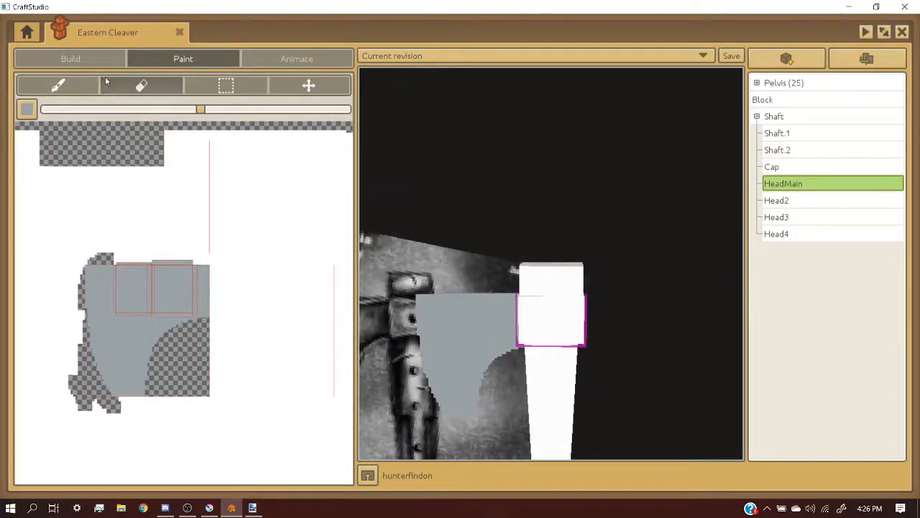
left_click(70, 59)
scroll(119, 339, "down", 3)
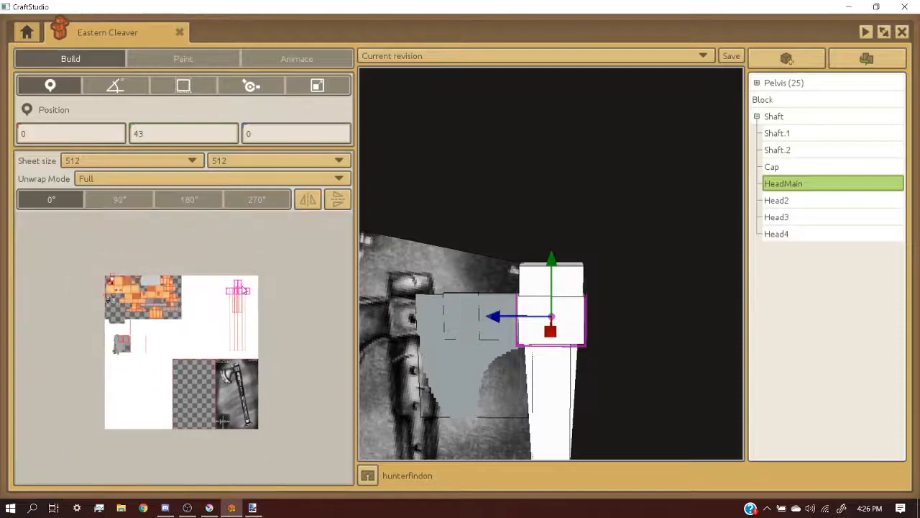
scroll(149, 338, "up", 2)
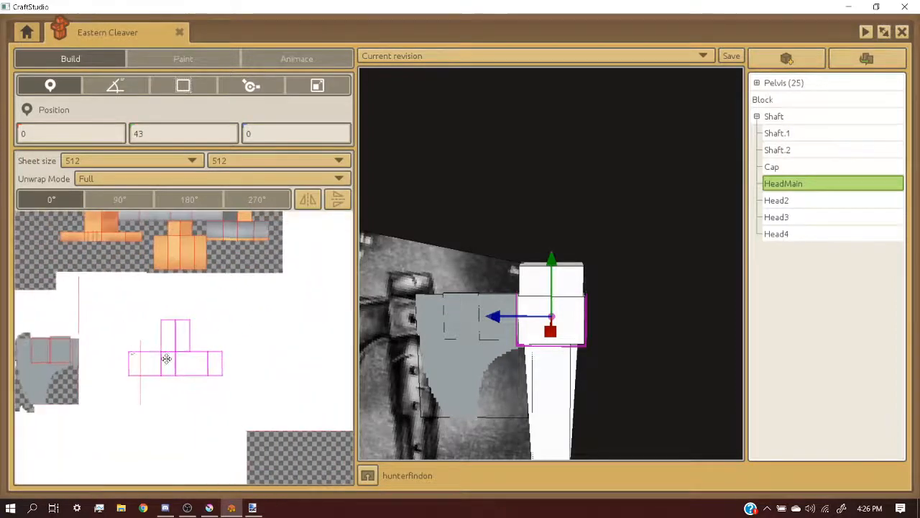
left_click_drag(177, 360, 125, 346)
scroll(83, 346, "up", 2)
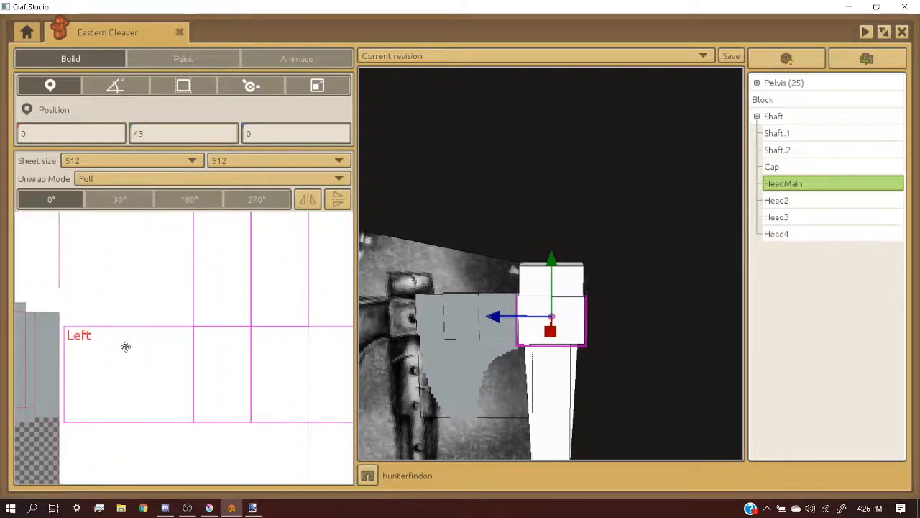
scroll(194, 349, "down", 2)
scroll(112, 347, "up", 2)
left_click_drag(227, 390, 187, 382)
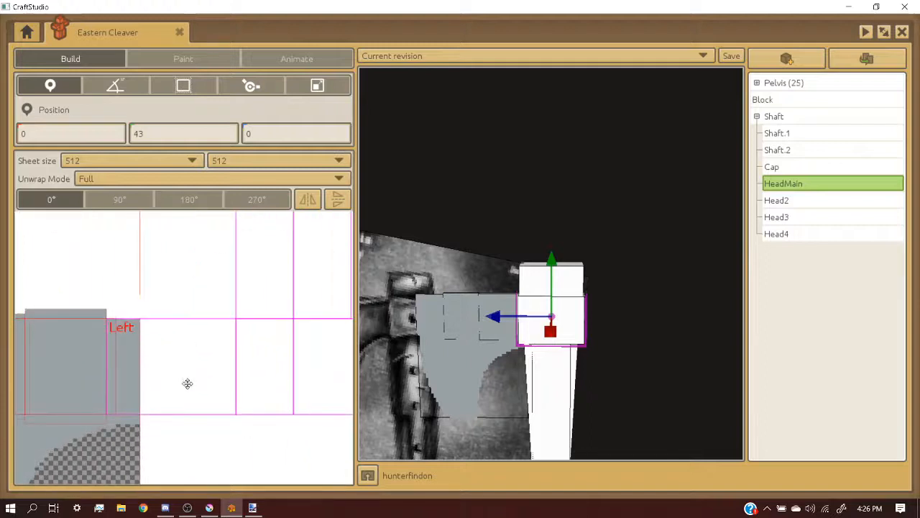
- Switch HeadMain to the Custom unwrap mode and overlay its horizontally mirrored Right face on the Left face
left_click(203, 175)
left_click(192, 233)
left_click_drag(333, 352, 223, 403)
scroll(309, 216, "down", 2)
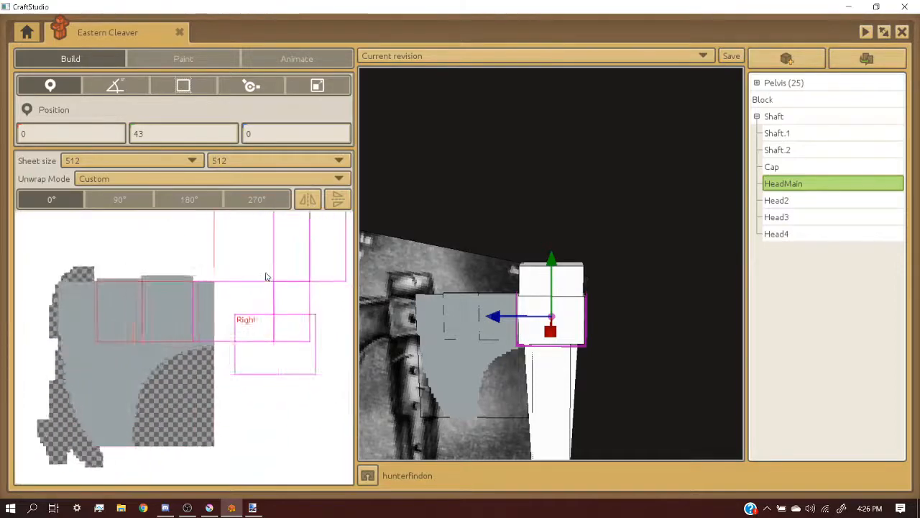
scroll(266, 273, "up", 2)
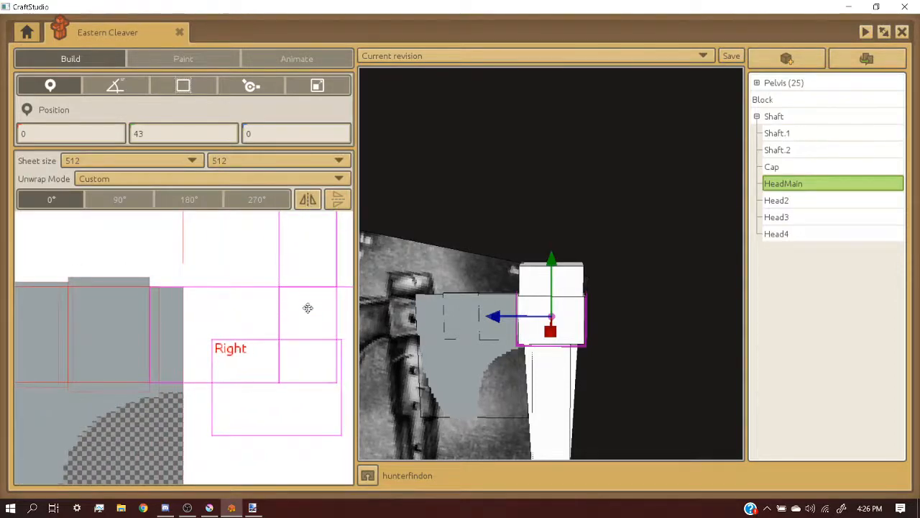
left_click_drag(299, 397, 233, 345)
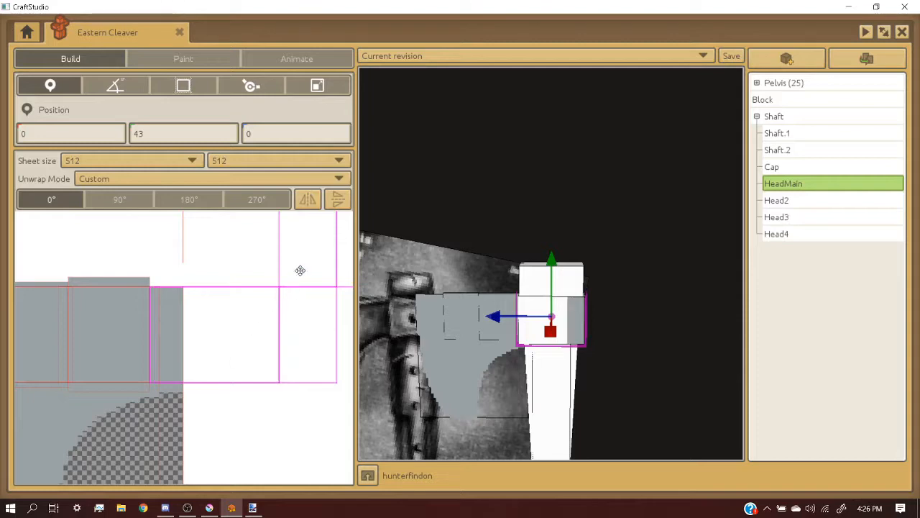
- Rotate HeadMain's Top face 90° and place it along the upper edge of the overlaid side faces
scroll(248, 299, "down", 1)
scroll(248, 245, "up", 1)
left_click(119, 200)
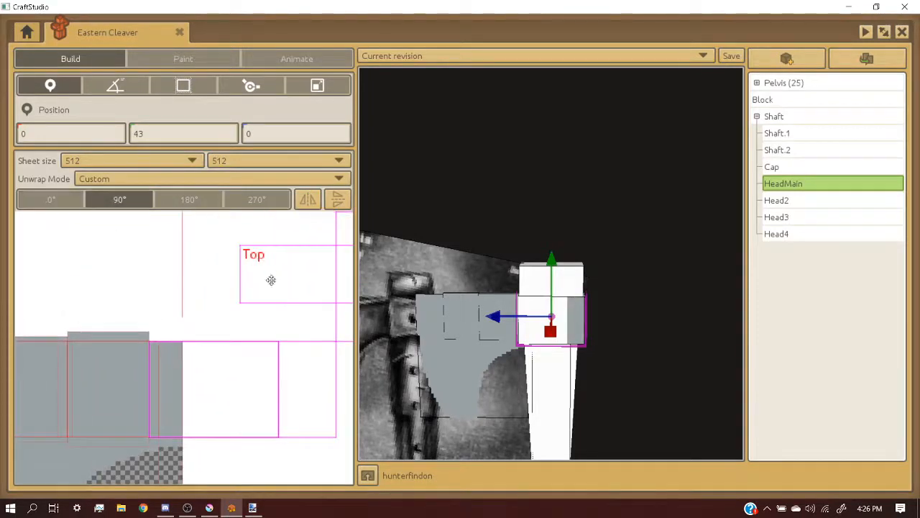
left_click_drag(271, 279, 199, 309)
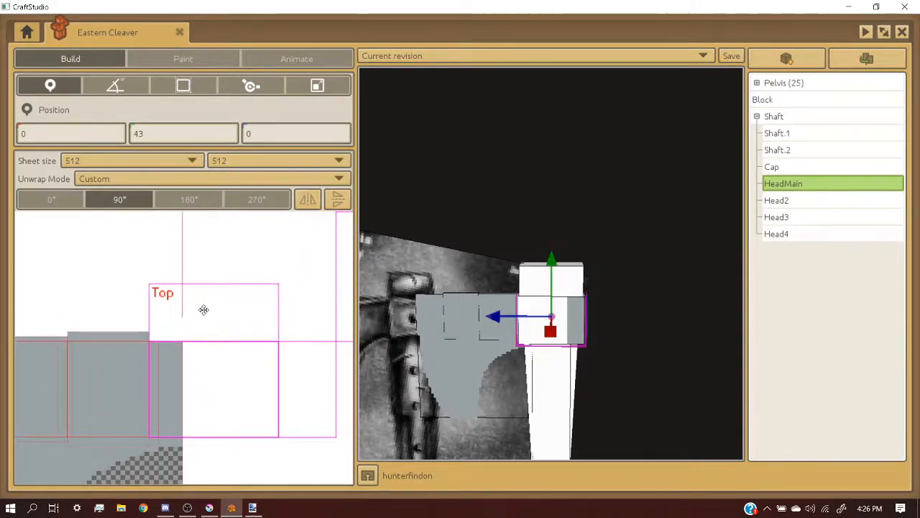
- Rotate HeadMain's Bottom face 270° and align it along the lower edge of the overlaid side faces
scroll(204, 310, "down", 1)
left_click(280, 285)
left_click(258, 200)
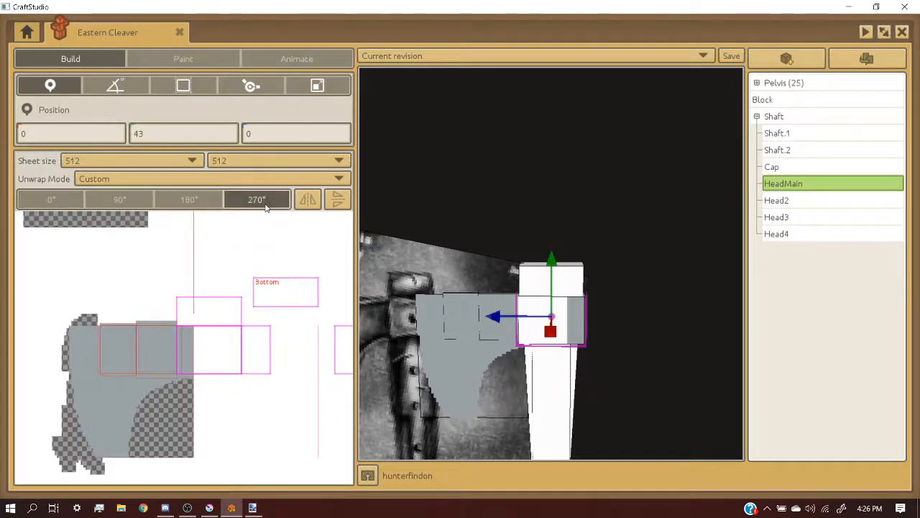
left_click_drag(298, 294, 221, 388)
scroll(222, 386, "up", 2)
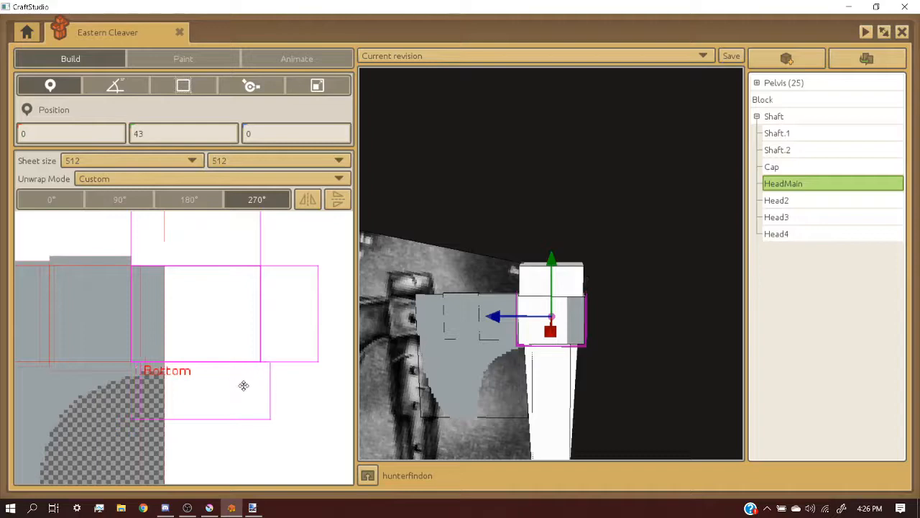
left_click_drag(244, 386, 233, 386)
scroll(237, 386, "up", 3)
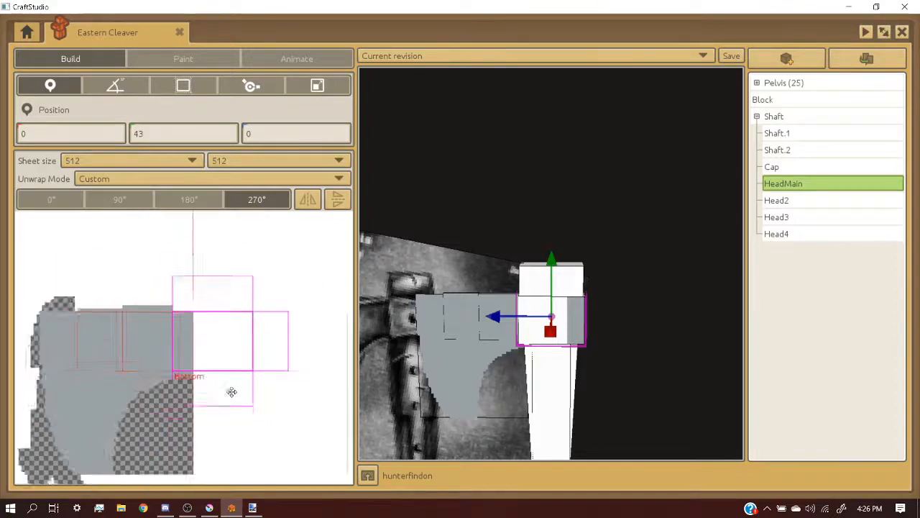
scroll(155, 365, "down", 2)
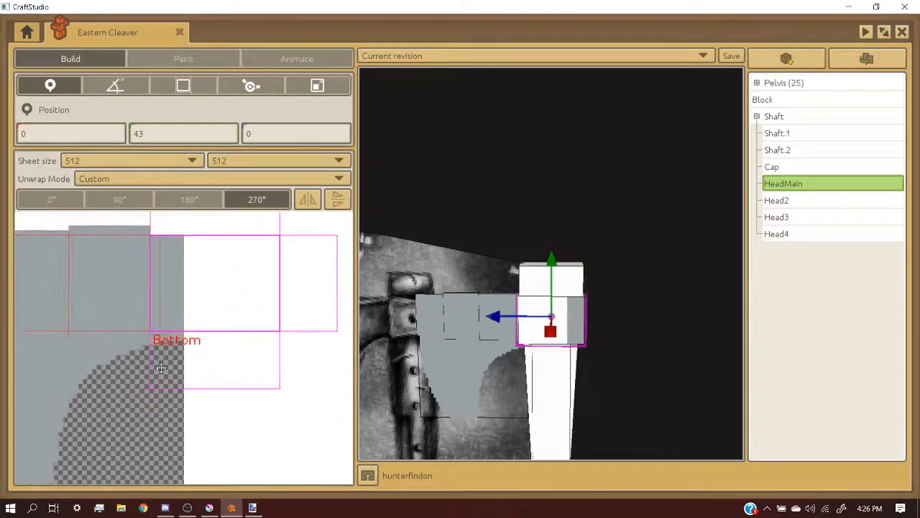
- Try a small blue-grey test patch in the cutout area beneath HeadMain's Bottom face and erase it again
scroll(161, 368, "up", 2)
scroll(207, 368, "down", 2)
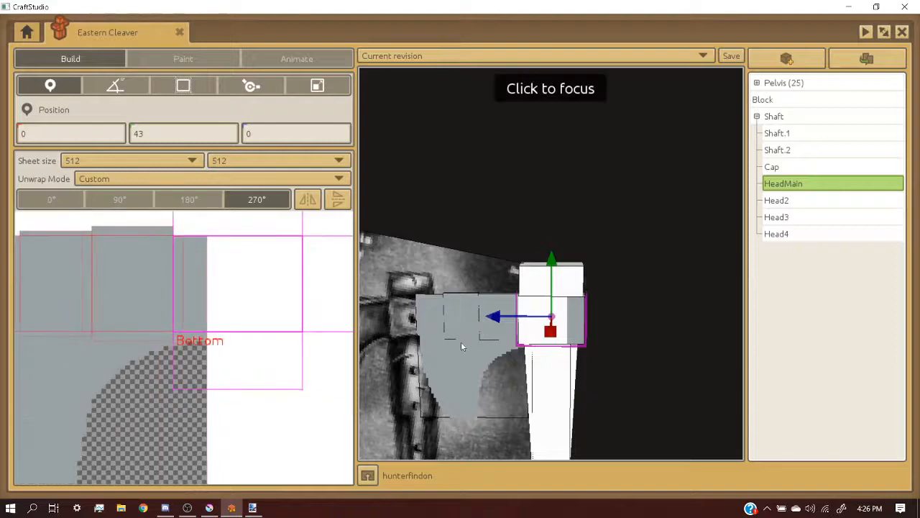
scroll(199, 358, "up", 2)
scroll(198, 358, "up", 1)
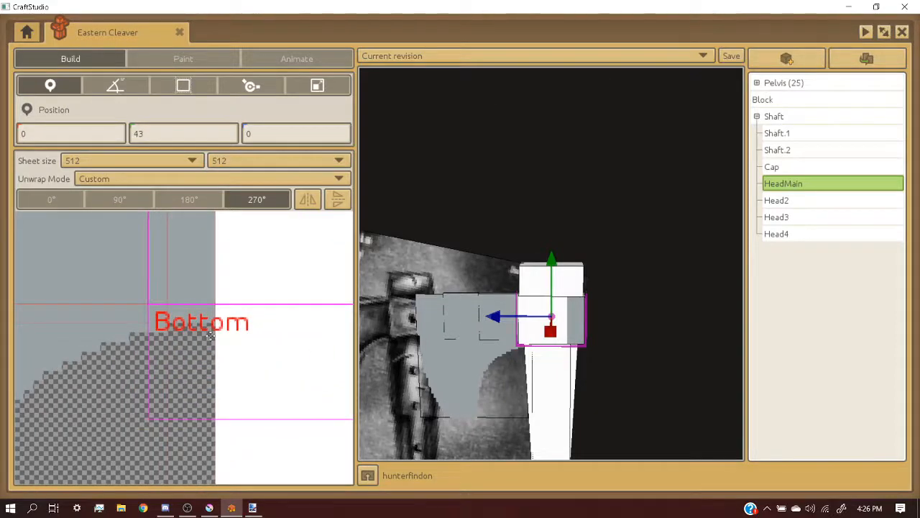
left_click(183, 58)
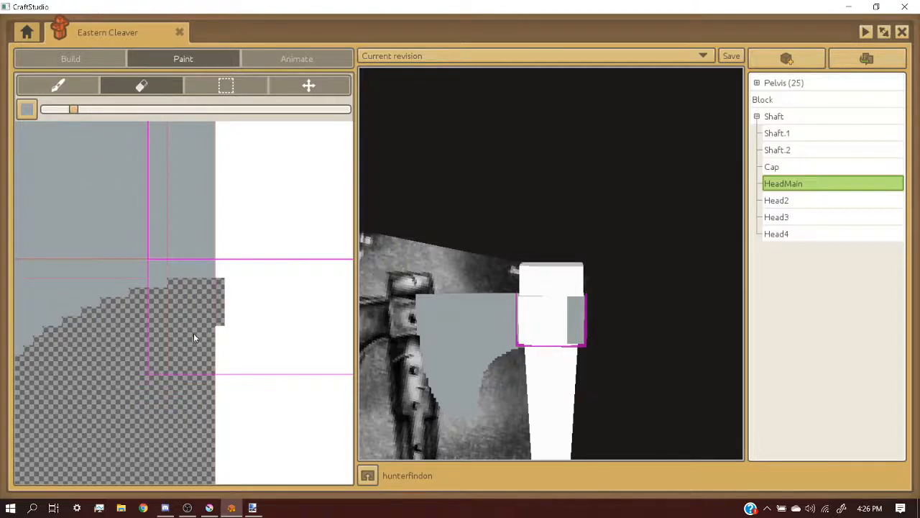
right_click(245, 297)
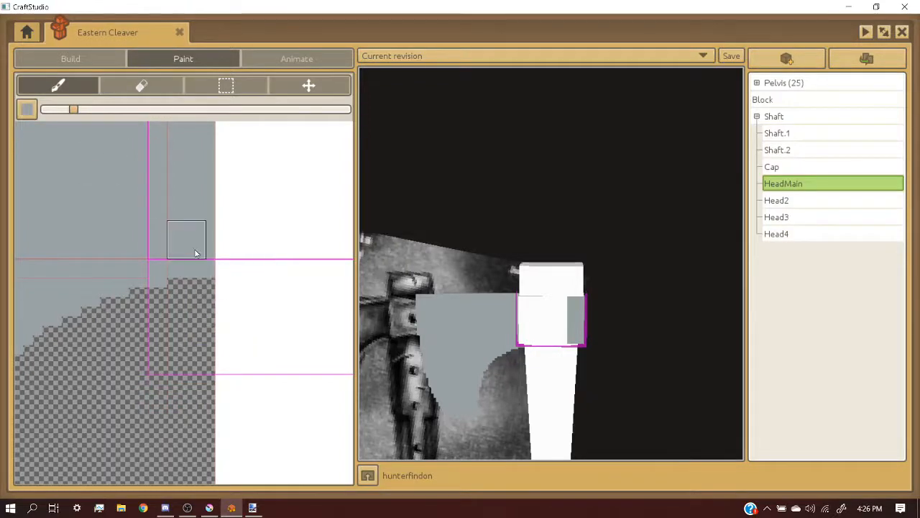
left_click_drag(185, 347, 188, 343)
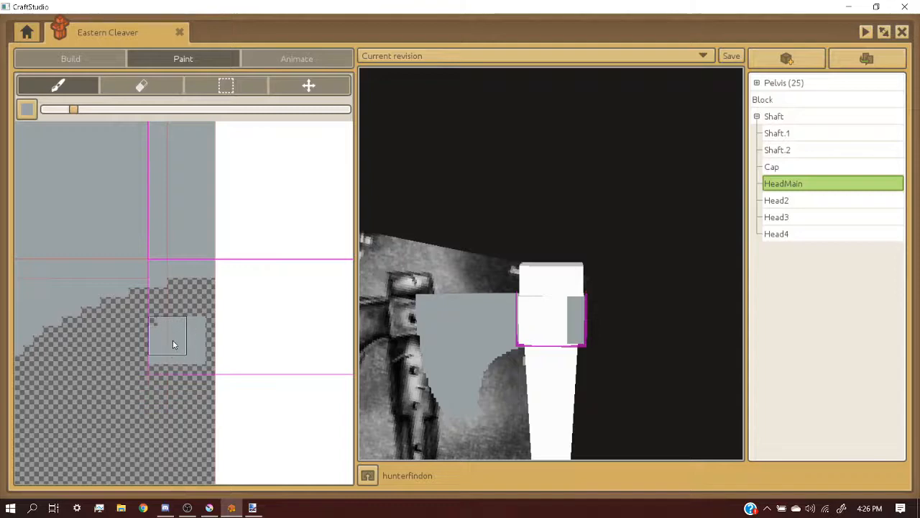
middle_click_drag(374, 359, 599, 211)
scroll(530, 350, "up", 5)
scroll(164, 347, "down", 2)
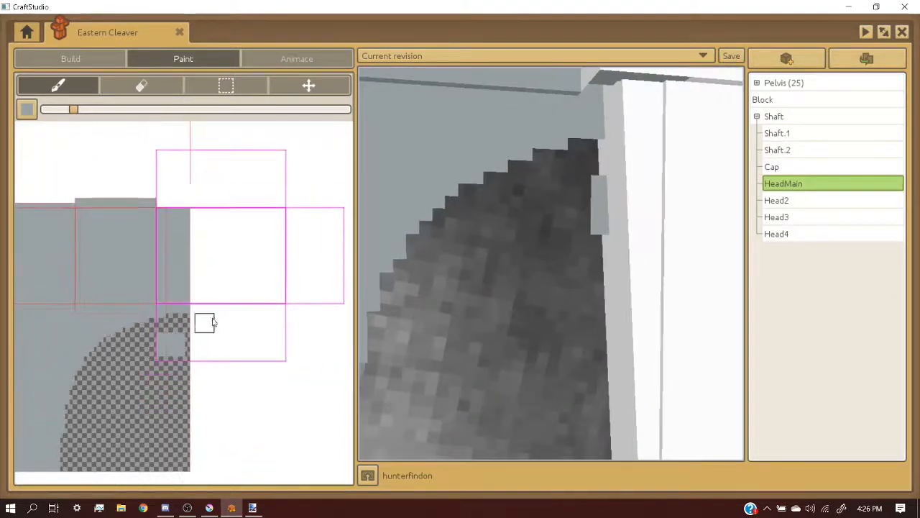
key("e")
scroll(176, 345, "up", 2)
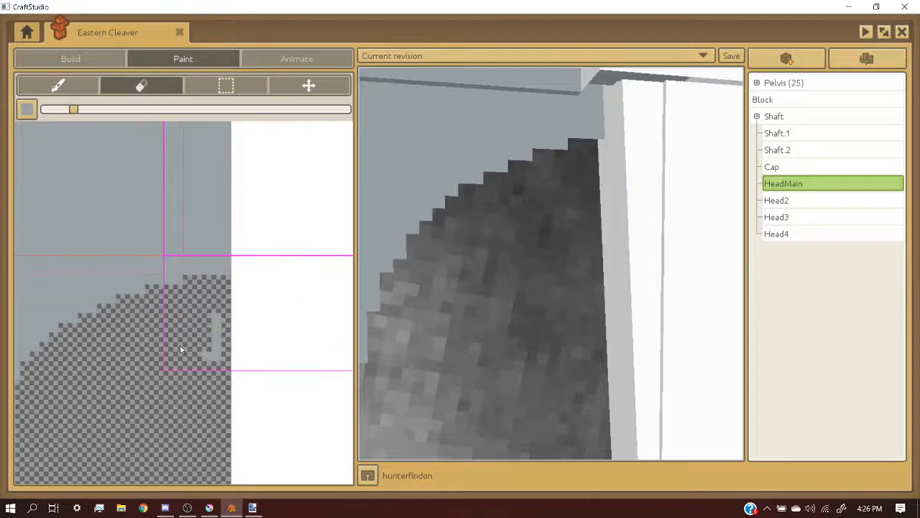
- Examine how HeadMain's Bottom face overlaps the blade texture and its transparent cutout on the unwrap sheet
left_click(85, 60)
scroll(90, 285, "down", 2)
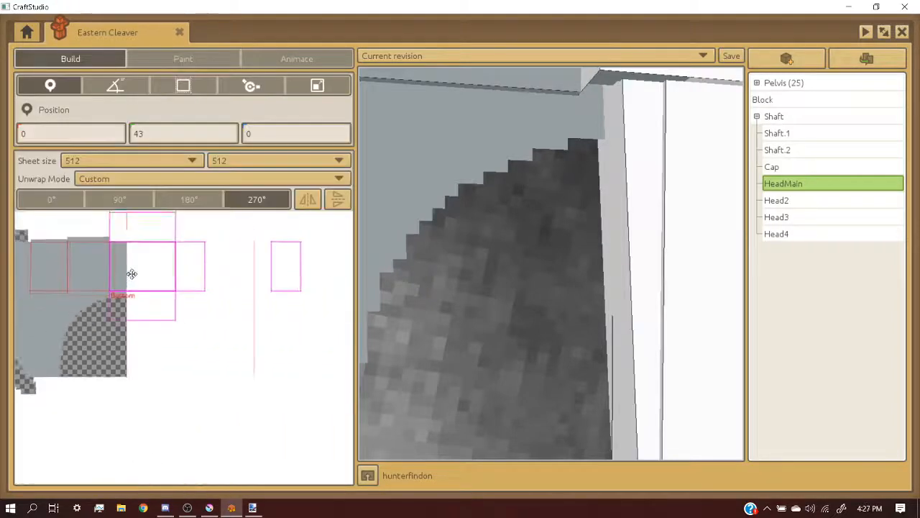
scroll(149, 234, "up", 1)
mouse_move(120, 378)
left_mouse_down()
mouse_move(173, 378)
mouse_move(122, 377)
left_mouse_up()
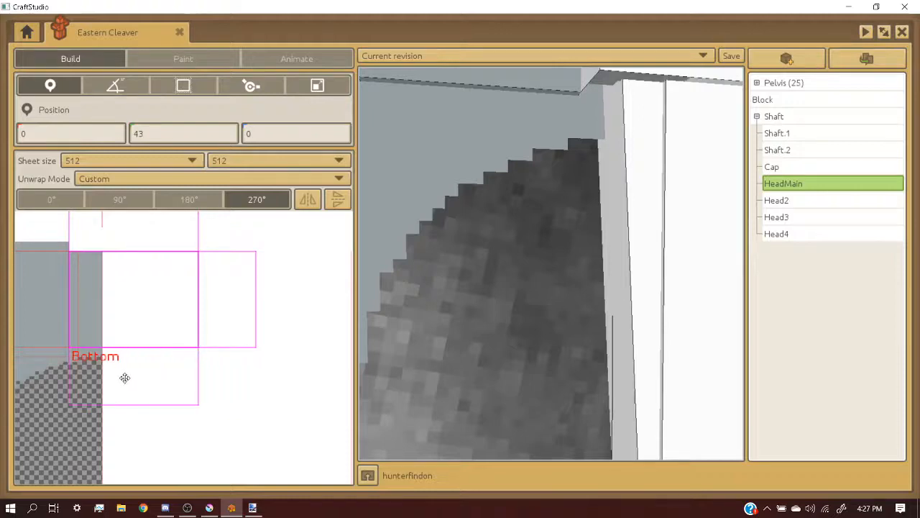
scroll(181, 366, "down", 3)
scroll(128, 331, "up", 3)
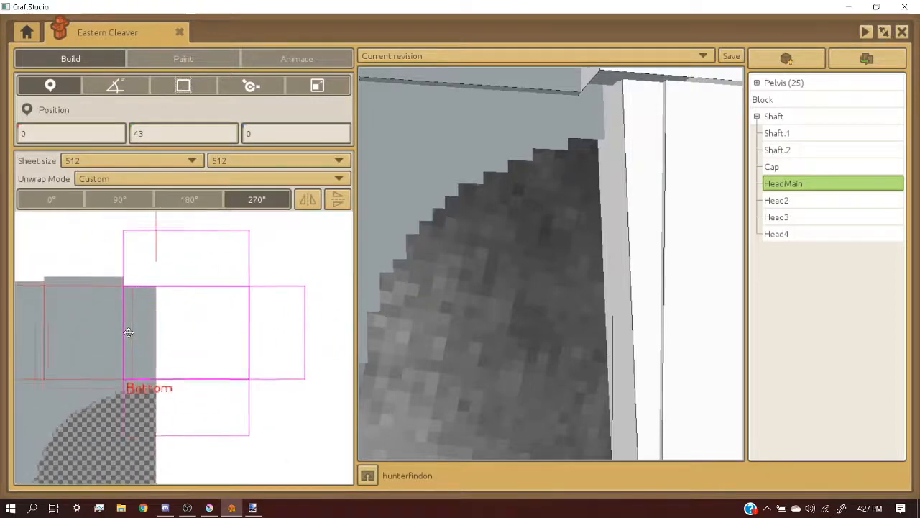
scroll(175, 355, "down", 1)
scroll(175, 355, "down", 2)
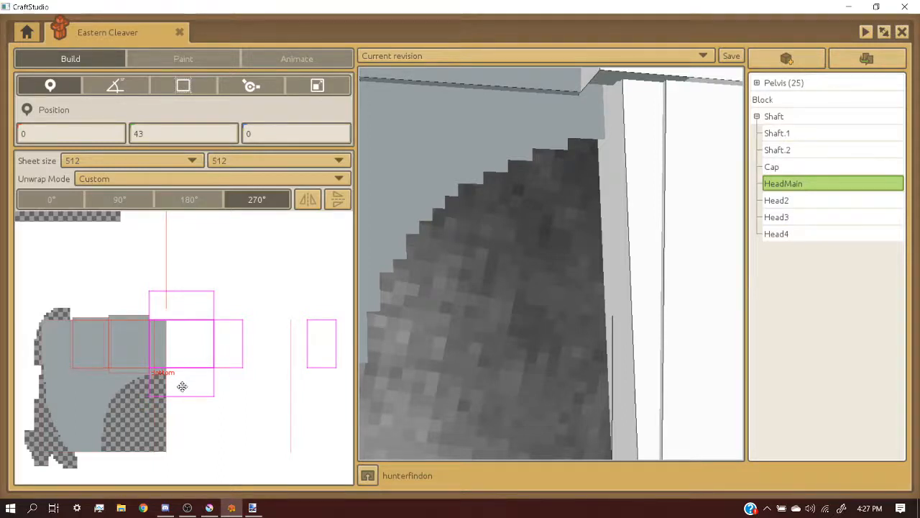
scroll(182, 386, "up", 2)
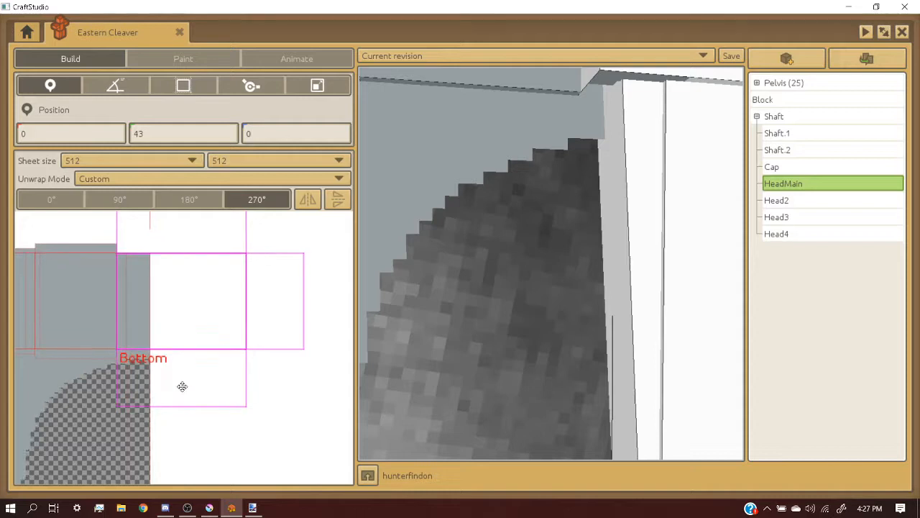
scroll(182, 386, "down", 2)
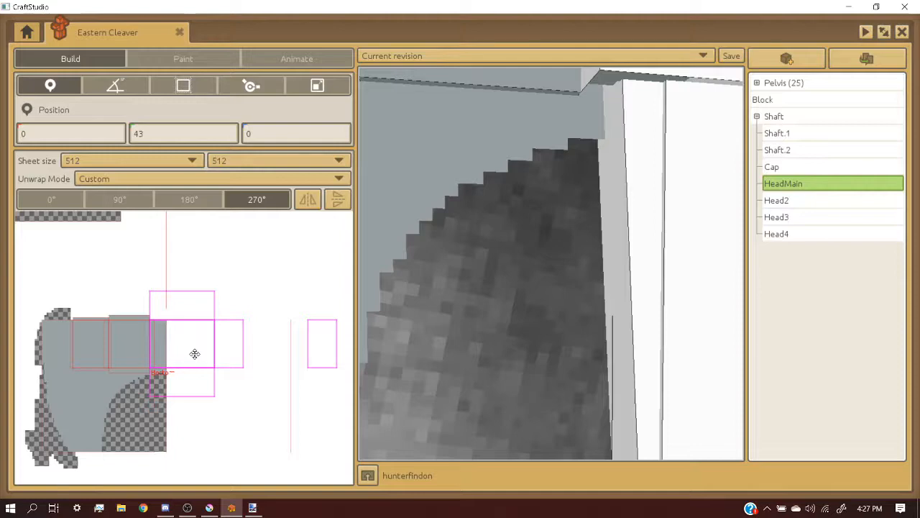
scroll(159, 396, "up", 2)
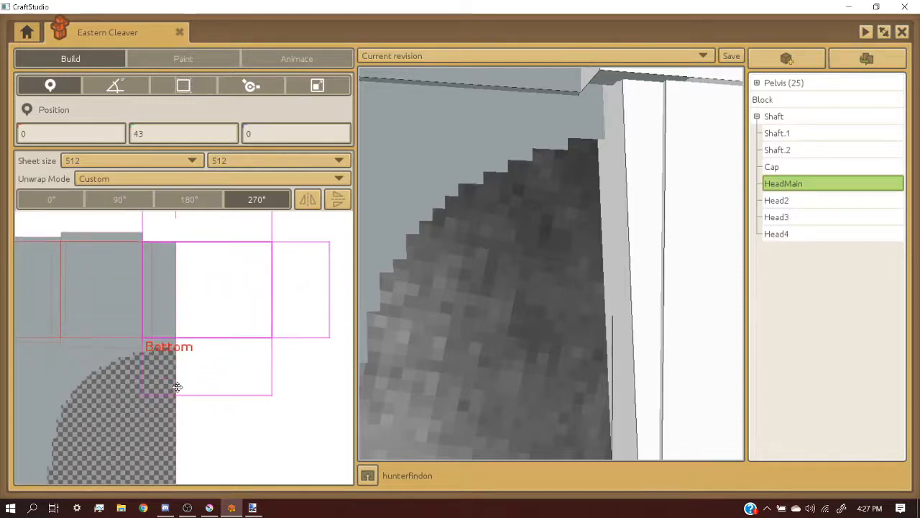
scroll(178, 386, "down", 1)
scroll(189, 335, "up", 3)
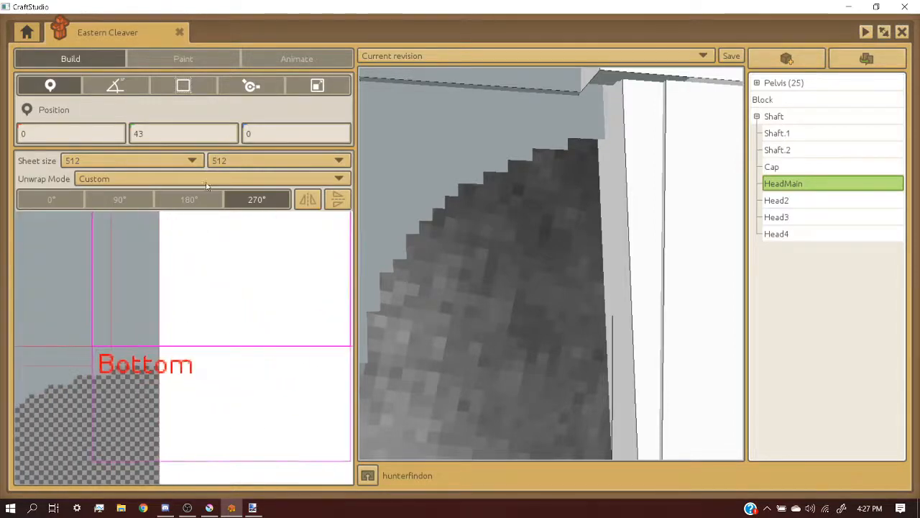
- Set the brush size to 11 and fill HeadMain's whole Bottom face area with the blade's blue-grey
left_click(183, 56)
scroll(171, 369, "down", 1)
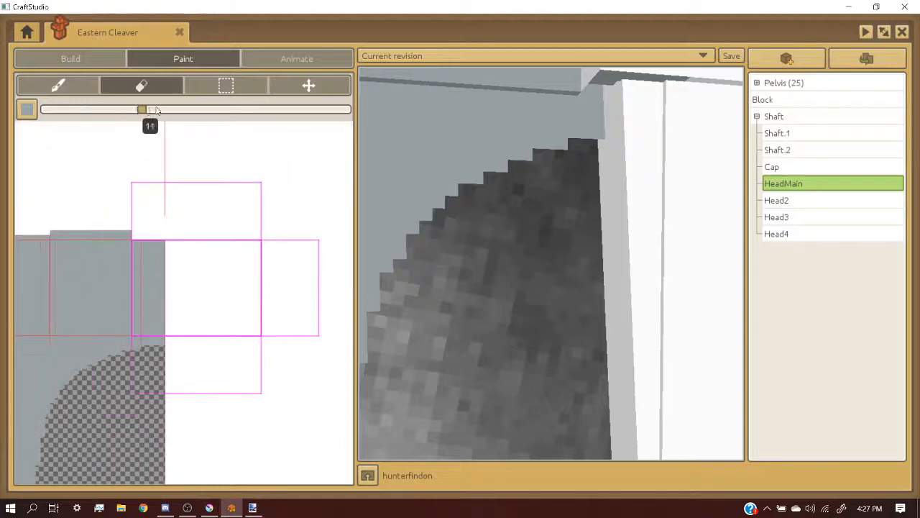
left_click(181, 109)
scroll(176, 352, "up", 1)
scroll(170, 361, "up", 1)
left_click_drag(180, 110, 142, 109)
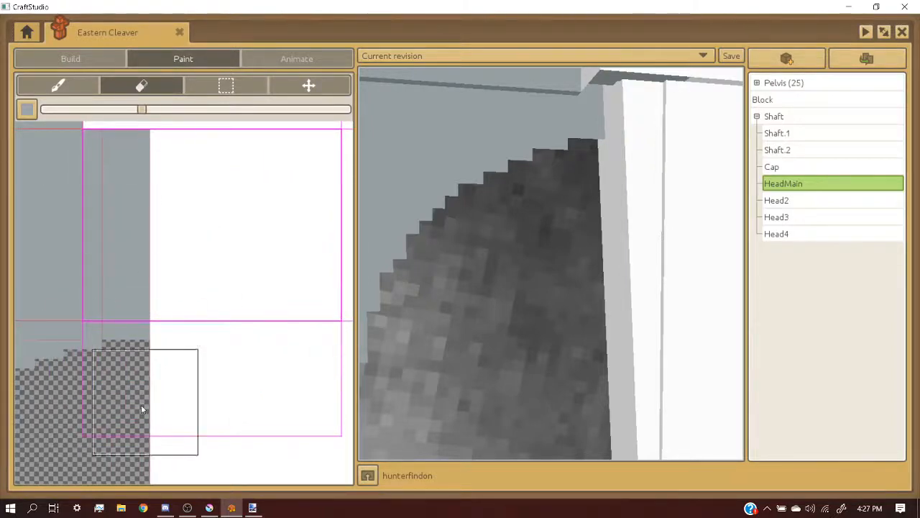
left_click(131, 386)
key("b")
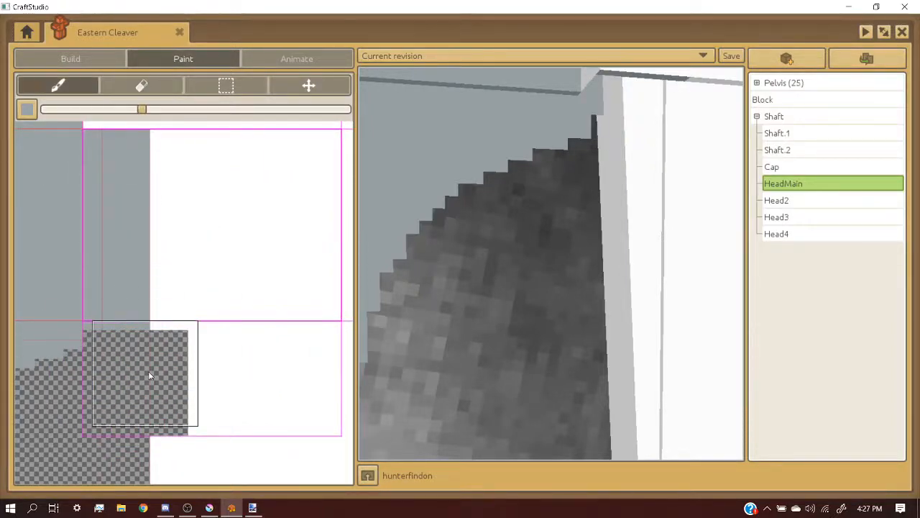
left_click(141, 377)
left_click_drag(141, 380, 285, 382)
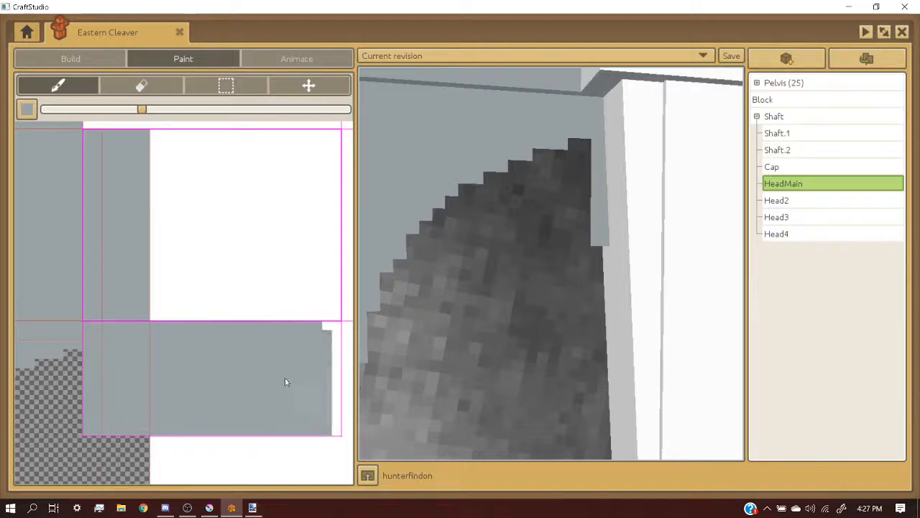
- Darken the paint colour to near black and draw a scattered squiggle pattern across the Bottom face with the smallest brush
left_click(43, 111)
left_click(30, 112)
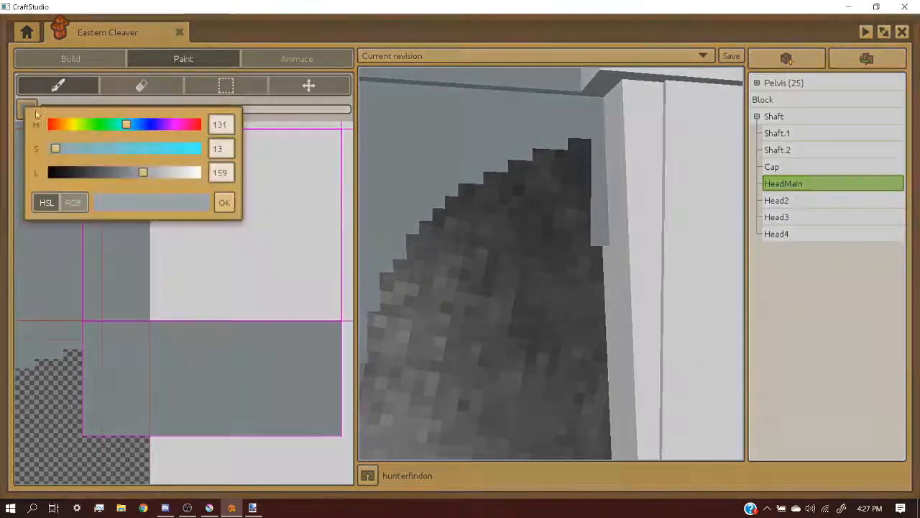
left_click_drag(143, 174, 77, 175)
left_click(222, 200)
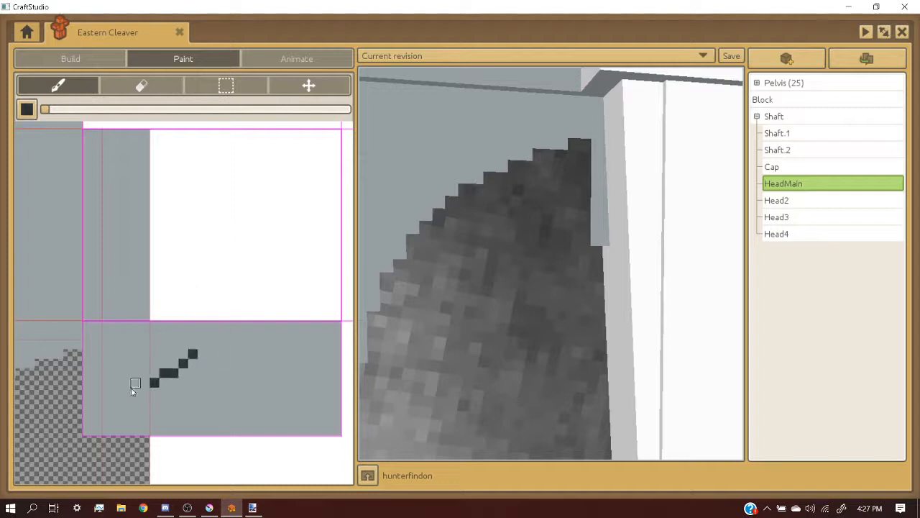
left_click_drag(97, 414, 161, 428)
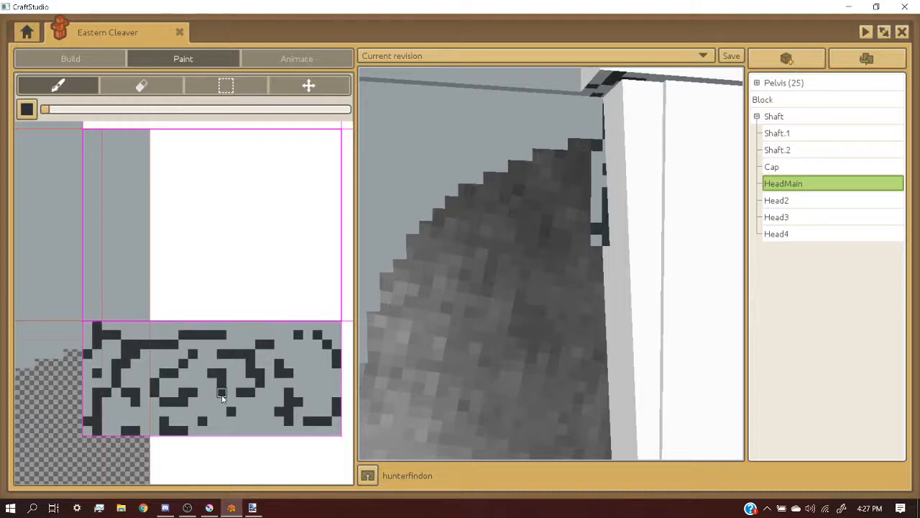
- Cut the patterned Bottom face rectangle from the texture and paste it into the blank area above the blade
scroll(595, 292, "down", 5)
middle_click_drag(595, 292, 535, 221)
scroll(596, 285, "up", 5)
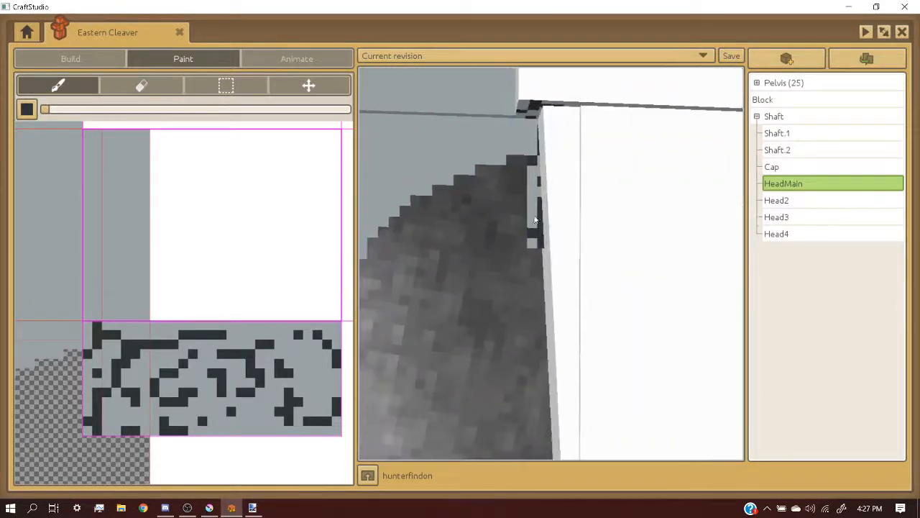
scroll(221, 304, "down", 2)
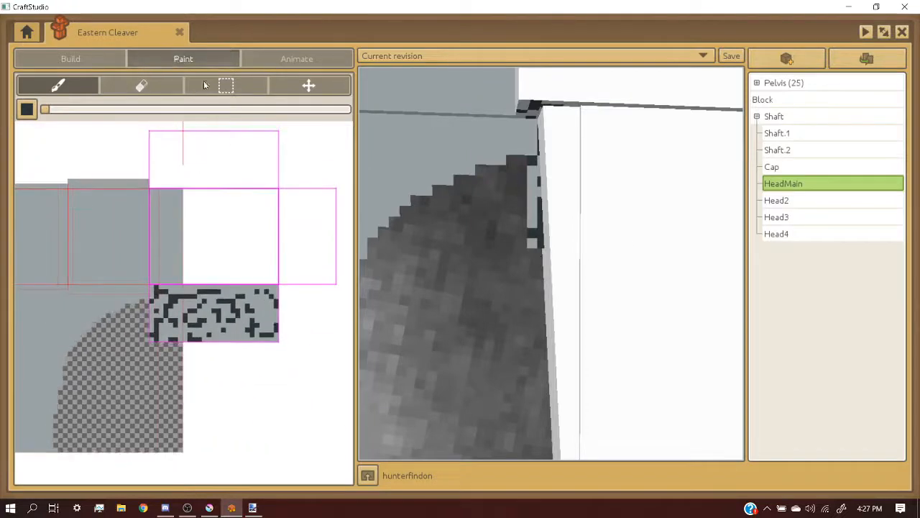
left_click(226, 85)
scroll(184, 305, "up", 2)
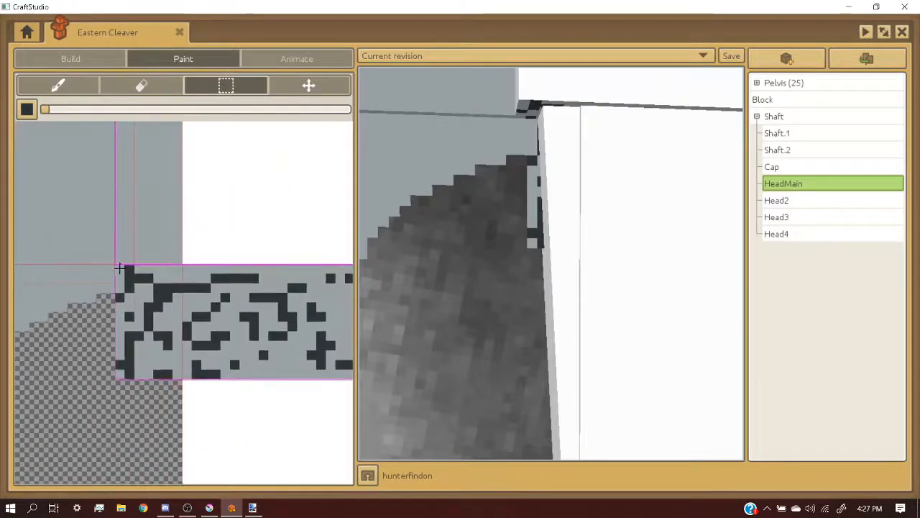
scroll(164, 340, "down", 2)
left_click_drag(163, 340, 269, 363)
scroll(269, 361, "up", 2)
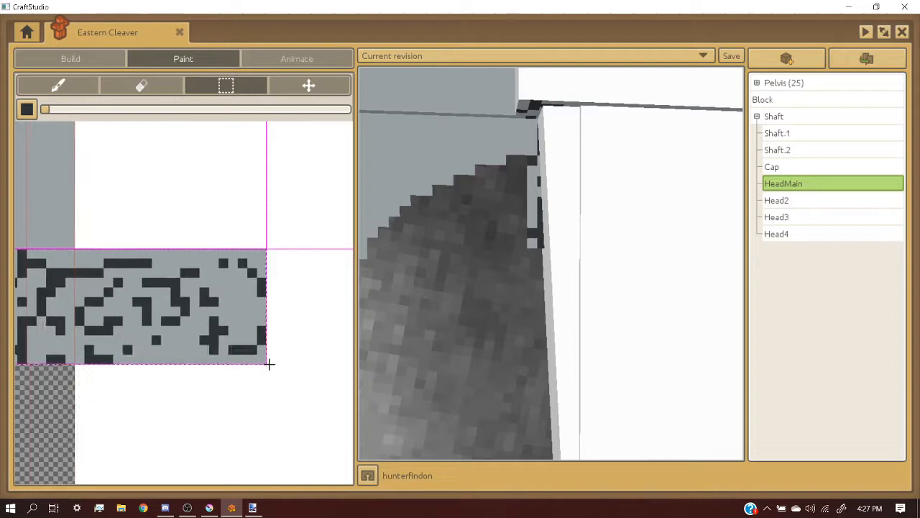
key("Delete")
scroll(190, 278, "down", 3)
scroll(151, 238, "up", 3)
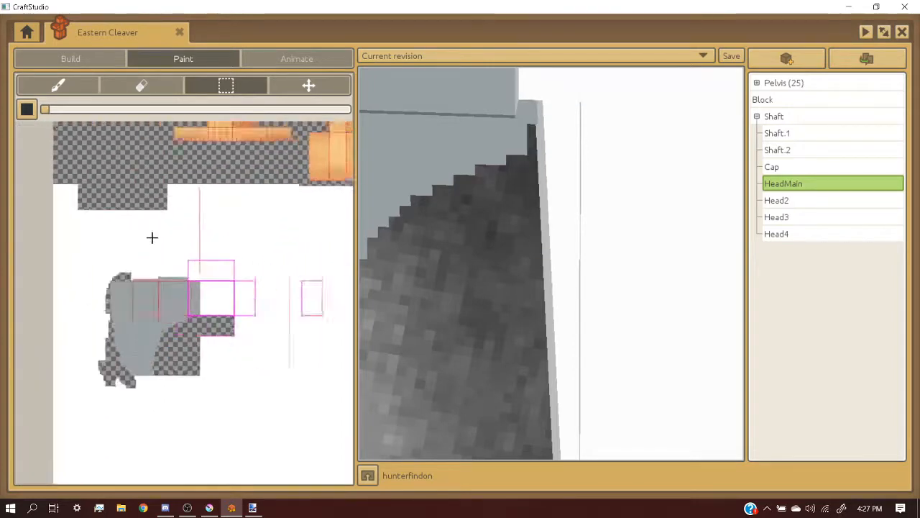
key("ctrl+v")
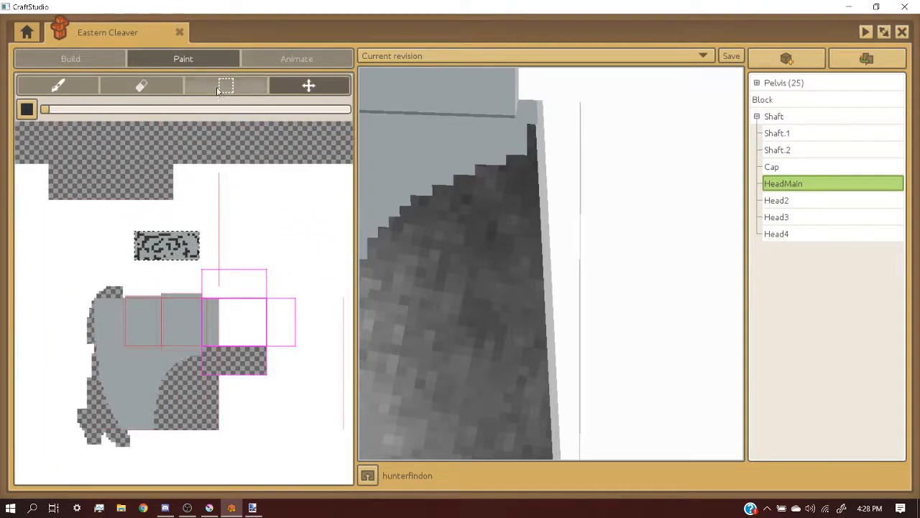
left_click(218, 91)
- Move HeadMain's Bottom face in the unwrap onto the relocated patterned rectangle above the blade
left_click(101, 65)
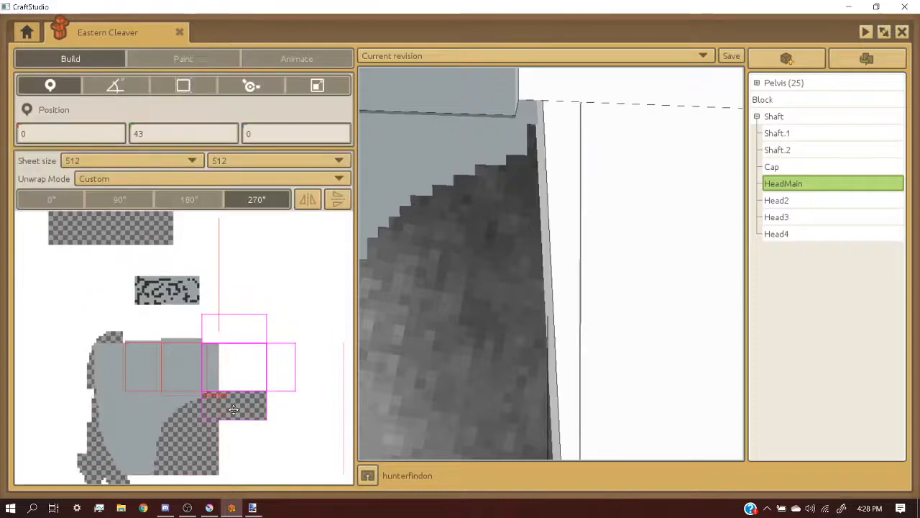
left_click_drag(234, 409, 166, 295)
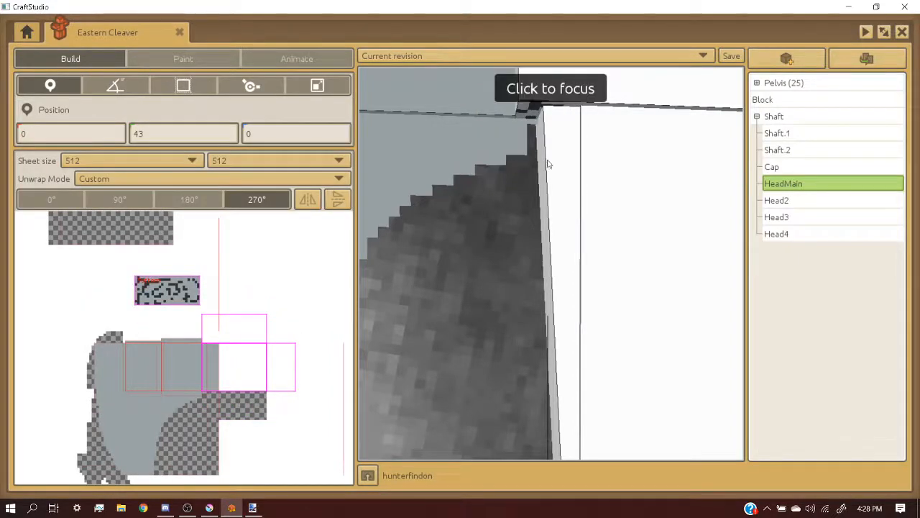
scroll(538, 169, "down", 3)
middle_click_drag(538, 170, 591, 260)
scroll(537, 162, "up", 2)
scroll(611, 166, "down", 3)
- Sample the blade's blue-grey and repaint the missing stepped pixels along the cutout's upper edge below HeadMain's side face
left_click(182, 58)
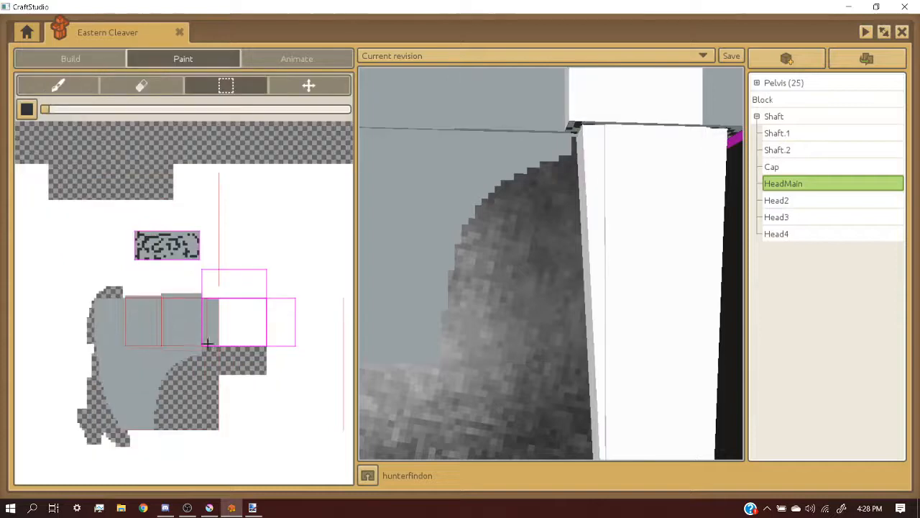
scroll(208, 345, "up", 5)
right_click(149, 290)
scroll(173, 347, "up", 3)
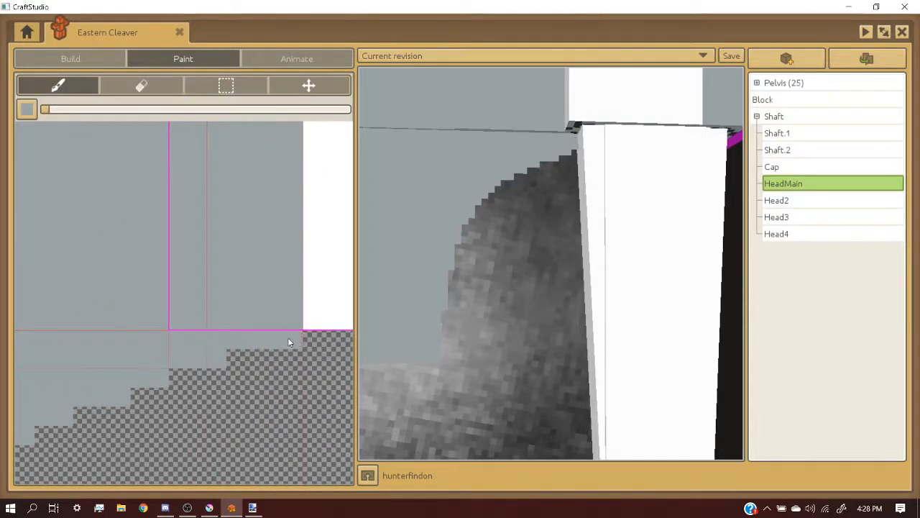
scroll(512, 247, "down", 5)
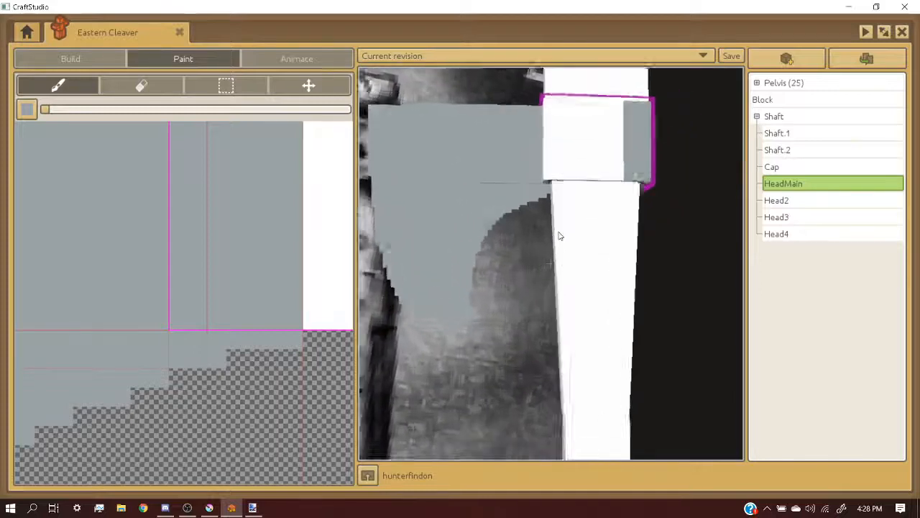
scroll(561, 235, "up", 3)
- Sample the white texture background and paint over the squiggle-patterned rectangle above the blade with a large brush
scroll(274, 302, "down", 6)
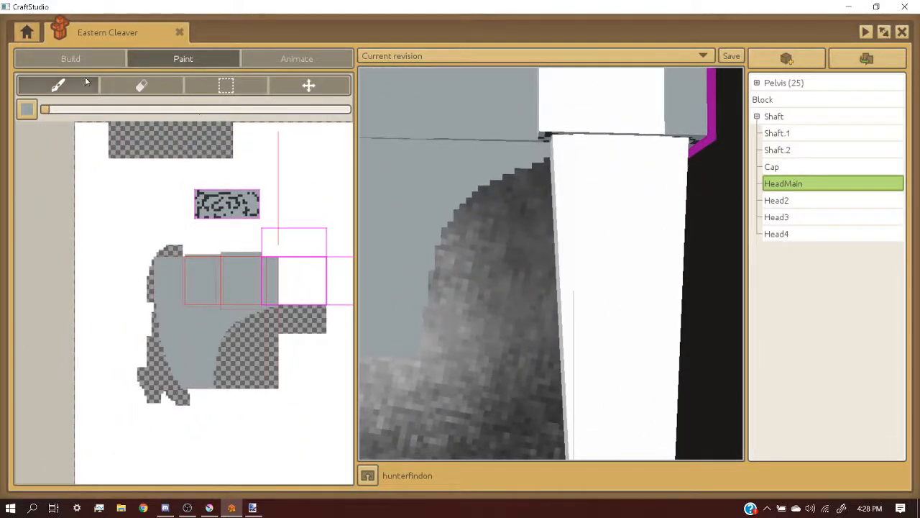
left_click(226, 86)
scroll(246, 161, "up", 2)
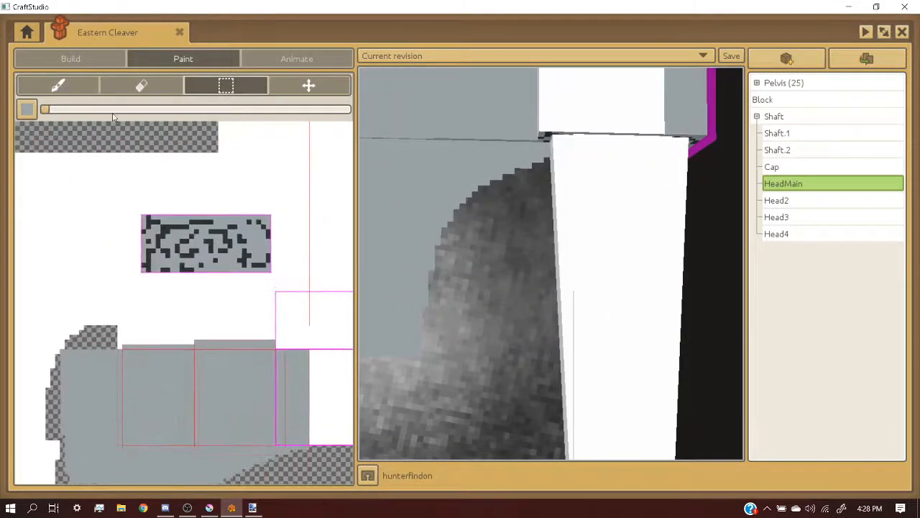
left_click(59, 86)
left_click_drag(254, 217, 183, 249)
right_click(319, 169)
mouse_move(319, 171)
left_mouse_down()
mouse_move(273, 221)
mouse_move(177, 230)
mouse_move(148, 267)
mouse_move(283, 272)
left_mouse_up()
- Move HeadMain's Bottom face in the unwrap back onto the transparent area directly beneath the block's white front face
left_click(95, 59)
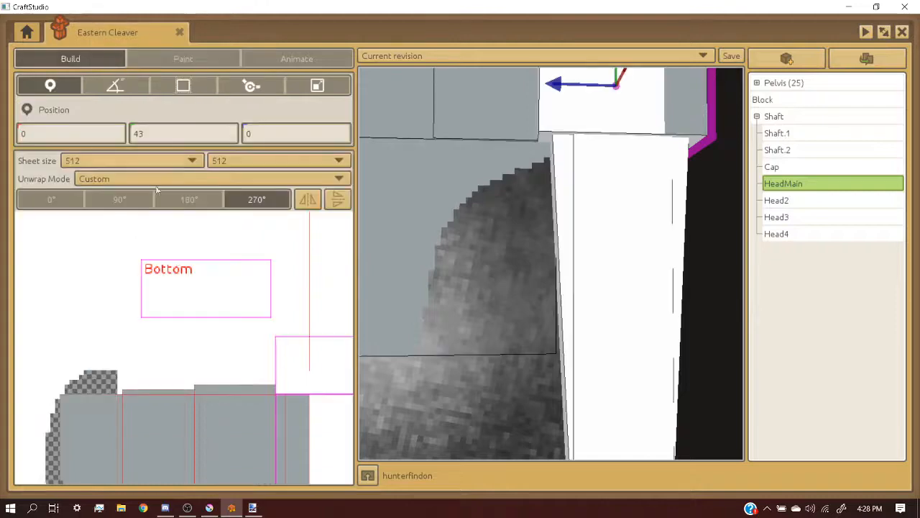
scroll(169, 267, "down", 3)
scroll(167, 317, "up", 6)
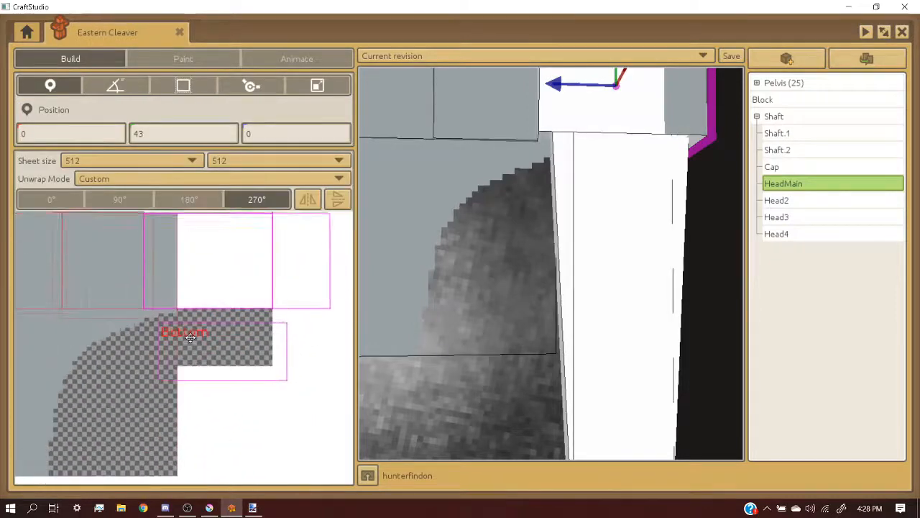
left_click_drag(167, 321, 159, 314)
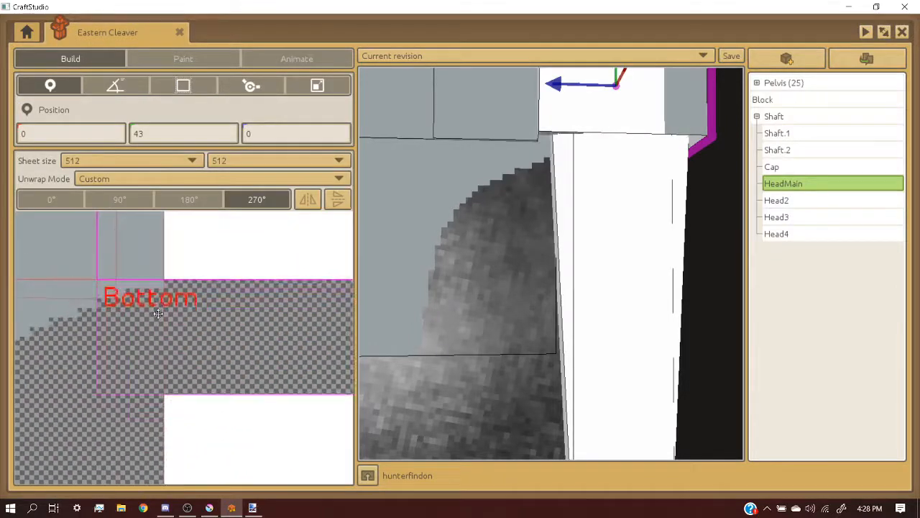
- Fill the repositioned Bottom face area with the blade's blue-grey using the large brush
left_click(174, 59)
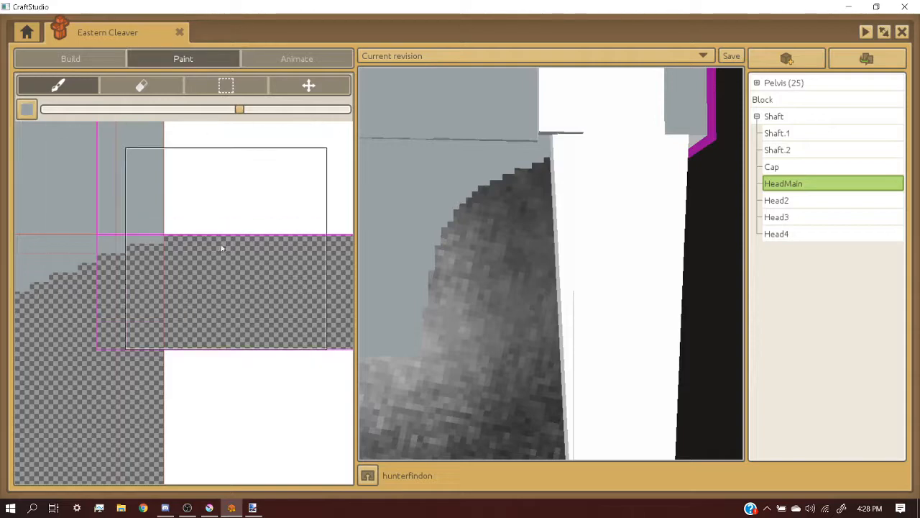
mouse_move(202, 244)
left_mouse_down()
mouse_move(130, 267)
mouse_move(161, 270)
left_mouse_up()
scroll(130, 266, "down", 2)
scroll(177, 273, "up", 2)
scroll(162, 271, "down", 3)
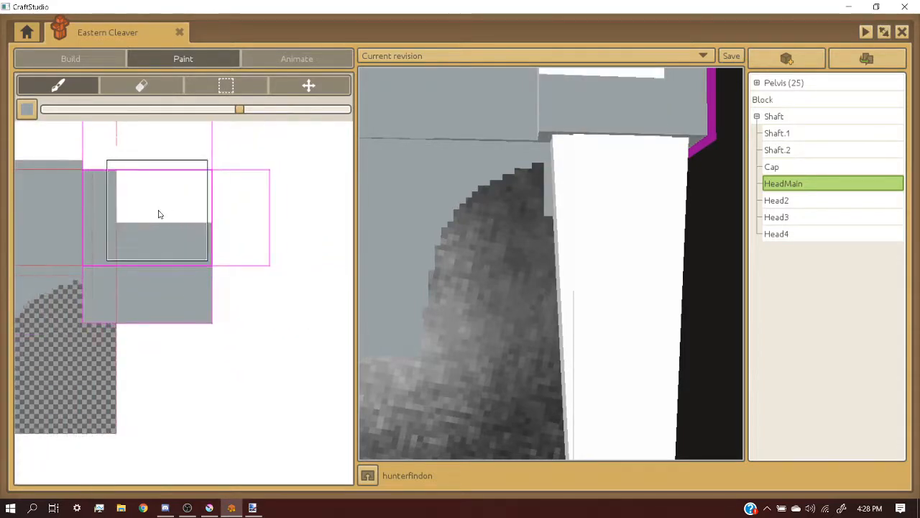
- Paint HeadMain's remaining white front, side and top faces blue-grey, reducing the brush size for the smaller faces
left_click(159, 209)
left_click(171, 110)
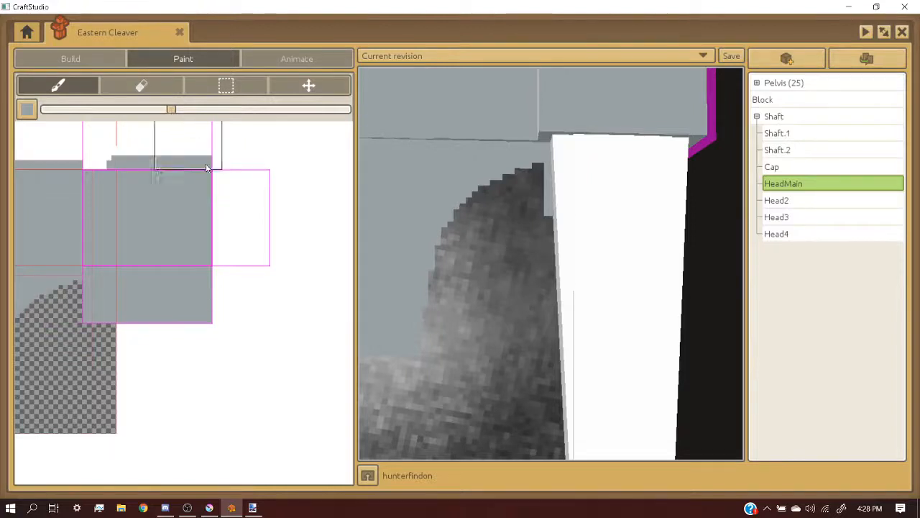
left_click(233, 213)
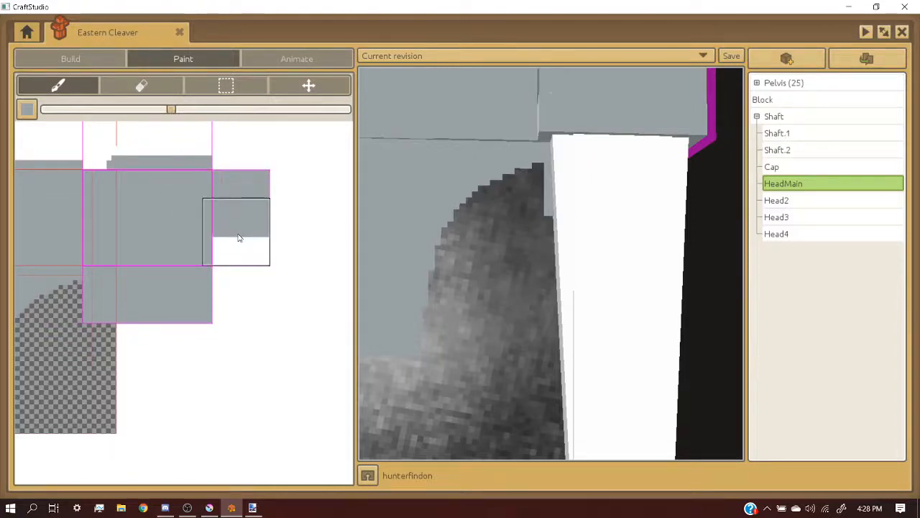
scroll(231, 232, "down", 2)
scroll(232, 231, "up", 2)
left_click(182, 226)
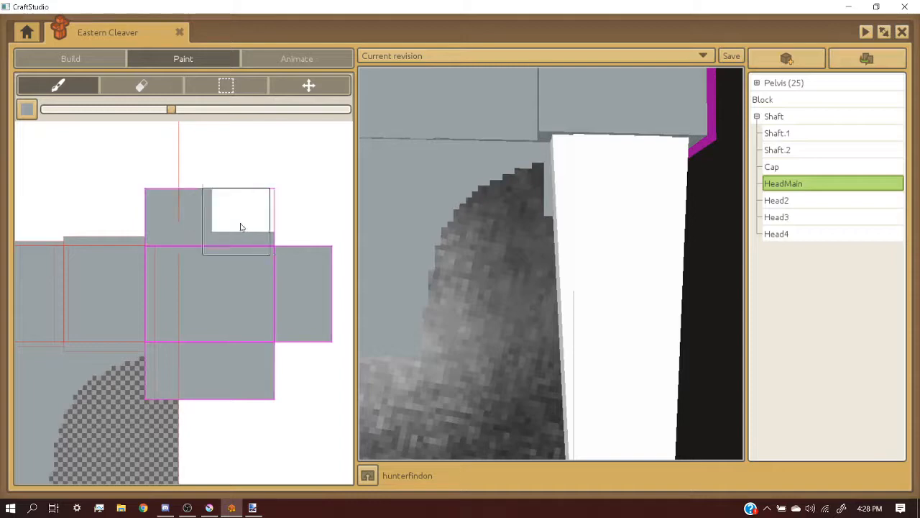
- Inspect the painted HeadMain block and its joint with the blade and shaft from far and close
scroll(535, 173, "down", 5)
middle_click_drag(535, 174, 556, 178)
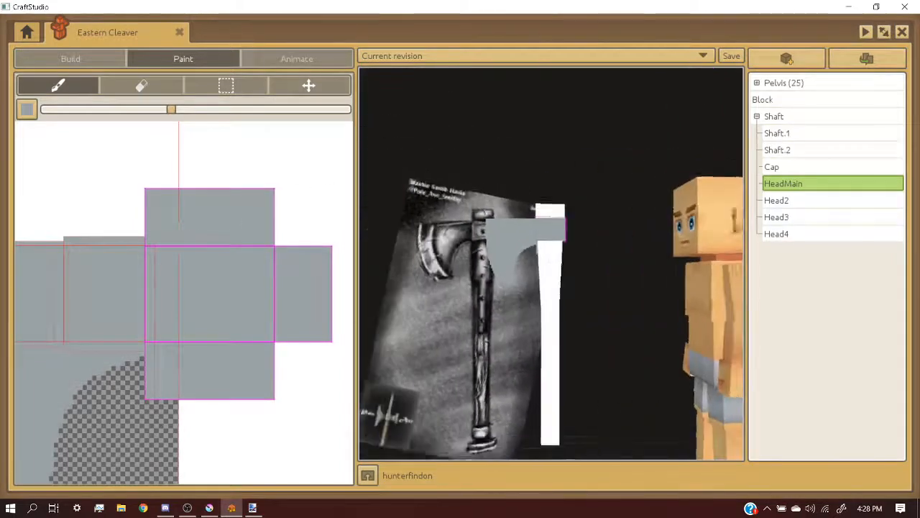
scroll(555, 176, "down", 2)
scroll(555, 179, "up", 6)
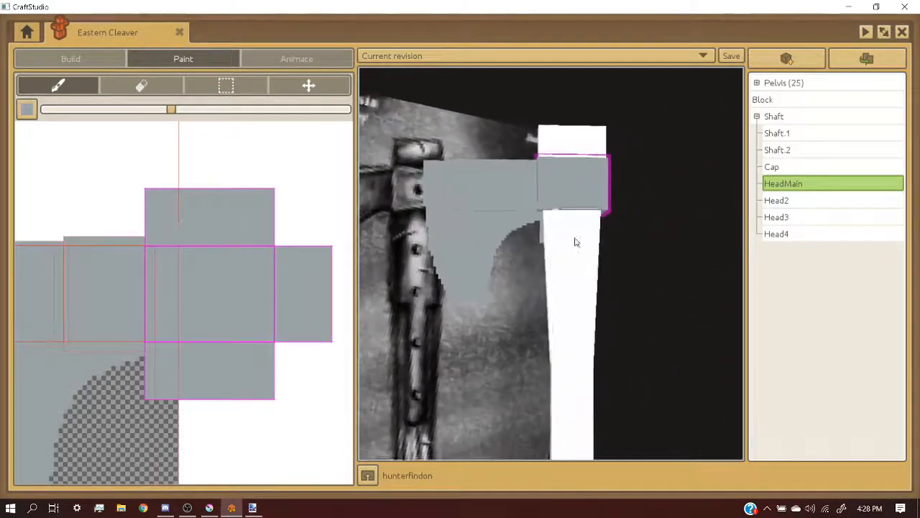
scroll(525, 245, "up", 3)
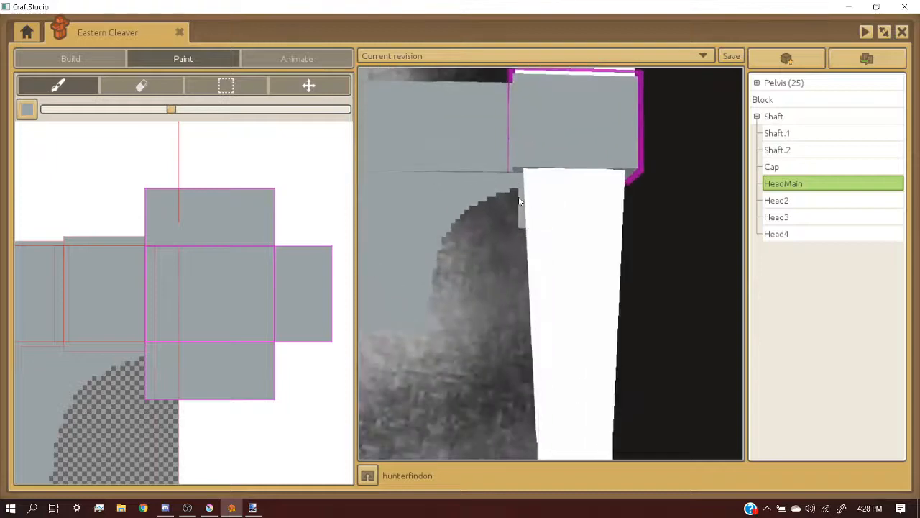
scroll(520, 201, "down", 2)
- Select the Cap block and compare the axe head with the cap on the reference drawing
left_click(559, 168)
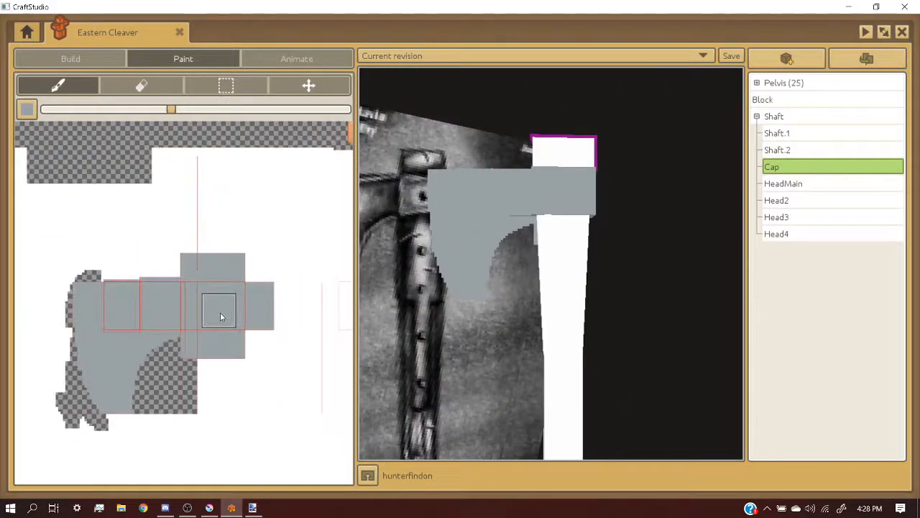
scroll(222, 311, "down", 3)
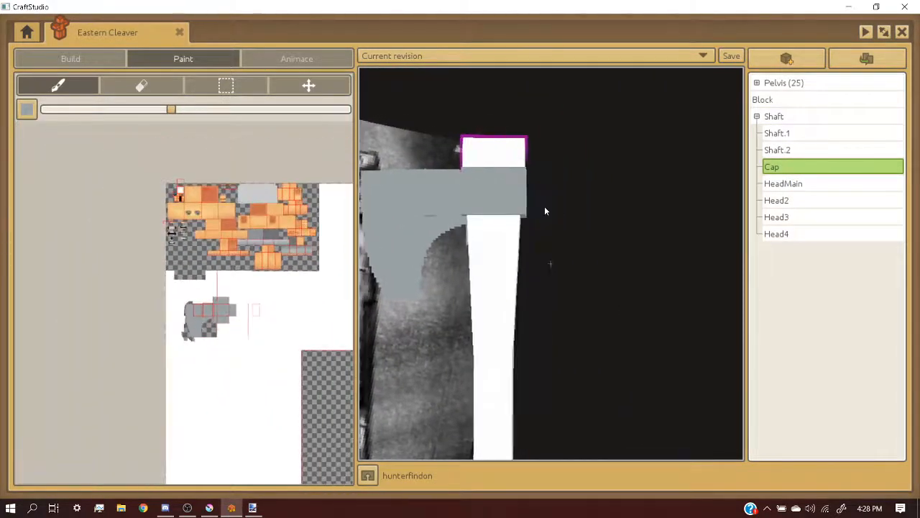
scroll(543, 211, "down", 2)
scroll(537, 210, "up", 3)
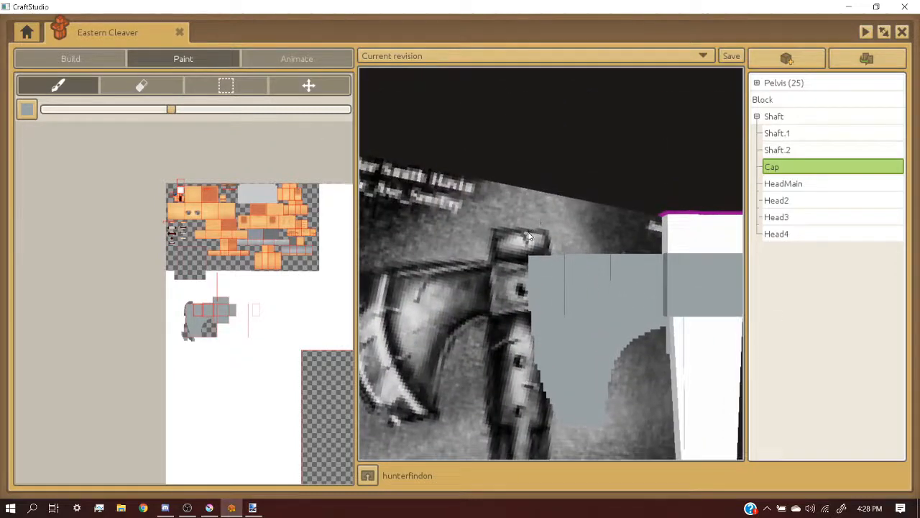
- Move the Cap block's unwrapped faces off the shaft layout to the empty texture area beside the axe head texture
scroll(502, 240, "up", 1)
scroll(503, 237, "down", 3)
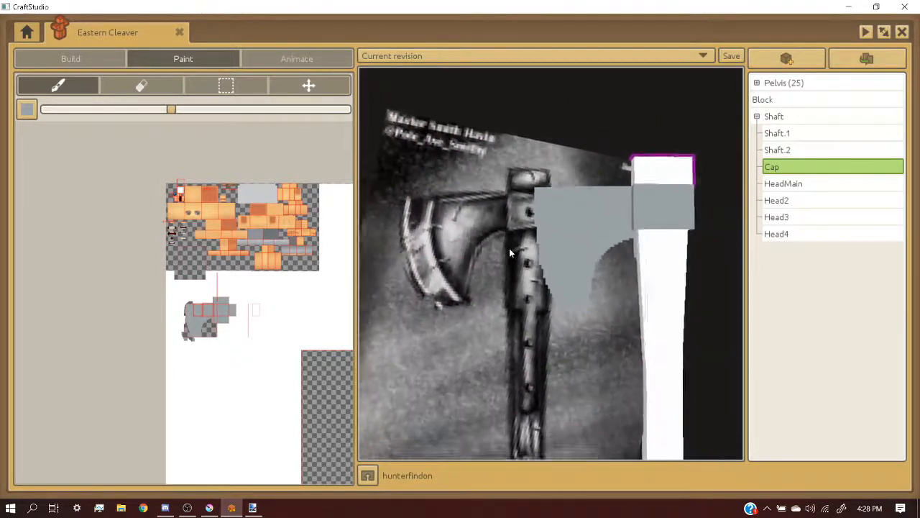
scroll(522, 194, "down", 2)
scroll(529, 316, "down", 1)
middle_click_drag(530, 324, 416, 324)
scroll(415, 323, "up", 2)
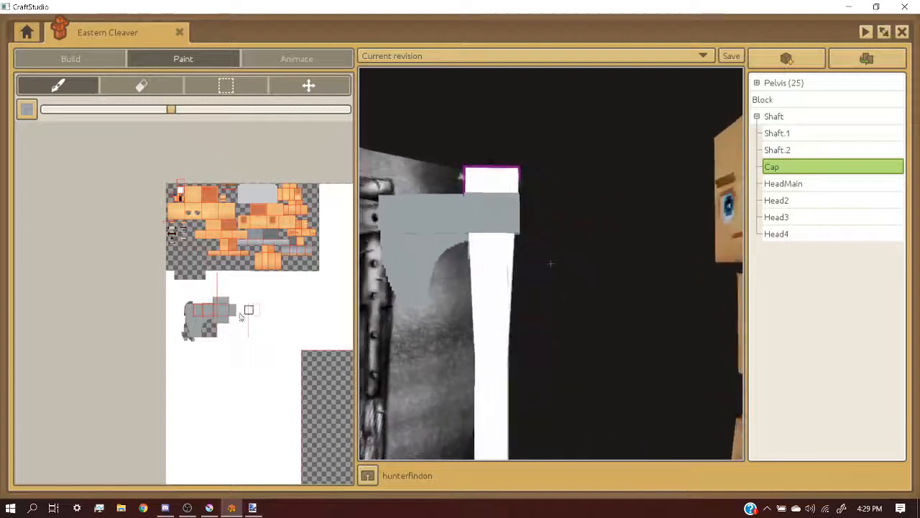
scroll(233, 316, "up", 2)
scroll(230, 317, "down", 3)
left_click(71, 58)
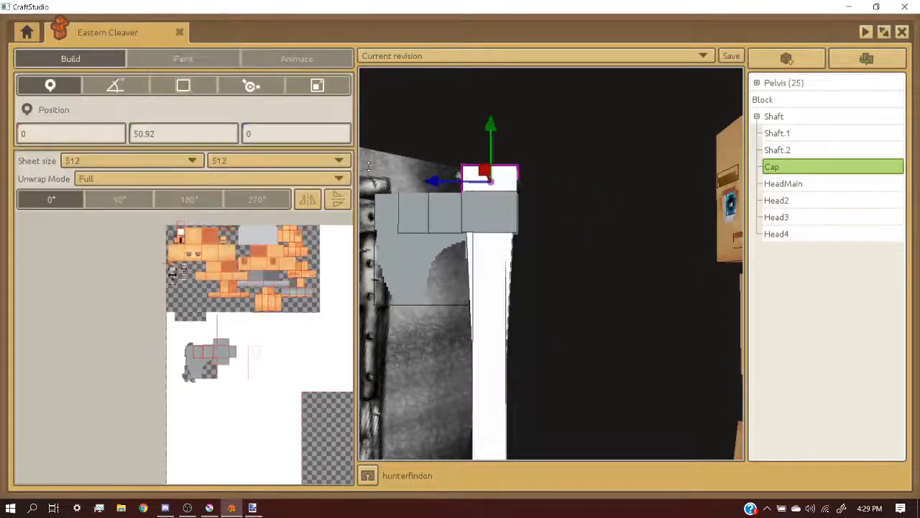
scroll(271, 356, "down", 2)
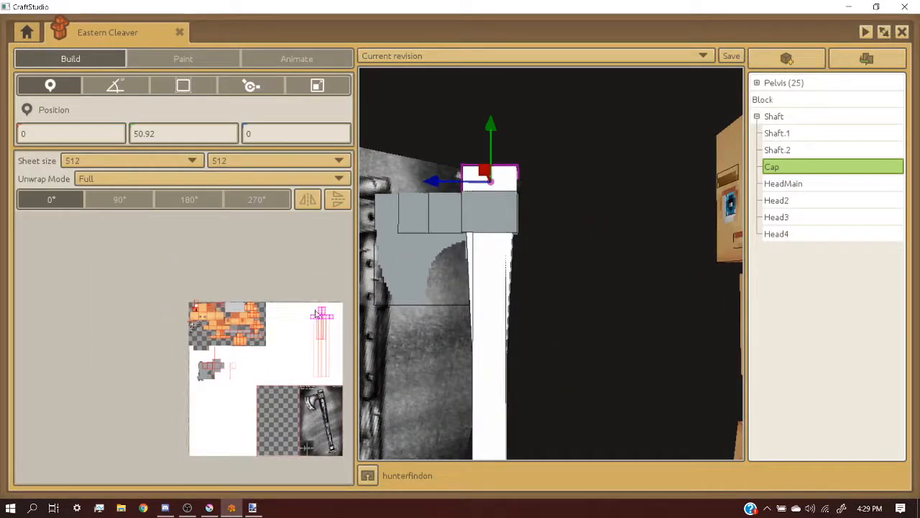
left_click_drag(251, 360, 250, 358)
left_click(548, 232)
key("a")
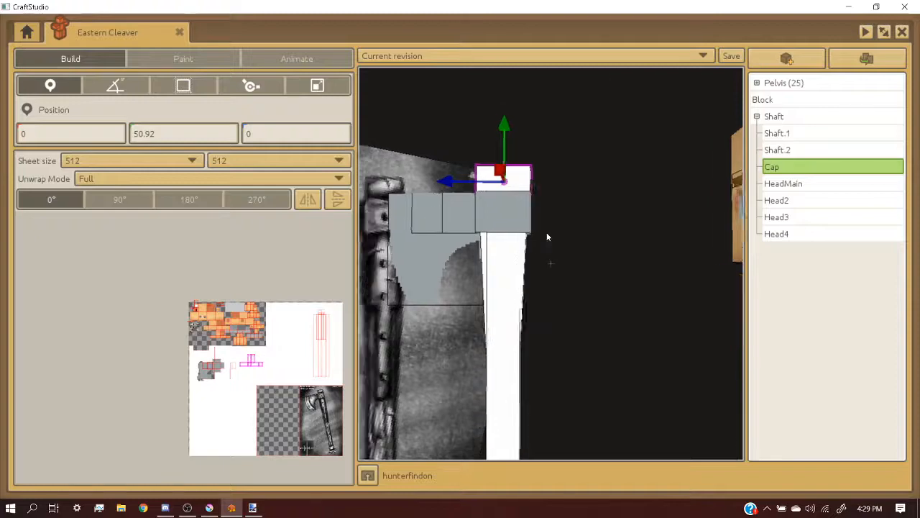
key("w")
key("s")
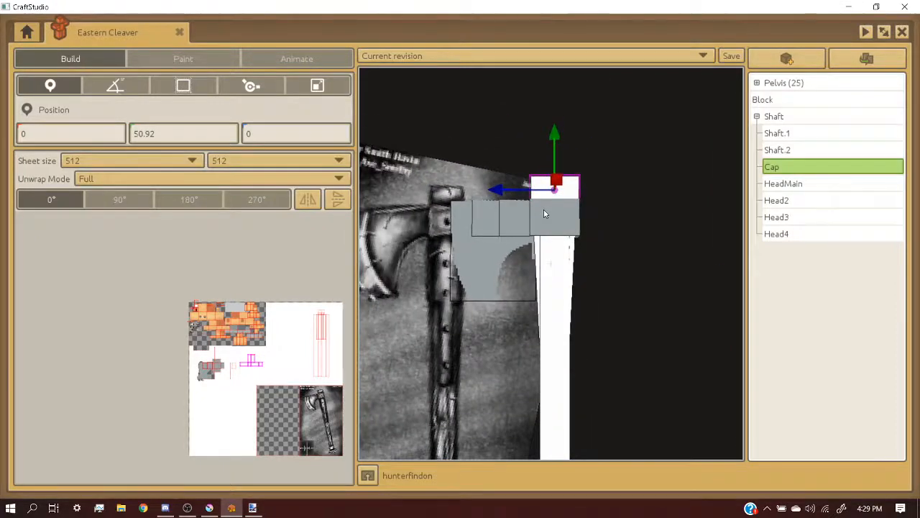
key("a")
key("w")
right_click_drag(538, 225, 547, 210)
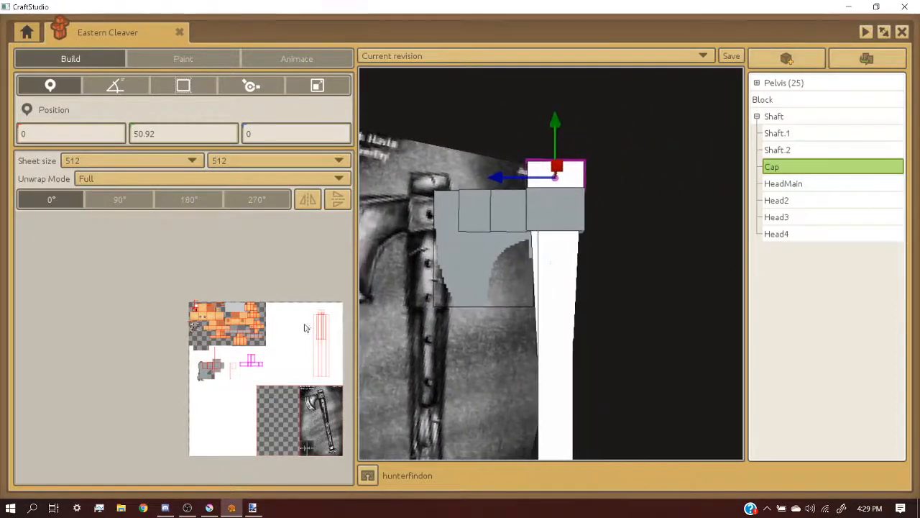
- Move HeadMain's detached Back face against the left edge of its grey side face in the texture layout
scroll(213, 354, "up", 5)
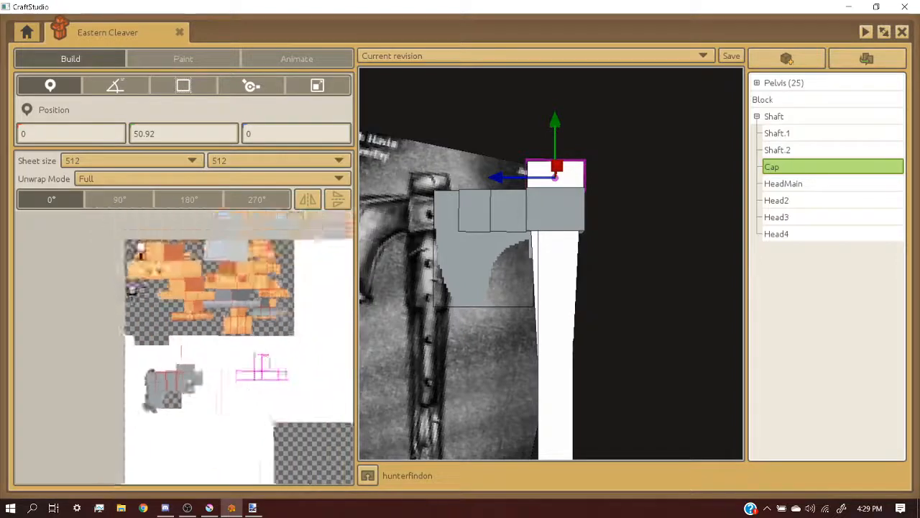
left_click(512, 194)
scroll(189, 379, "up", 3)
scroll(188, 378, "up", 2)
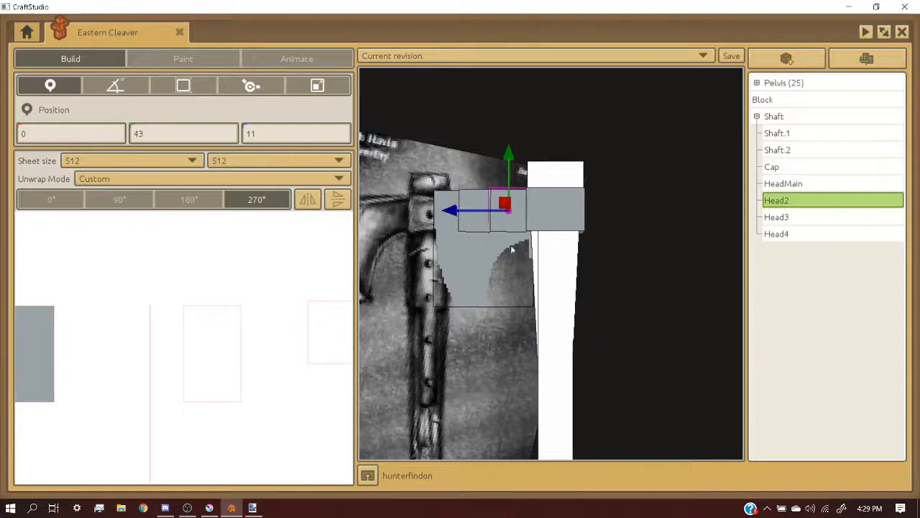
left_click(484, 214)
left_click(508, 220)
left_click(508, 253)
left_click(571, 212)
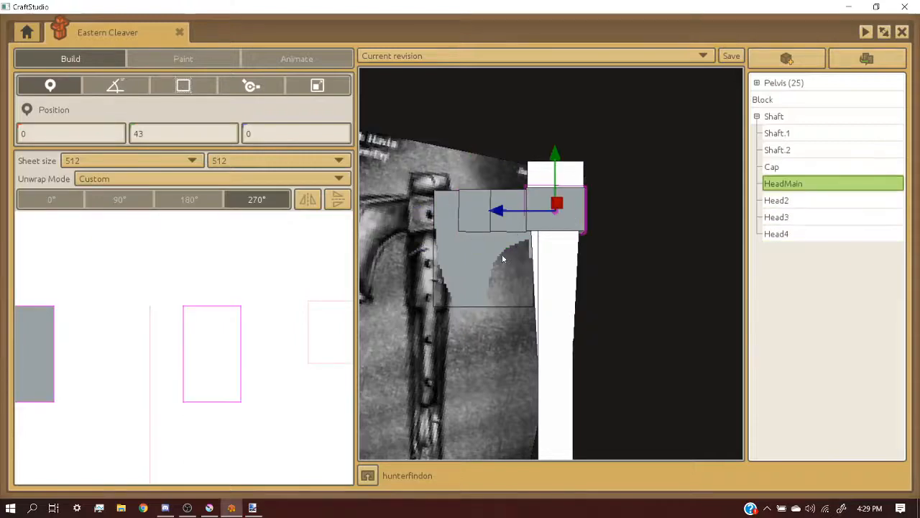
scroll(206, 353, "down", 4)
scroll(208, 353, "up", 2)
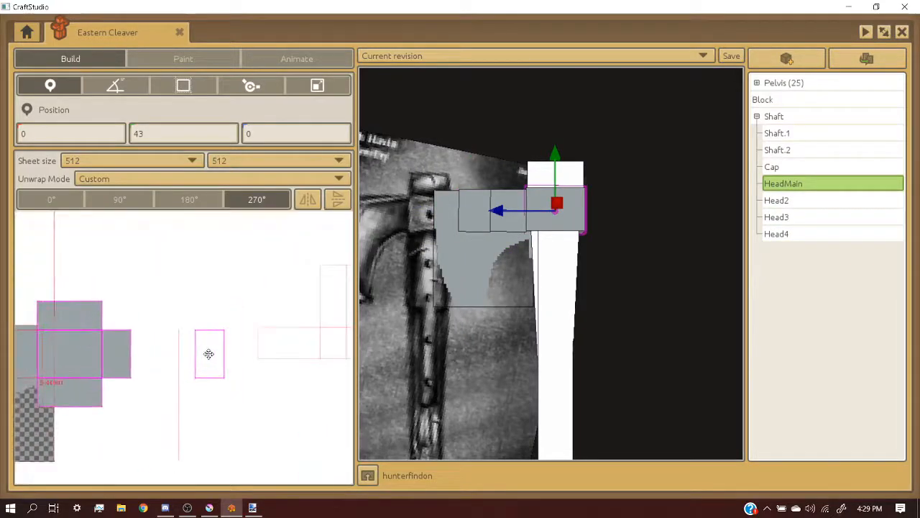
left_click_drag(207, 353, 139, 359)
scroll(210, 352, "down", 3)
scroll(163, 351, "up", 3)
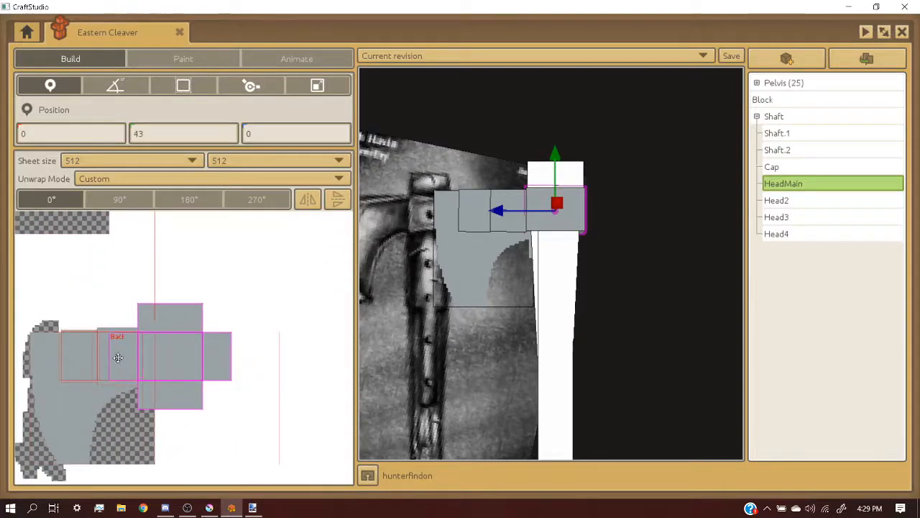
scroll(188, 324, "down", 4)
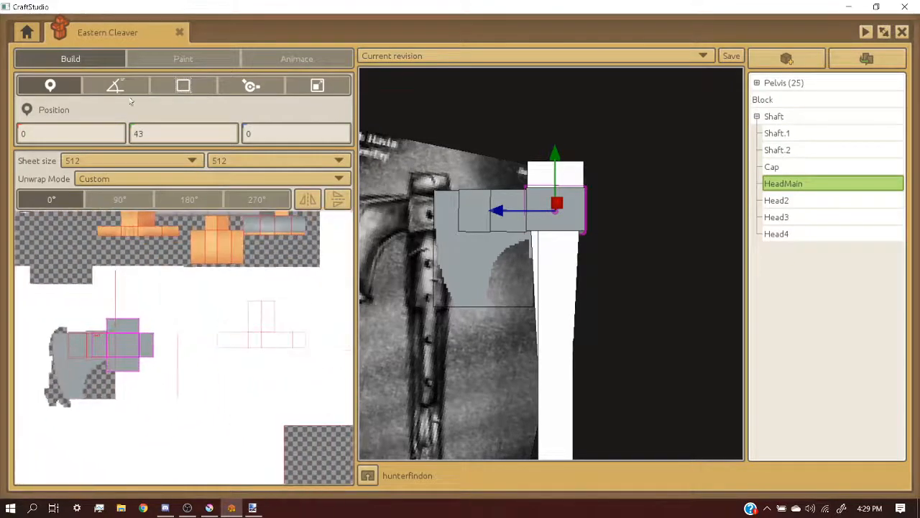
- Move the Cap's whole unwrapped layout closer to the grey axe head texture
left_click(465, 210)
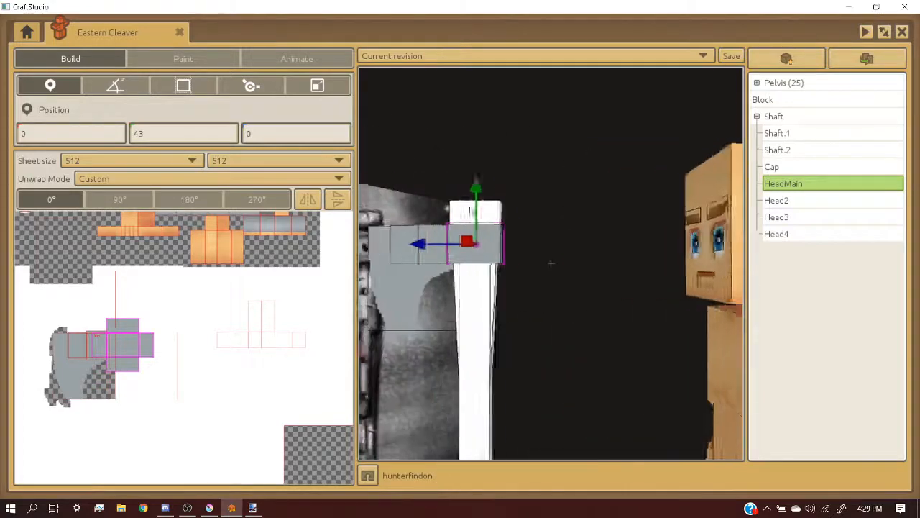
left_click(495, 201)
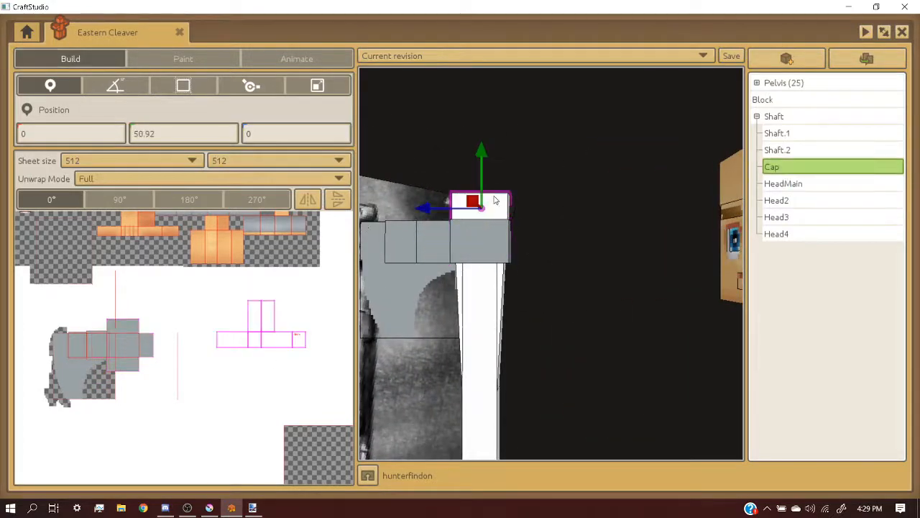
left_click_drag(261, 342, 255, 340)
mouse_move(207, 333)
left_mouse_down()
mouse_move(202, 342)
mouse_move(209, 326)
left_mouse_up()
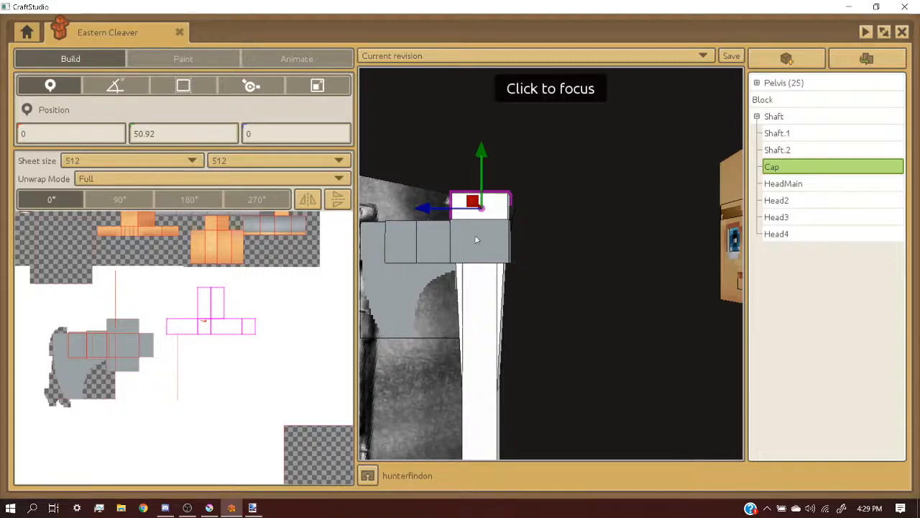
- Switch the Cap to painting and lighten the brush colour to a paler grey
left_click(488, 313)
middle_click_drag(489, 309, 535, 310)
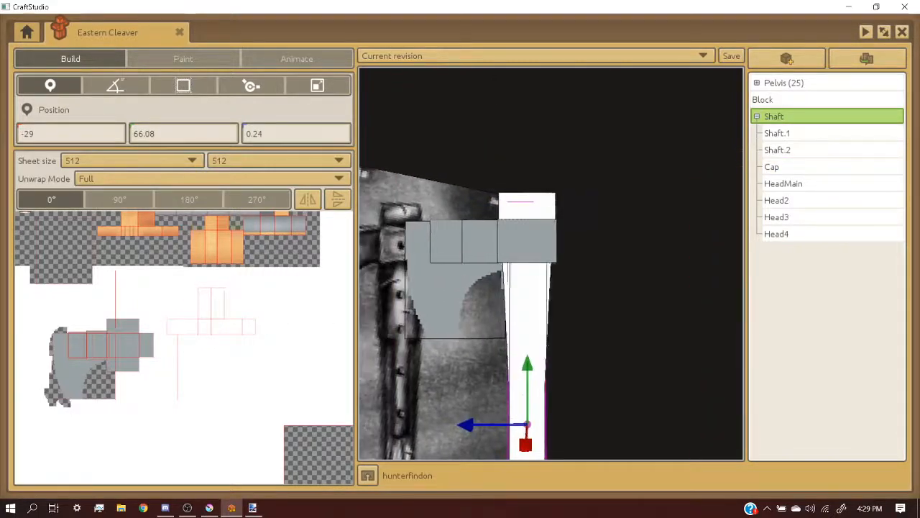
scroll(489, 309, "down", 3)
scroll(488, 309, "up", 2)
left_click(529, 222)
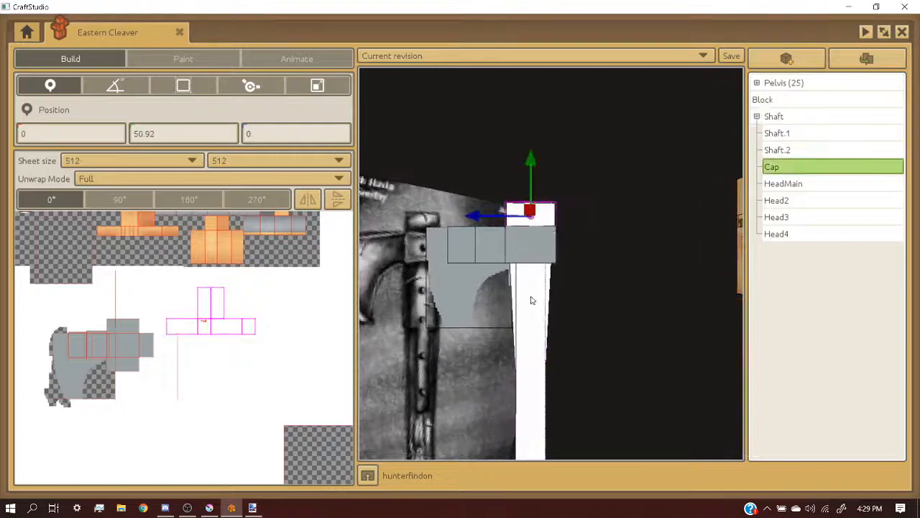
right_click_drag(531, 300, 542, 225)
scroll(194, 345, "up", 3)
left_click(180, 59)
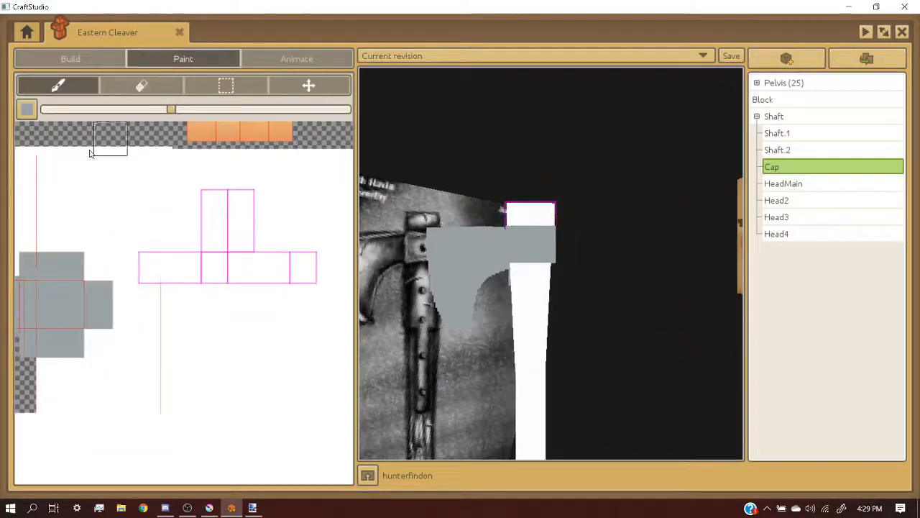
left_click(29, 109)
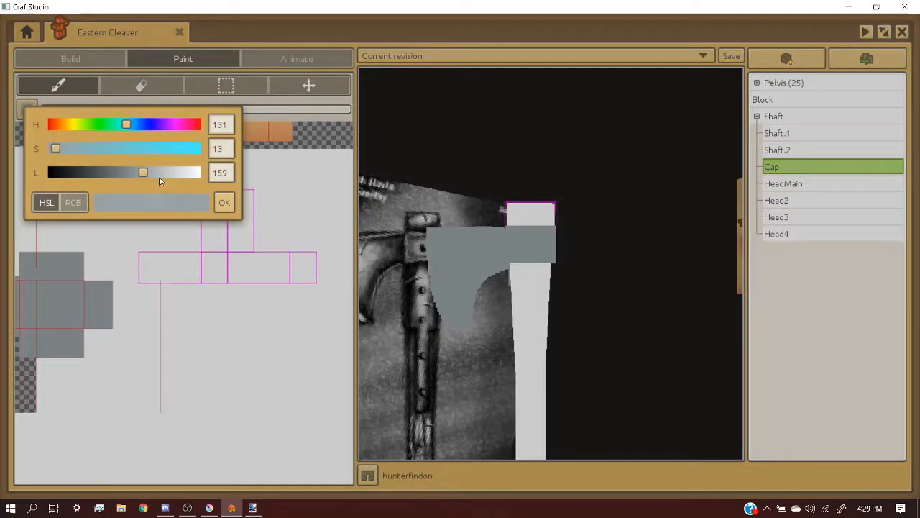
left_click(160, 177)
left_click(221, 204)
scroll(238, 214, "up", 2)
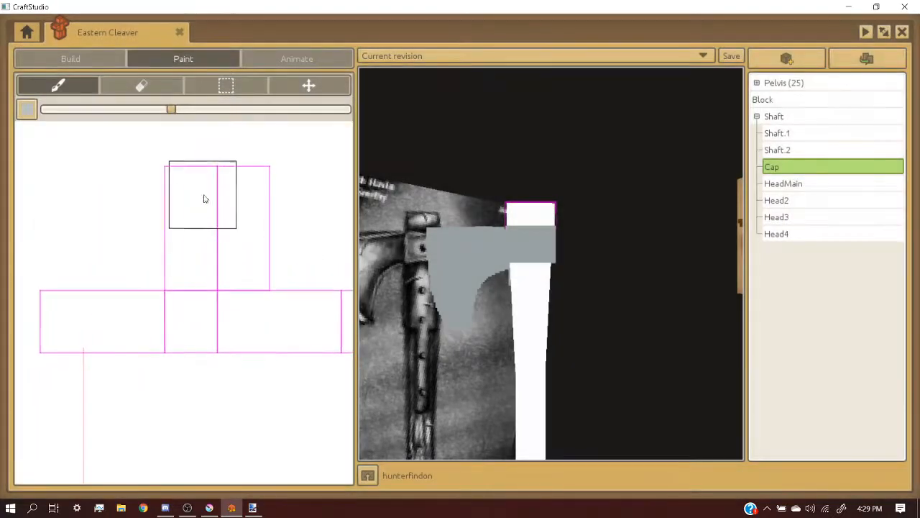
- Return to building and set the Cap's unwrap mode to Custom
left_click(66, 62)
left_click(205, 178)
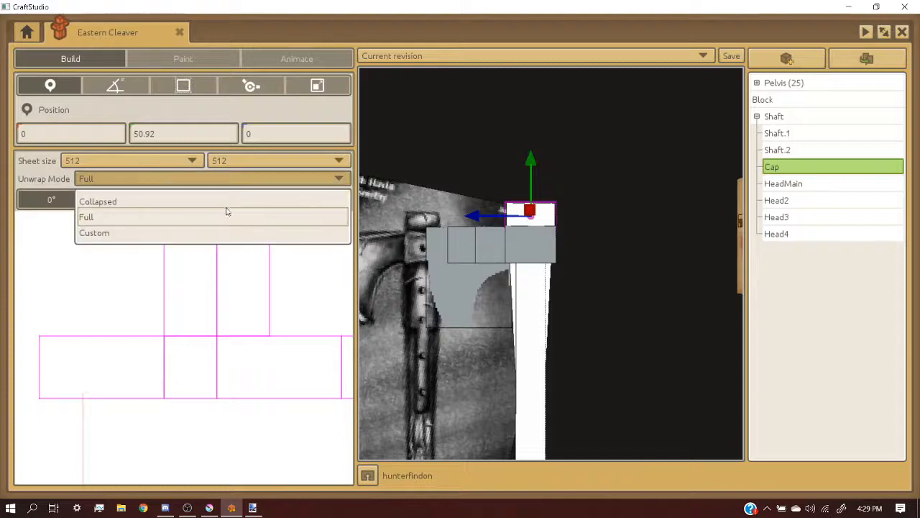
left_click(212, 233)
scroll(229, 256, "down", 1)
scroll(230, 229, "up", 1)
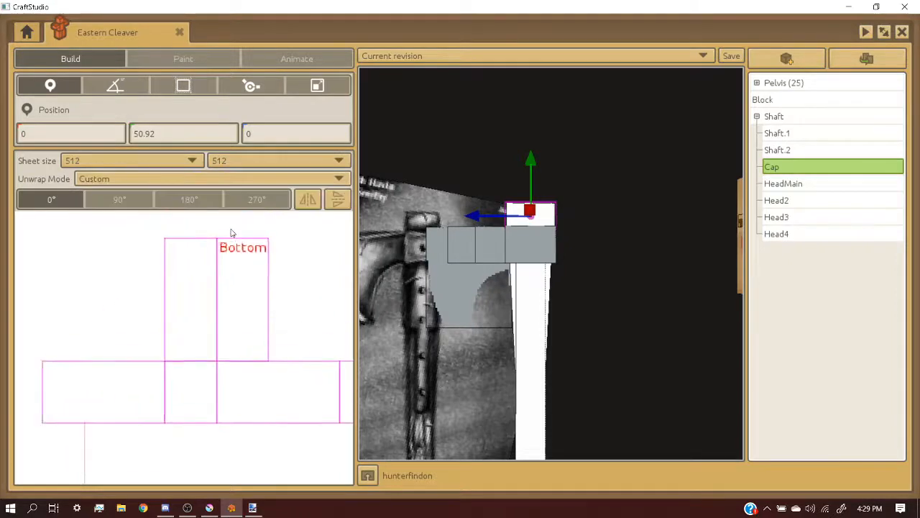
- Place the Cap's Top face directly above the leftmost side face in the layout and rotate it 90°
left_click_drag(199, 290, 179, 285)
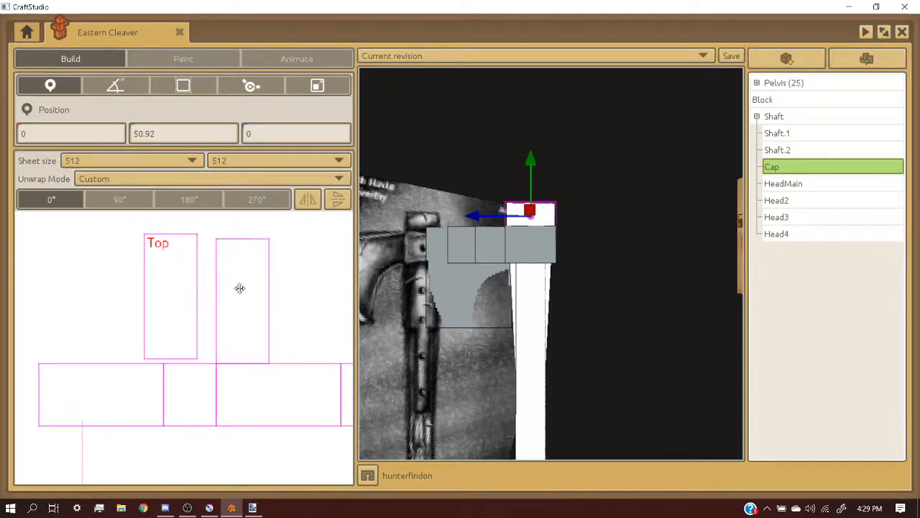
left_click_drag(239, 289, 249, 289)
left_click_drag(171, 285, 103, 342)
left_click(137, 203)
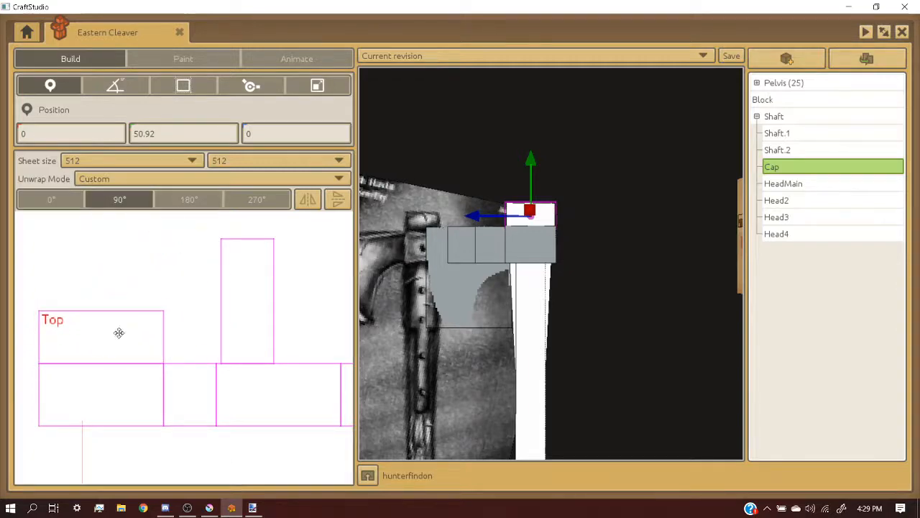
- Rotate the Cap's Bottom face 270° and place it directly below the leftmost side face
left_click(251, 284)
left_click(257, 199)
left_click_drag(268, 300, 120, 459)
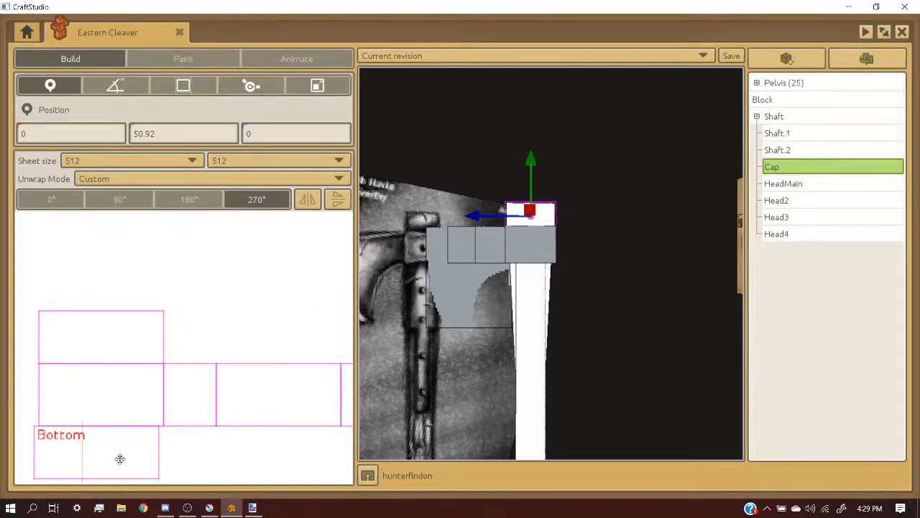
scroll(244, 399, "down", 2)
- Attach the Cap's Back face to the left of the large side face and stack the Right face over that side face
left_click(310, 392)
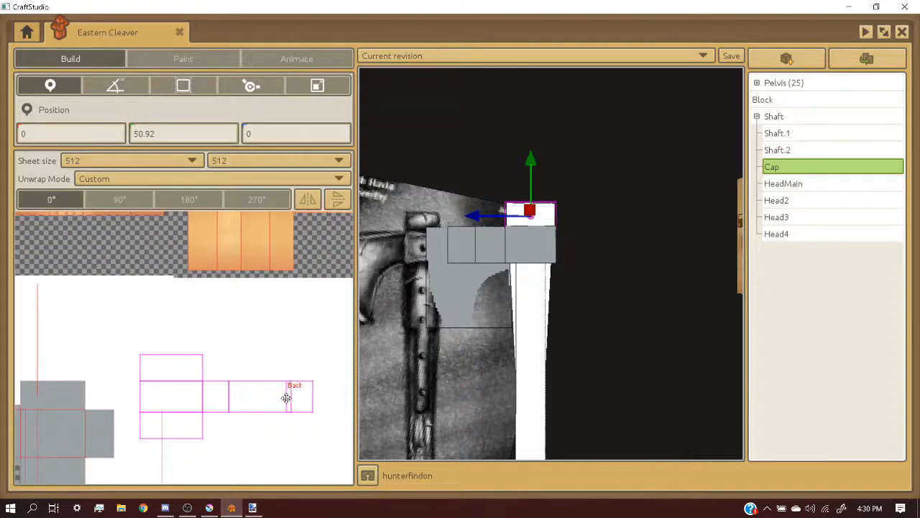
left_click_drag(253, 397, 297, 397)
left_click_drag(217, 398, 141, 397)
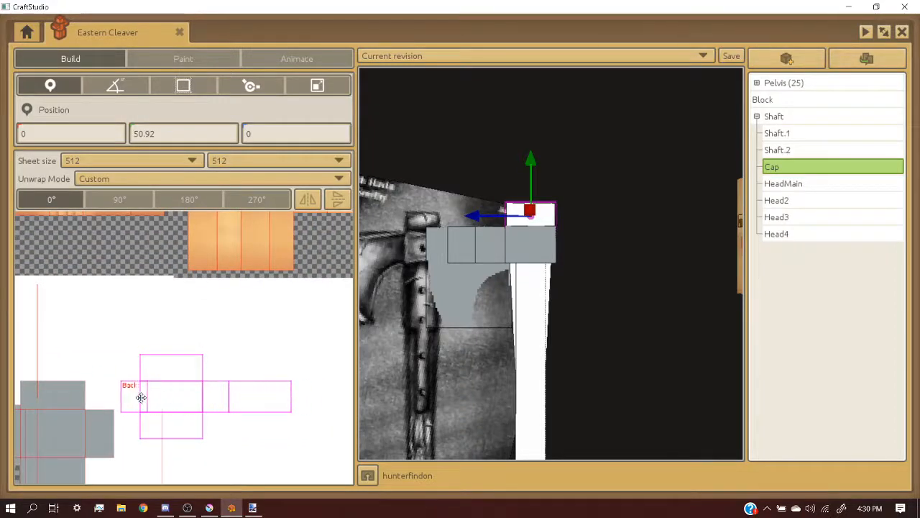
left_click_drag(275, 399, 199, 404)
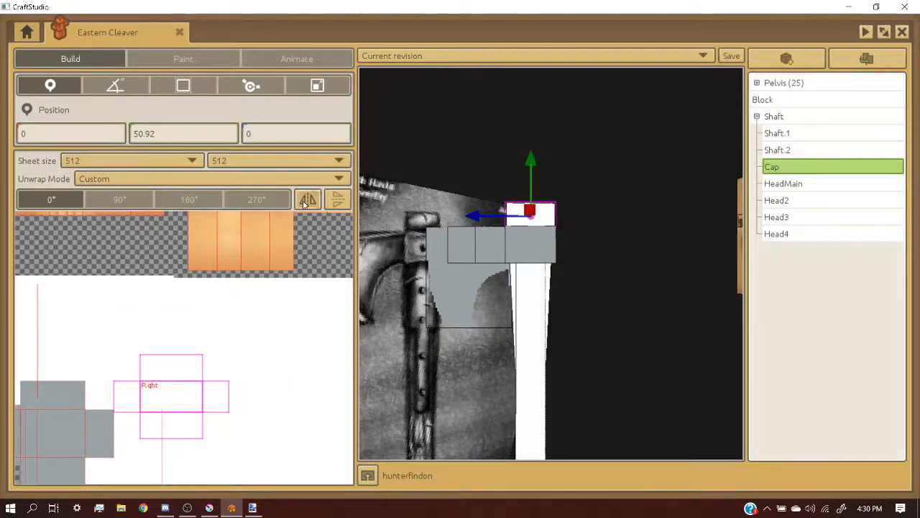
scroll(177, 390, "up", 1)
scroll(182, 390, "down", 1)
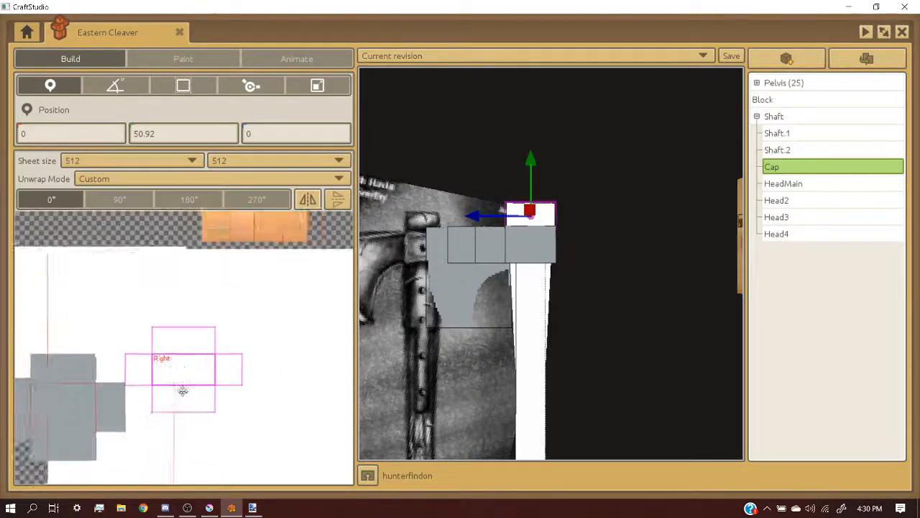
scroll(182, 391, "up", 1)
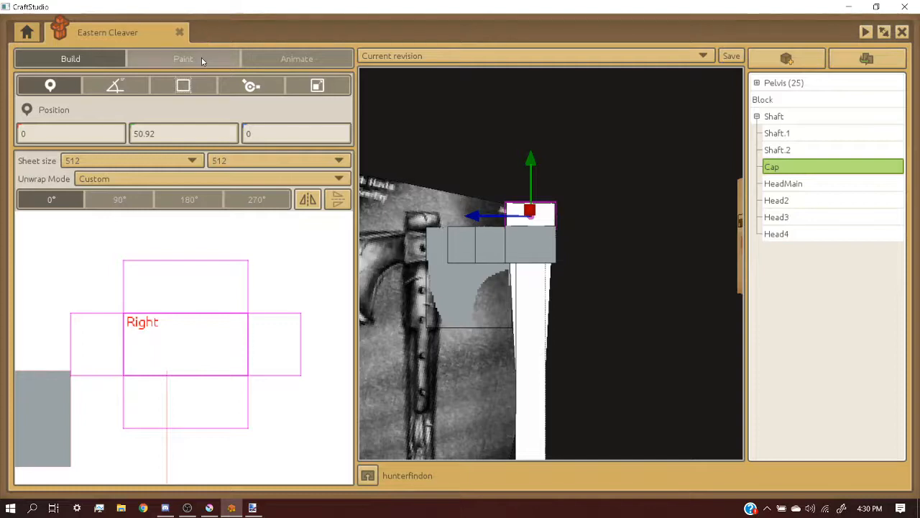
- Try the Cap's Right face at the right end of the row, and return it over the opposite side face
left_click_drag(211, 341, 339, 346)
scroll(204, 356, "down", 1)
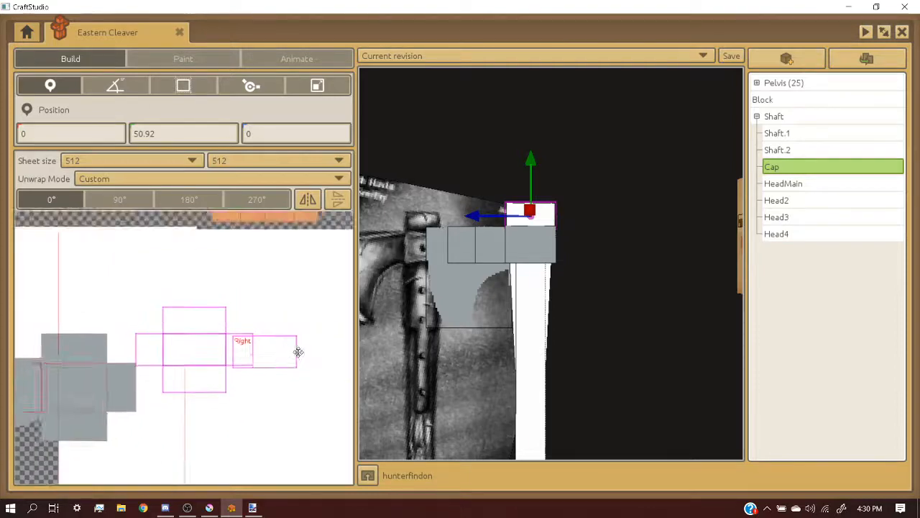
scroll(300, 352, "up", 1)
left_click_drag(232, 361, 271, 357)
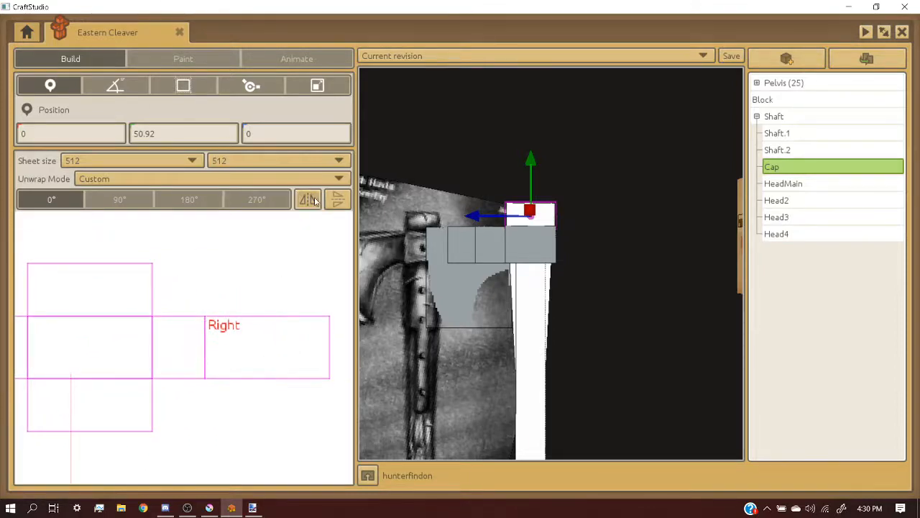
scroll(555, 261, "down", 1)
middle_click_drag(555, 261, 561, 262)
scroll(561, 262, "down", 1)
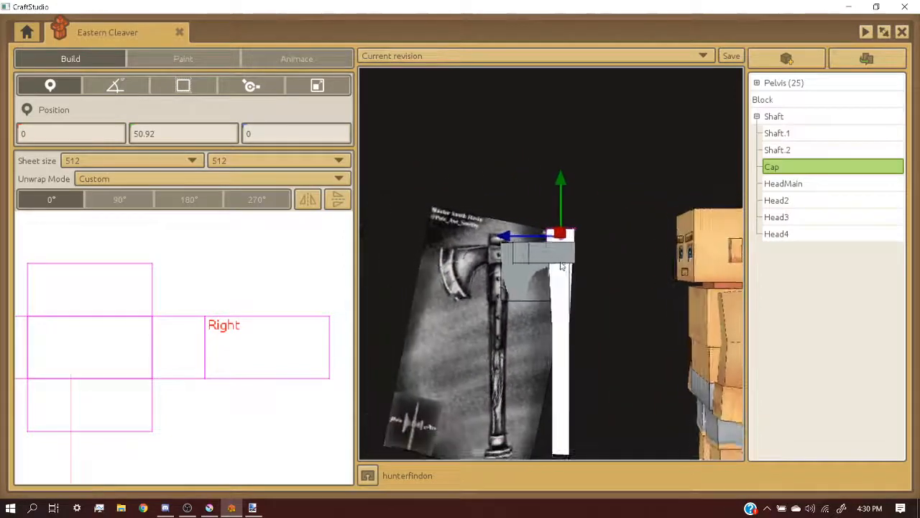
left_click_drag(292, 352, 137, 350)
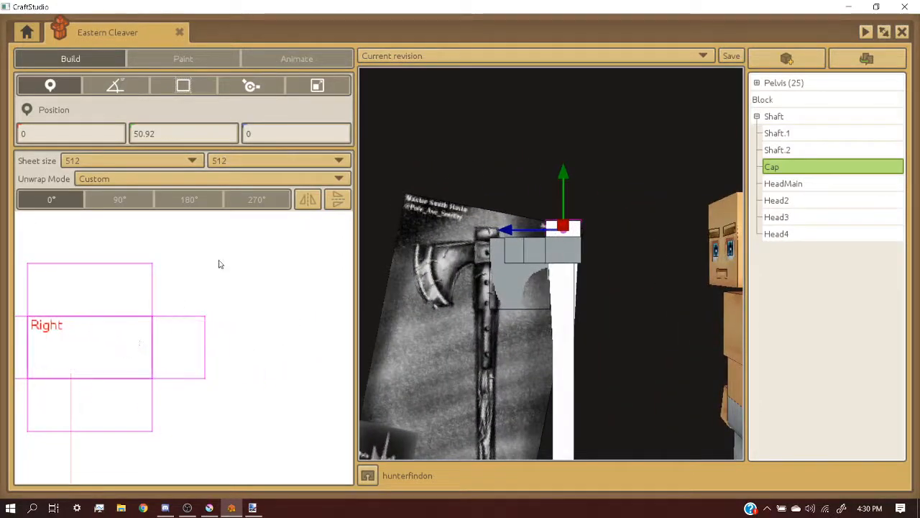
- Mirror the Cap's Right face horizontally and attach it to the right end of the Cap's row of side faces
left_click(308, 196)
scroll(302, 297, "down", 2)
scroll(211, 296, "up", 2)
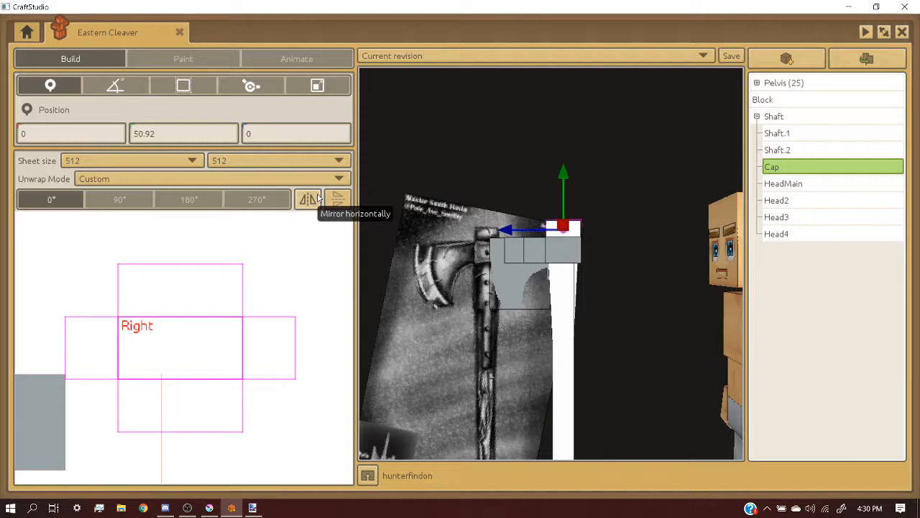
scroll(201, 316, "down", 2)
left_click_drag(197, 325, 296, 327)
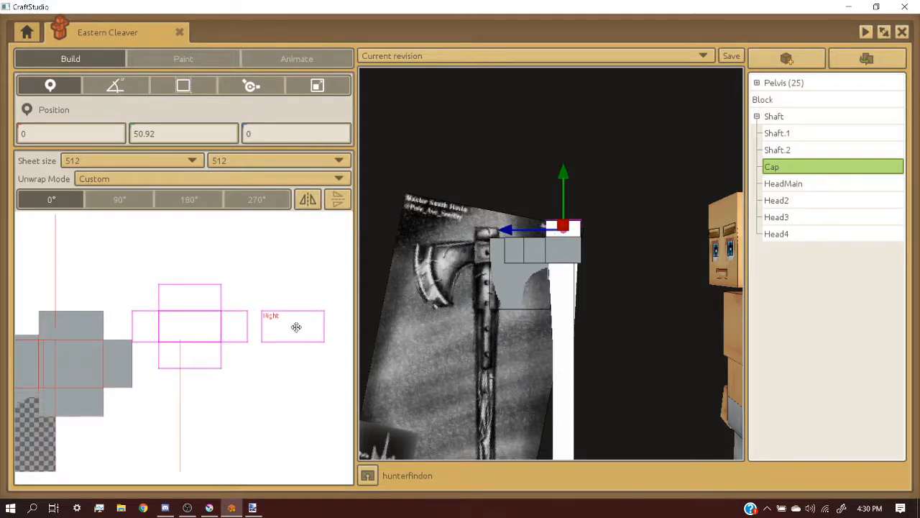
scroll(306, 318, "down", 3)
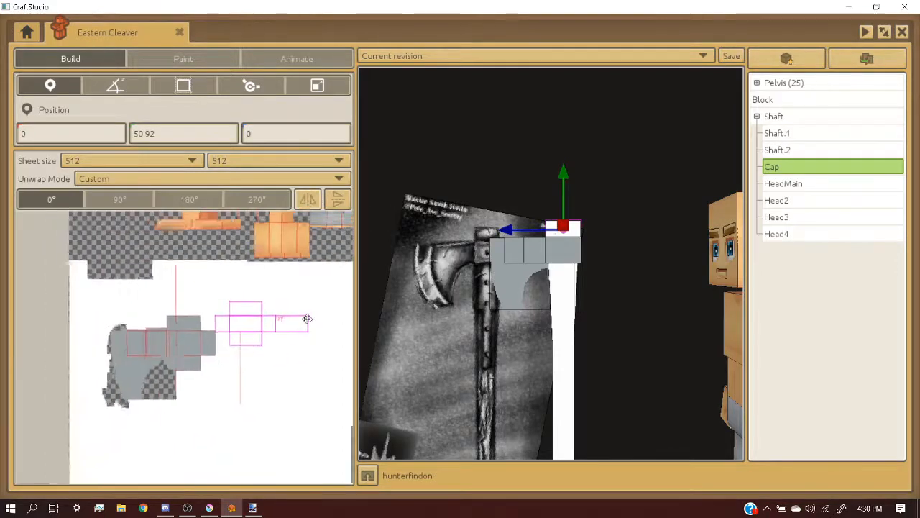
scroll(297, 318, "up", 2)
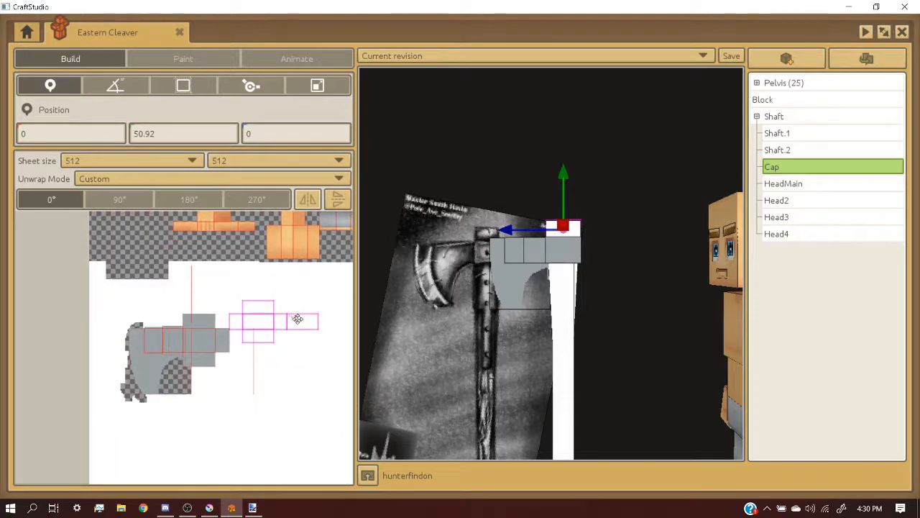
- Check the HeadMain and Cap blocks against their face layouts on the texture sheet and select the Shaft
left_click(561, 255)
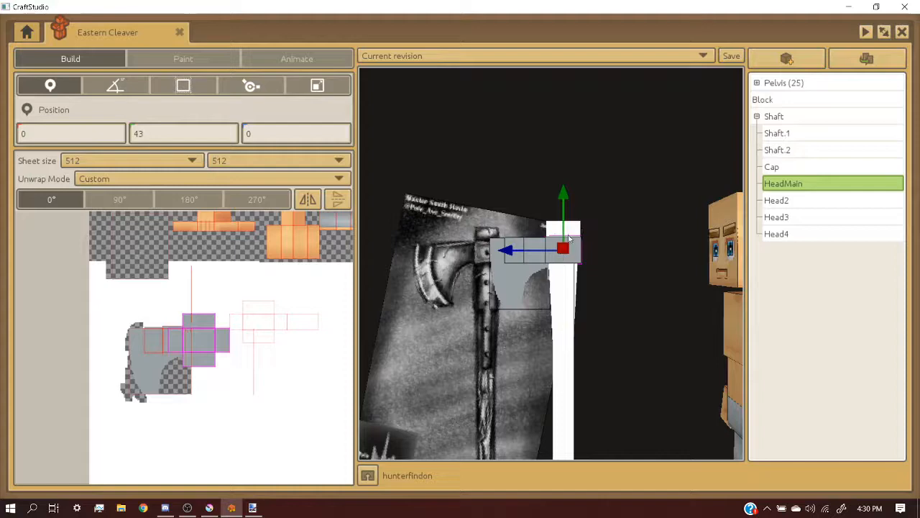
left_click(572, 238)
scroll(280, 316, "up", 3)
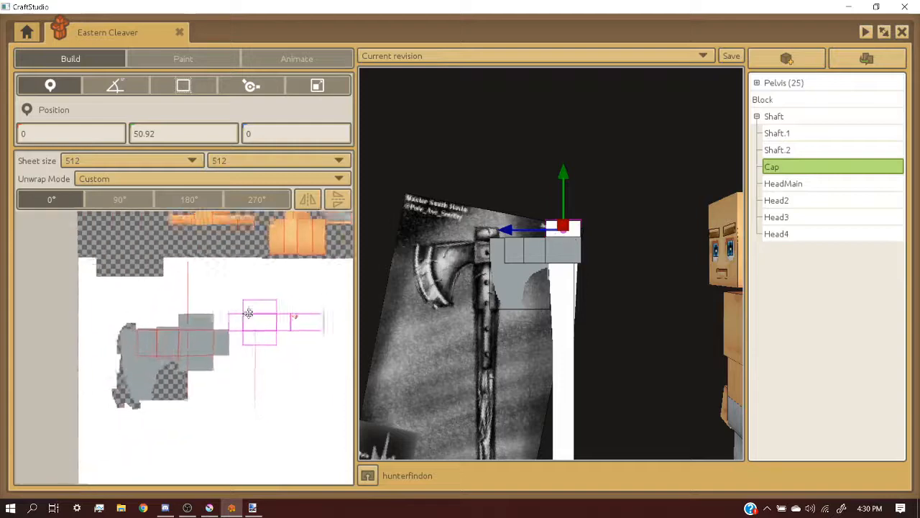
scroll(281, 317, "down", 5)
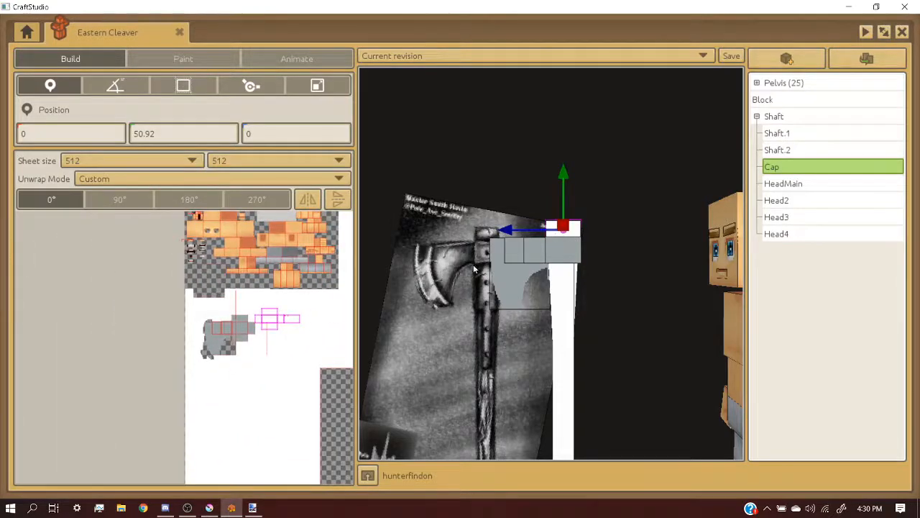
right_click_drag(499, 240, 561, 282)
left_click(562, 282)
scroll(242, 329, "up", 3)
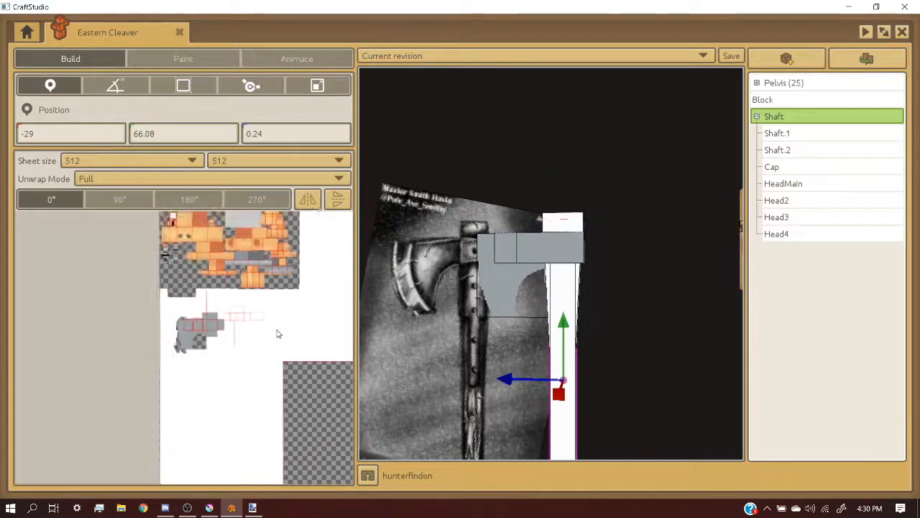
scroll(294, 310, "up", 2)
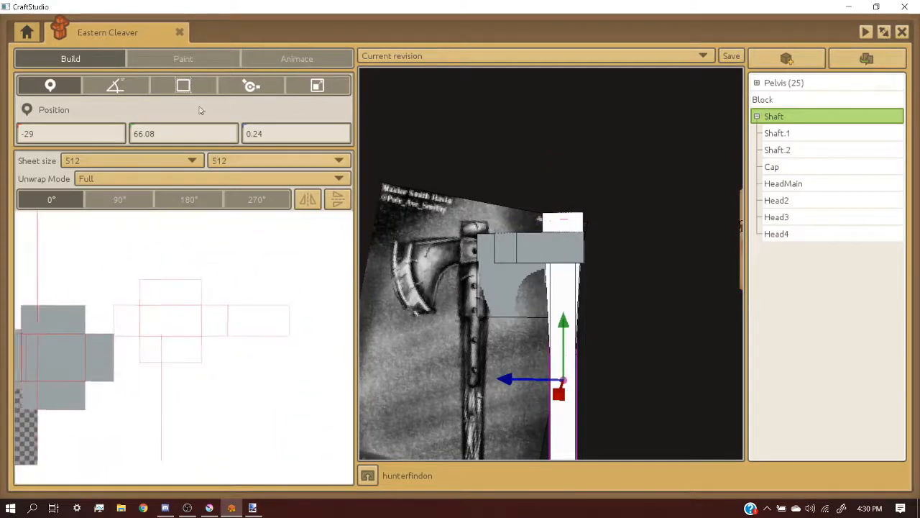
- Paint all of the Cap's unwrapped faces light grey on the texture sheet
left_click(183, 58)
scroll(155, 267, "up", 2)
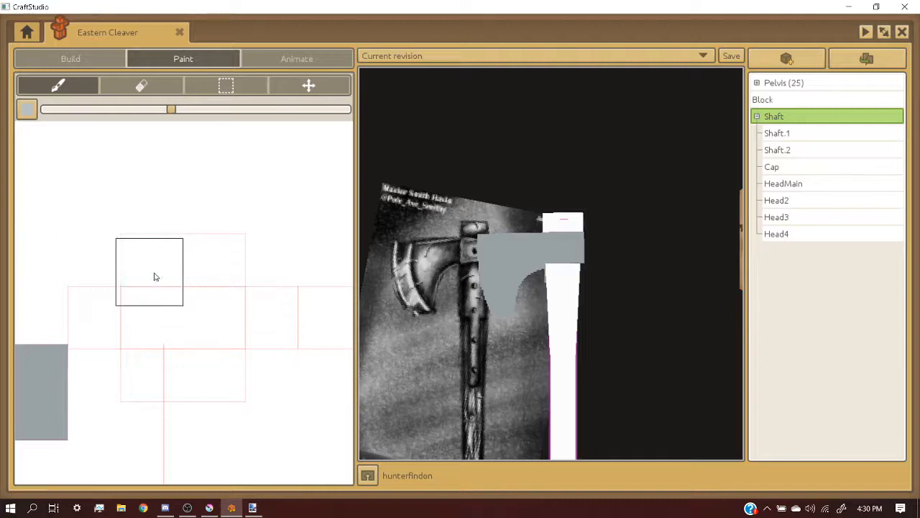
left_click_drag(158, 273, 214, 273)
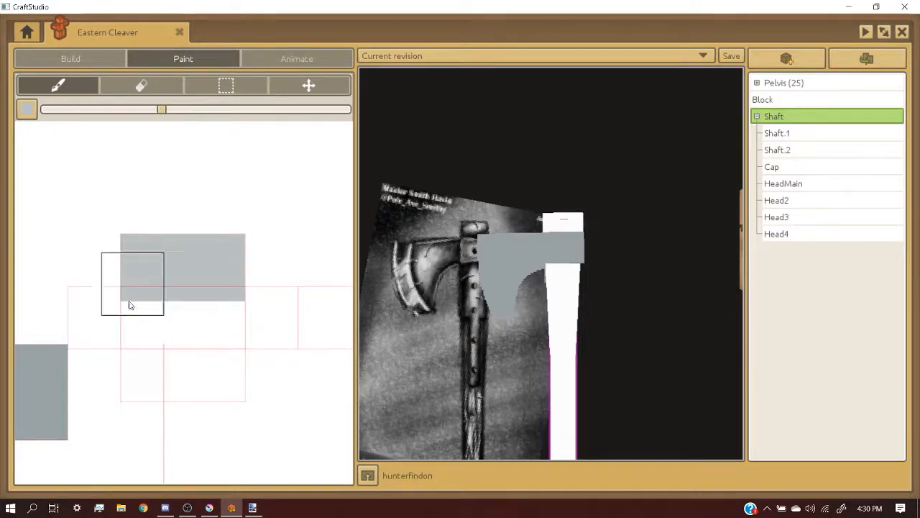
left_click(100, 319)
scroll(88, 330, "down", 2)
scroll(250, 326, "up", 2)
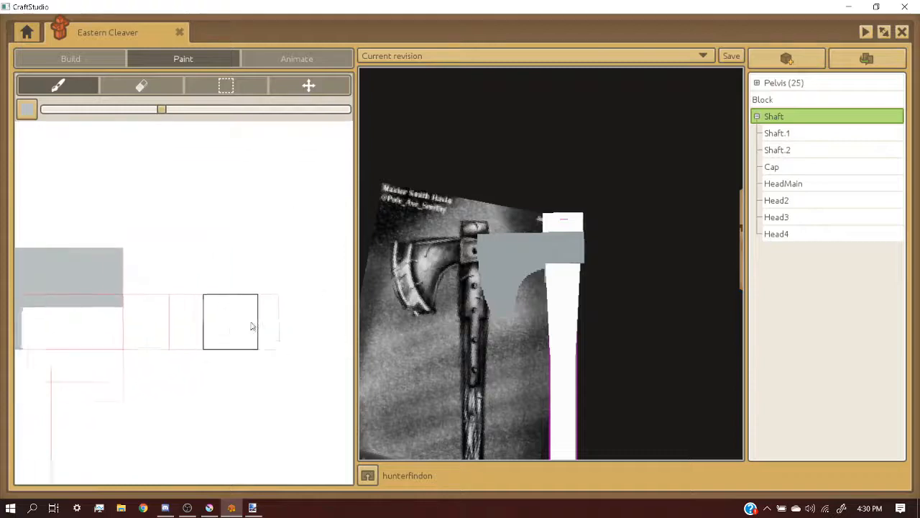
left_click(259, 326, "shift")
scroll(262, 327, "down", 2)
scroll(146, 345, "up", 3)
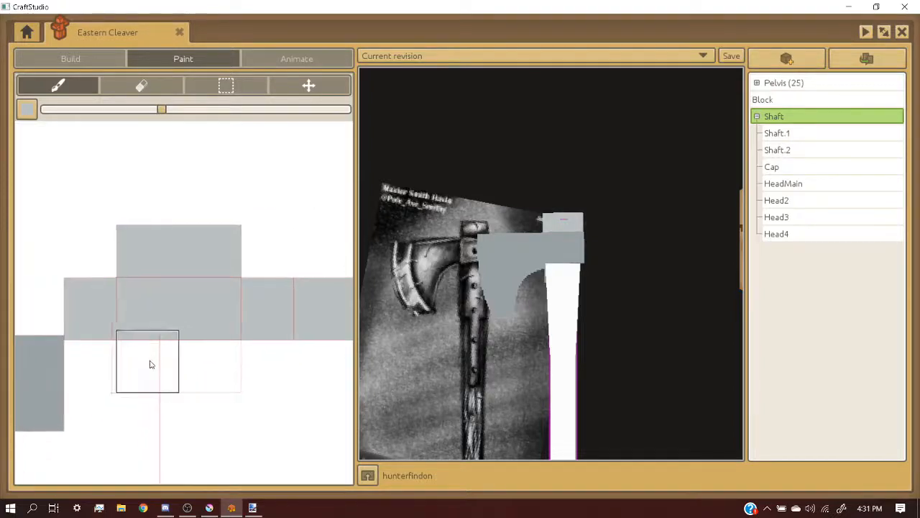
left_click(212, 365, "shift")
scroll(515, 321, "down", 3)
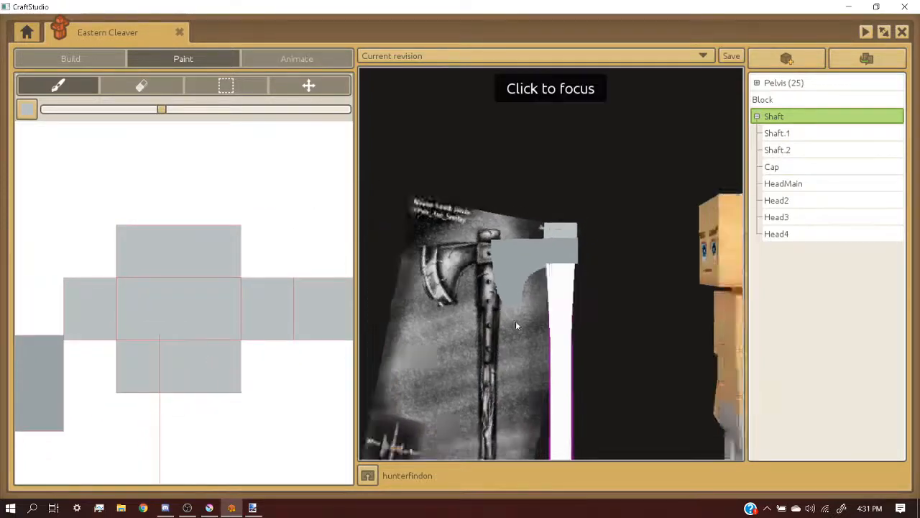
- Inspect the white shaft blocks beside the reference axe from several views and select the main Shaft block
mouse_move(515, 320)
middle_mouse_down()
mouse_move(568, 319)
mouse_move(550, 318)
middle_mouse_up()
scroll(550, 316, "up", 3)
left_click(554, 283)
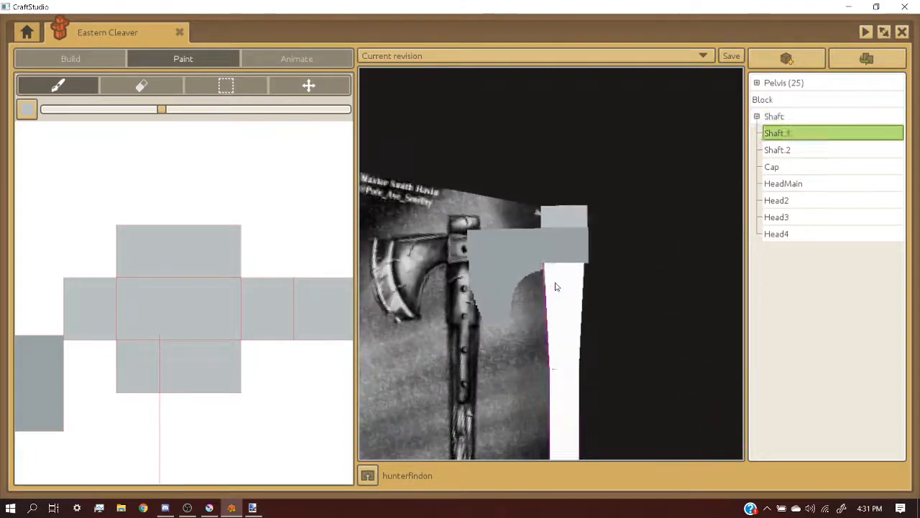
left_click(561, 283)
left_click(580, 283)
left_click(555, 287)
scroll(554, 286, "down", 1)
middle_click_drag(559, 348, 563, 173)
scroll(568, 329, "up", 3)
middle_click_drag(611, 231, 610, 267)
scroll(569, 318, "down", 2)
scroll(569, 316, "up", 2)
right_click_drag(610, 267, 556, 228)
right_click_drag(492, 302, 525, 223)
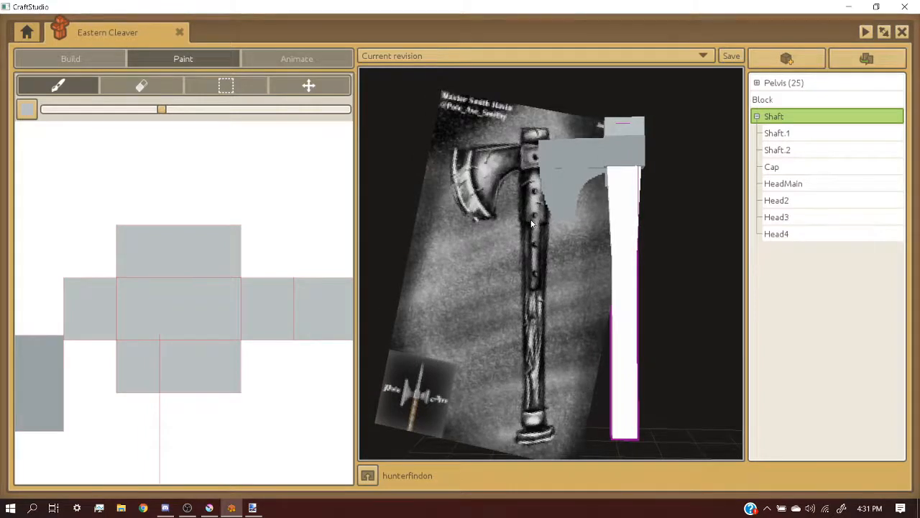
- Move the Shaft's unwrapped faces to the empty area directly below the Cap's faces on the texture sheet
scroll(222, 297, "down", 7)
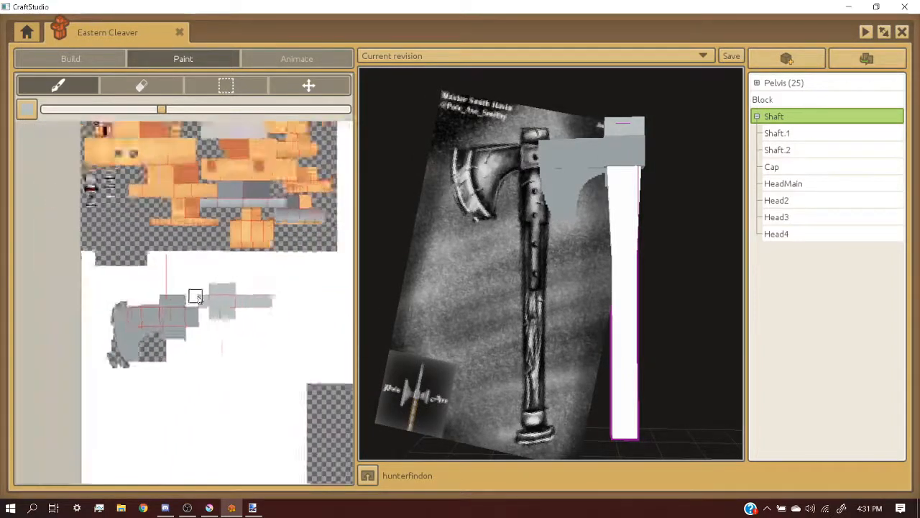
left_click(58, 61)
scroll(195, 230, "down", 3)
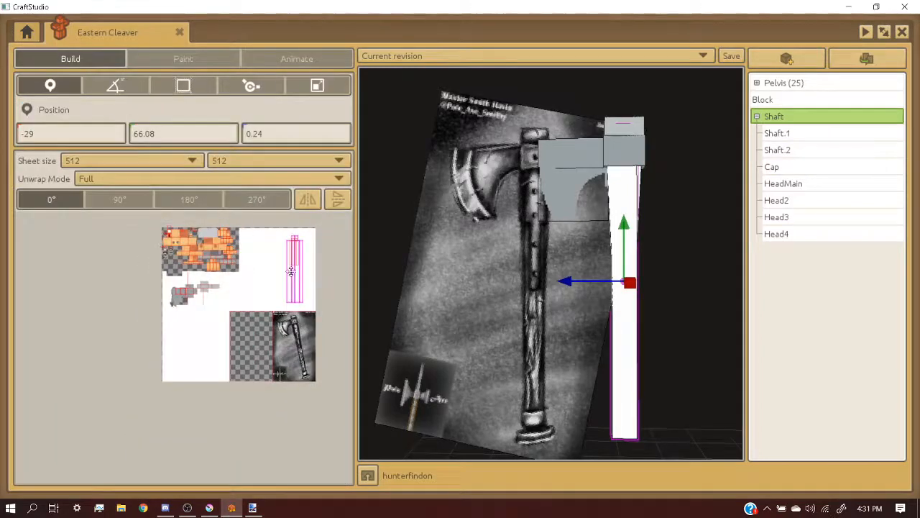
left_click_drag(291, 271, 203, 332)
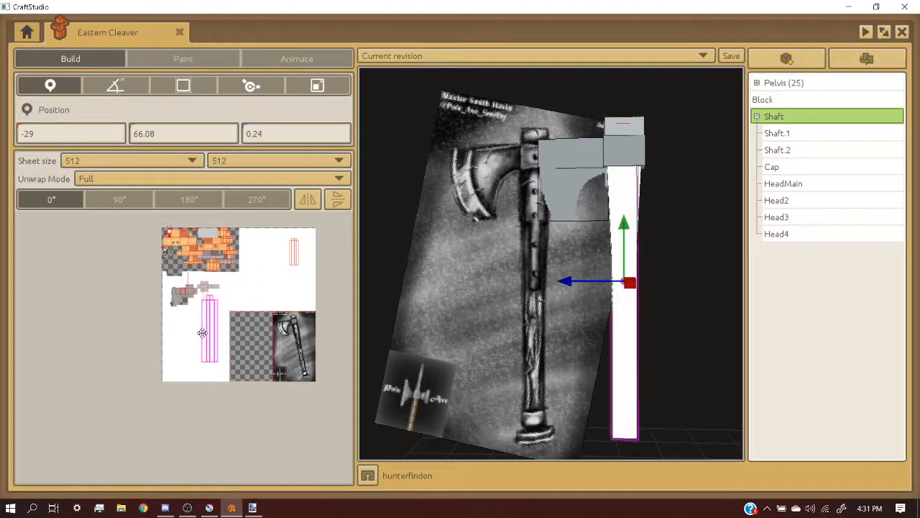
scroll(216, 334, "up", 5)
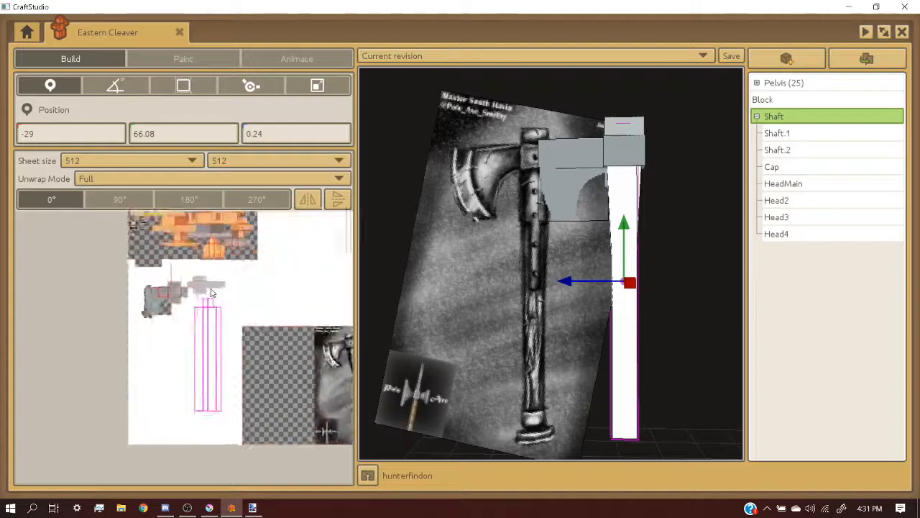
left_click_drag(222, 339, 224, 332)
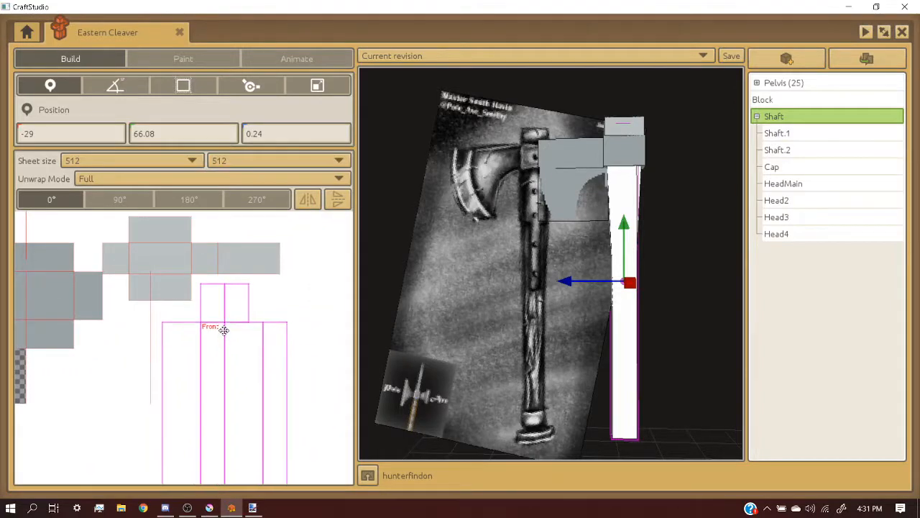
- Set the Shaft's unwrap mode to Custom and place its Bottom face under the lower end of the Front face
left_click(216, 179)
left_click(210, 236)
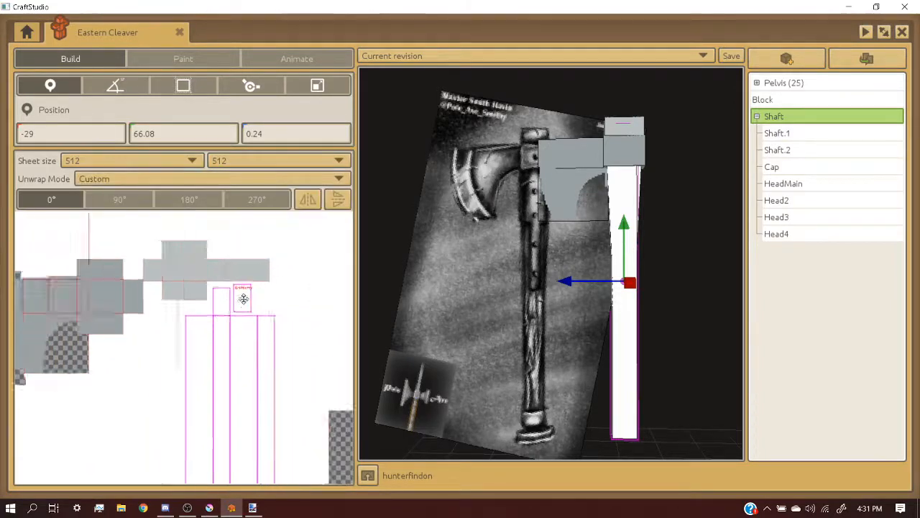
scroll(232, 433, "up", 4)
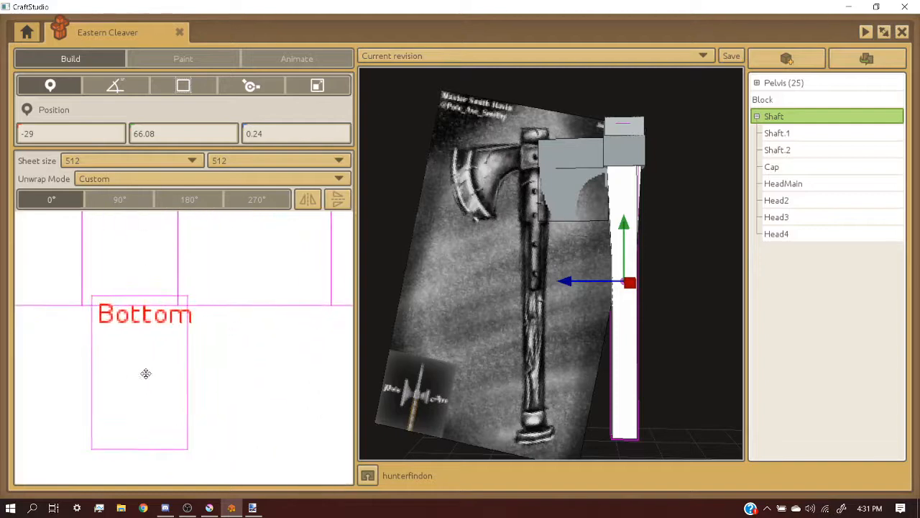
scroll(226, 381, "down", 5)
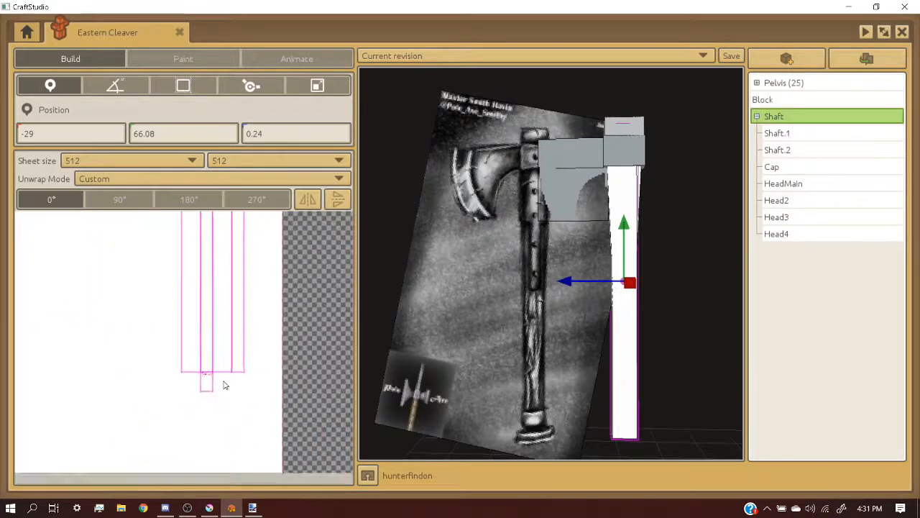
scroll(218, 245, "up", 2)
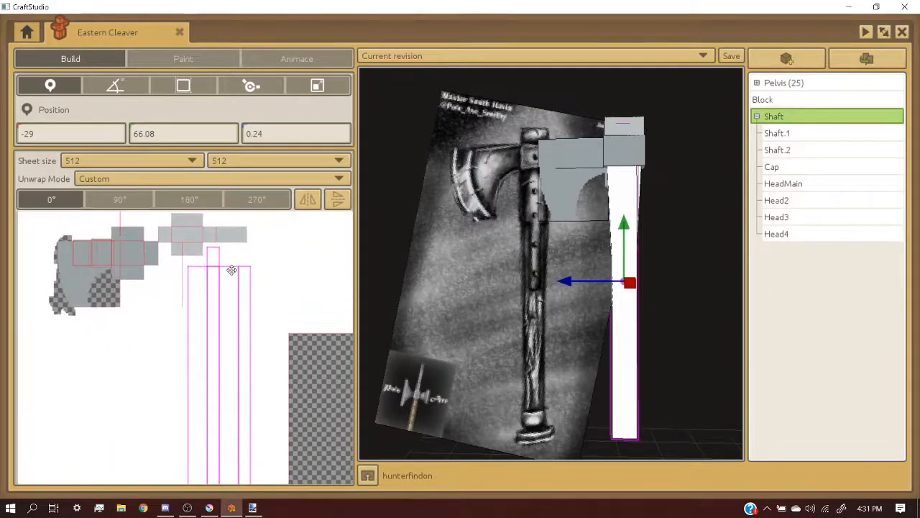
mouse_move(402, 281)
middle_mouse_down()
mouse_move(429, 281)
mouse_move(417, 281)
middle_mouse_up()
scroll(202, 260, "down", 2)
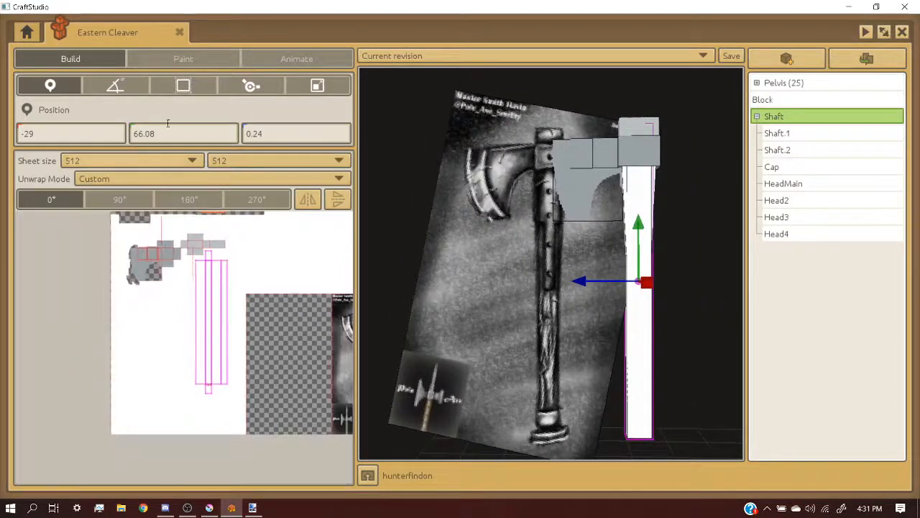
- Set the paint brush to a dark brown with hue 17, saturation 36 and lightness 72
left_click(184, 61)
left_click(111, 63)
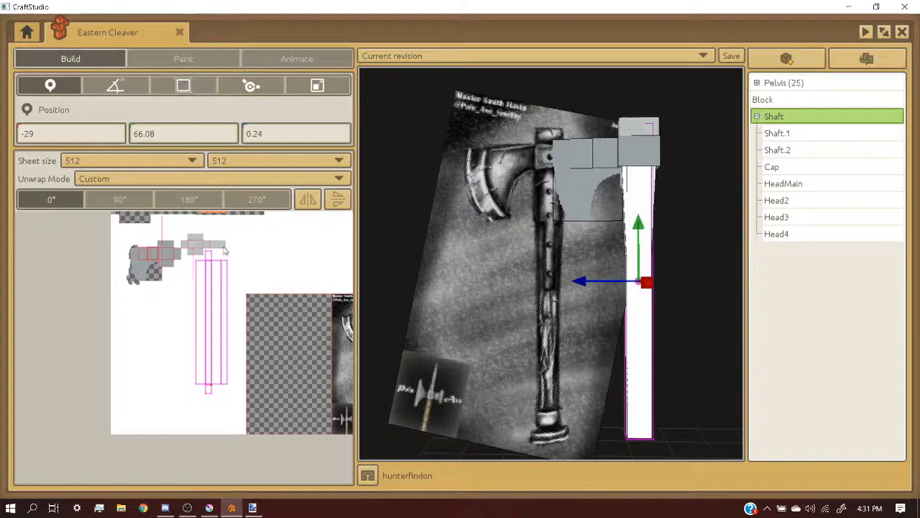
scroll(183, 277, "up", 3)
left_click(155, 59)
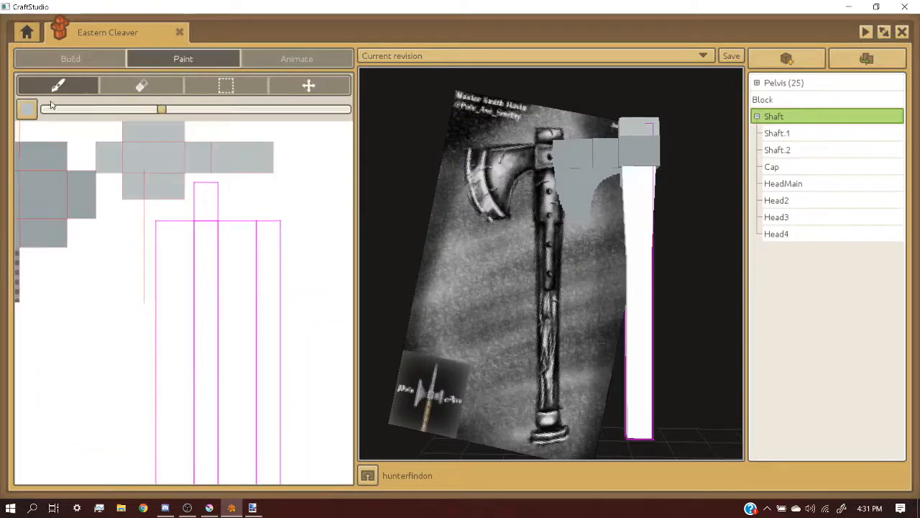
left_click(33, 111)
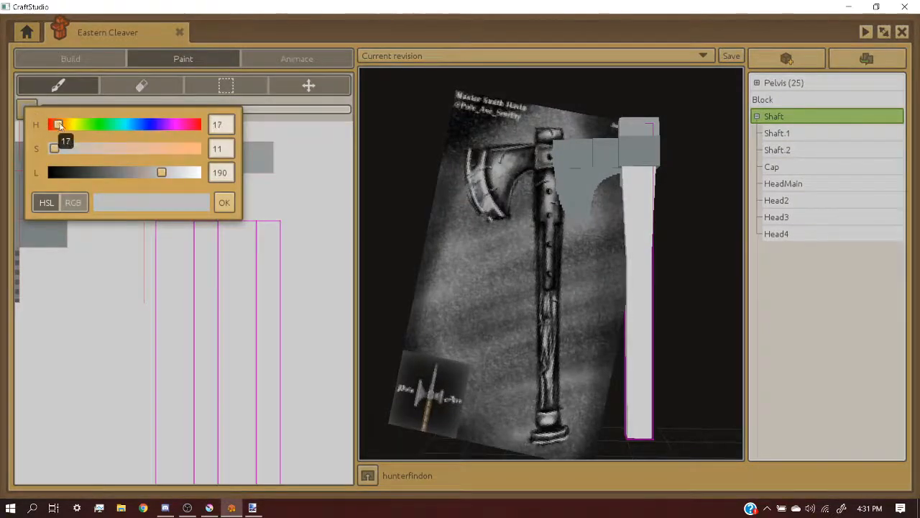
left_click(85, 148)
left_click(109, 172)
left_click_drag(103, 171, 69, 148)
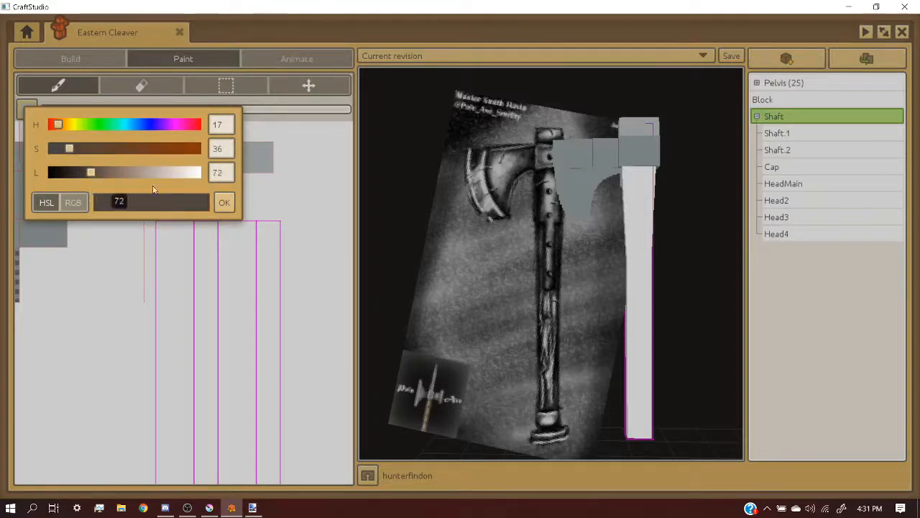
left_click(223, 202)
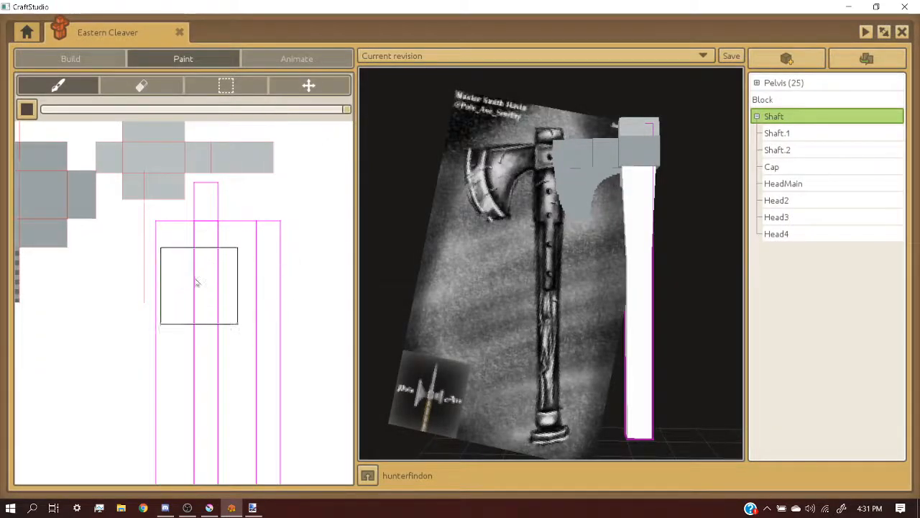
- Paint the Shaft's four long side faces dark brown over their full length using the largest brush size
left_click(198, 263)
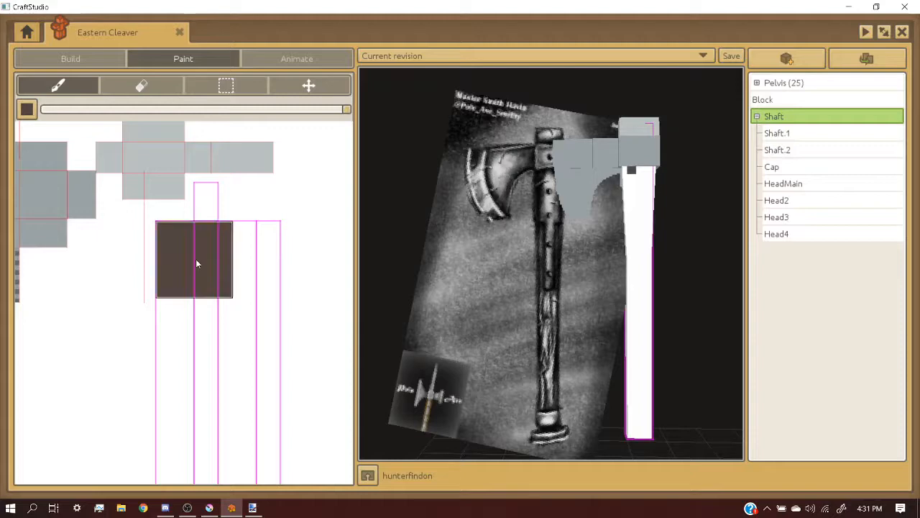
scroll(196, 259, "down", 2)
scroll(198, 357, "up", 2)
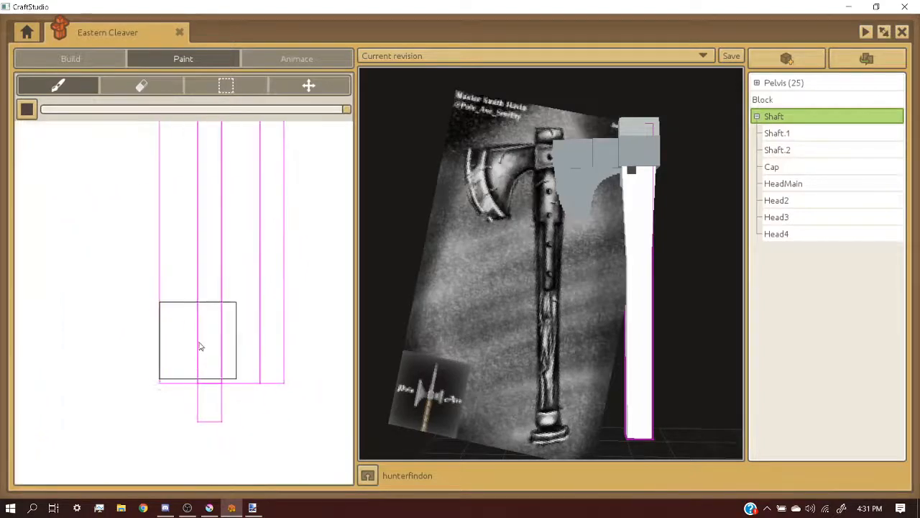
mouse_move(201, 350)
left_mouse_down()
mouse_move(239, 350)
mouse_move(222, 378)
left_mouse_up()
scroll(242, 263, "down", 2)
scroll(206, 259, "up", 3)
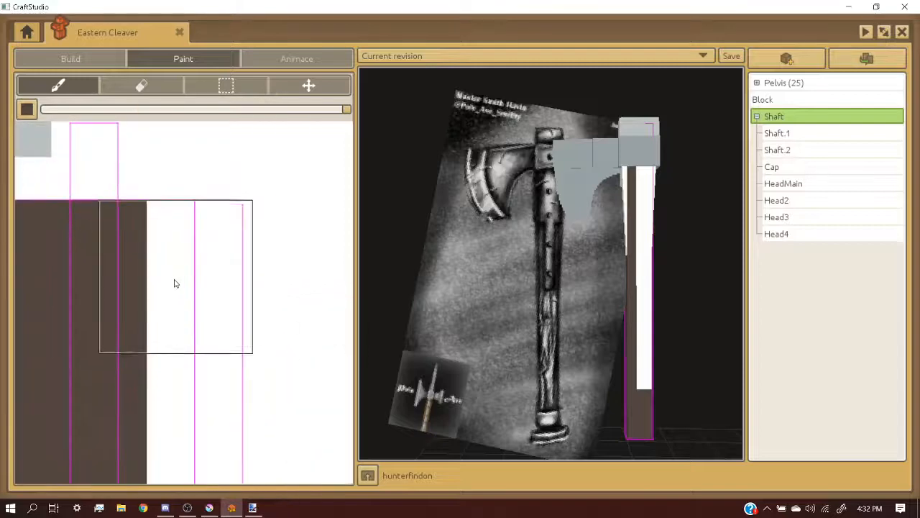
left_click(173, 282)
scroll(187, 251, "down", 2)
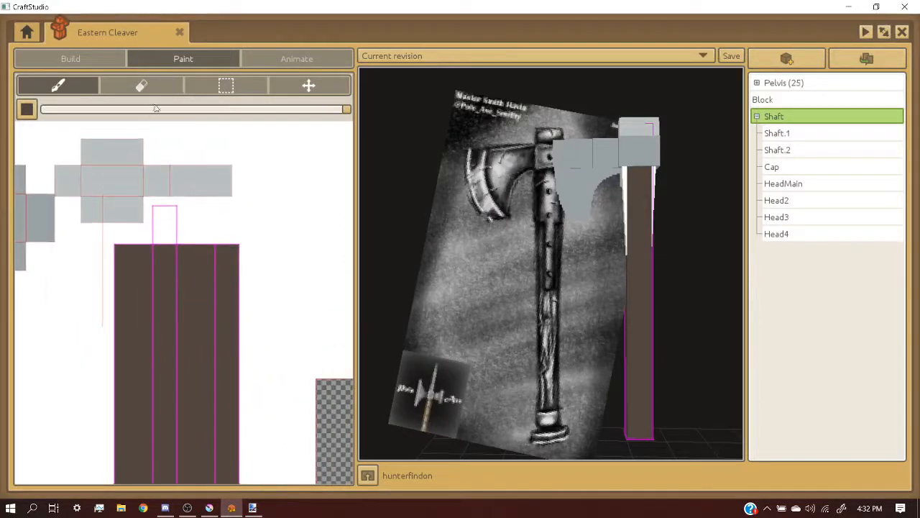
- Paint the Shaft's two small end faces, above and below the Front face, dark brown with a smaller brush
scroll(167, 229, "up", 2)
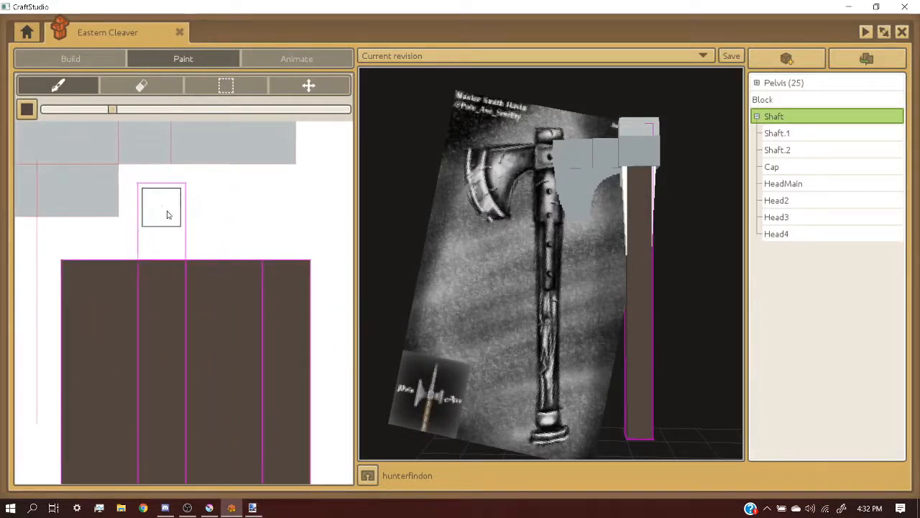
left_click(133, 110)
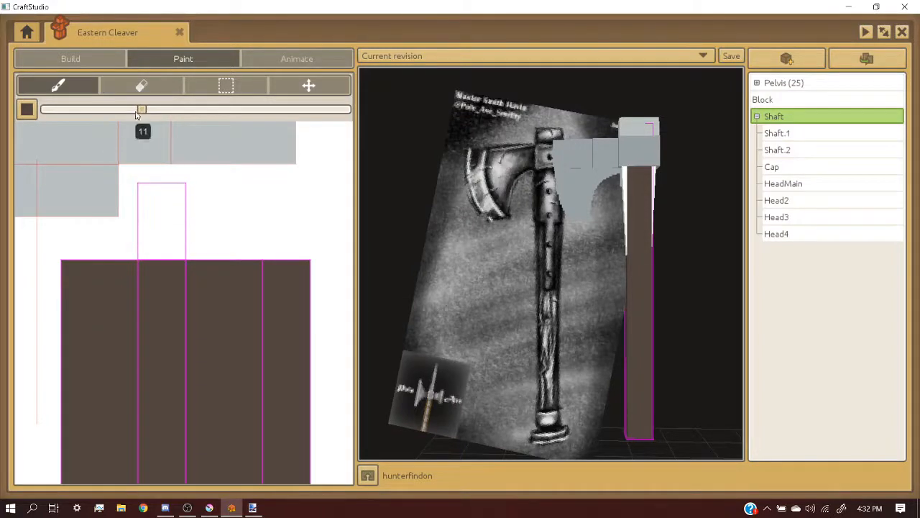
left_click(165, 212)
scroll(172, 244, "down", 3)
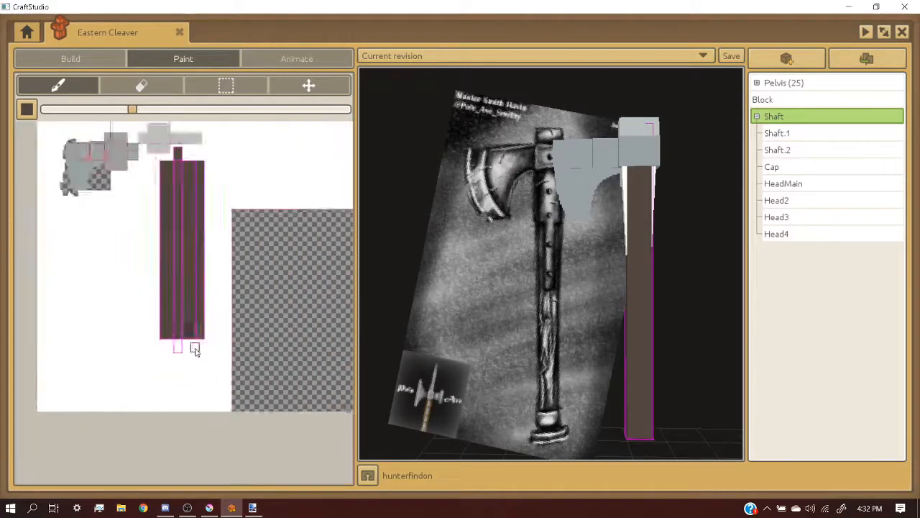
scroll(195, 349, "up", 4)
left_click_drag(129, 355, 129, 288)
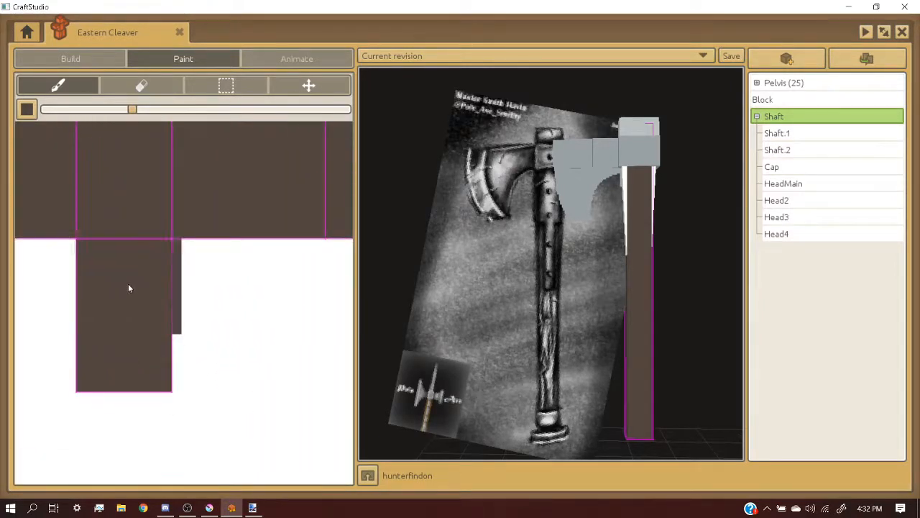
- Pick up white from the texture sheet and paint over the brown overflow beside the Shaft's Bottom face
right_click(218, 310)
left_click(226, 296)
scroll(174, 275, "down", 1)
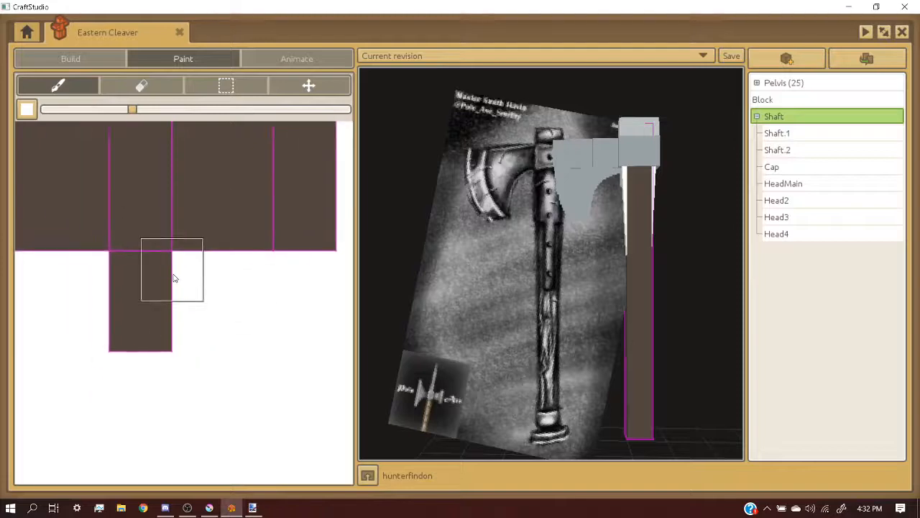
scroll(169, 275, "down", 6)
- Move Shaft.1's unwrapped faces beside the upper end of the brown Shaft faces, overlapping their left edge on the texture sheet
left_click(102, 61)
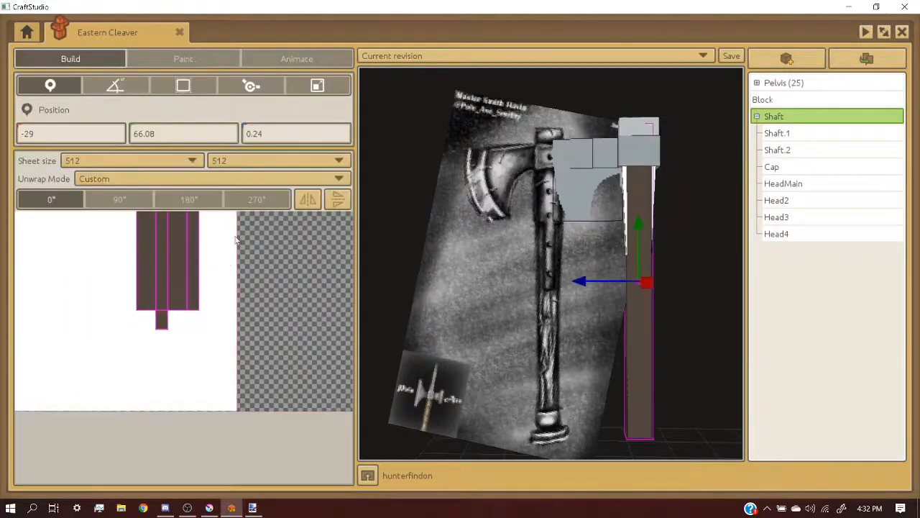
scroll(236, 239, "down", 4)
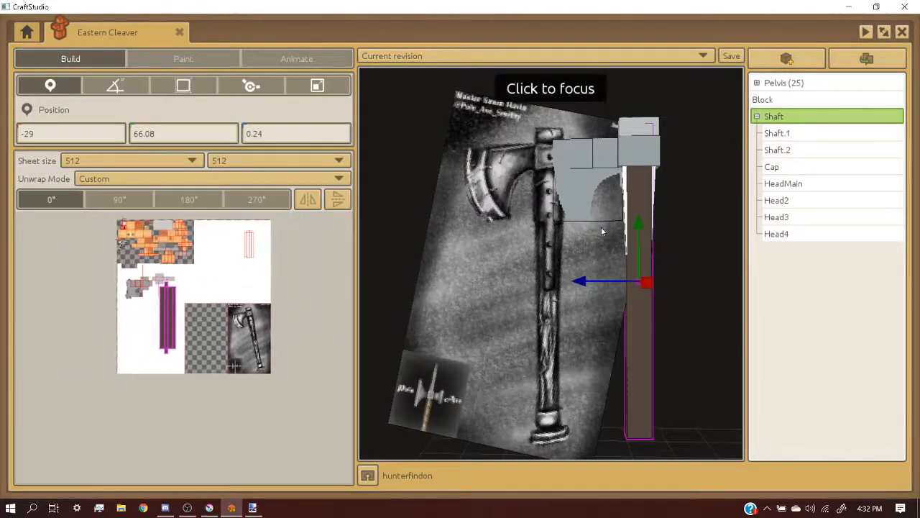
left_click(568, 217)
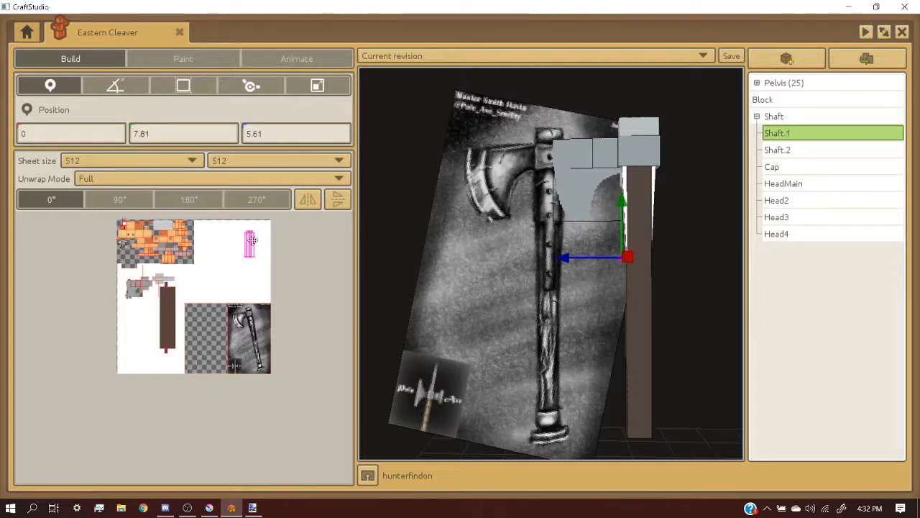
left_click_drag(251, 239, 151, 304)
scroll(155, 287, "up", 3)
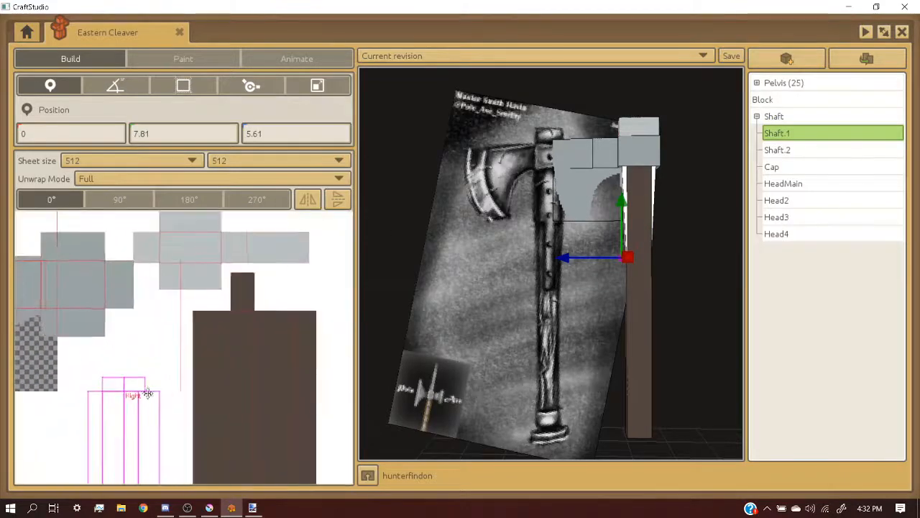
left_click_drag(138, 420, 198, 346)
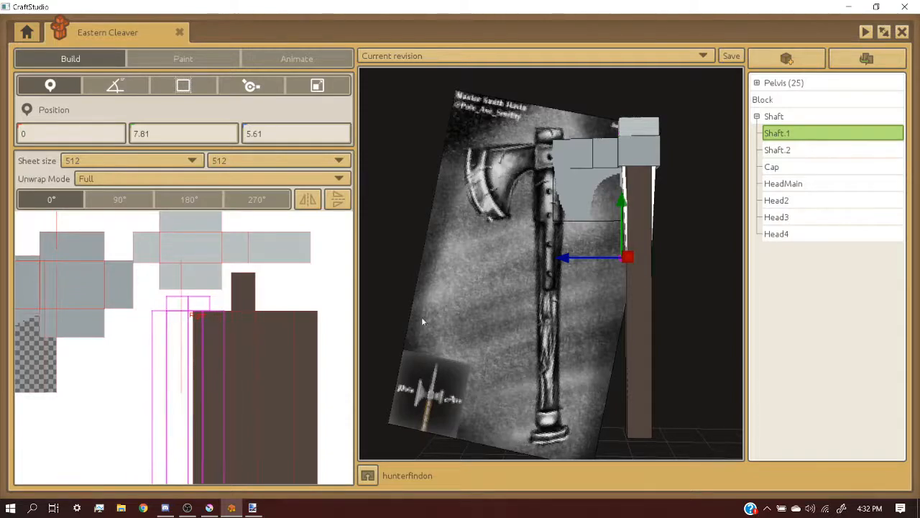
- Shift Shaft.1's unwrapped faces sideways so its Right face straddles the left edge of the brown area
scroll(589, 218, "up", 2)
middle_click_drag(589, 218, 575, 253)
scroll(612, 201, "up", 5)
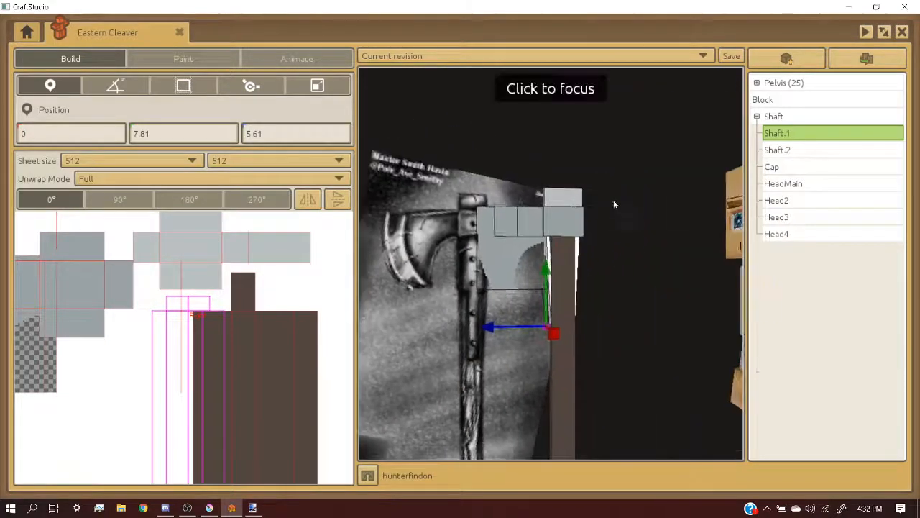
scroll(295, 308, "up", 2)
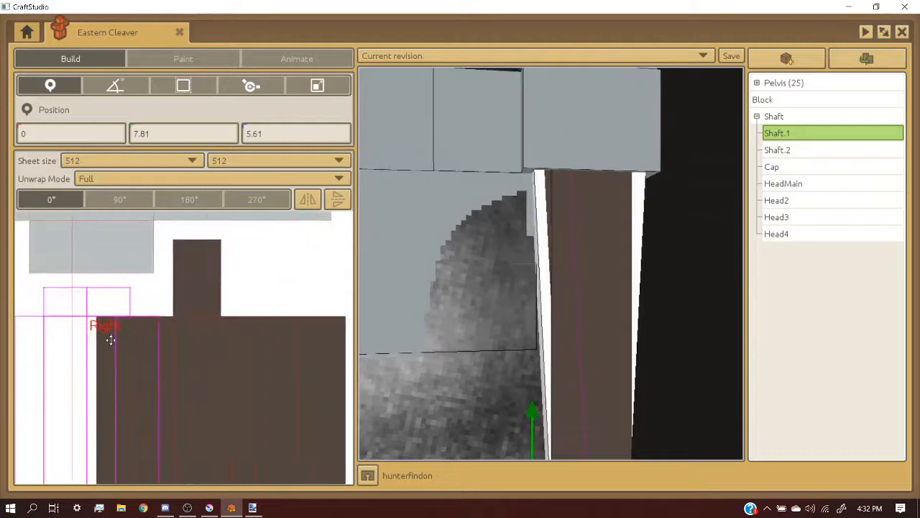
left_click_drag(113, 342, 91, 342)
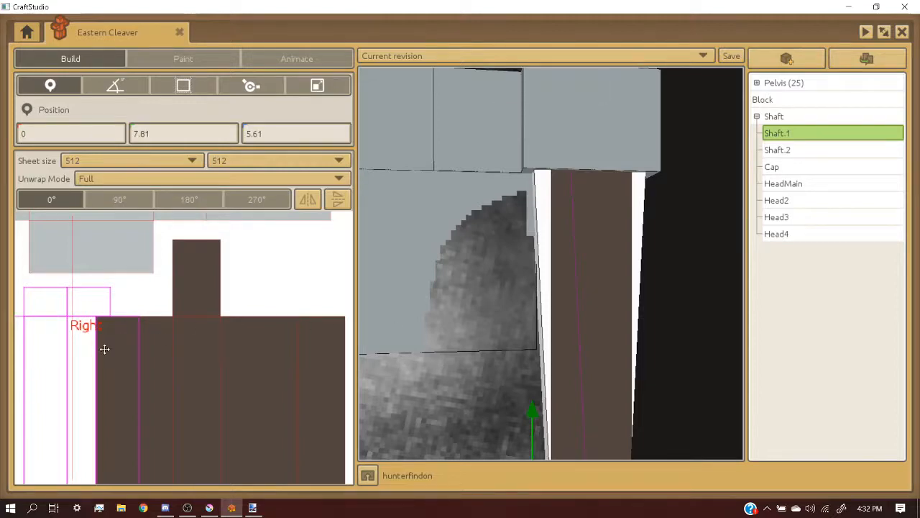
left_click_drag(105, 348, 95, 348)
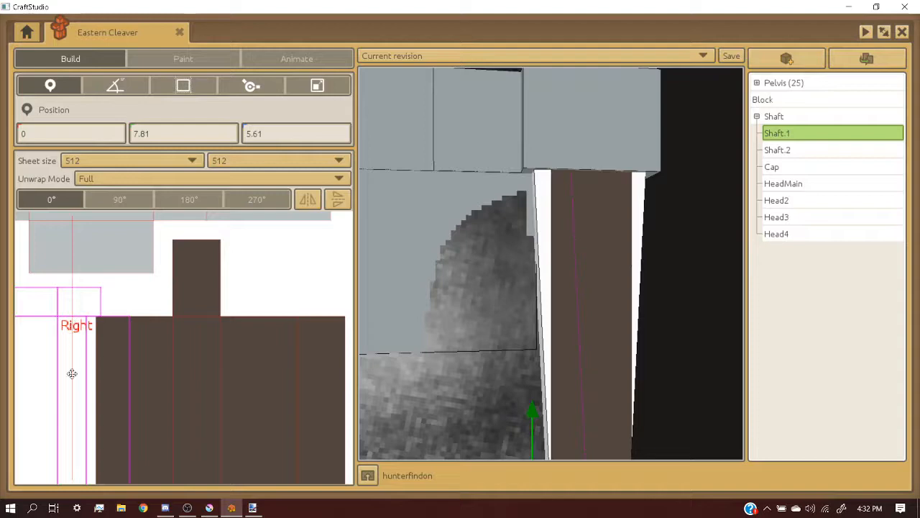
left_click_drag(75, 355, 95, 355)
left_click_drag(101, 355, 99, 355)
- Fine-tune Shaft.1's unwrapped faces sideways until only a narrow strip of the Right face lies on the brown
scroll(563, 159, "up", 5)
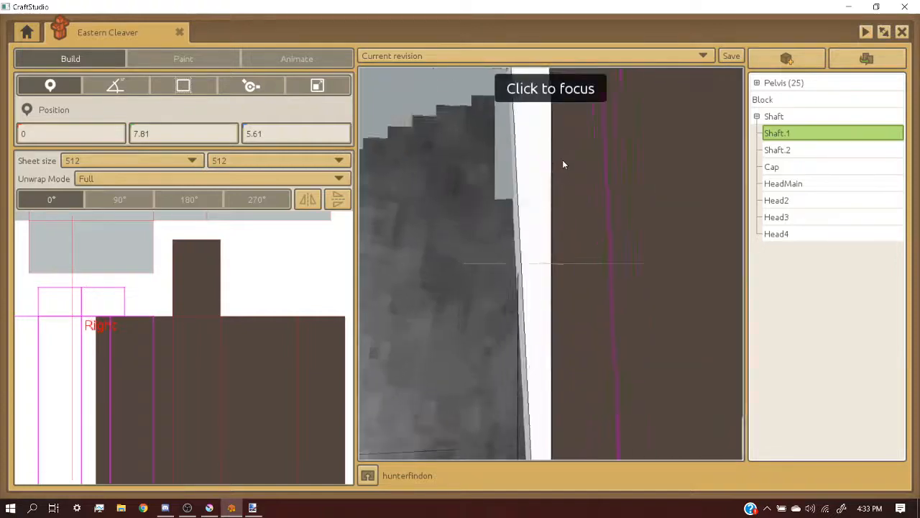
middle_click_drag(563, 160, 566, 223)
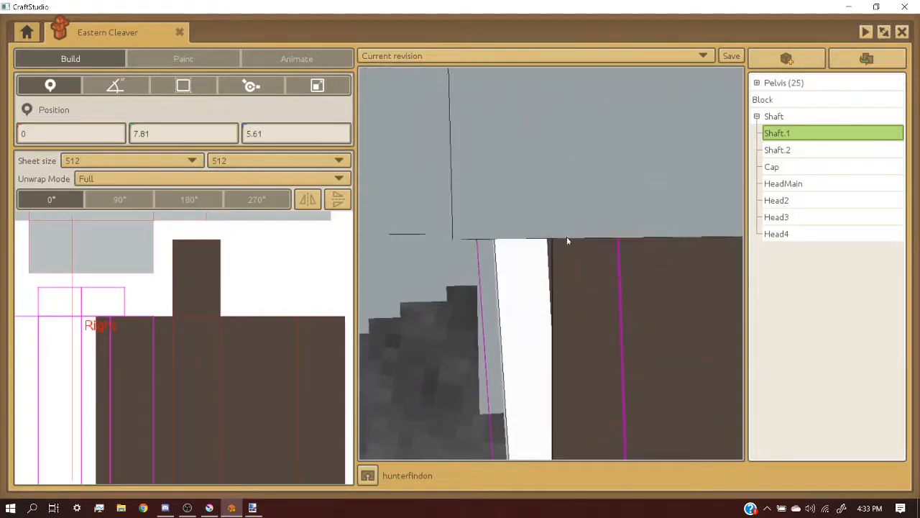
left_click_drag(102, 350, 99, 350)
left_click_drag(100, 350, 98, 350)
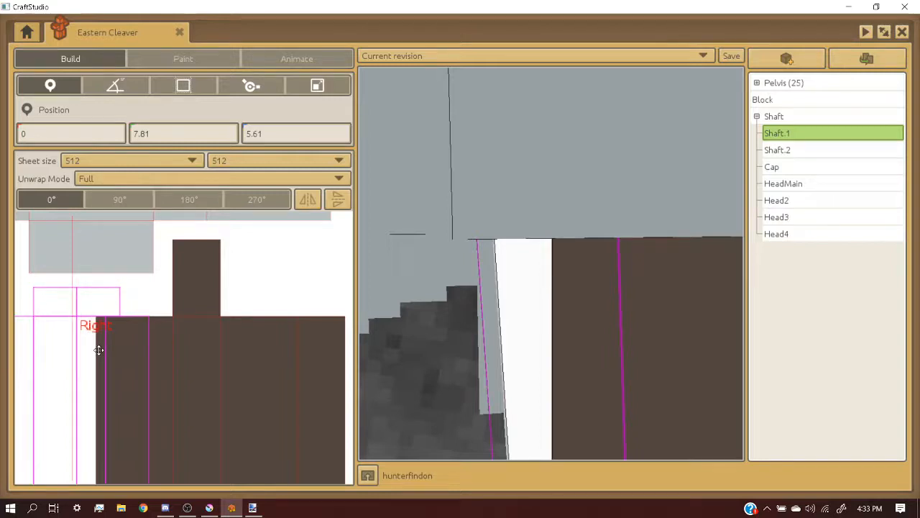
scroll(101, 312, "down", 3)
scroll(92, 364, "up", 3)
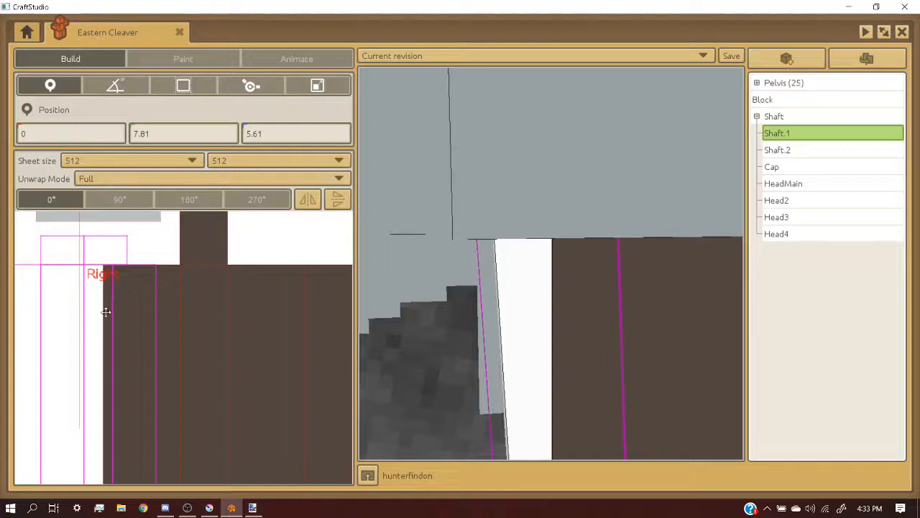
left_click_drag(107, 313, 106, 312)
scroll(108, 280, "down", 2)
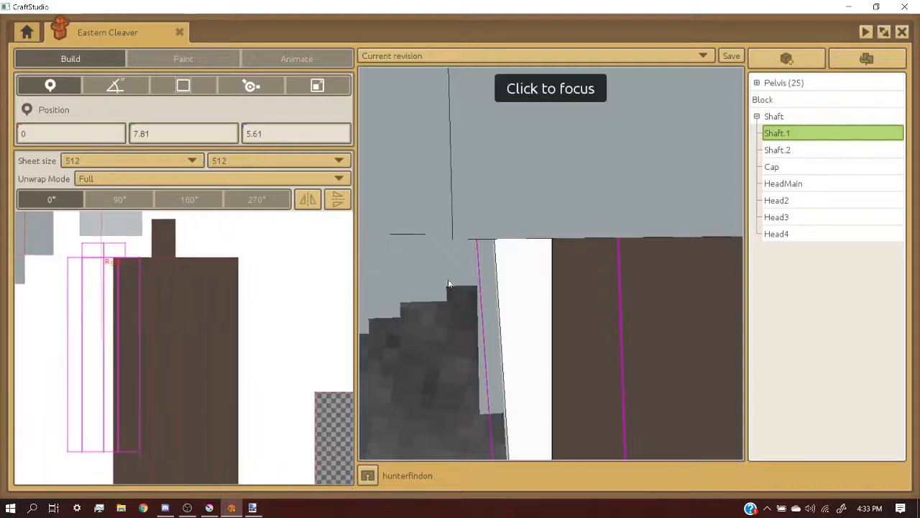
- Set Shaft.1's unwrap mode to Custom and place its Bottom face under the lower end of the Front face
left_click(131, 178)
left_click(94, 232)
scroll(134, 259, "up", 2)
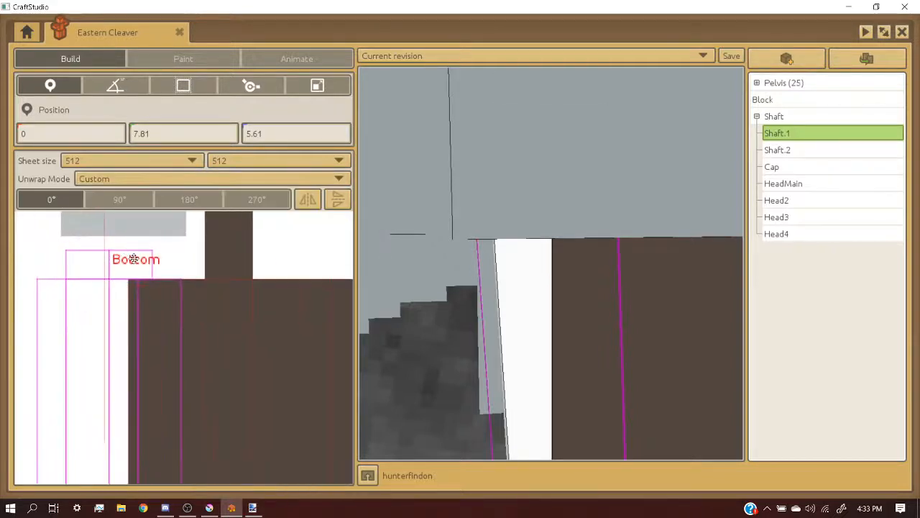
scroll(132, 257, "down", 3)
scroll(132, 280, "up", 3)
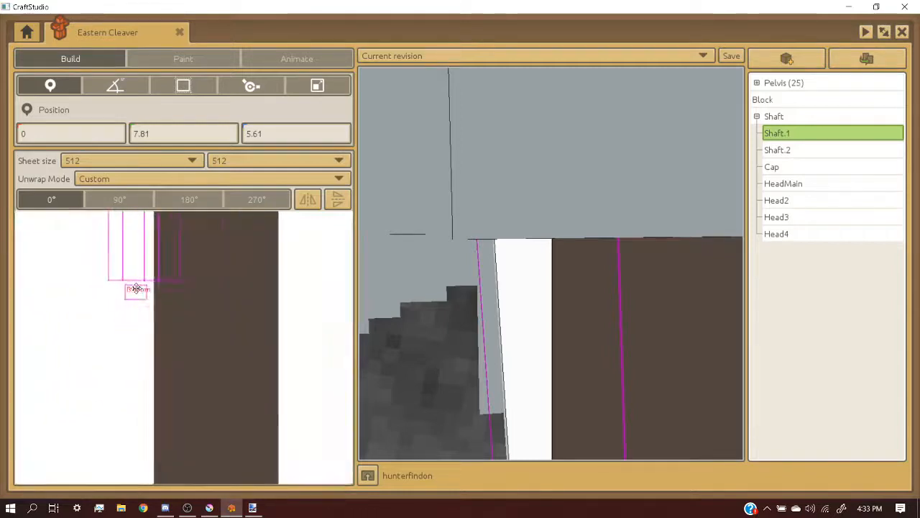
scroll(131, 283, "down", 2)
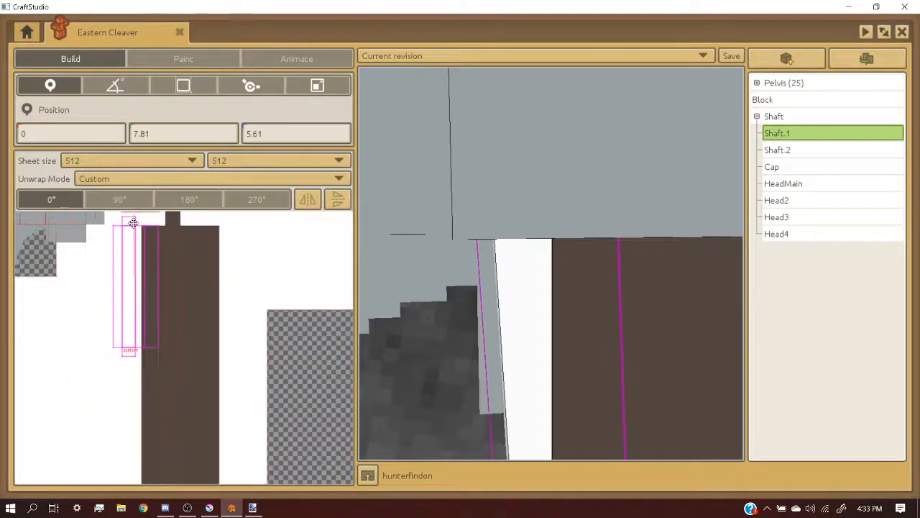
- Overlay Shaft.1's Front face on its Back face in the brown area, and mirror the Front and Left faces horizontally
scroll(108, 276, "up", 3)
scroll(108, 276, "down", 2)
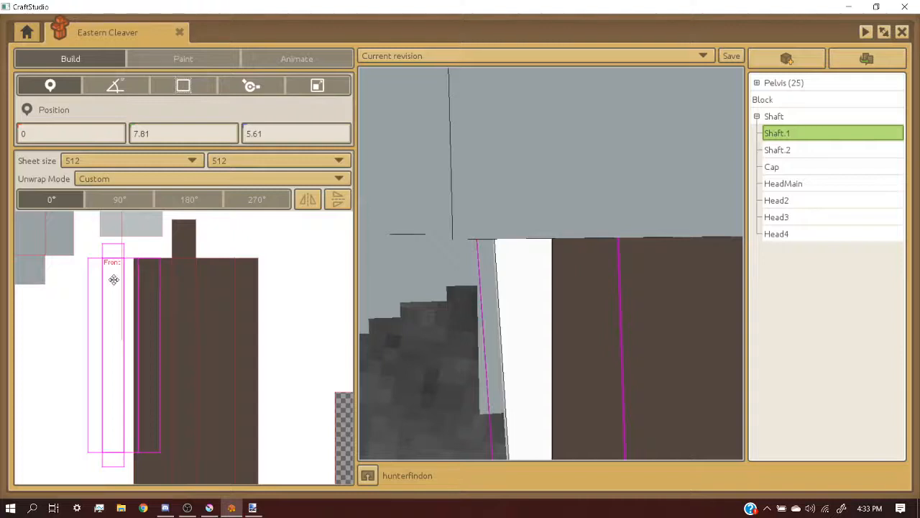
scroll(113, 279, "up", 2)
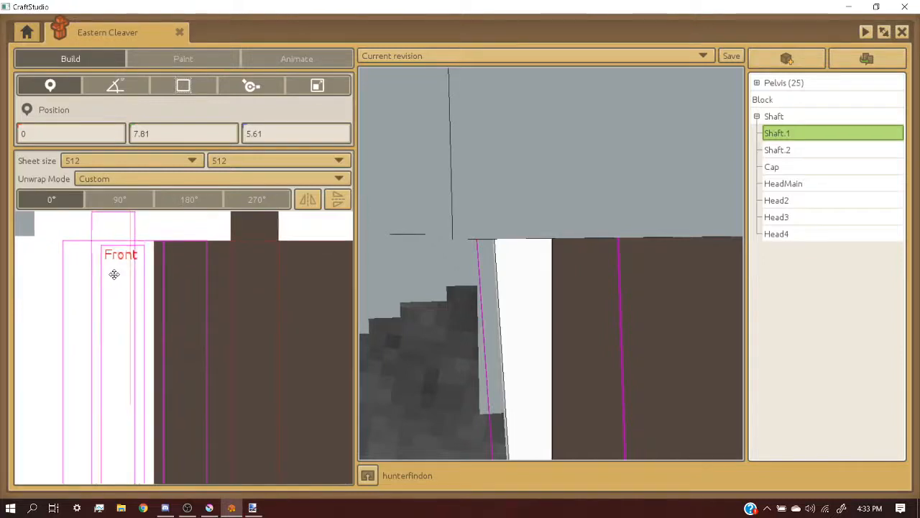
left_click_drag(114, 274, 179, 282)
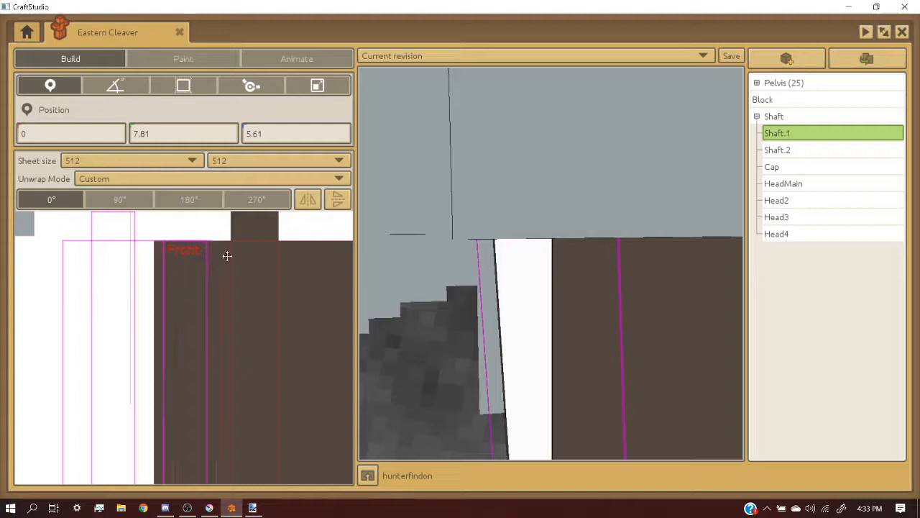
left_click(309, 201)
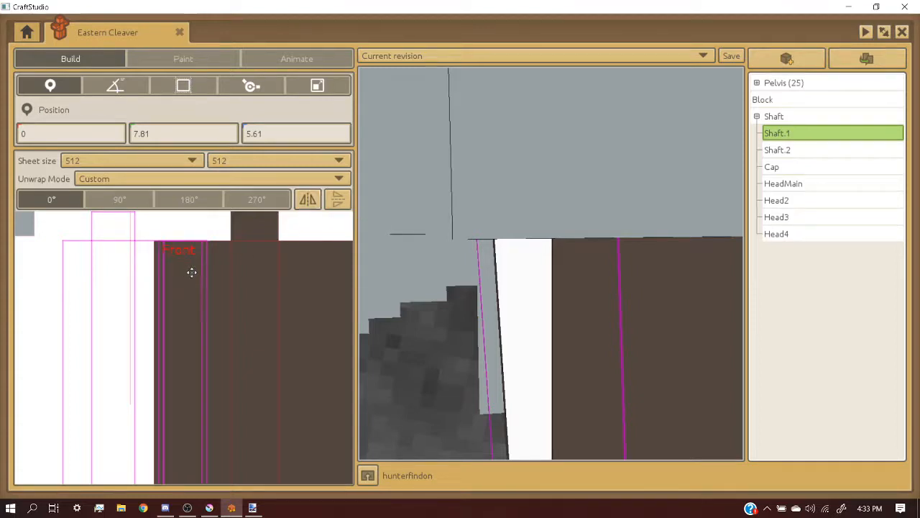
mouse_move(81, 271)
left_mouse_down()
mouse_move(142, 269)
mouse_move(80, 271)
left_mouse_up()
left_click_drag(187, 268, 74, 279)
left_click(305, 203)
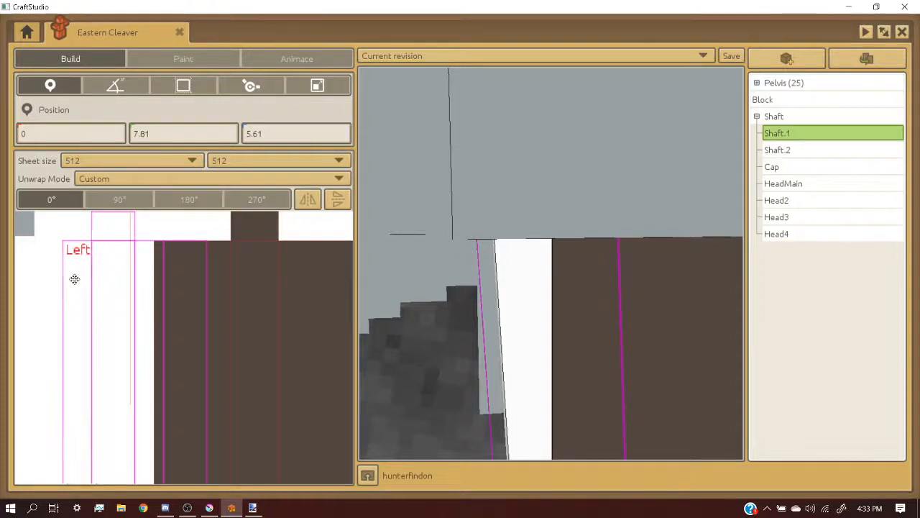
- Select Shaft.2 and move its unwrapped faces beside the upper end of the brown Shaft faces, overlapping their right edge
scroll(123, 257, "down", 4)
scroll(110, 310, "down", 3)
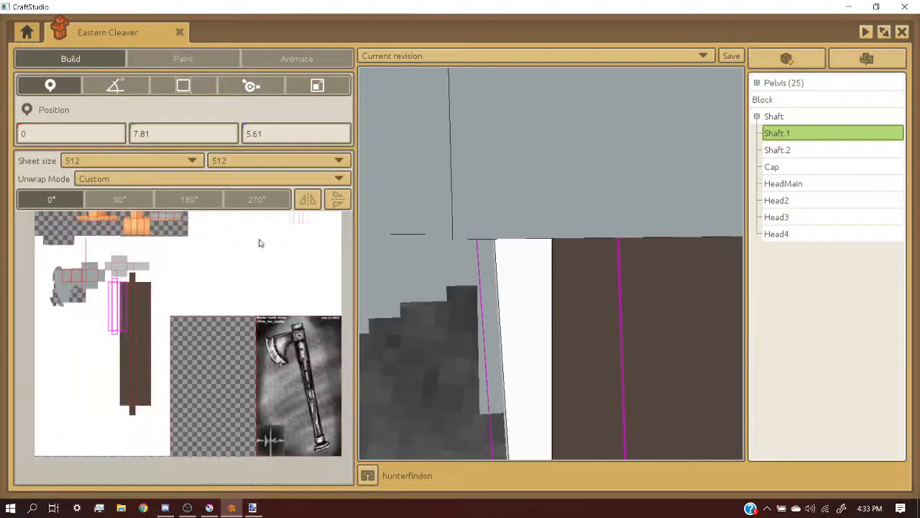
left_click(524, 295)
scroll(524, 295, "down", 3)
scroll(523, 291, "down", 3)
middle_click_drag(522, 290, 568, 287)
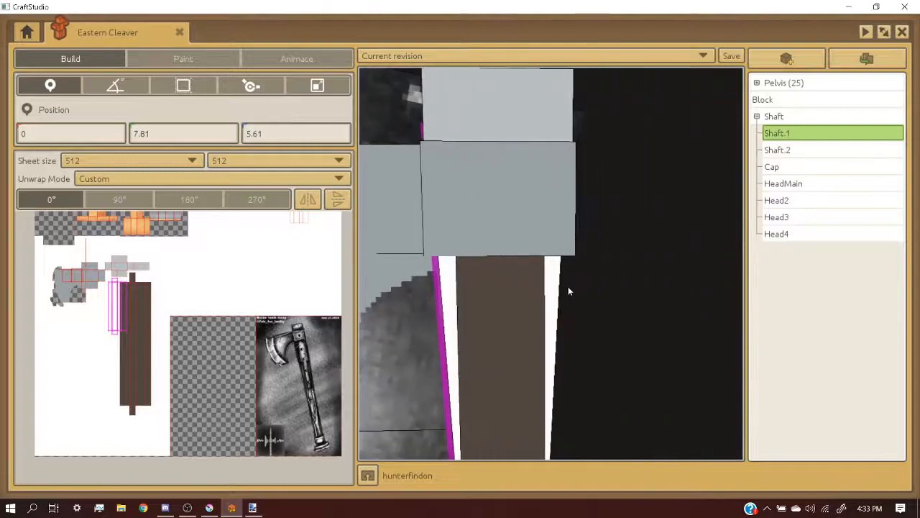
left_click(560, 281)
left_click(547, 282)
scroll(220, 269, "down", 3)
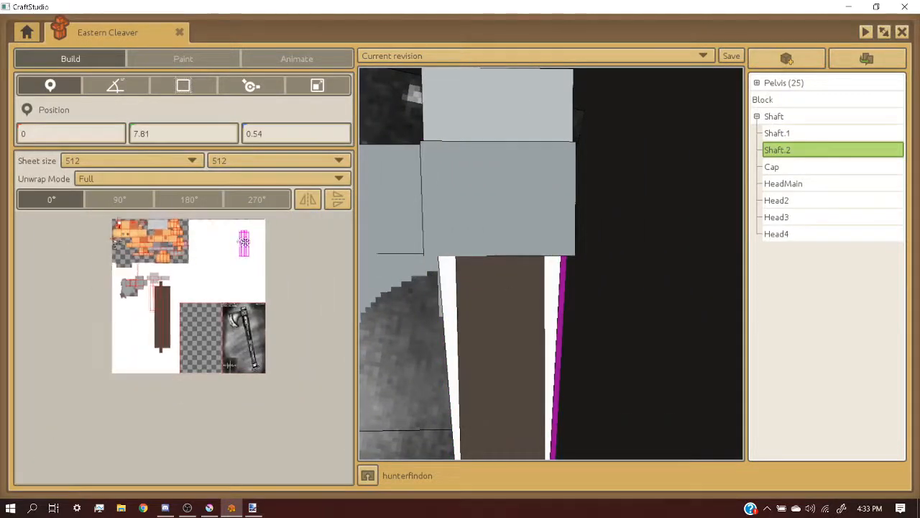
scroll(175, 290, "up", 5)
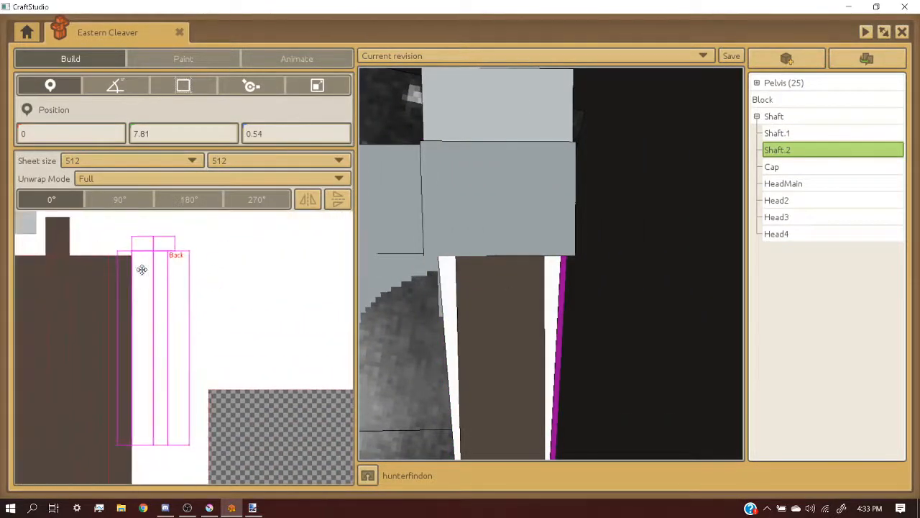
left_click_drag(218, 285, 149, 278)
- Align Shaft.2's unwrapped faces so its Right face straddles the right edge of the brown area
middle_click_drag(381, 272, 405, 276)
right_click_drag(405, 276, 351, 289)
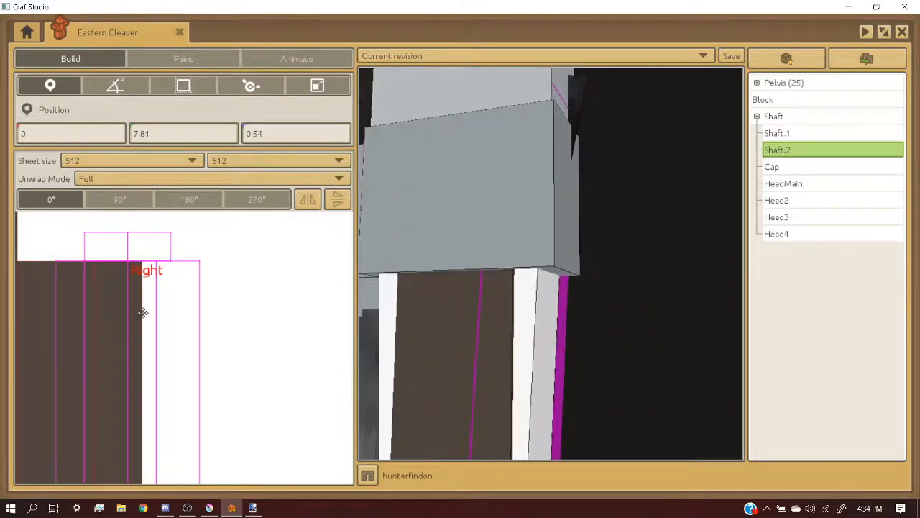
left_click_drag(144, 312, 146, 312)
right_click_drag(434, 317, 334, 315)
mouse_move(551, 287)
right_mouse_down()
mouse_move(637, 287)
mouse_move(539, 289)
right_mouse_up()
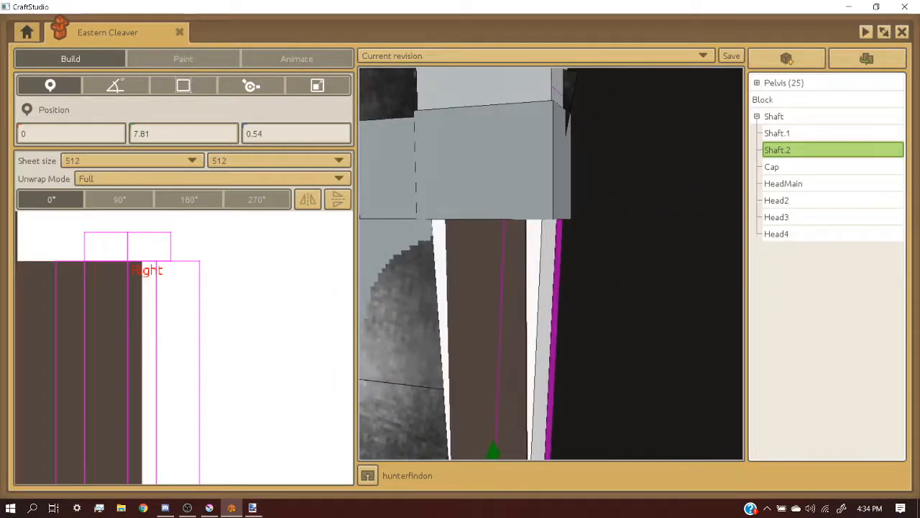
scroll(267, 326, "down", 3)
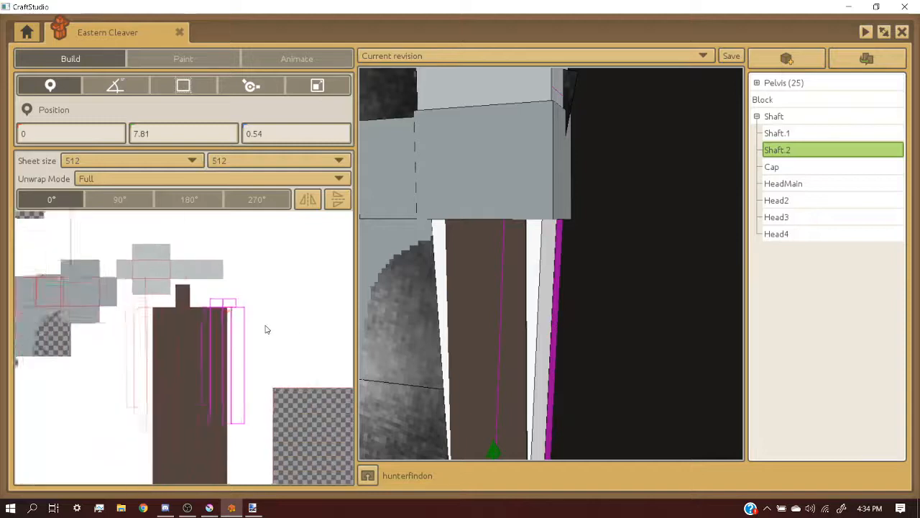
scroll(267, 326, "up", 4)
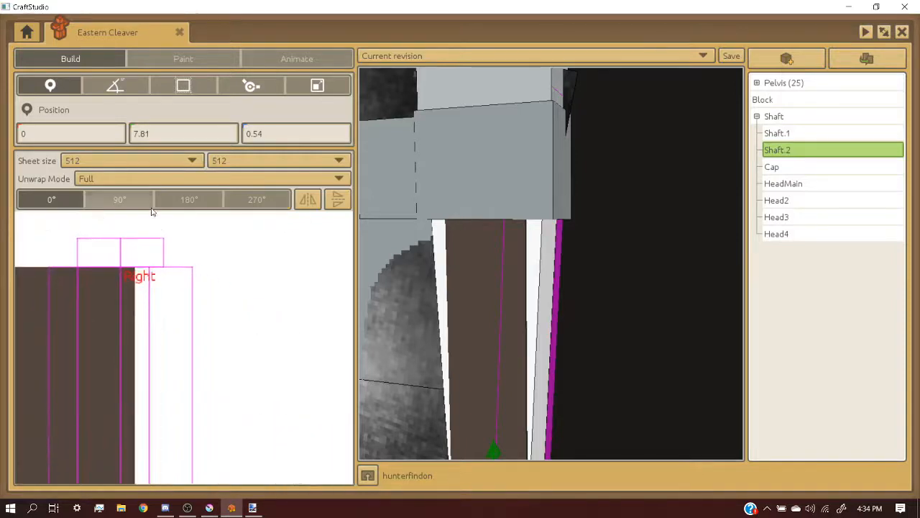
- Set Shaft.2's unwrap mode to Custom, overlay its Left face on its Right face and mirror it horizontally
left_click(136, 179)
left_click(129, 234)
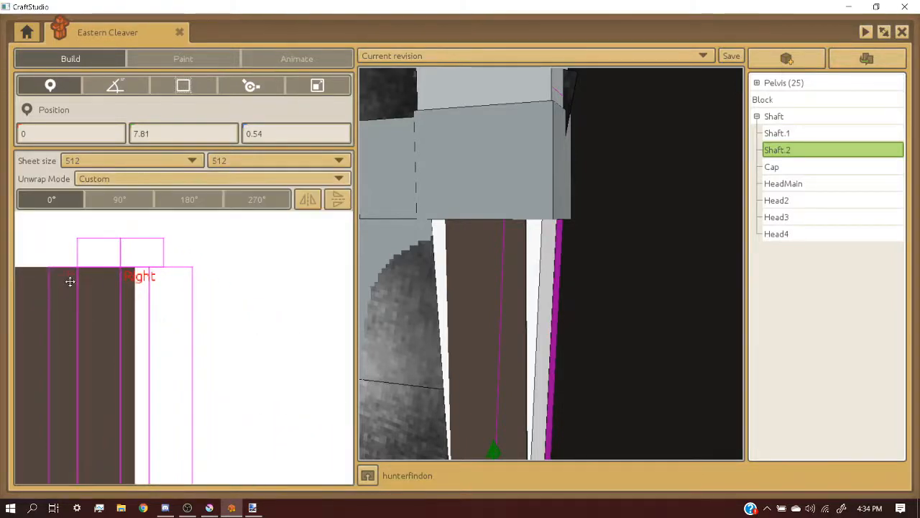
left_click_drag(64, 282, 126, 282)
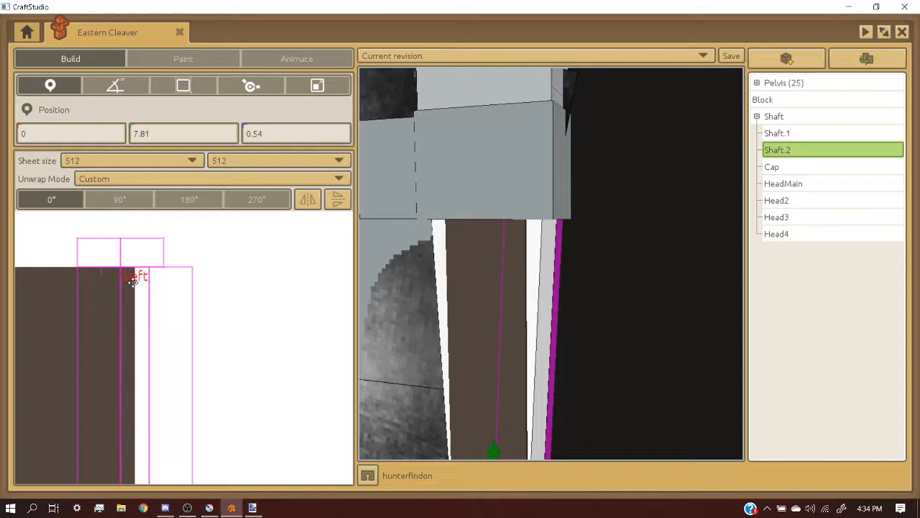
left_click(308, 200)
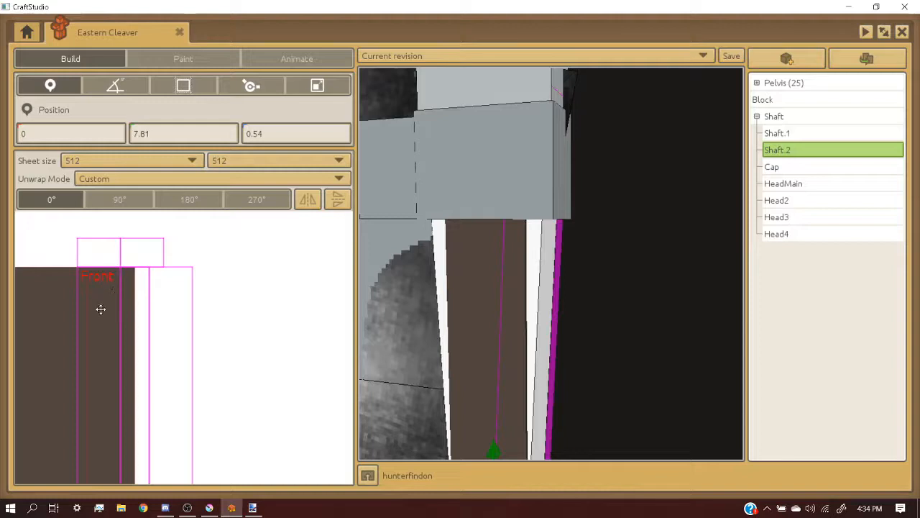
- Place Shaft.2's Top face above and its Bottom face below the outer wide face beside the brown area
scroll(114, 271, "down", 4)
left_click_drag(115, 271, 131, 382)
scroll(123, 377, "up", 4)
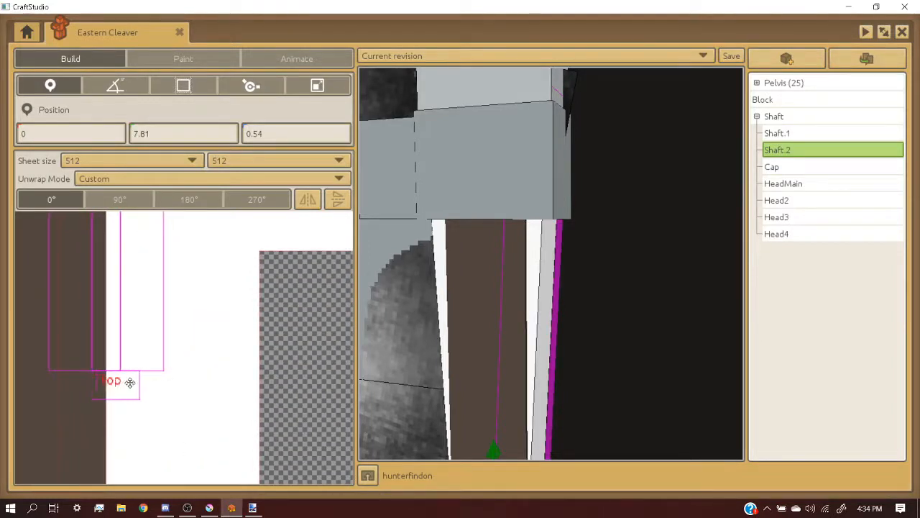
scroll(145, 384, "down", 3)
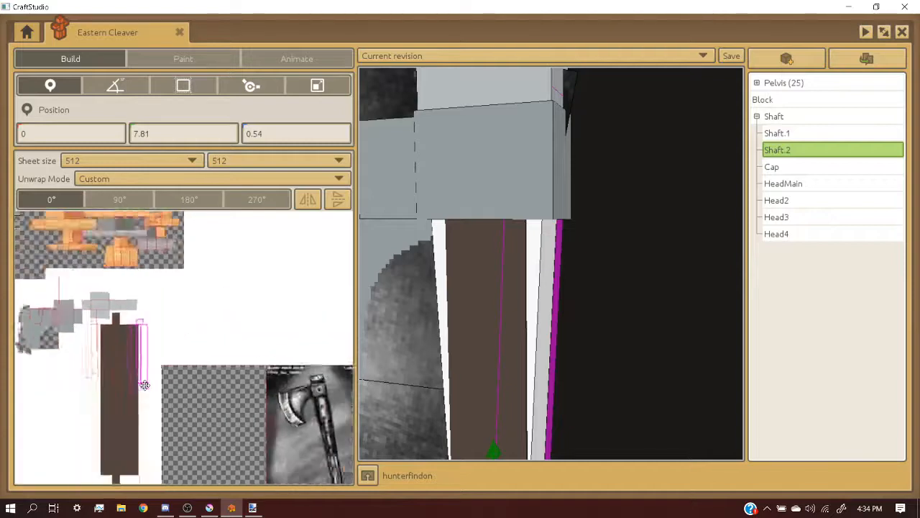
scroll(143, 385, "up", 2)
left_click_drag(144, 386, 196, 272)
scroll(157, 338, "down", 1)
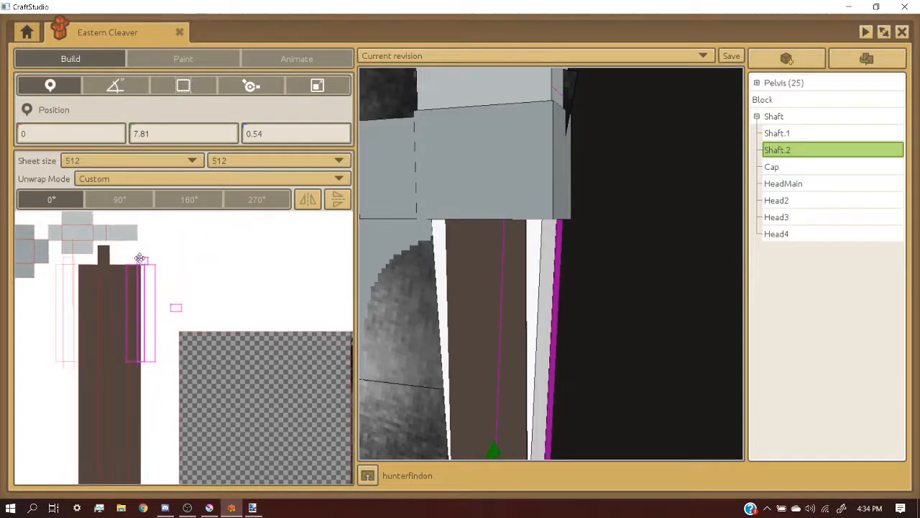
scroll(151, 368, "up", 2)
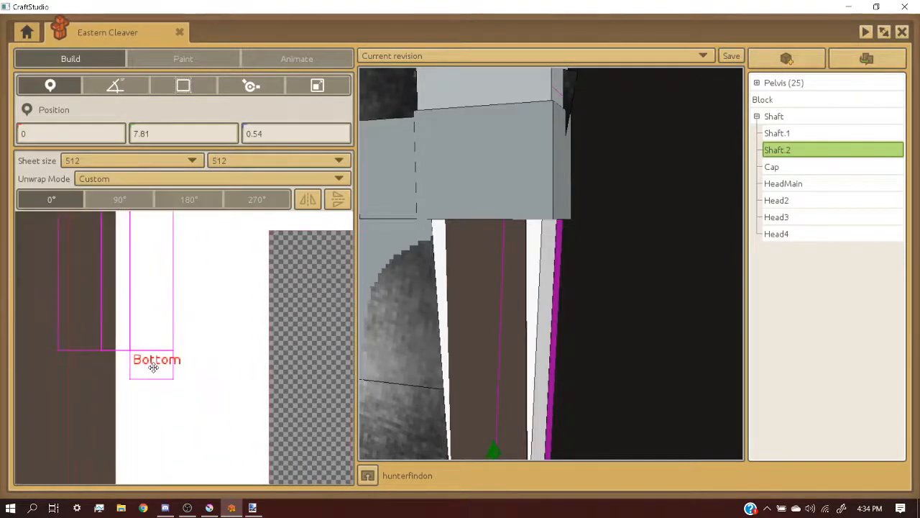
scroll(158, 363, "down", 2)
scroll(173, 347, "up", 1)
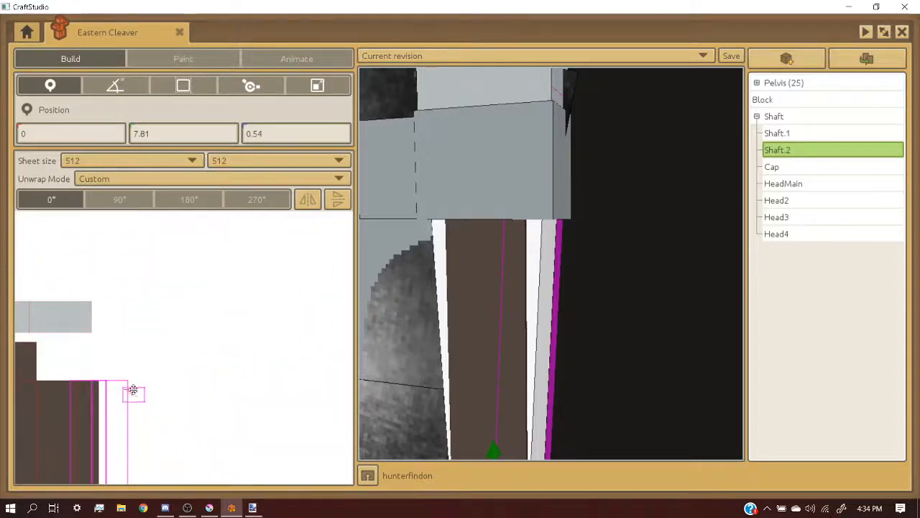
scroll(117, 368, "down", 3)
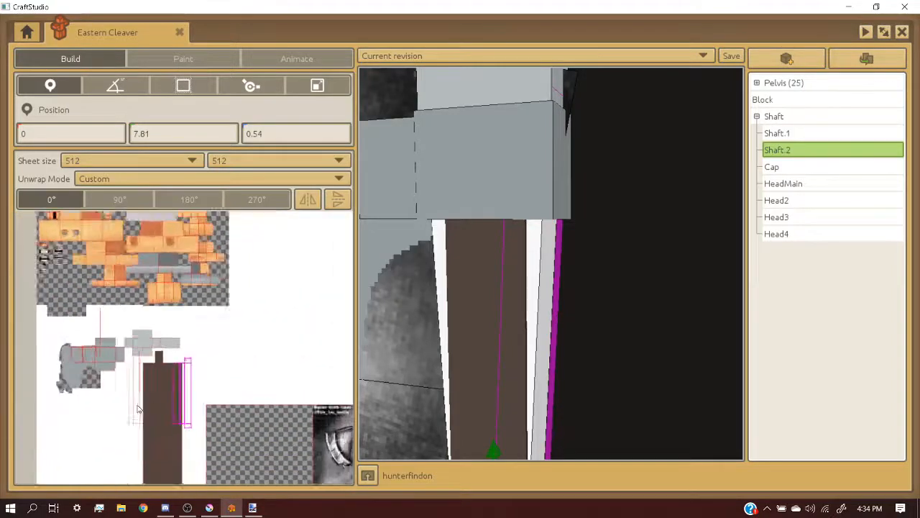
- Select Shaft.1 and overlay its outermost narrow side face on the narrow face between its two wide faces
scroll(144, 360, "up", 4)
middle_click_drag(513, 278, 534, 278)
scroll(534, 278, "up", 2)
key("a")
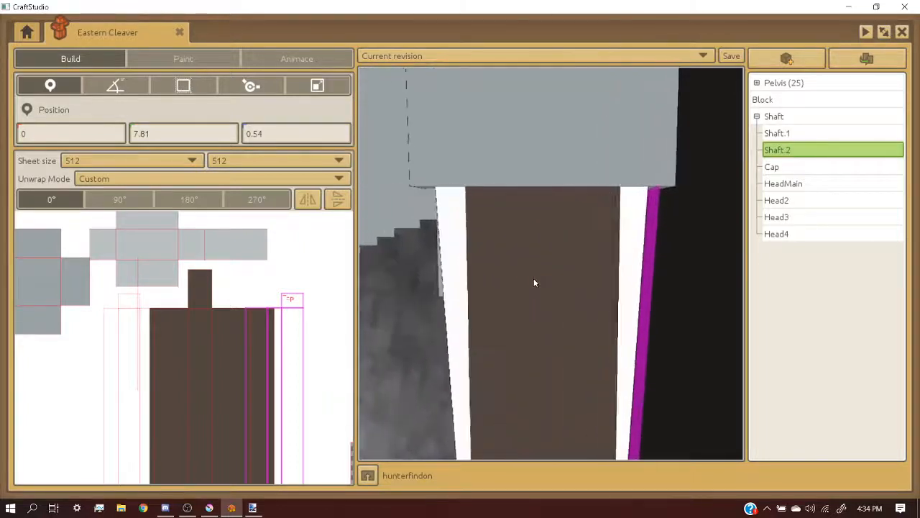
left_click(610, 249)
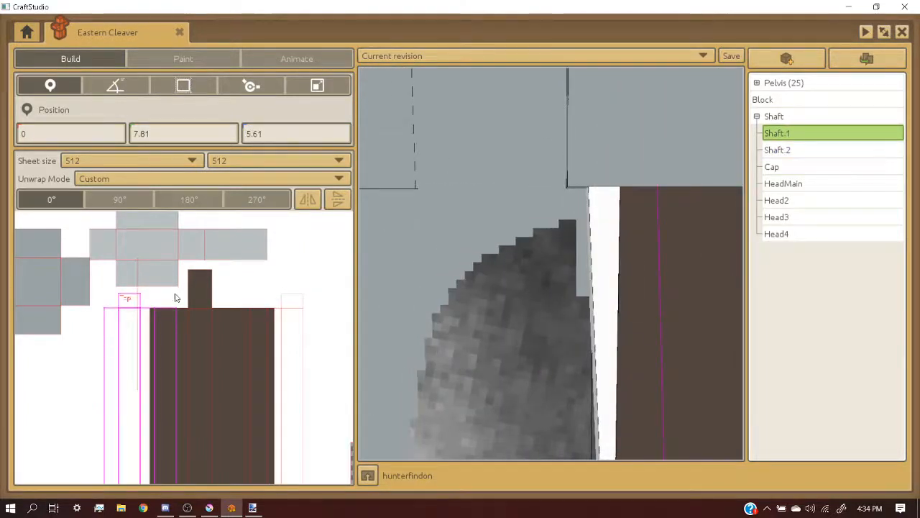
scroll(177, 294, "down", 1)
scroll(165, 328, "up", 4)
mouse_move(121, 302)
left_mouse_down()
mouse_move(41, 297)
mouse_move(115, 294)
left_mouse_up()
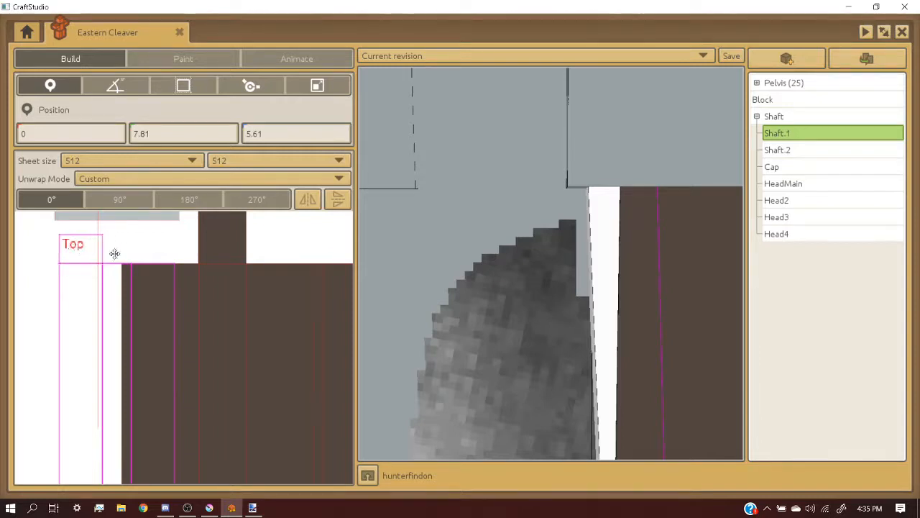
scroll(115, 253, "down", 3)
scroll(117, 302, "up", 3)
scroll(126, 322, "down", 3)
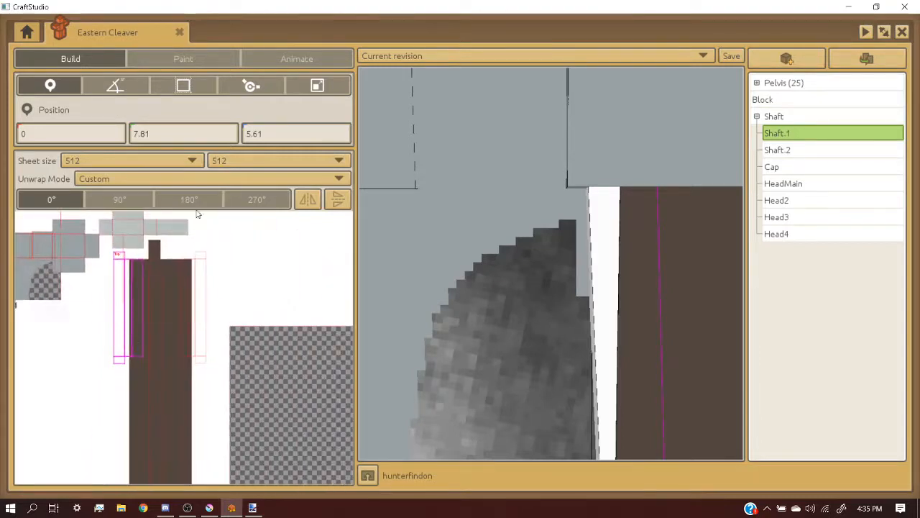
- Paint Shaft.1's unpainted faces dark brown, including its Top, its Bottom and the narrow gap beside the Shaft area
left_click(188, 58)
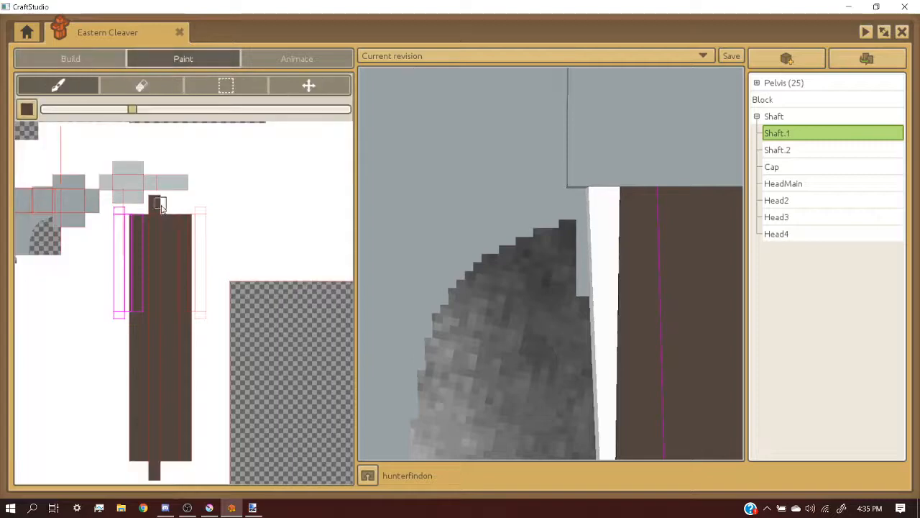
scroll(112, 227, "up", 4)
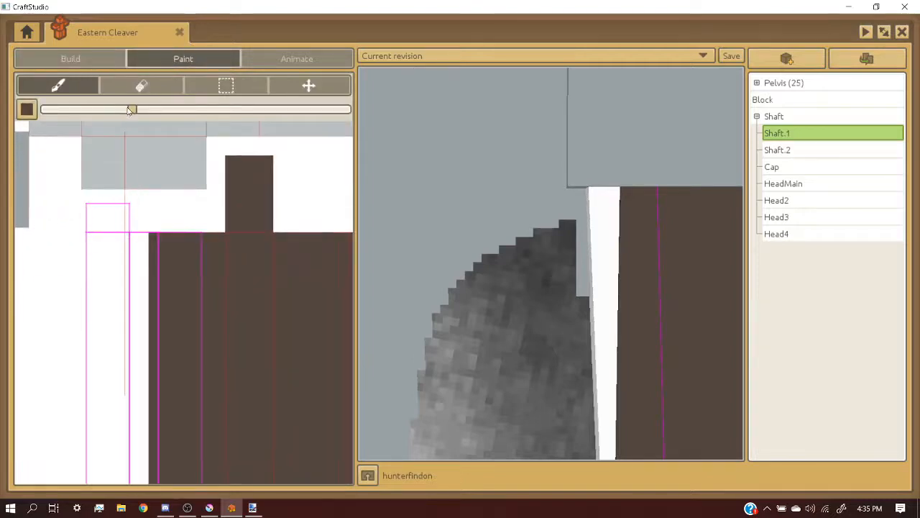
scroll(107, 380, "down", 3)
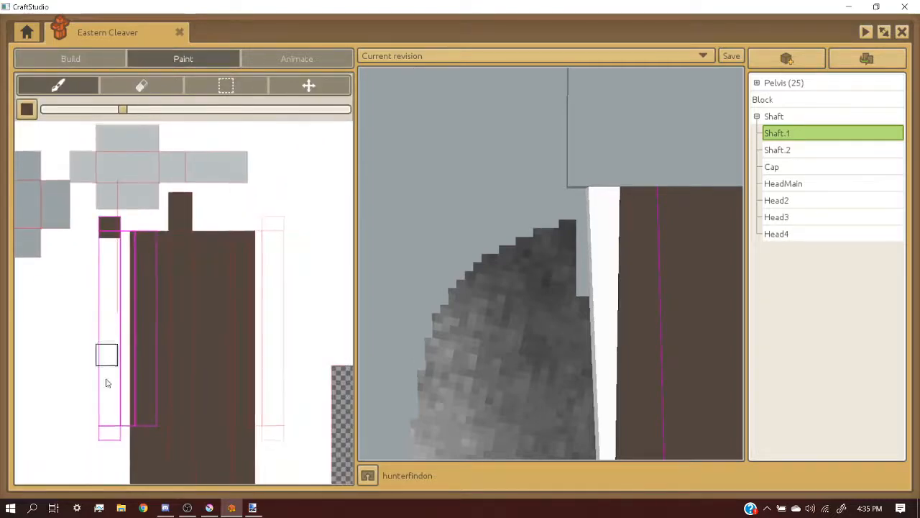
scroll(119, 429, "up", 5)
scroll(116, 424, "down", 2)
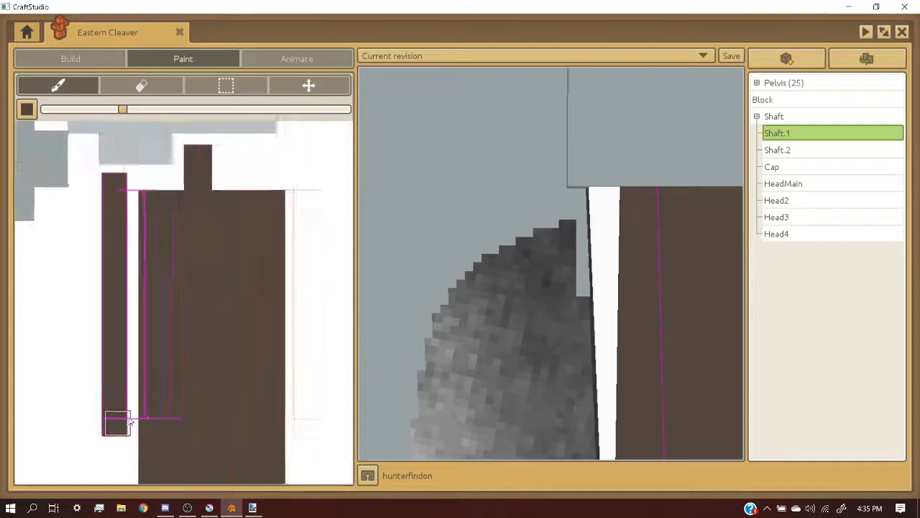
scroll(126, 422, "up", 2)
scroll(125, 410, "down", 3)
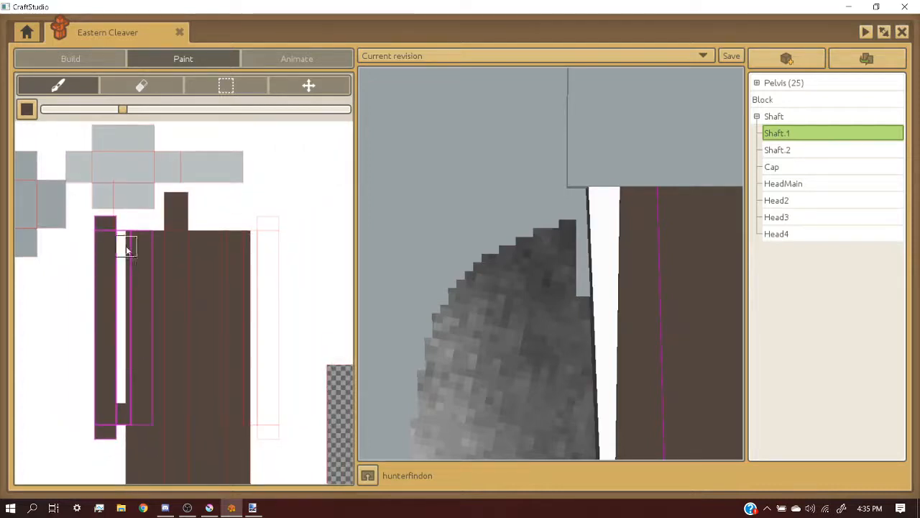
scroll(127, 246, "up", 1)
left_click(121, 235, "shift")
scroll(64, 305, "down", 1)
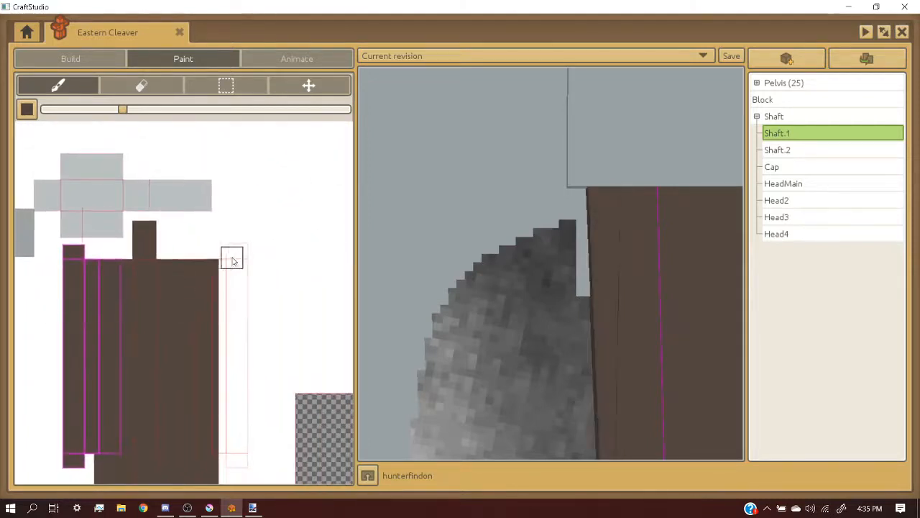
- Paint Shaft.2's unpainted faces the same dark brown, including its Top, its Bottom and the gap beside the Shaft area
scroll(237, 255, "up", 3)
left_click(238, 255)
scroll(239, 255, "down", 3)
scroll(247, 373, "up", 3)
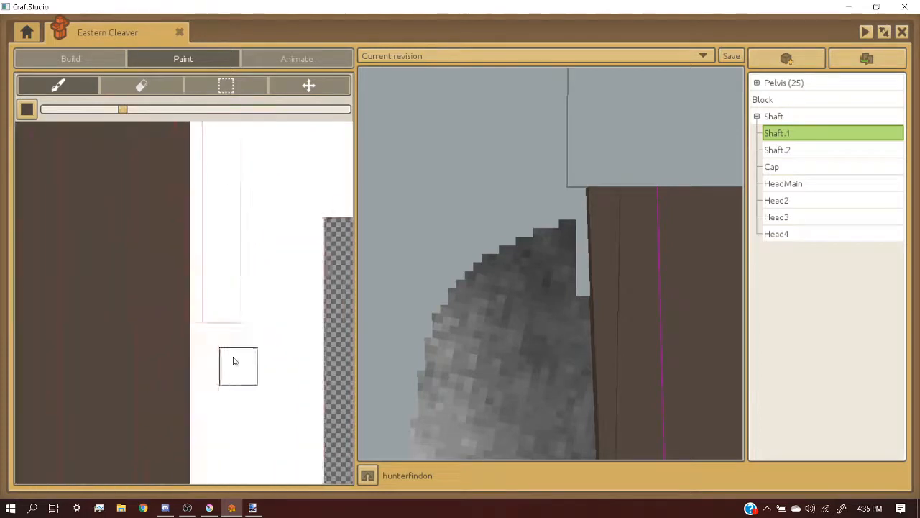
left_click(218, 323, "shift")
left_click(190, 305)
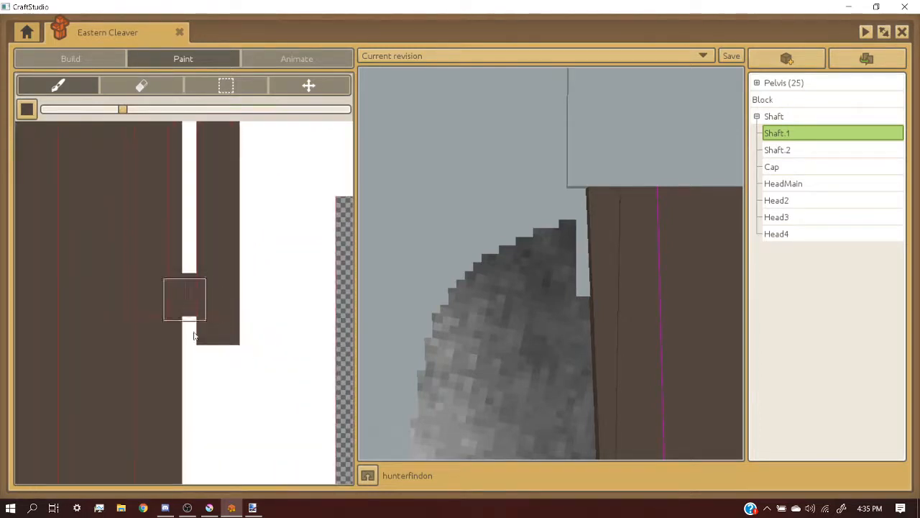
scroll(185, 304, "down", 3)
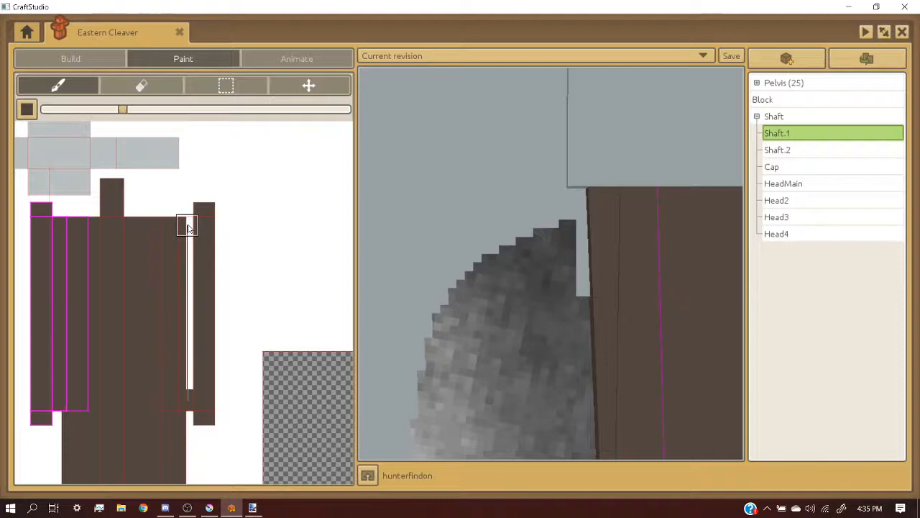
left_click(187, 227, "shift")
- Select the Cap block and sample its light grey as the brush colour
scroll(565, 322, "down", 10)
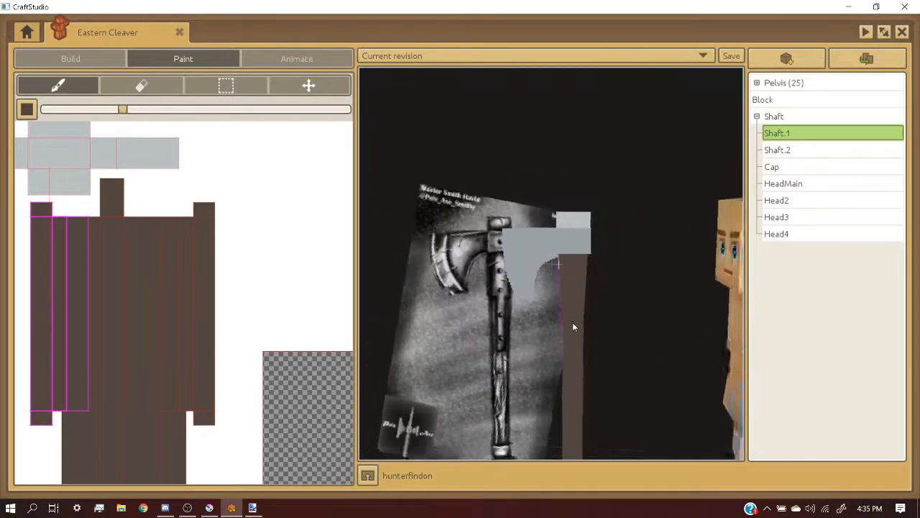
scroll(573, 322, "up", 5)
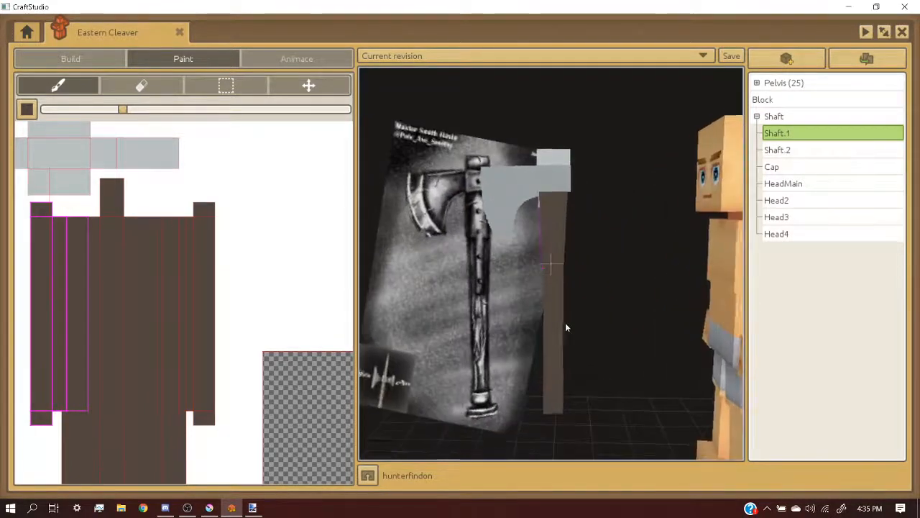
scroll(565, 322, "up", 5)
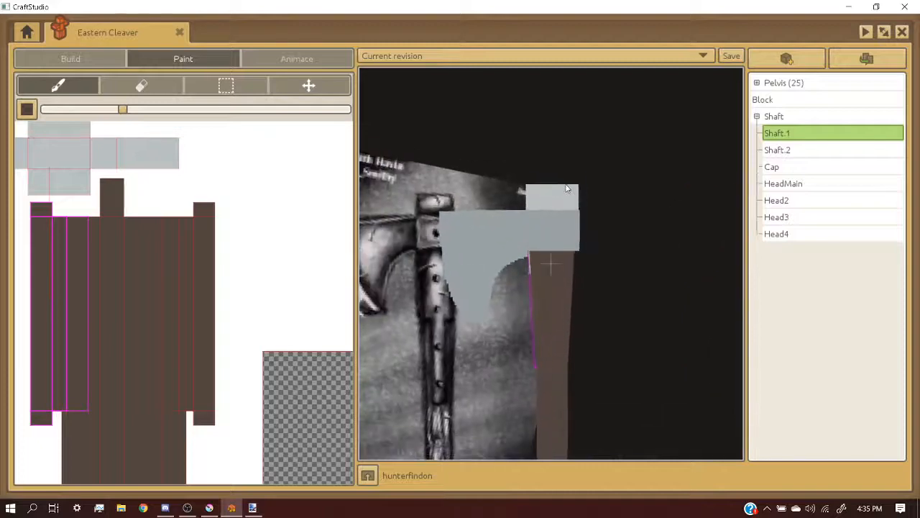
left_click(570, 195)
scroll(151, 304, "down", 4)
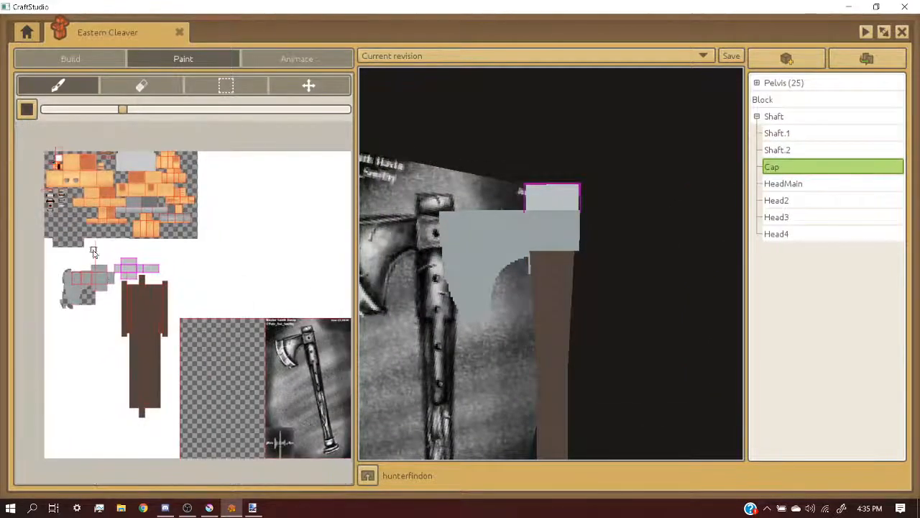
scroll(155, 276, "up", 2)
scroll(194, 343, "down", 2)
scroll(195, 341, "up", 4)
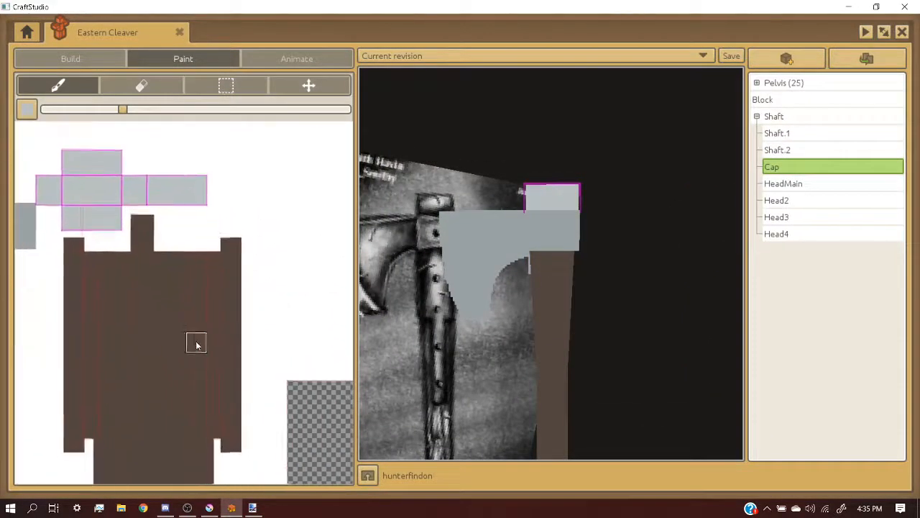
- Enlarge the brush and paint a square light grey patch on the upper part of the brown shaft texture
left_click_drag(128, 110, 141, 137)
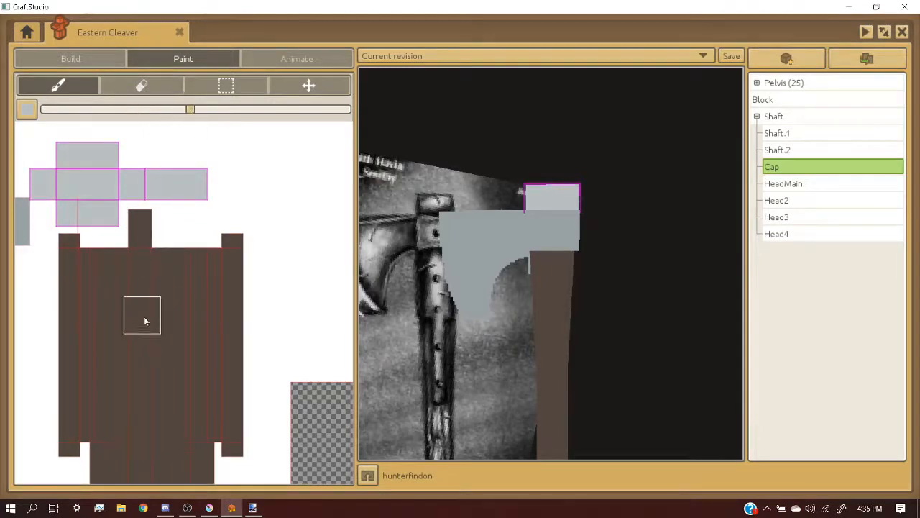
scroll(144, 320, "up", 2)
left_click(148, 280)
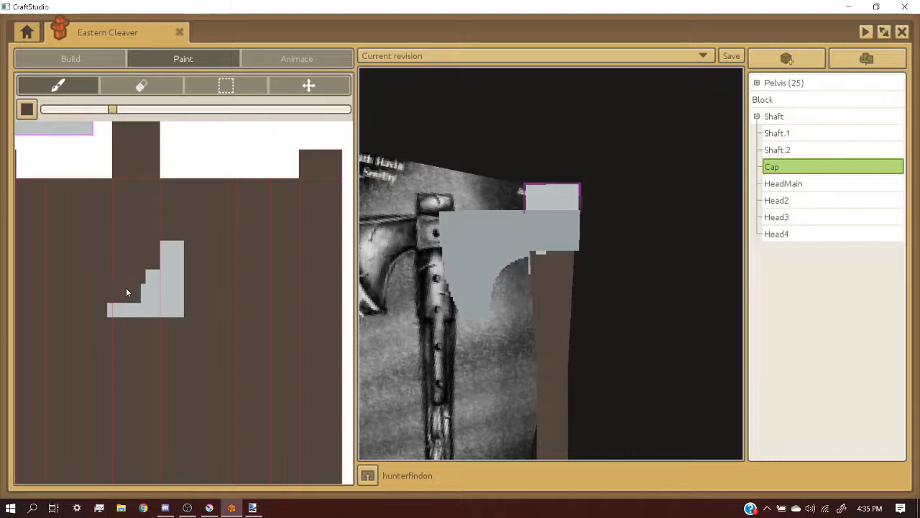
- Paint dark brown back over the grey patch with a smaller brush, leaving only a thin horizontal bar
left_click_drag(125, 288, 127, 313)
scroll(171, 251, "up", 1)
left_click_drag(174, 225, 169, 329)
left_click(168, 342)
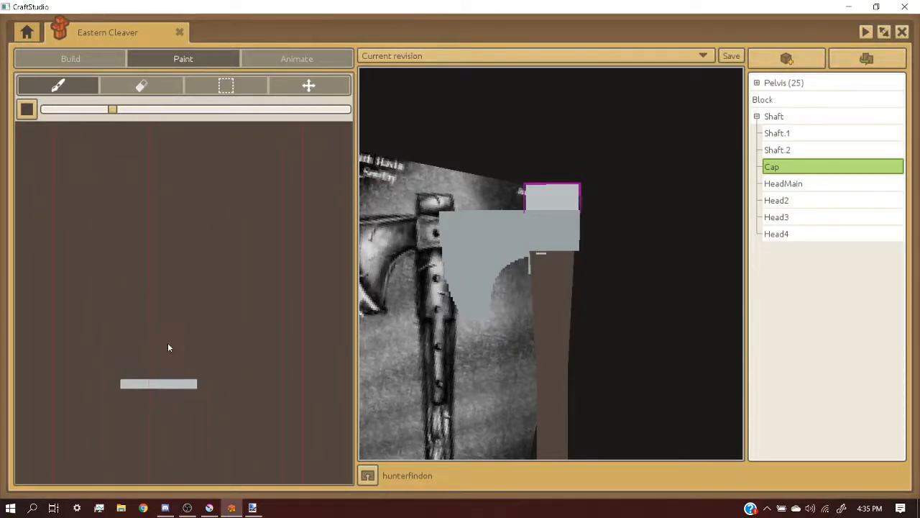
- Reduce the brush to its smallest size and add a short row of light grey pixels on top of the bar
left_click_drag(112, 108, 16, 115)
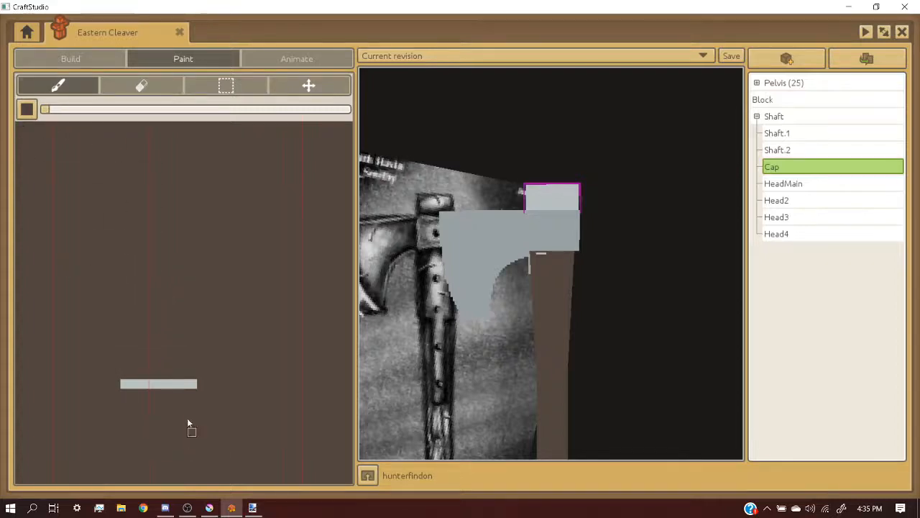
scroll(187, 420, "up", 1)
right_click(180, 355)
left_click(185, 330)
left_click_drag(185, 331, 146, 333)
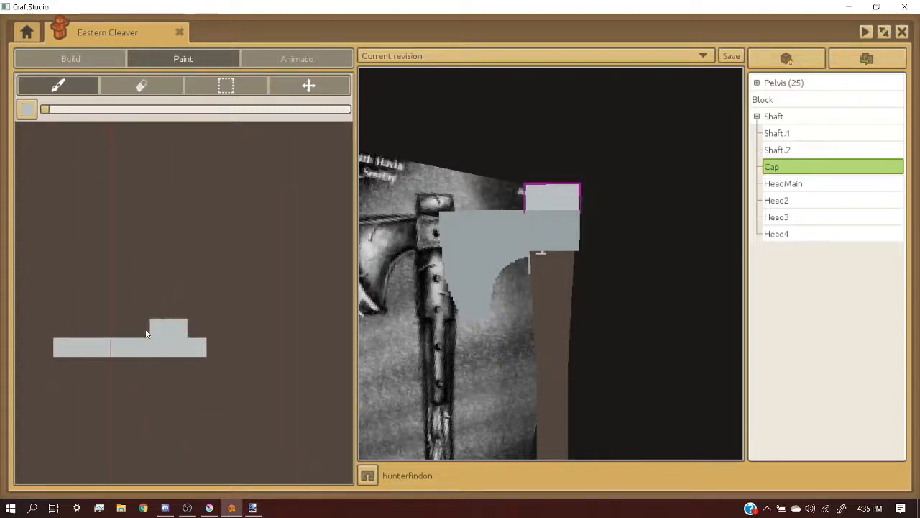
scroll(509, 277, "up", 8)
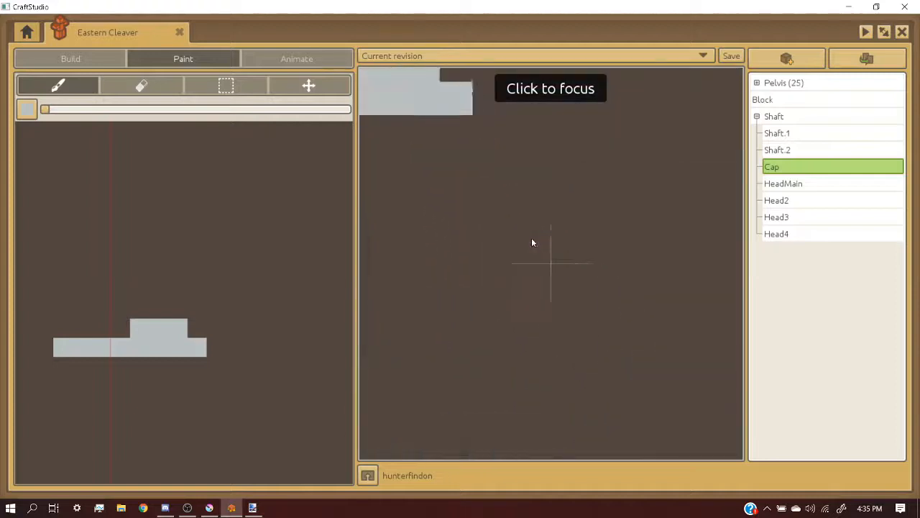
scroll(531, 238, "down", 3)
right_click(262, 311)
mouse_move(189, 328)
left_mouse_down()
mouse_move(132, 333)
mouse_move(196, 334)
left_mouse_up()
- Sample the shaft's brown as the brush colour and darken it to H 17, S 35, L 37
right_click(139, 348)
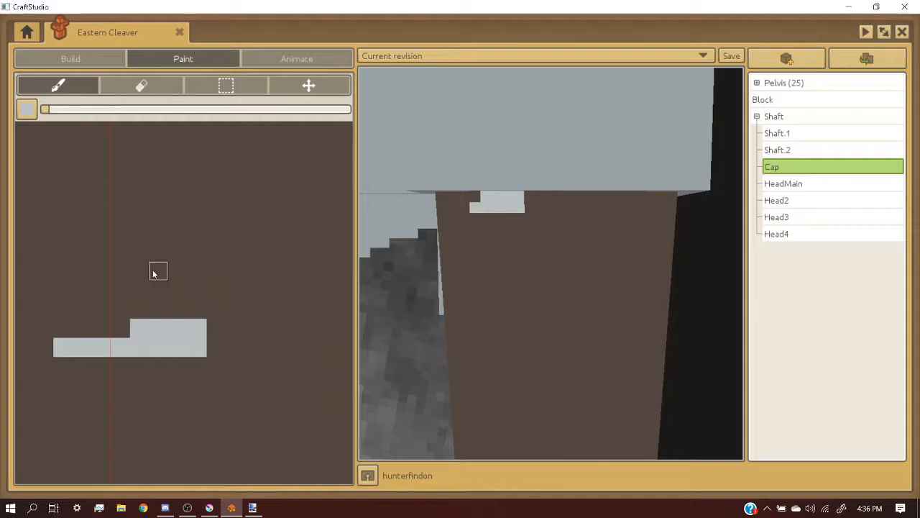
left_click(27, 109)
left_click_drag(91, 173, 73, 173)
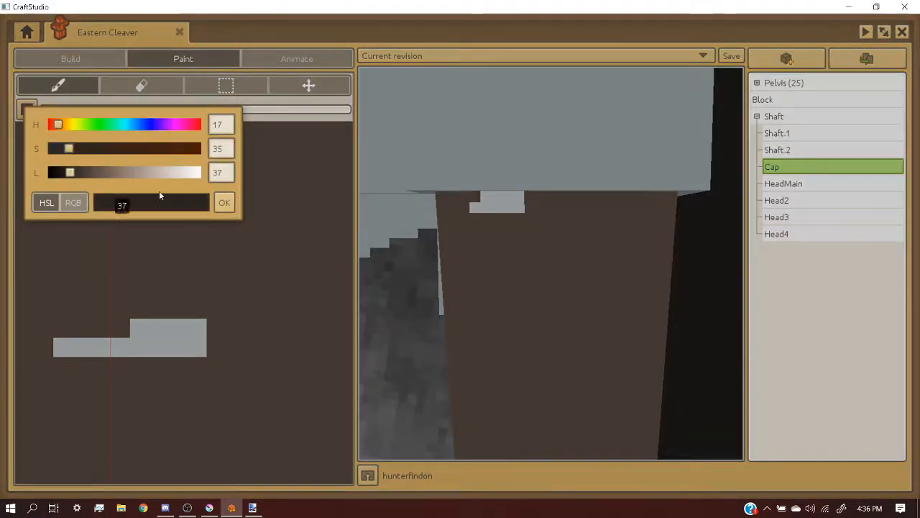
left_click(224, 203)
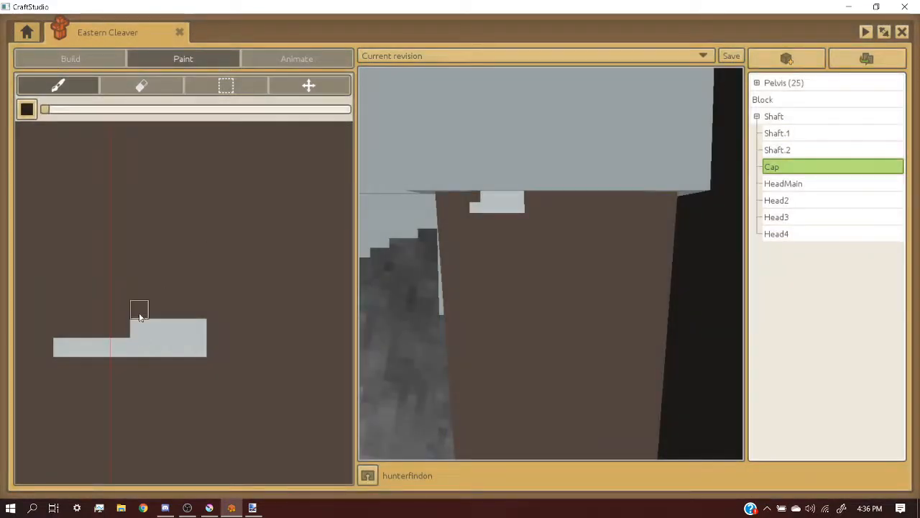
- Paint a thin, straight dark brown line from just above the light grey pixels to the shaft texture's right edge
scroll(174, 309, "down", 2)
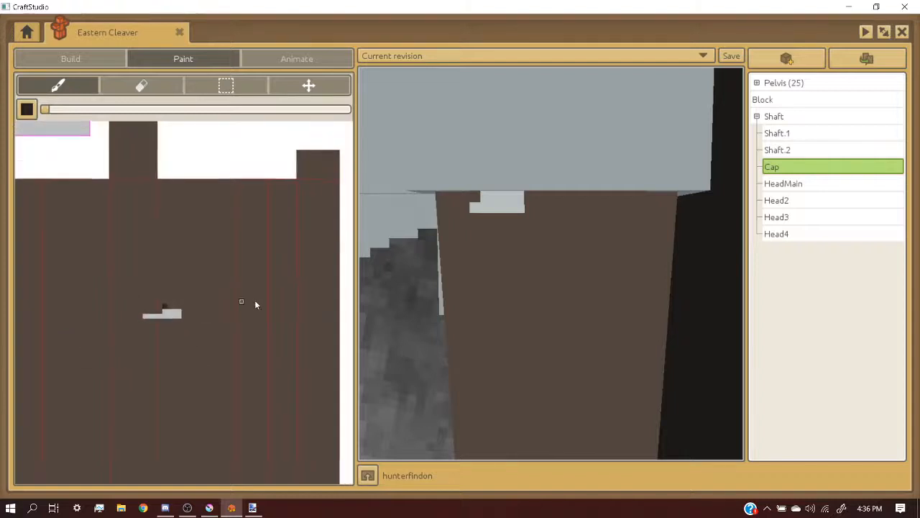
left_click(336, 307, "shift")
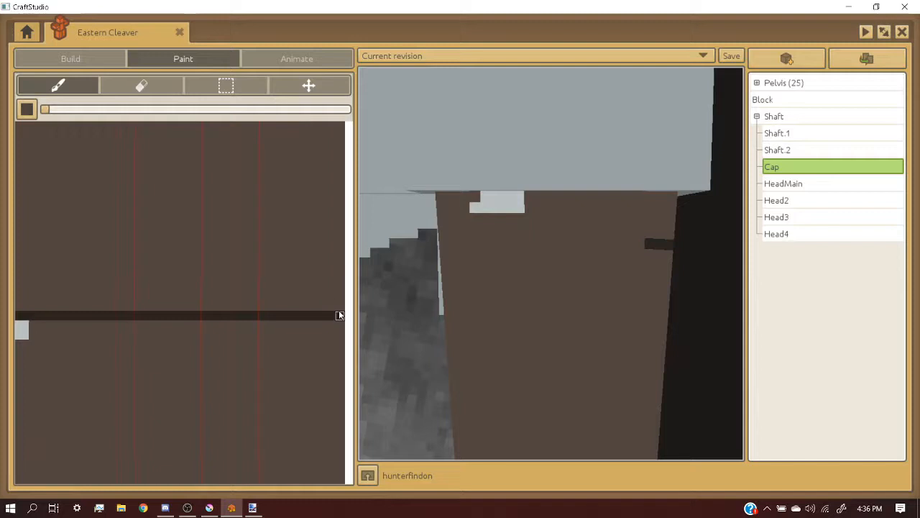
scroll(340, 315, "down", 3)
- Select the Shaft.2 block on the axe and raise it to a Y position of 10.5
middle_click_drag(601, 239, 593, 239)
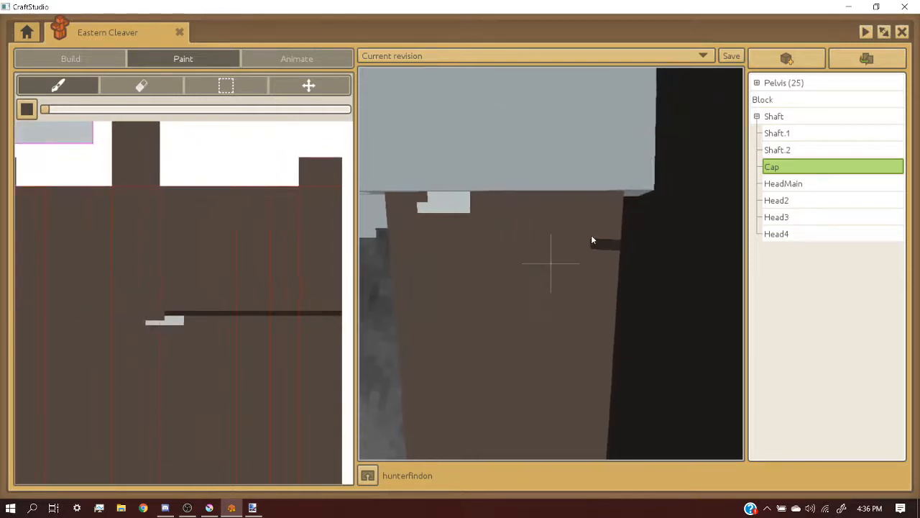
left_click(591, 239)
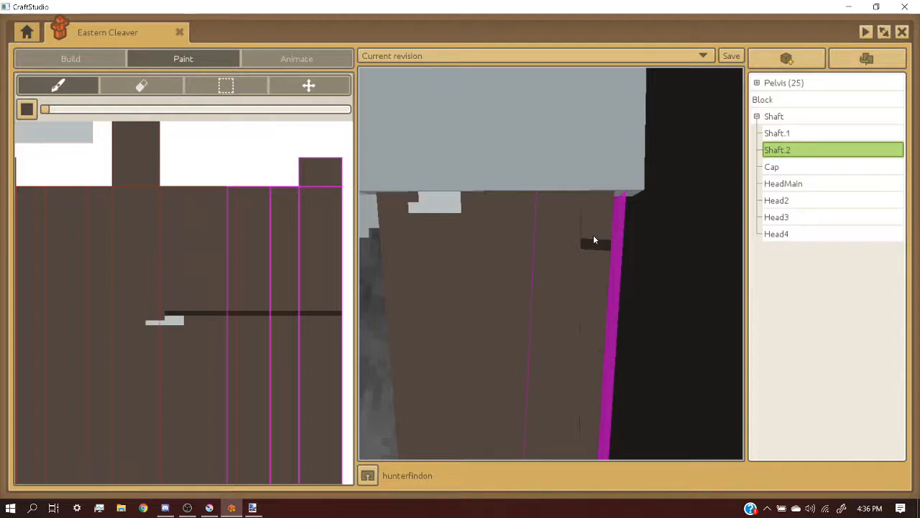
scroll(227, 204, "down", 3)
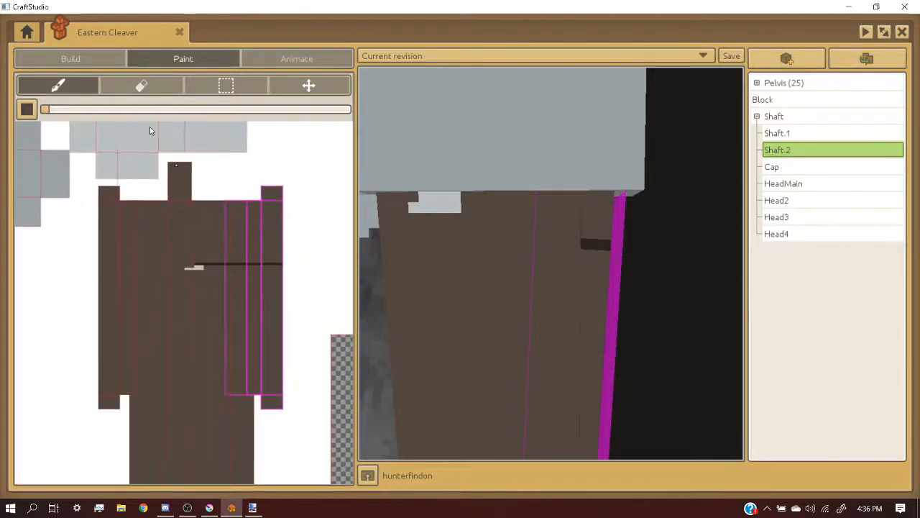
left_click(70, 58)
scroll(575, 220, "down", 3)
scroll(591, 235, "up", 3)
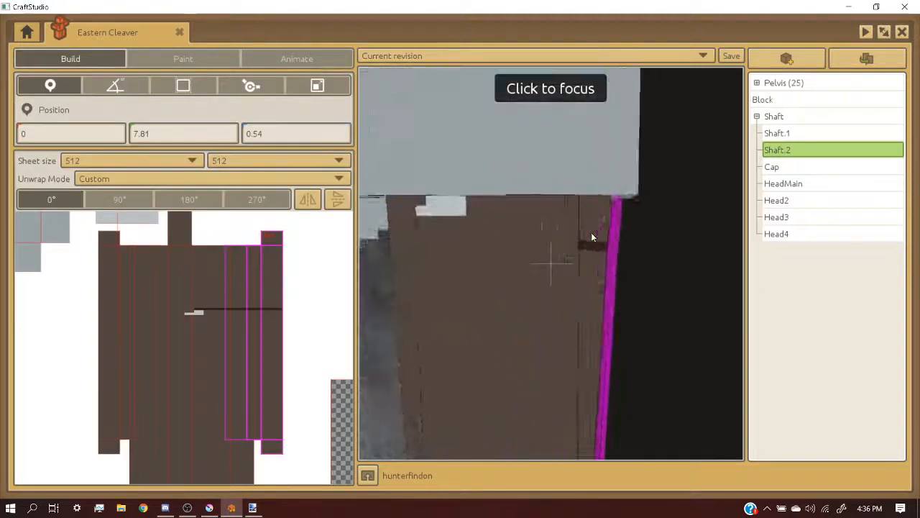
scroll(591, 235, "down", 3)
left_click(588, 246)
right_click_drag(551, 263, 586, 246)
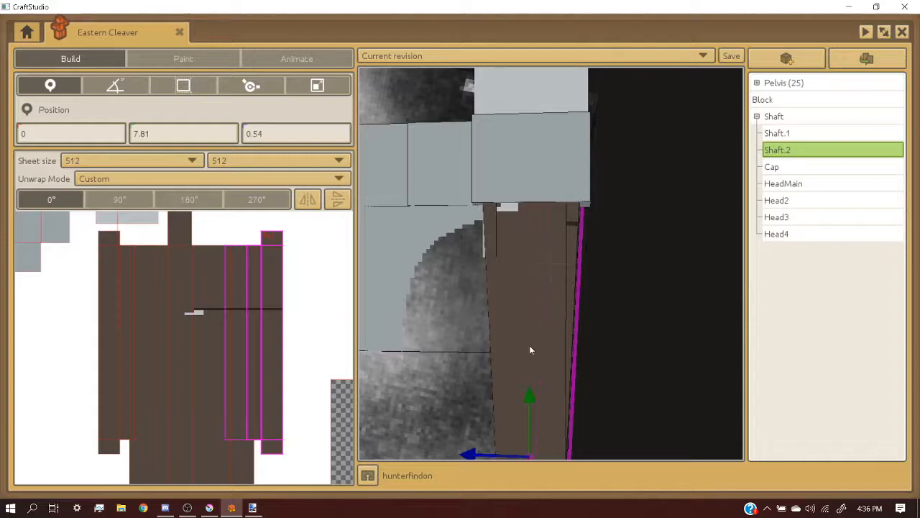
scroll(603, 181, "up", 4)
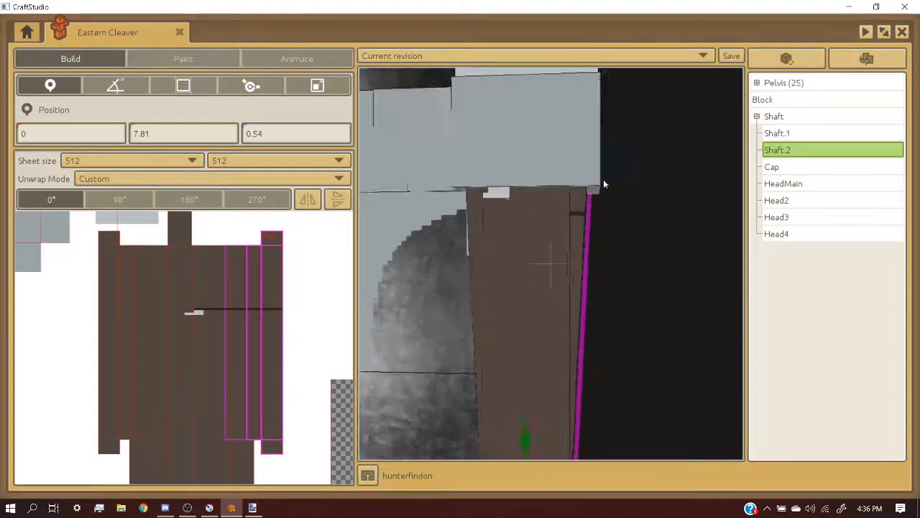
scroll(594, 164, "down", 3)
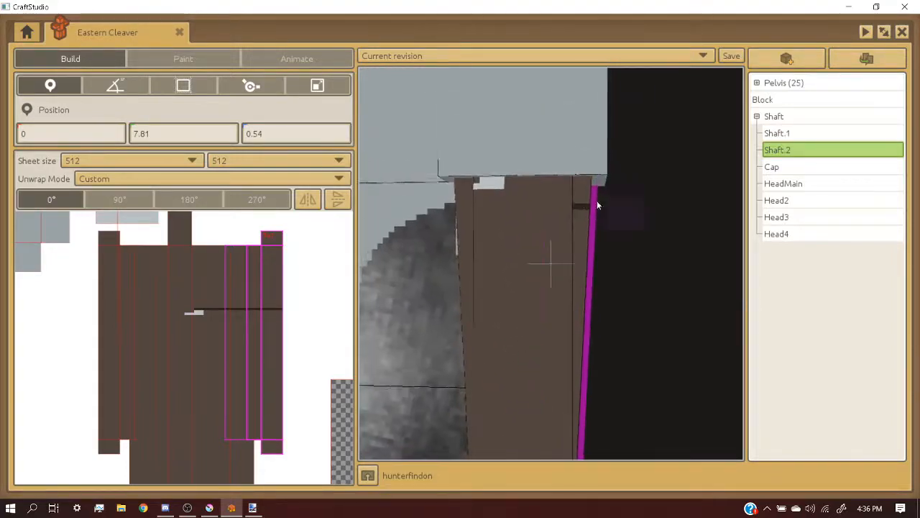
scroll(578, 198, "down", 2)
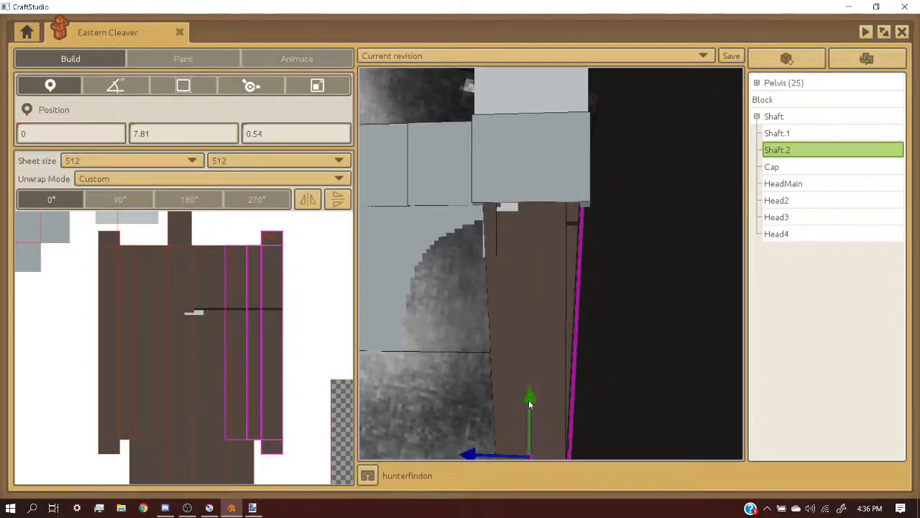
left_click_drag(529, 399, 527, 382)
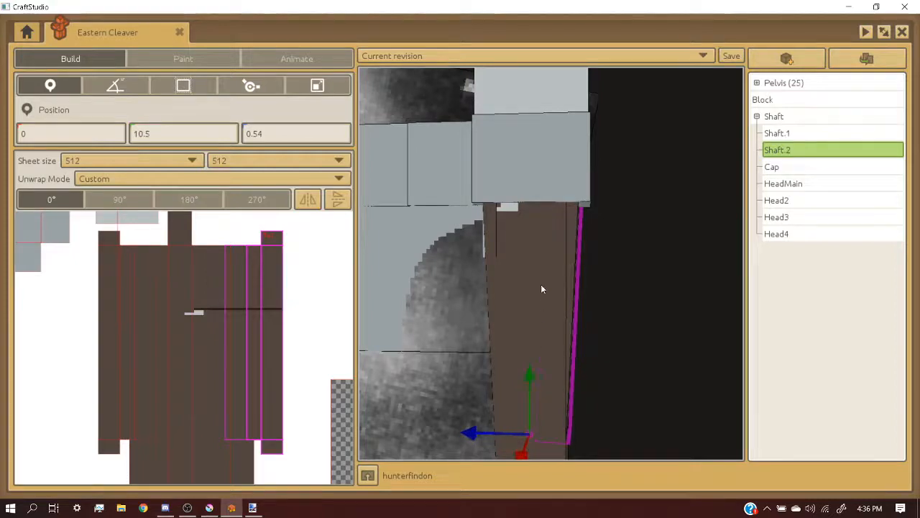
- Return to texture painting and continue the thin dark brown line straight to the shaft texture's left edge
right_click_drag(541, 285, 568, 266)
key("a")
left_click(155, 59)
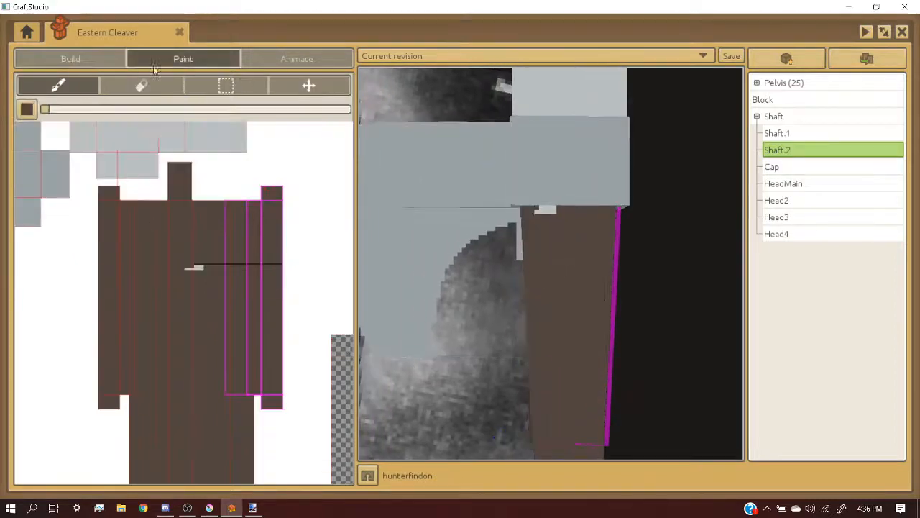
scroll(251, 273, "up", 4)
scroll(268, 271, "down", 2)
scroll(166, 269, "up", 2)
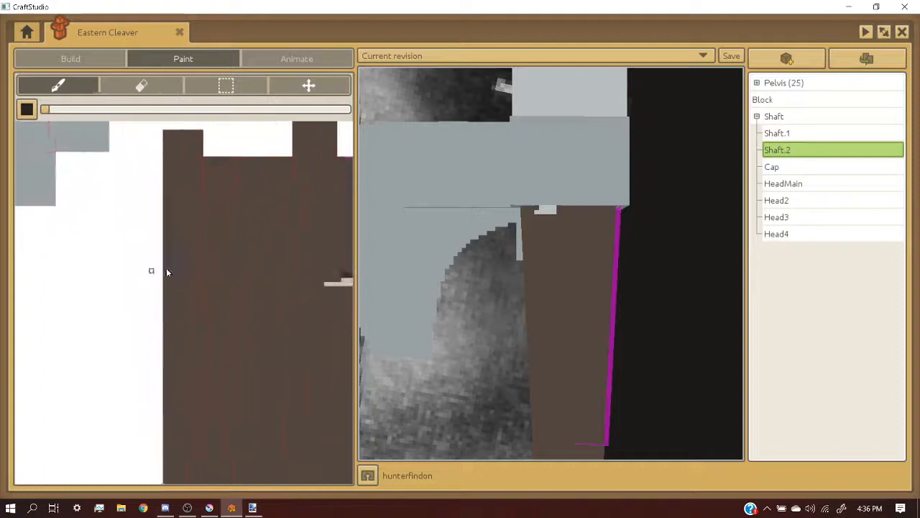
left_click(165, 278, "shift")
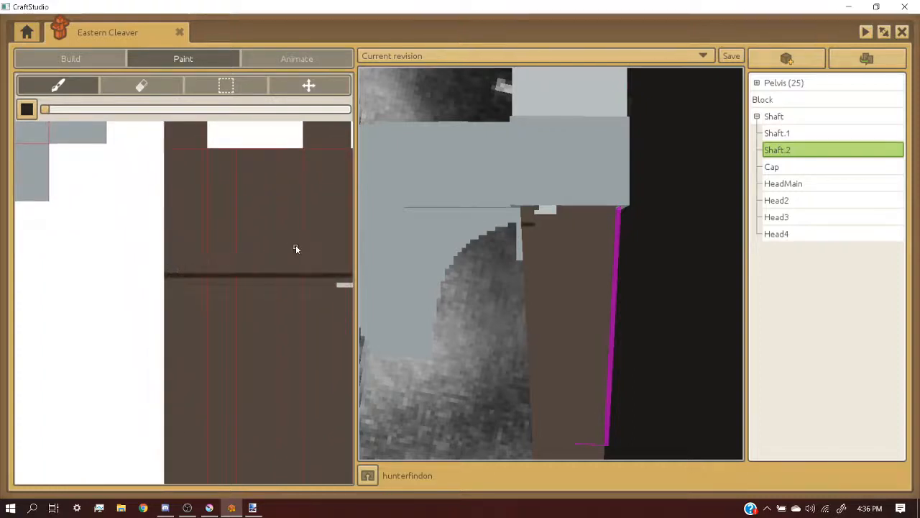
- Select the Shaft.1 block, raise it to a Y position of 10.16, and clear the selection
left_click(99, 57)
left_click(533, 239)
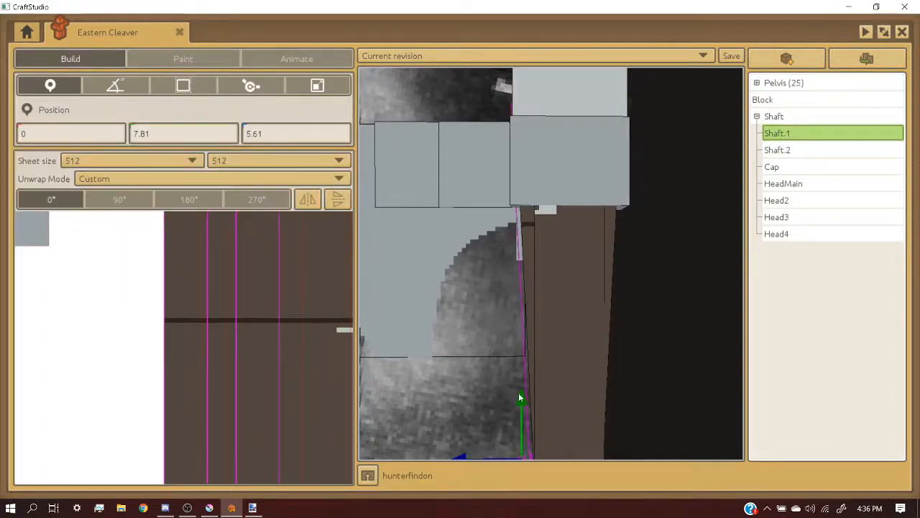
left_click_drag(521, 395, 520, 382)
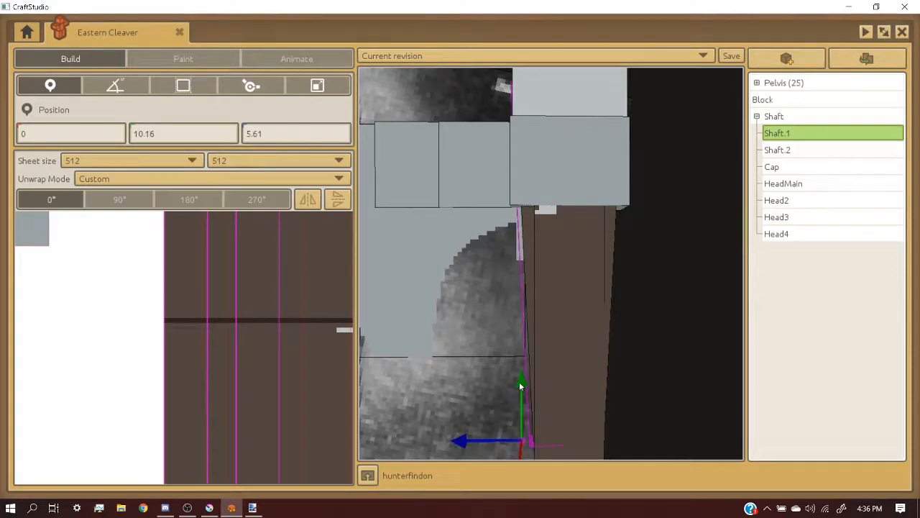
scroll(602, 332, "down", 3)
left_click(609, 333)
- Select the Shaft block for painting and sample the light grey of its pixel marks with a larger brush
scroll(609, 334, "down", 5)
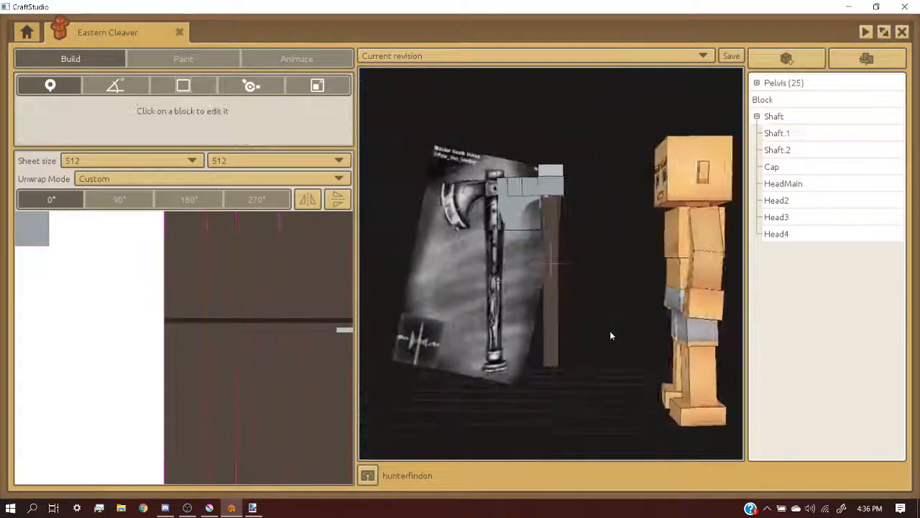
scroll(609, 333, "up", 5)
scroll(579, 293, "up", 3)
left_click(562, 274)
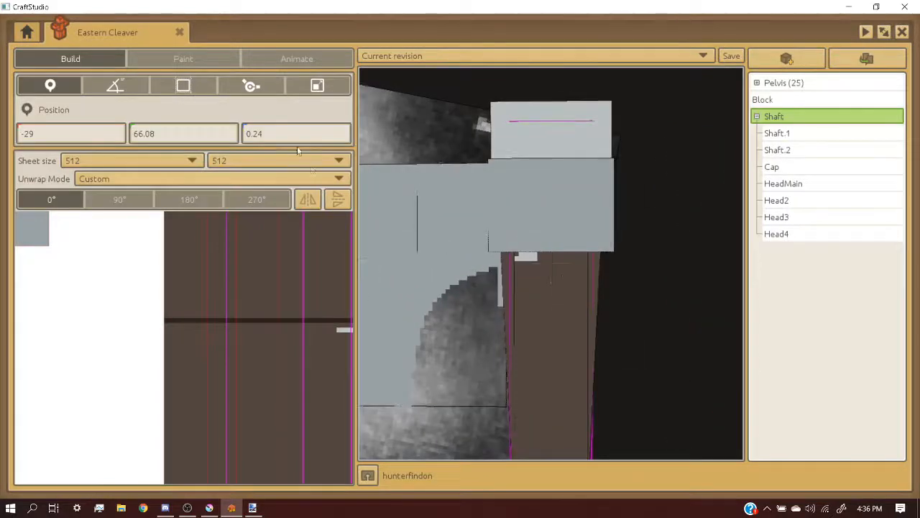
left_click(148, 62)
scroll(136, 191, "down", 3)
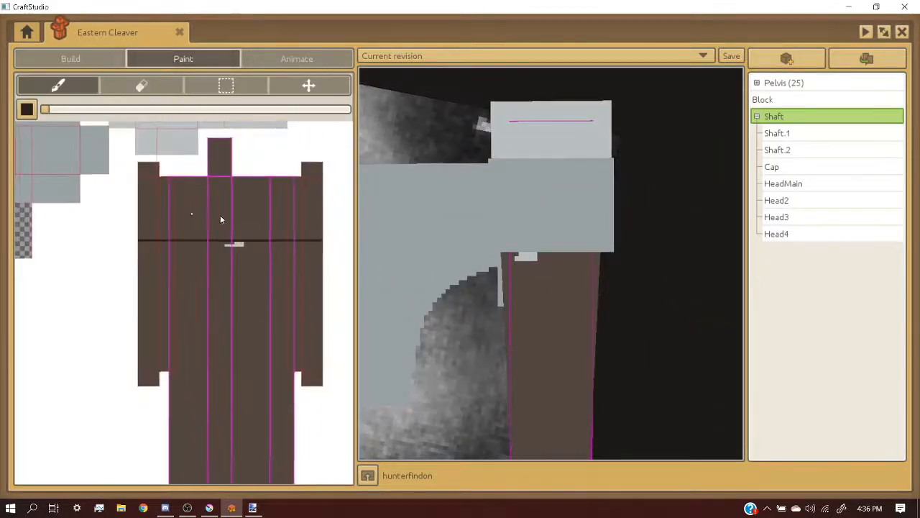
scroll(221, 218, "up", 3)
right_click(216, 264)
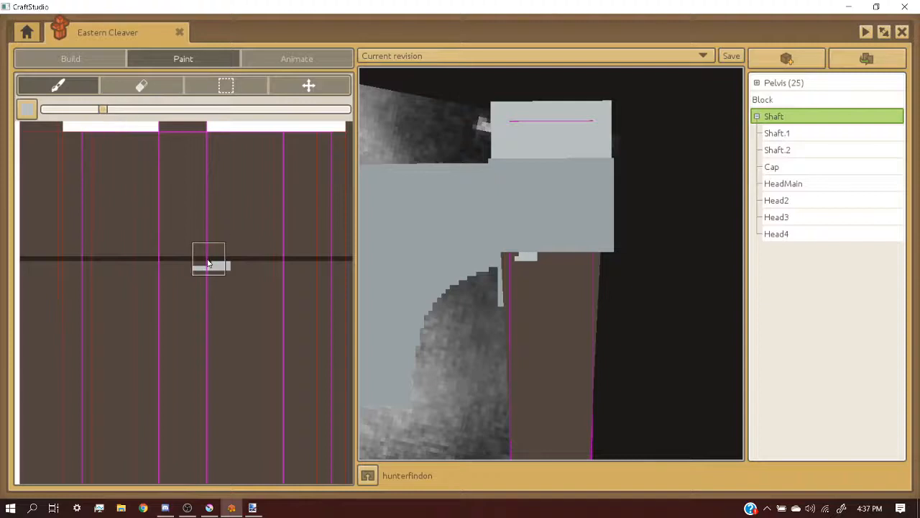
- Paint a light grey band directly below the dark line across the full width of the shaft texture
scroll(209, 265, "up", 2)
scroll(251, 281, "down", 2)
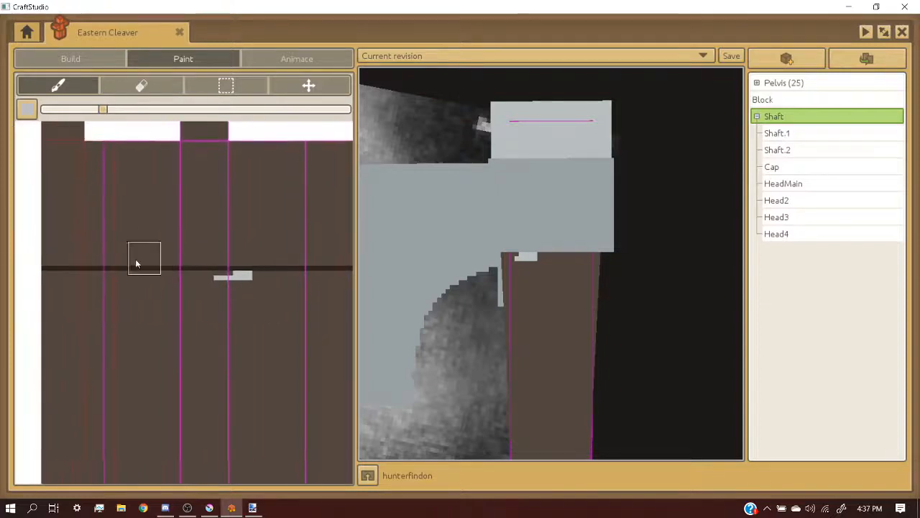
left_click(535, 236)
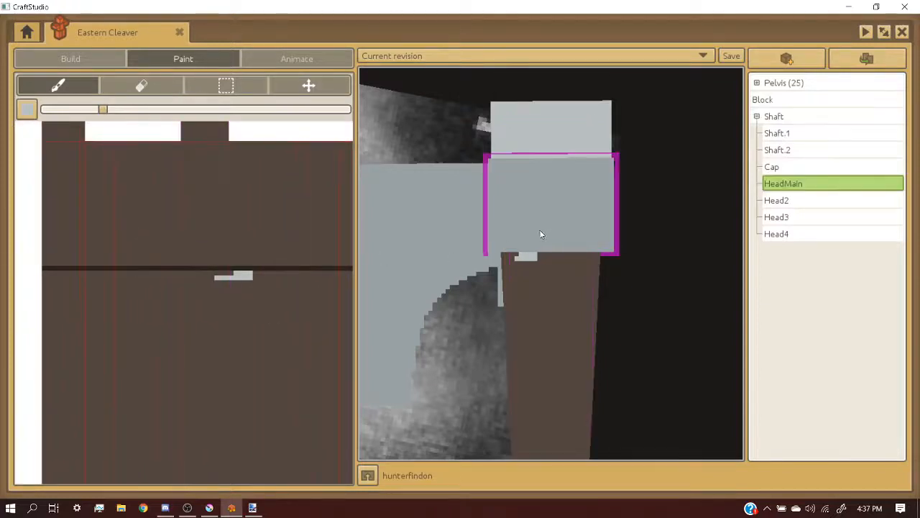
left_click(565, 271)
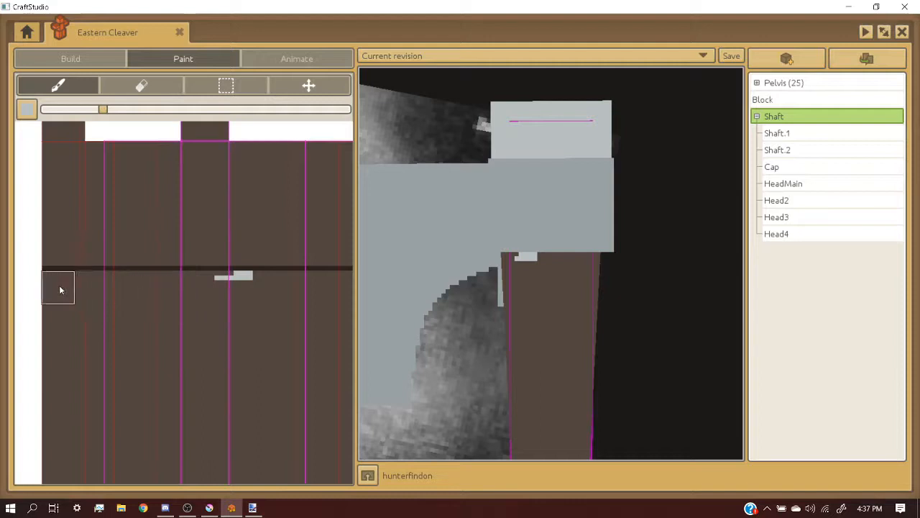
scroll(188, 287, "down", 2)
scroll(244, 286, "up", 3)
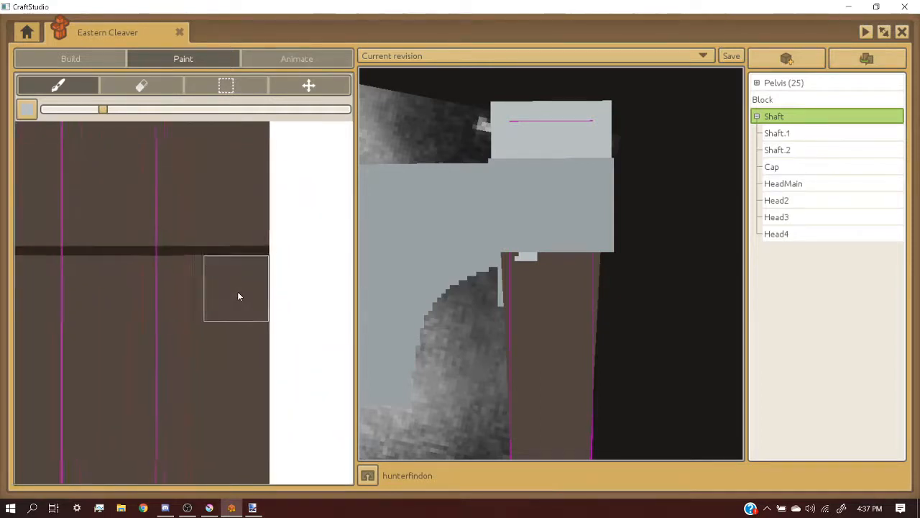
left_click(238, 293, "shift")
- Paint a second light grey band across the shaft texture, parallel to the first and some distance below it
scroll(242, 255, "down", 2)
scroll(234, 312, "up", 1)
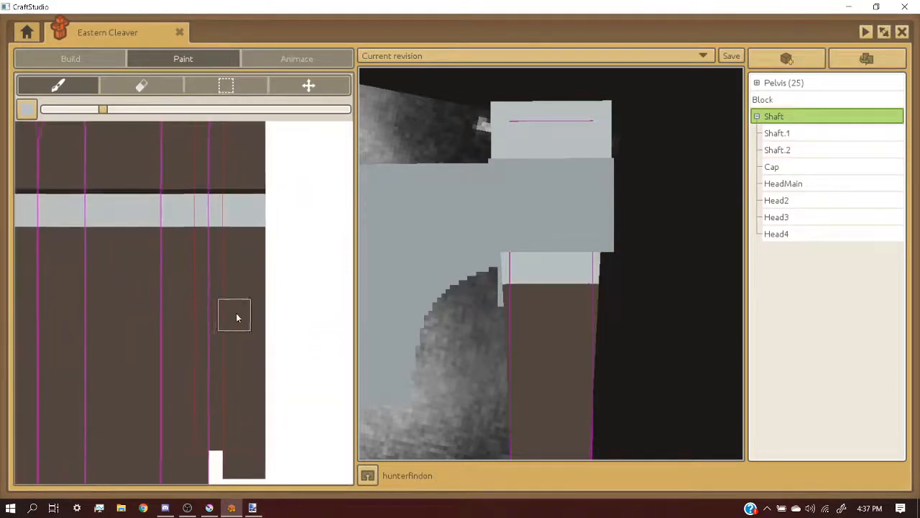
left_click(249, 328, "shift")
scroll(136, 331, "down", 3)
scroll(70, 342, "up", 3)
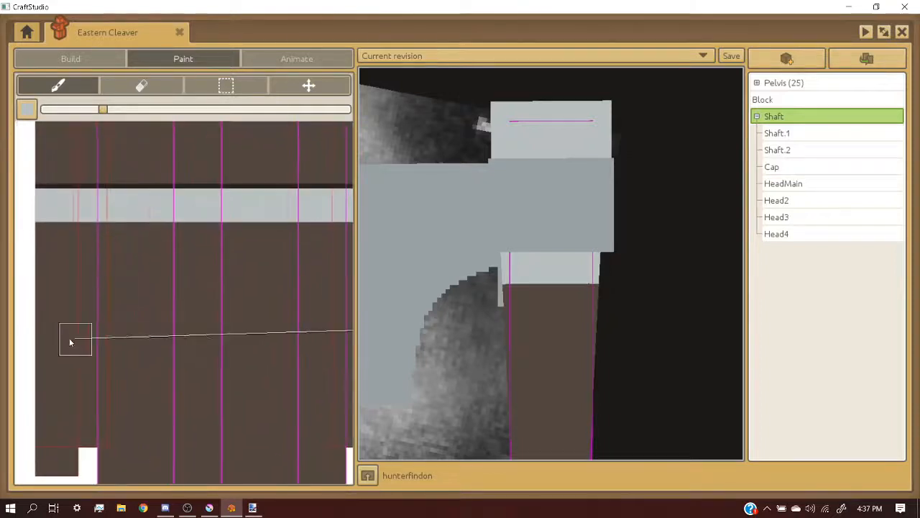
left_click(53, 336, "shift")
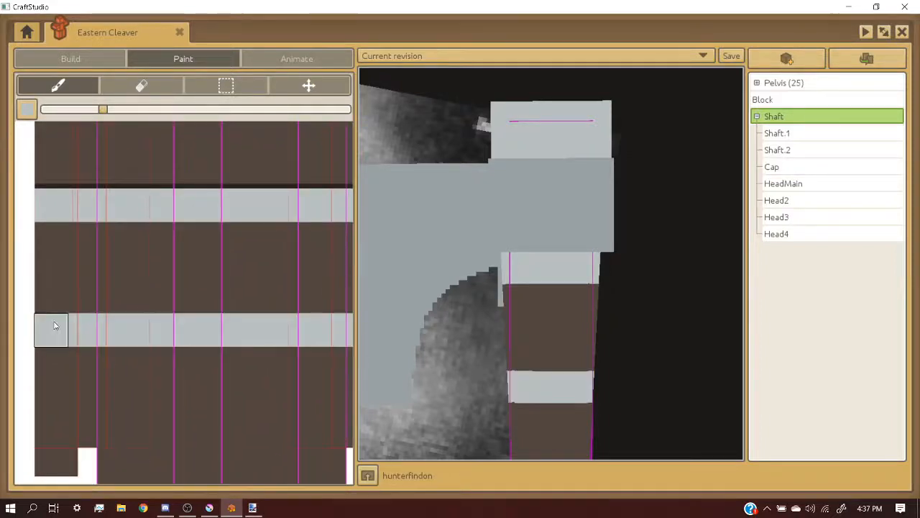
- Fill the brown gap between the two bands with light grey, using an even larger brush for the wide areas
left_click(53, 242, "shift")
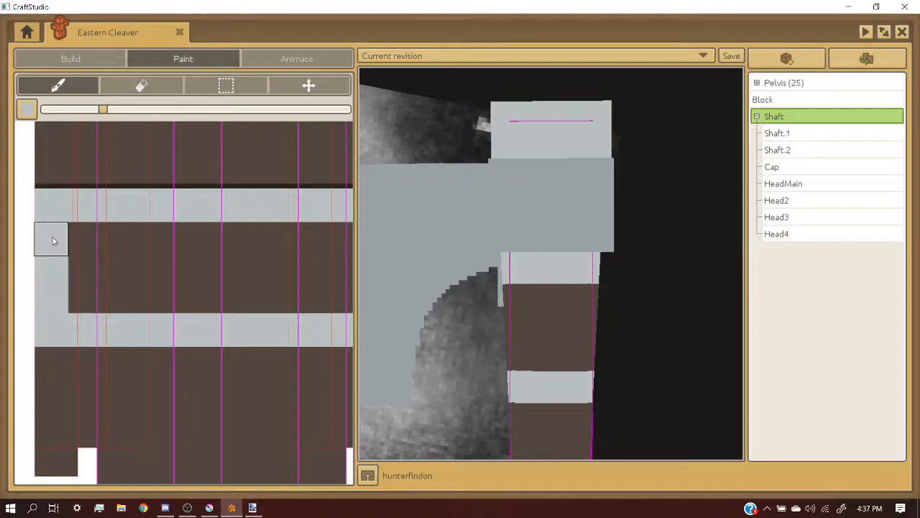
mouse_move(96, 254)
left_mouse_down()
mouse_move(221, 245)
mouse_move(136, 268)
left_mouse_up()
scroll(125, 266, "down", 3)
scroll(230, 263, "up", 1)
mouse_move(230, 262)
left_mouse_down()
mouse_move(174, 280)
mouse_move(187, 264)
left_mouse_up()
scroll(597, 209, "down", 5)
- Extend the light grey collar slightly further down the shaft across the full width of the texture, using the reference image as a guide
left_click(632, 228)
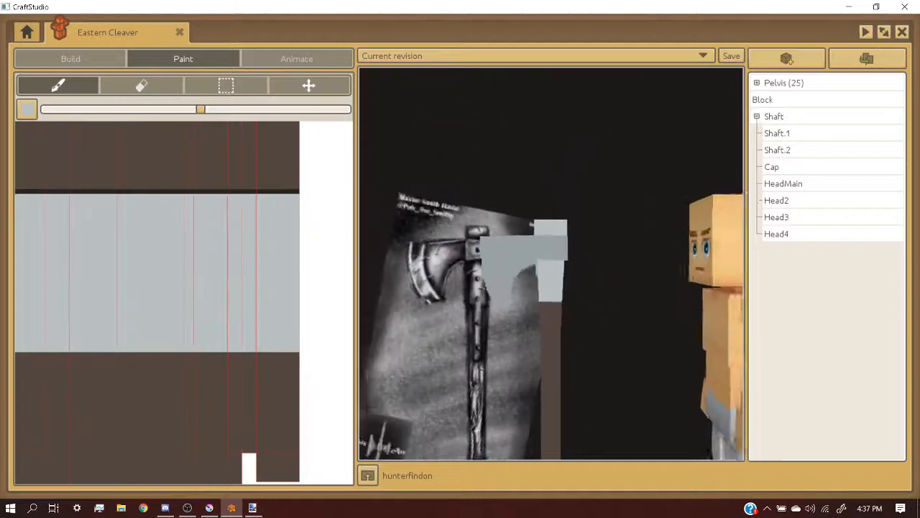
scroll(632, 228, "up", 2)
middle_click_drag(555, 260, 629, 227)
middle_click_drag(611, 293, 584, 297)
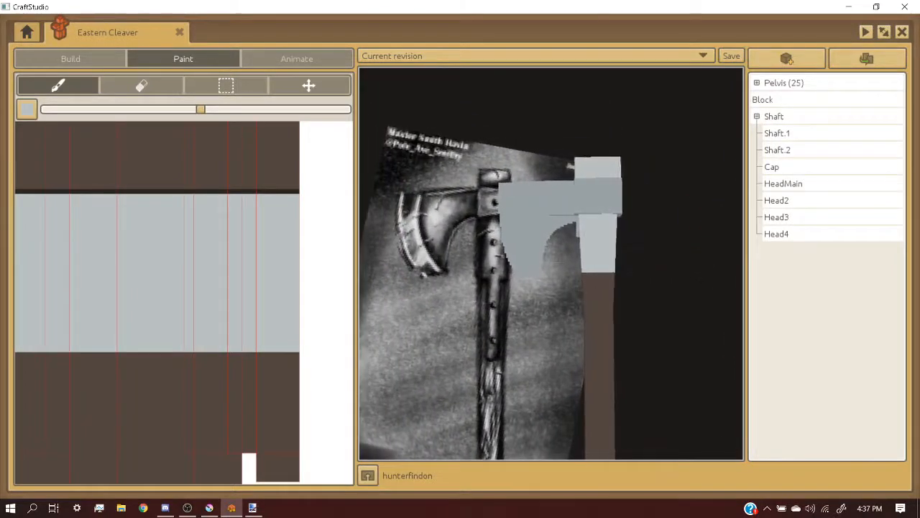
left_click(259, 326)
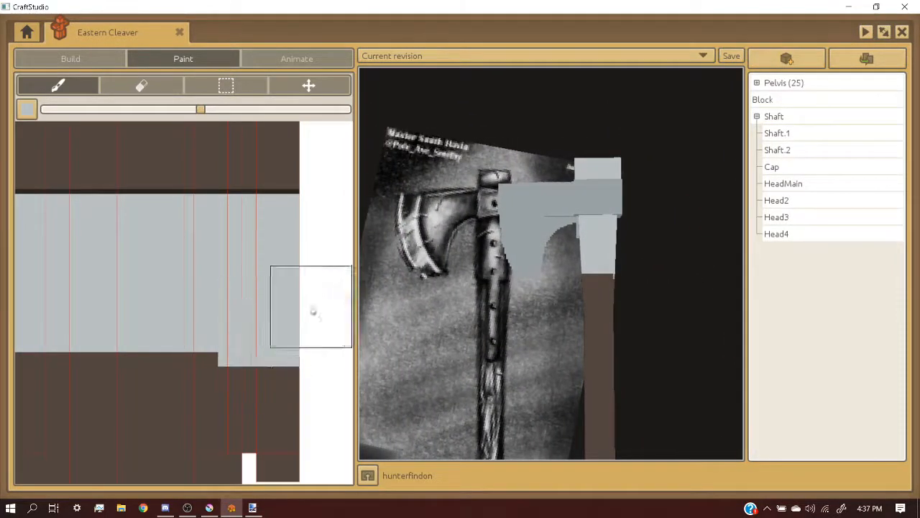
scroll(310, 309, "down", 1)
scroll(137, 320, "up", 1)
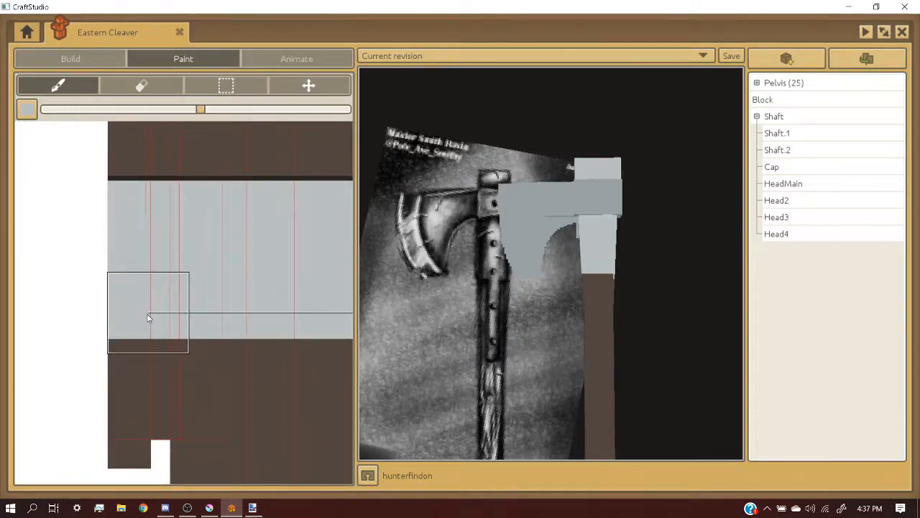
left_click(149, 318, "shift")
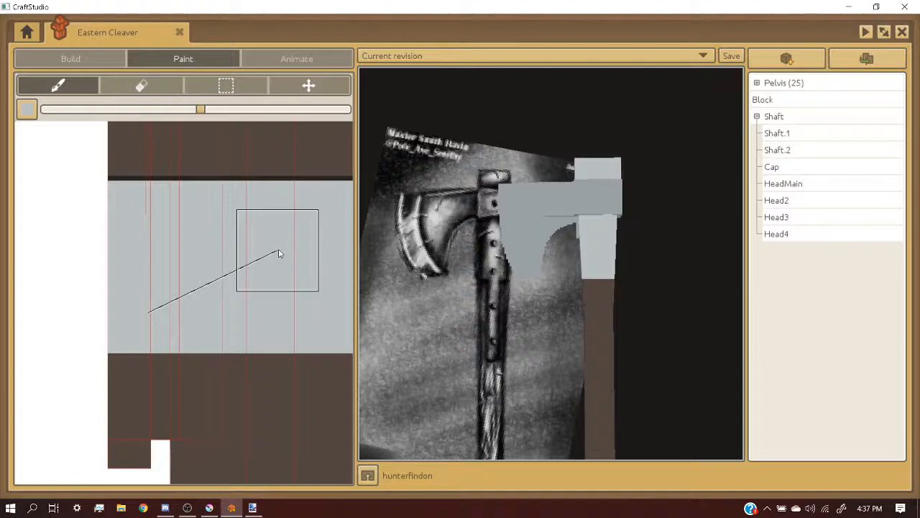
scroll(585, 253, "down", 2)
scroll(148, 255, "down", 2)
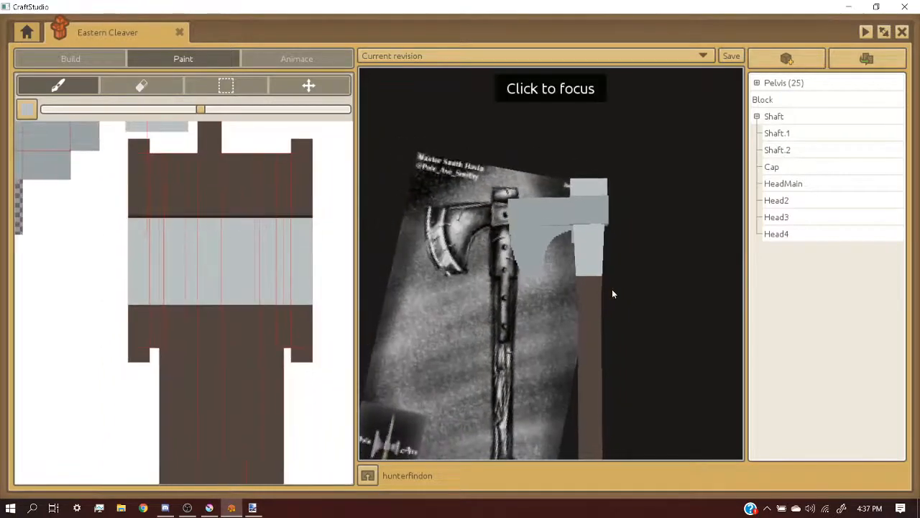
- Select the Shaft block and paint a narrow light grey strip down one shaft face from the collar with a smaller brush
left_click(599, 286)
scroll(232, 321, "up", 2)
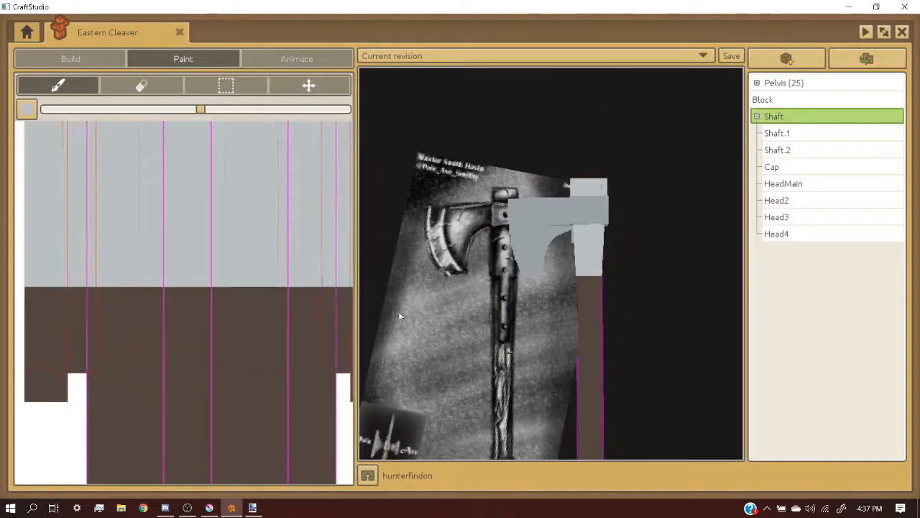
left_click(135, 109)
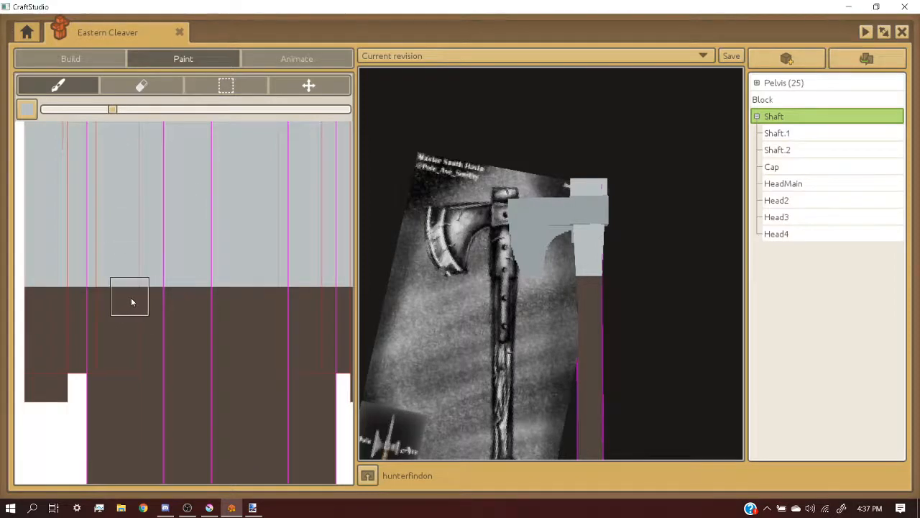
scroll(130, 302, "up", 2)
scroll(125, 302, "down", 5)
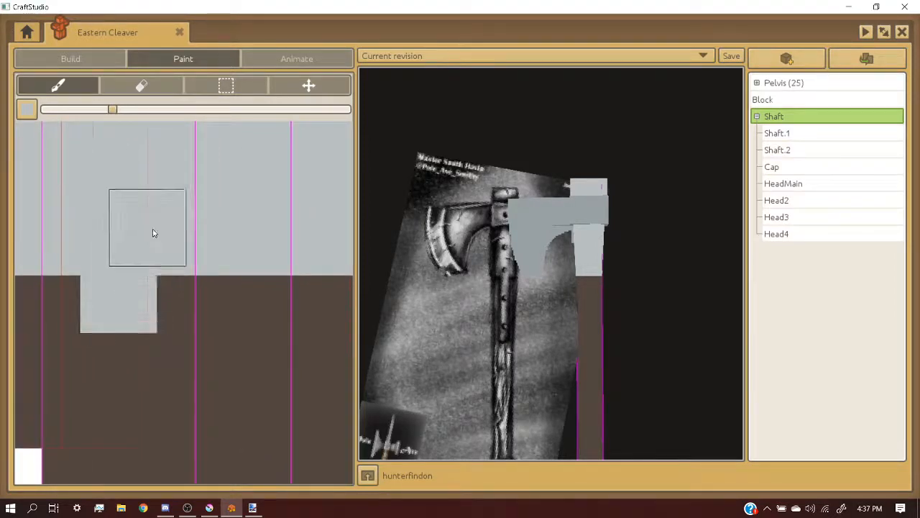
scroll(156, 302, "up", 3)
key("shift")
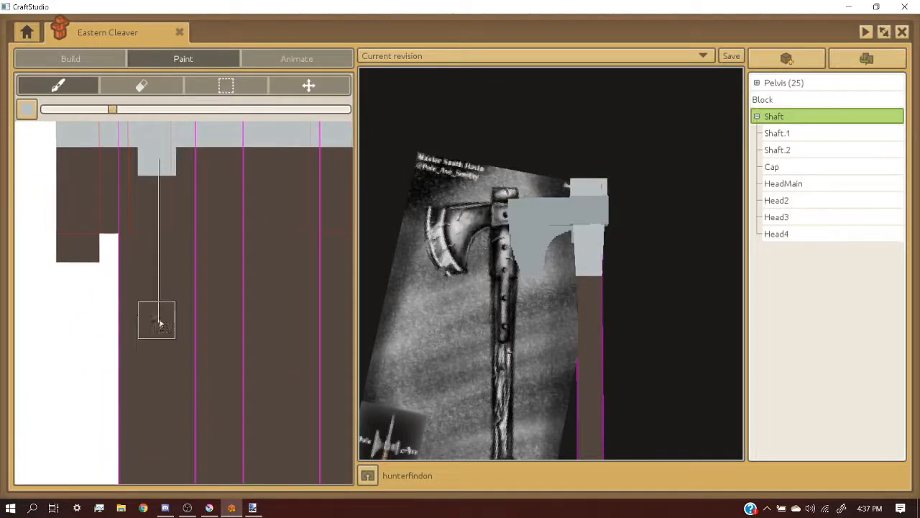
left_click(157, 345, "shift")
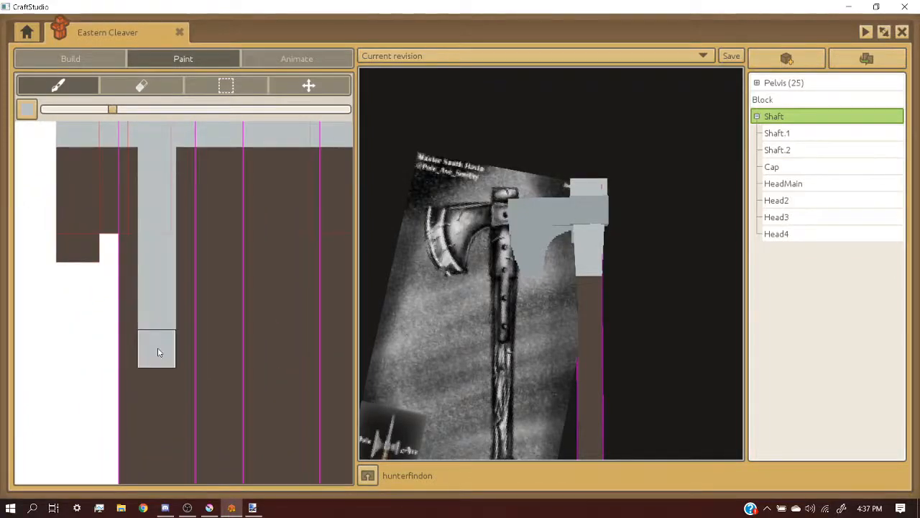
- Paint a matching light grey strip down the opposite shaft face and cover the stray pixels beside it with the sampled brown
scroll(157, 347, "down", 2)
scroll(220, 283, "up", 2)
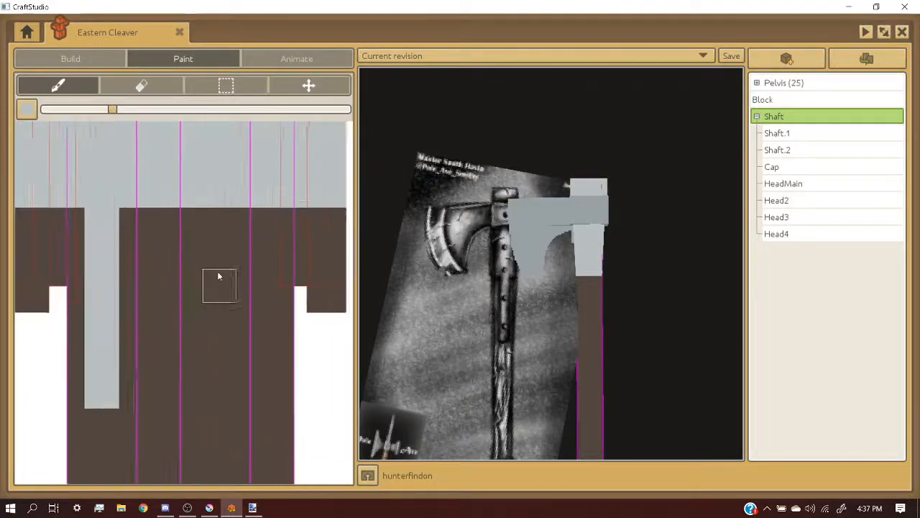
left_click(220, 217)
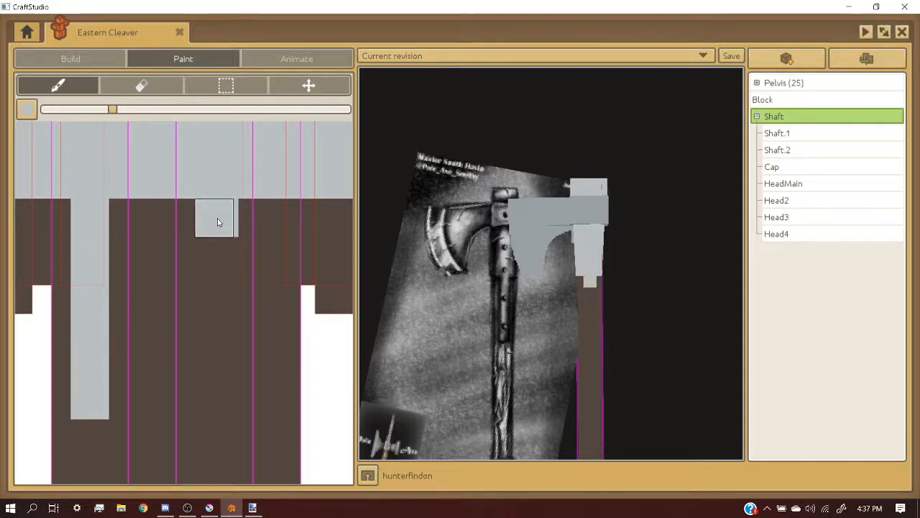
left_click(215, 406, "shift")
right_click(254, 270)
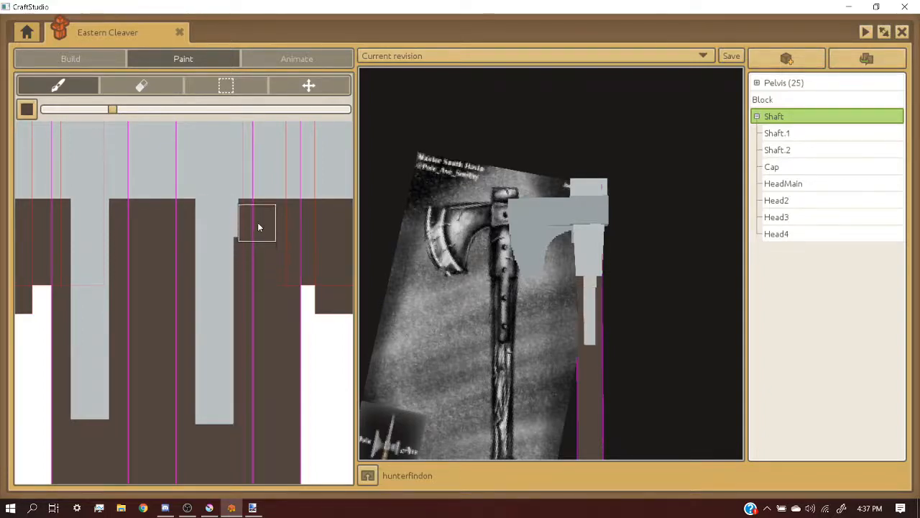
- Compare the collar and strip on the axe model with the reference image from several distances
left_click(627, 281)
scroll(627, 281, "down", 5)
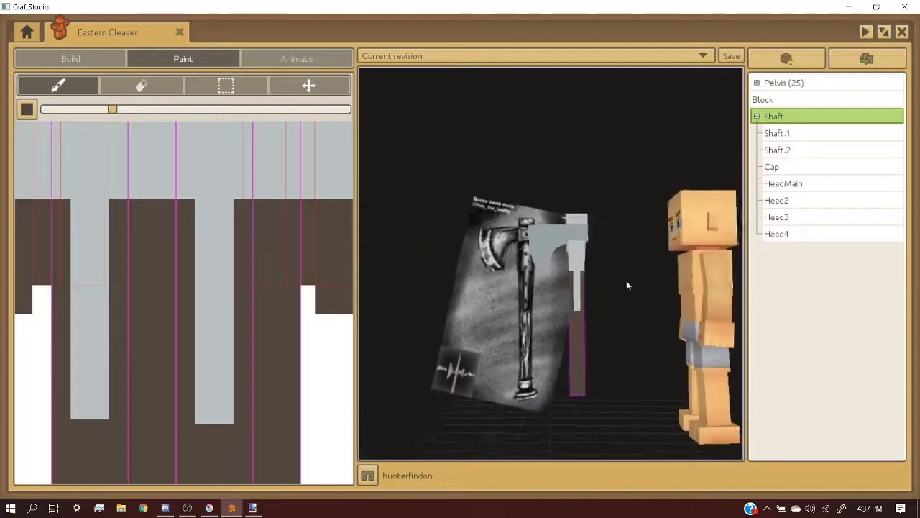
scroll(626, 285, "up", 3)
scroll(626, 285, "down", 4)
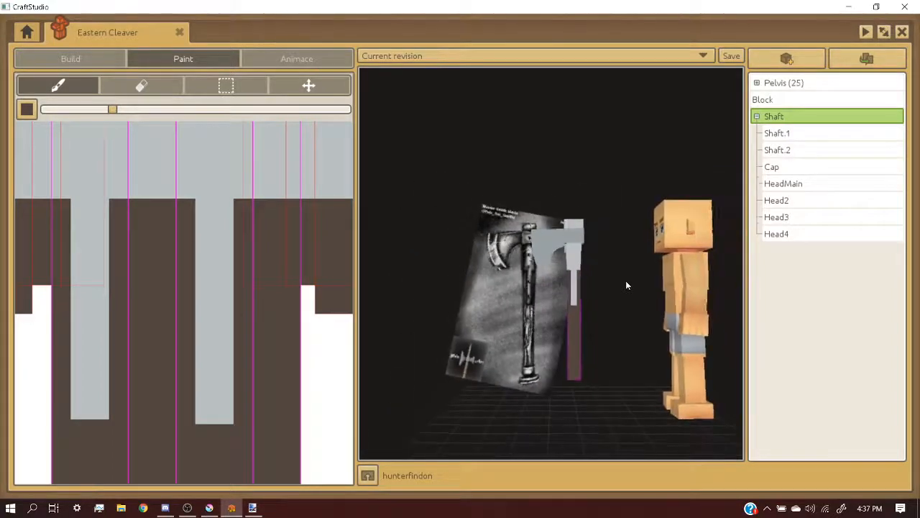
scroll(626, 286, "up", 3)
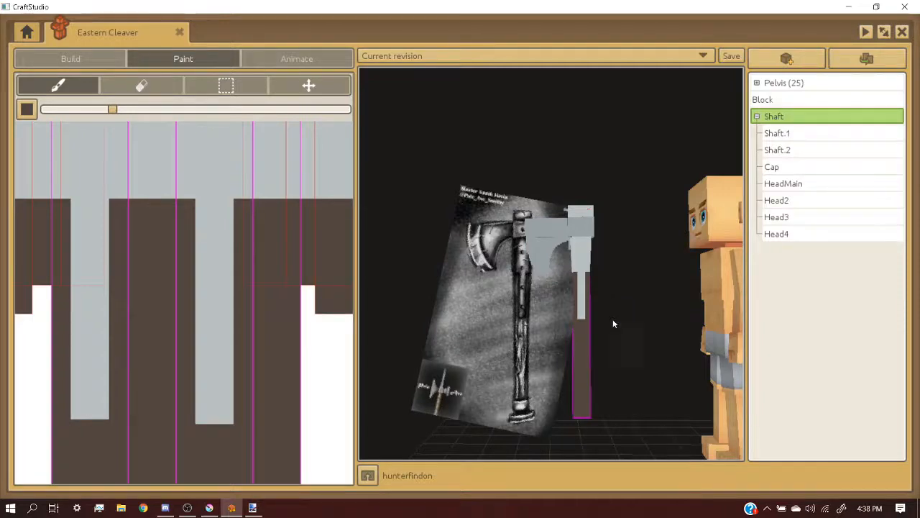
scroll(586, 346, "down", 2)
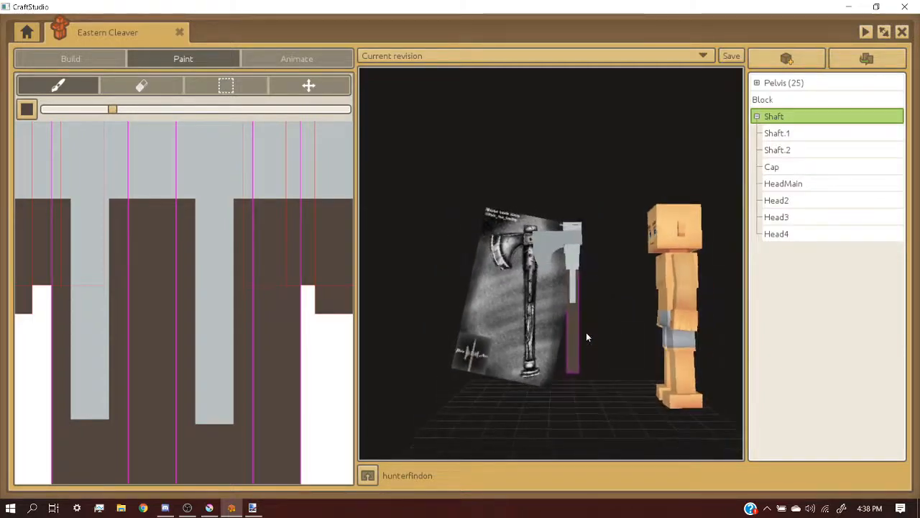
scroll(586, 336, "up", 2)
scroll(588, 337, "down", 3)
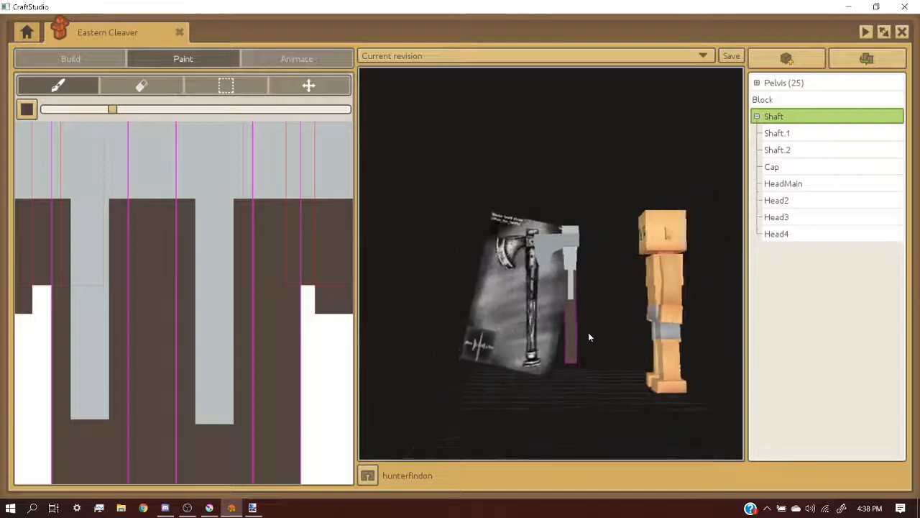
middle_click_drag(557, 264, 553, 263)
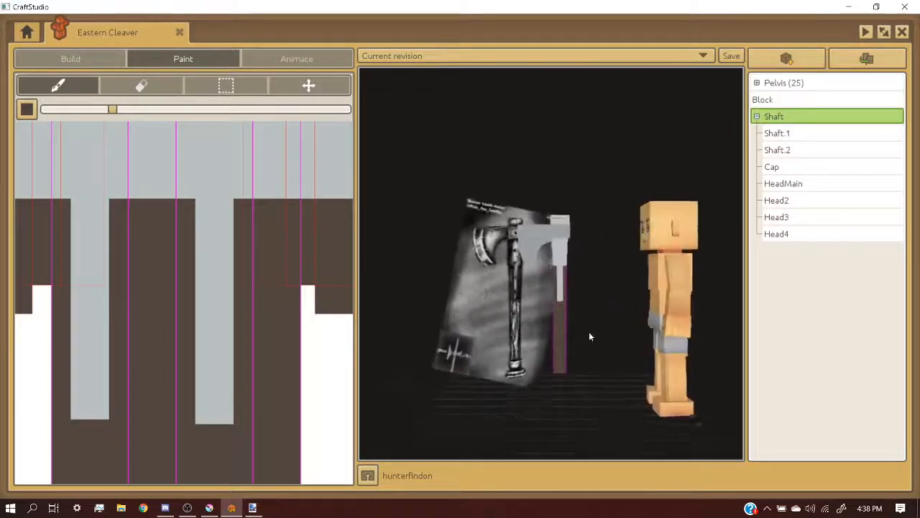
scroll(590, 336, "up", 3)
scroll(590, 336, "up", 2)
middle_click_drag(589, 336, 578, 342)
mouse_move(578, 338)
right_mouse_down()
mouse_move(581, 236)
mouse_move(577, 247)
mouse_move(551, 240)
mouse_move(585, 175)
right_mouse_up()
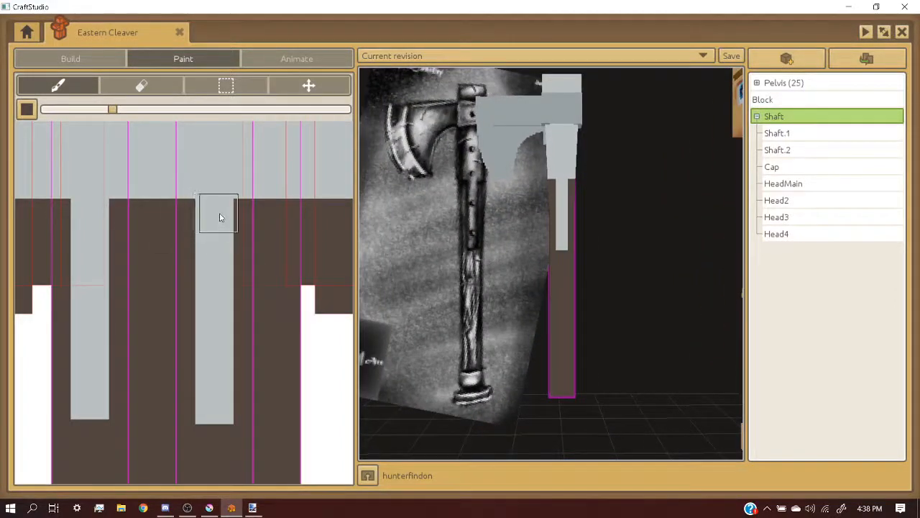
- Widen both light grey strips below the collar by repainting them with a slightly larger brush
left_click(132, 108)
right_click(213, 231)
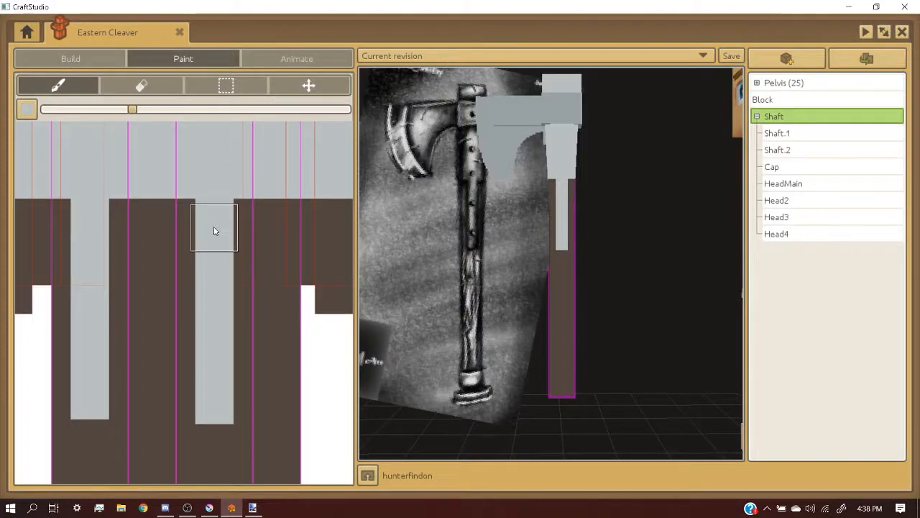
left_click(217, 405, "shift")
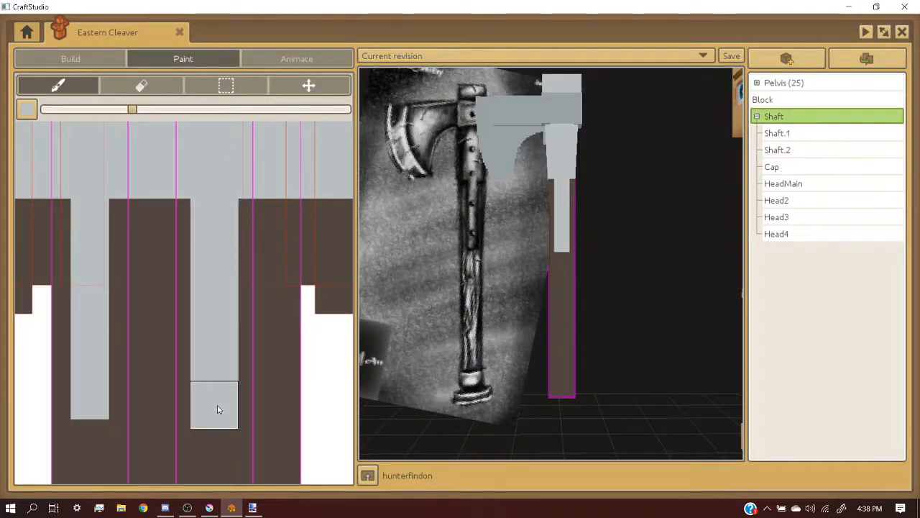
left_click(93, 227)
left_click(93, 404, "shift")
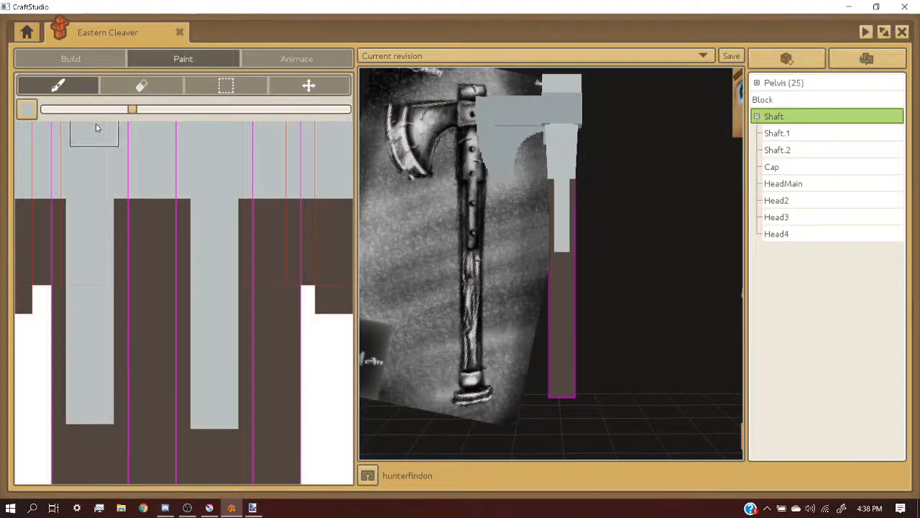
- Round off the lower corners of the second light grey strip in pixel steps, using brown and the smallest brush
scroll(220, 389, "up", 1)
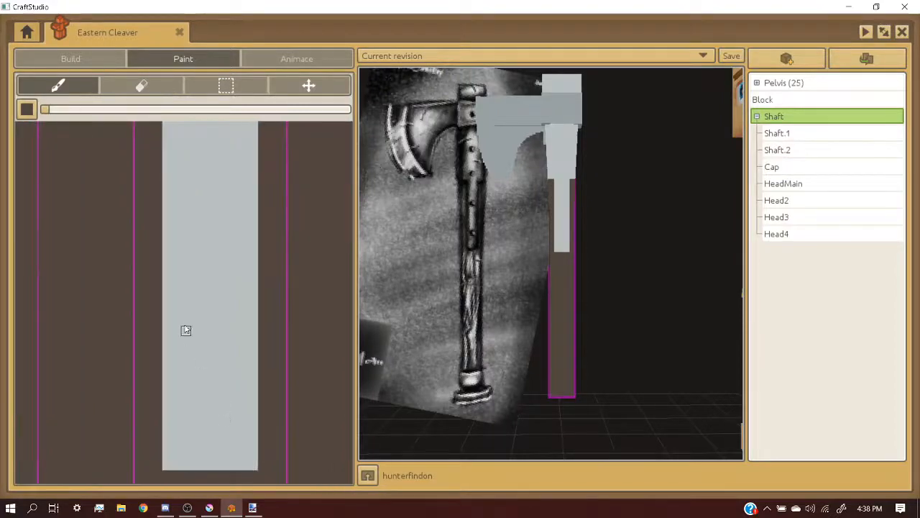
scroll(184, 328, "down", 1)
scroll(228, 417, "up", 2)
scroll(225, 356, "down", 1)
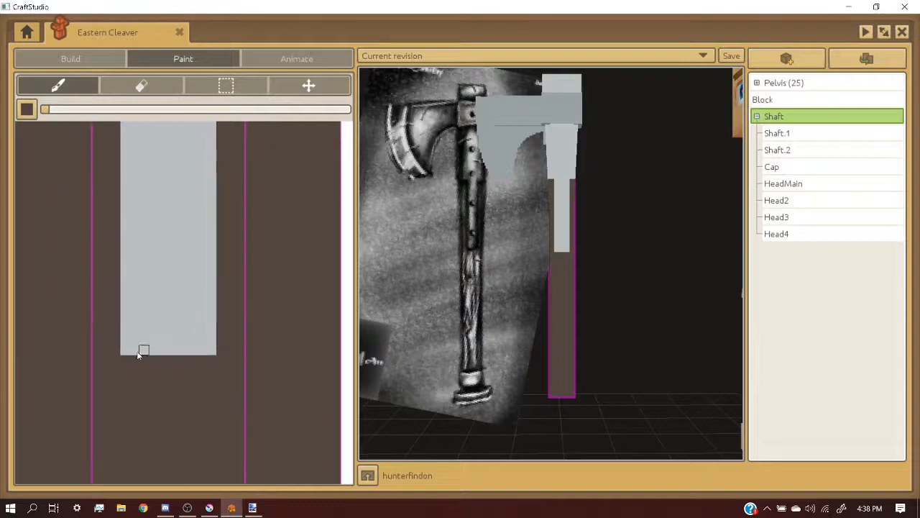
scroll(124, 352, "up", 1)
mouse_move(125, 352)
left_mouse_down()
mouse_move(125, 326)
mouse_move(146, 347)
left_mouse_up()
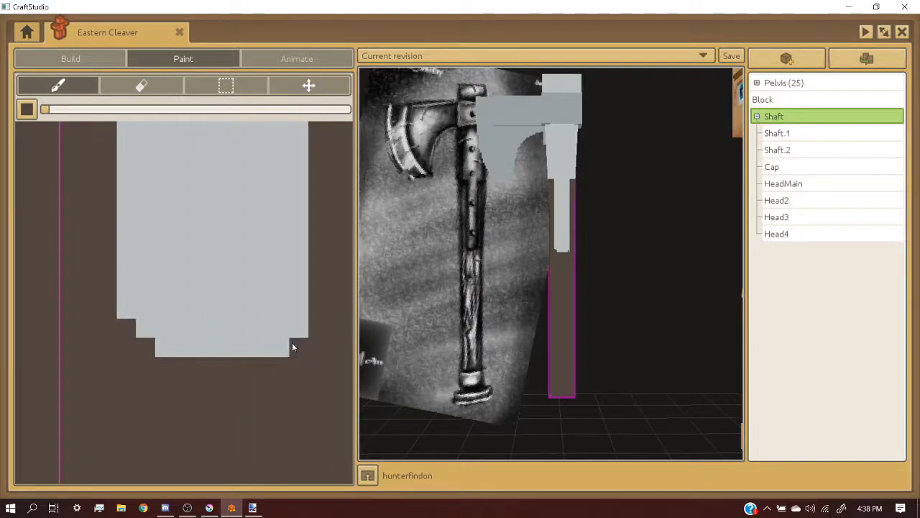
scroll(322, 380, "down", 1)
scroll(277, 363, "up", 1)
scroll(333, 327, "down", 1)
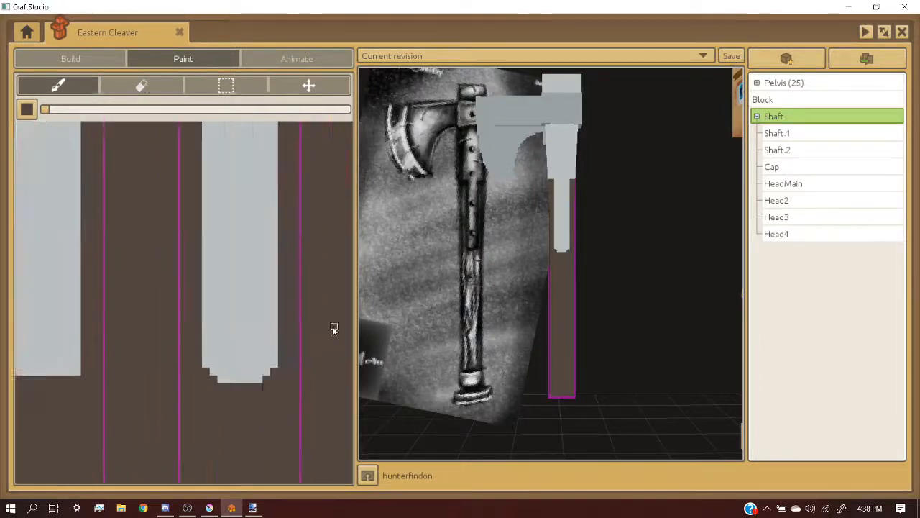
scroll(331, 328, "up", 1)
left_click_drag(190, 417, 185, 405)
scroll(189, 407, "down", 2)
scroll(139, 420, "up", 2)
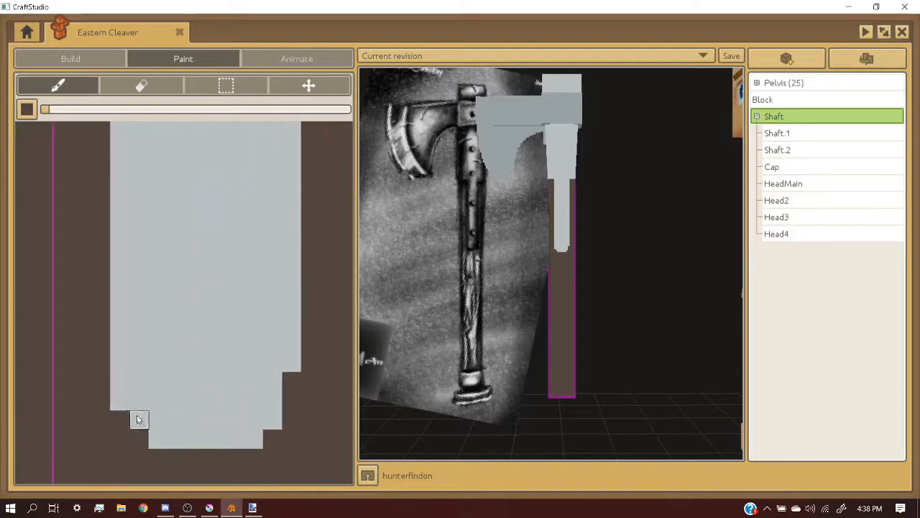
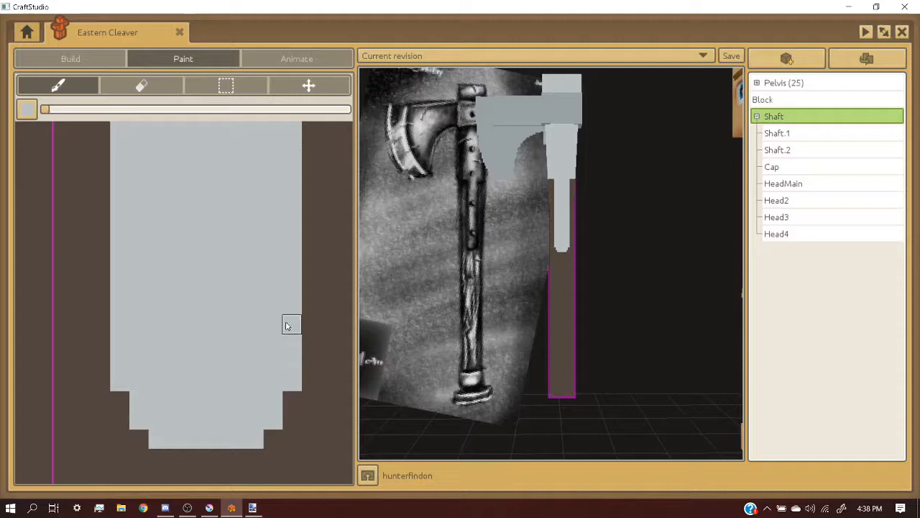
- Round off the lower corners of the first light grey strip with brown pixels to match the second strip's stepped end
scroll(327, 331, "down", 2)
scroll(148, 353, "up", 1)
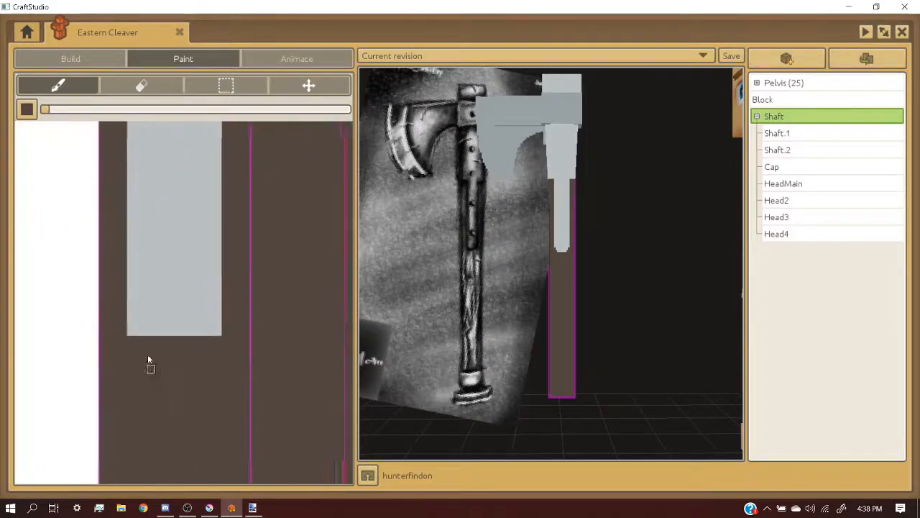
scroll(172, 342, "down", 1)
scroll(190, 315, "up", 1)
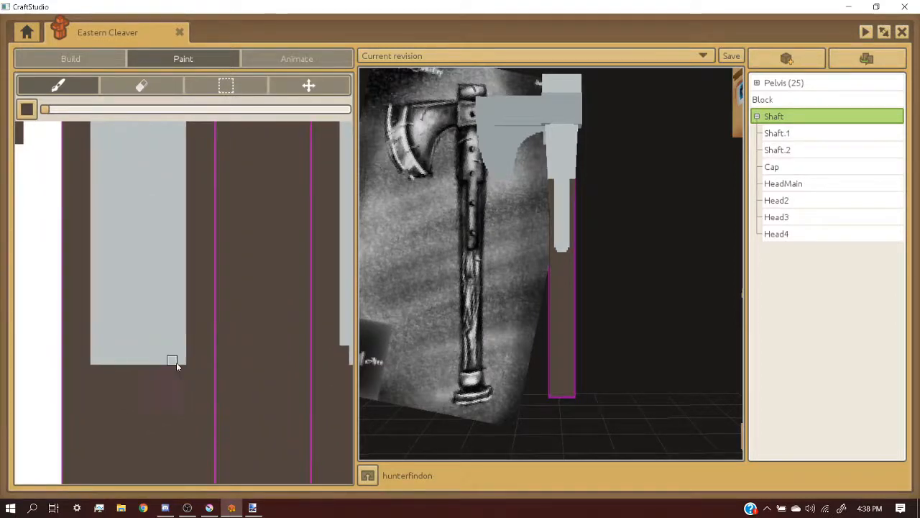
left_click_drag(185, 351, 182, 313)
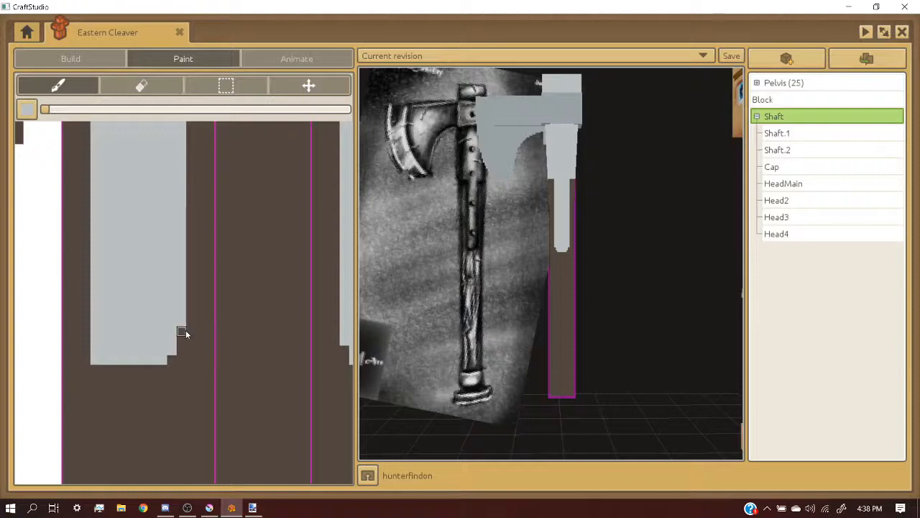
left_click(185, 331)
right_click(191, 360)
scroll(99, 352, "down", 1)
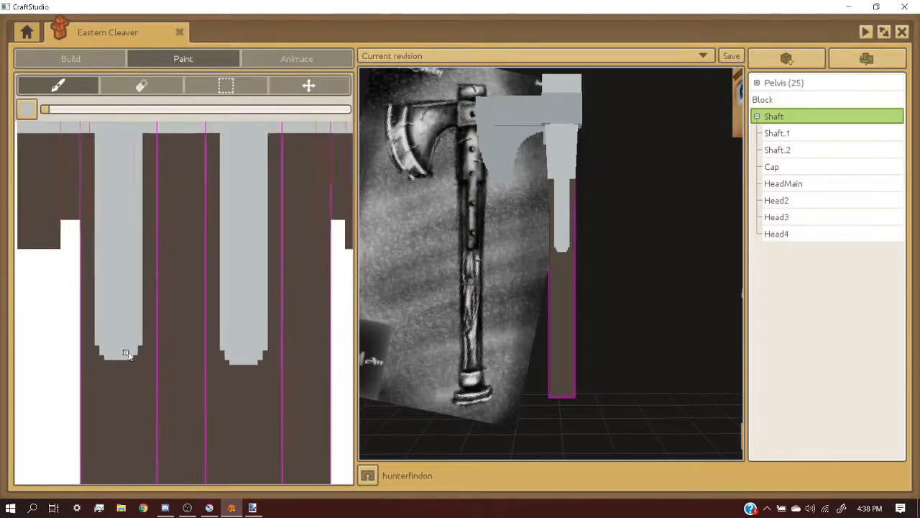
scroll(205, 363, "up", 1)
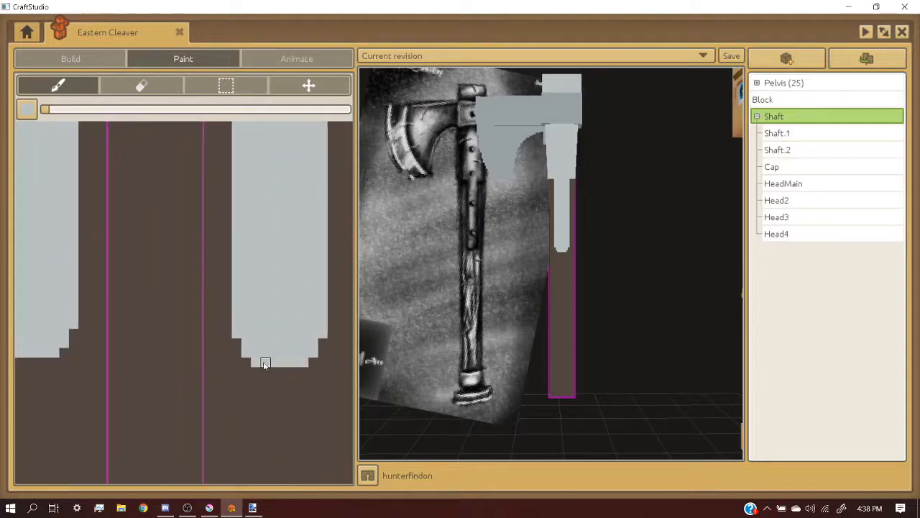
- Inspect the rounded strip ends in the texture and compare the shaft's lower end with the reference axe
scroll(77, 365, "down", 1)
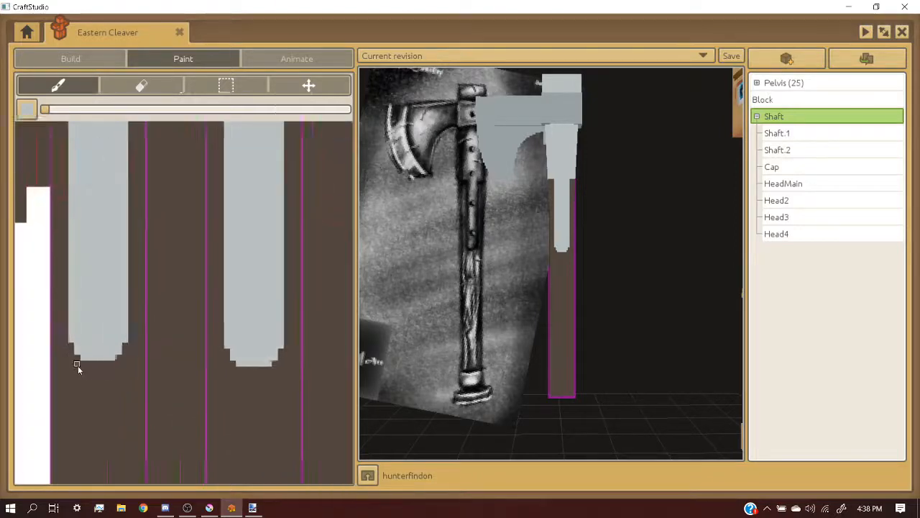
scroll(87, 364, "up", 1)
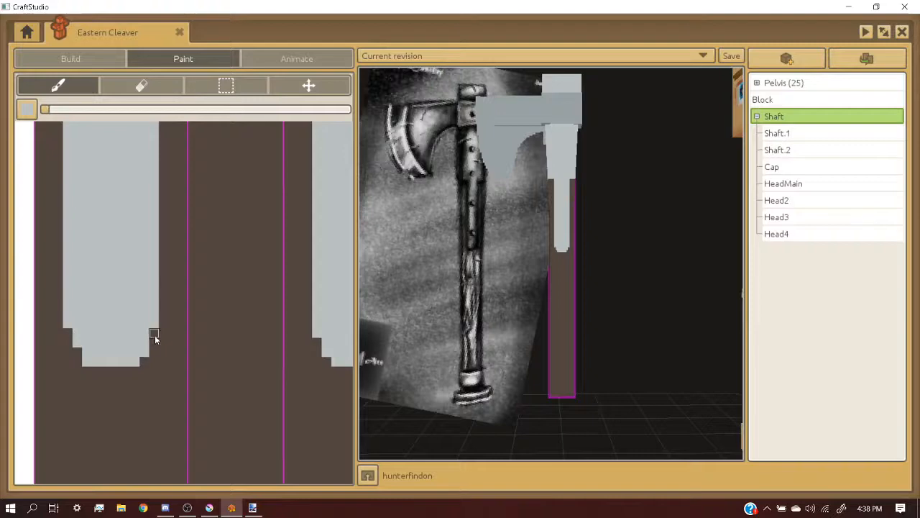
scroll(81, 348, "down", 1)
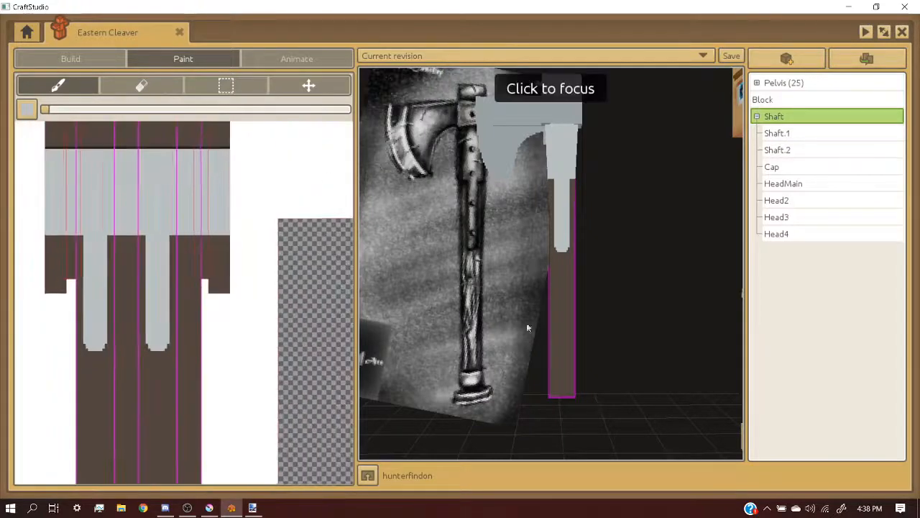
scroll(530, 322, "down", 1)
scroll(539, 321, "up", 1)
mouse_move(539, 321)
middle_mouse_down()
mouse_move(676, 321)
mouse_move(497, 322)
mouse_move(548, 321)
middle_mouse_up()
scroll(548, 322, "up", 1)
right_click_drag(548, 325, 469, 236)
right_click_drag(522, 284, 596, 255)
- Duplicate the Shaft block with its descendants as "Butt socket" and delete the copy's Shaft.1, Shaft.2 and Cap blocks
key("ctrl+d")
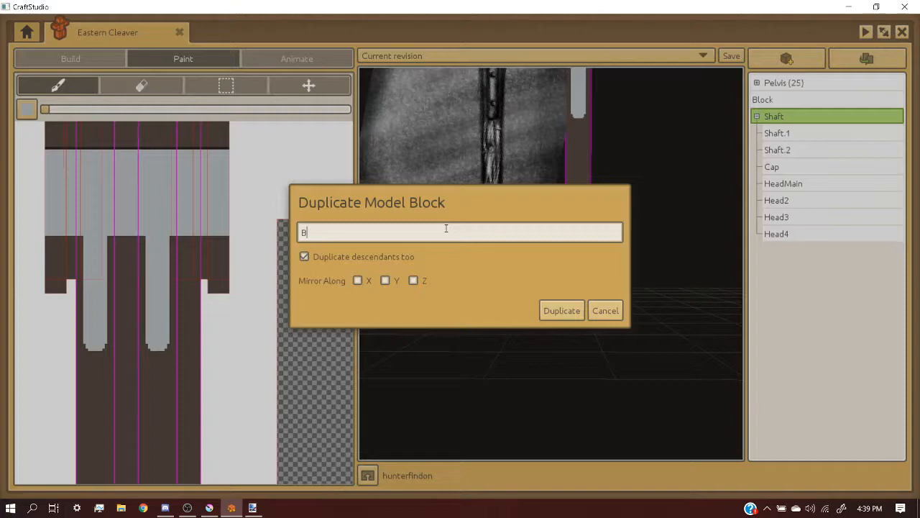
key("Return")
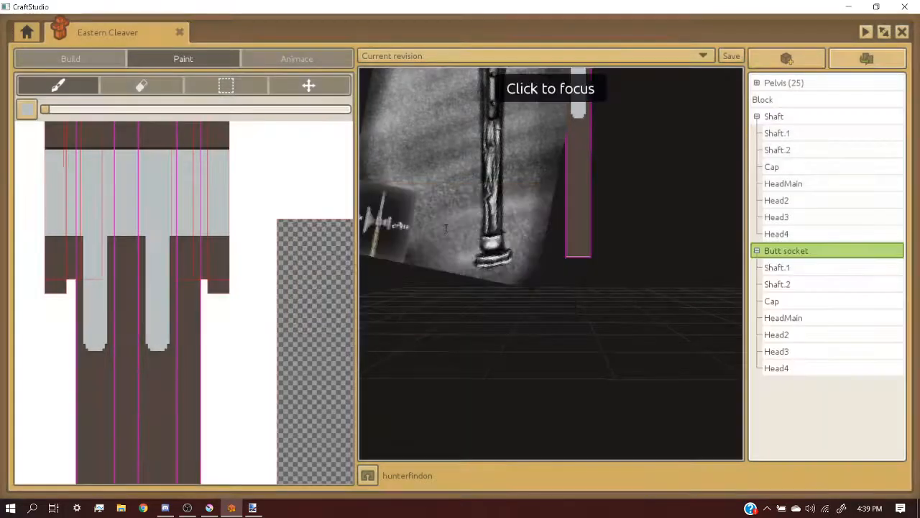
left_click(889, 268)
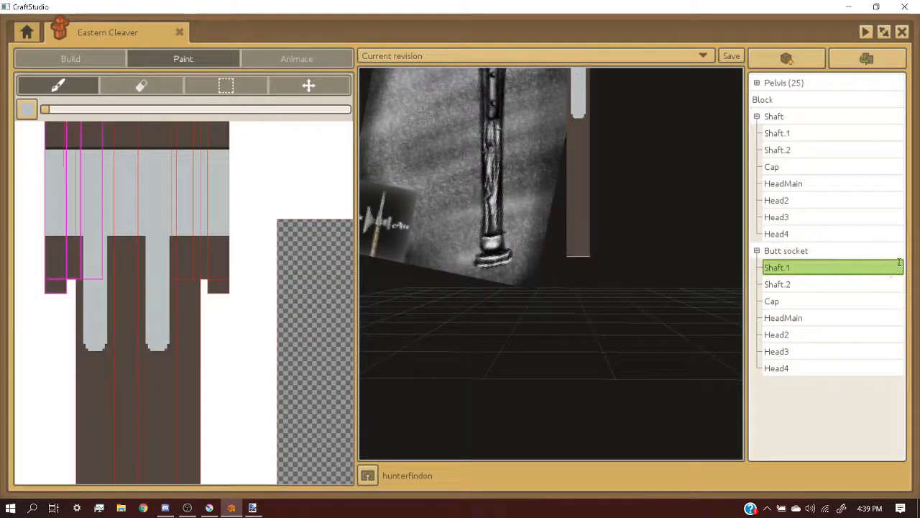
left_click(896, 267)
left_click(895, 268)
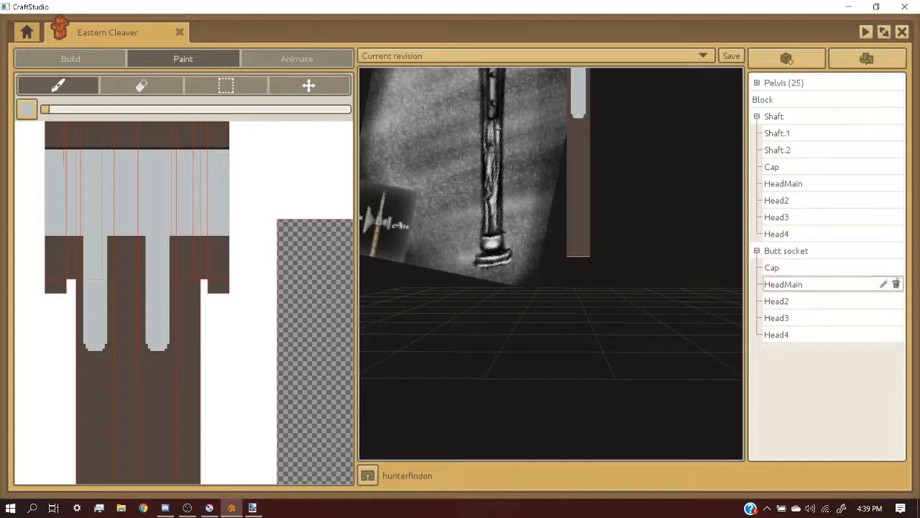
left_click(896, 268)
- Examine the butt fitting at the lower end of the reference axe against the bare end of the modelled shaft
scroll(554, 266, "down", 3)
middle_click_drag(553, 266, 548, 287)
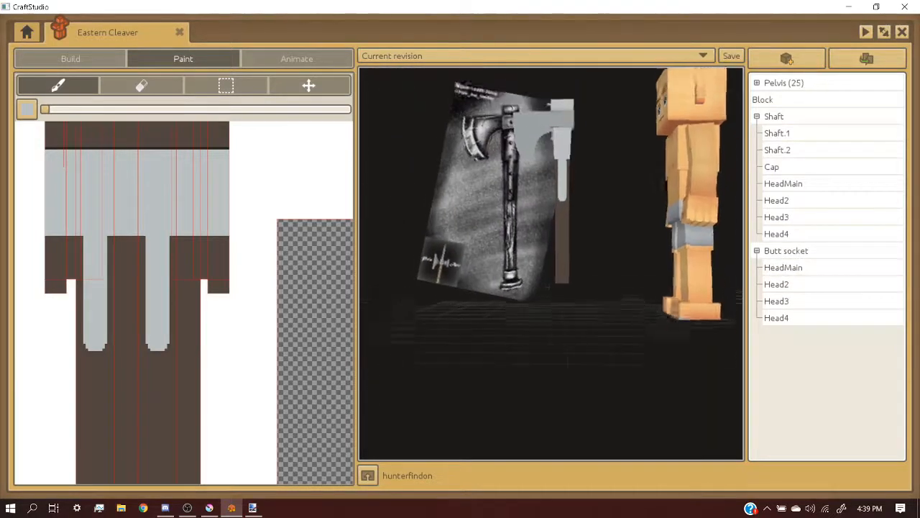
scroll(550, 273, "up", 2)
scroll(594, 261, "up", 5)
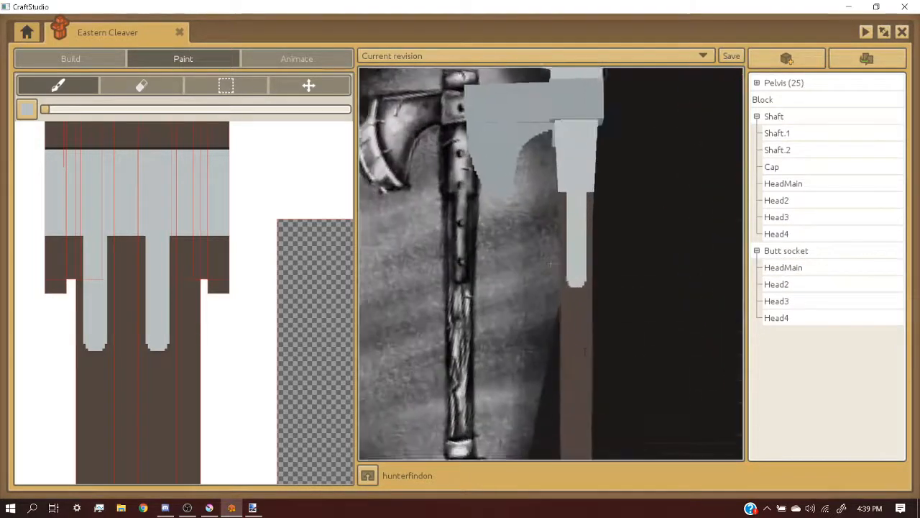
scroll(583, 157, "down", 1)
middle_click_drag(583, 157, 584, 245)
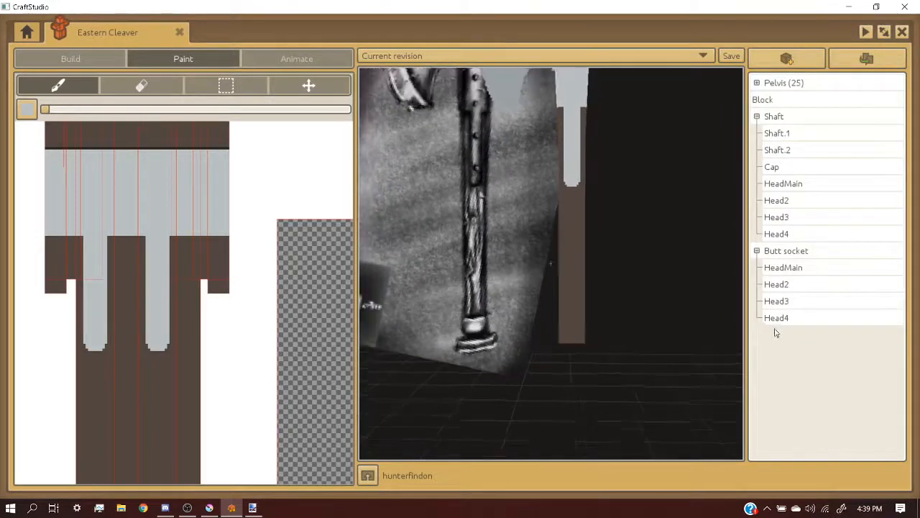
scroll(478, 295, "up", 3)
scroll(479, 278, "up", 2)
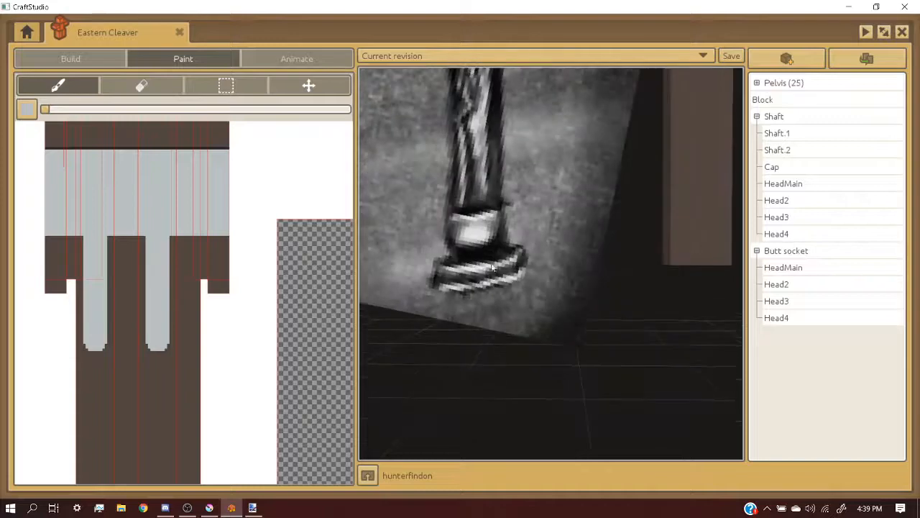
scroll(501, 264, "down", 2)
middle_click_drag(501, 264, 647, 263)
- Delete the remaining HeadMain, Head2, Head3 and Head4 blocks under Butt socket
left_click(807, 267)
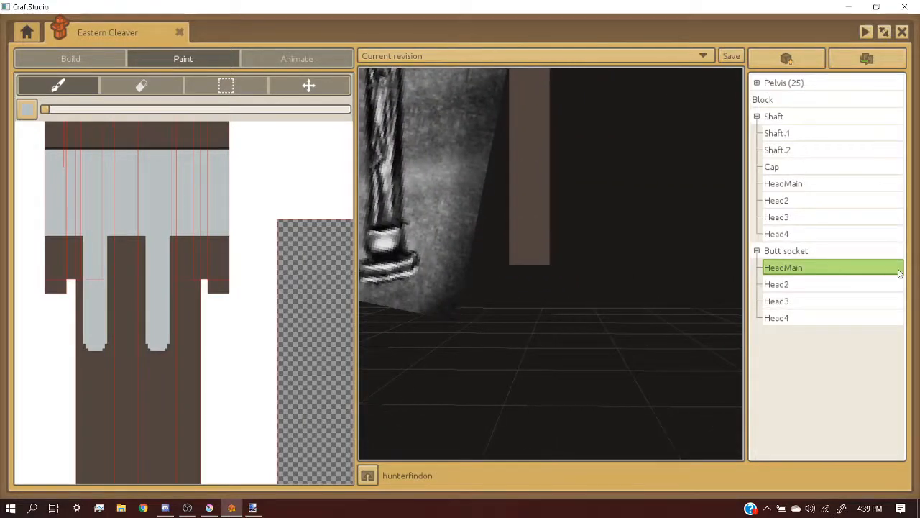
left_click(897, 267)
left_click(854, 269)
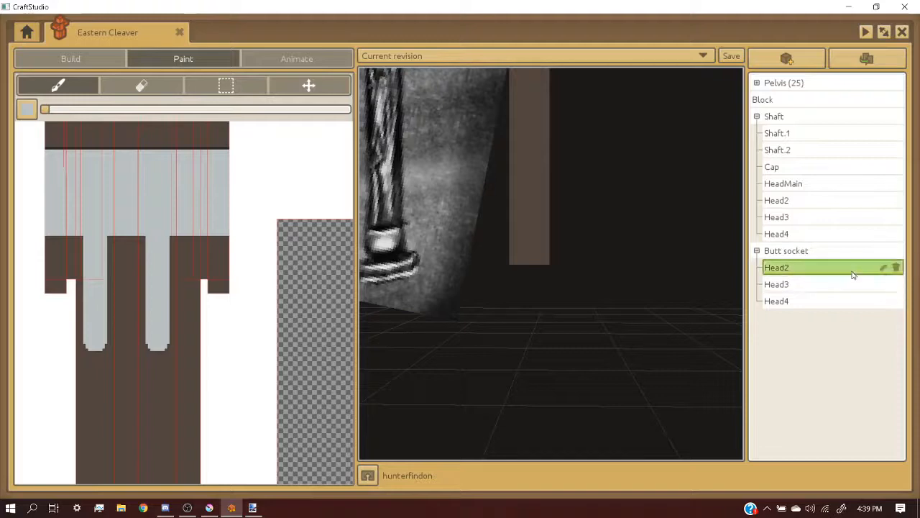
left_click(895, 267)
left_click(838, 281)
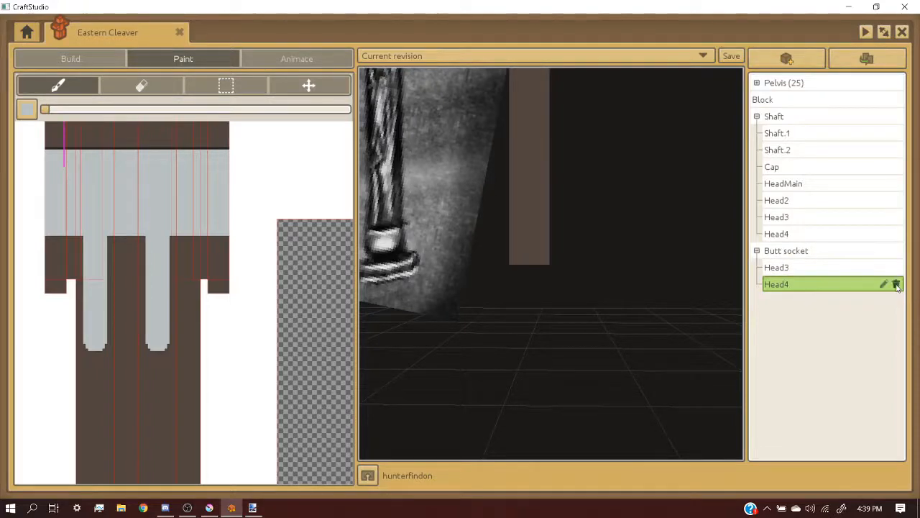
left_click(897, 285)
left_click(846, 268)
left_click(897, 268)
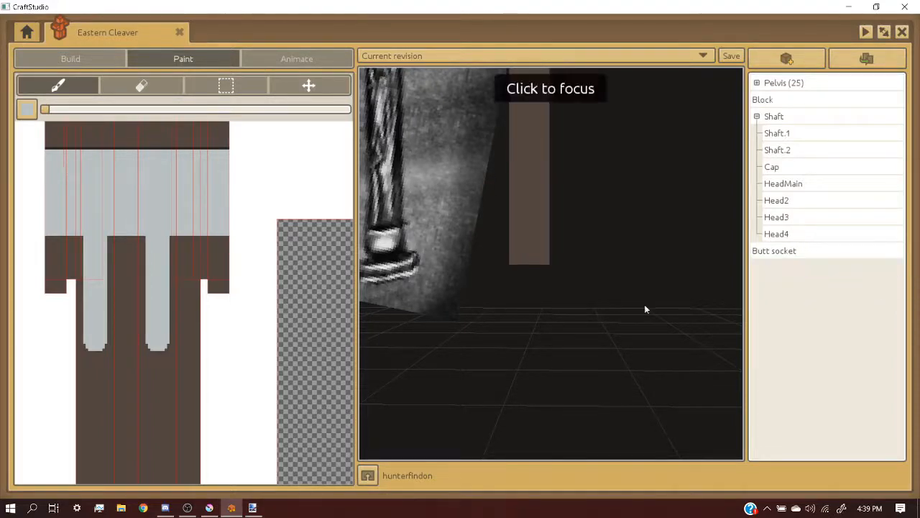
- Move the Butt socket block down the shaft to a Y position of 18 in Build mode
left_click(807, 252)
left_click(90, 64)
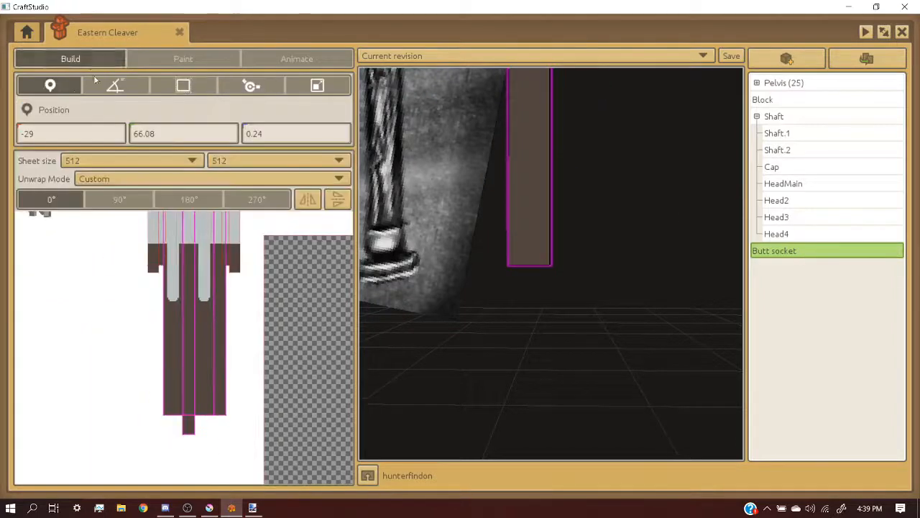
scroll(510, 231, "down", 5)
left_click_drag(546, 102, 545, 195)
- Set Butt socket's unwrap mode to Full and place its unwrap on the blank texture area beside the shaft's
scroll(222, 278, "down", 2)
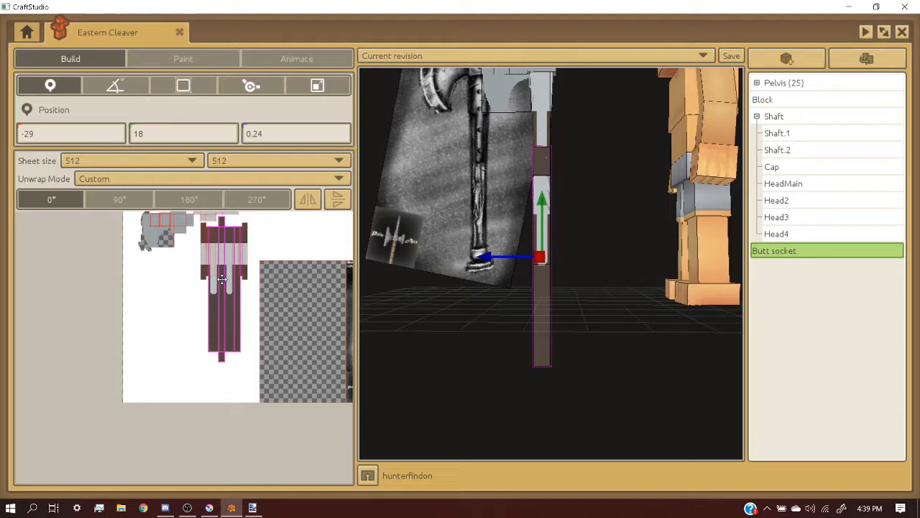
left_click(122, 179)
left_click(123, 212)
left_click_drag(238, 257, 174, 293)
- Resize the Butt socket block to a height of 17 and a depth of 17
left_click(184, 86)
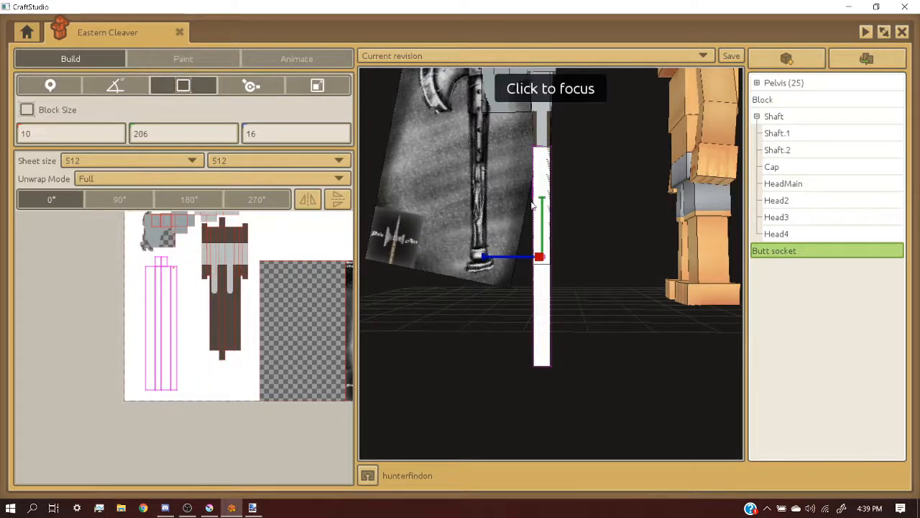
left_click_drag(545, 201, 569, 515)
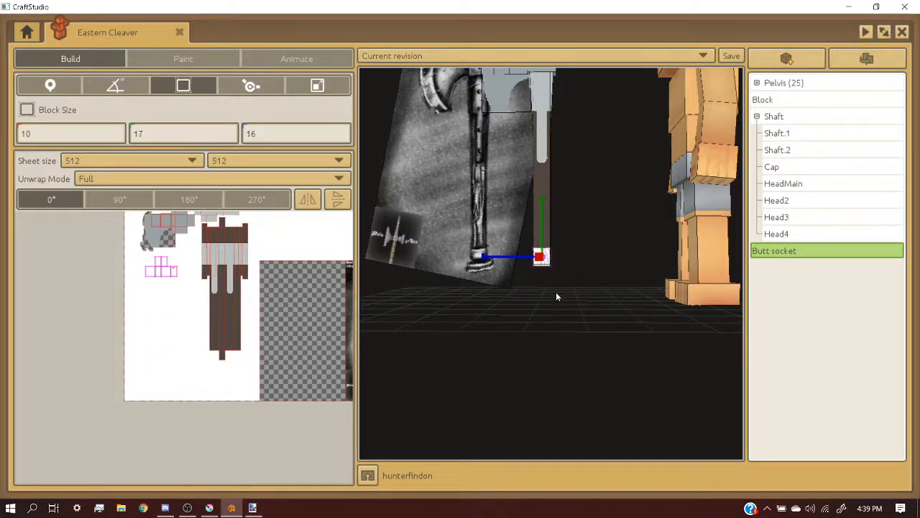
scroll(555, 292, "up", 6)
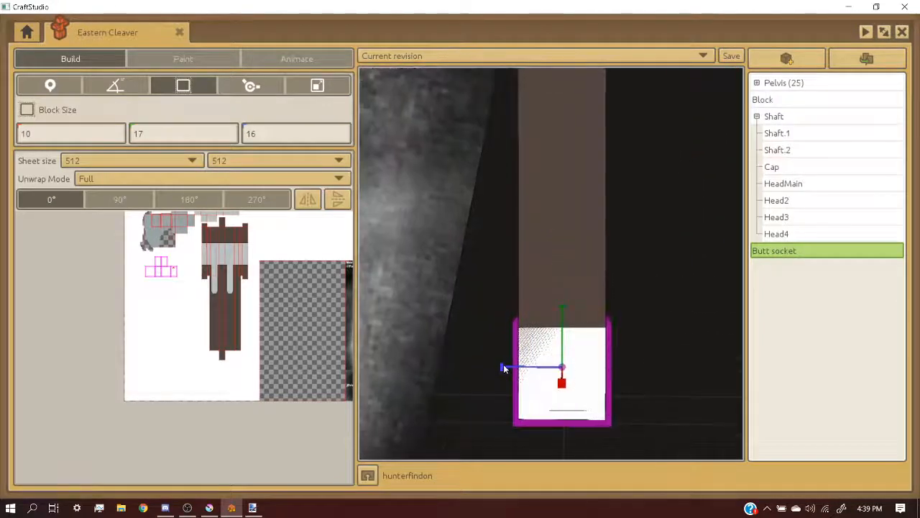
left_click_drag(497, 369, 491, 368)
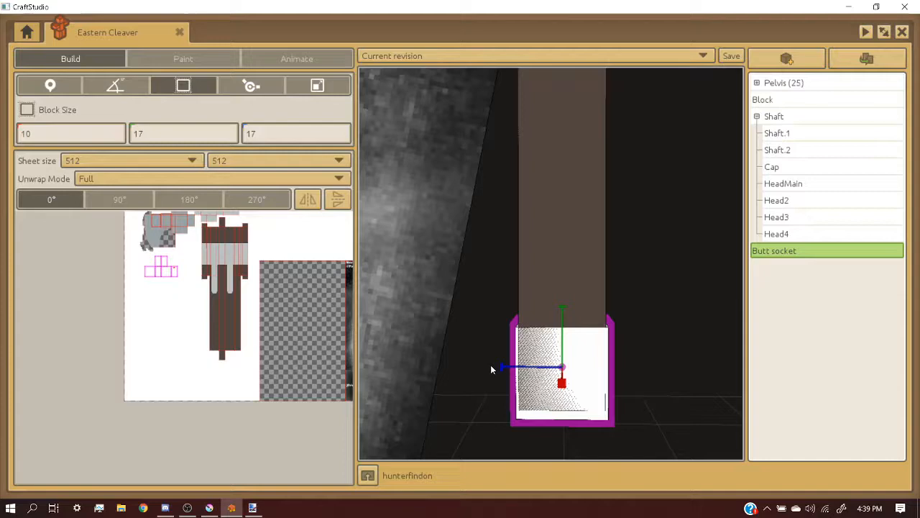
- Focus on the Butt socket block and widen it along X to a size of 11
double_click(789, 252)
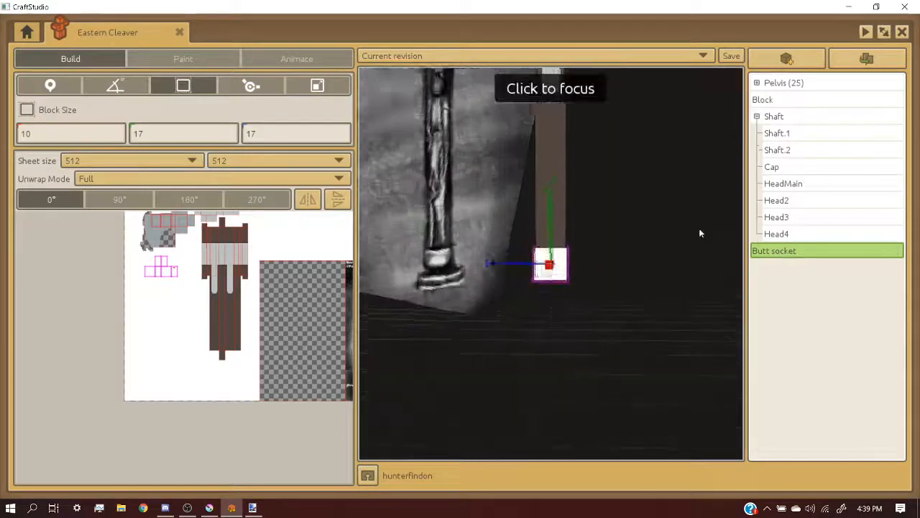
middle_click_drag(661, 228, 502, 278)
scroll(596, 220, "up", 3)
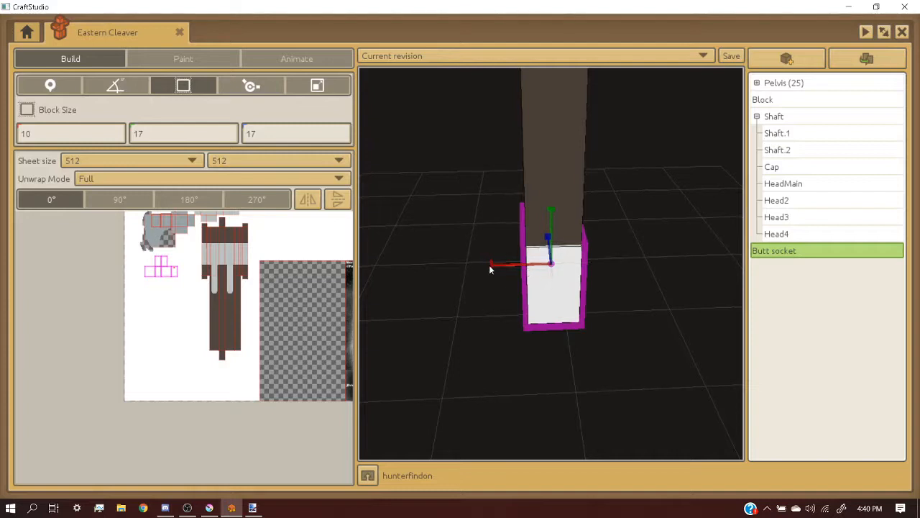
left_click_drag(489, 269, 479, 265)
middle_click_drag(479, 265, 427, 247)
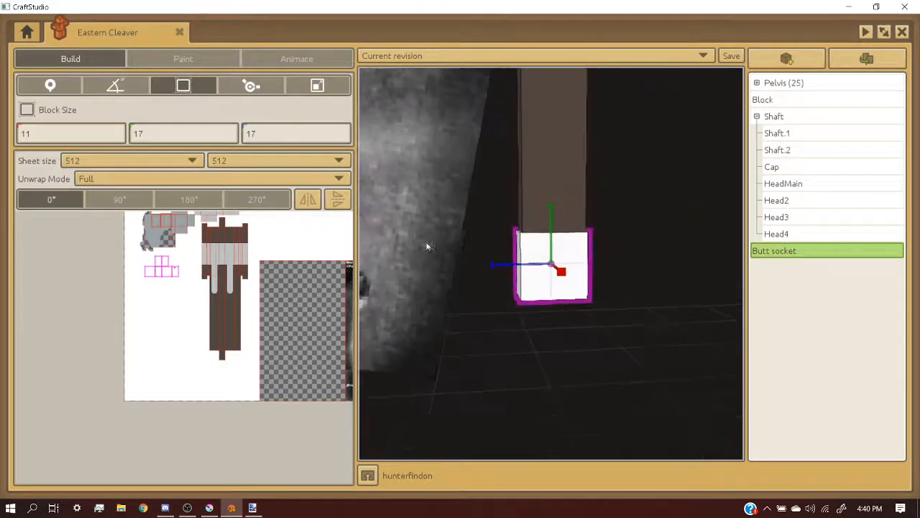
- Lower the Butt socket block to a Y position of 10.5 and check its placement against the reference axe
left_click(52, 86)
scroll(535, 144, "up", 2)
left_click_drag(553, 215, 550, 281)
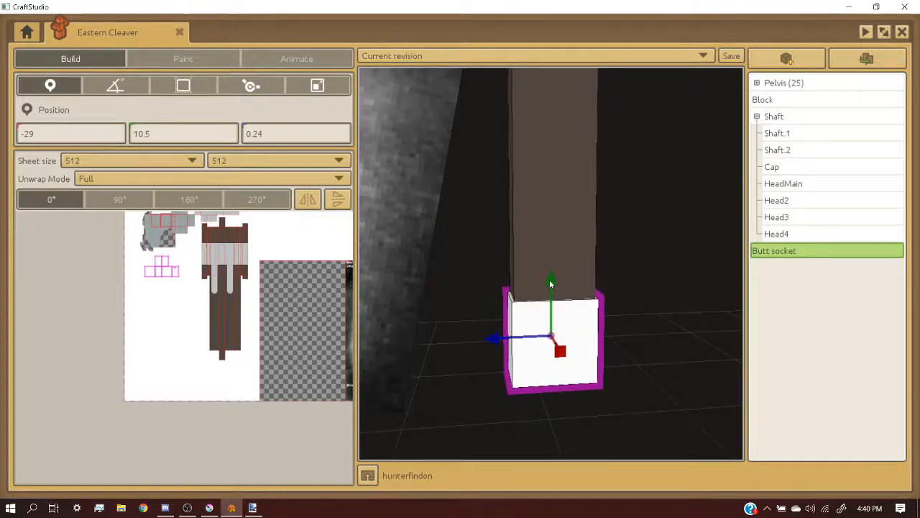
scroll(542, 214, "down", 8)
middle_click_drag(542, 214, 536, 192)
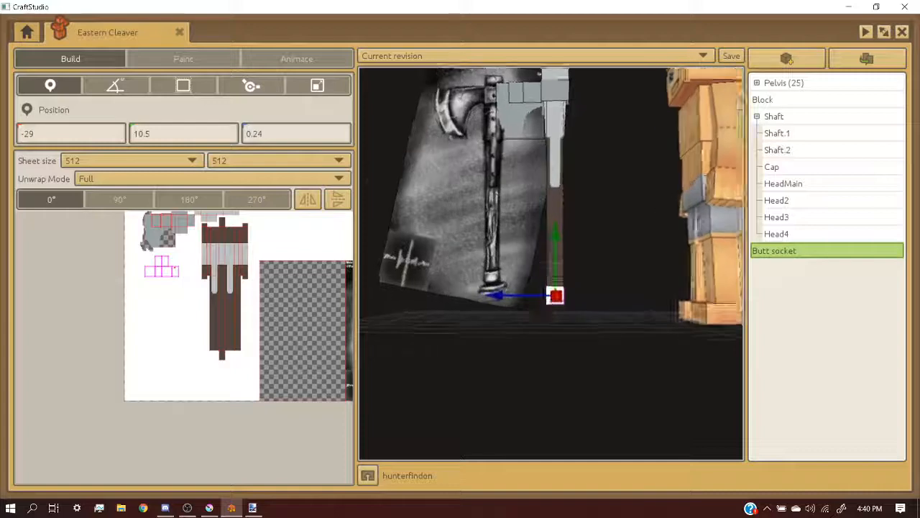
scroll(598, 208, "up", 6)
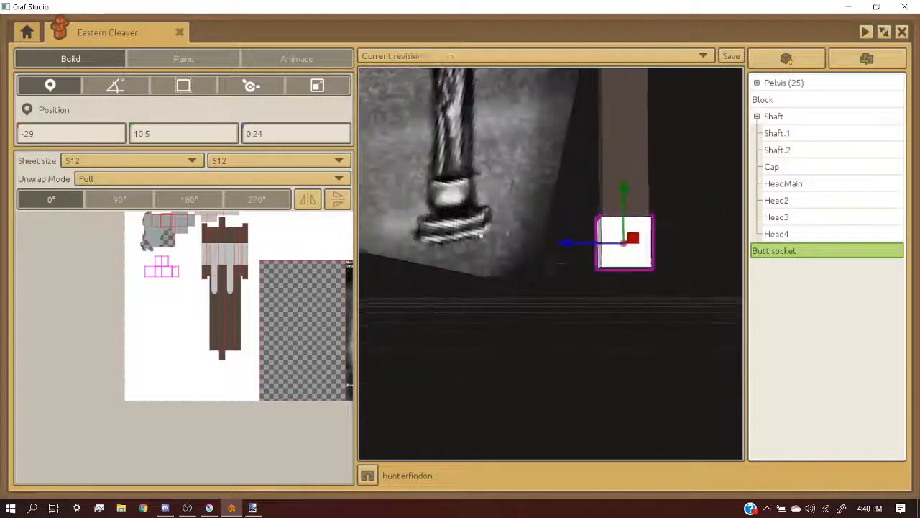
- Duplicate Butt socket as "Butt rondel" and move the copy down to a Y position of 3
key("ctrl+d")
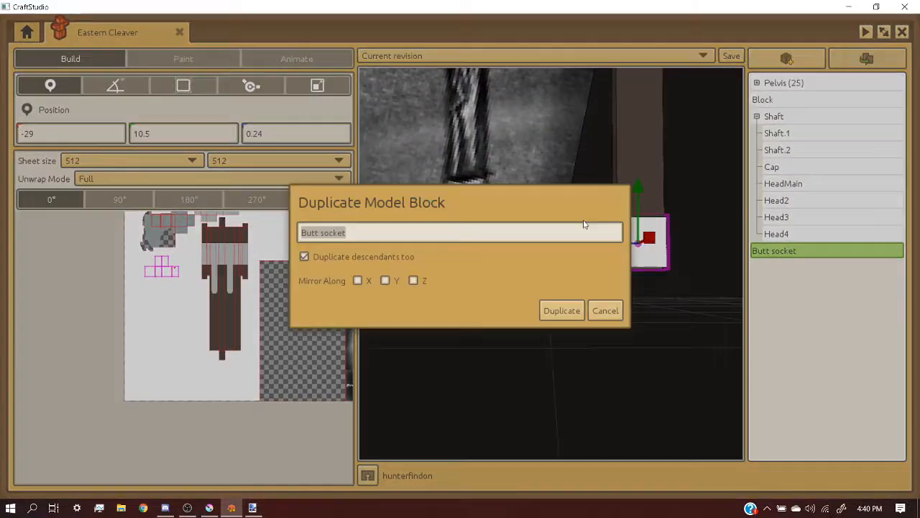
left_click(454, 234)
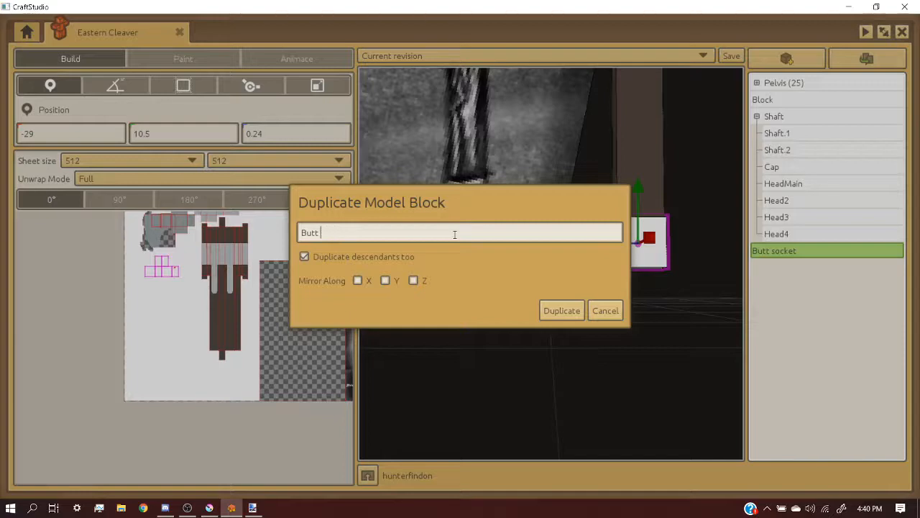
key("Return")
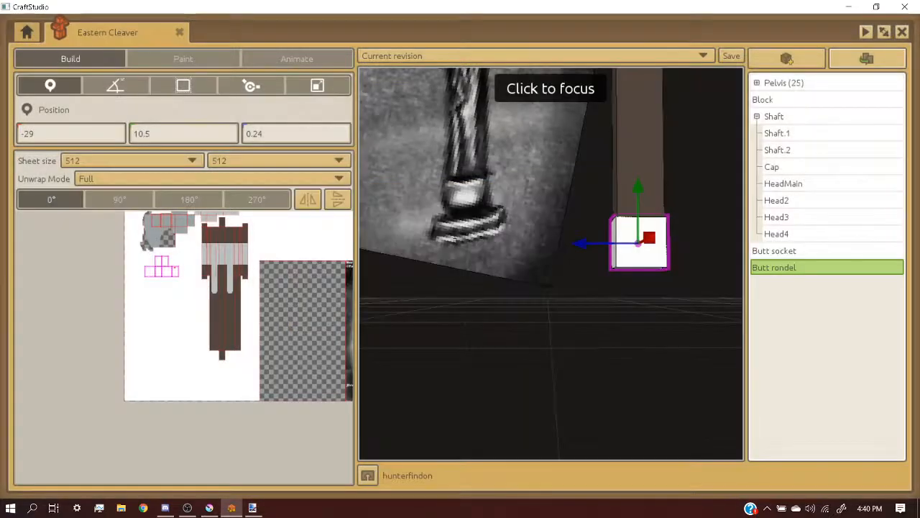
left_click(380, 190)
key("s")
key("w")
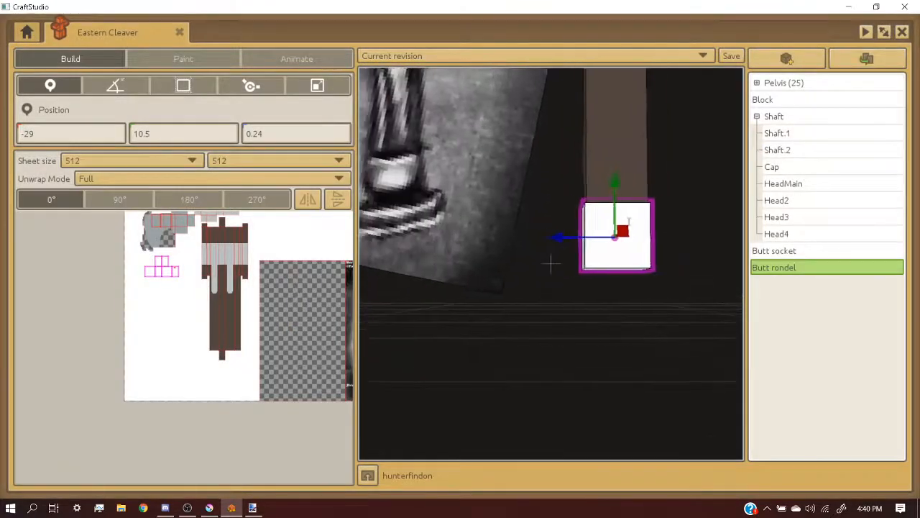
left_click_drag(614, 187, 614, 238)
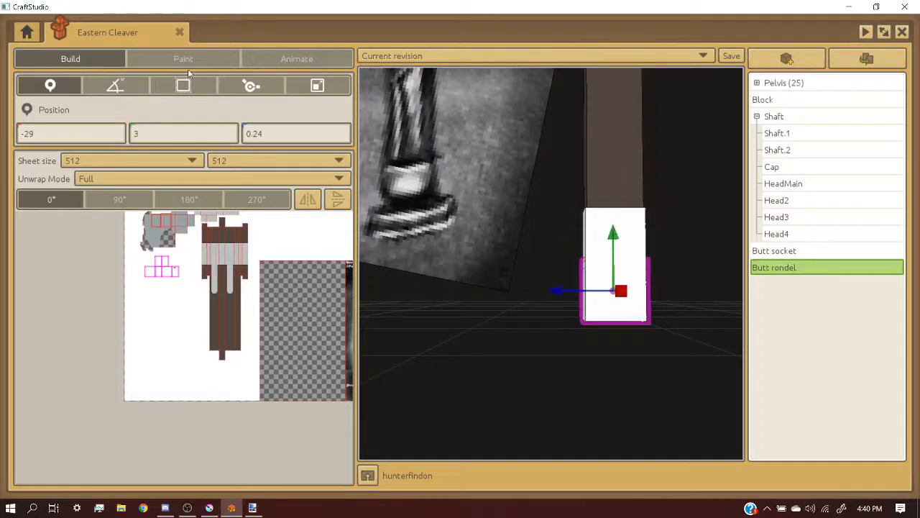
- Reduce the Butt rondel block's height to 6 and focus the view on it
left_click(184, 85)
left_click(613, 234)
left_click(607, 298)
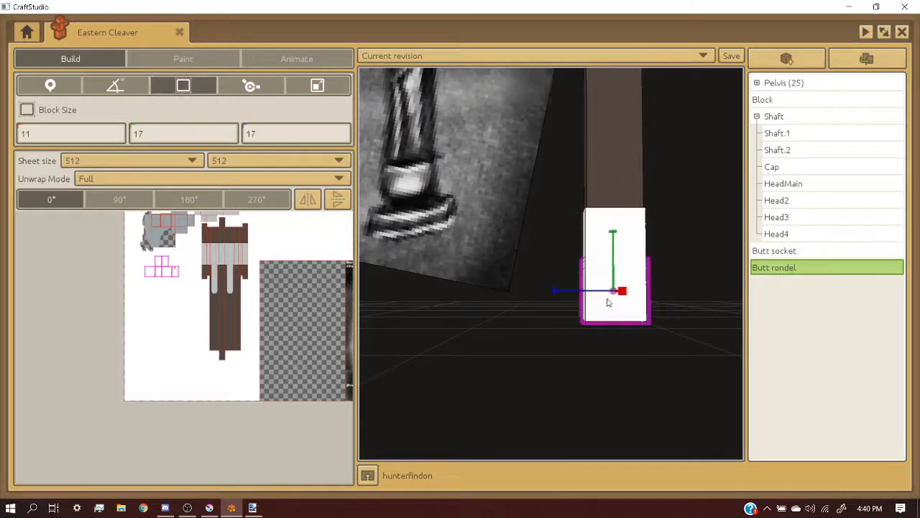
left_click_drag(613, 239, 617, 306)
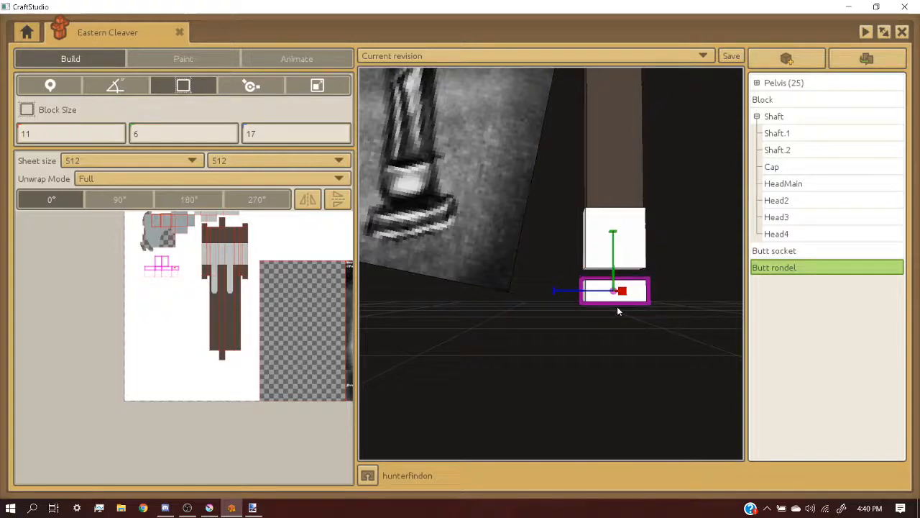
middle_click_drag(580, 270, 568, 296)
double_click(797, 273)
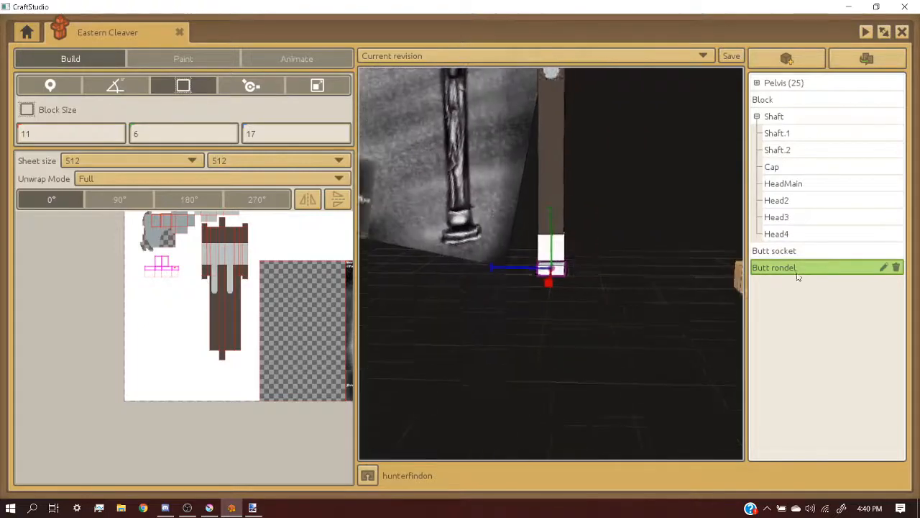
- Enlarge the Butt rondel block to a size of 25 along both X and Z
scroll(646, 203, "up", 5)
middle_click_drag(646, 203, 533, 210)
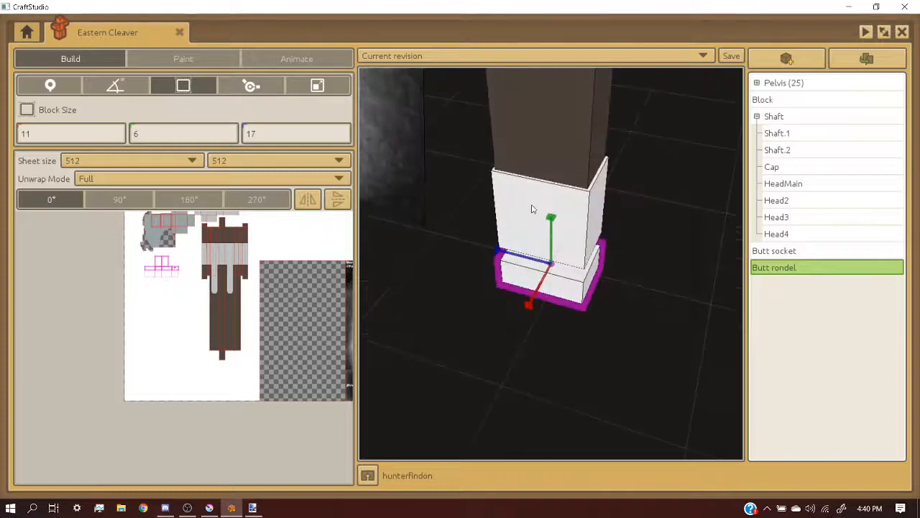
left_click(117, 88)
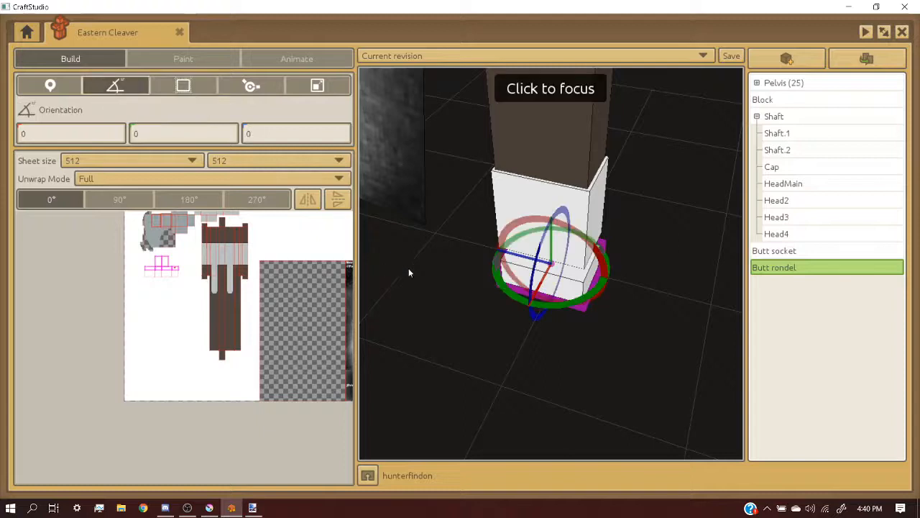
left_click(164, 91)
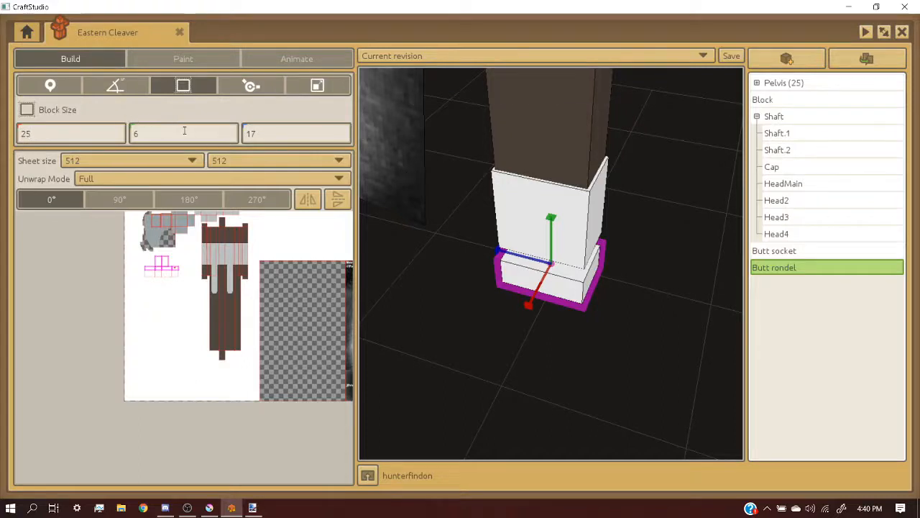
left_click(264, 130)
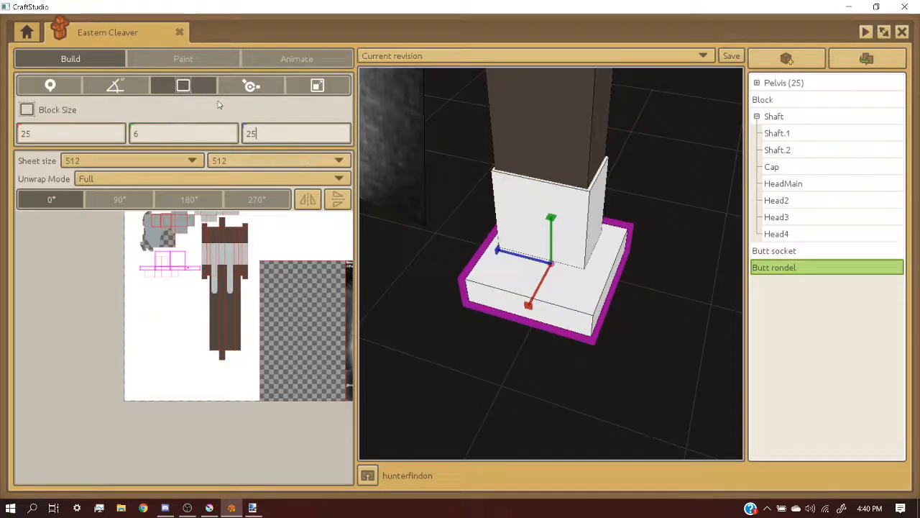
- Rotate the Butt rondel 45 degrees around the Y axis and view it from above
left_click(115, 86)
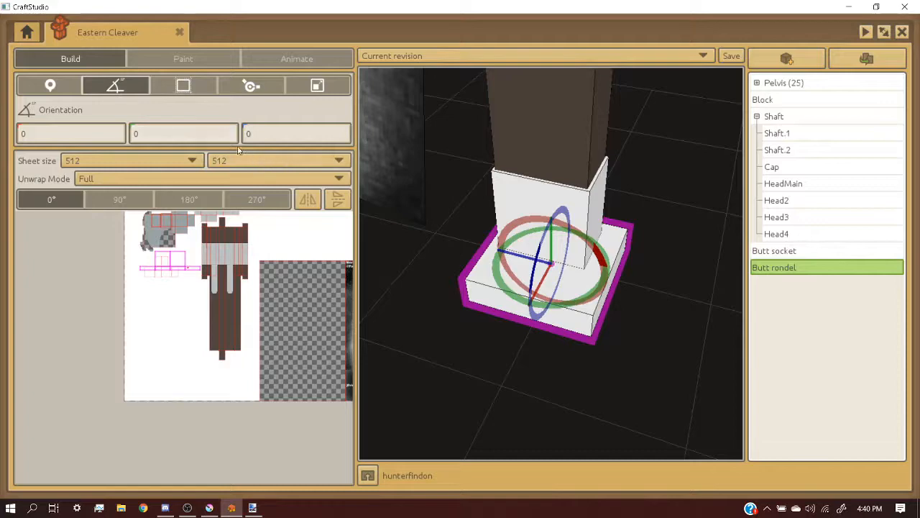
type("45")
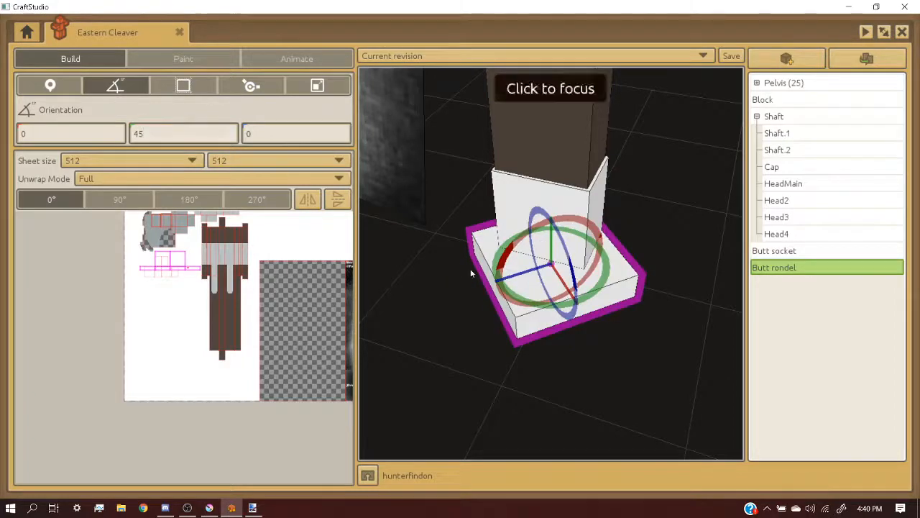
middle_click_drag(470, 268, 450, 292)
right_click_drag(460, 215, 475, 216)
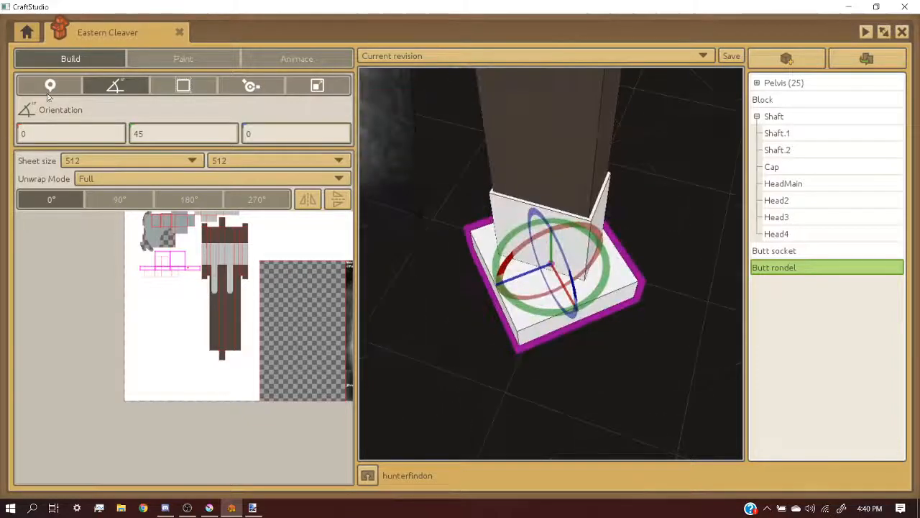
- Widen the Butt rondel to a size of 28 along X and Z
left_click(183, 85)
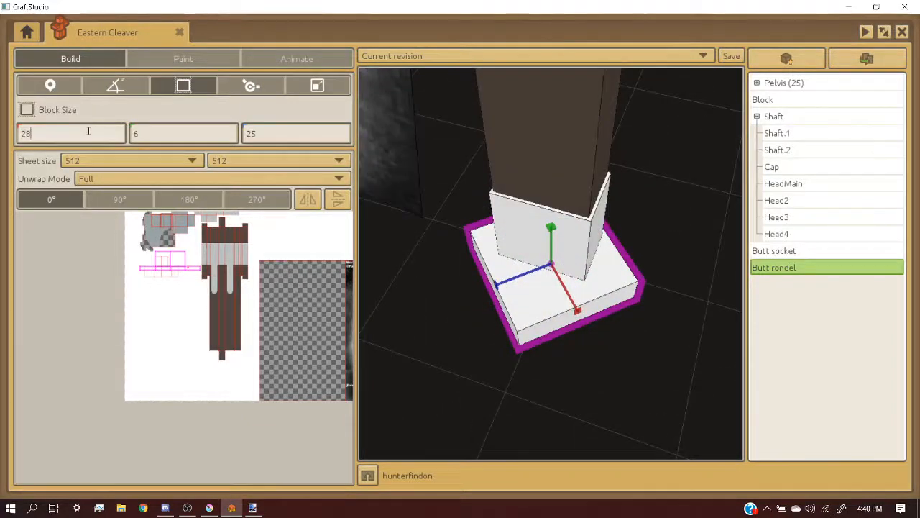
left_click(463, 190)
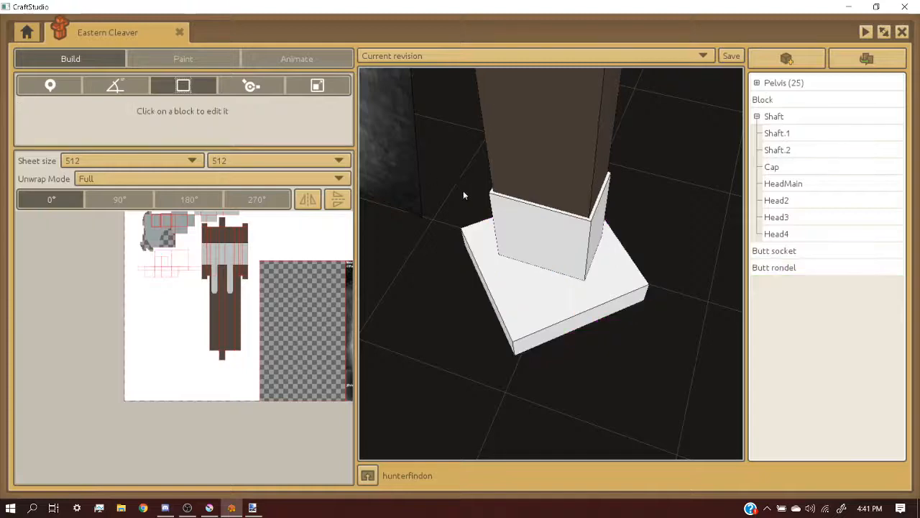
- Raise the Butt rondel to a Y position of 4.8 so it meets the underside of the Butt socket
right_click_drag(463, 190, 552, 266)
left_click(553, 267)
left_click(40, 88)
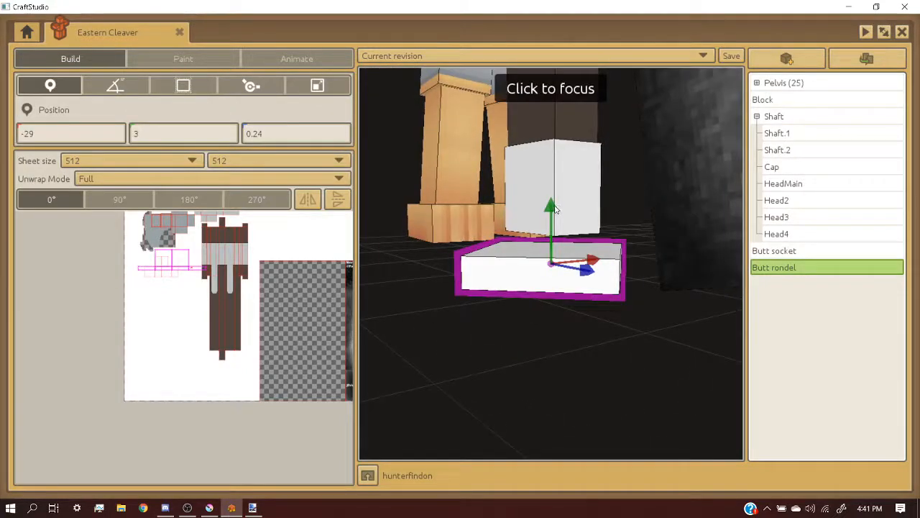
left_click_drag(554, 209, 551, 184)
scroll(559, 199, "down", 3)
scroll(556, 190, "up", 4)
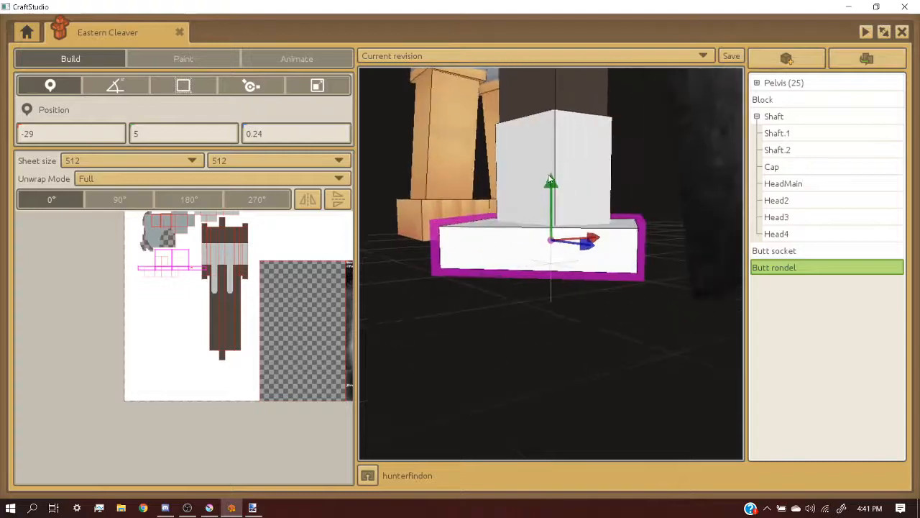
left_click_drag(551, 185, 552, 186)
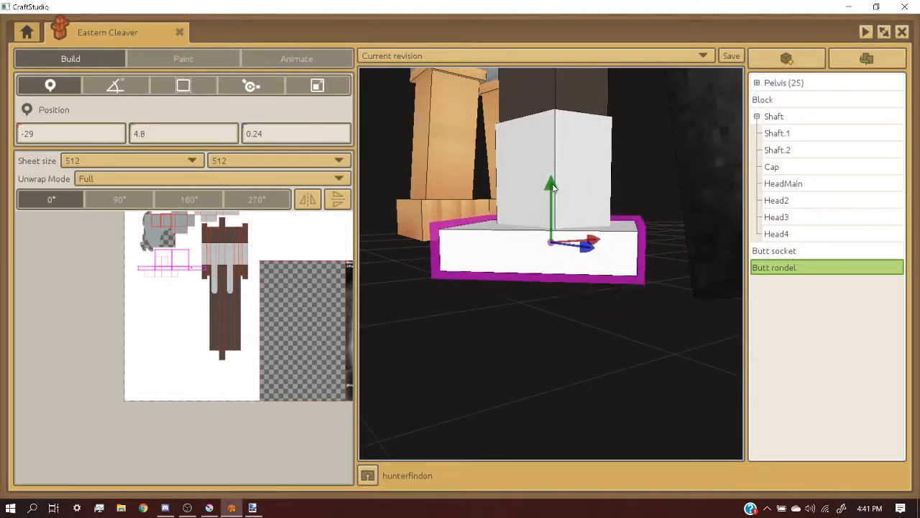
- Compare the butt with the reference axe, thicken the Butt rondel to a height of 9 and reduce its X and Z sizes
scroll(589, 203, "down", 4)
middle_click_drag(590, 203, 590, 203)
left_click(608, 273)
scroll(382, 158, "down", 3)
middle_click_drag(382, 158, 452, 192)
scroll(452, 191, "up", 3)
scroll(452, 192, "up", 3)
scroll(538, 217, "up", 3)
left_click(542, 219)
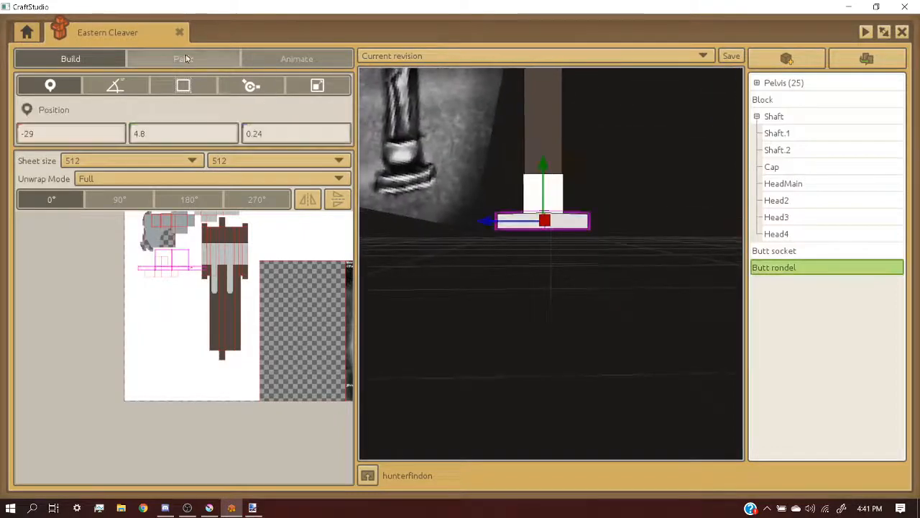
left_click(191, 88)
left_click_drag(544, 159, 543, 148)
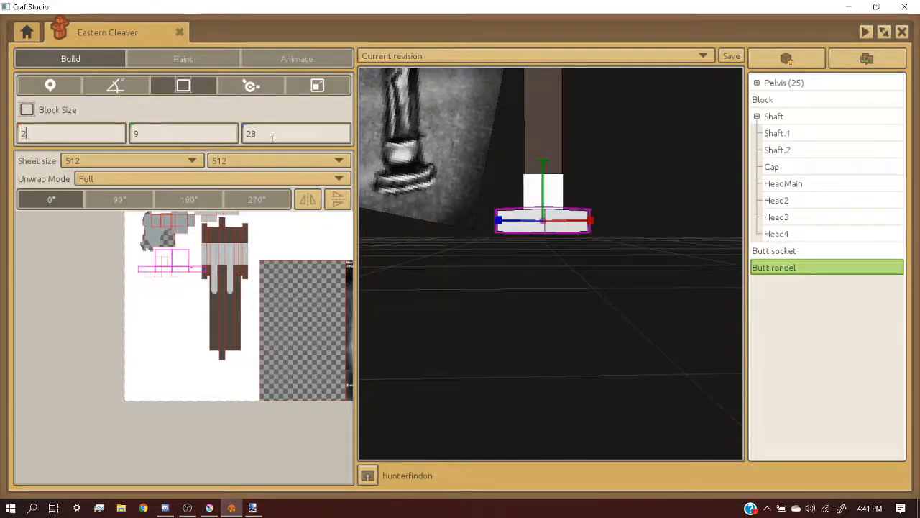
left_click(514, 257)
- Lower the Butt rondel to a Y position of 4.09 and compare the shaft's butt end with the reference axe
mouse_move(514, 257)
middle_mouse_down()
mouse_move(516, 280)
mouse_move(522, 250)
middle_mouse_up()
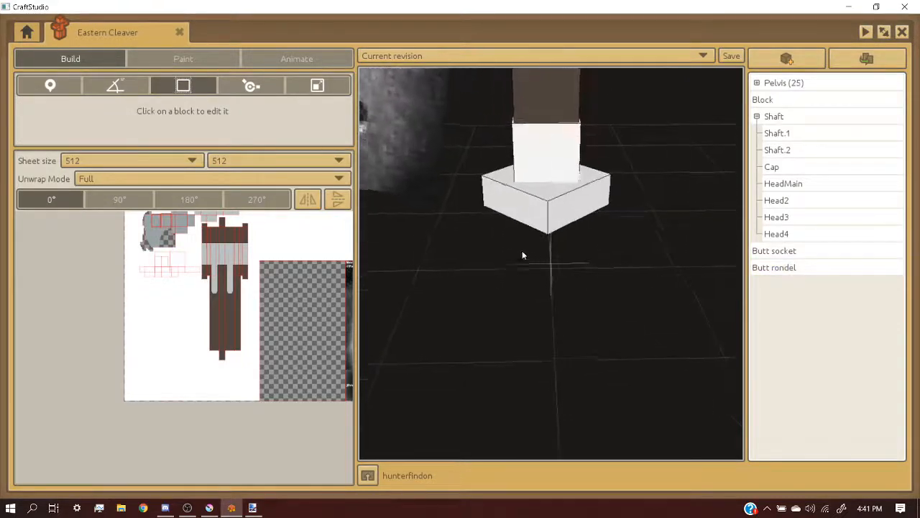
scroll(532, 240, "up", 4)
middle_click_drag(554, 211, 542, 329)
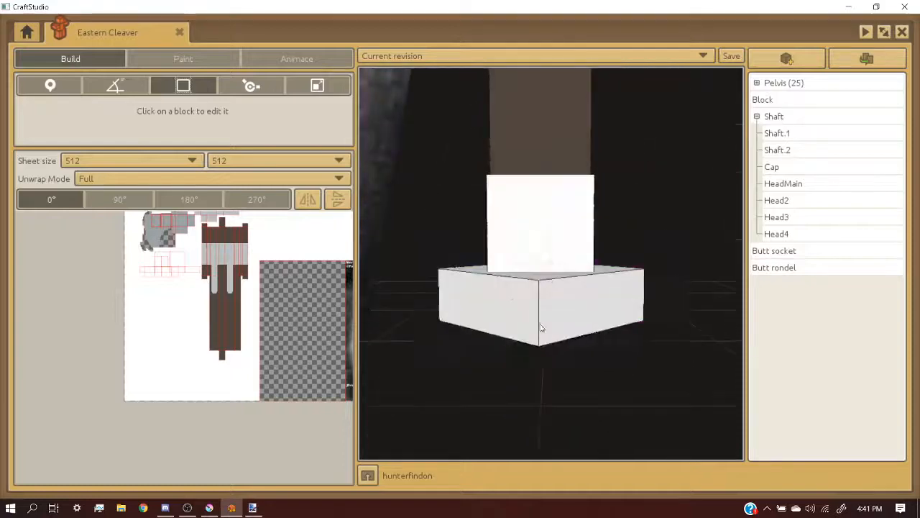
left_click(542, 328)
left_click(50, 85)
left_click_drag(540, 240, 541, 247)
scroll(597, 251, "down", 5)
left_click(616, 246)
middle_click_drag(604, 212, 600, 236)
scroll(600, 236, "down", 4)
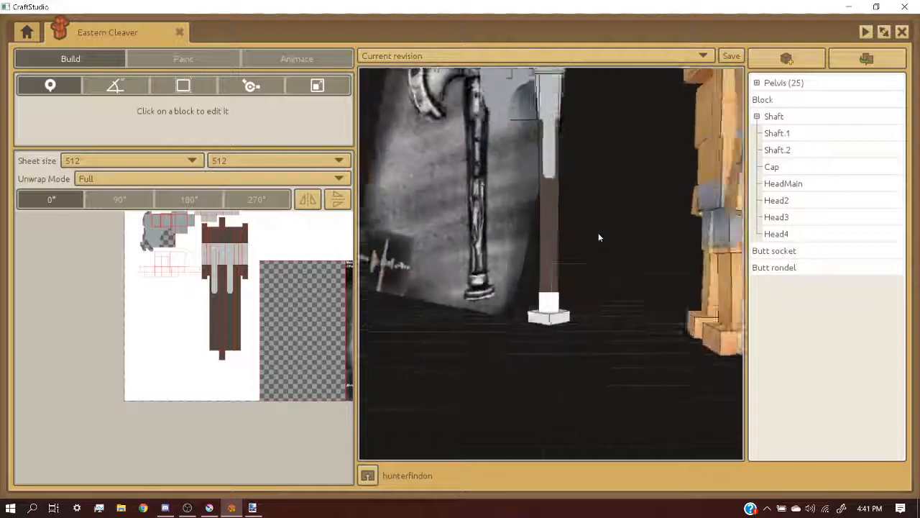
scroll(599, 238, "up", 6)
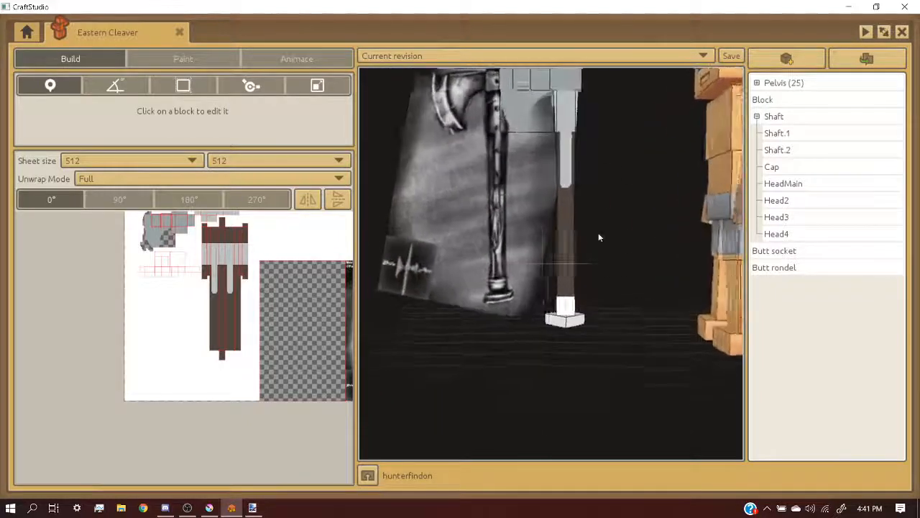
scroll(598, 232, "up", 5)
- Move the Butt socket and Butt rondel UV layouts apart into the blank lower-left area of the texture sheet
left_click(591, 232)
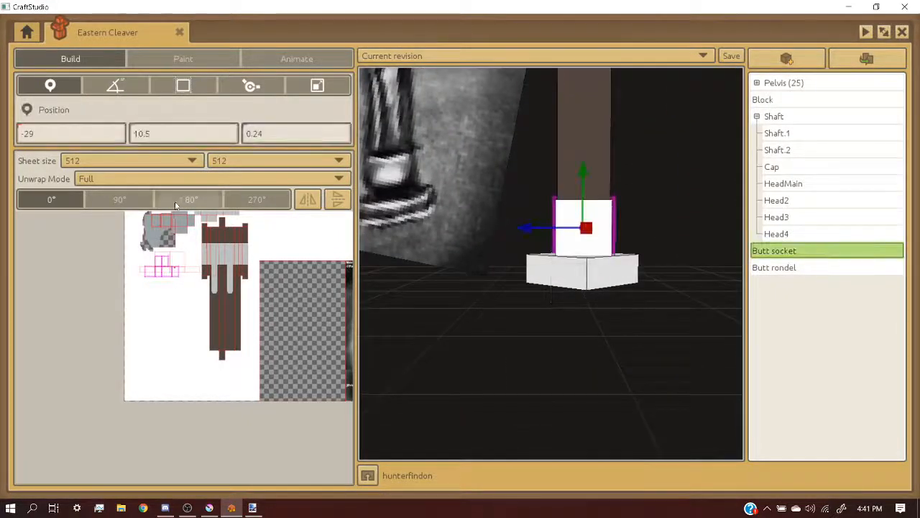
left_click(596, 265)
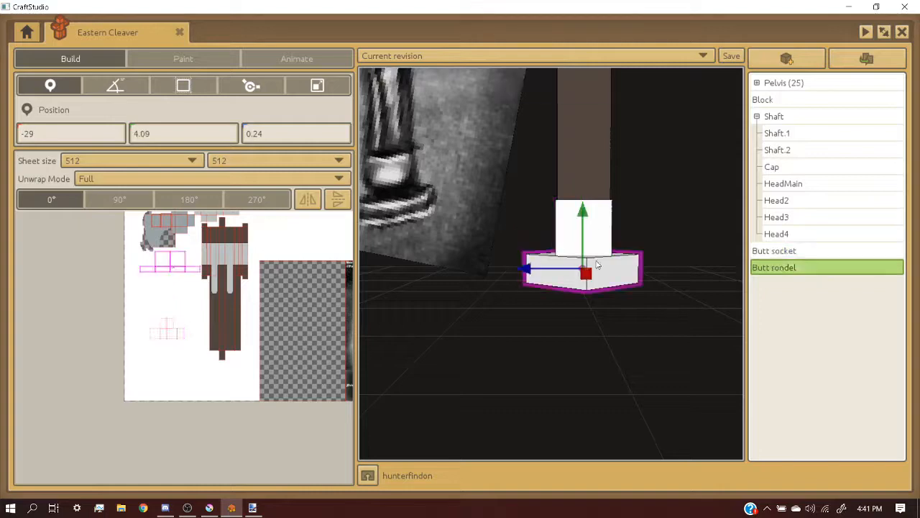
left_click_drag(165, 264, 164, 357)
scroll(165, 345, "up", 5)
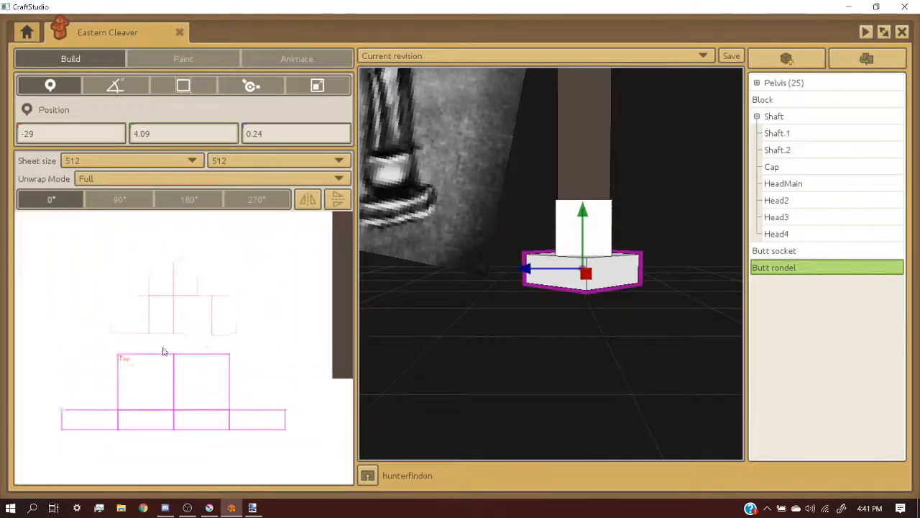
- Switch the Butt rondel to Custom unwrap and place its bottom face directly beneath the front face in the UV layout
left_click(199, 184)
left_click(190, 234)
left_click_drag(245, 308, 184, 389)
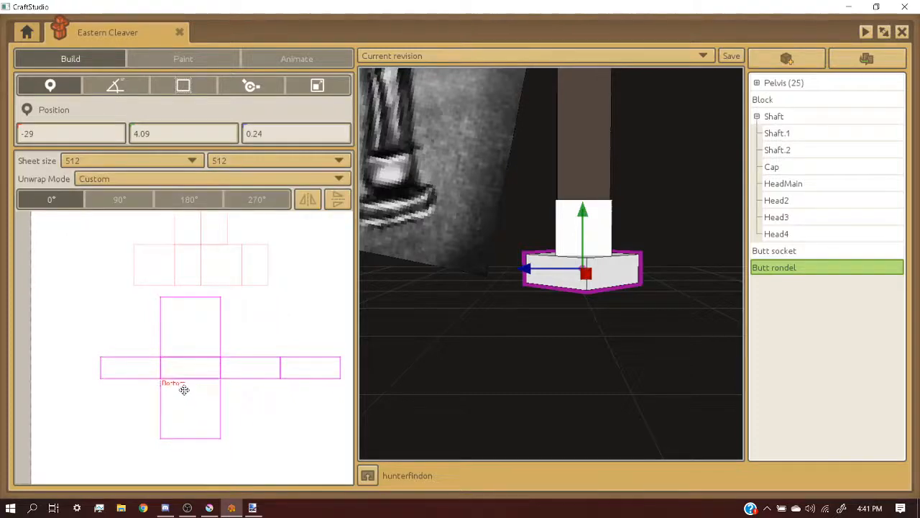
scroll(184, 390, "down", 3)
scroll(211, 305, "up", 3)
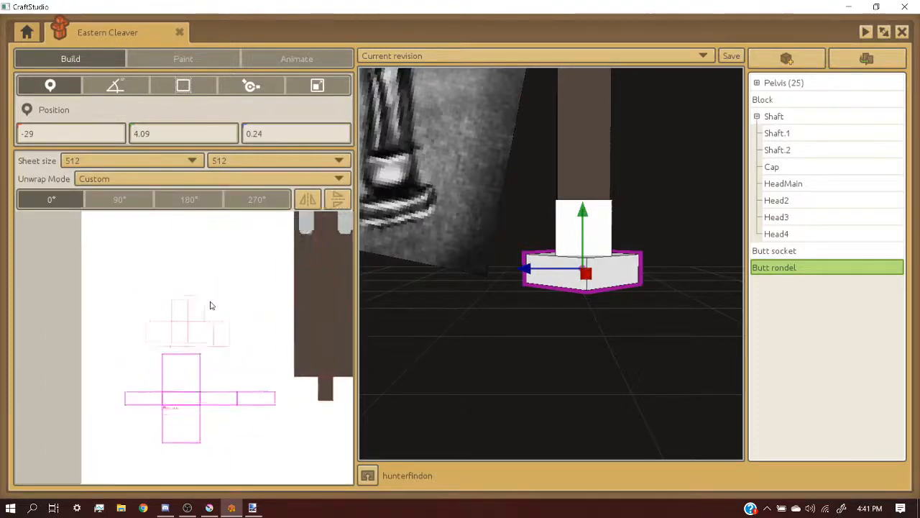
- Reposition the Butt socket's UV layout above the rondel's, switch it to Custom unwrap and place its bottom face beneath the front face
left_click(598, 241)
left_click_drag(176, 339, 177, 308)
left_click(179, 179)
left_click(160, 233)
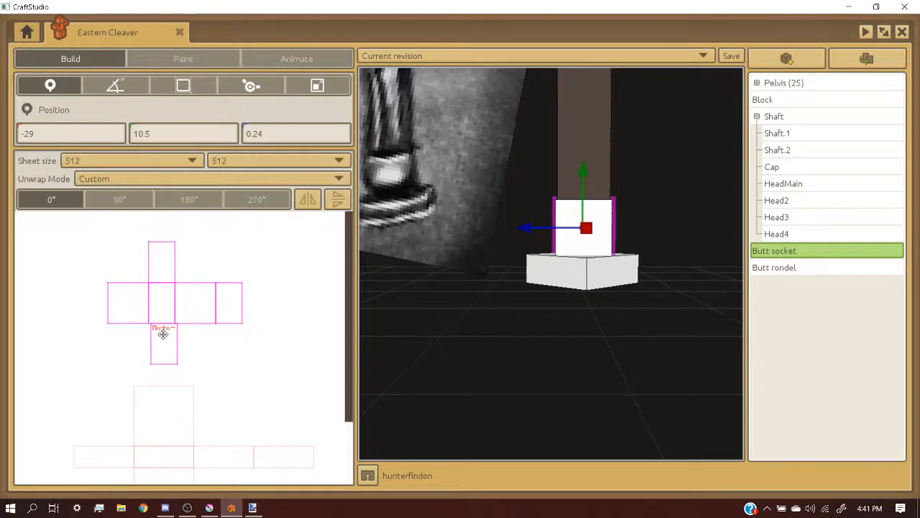
- Paint all faces of the Butt socket's UV layout light grey, resizing the brush to match the face widths
left_click(170, 61)
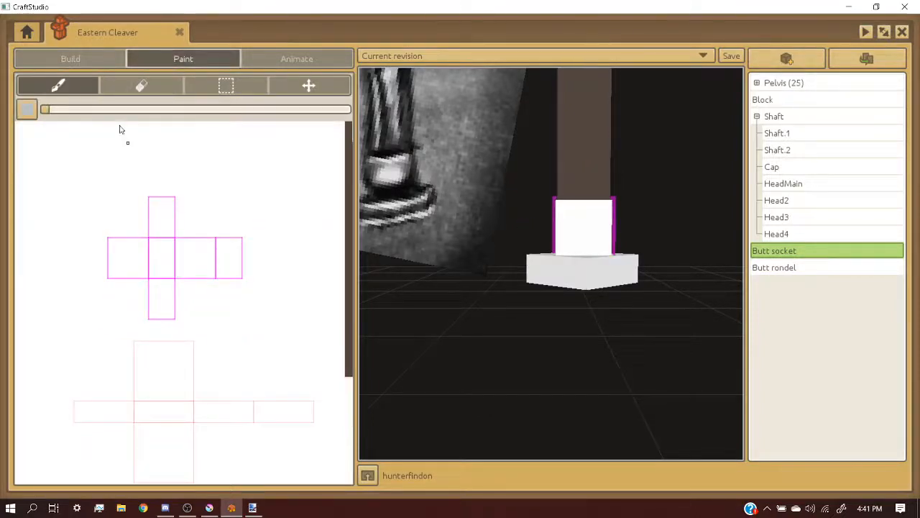
scroll(165, 177, "up", 3)
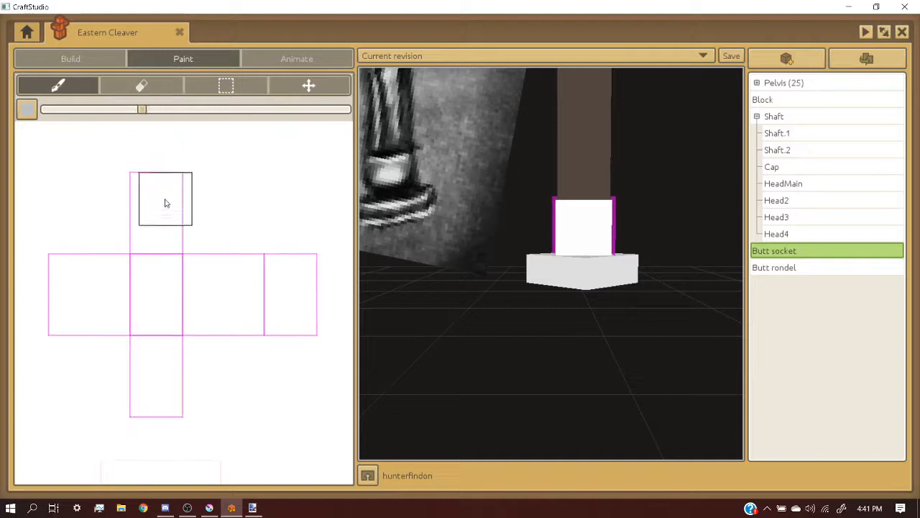
left_click(157, 200)
left_click(157, 391, "shift")
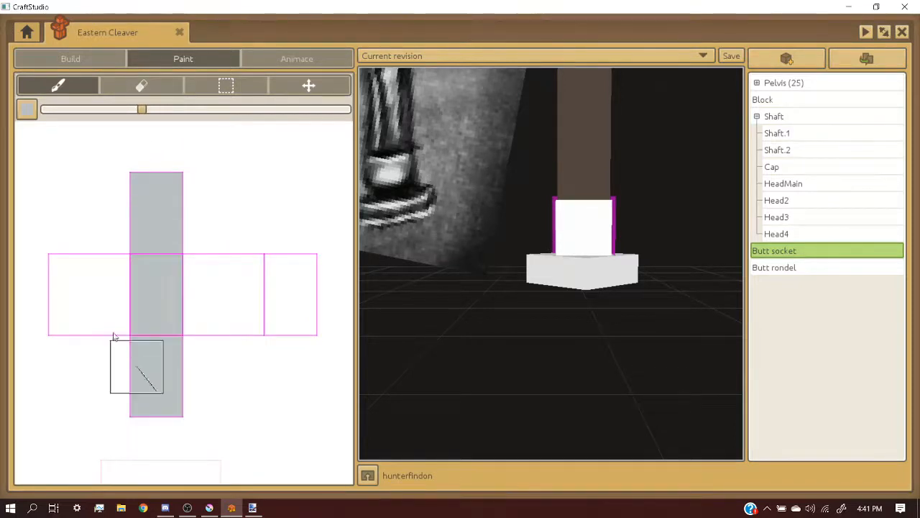
left_click(190, 109)
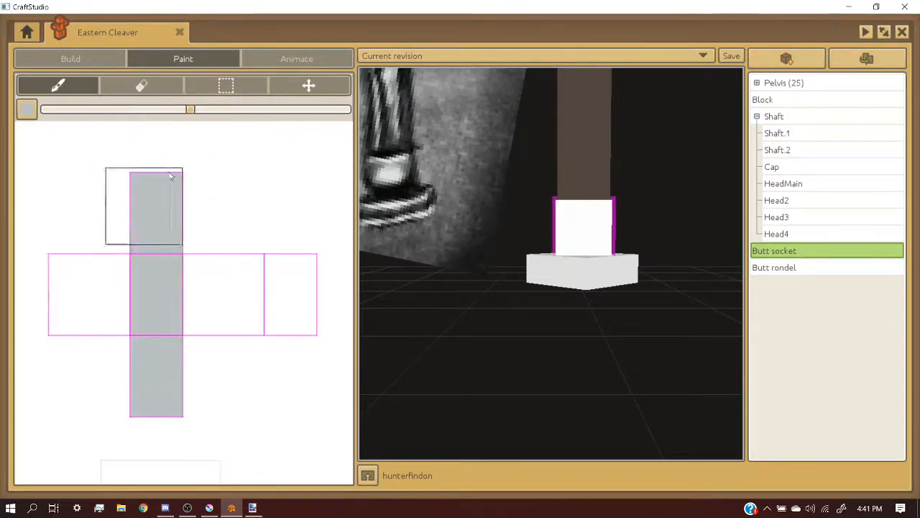
left_click(201, 109)
left_click(89, 295)
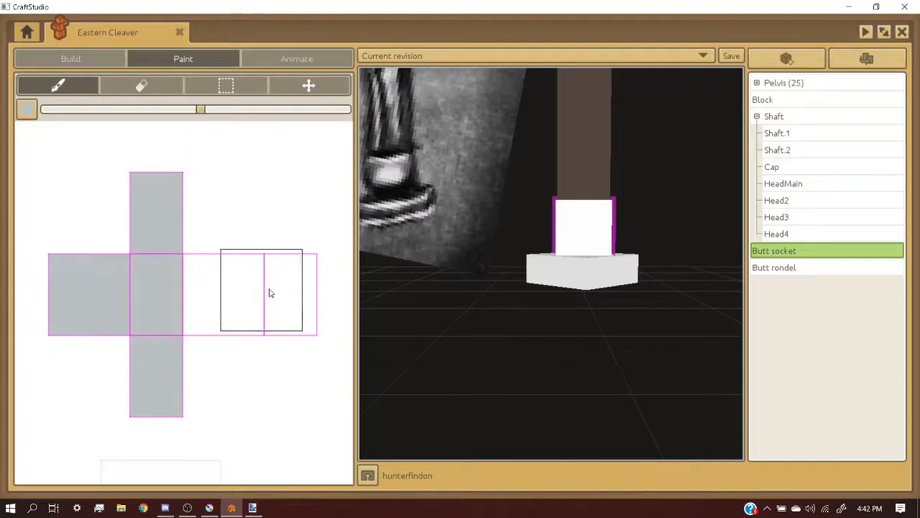
left_click(278, 298, "shift")
scroll(266, 248, "down", 3)
- Paint the Butt rondel's top, front and bottom faces light grey with a brush as wide as the faces
scroll(244, 304, "up", 6)
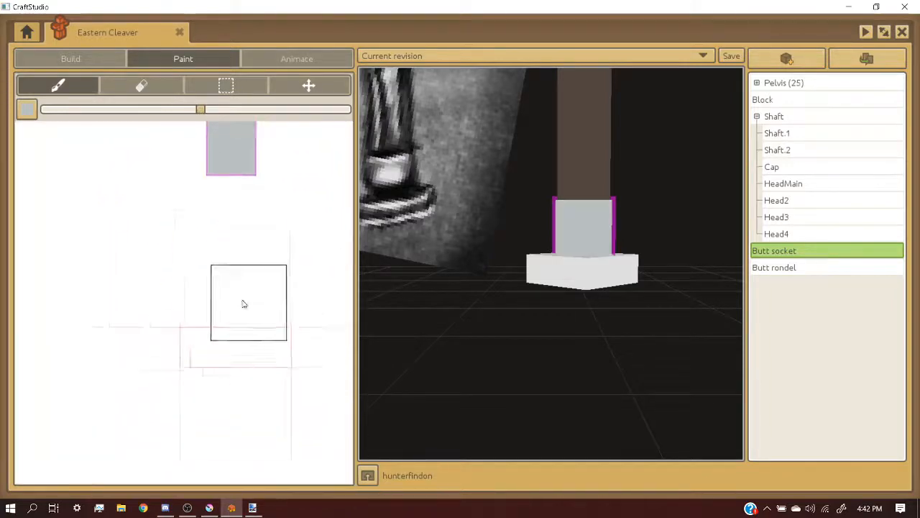
left_click(278, 109)
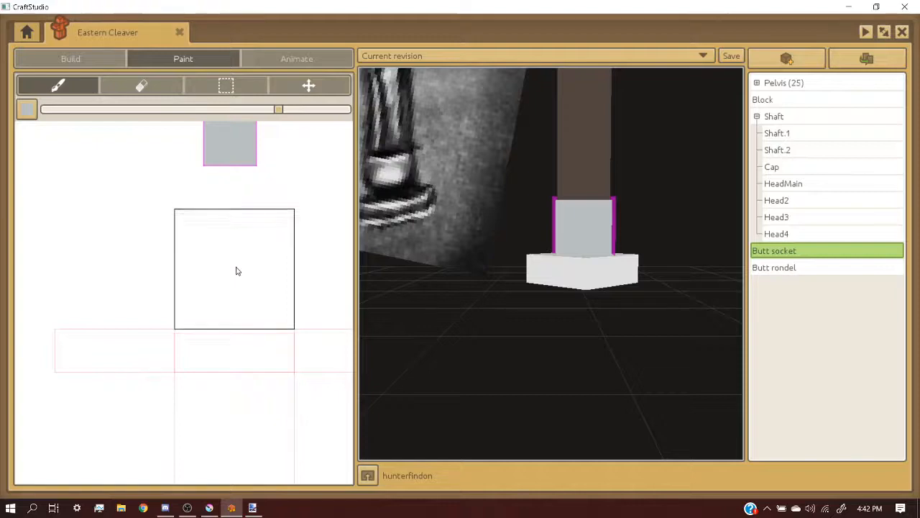
left_click(238, 269)
scroll(237, 272, "down", 1)
scroll(237, 272, "up", 1)
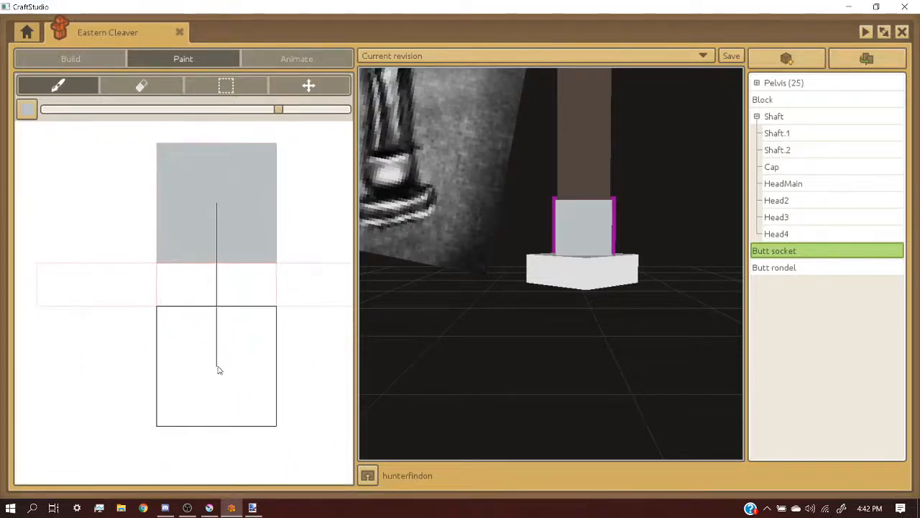
left_click(217, 367, "shift")
- Fill the Butt rondel's remaining side faces with light grey using a smaller brush and check them on the model
left_click(151, 110)
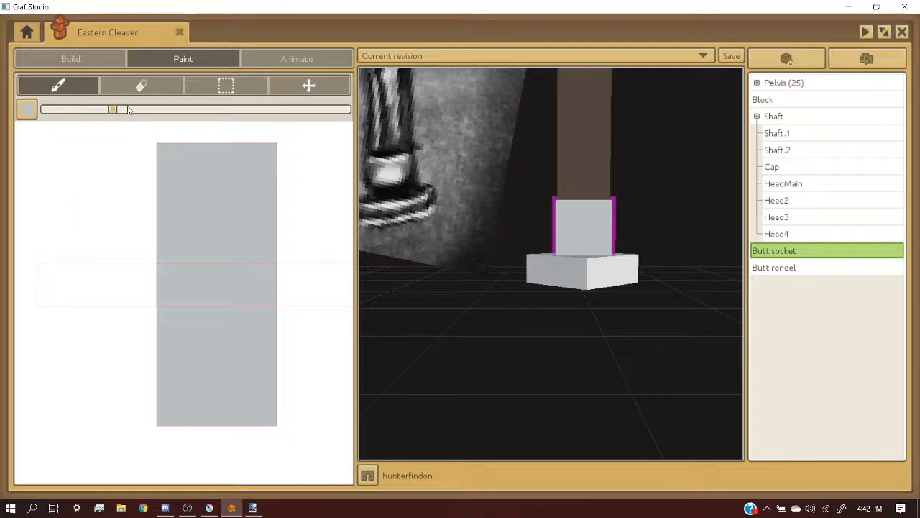
right_click(63, 288)
left_click_drag(63, 288, 61, 288)
scroll(61, 287, "down", 4)
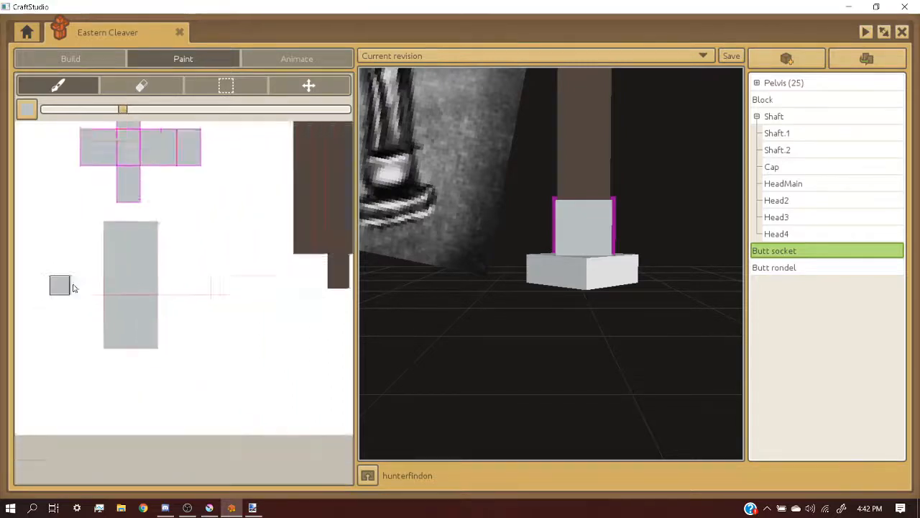
scroll(190, 282, "up", 2)
scroll(139, 283, "up", 1)
left_click(95, 298, "shift")
scroll(548, 255, "down", 4)
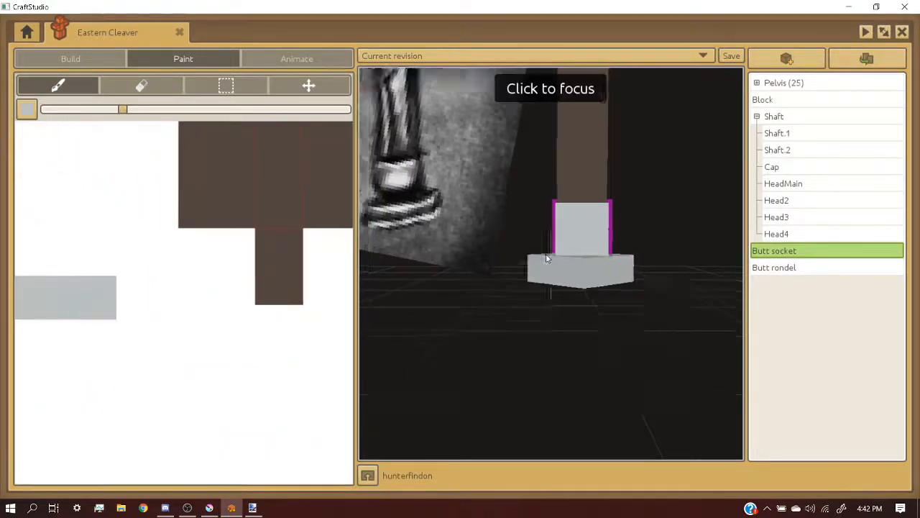
- Duplicate the Butt rondel block together with its descendants as a new block named Rivet Butt
scroll(581, 255, "up", 3)
middle_click_drag(581, 255, 608, 244)
scroll(583, 254, "up", 3)
left_click(584, 252)
scroll(608, 244, "down", 1)
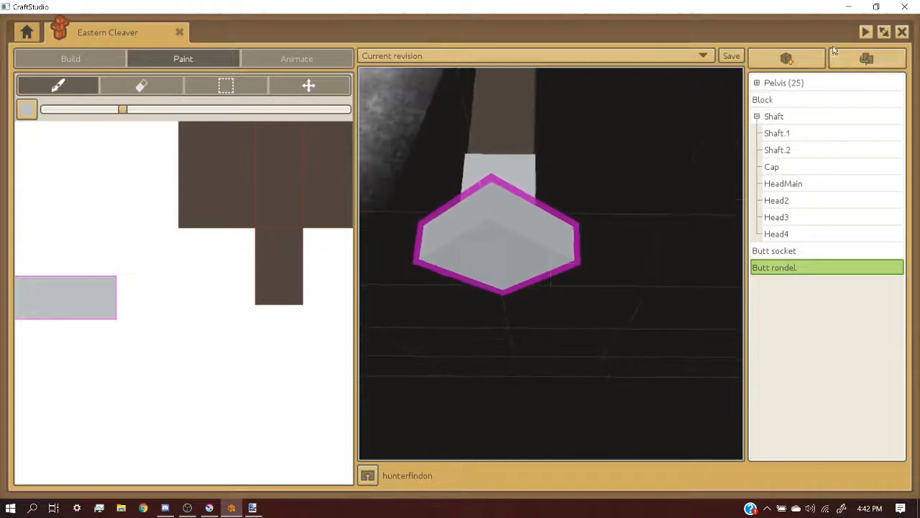
left_click(867, 59)
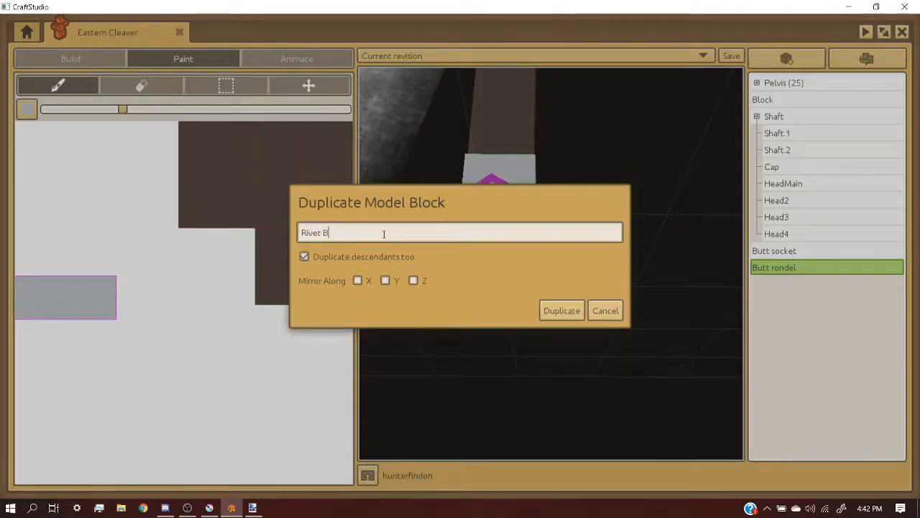
type("utt")
key("Return")
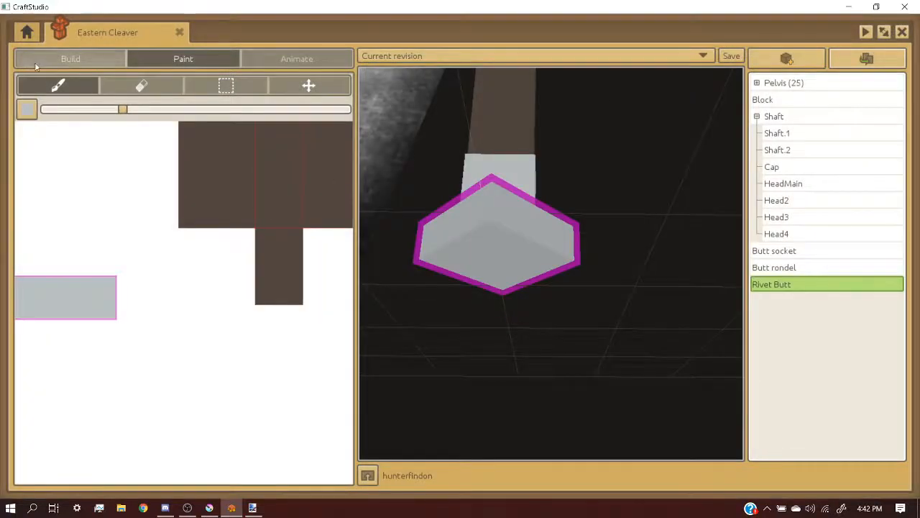
- Lower the Rivet Butt block to height 0 beneath the rondel and reduce its X and Z block sizes to 5
left_click(71, 58)
left_click_drag(501, 197, 501, 235)
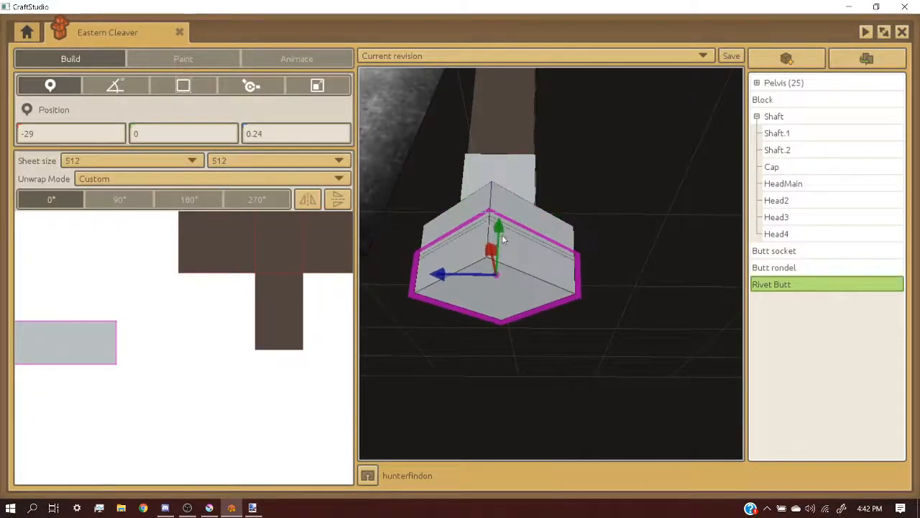
left_click(183, 86)
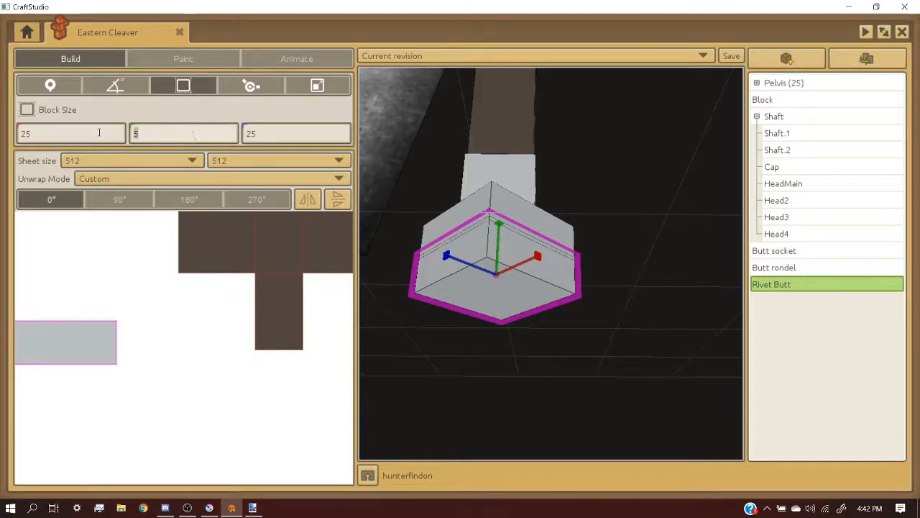
double_click(278, 131)
type("5")
double_click(106, 138)
type("5")
left_click(540, 188)
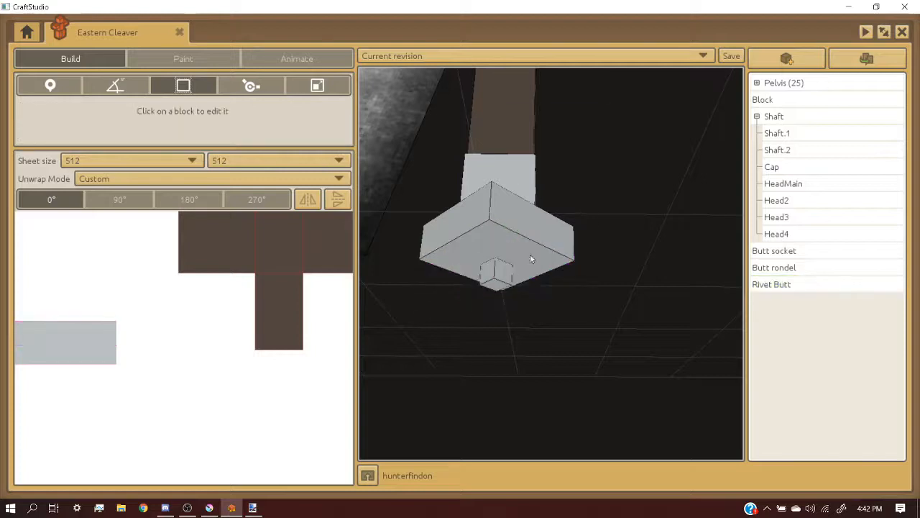
- Resize the Rivet Butt block to 7 in all three dimensions, and reduce its height to 4
left_click(507, 273)
right_click_drag(507, 276, 551, 263)
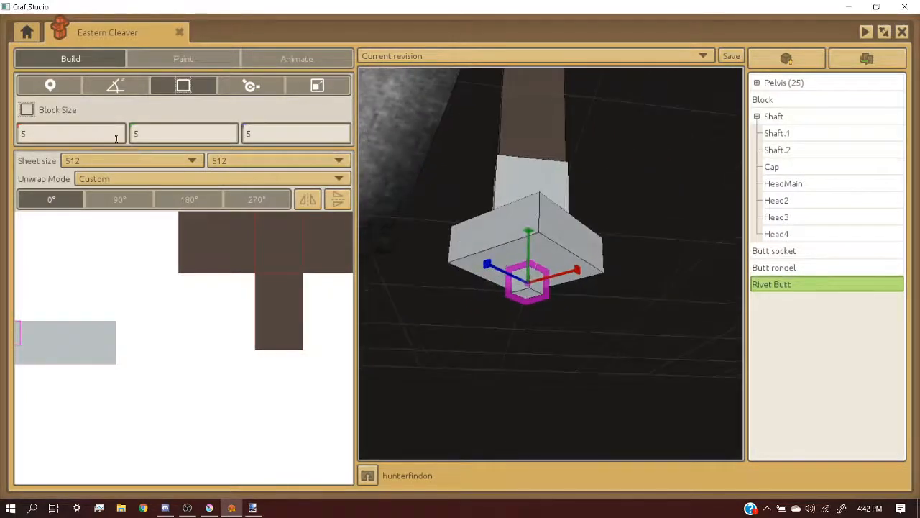
type("7")
double_click(179, 133)
type("7")
double_click(287, 133)
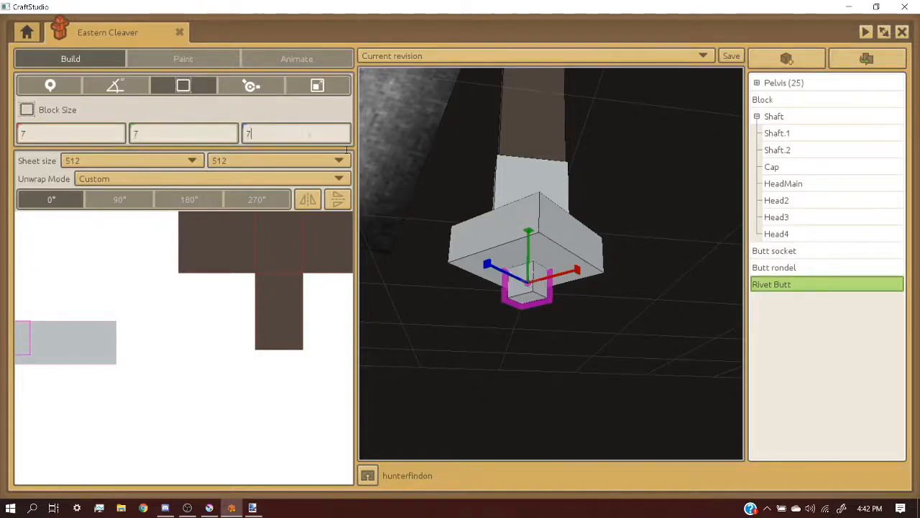
type("7")
left_click(619, 187)
scroll(551, 264, "up", 3)
left_click(549, 266)
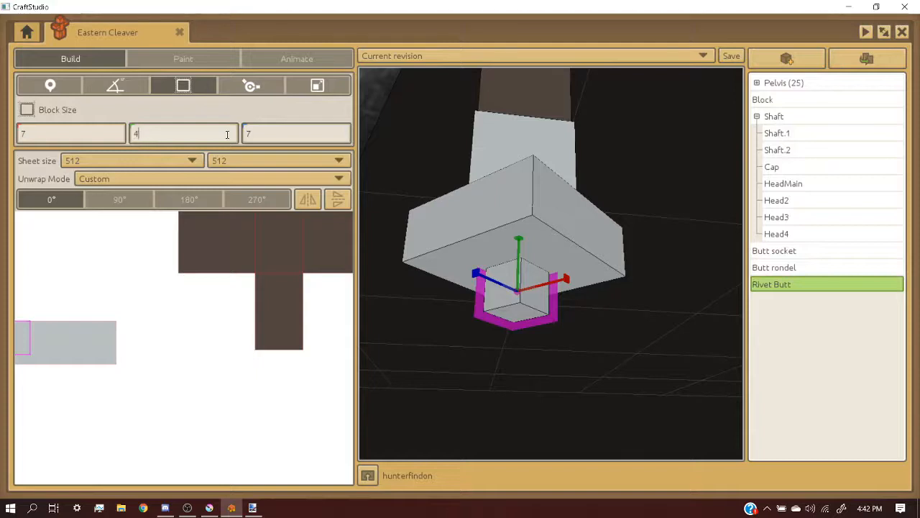
- Raise the Rivet Butt block to a height of about 0.9 against the rondel's underside and save the model
left_click(51, 85)
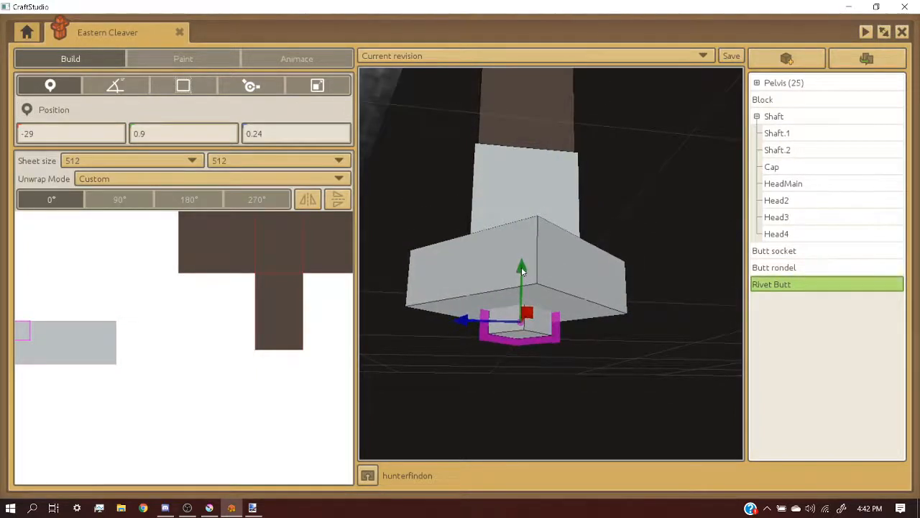
left_click(635, 281)
scroll(635, 281, "down", 5)
middle_click_drag(634, 281, 606, 324)
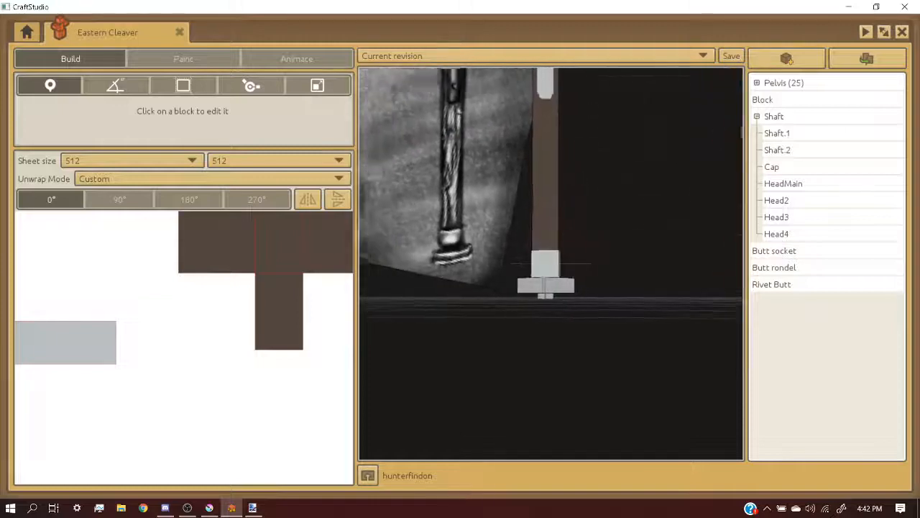
scroll(611, 288, "down", 5)
middle_click_drag(606, 280, 616, 259)
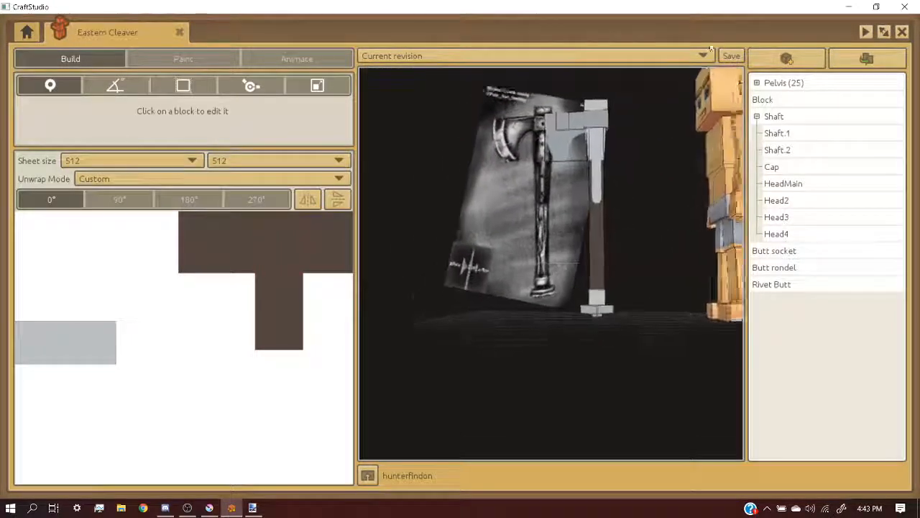
left_click(733, 57)
left_click(572, 286)
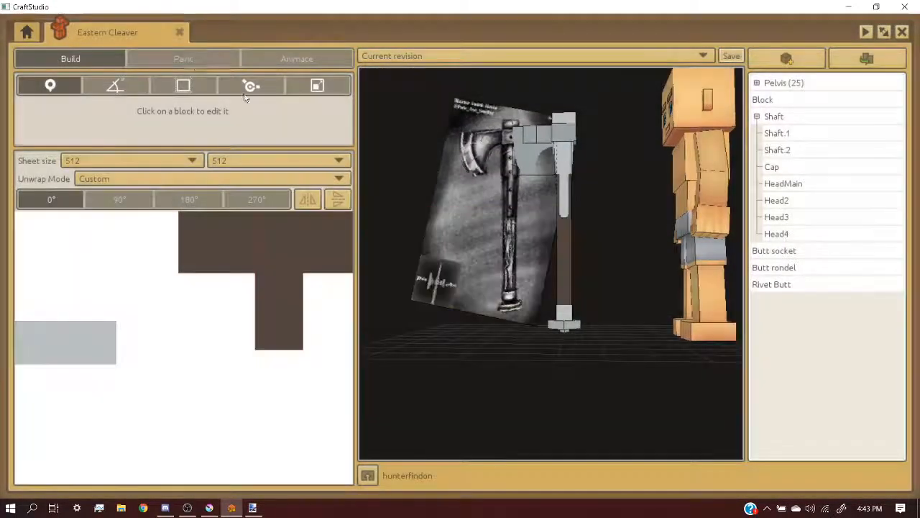
- Examine the whole axe from several angles and distances, comparing its head, shaft and butt with the reference image and the character
left_click(173, 62)
mouse_move(475, 173)
middle_mouse_down()
mouse_move(486, 159)
mouse_move(547, 172)
mouse_move(607, 209)
mouse_move(515, 199)
mouse_move(513, 240)
mouse_move(463, 247)
middle_mouse_up()
scroll(539, 172, "up", 3)
scroll(514, 198, "down", 2)
left_click(515, 199)
left_click(44, 63)
left_click_drag(464, 246, 431, 248)
middle_click_drag(431, 248, 604, 247)
left_click(518, 254)
scroll(520, 252, "down", 1)
scroll(521, 251, "up", 2)
scroll(547, 214, "down", 2)
scroll(549, 205, "up", 2)
scroll(565, 193, "up", 1)
left_click(555, 211)
scroll(596, 262, "down", 1)
left_click(603, 248)
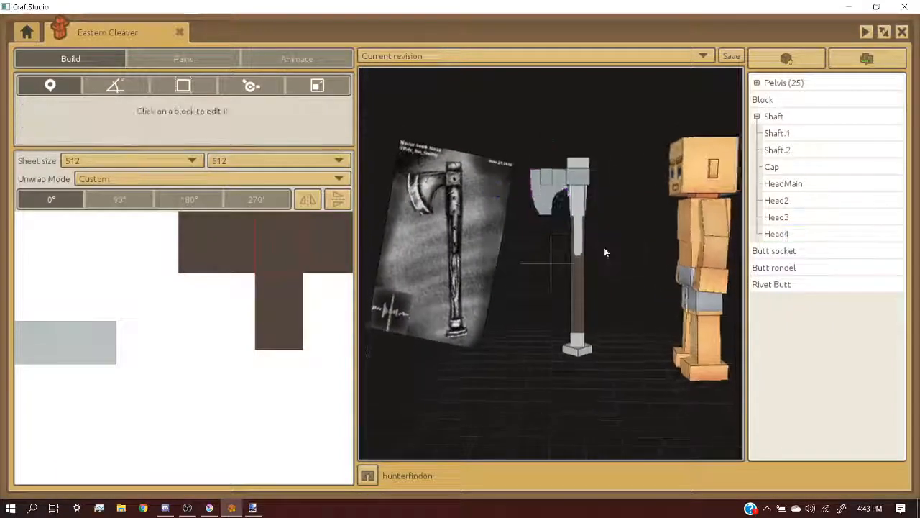
scroll(604, 247, "down", 1)
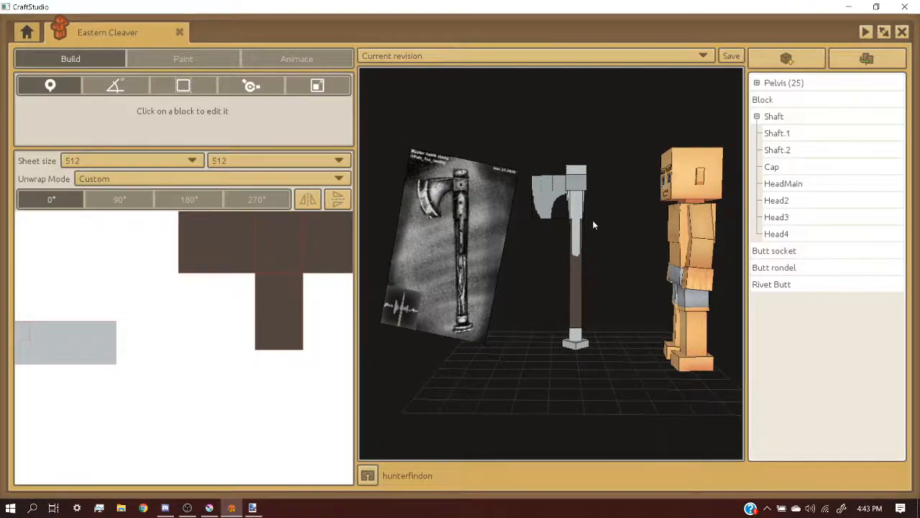
scroll(593, 221, "down", 3)
scroll(594, 221, "up", 5)
mouse_move(593, 221)
middle_mouse_down()
mouse_move(565, 223)
mouse_move(609, 227)
mouse_move(586, 225)
middle_mouse_up()
mouse_move(552, 264)
middle_mouse_down()
mouse_move(595, 263)
mouse_move(540, 264)
mouse_move(544, 256)
mouse_move(551, 263)
mouse_move(535, 264)
middle_mouse_up()
scroll(539, 264, "down", 6)
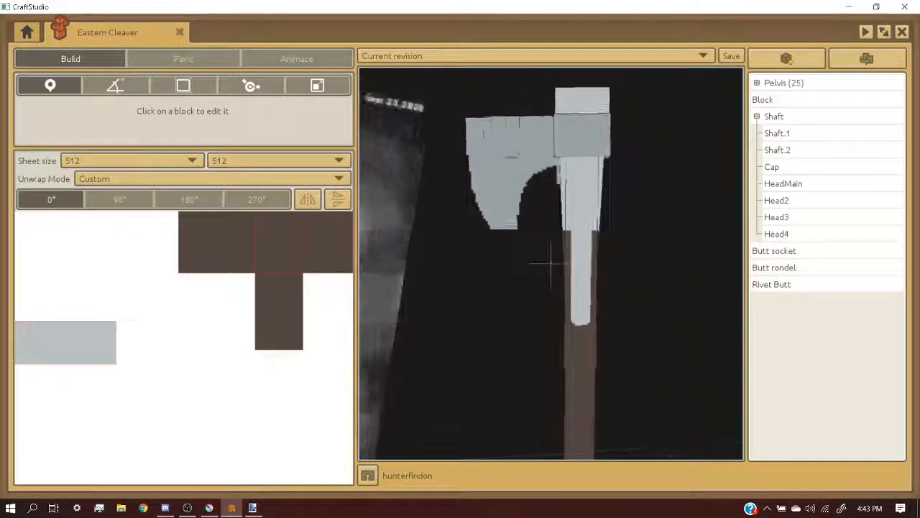
scroll(593, 224, "down", 2)
mouse_move(593, 224)
middle_mouse_down()
mouse_move(611, 226)
mouse_move(592, 224)
middle_mouse_up()
scroll(592, 225, "up", 2)
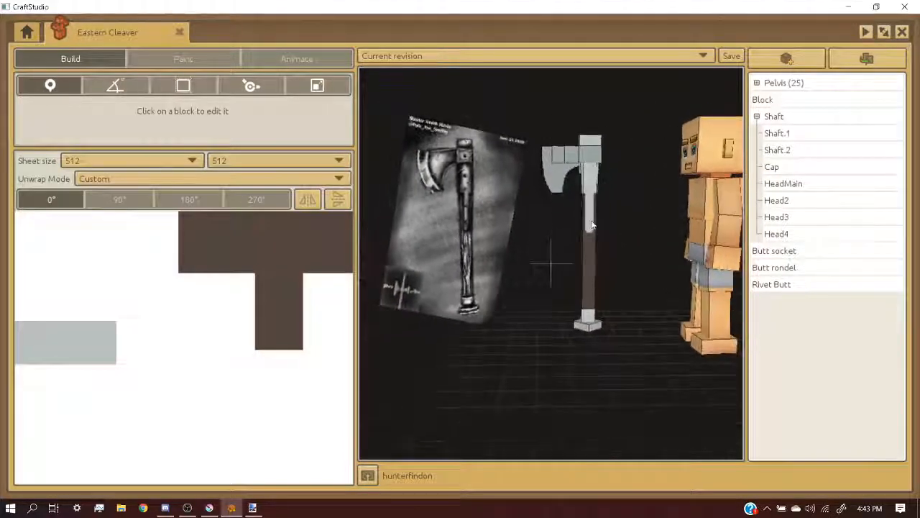
left_click(212, 508)
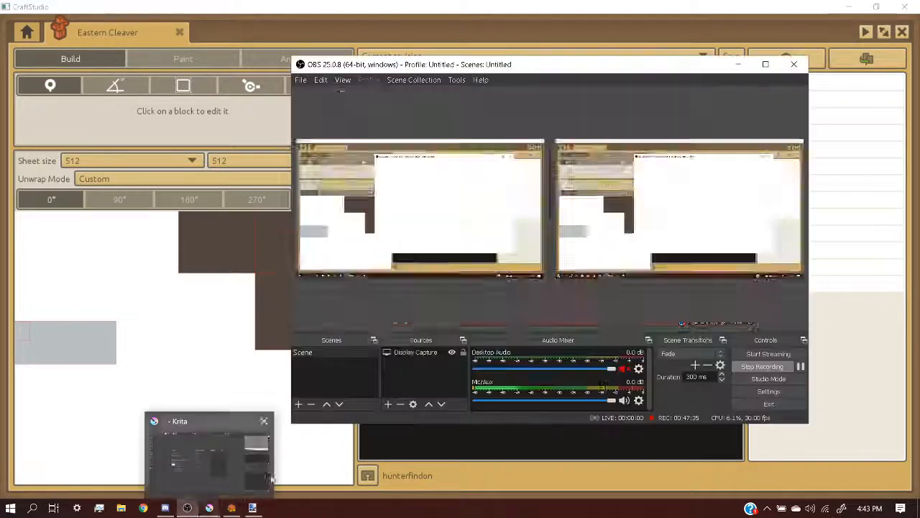